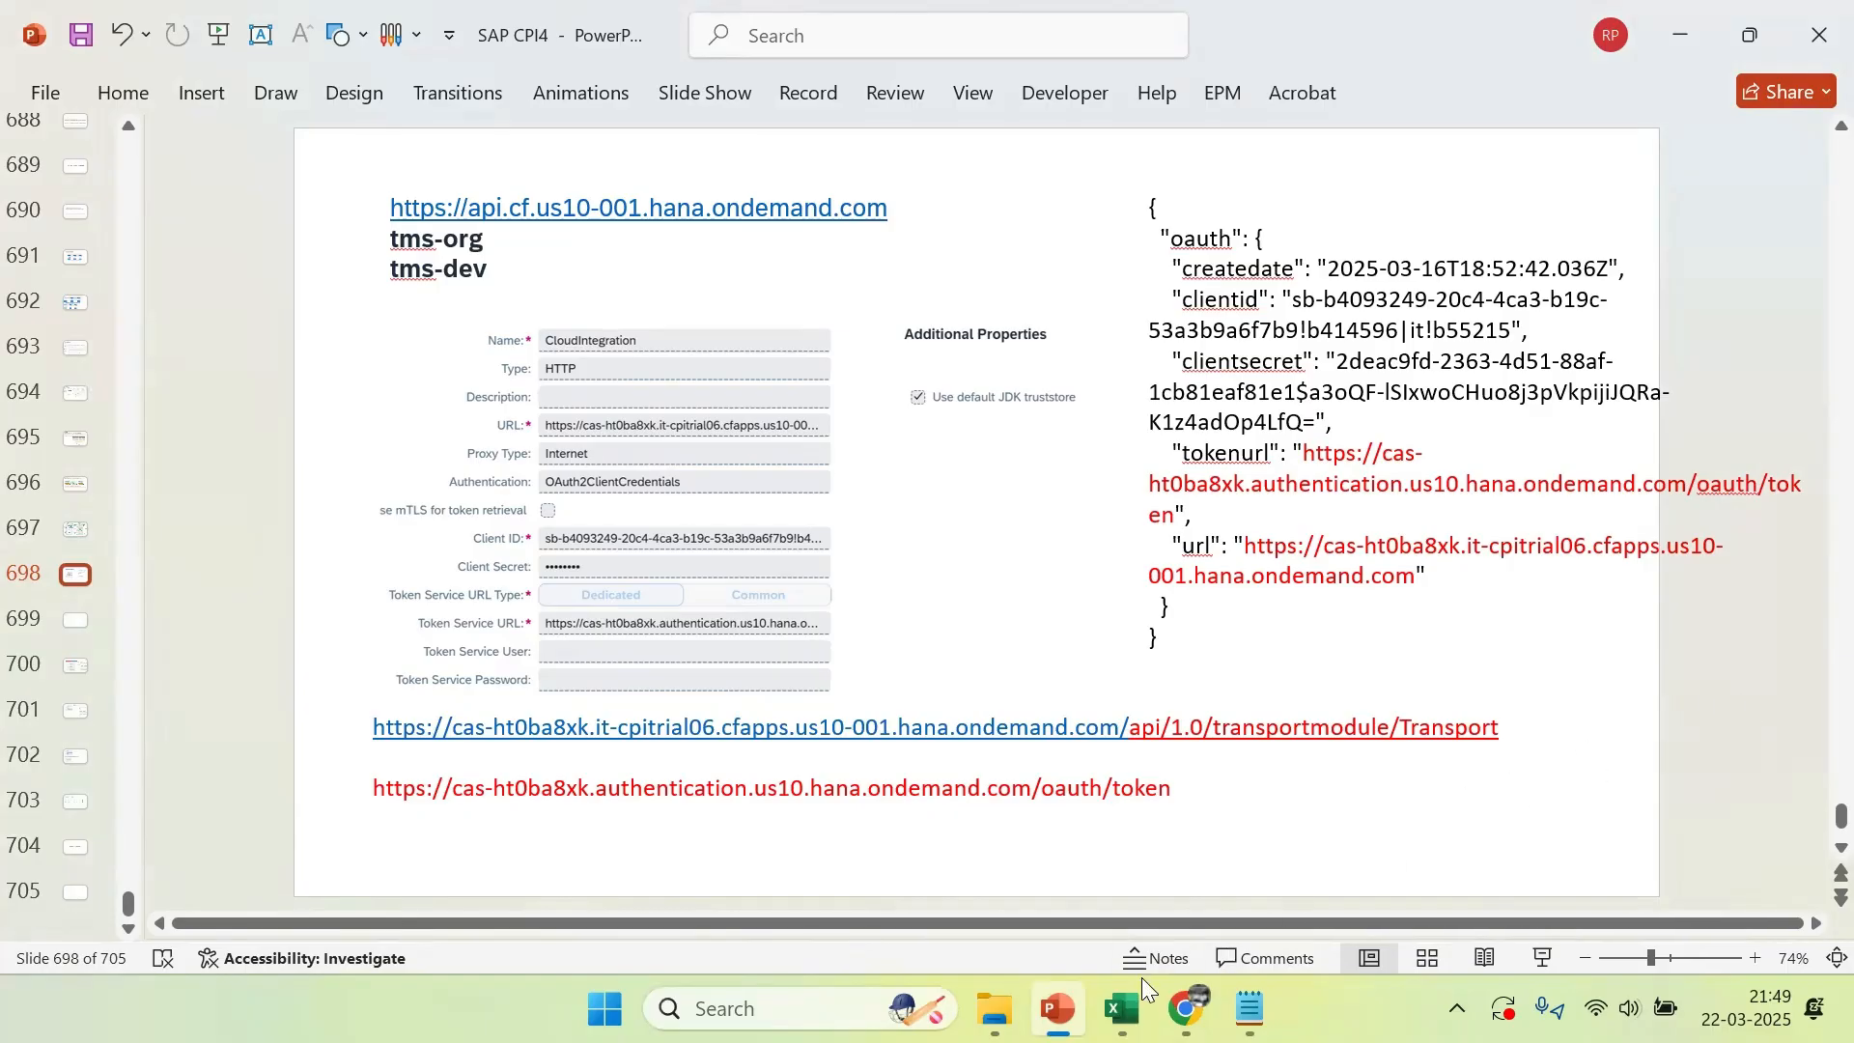
Switch to Chrome and reload the DEVELOPMENT subaccount's Destinations page in SAP BTP Cockpit
mouse_move(1186, 1009)
left_click(886, 869)
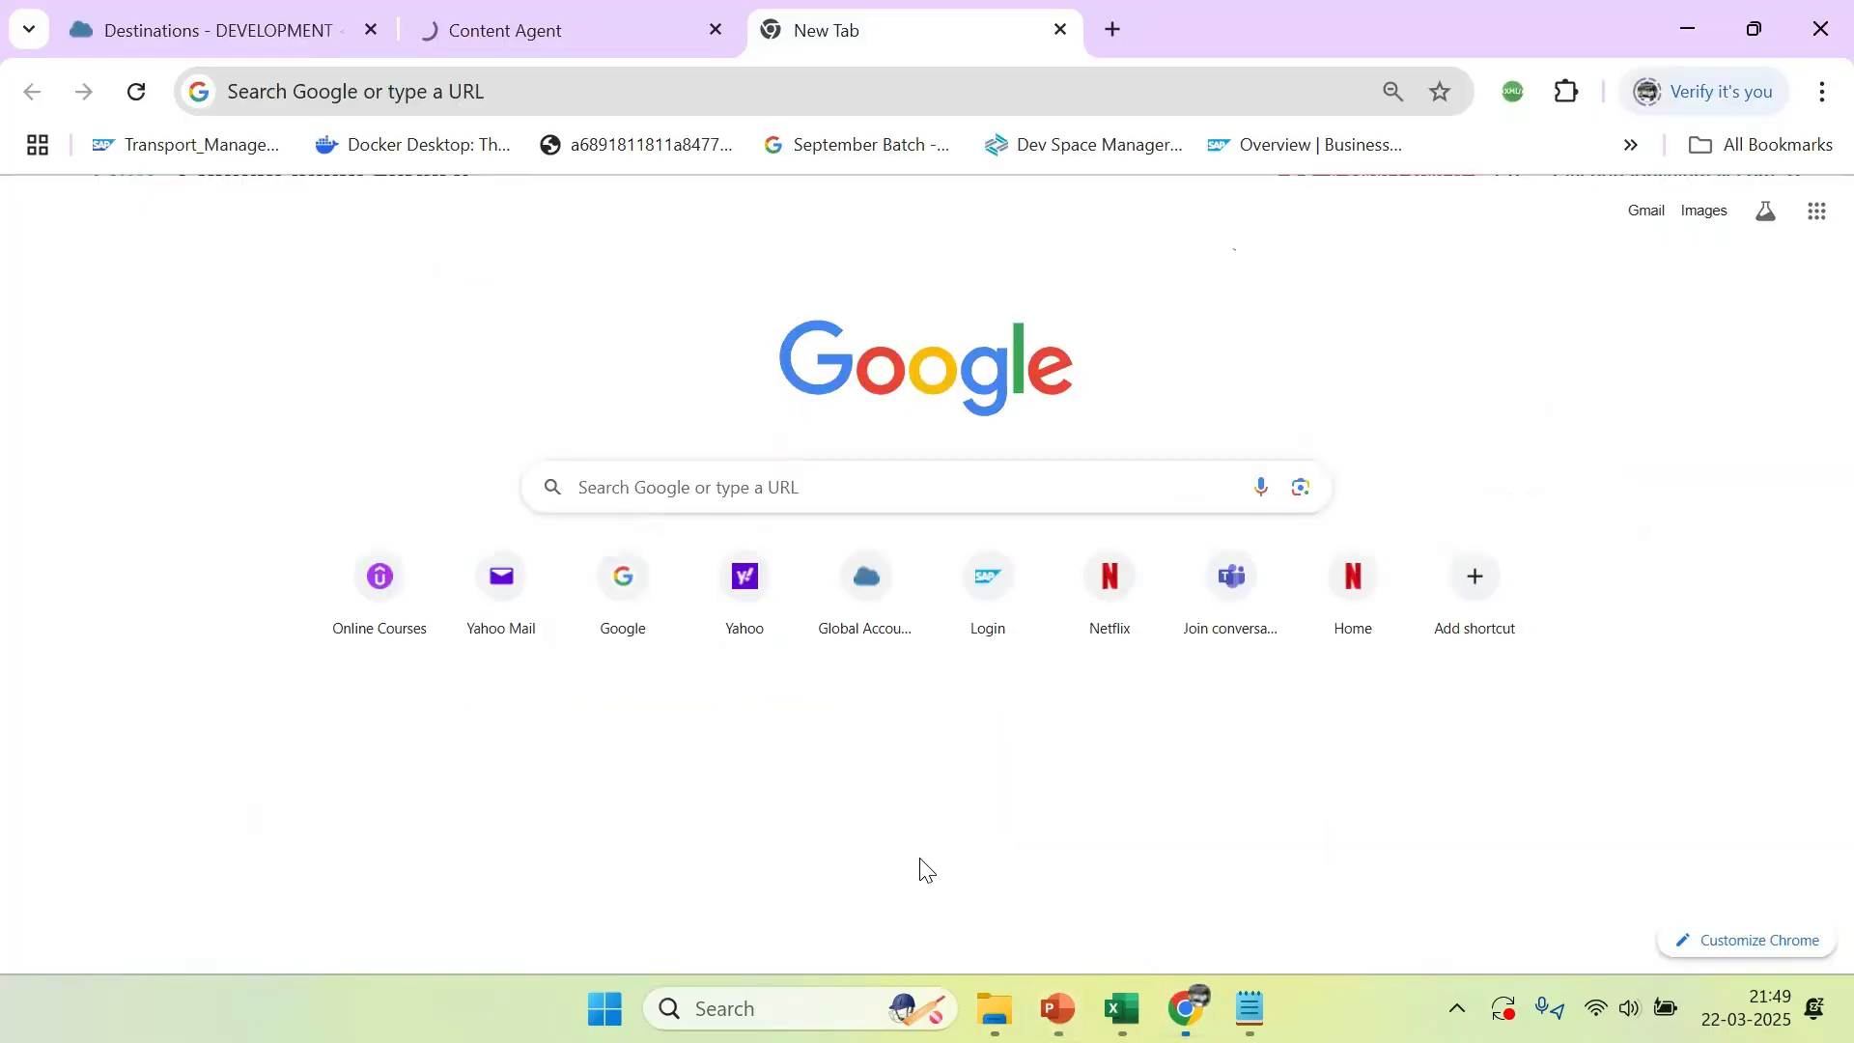
left_click(259, 33)
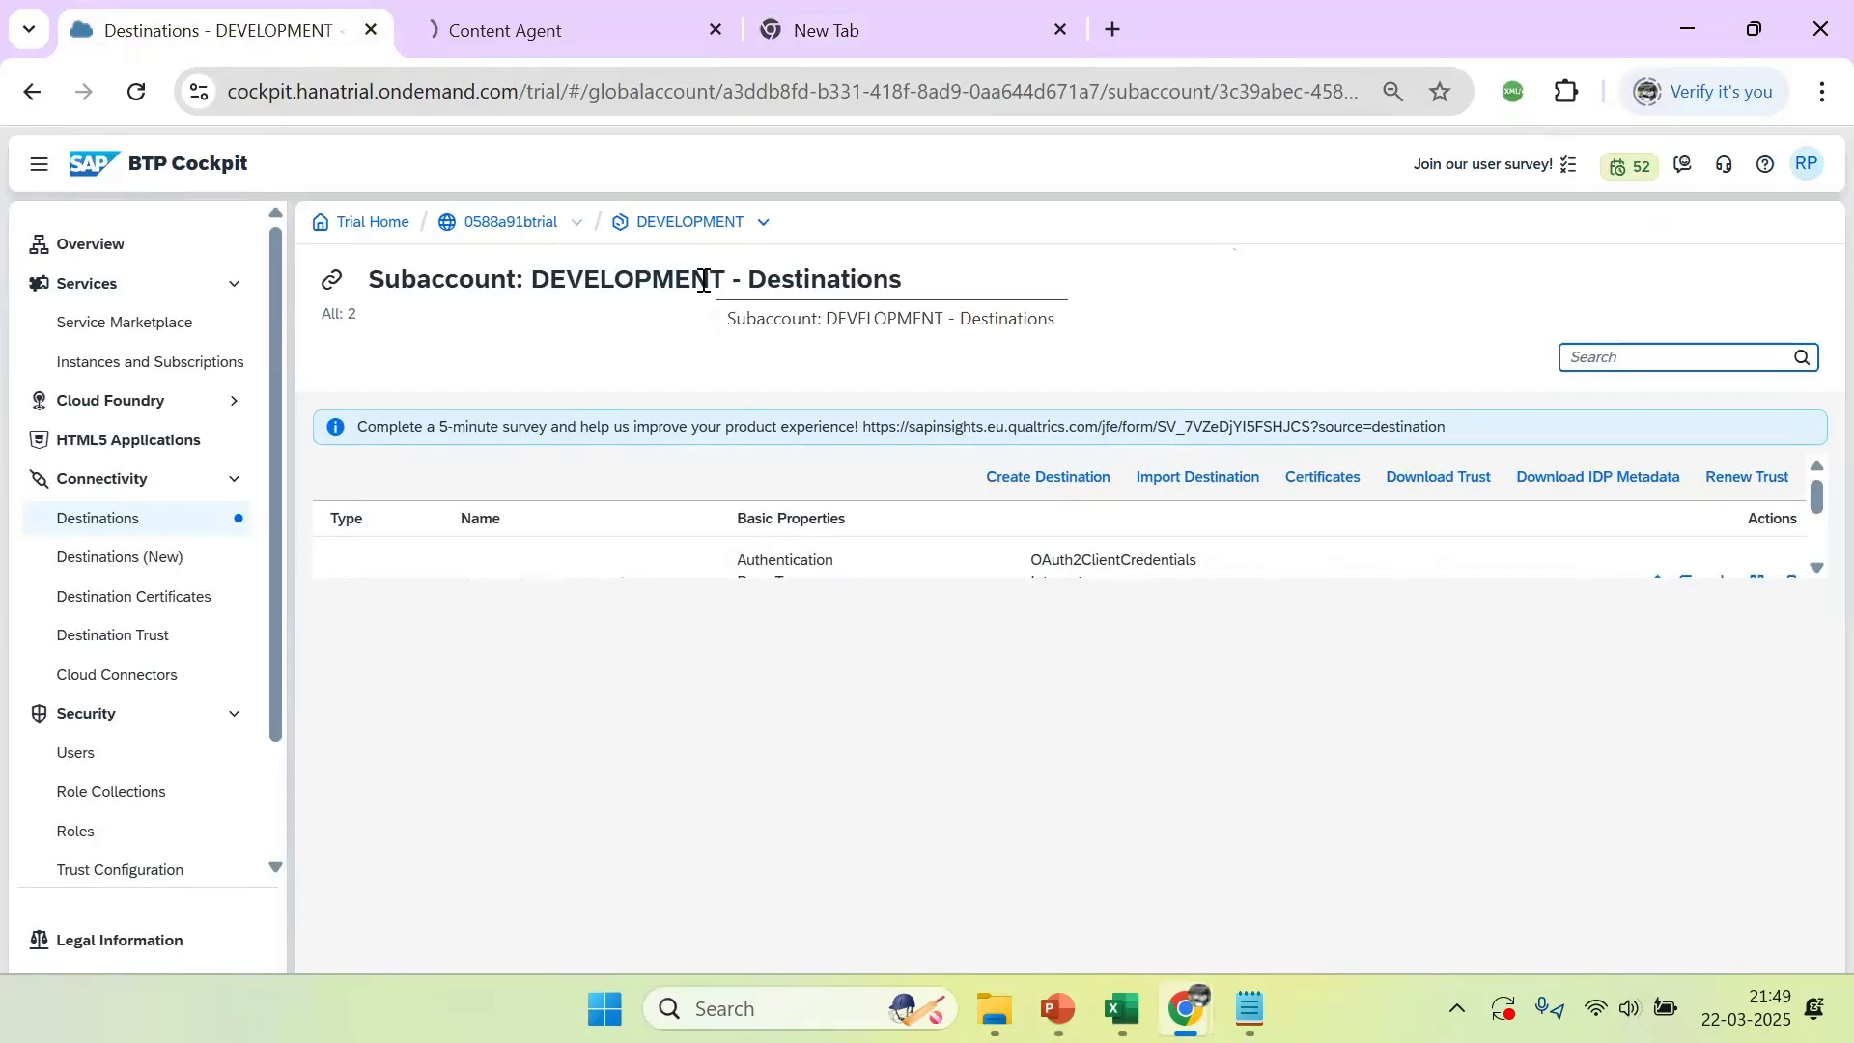
left_click(136, 91)
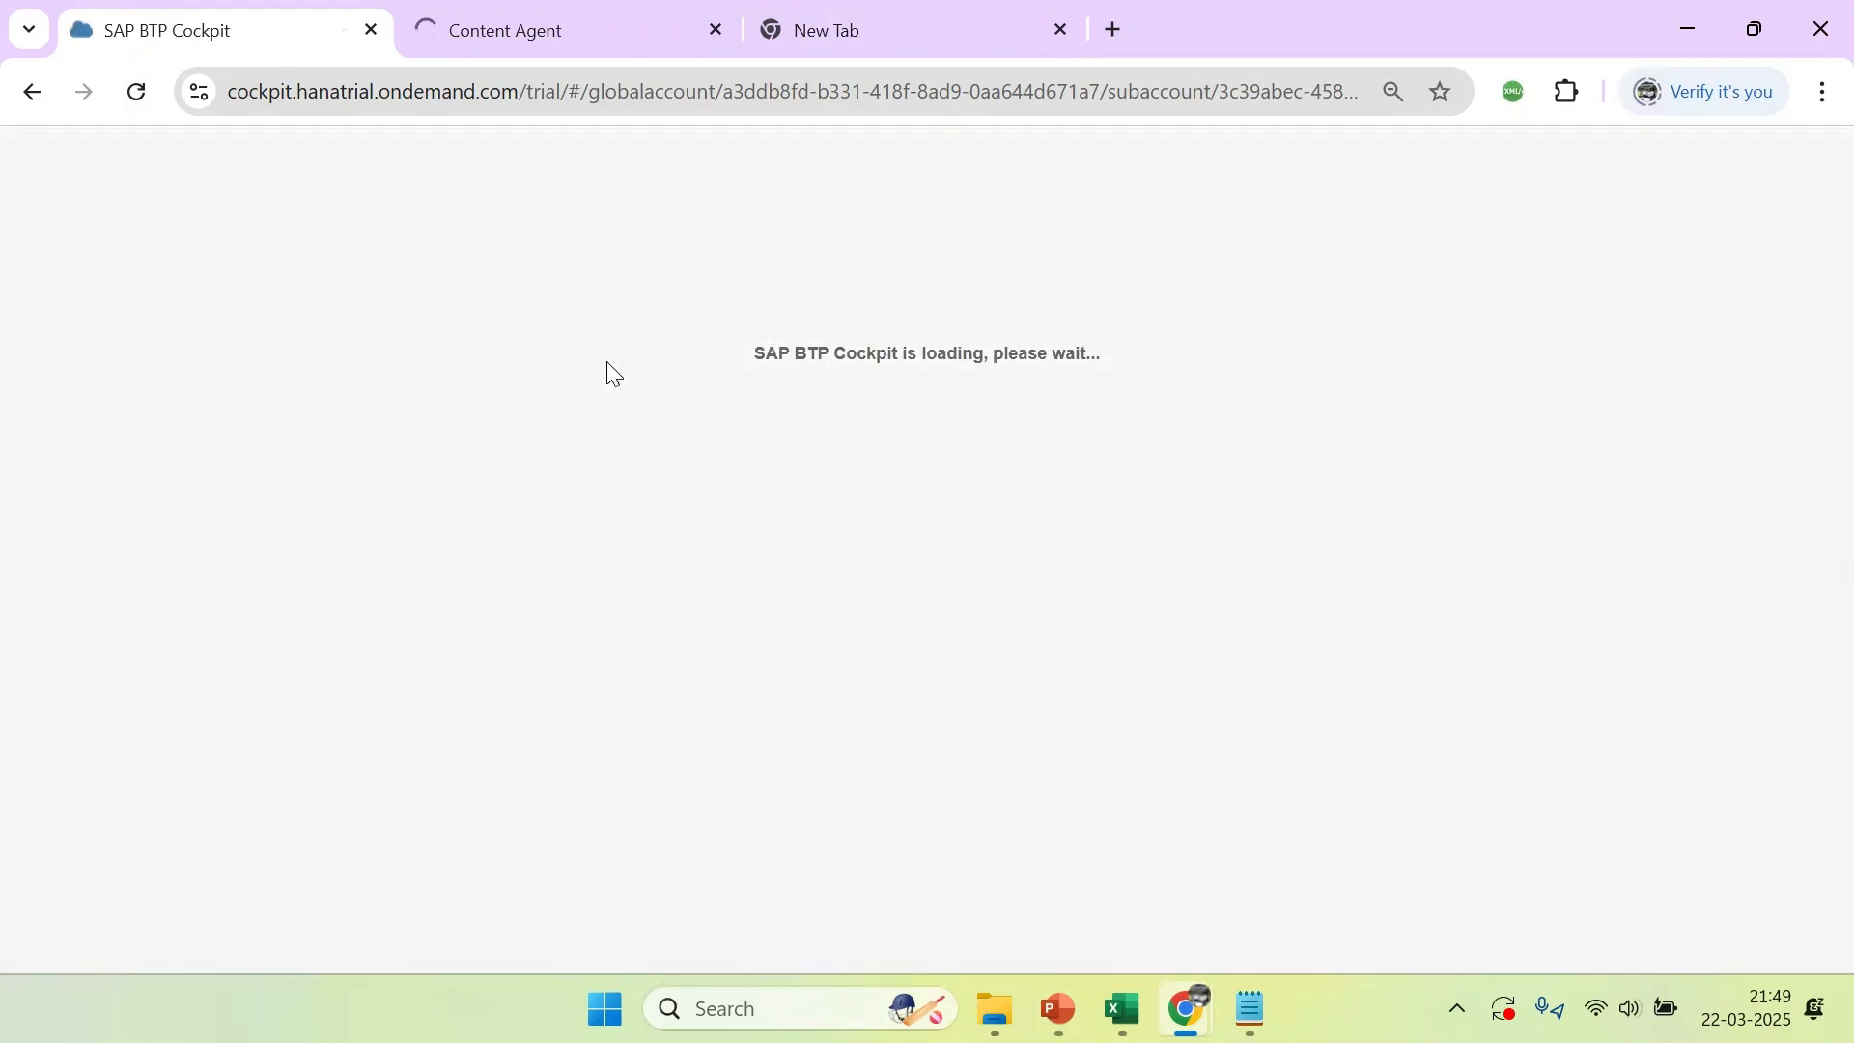
Sign in again to the expired Content Agent Service session
left_click(556, 13)
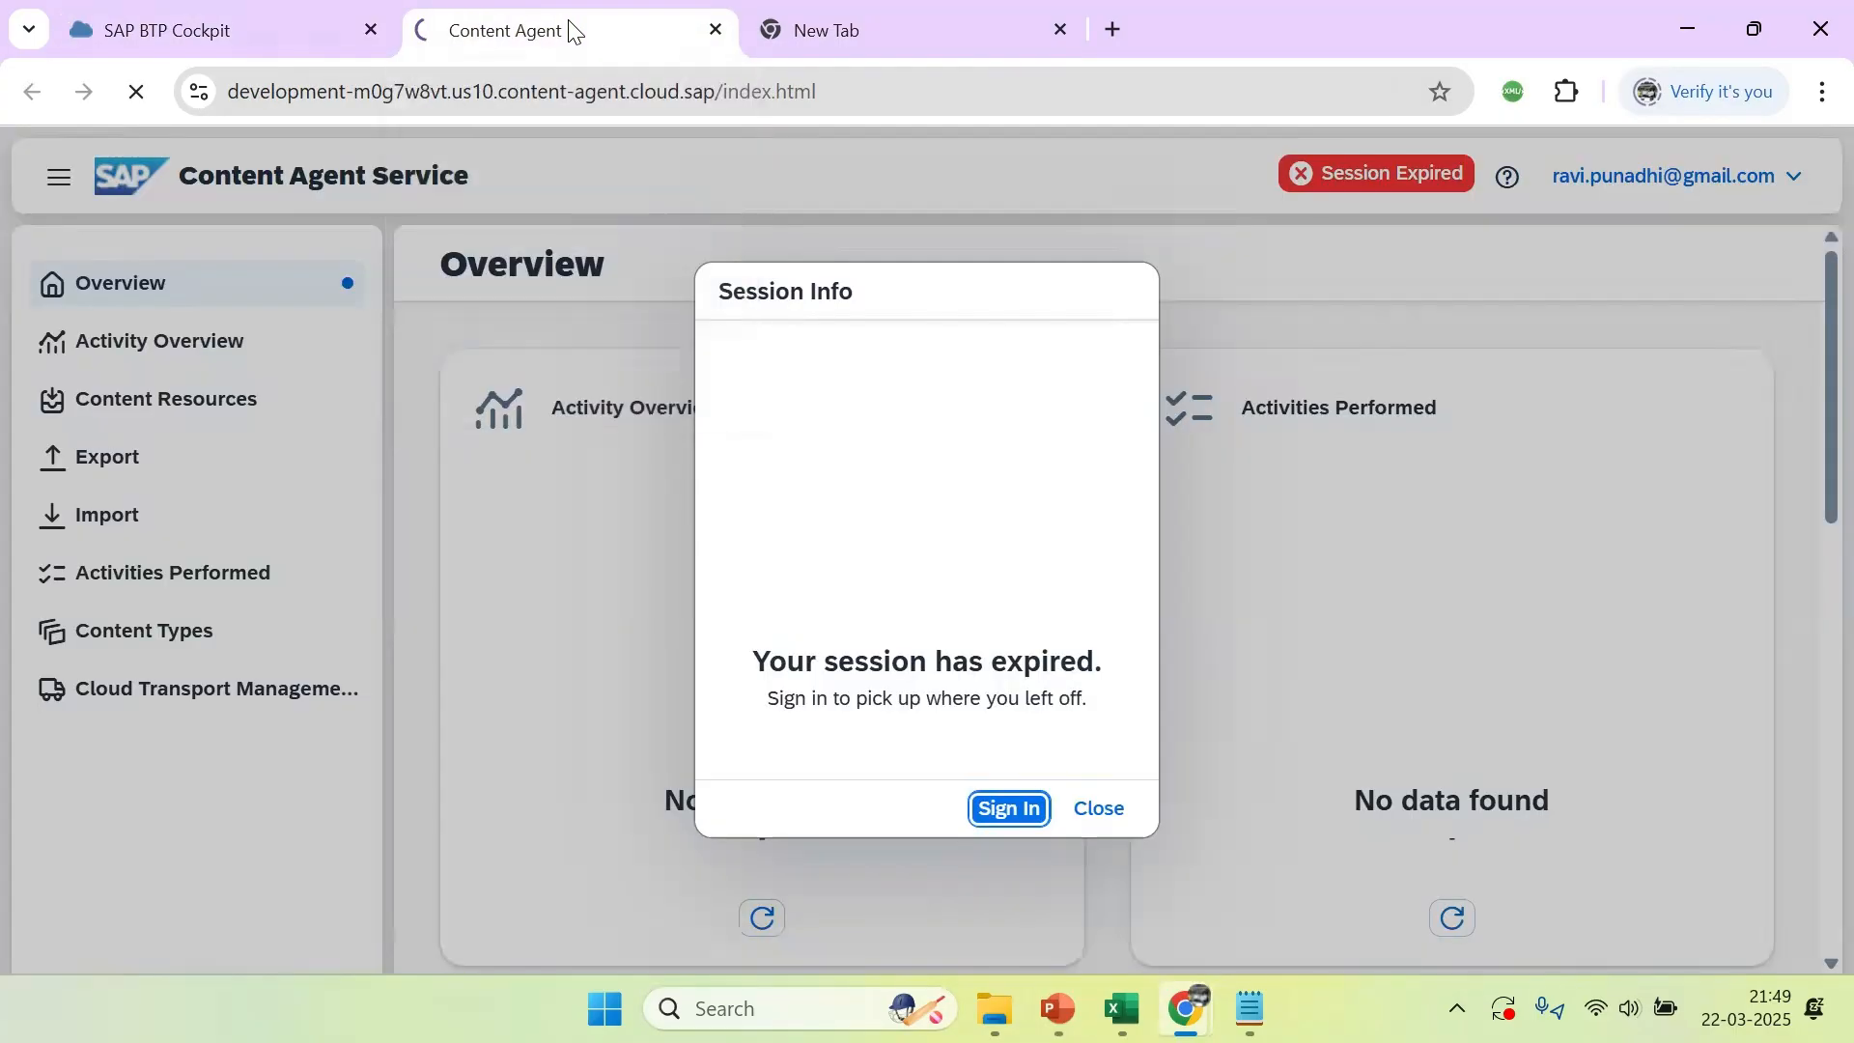
left_click(993, 805)
left_click(1014, 808)
left_click(1018, 807)
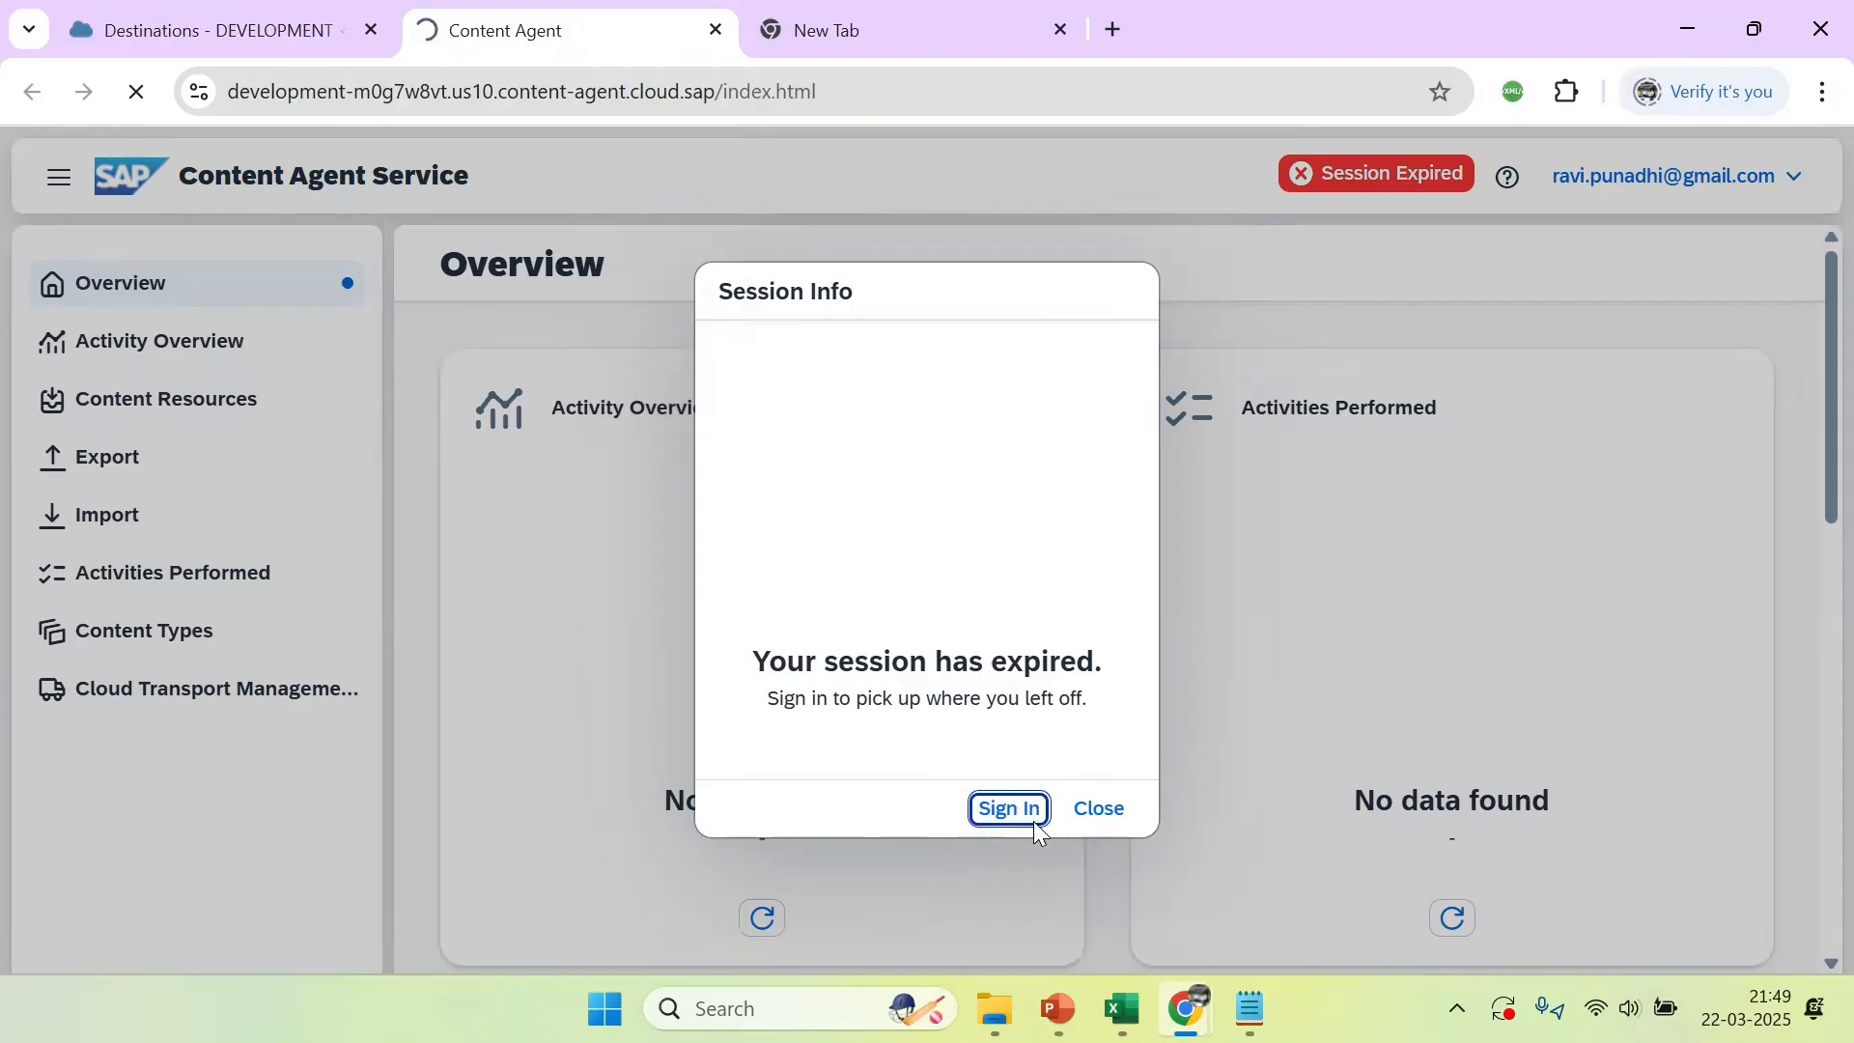
Close the empty new browser tab and reload the Content Agent page
left_click(853, 24)
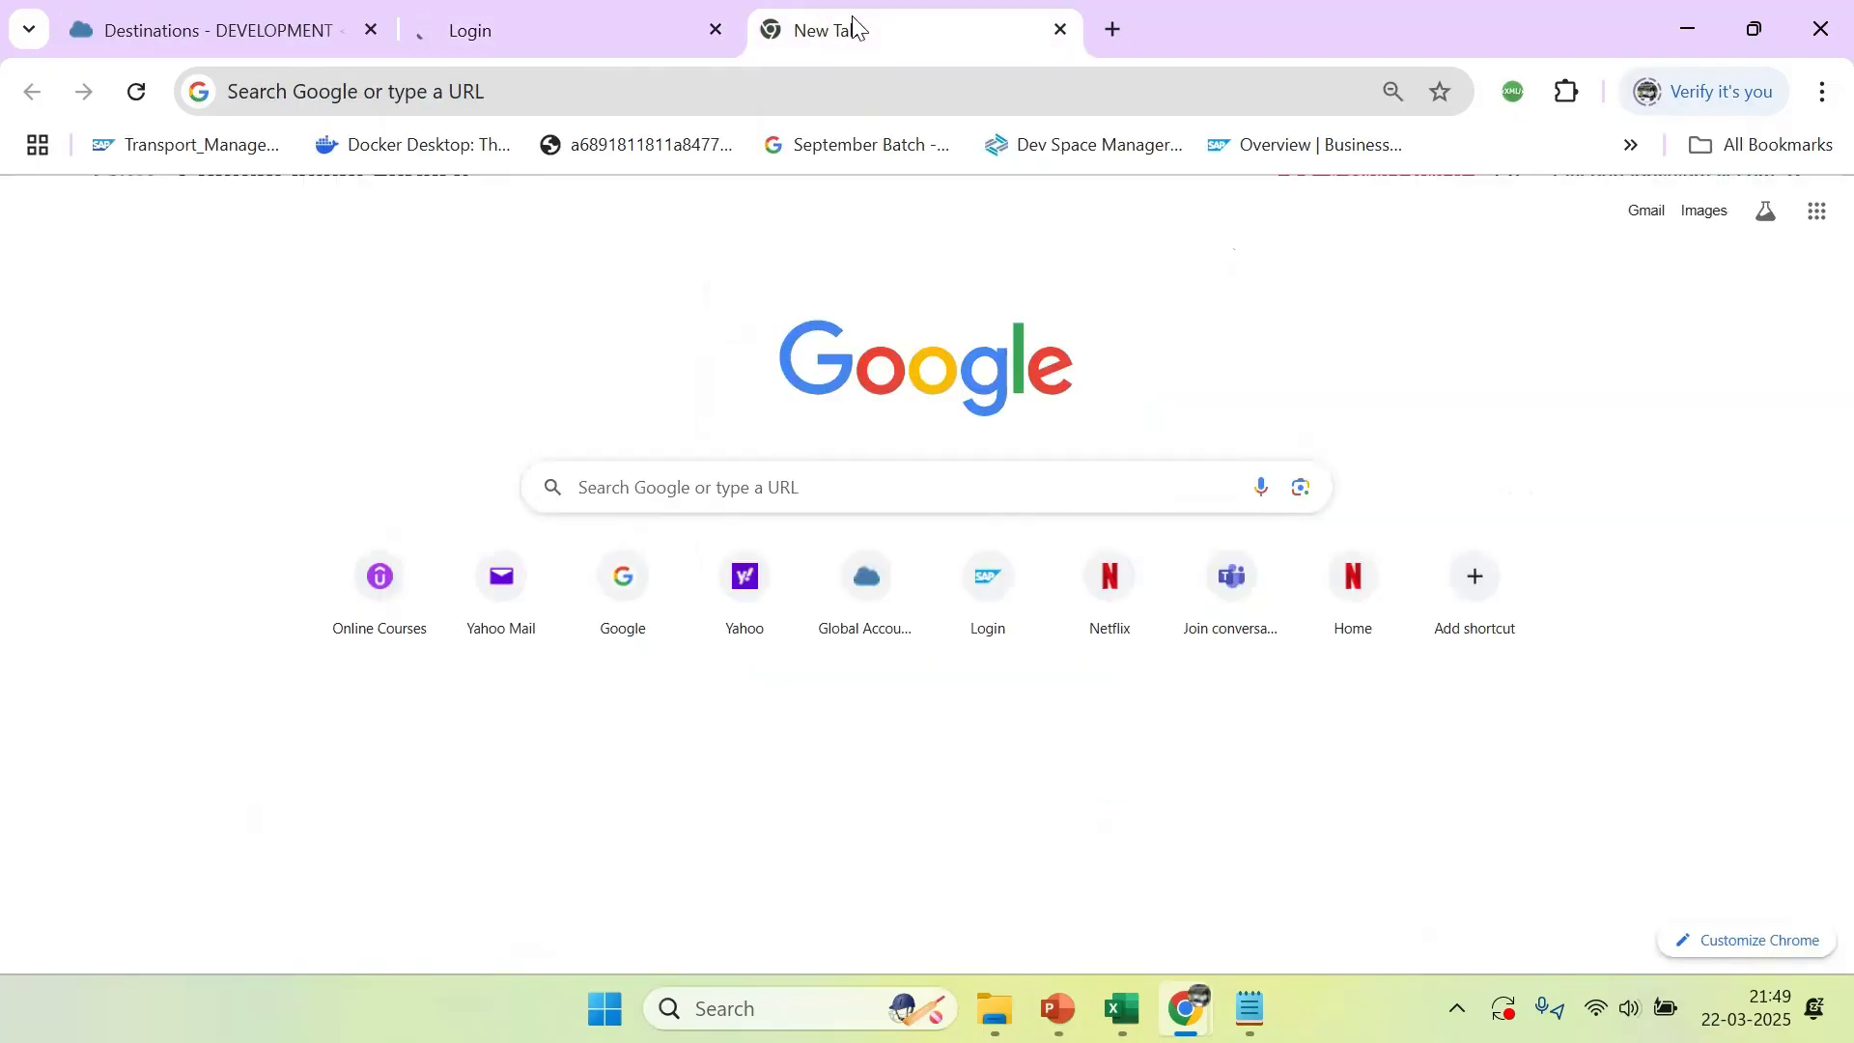
left_click(1060, 30)
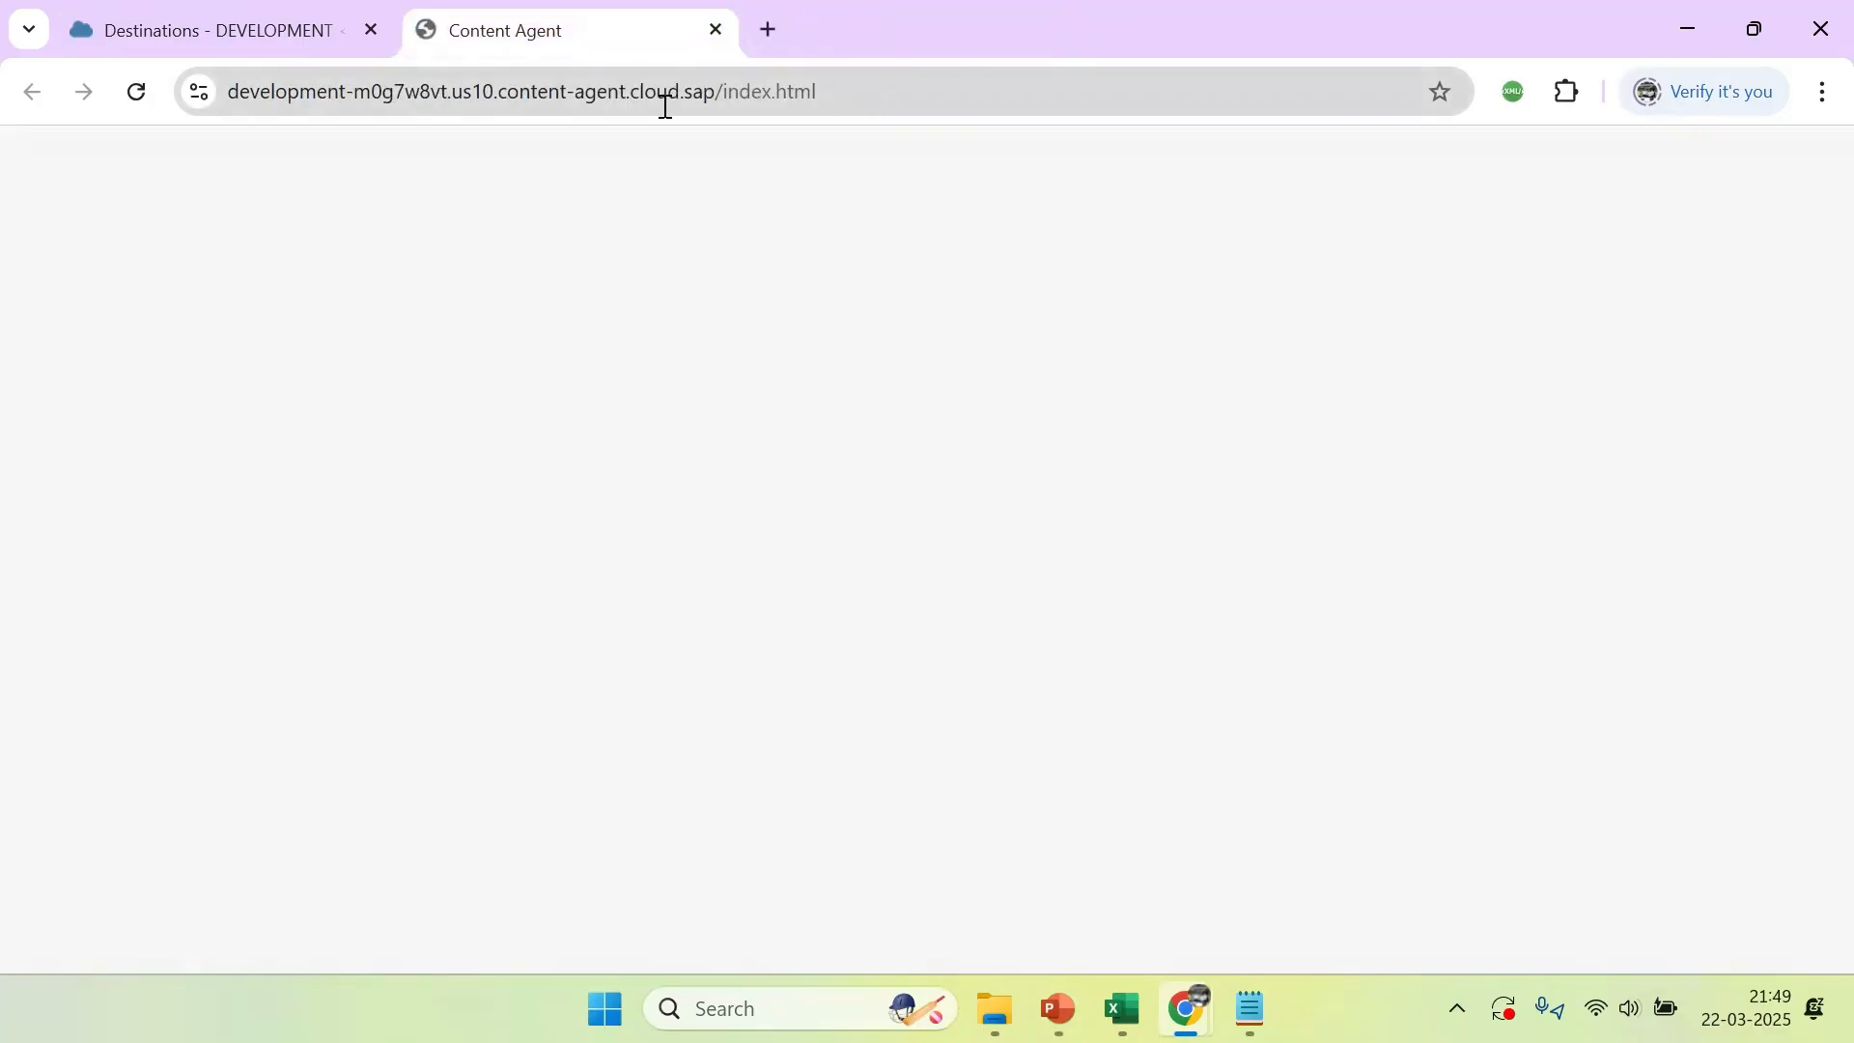
left_click(325, 92)
left_click(145, 97)
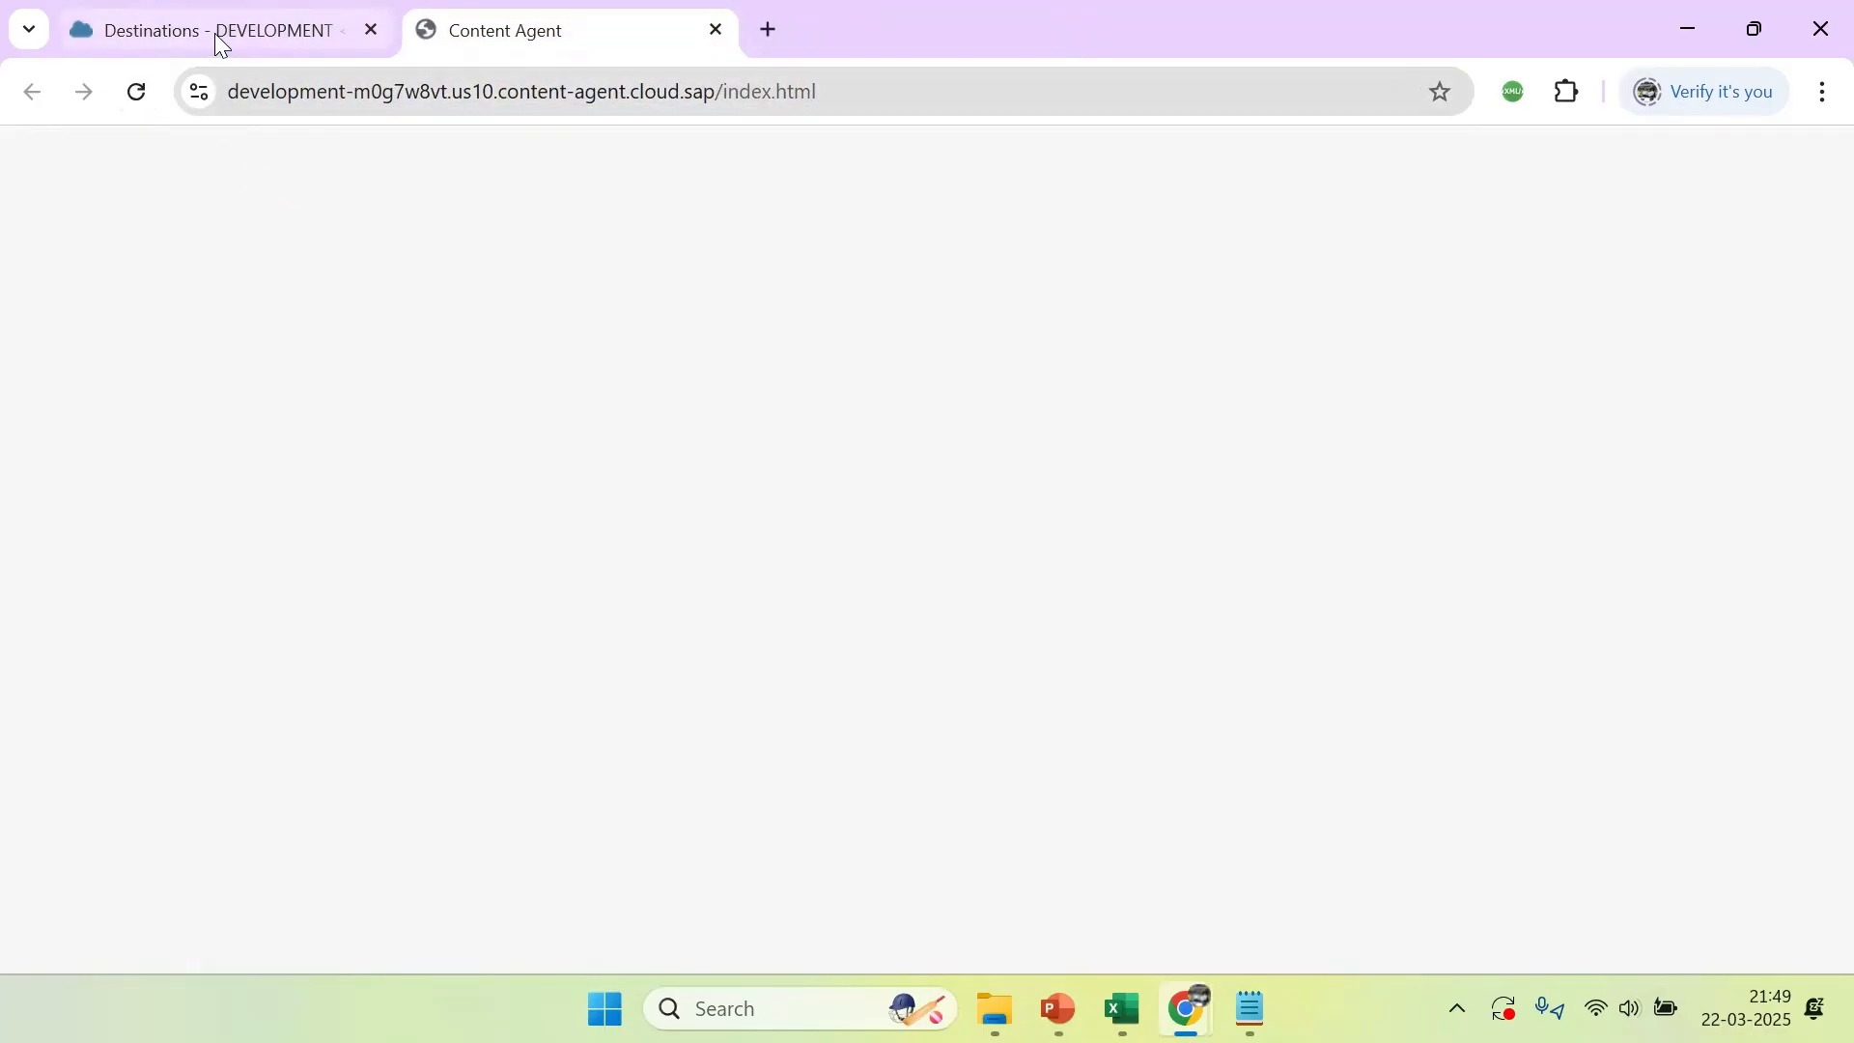
Return to BTP Cockpit and open the DEVELOPMENT subaccount's list of instances and subscriptions
left_click(215, 33)
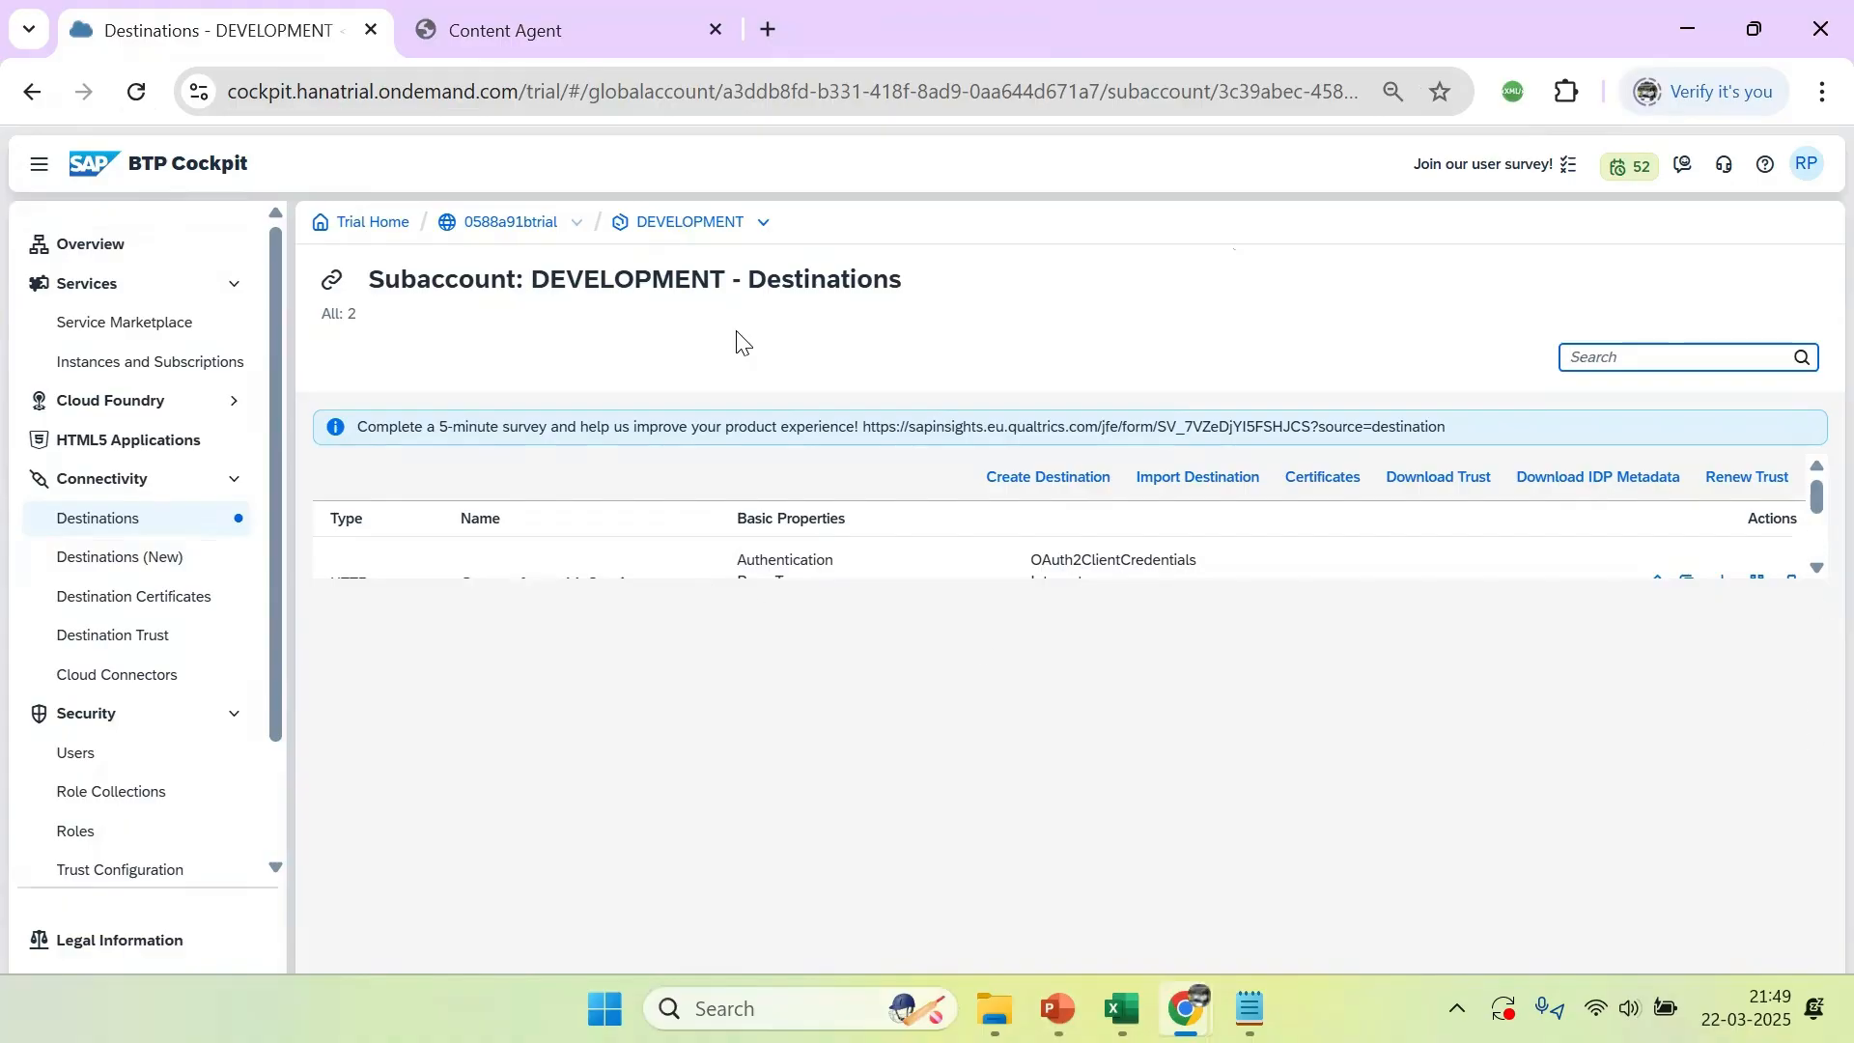
double_click(695, 235)
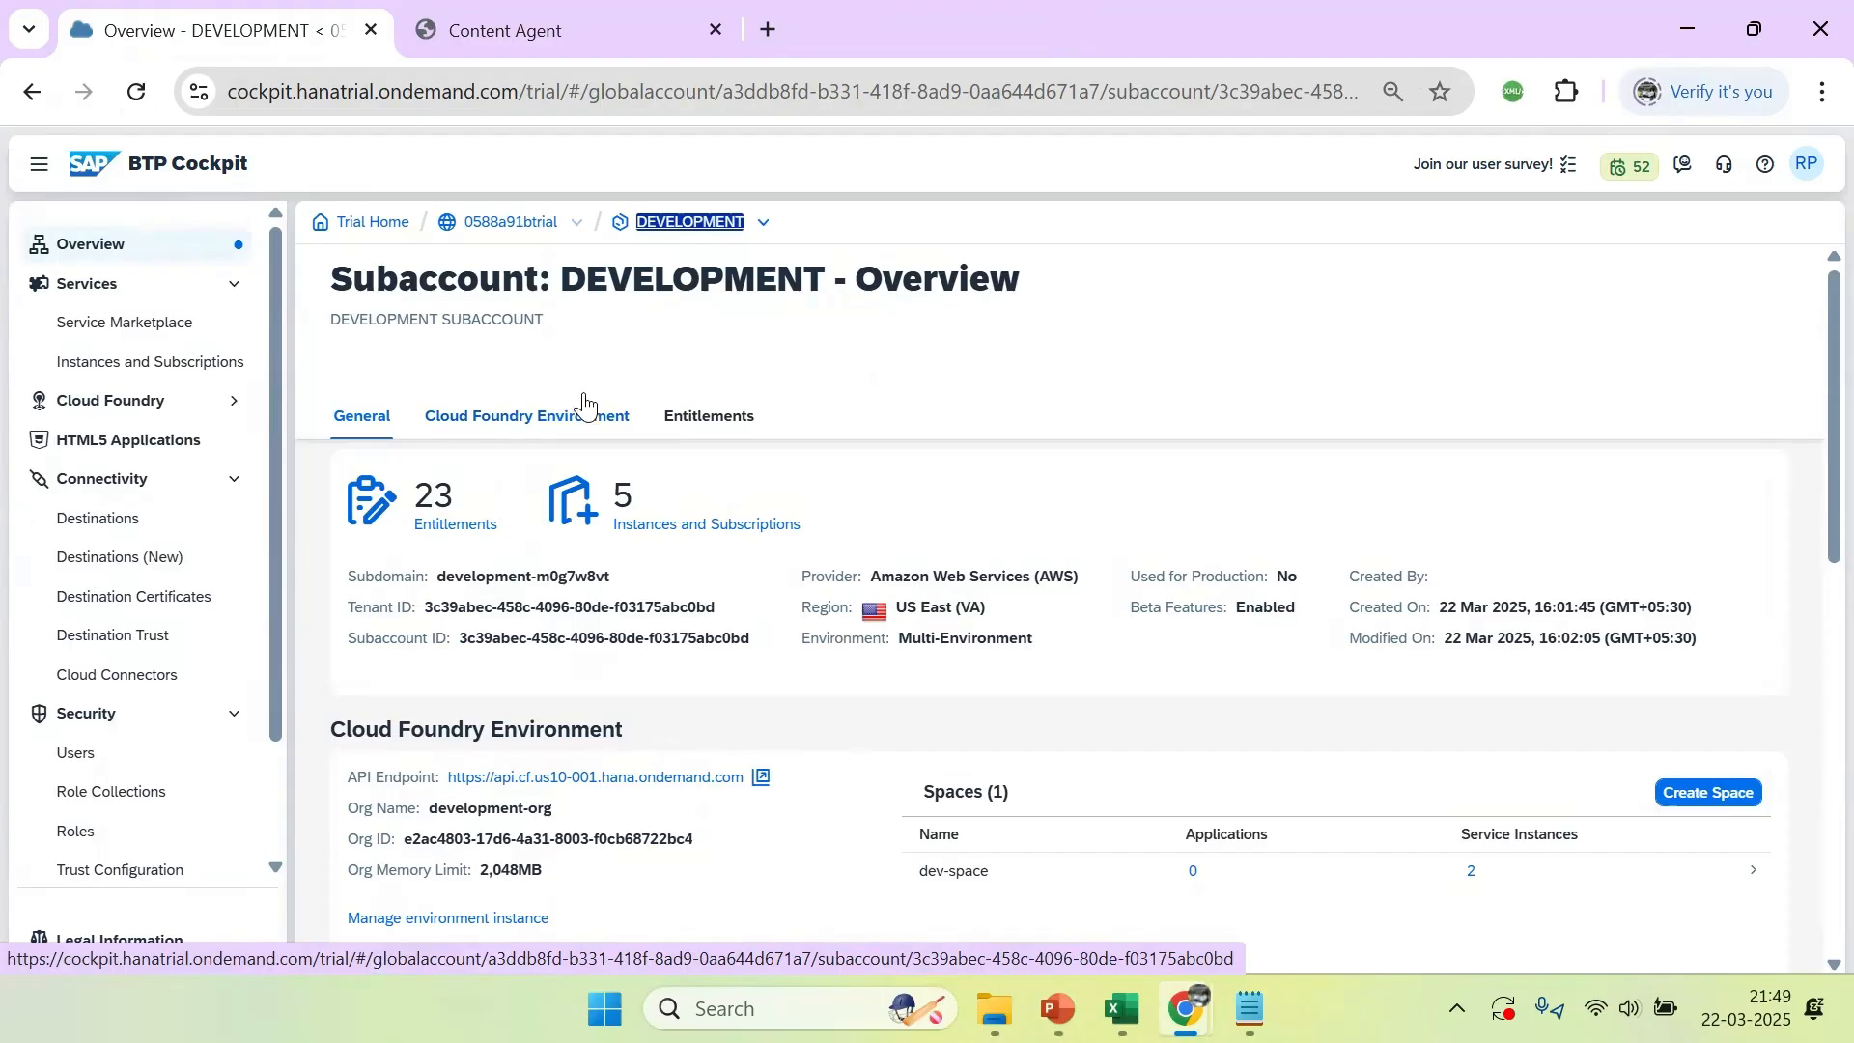
left_click(710, 526)
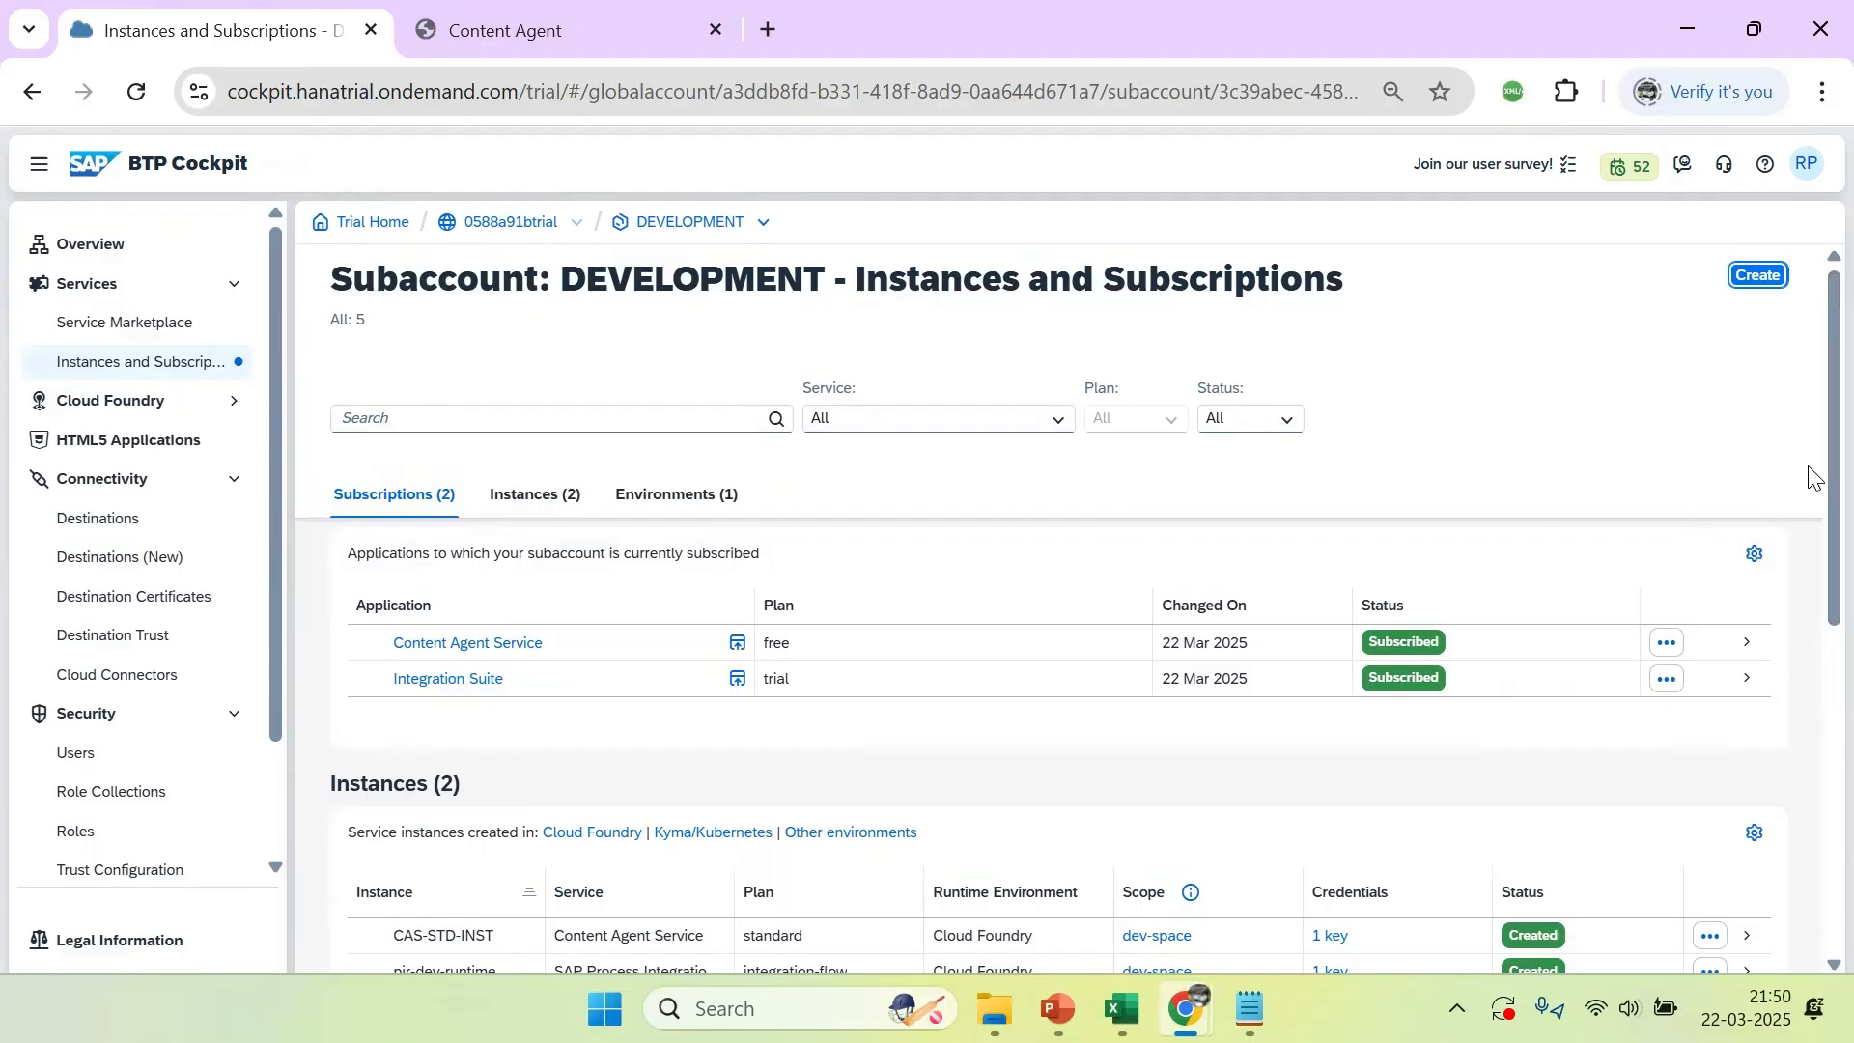
Begin creating a new instance of the SAP Process Integration Runtime service with the api plan
left_click_drag(1810, 454, 1809, 497)
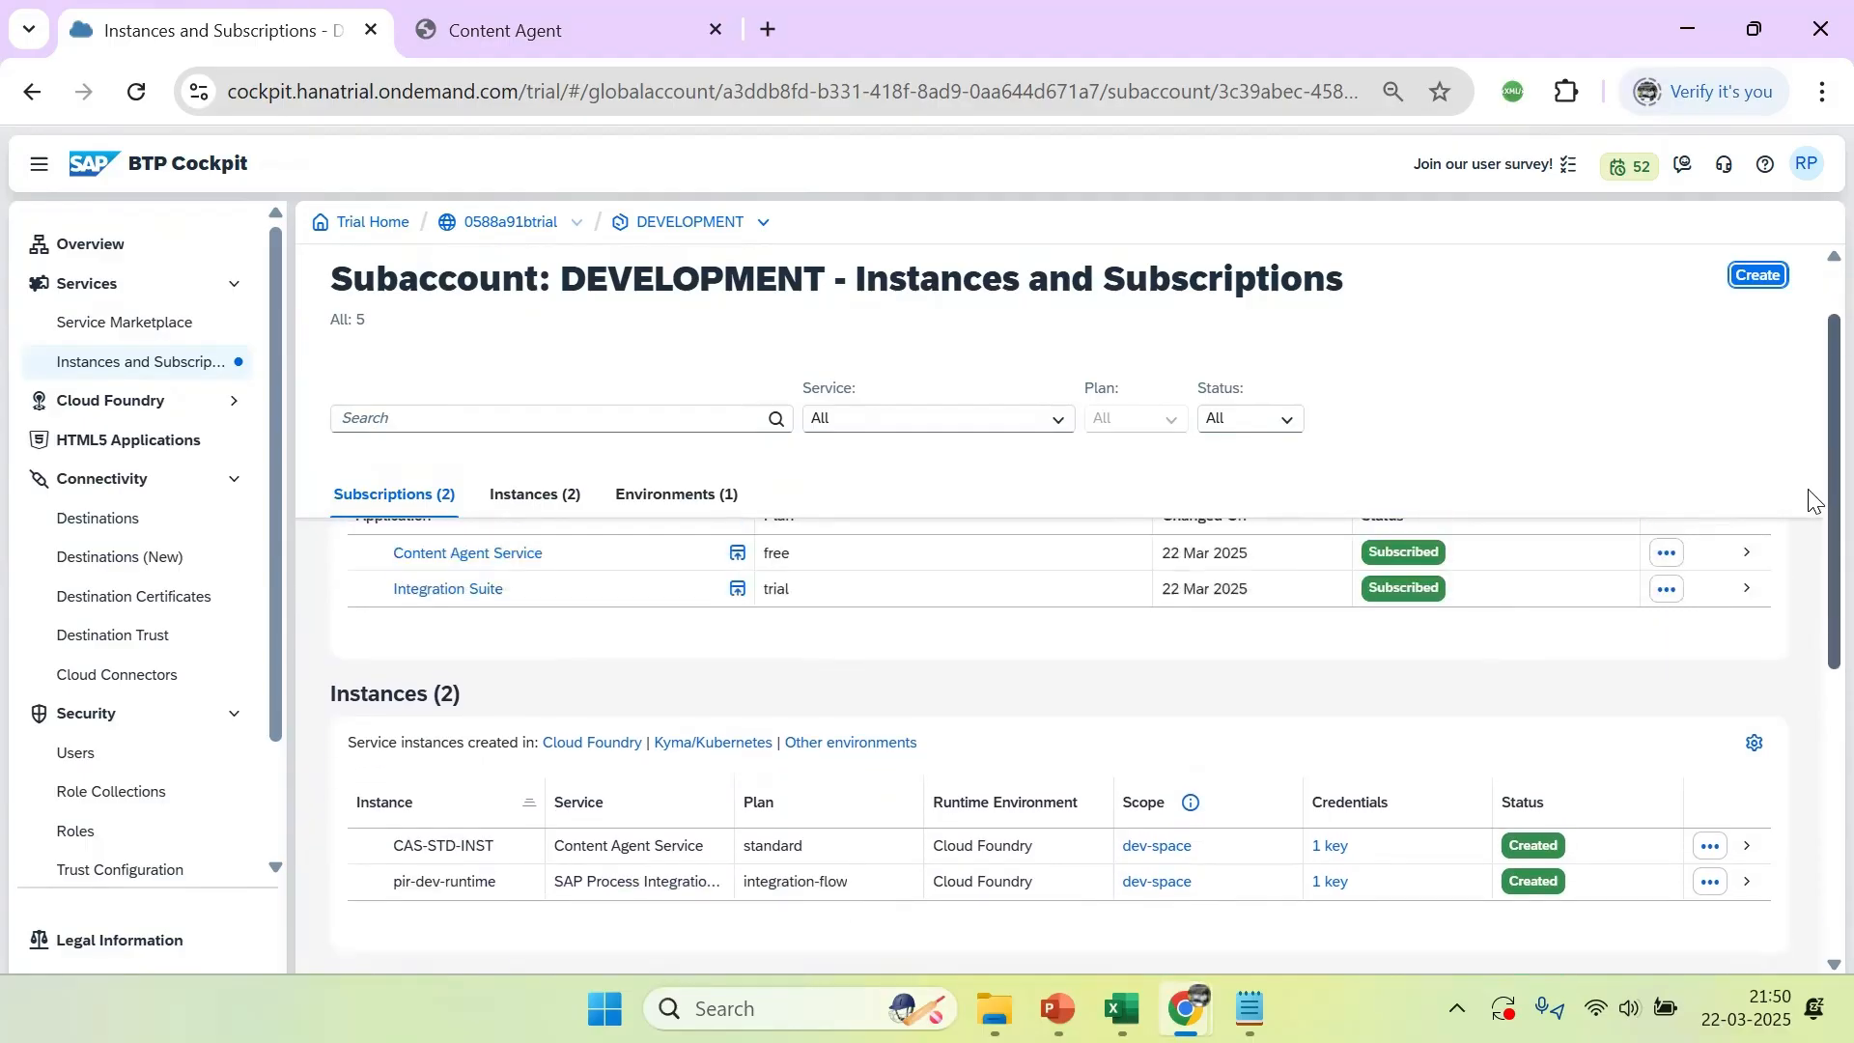
left_click(1751, 277)
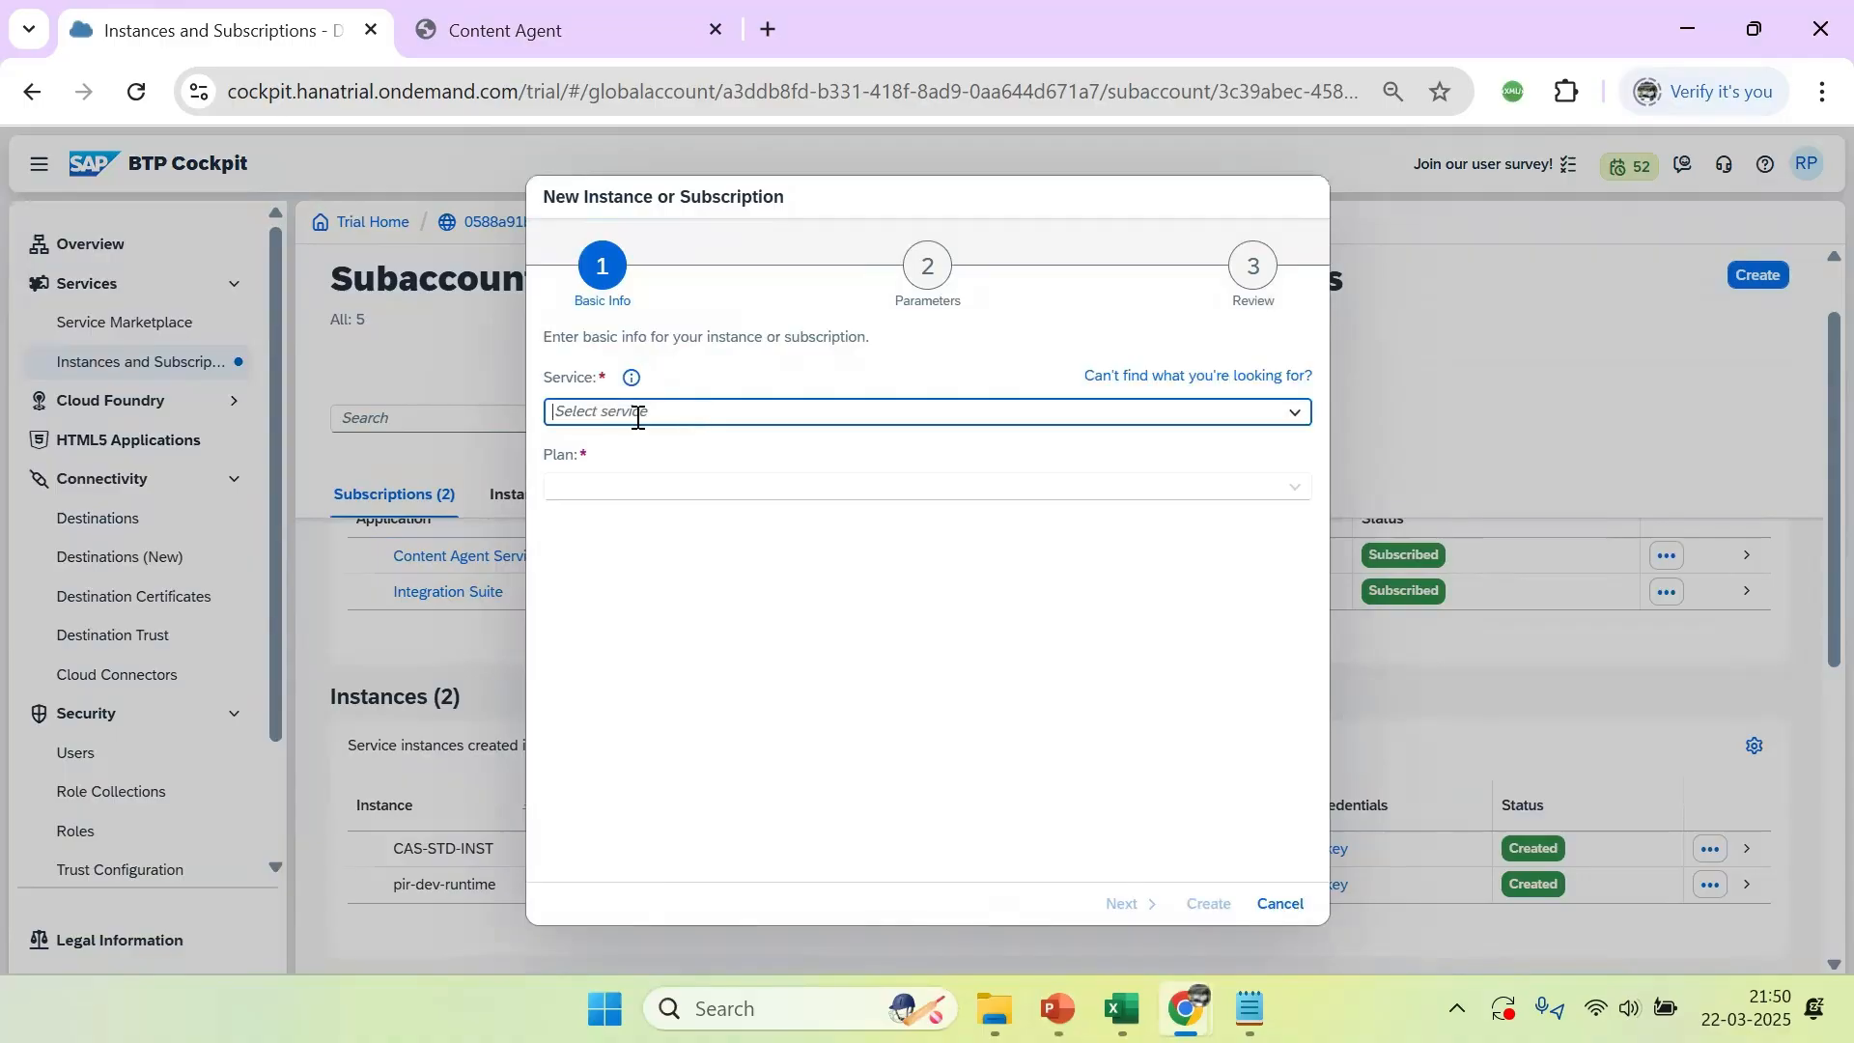
type("pro")
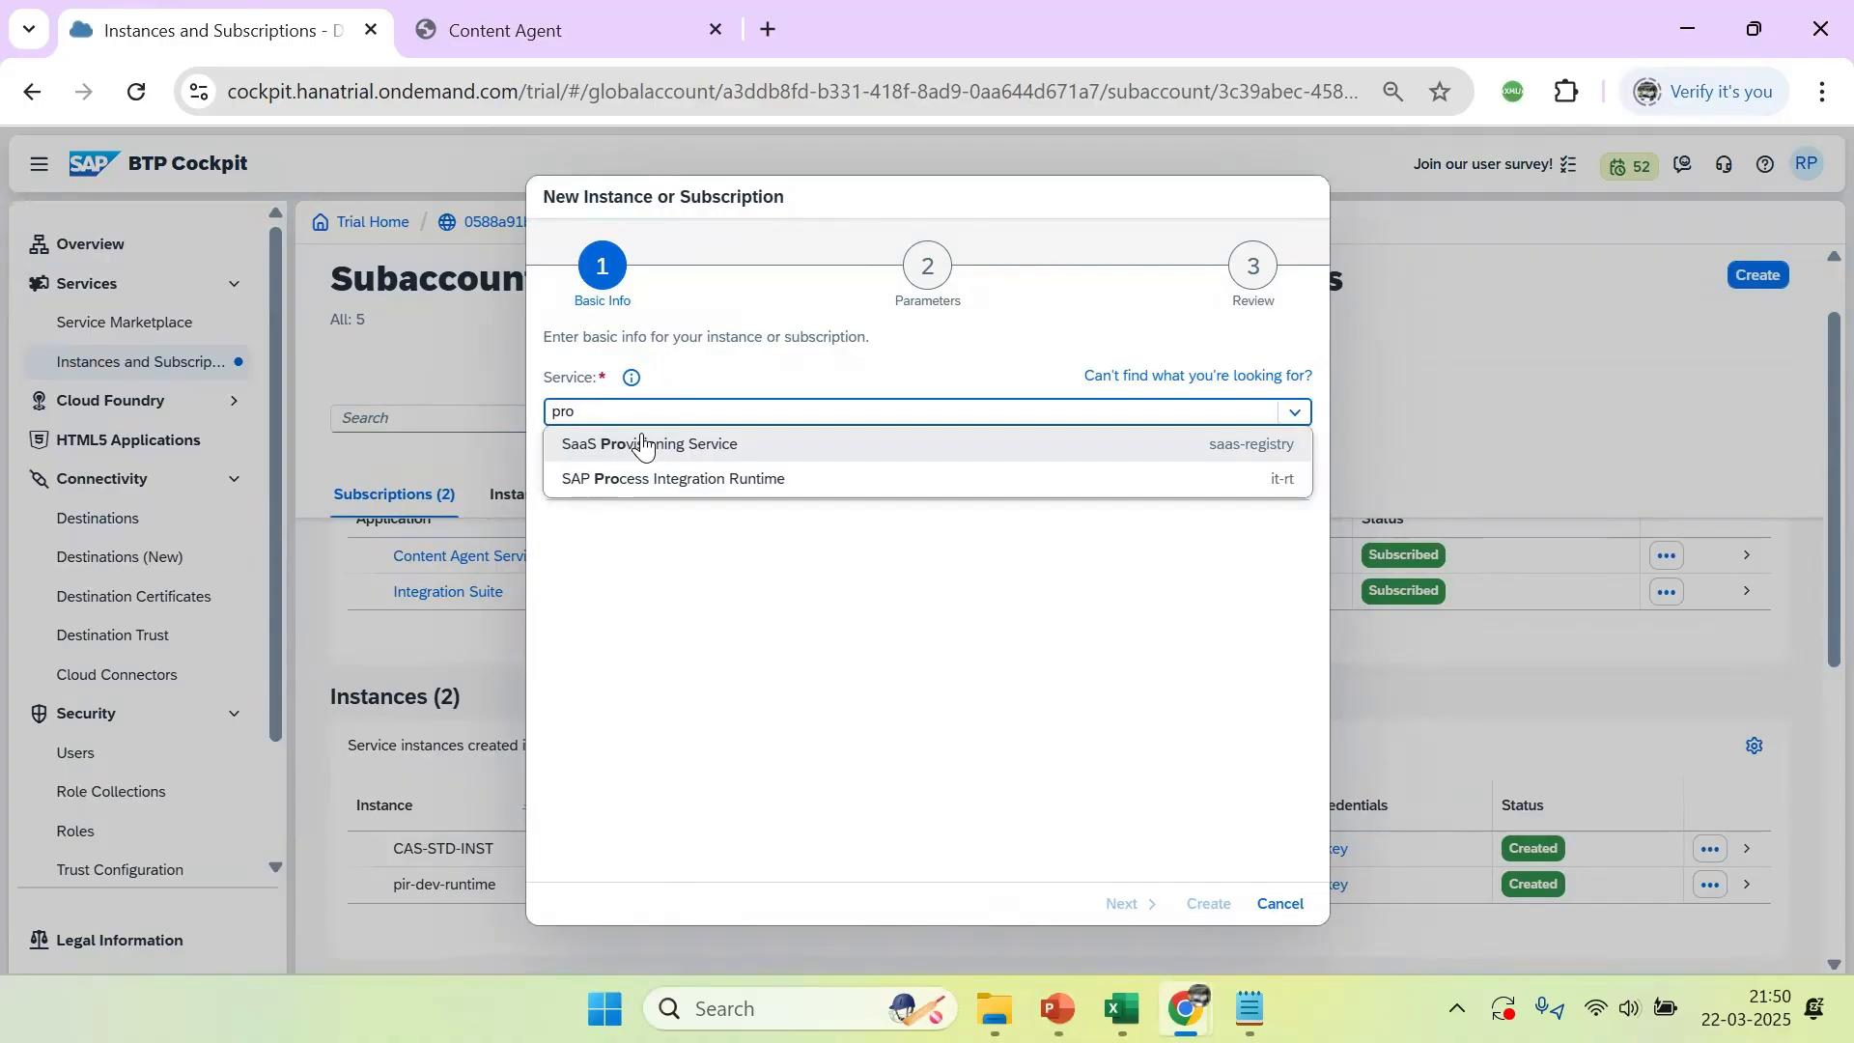
left_click(705, 492)
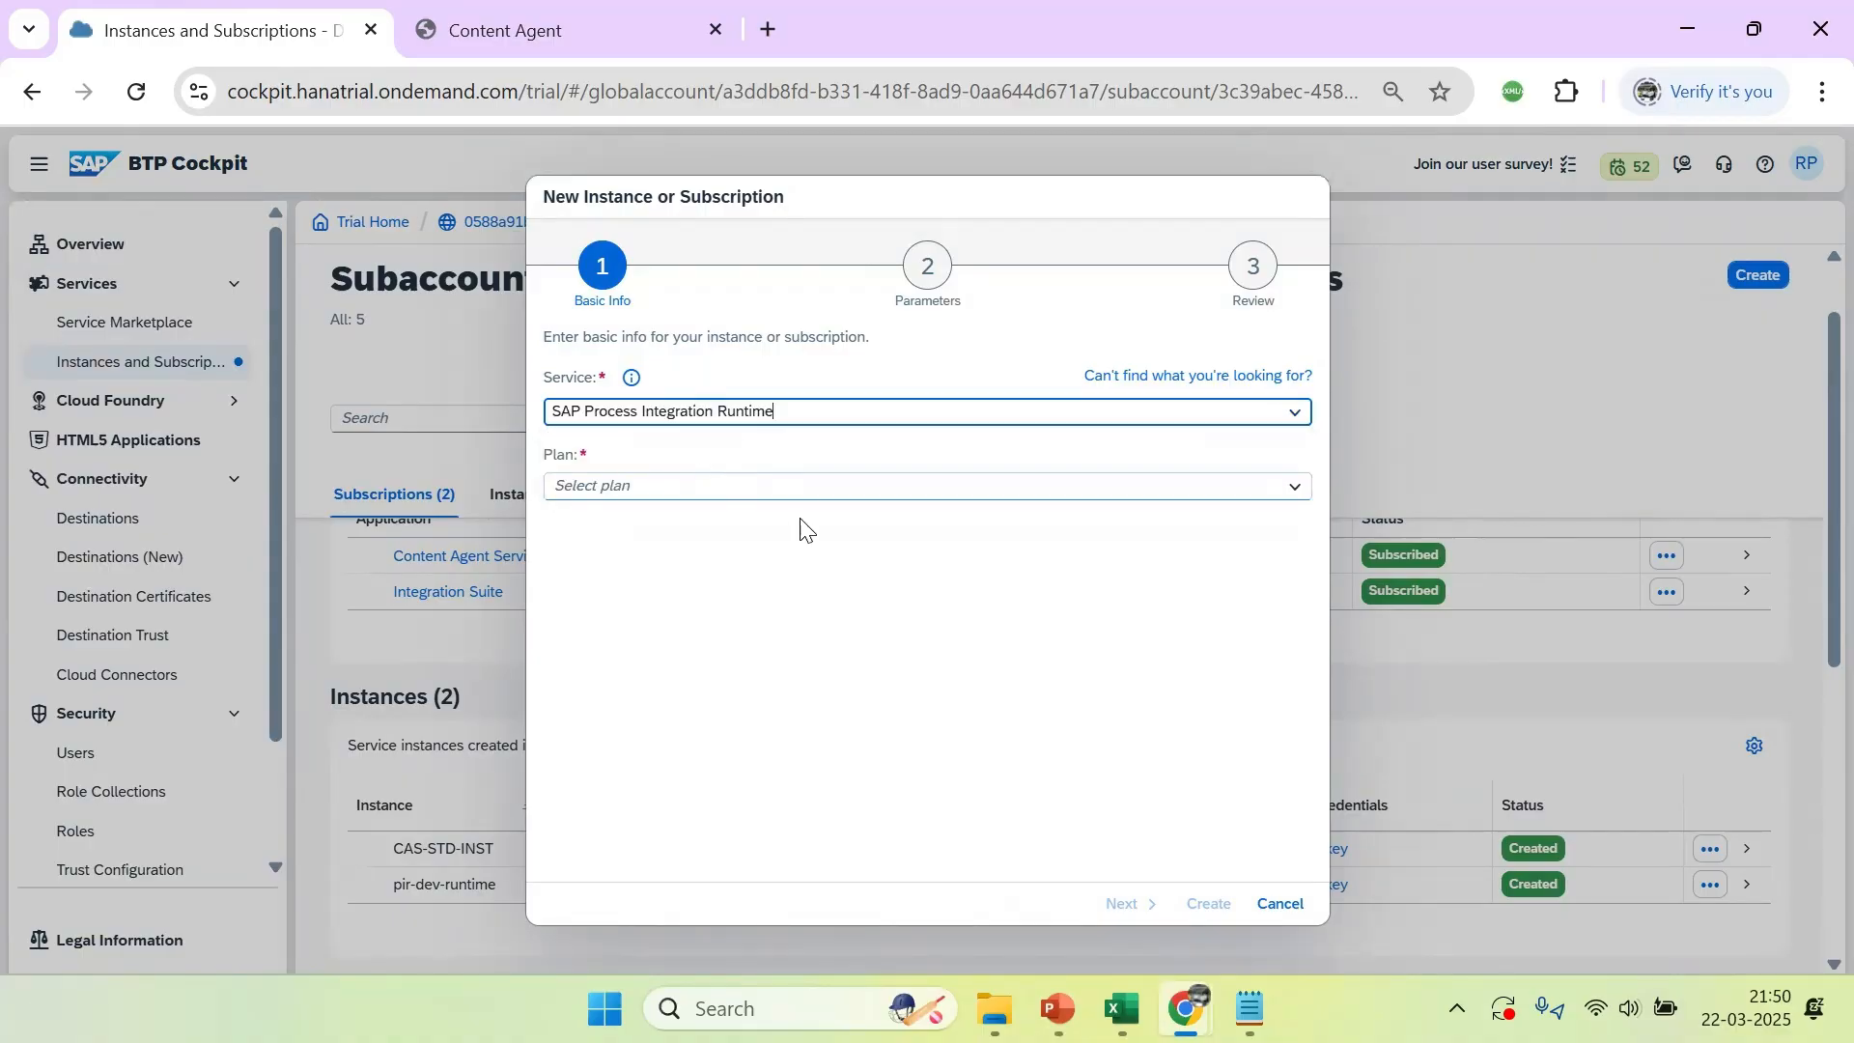
left_click(1285, 493)
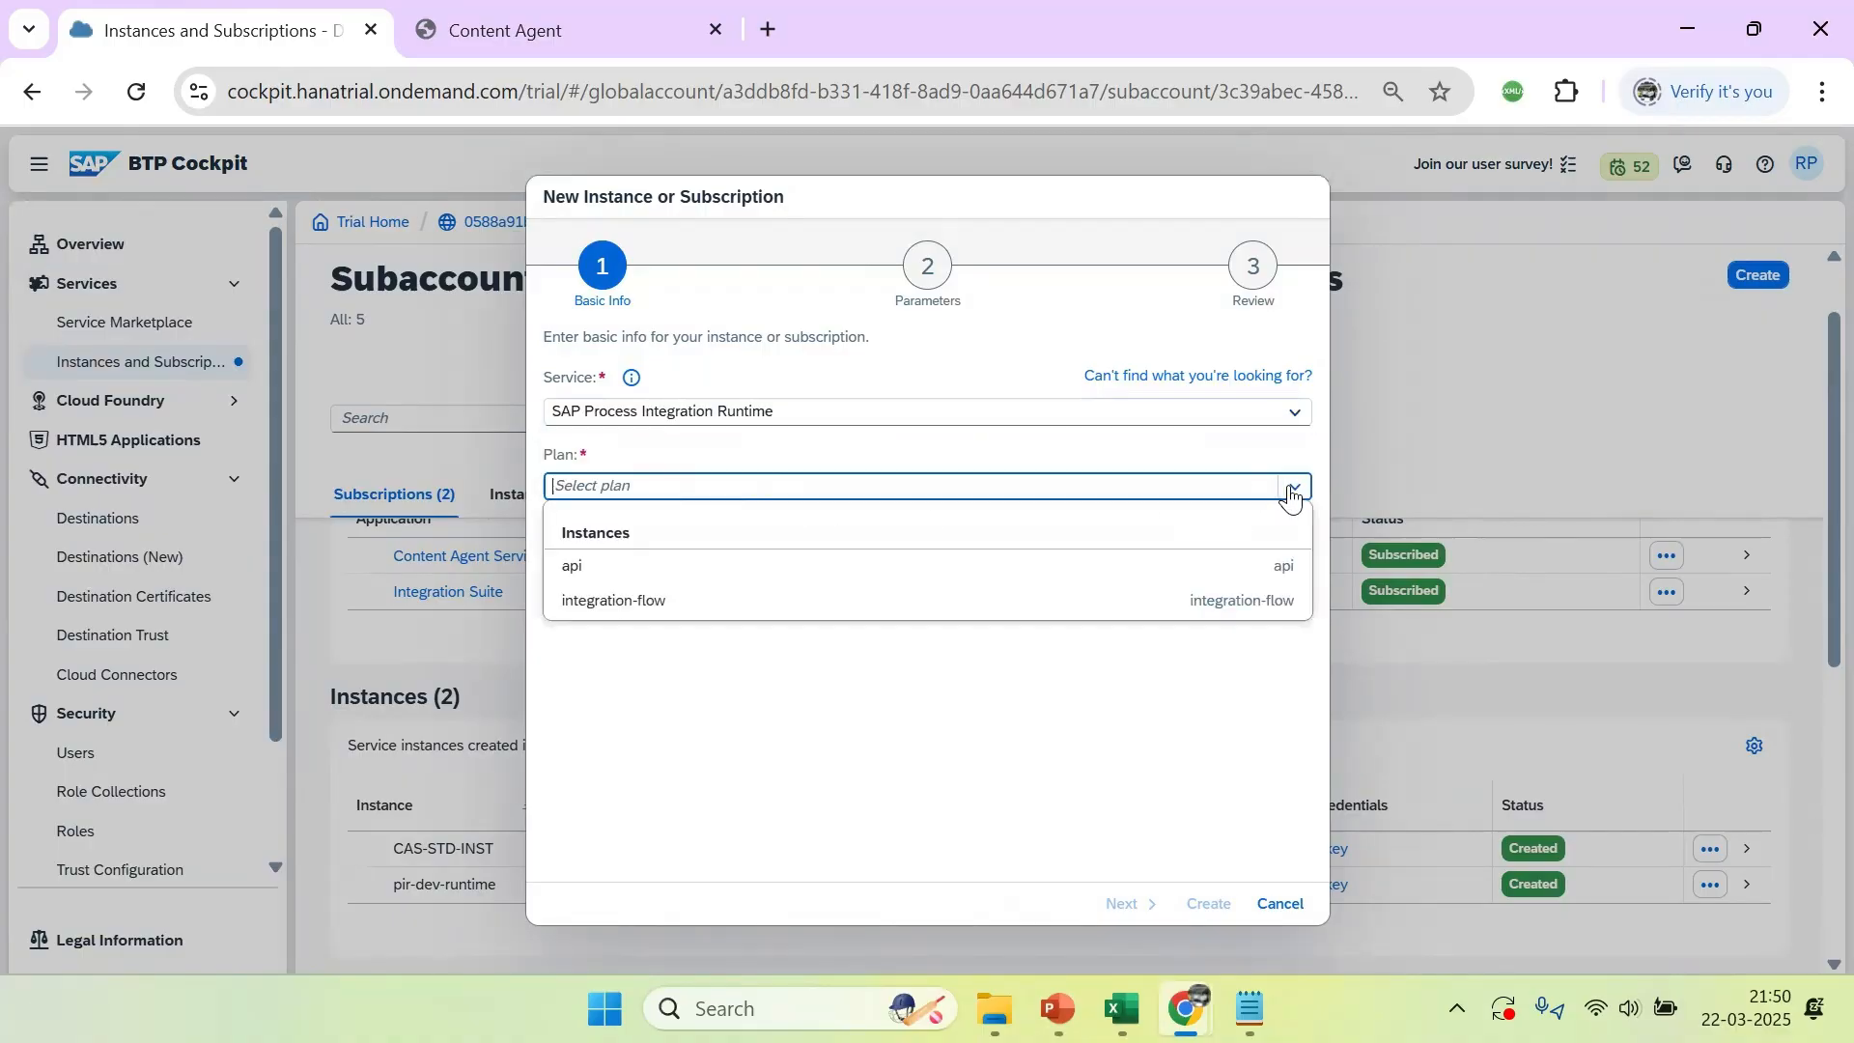
left_click(703, 569)
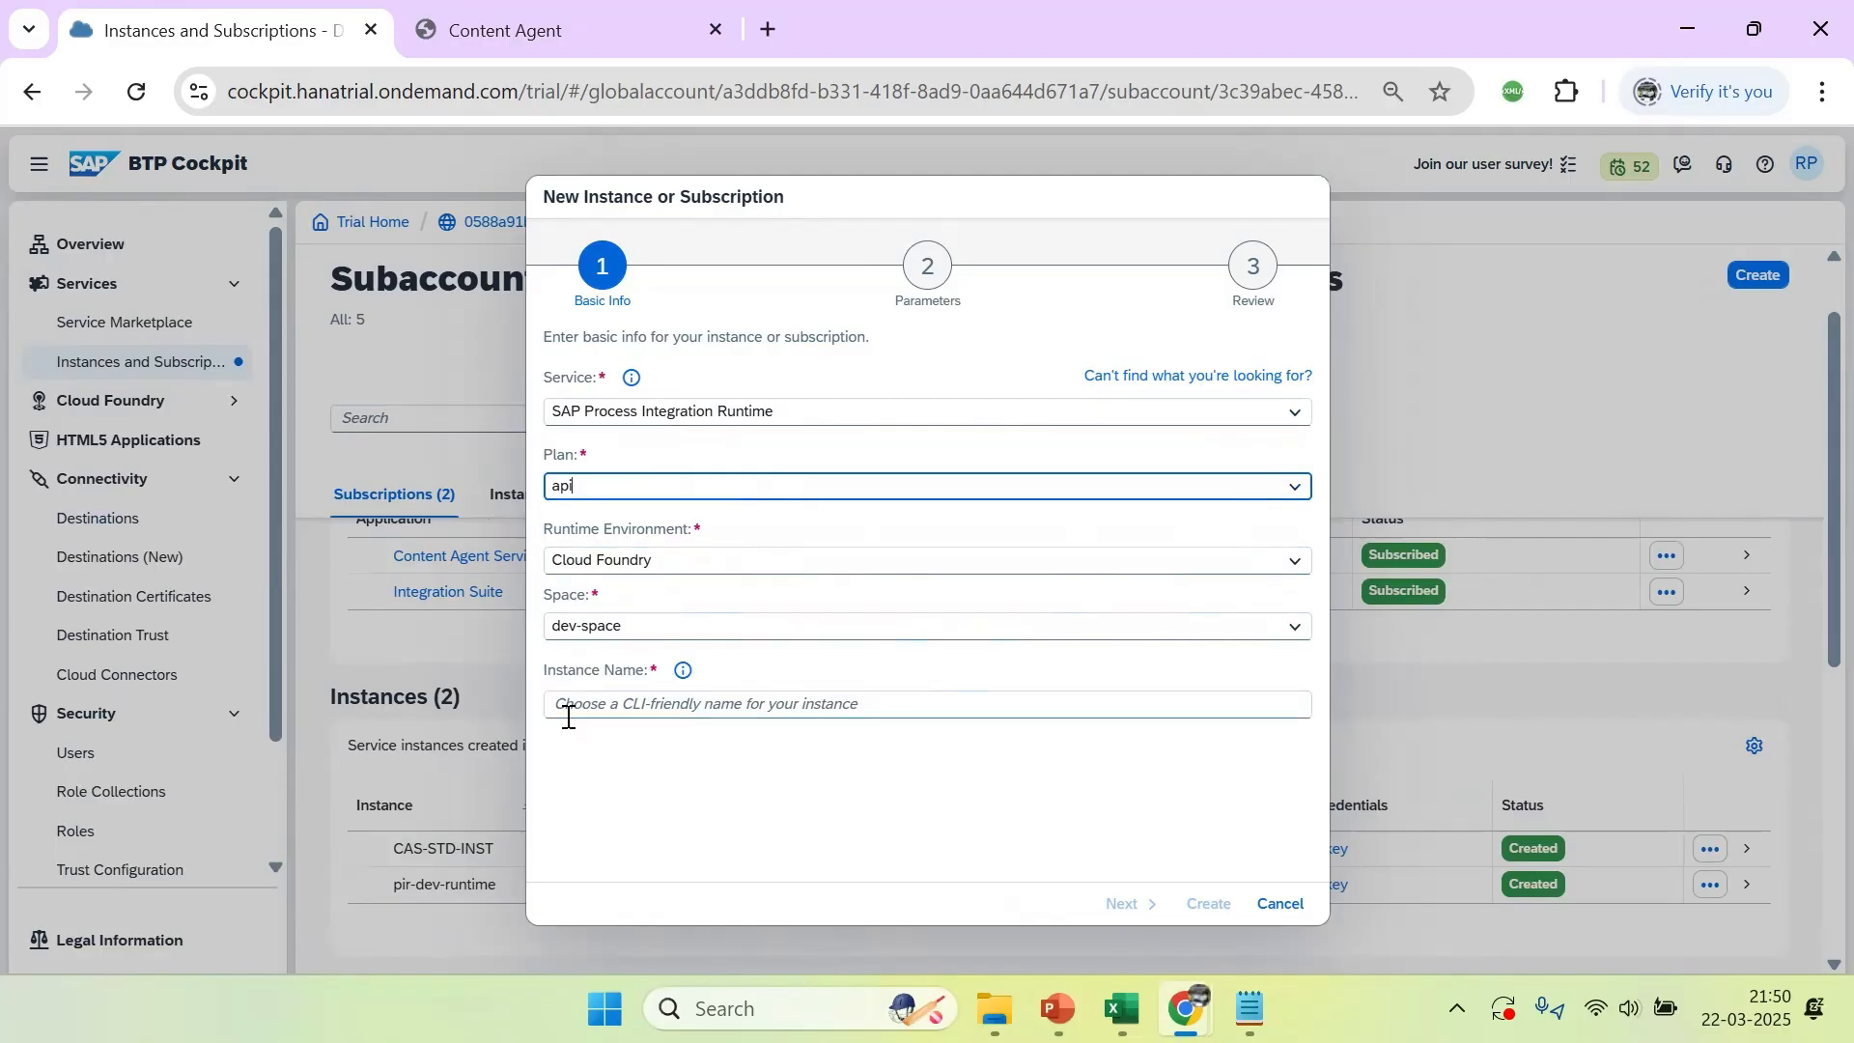
Name the instance api-runtime-instance and proceed to its parameters
left_click(600, 706)
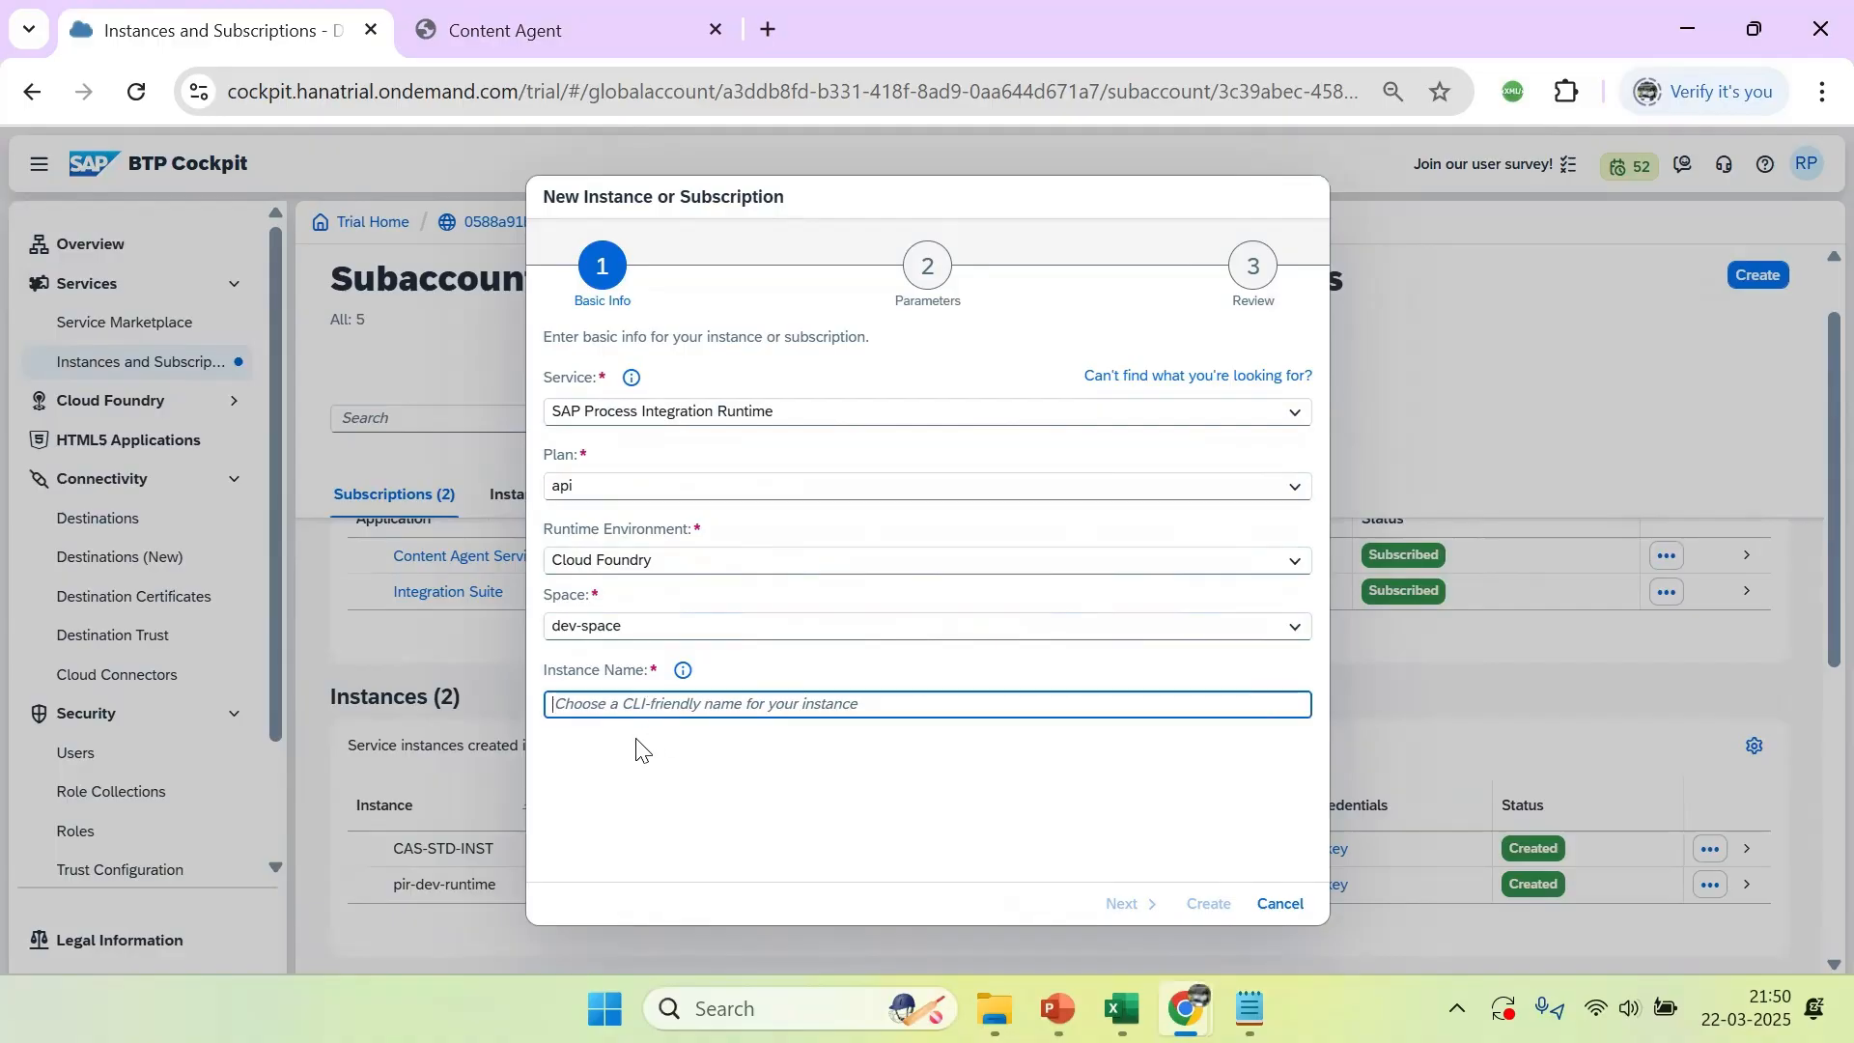
type("api")
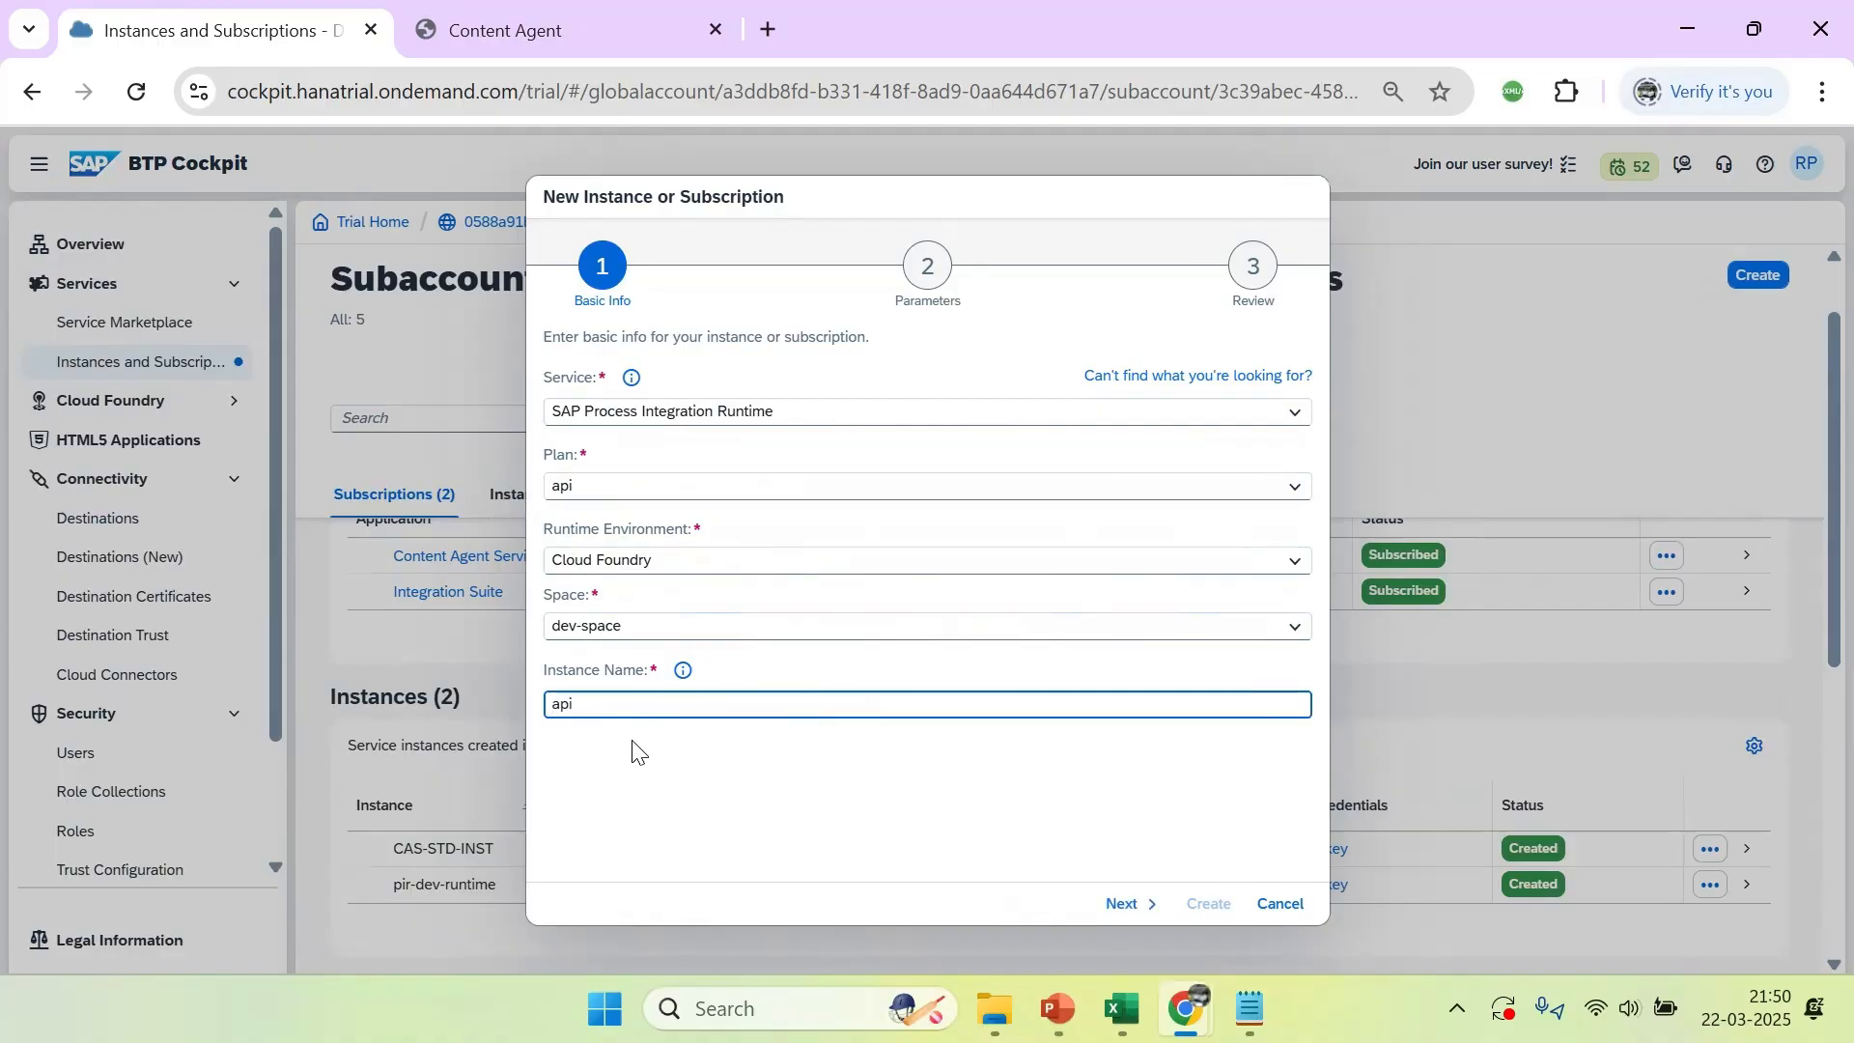
type("-runtime-instance")
left_click(1130, 902)
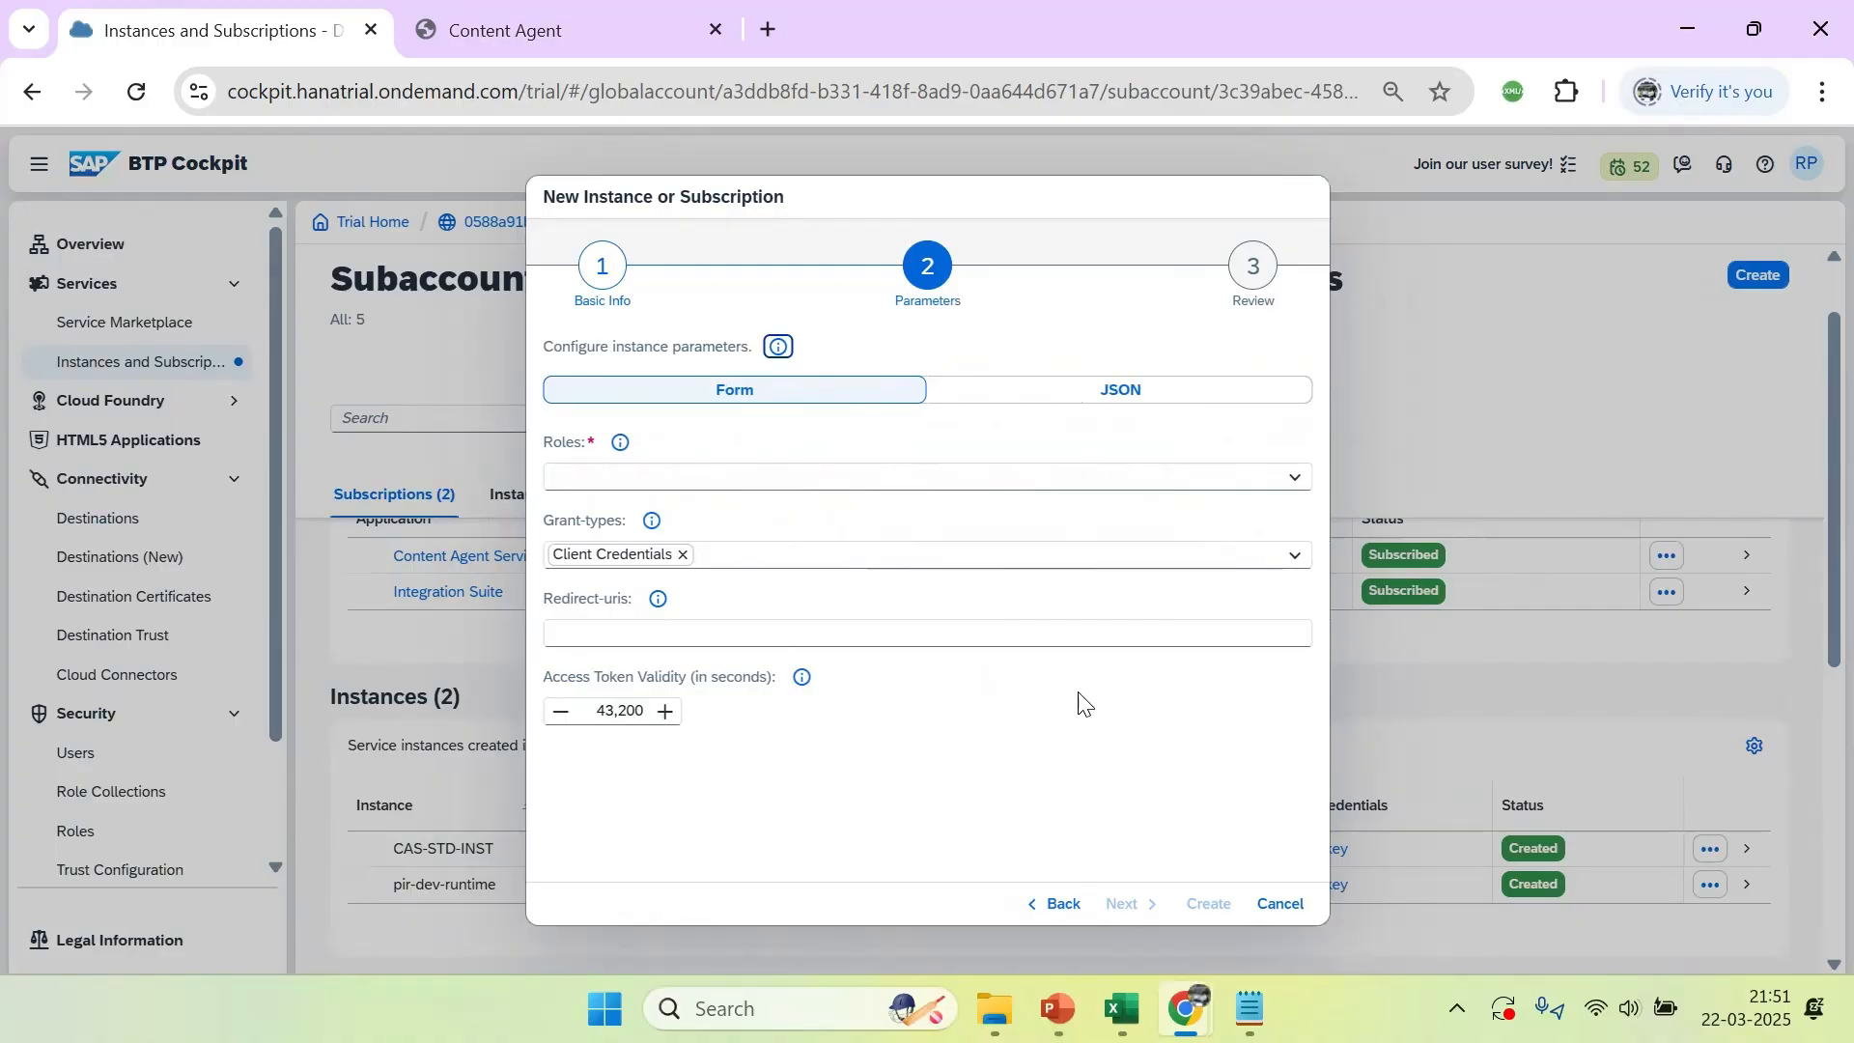
Add the WorkspacePackagesTransport role to the instance's parameters
left_click(1290, 481)
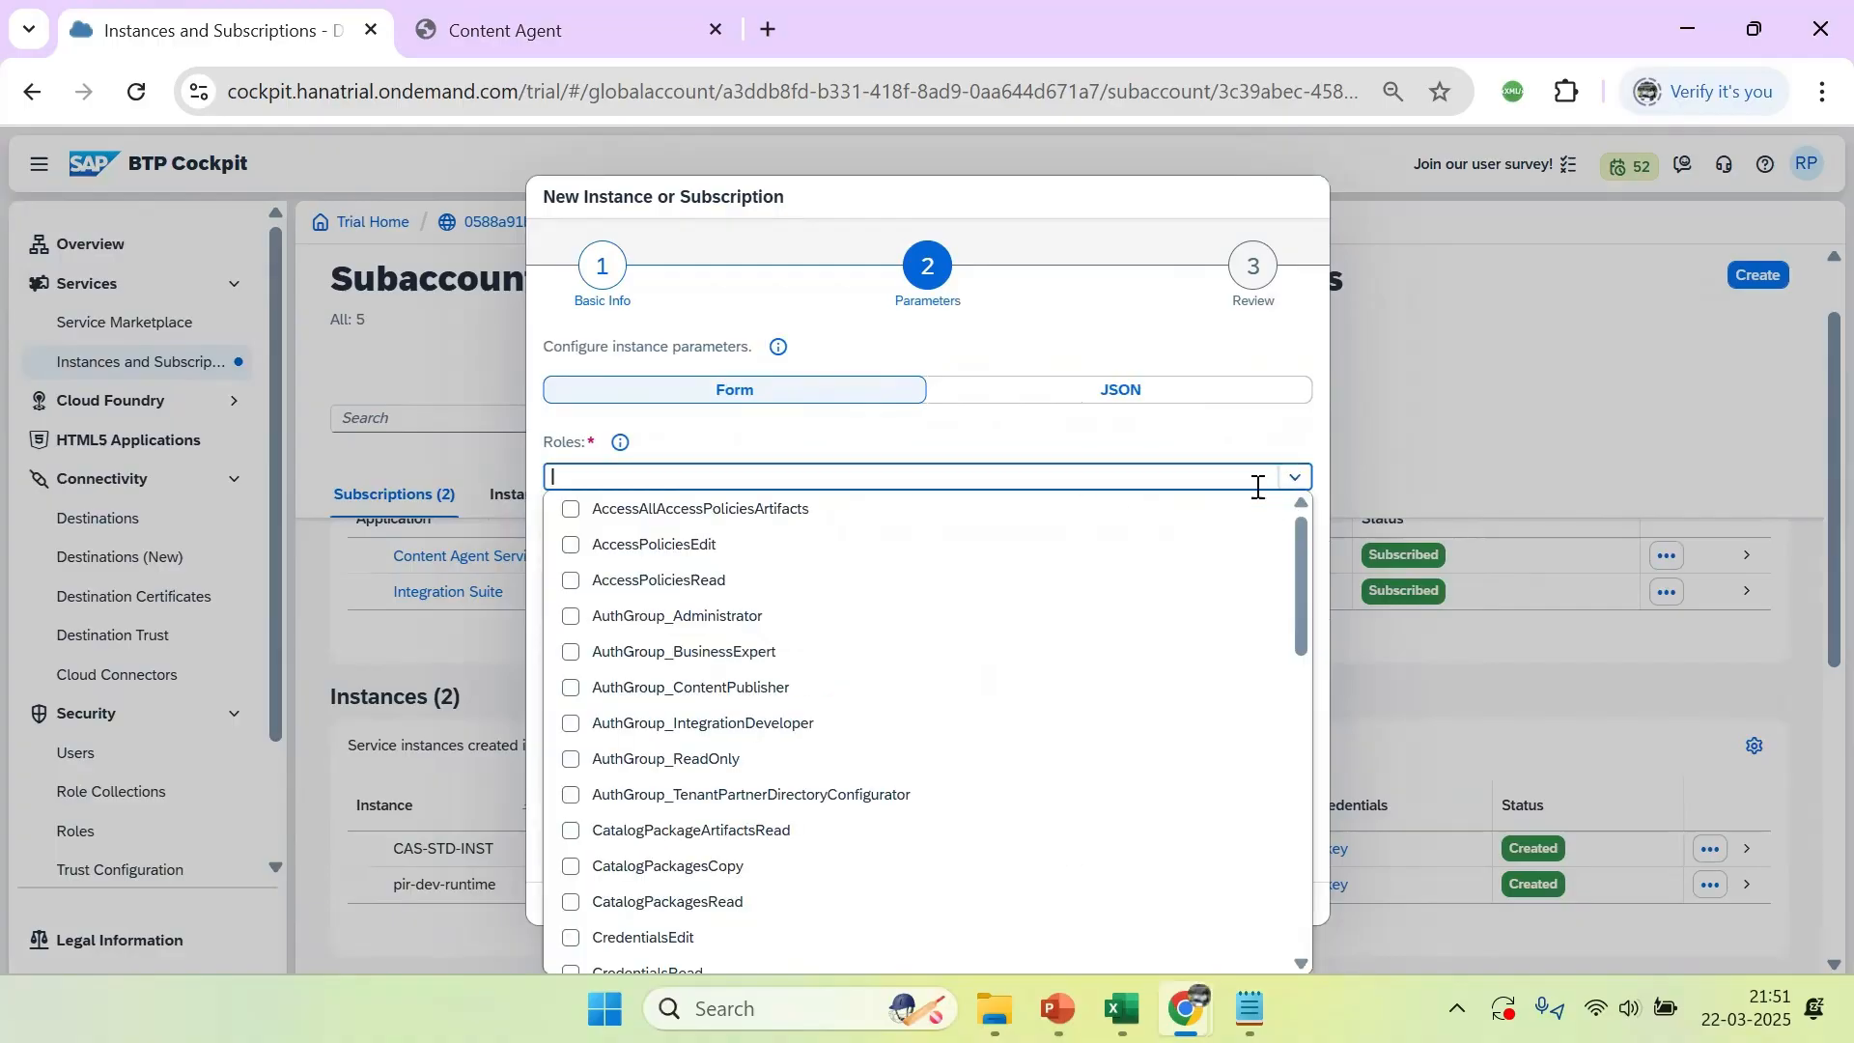
left_click_drag(1296, 552, 1303, 902)
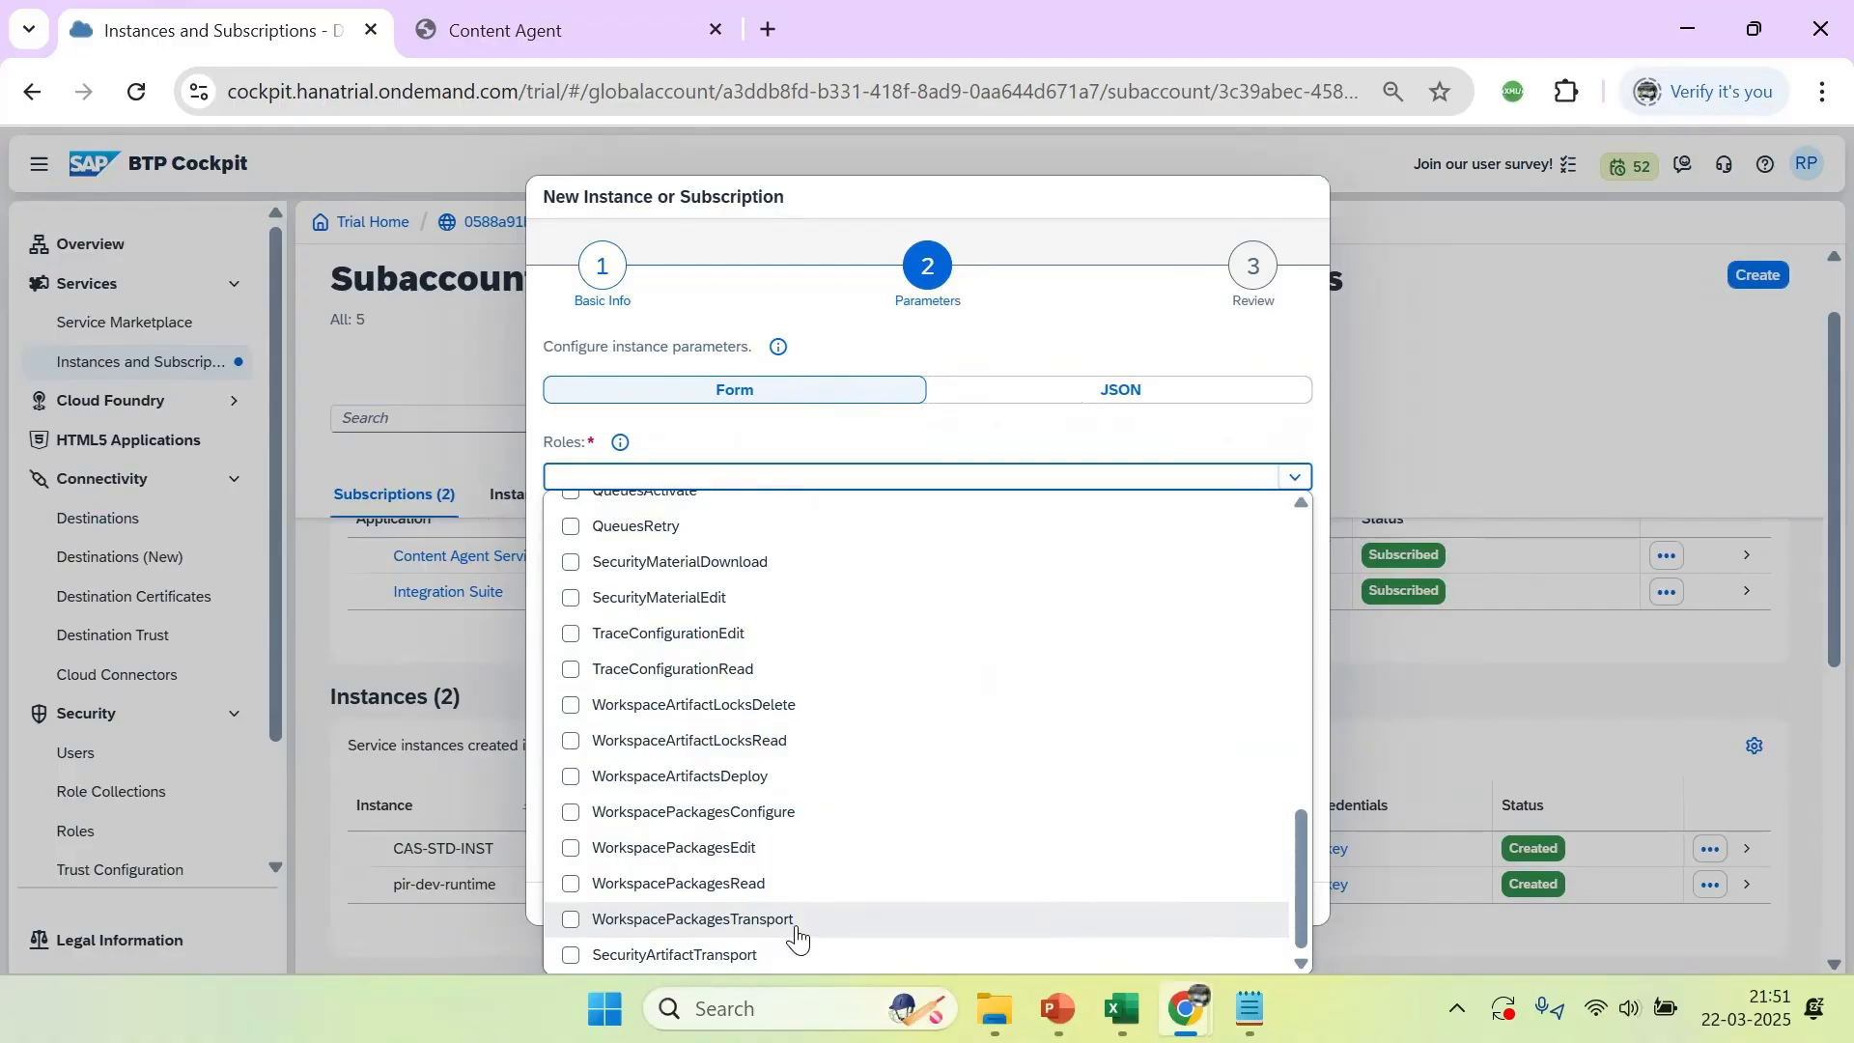
left_click(593, 922)
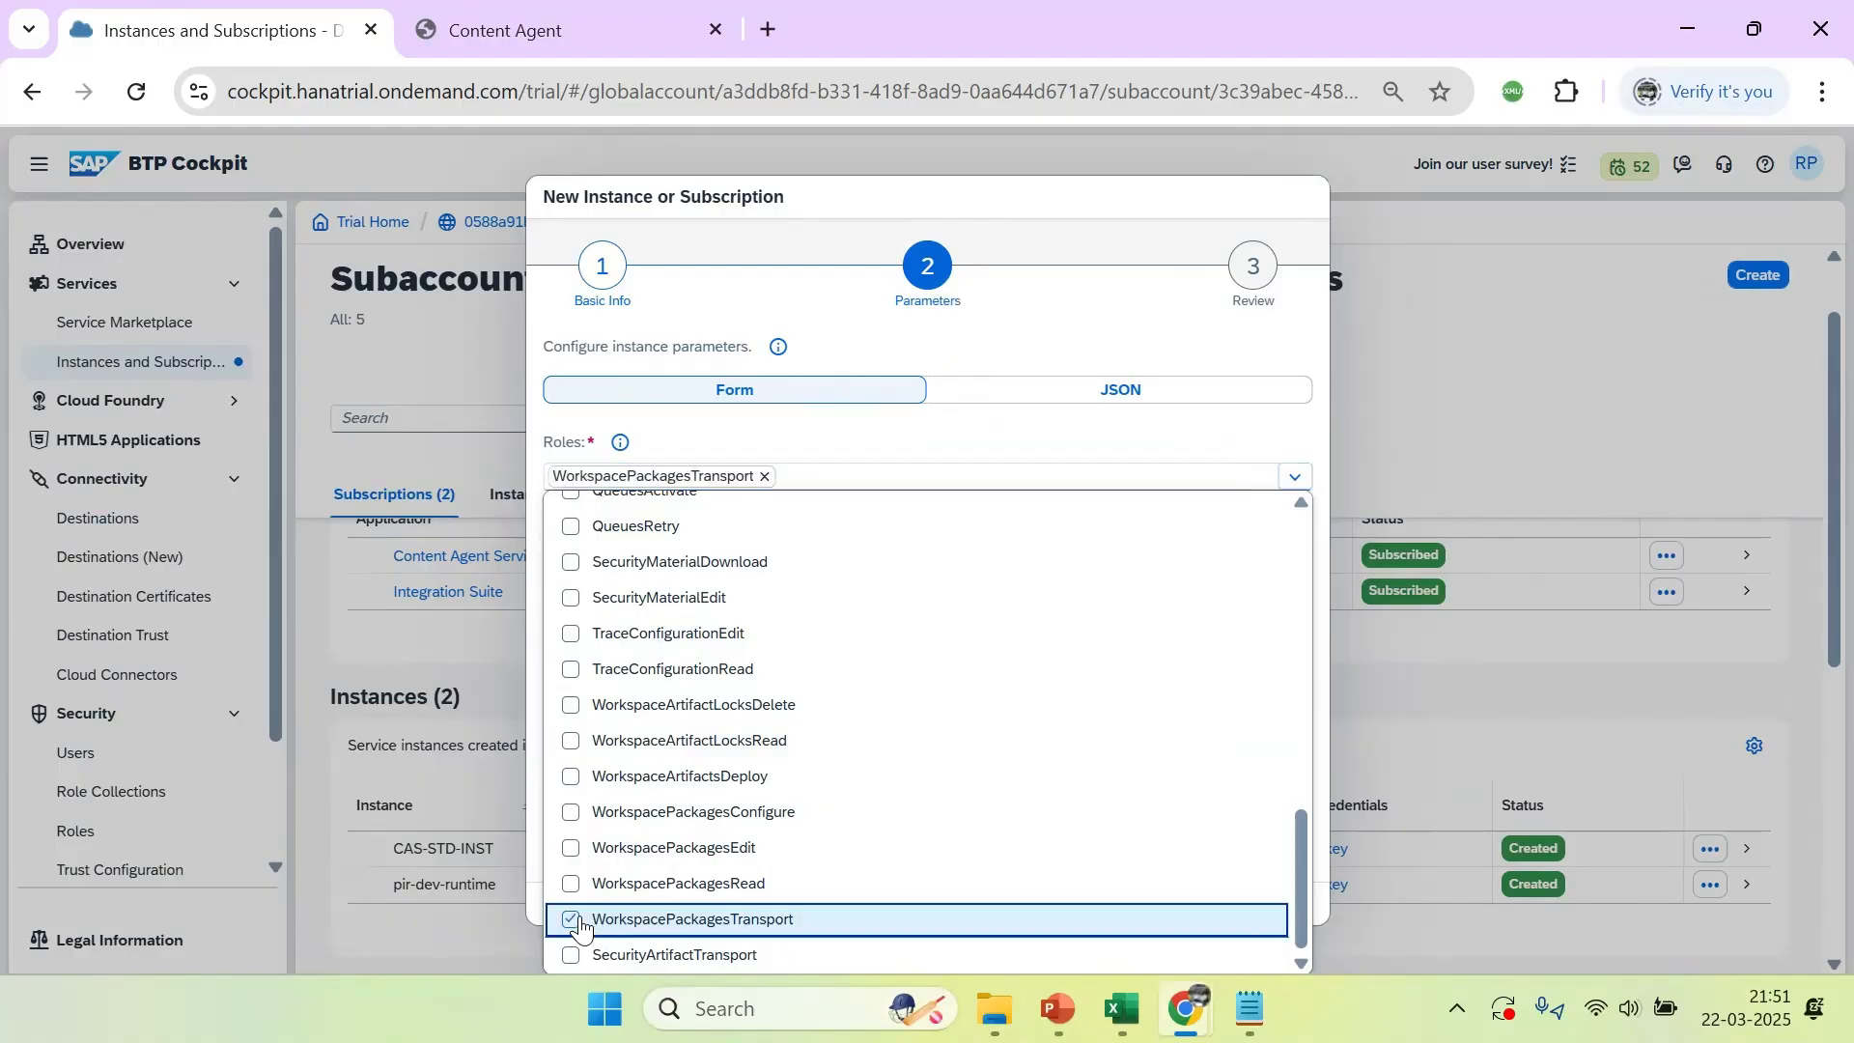
Select every role in the list, from AccessAllAccessPoliciesArtifacts through SecurityArtifactTransport, including WorkspacePackagesTransport
left_click_drag(1297, 828, 1314, 784)
scroll(1314, 784, "up", 15)
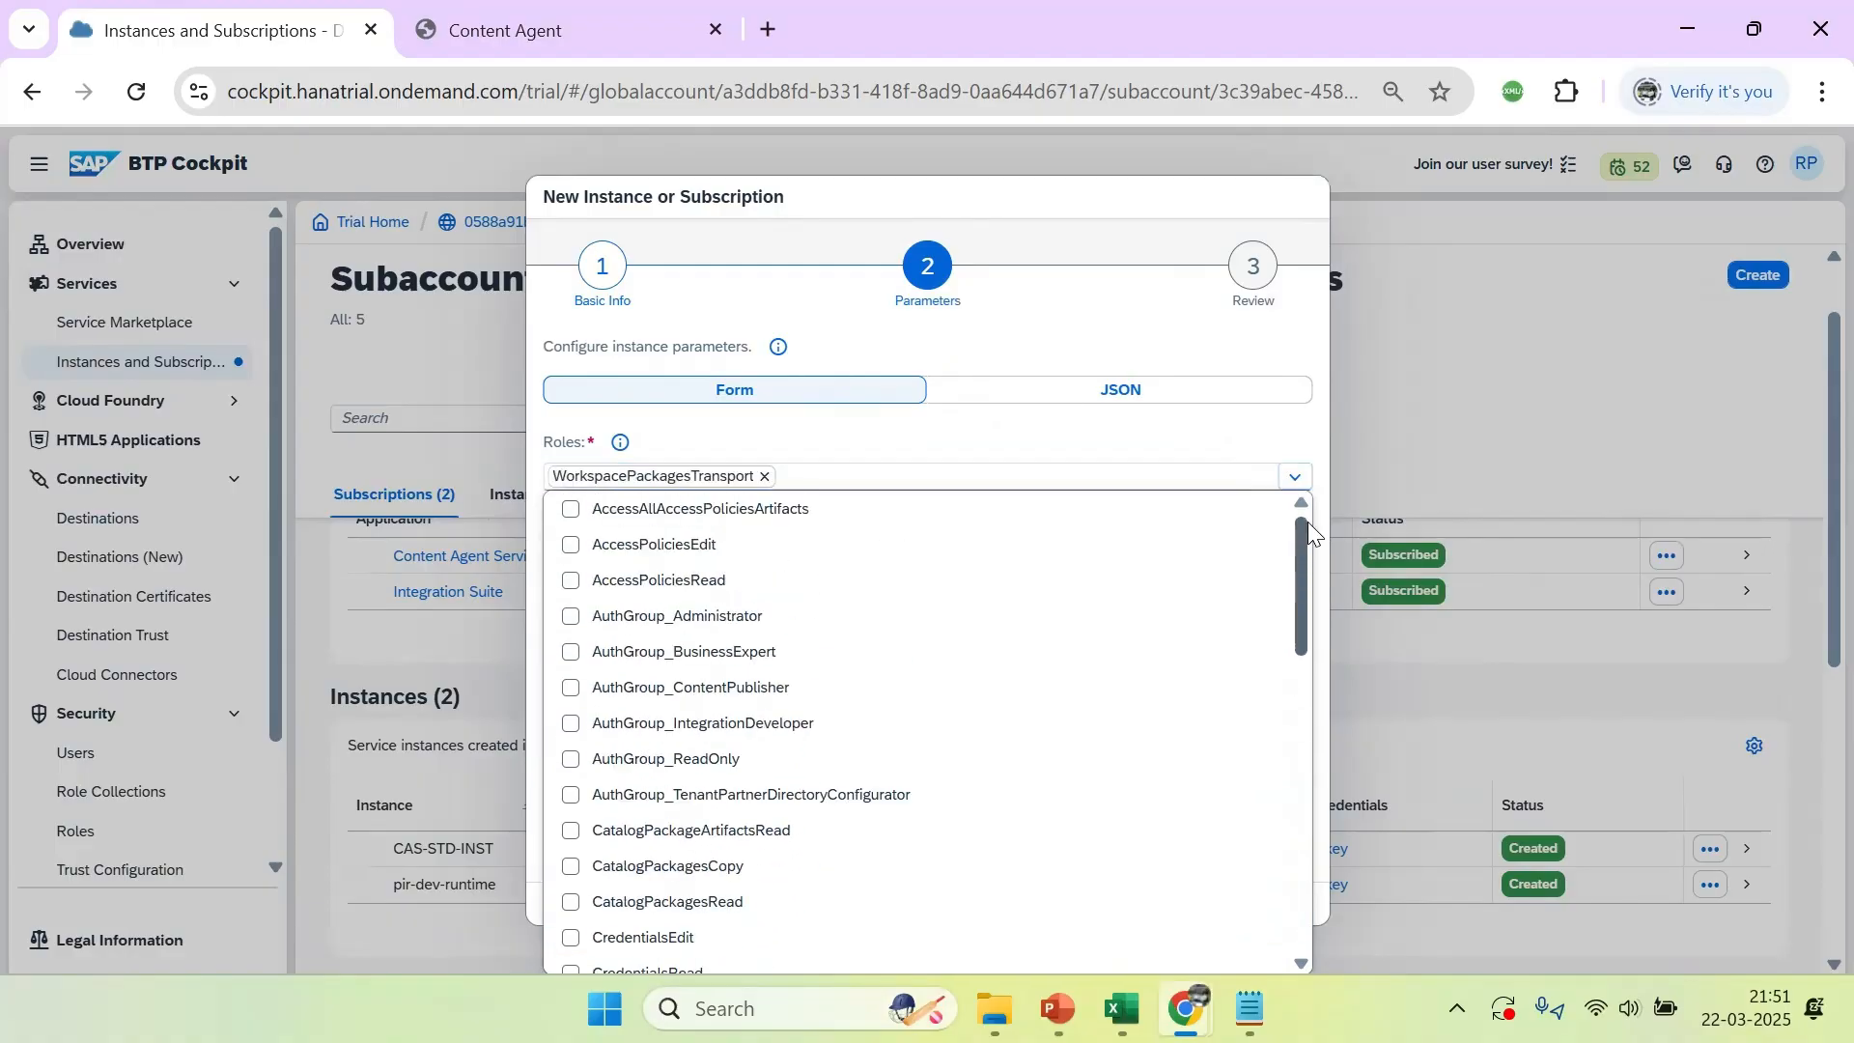
left_click(571, 509)
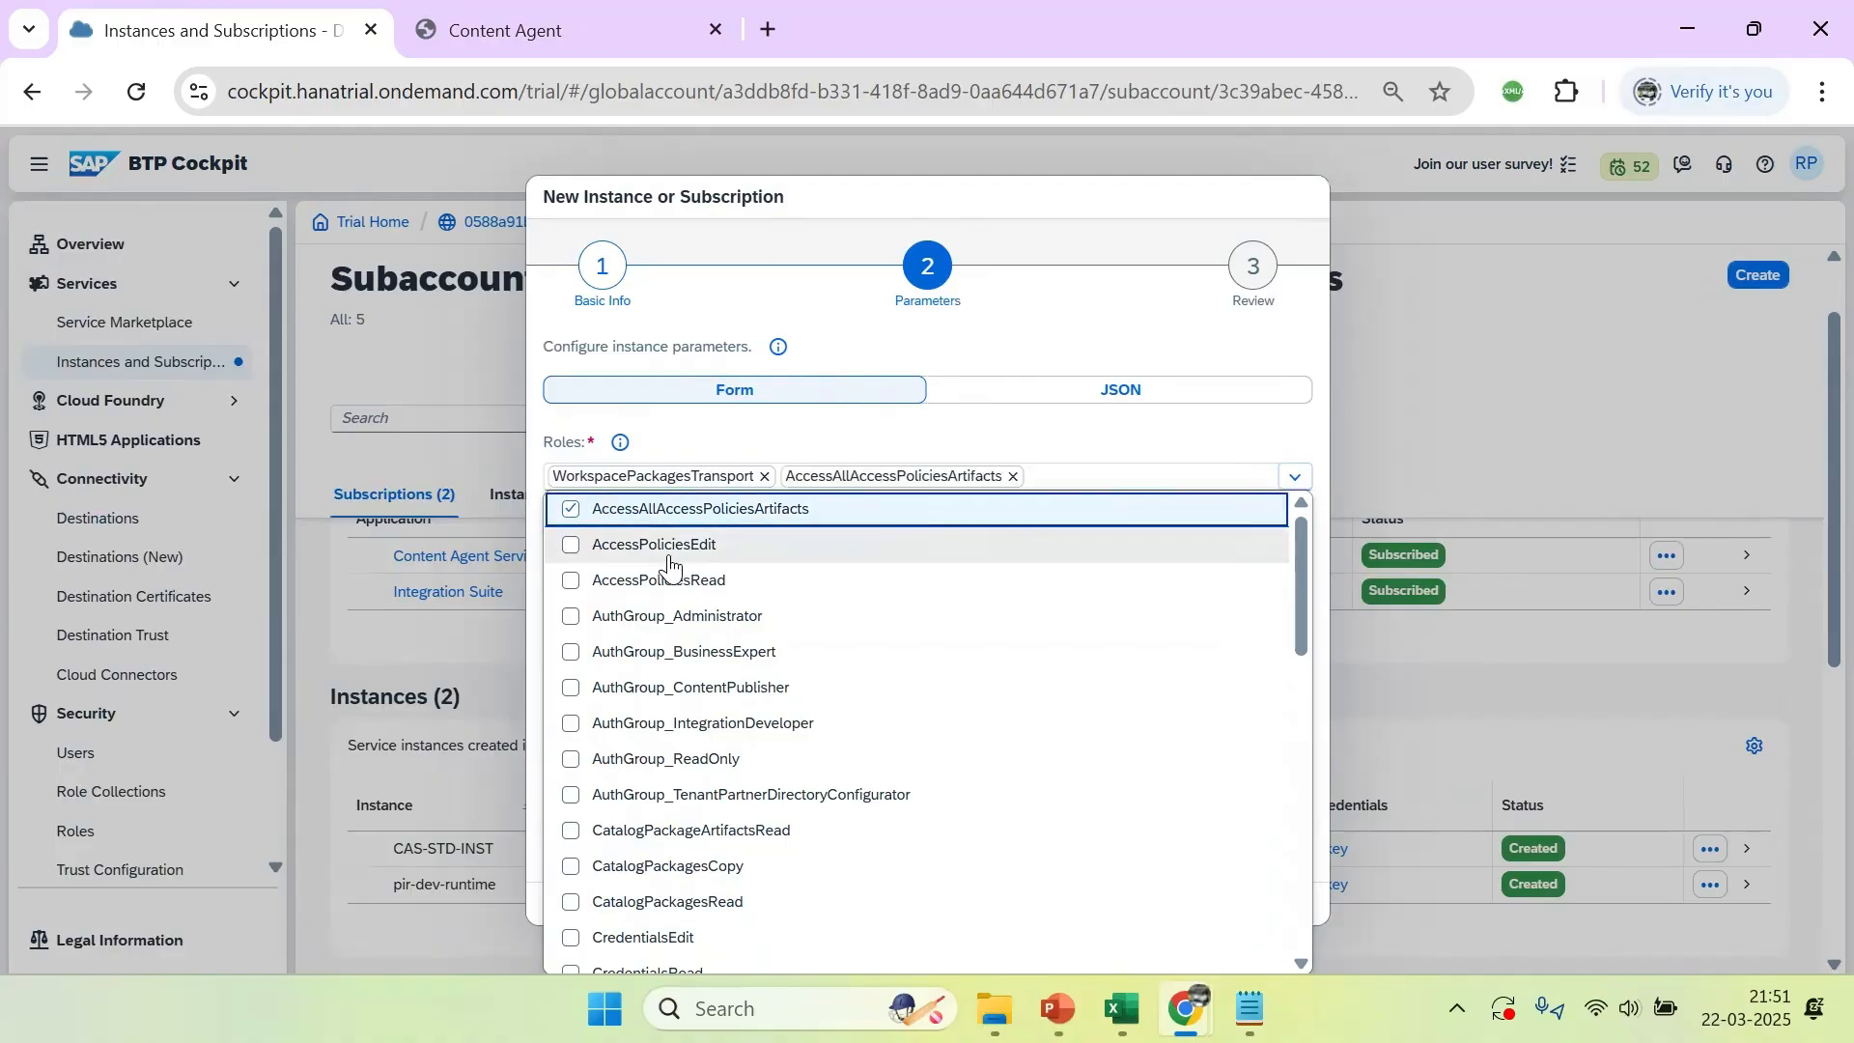
key("space")
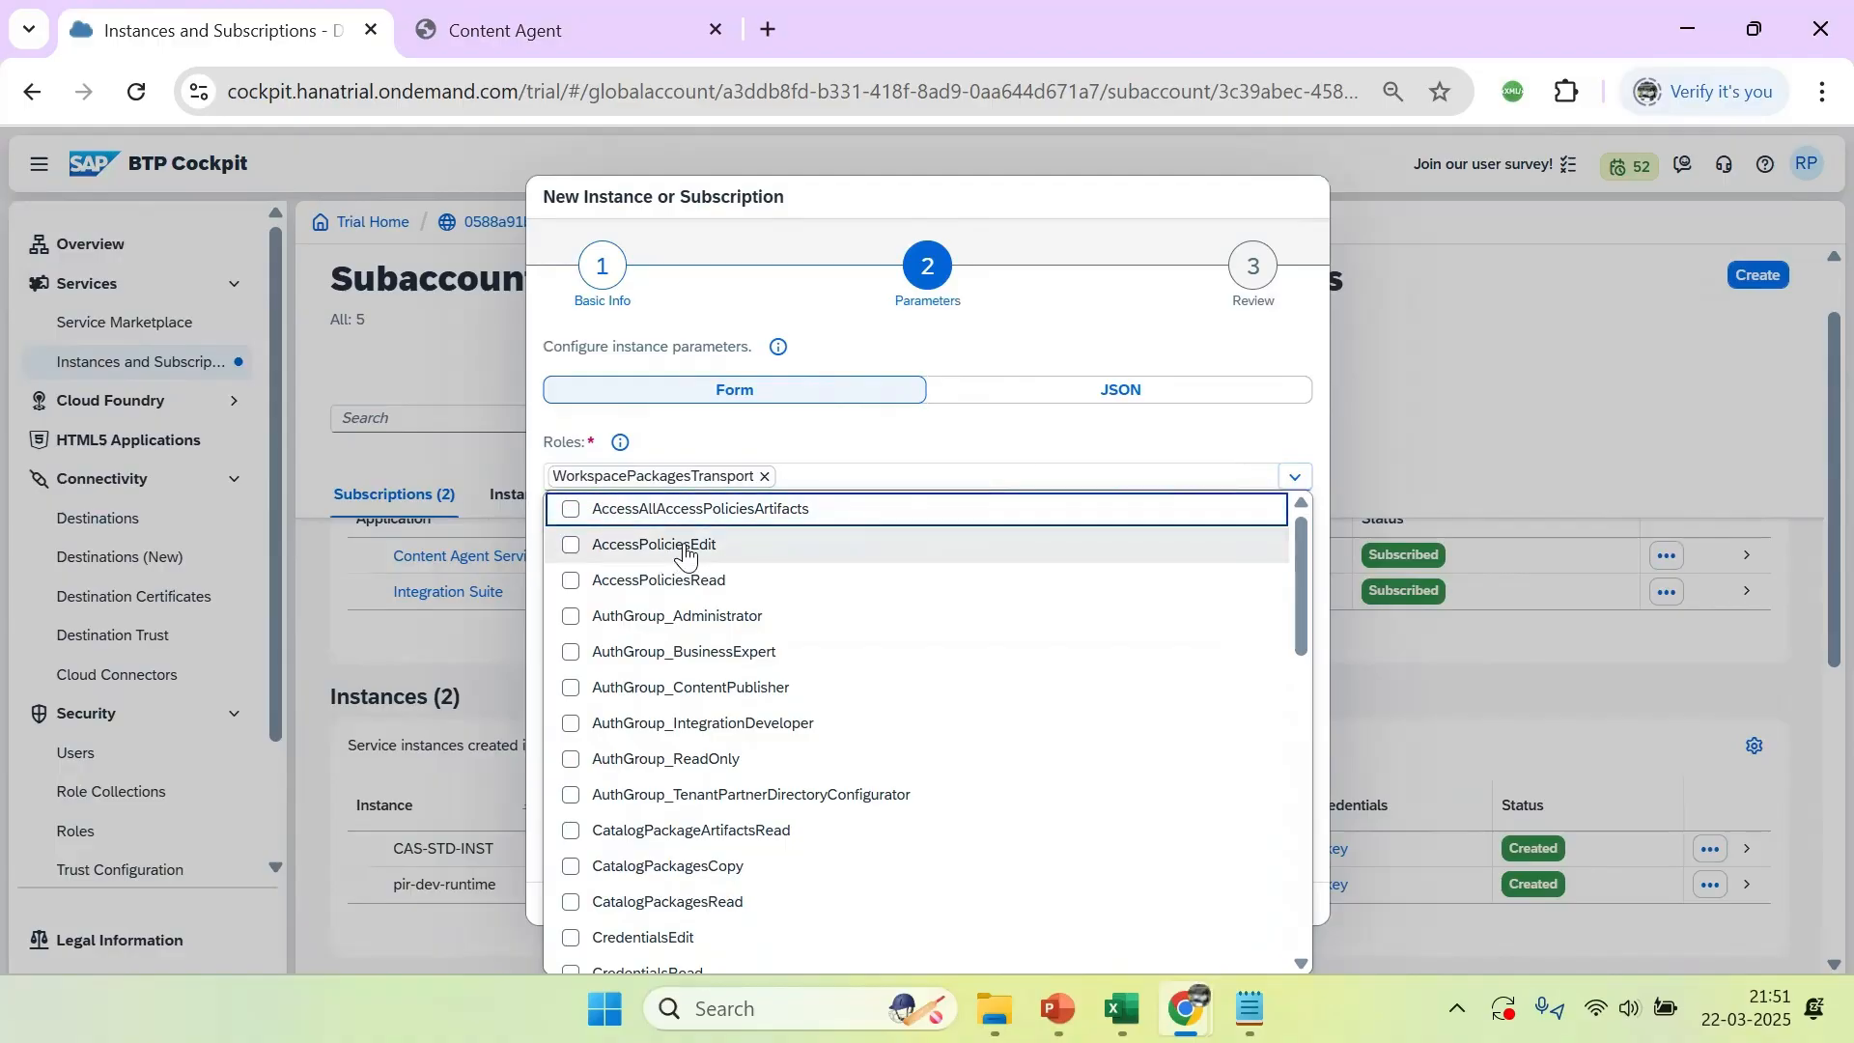
left_click(573, 511)
key("Down")
key("space")
key("Down")
key("space")
key("Down")
key("space")
key("Down")
key("space")
key("Down")
key("space")
key("Down")
key("space")
key("Down")
key("space")
key("Down")
key("space")
key("Down")
key("space")
key("Down")
key("space")
key("Down")
key("space")
key("Down")
key("space")
key("Down")
key("space")
key("Down")
key("space")
key("Down")
key("space")
key("Down")
key("space")
key("Down")
key("space")
key("Down")
key("space")
key("Down")
key("space")
key("Down")
key("space")
key("Down")
key("space")
key("Down")
key("space")
key("Down")
key("space")
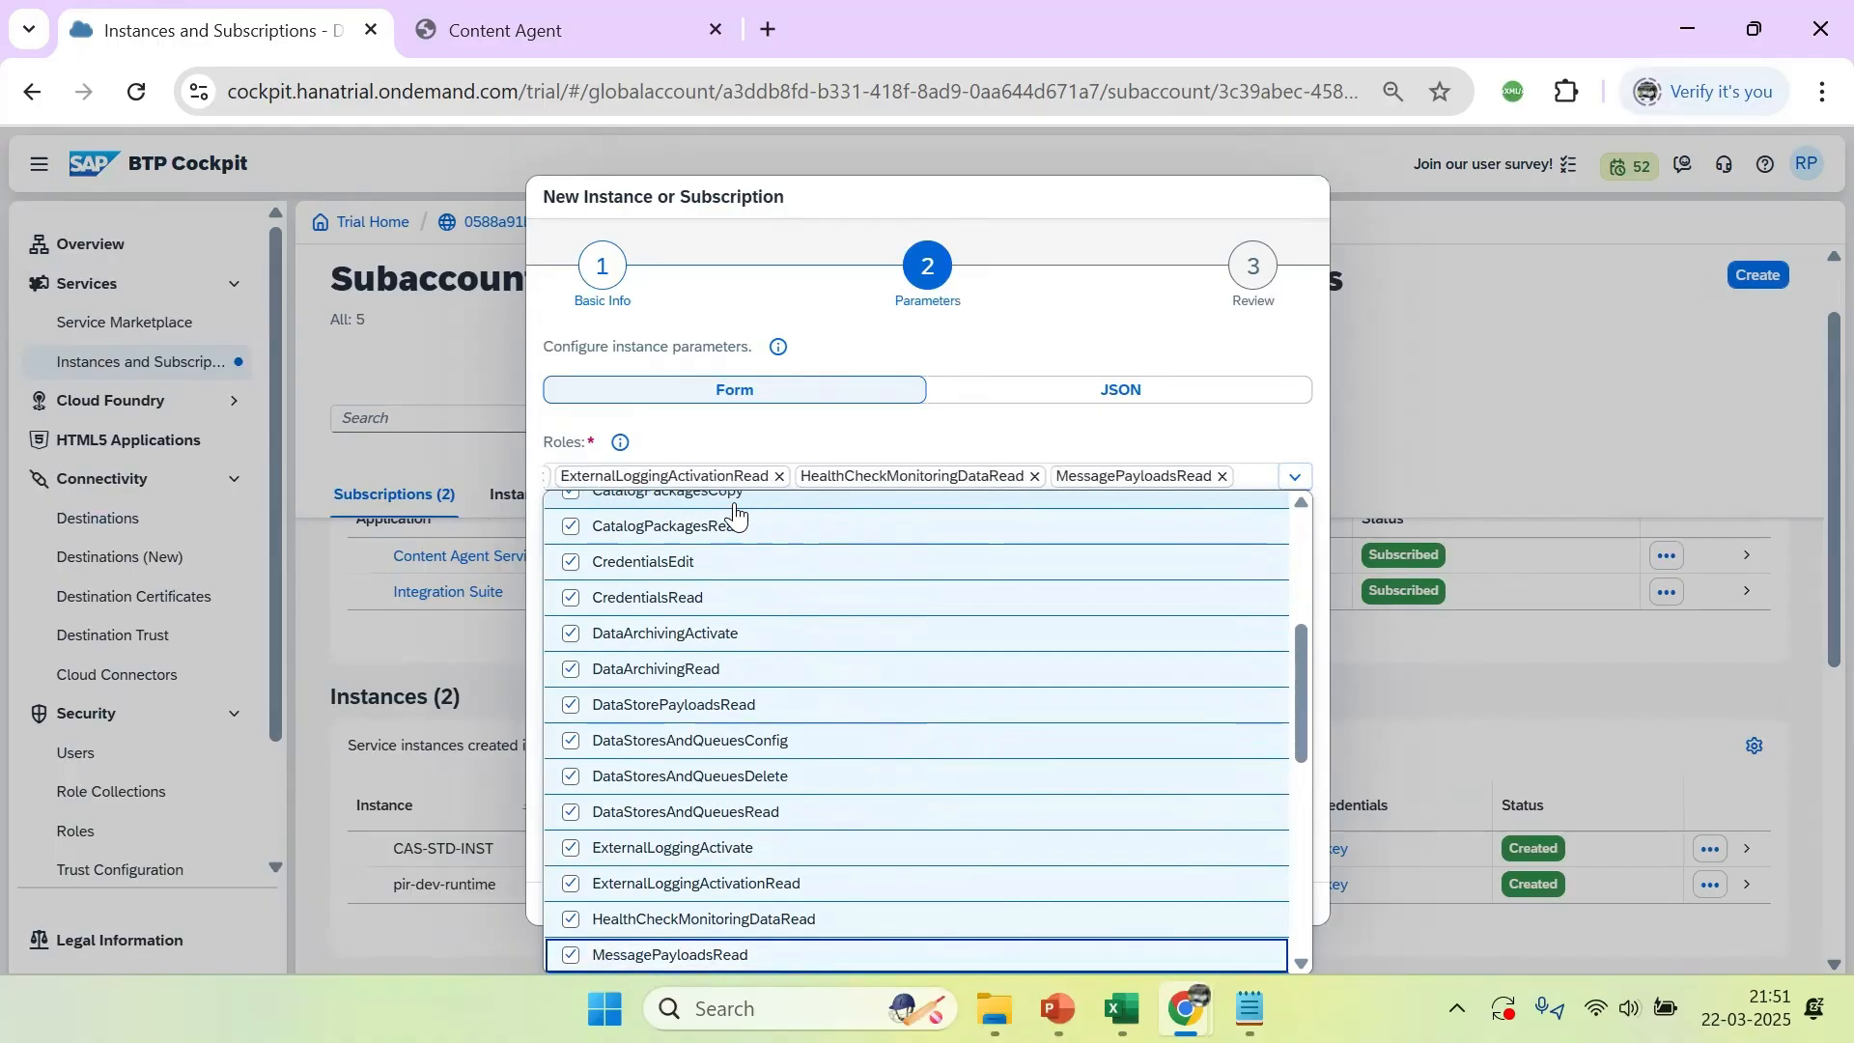
key("Down")
key("space")
key("Down")
key("space")
key("Down")
key("space")
key("Down")
key("space")
key("Down")
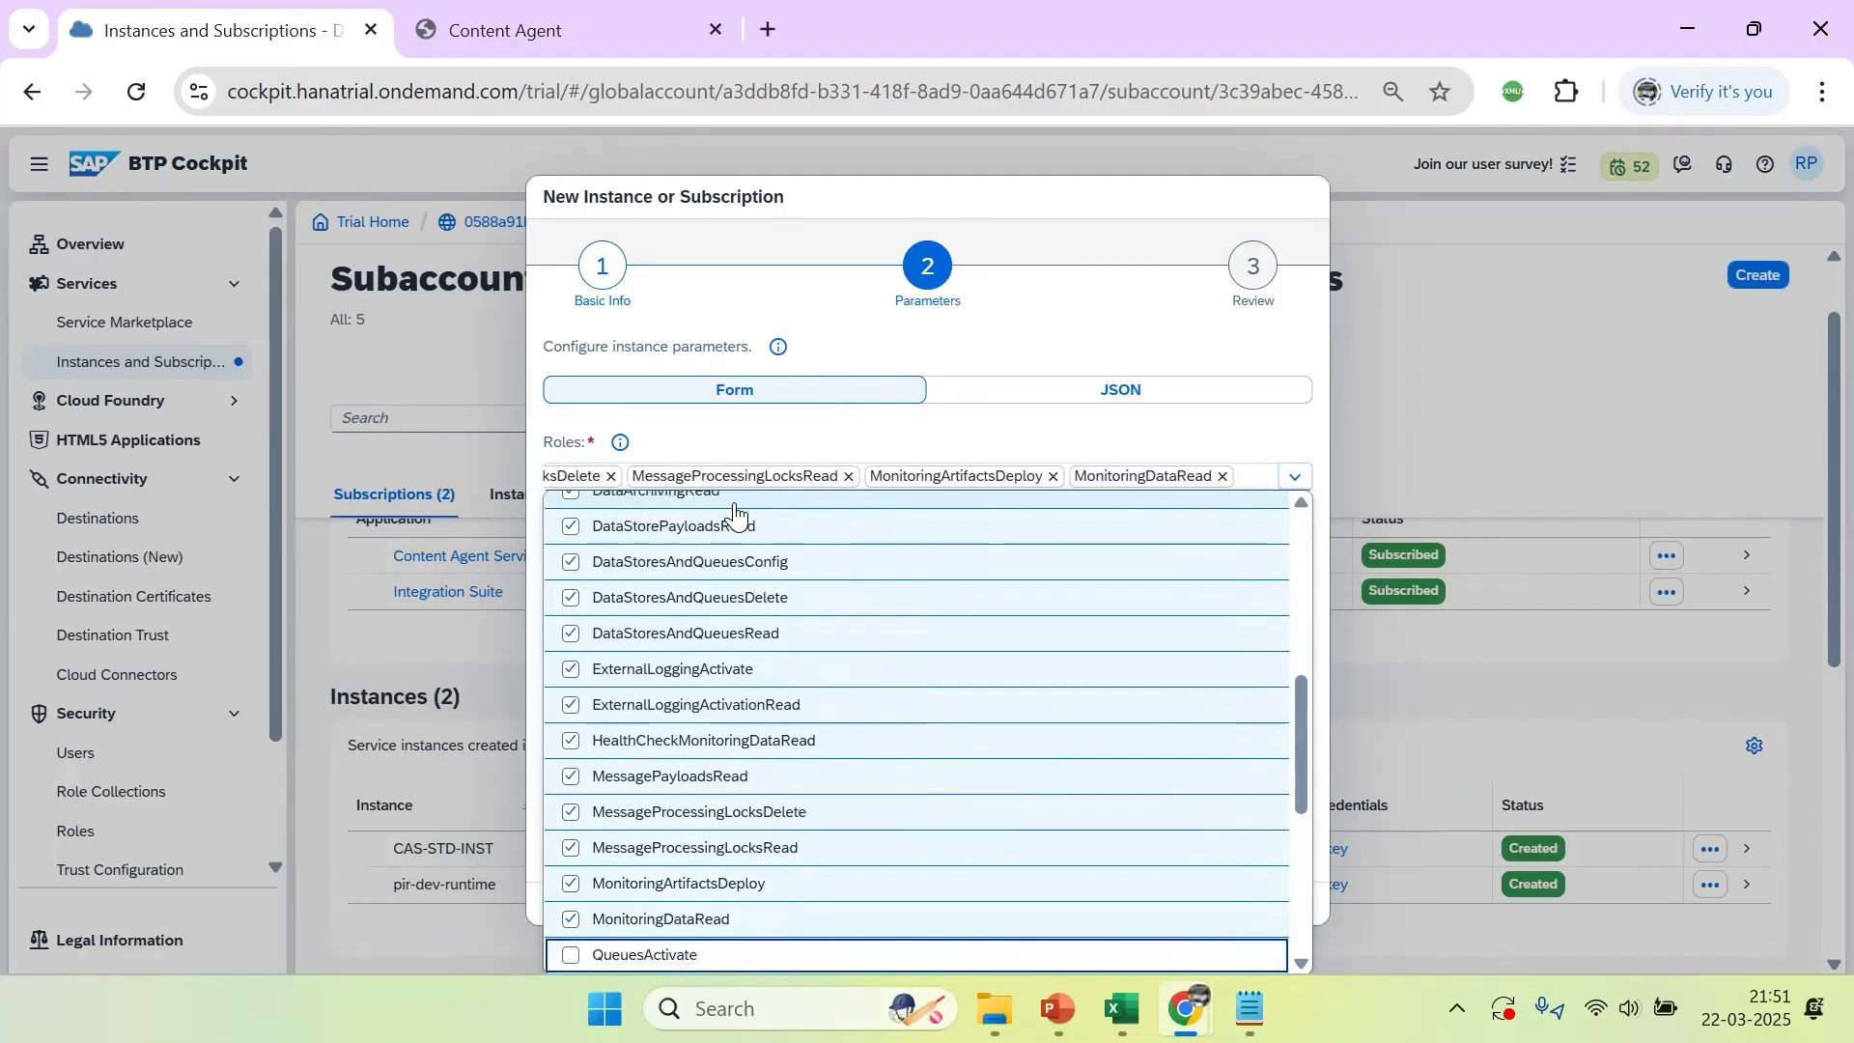
key("space")
key("Down")
key("space")
key("Down")
key("space")
key("Down")
key("space")
key("Down")
key("space")
key("Down")
key("space")
key("Down")
key("space")
key("Down")
key("space")
key("Down")
key("space")
key("Down")
key("space")
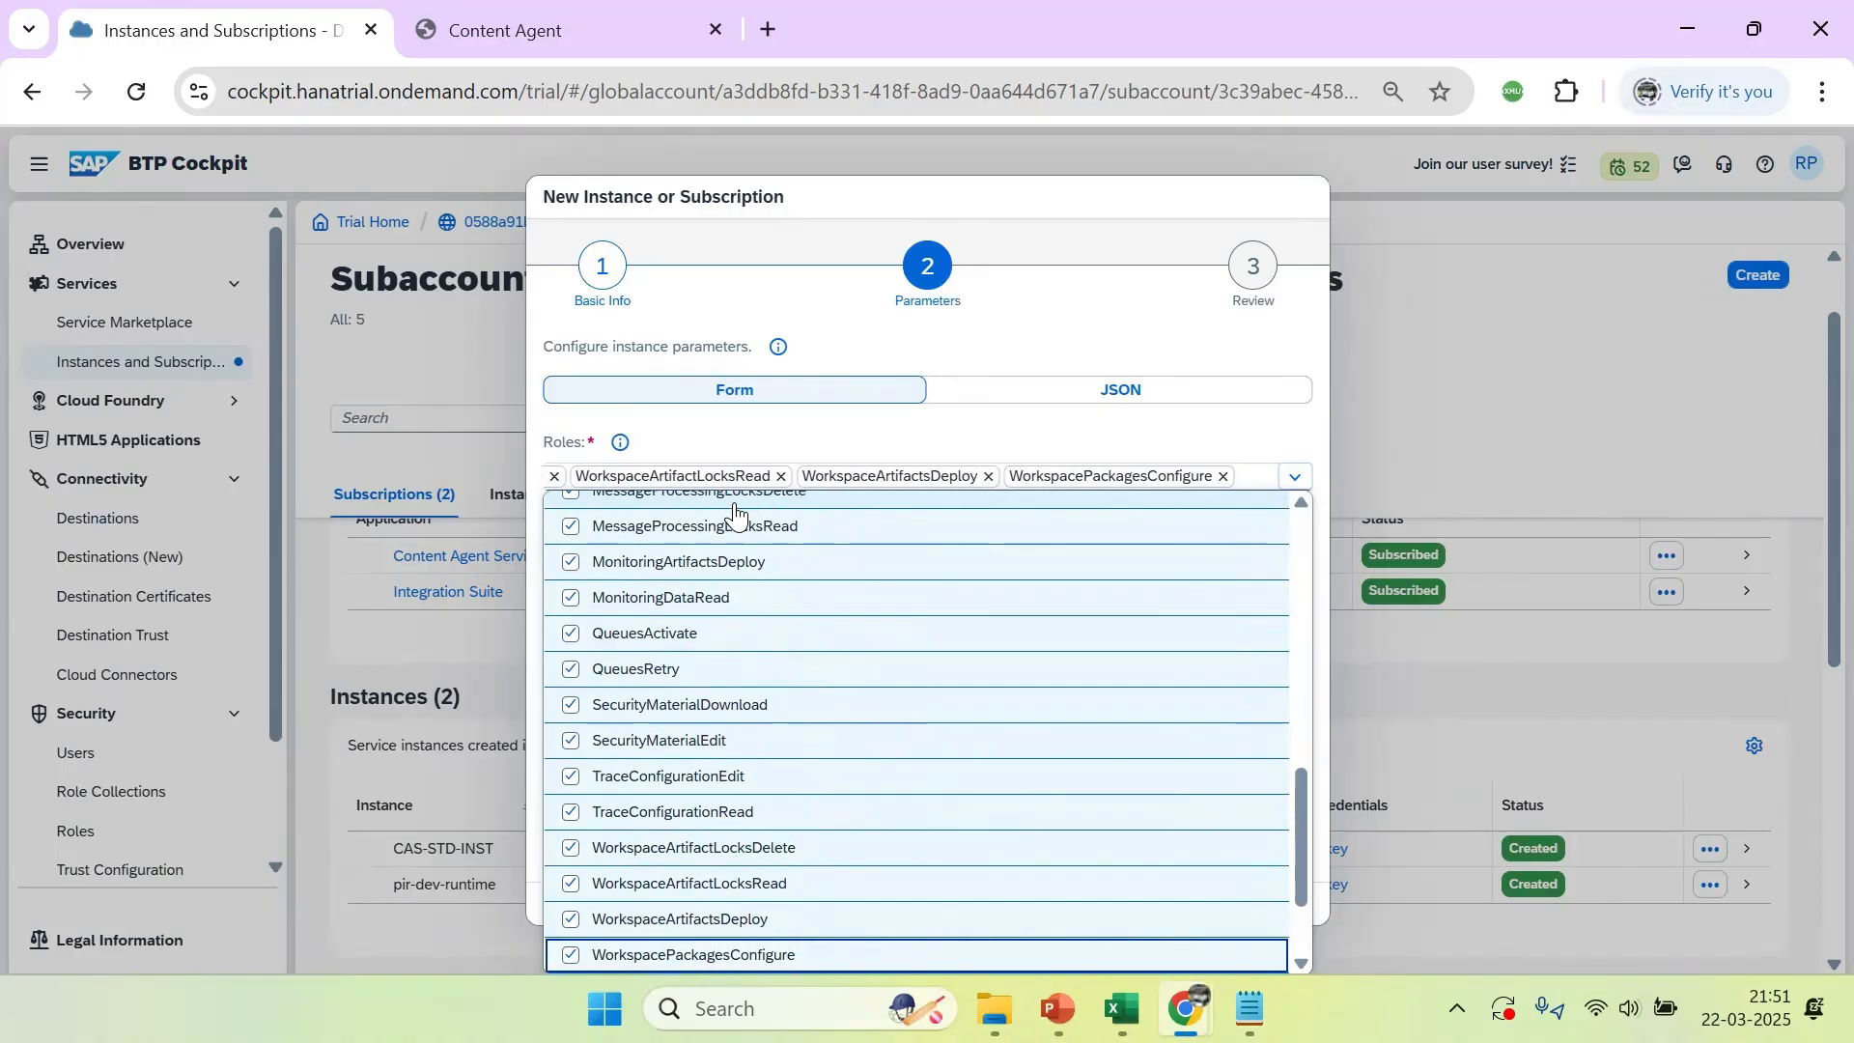
key("Down")
key("space")
key("Down")
key("space")
key("Down")
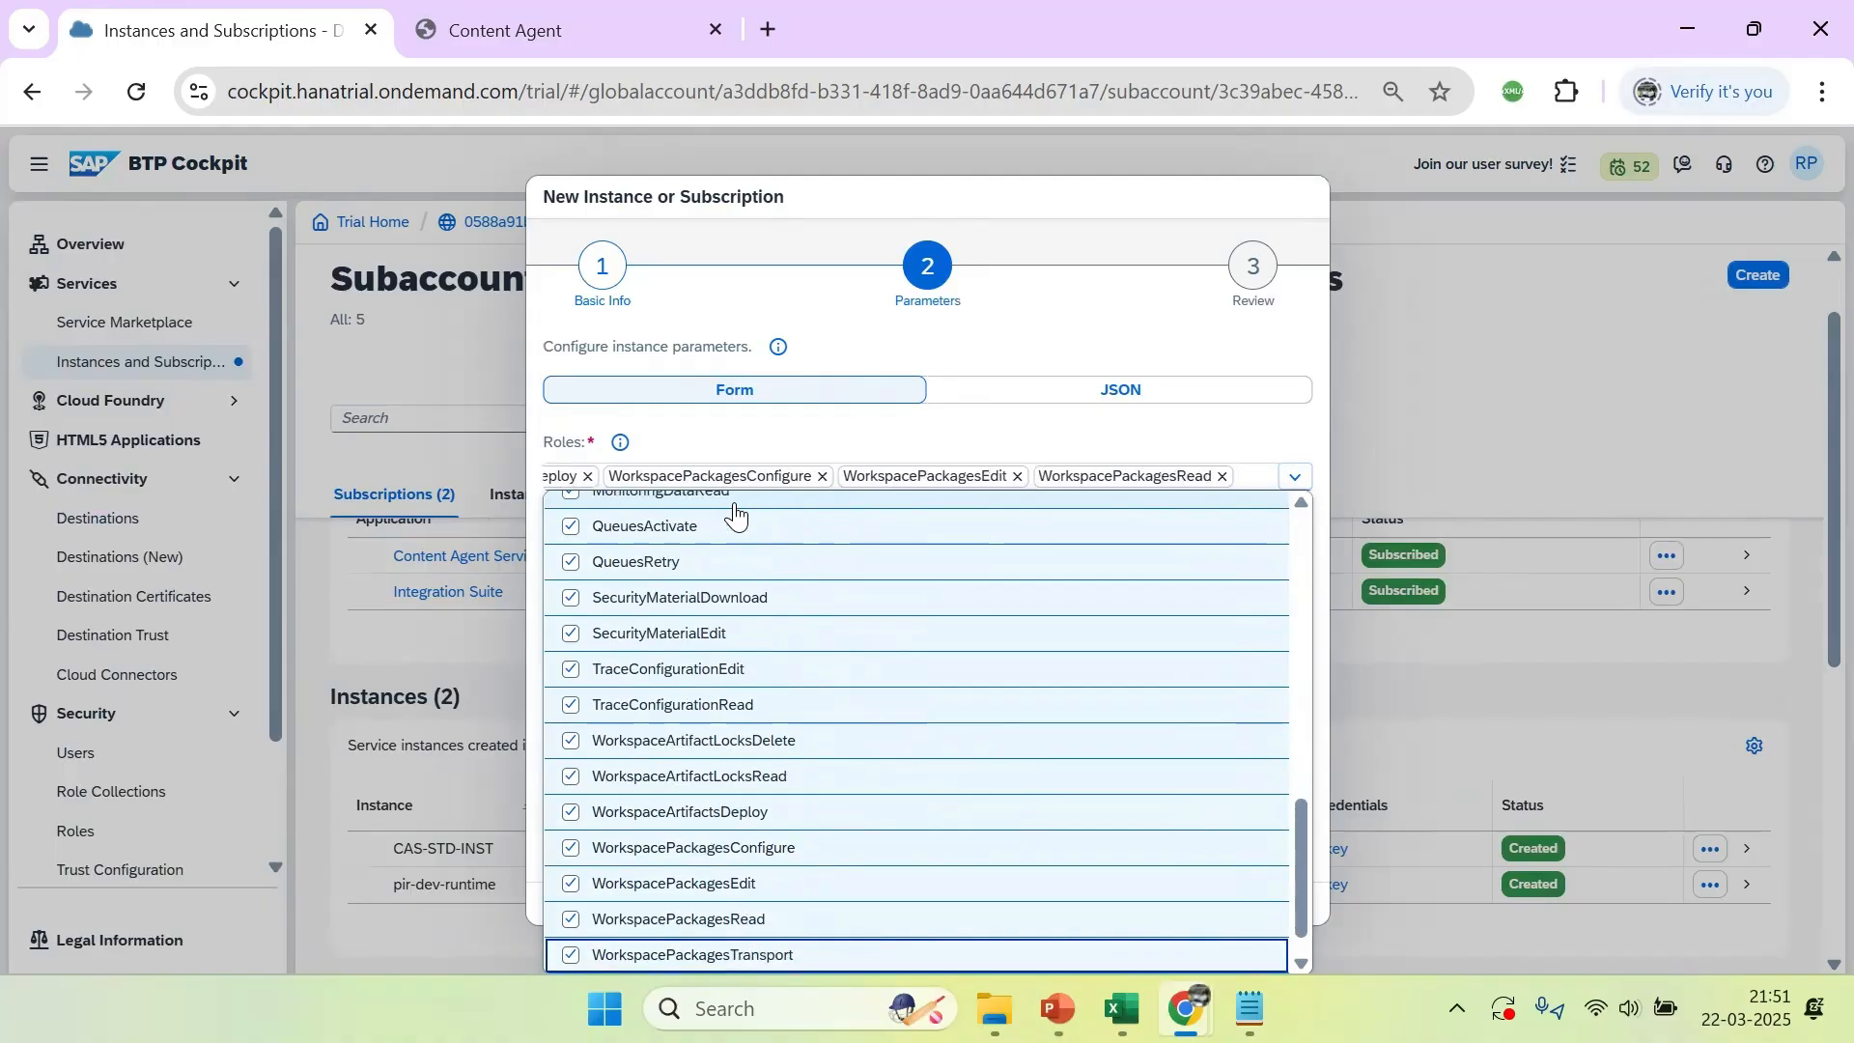
key("Down")
key("space")
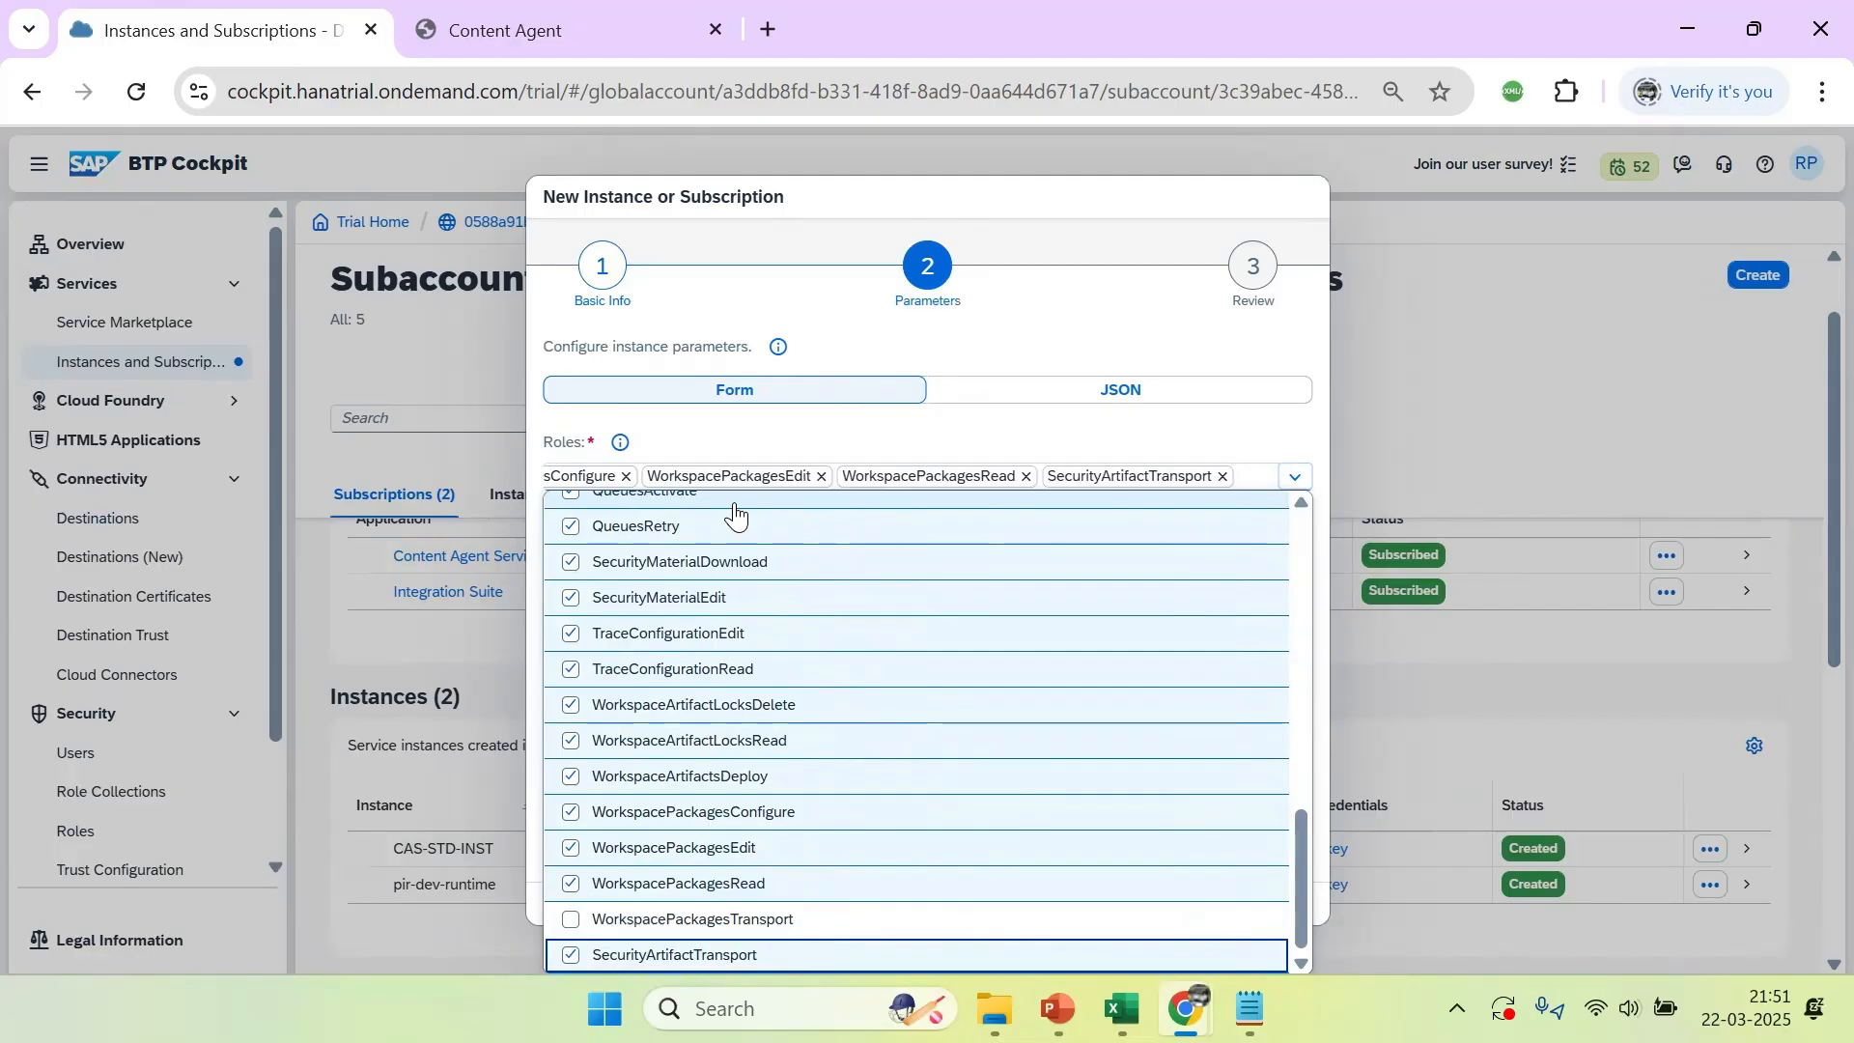
left_click(774, 912)
Check the role list for any unselected entries and proceed to the instance review
left_click(1295, 477)
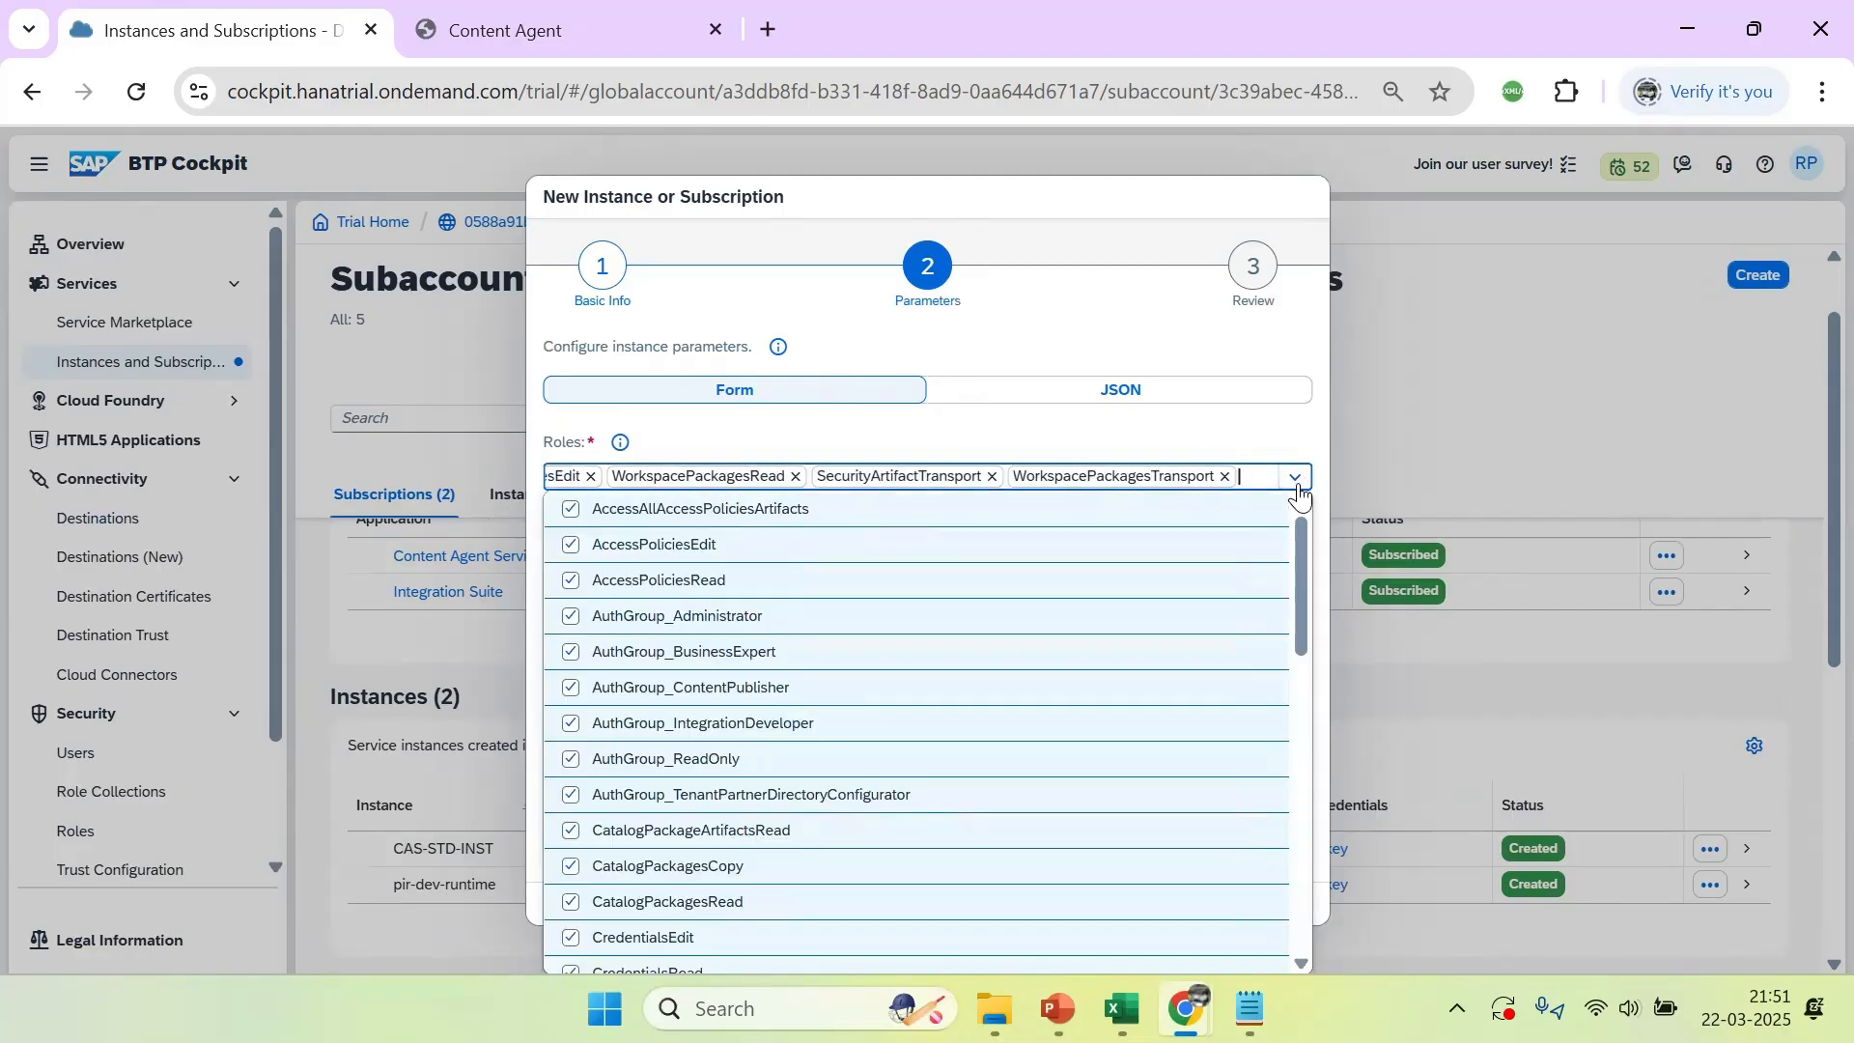
left_click_drag(1300, 573, 1300, 869)
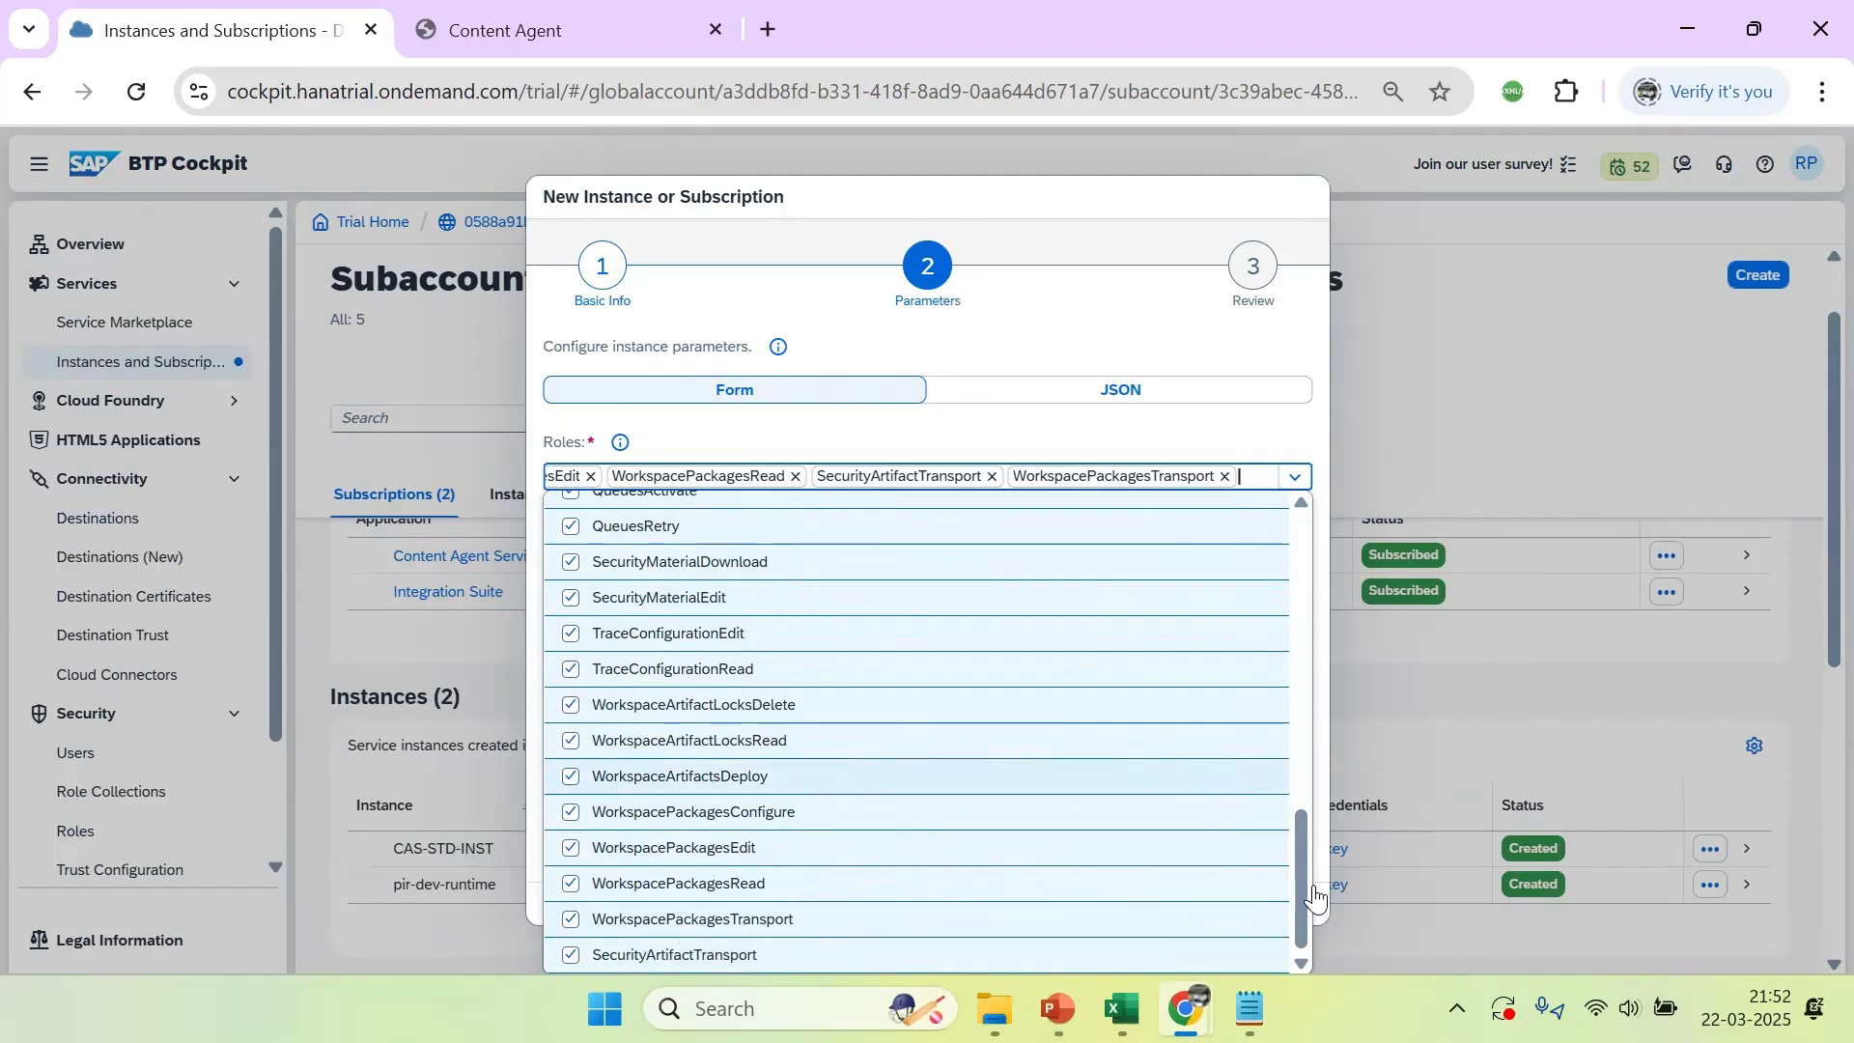
left_click(1139, 351)
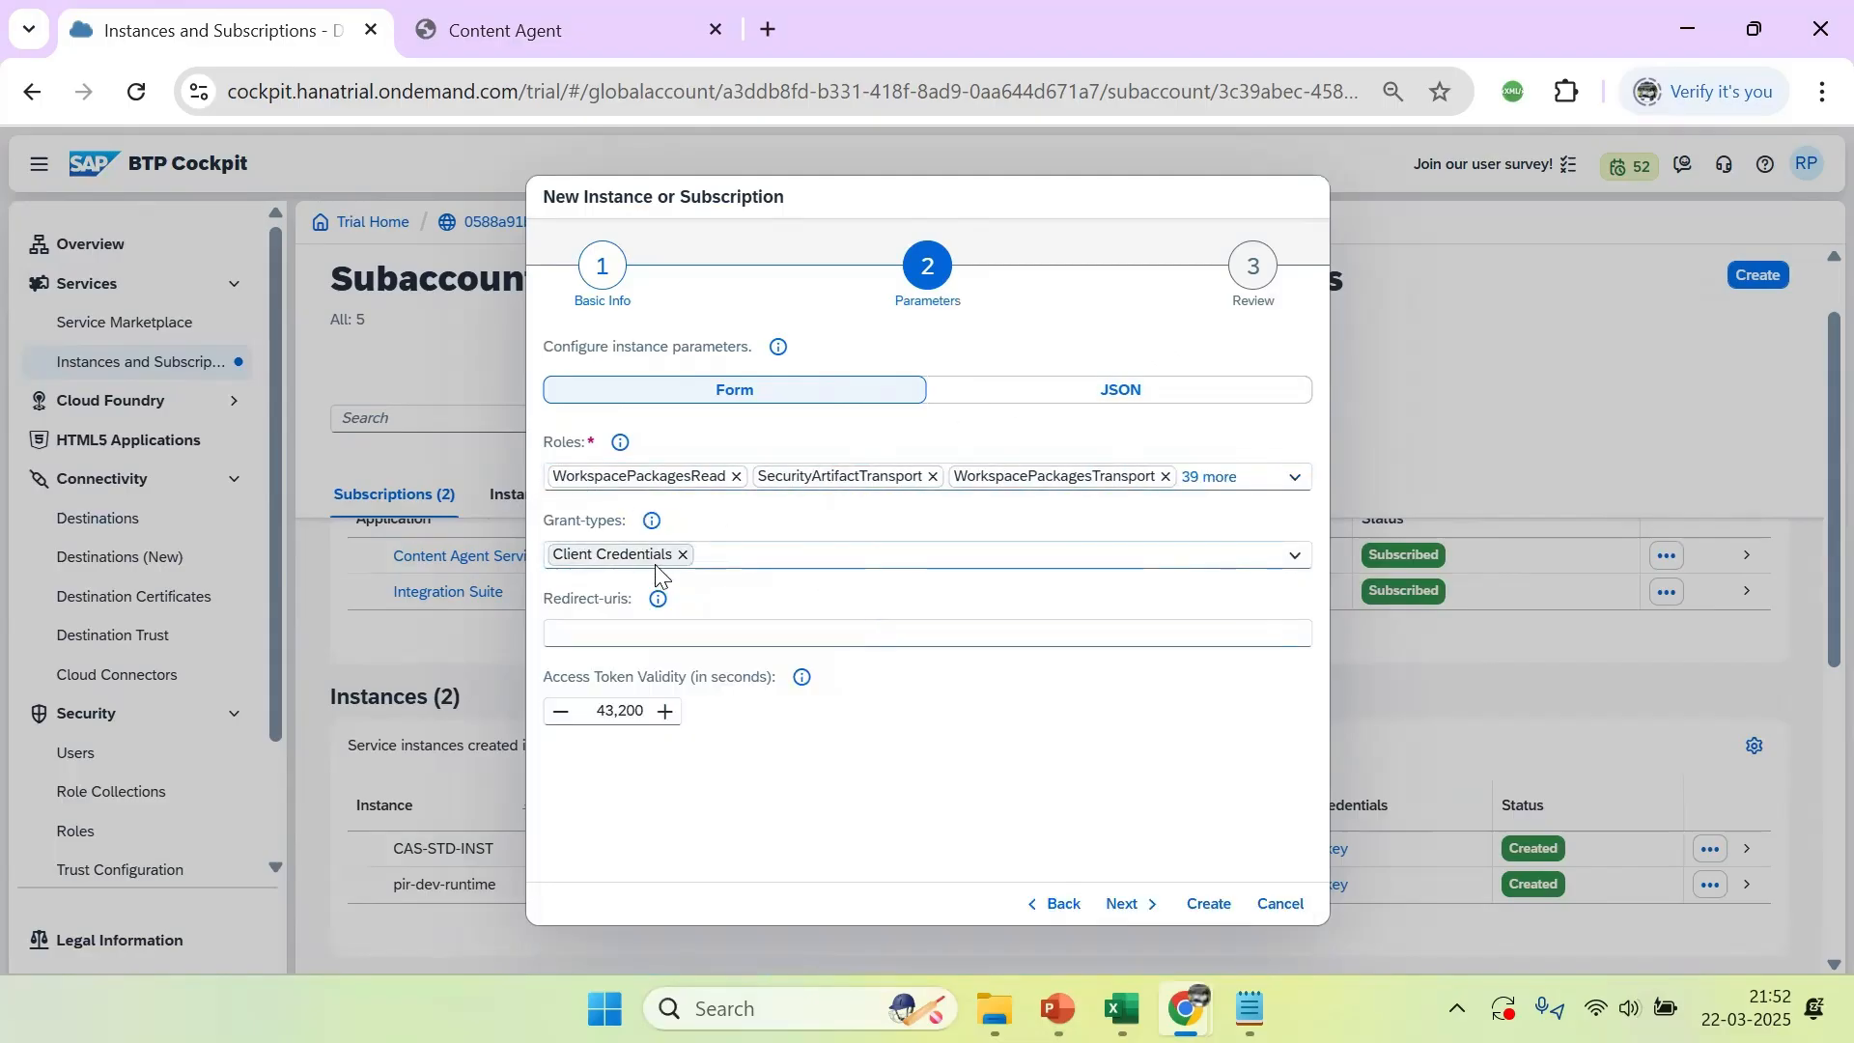
left_click(1124, 905)
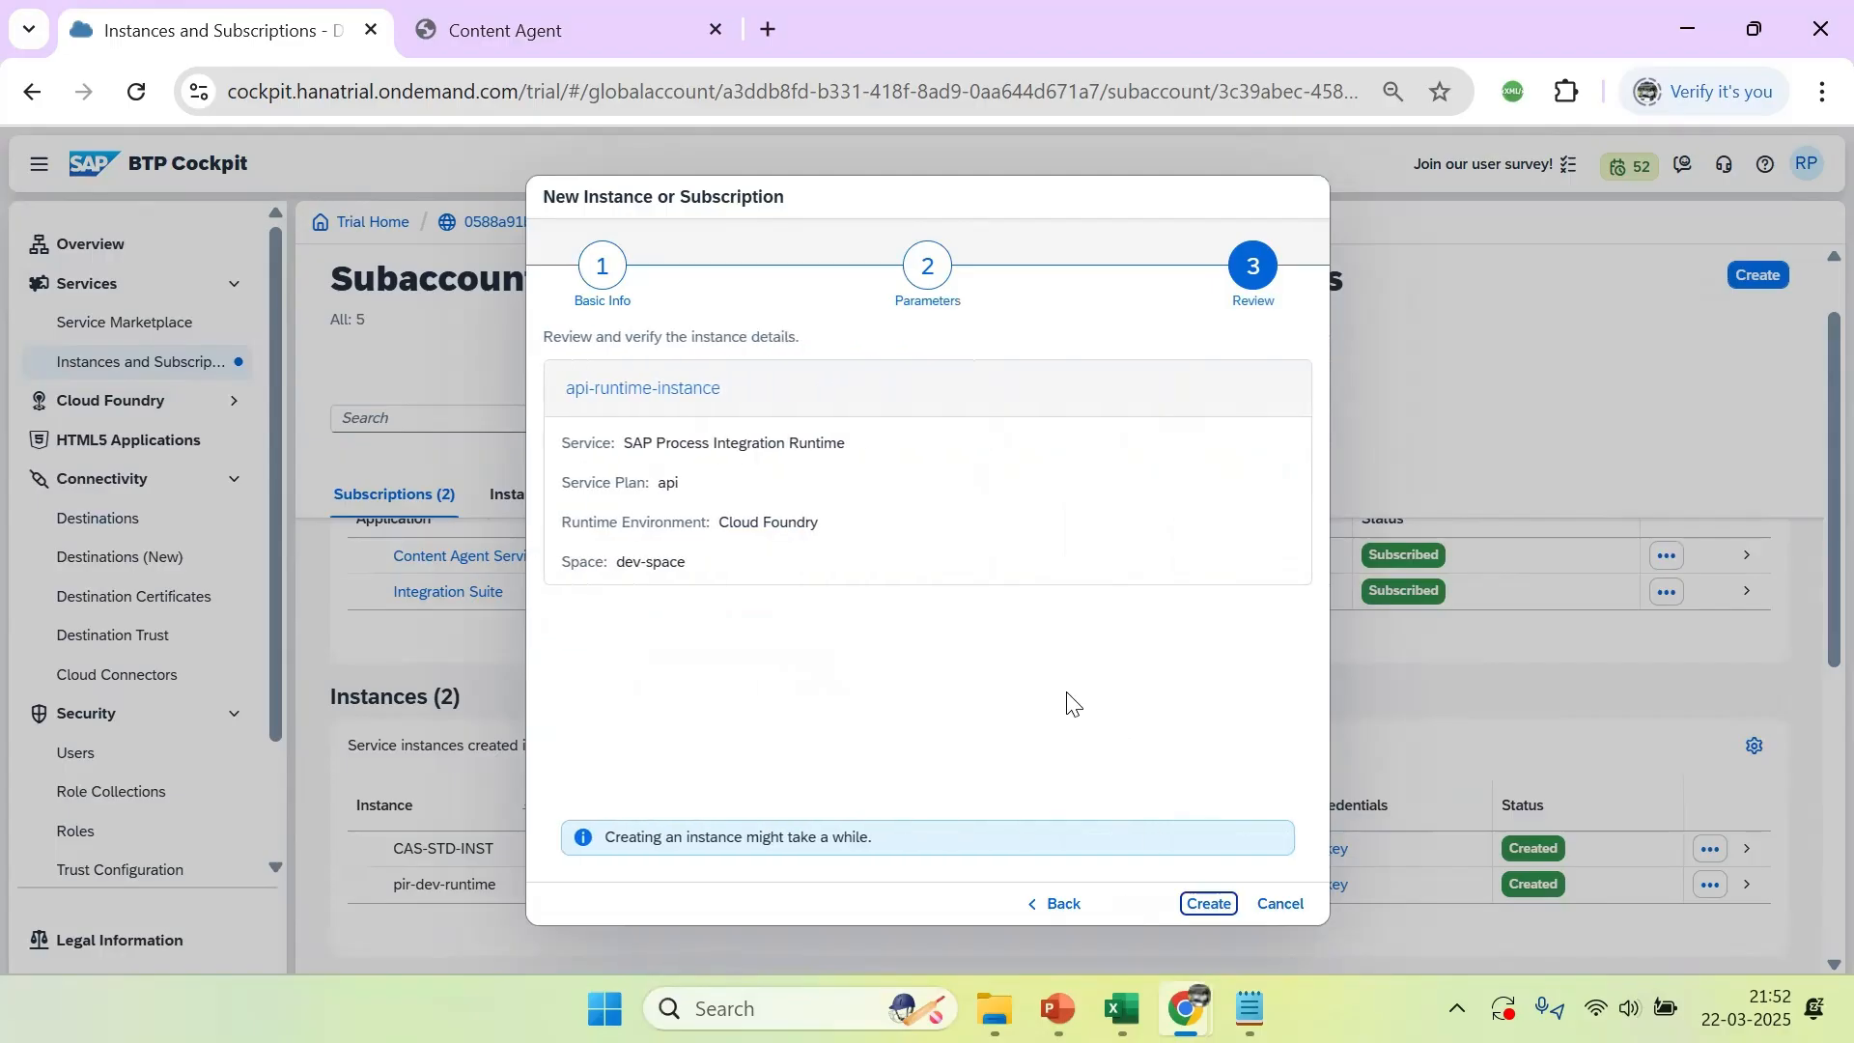
Create api-runtime-instance from the reviewed details and check its entry in the instance list
left_click(1207, 904)
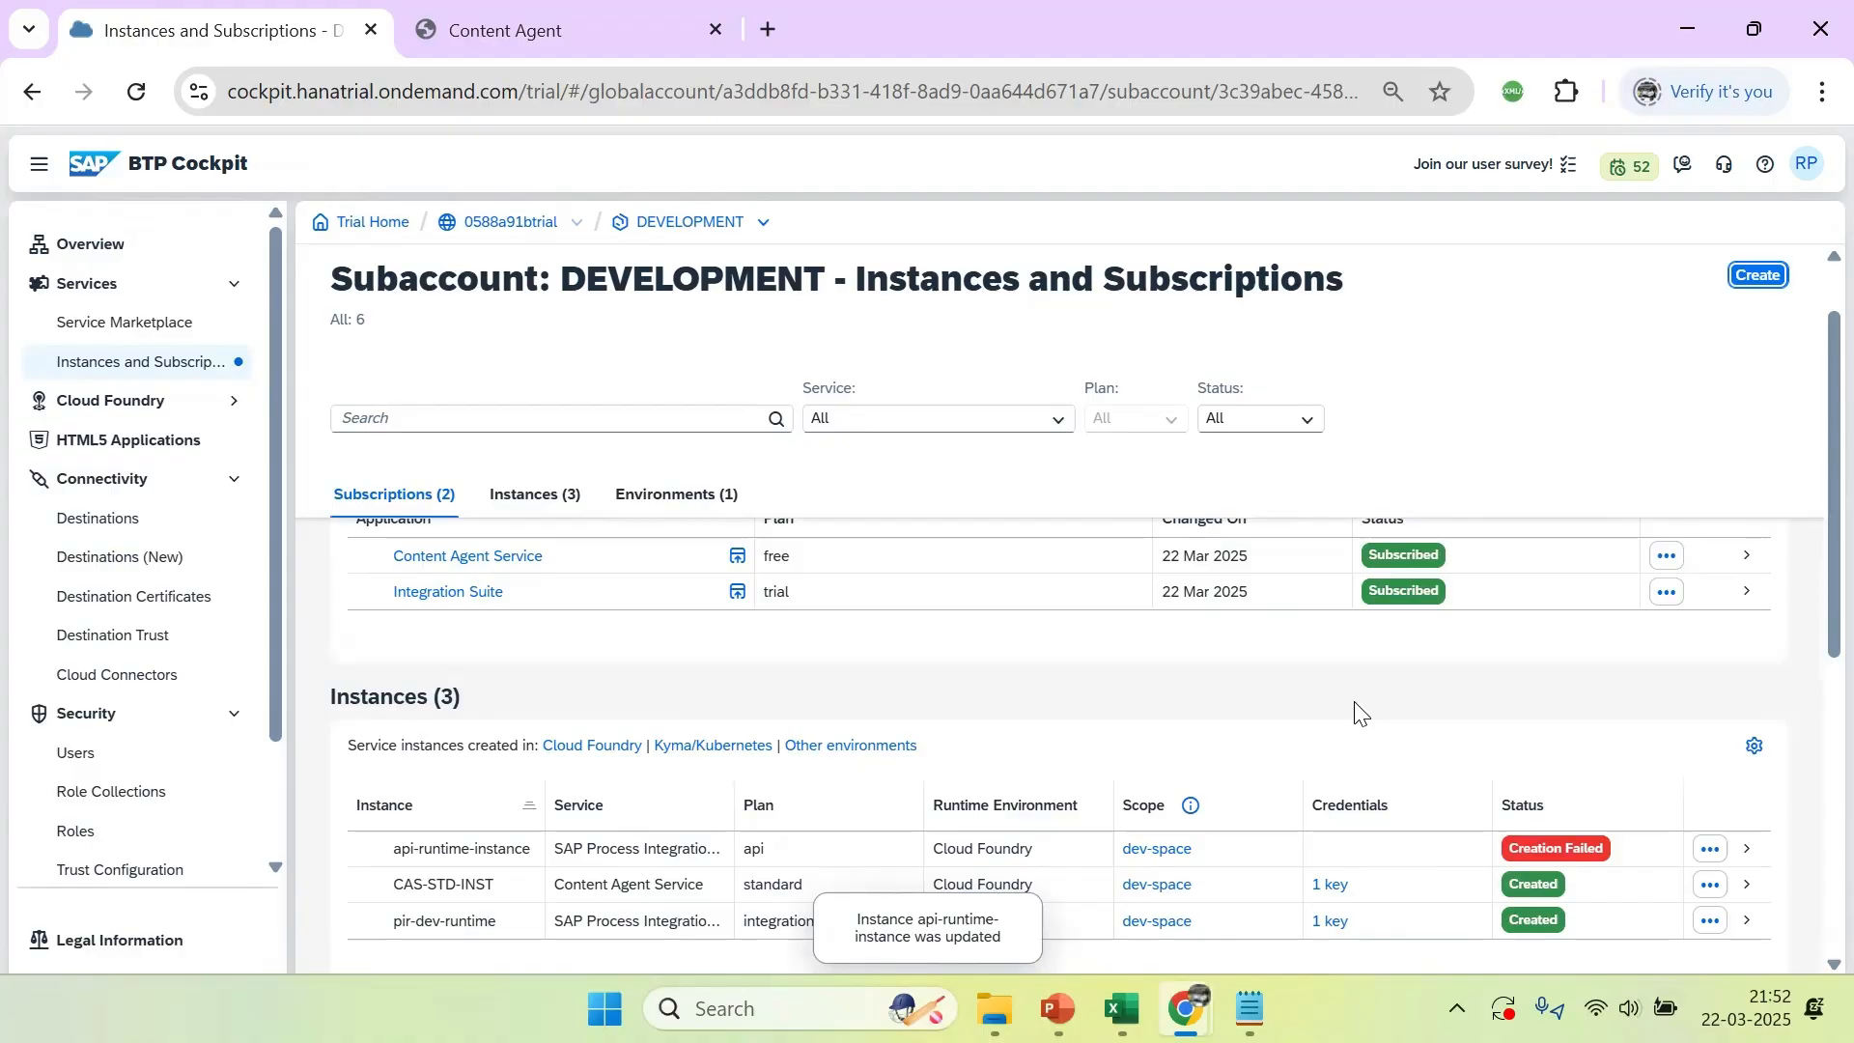
left_click_drag(1809, 554, 1808, 663)
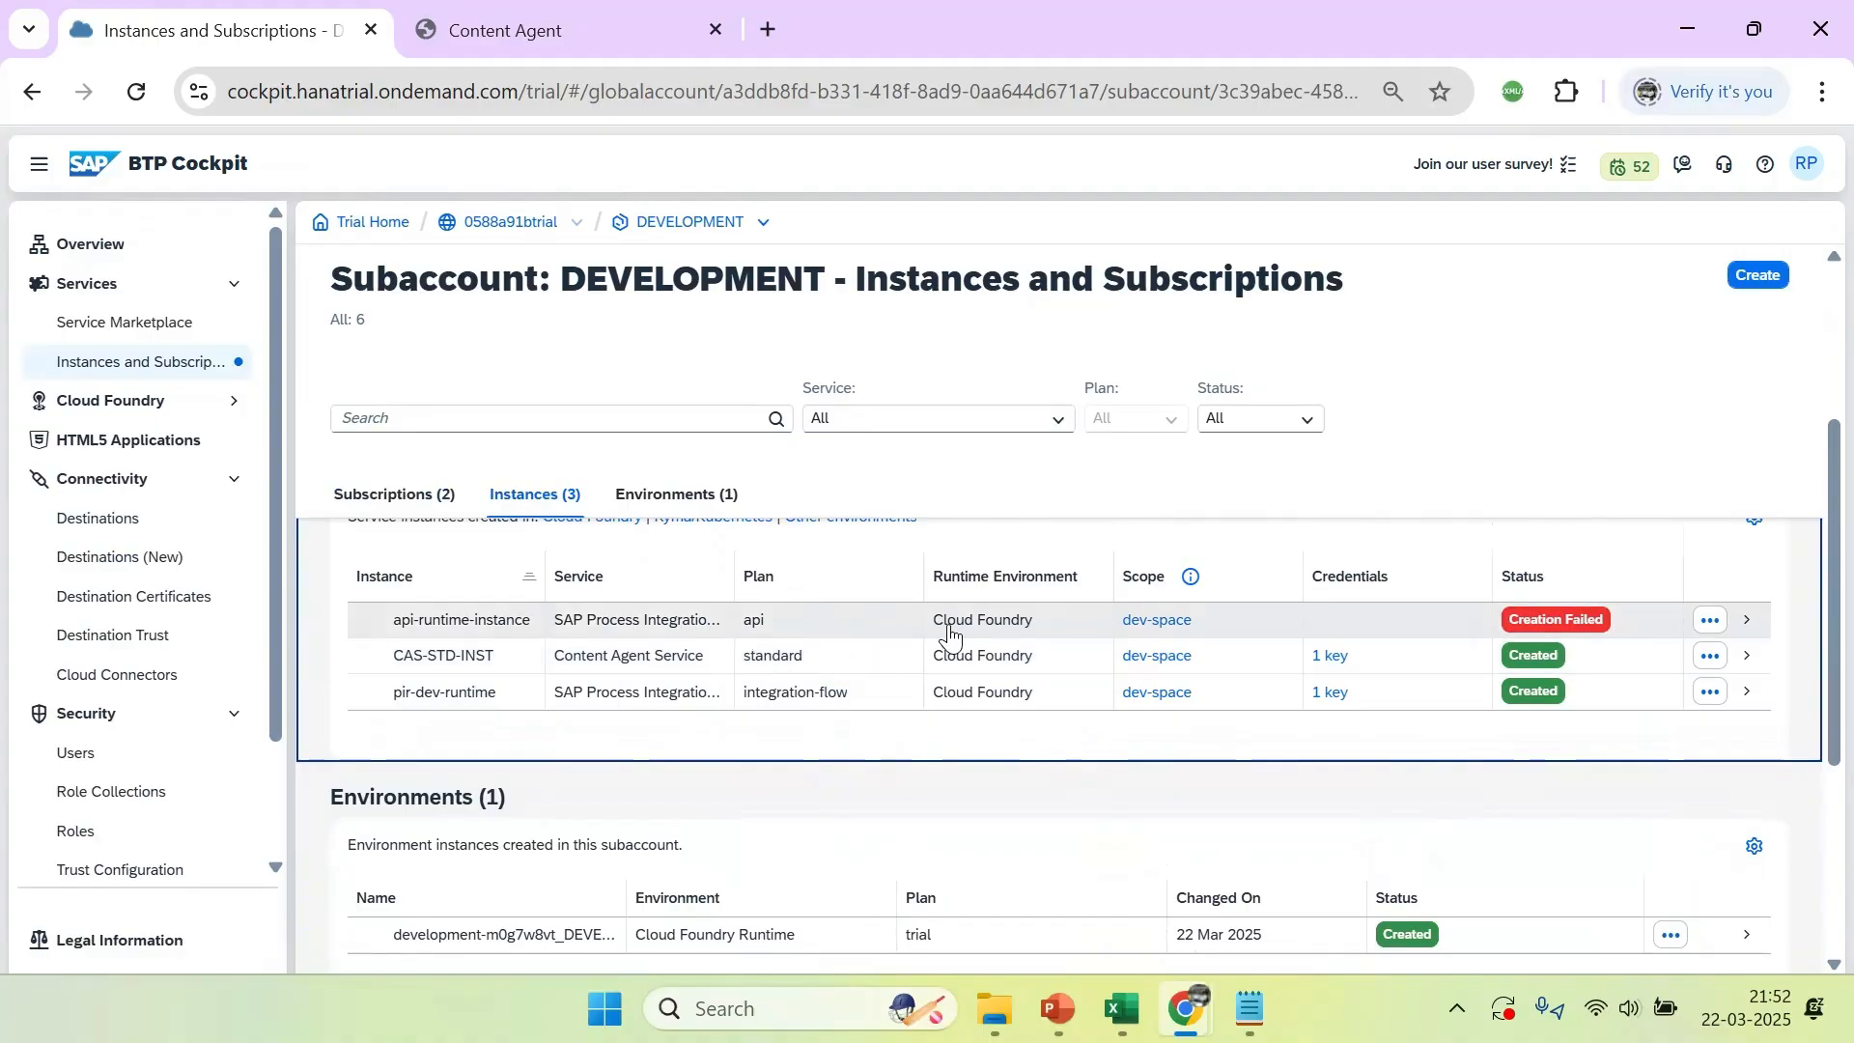
left_click_drag(1808, 682, 1809, 546)
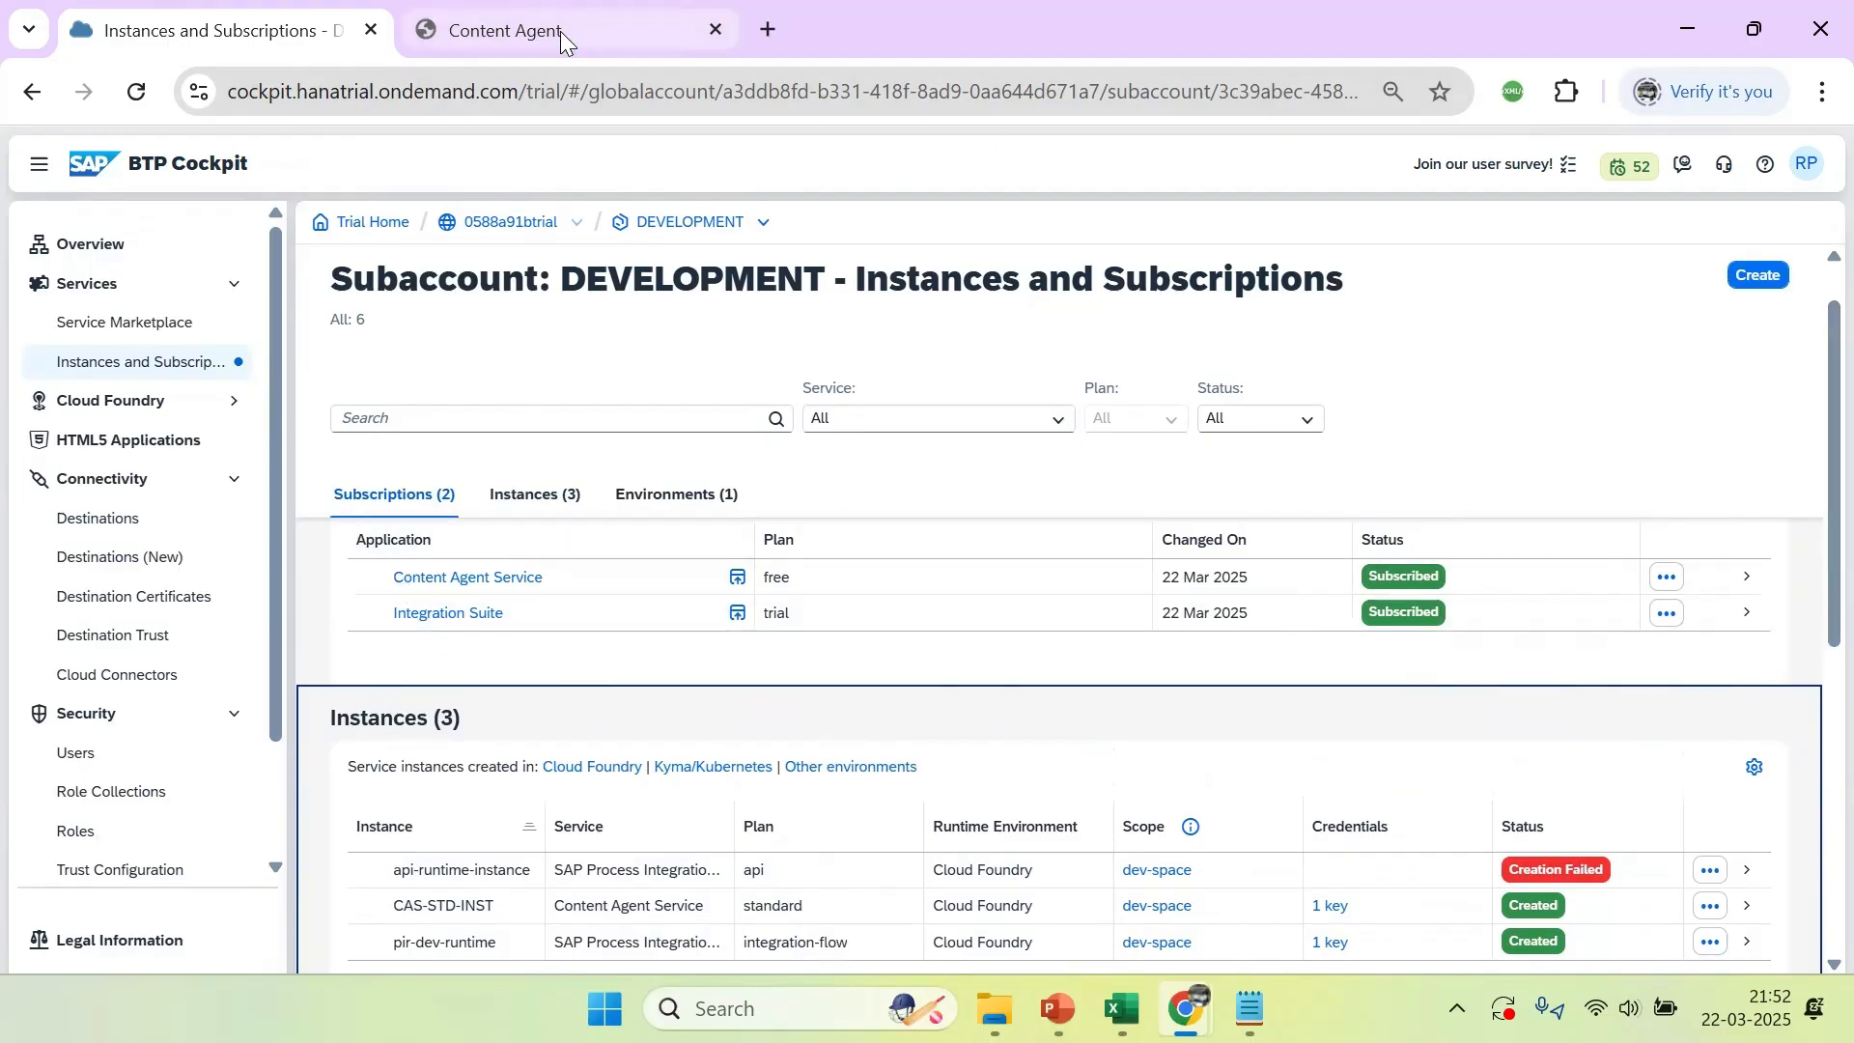
Open the subscribed Integration Suite application in a separate tab and return to the subaccount's instances and subscriptions
left_click(444, 615)
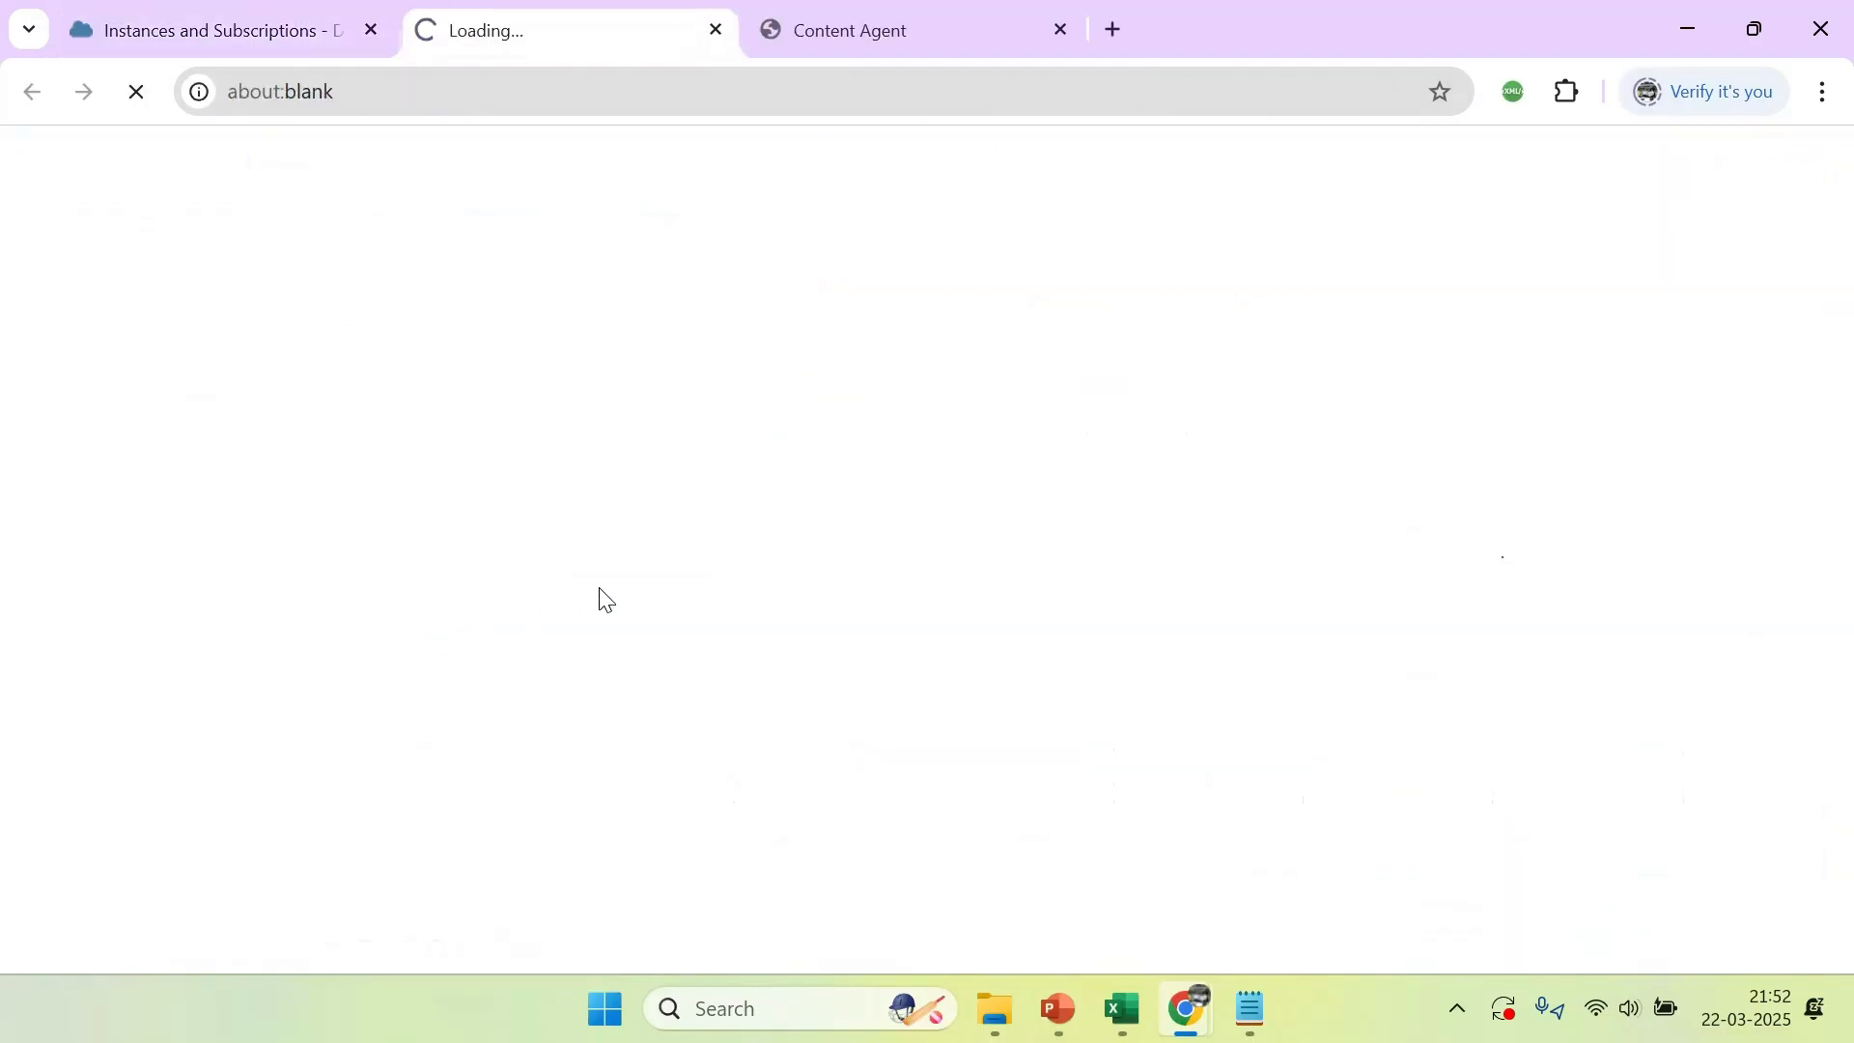
left_click(260, 15)
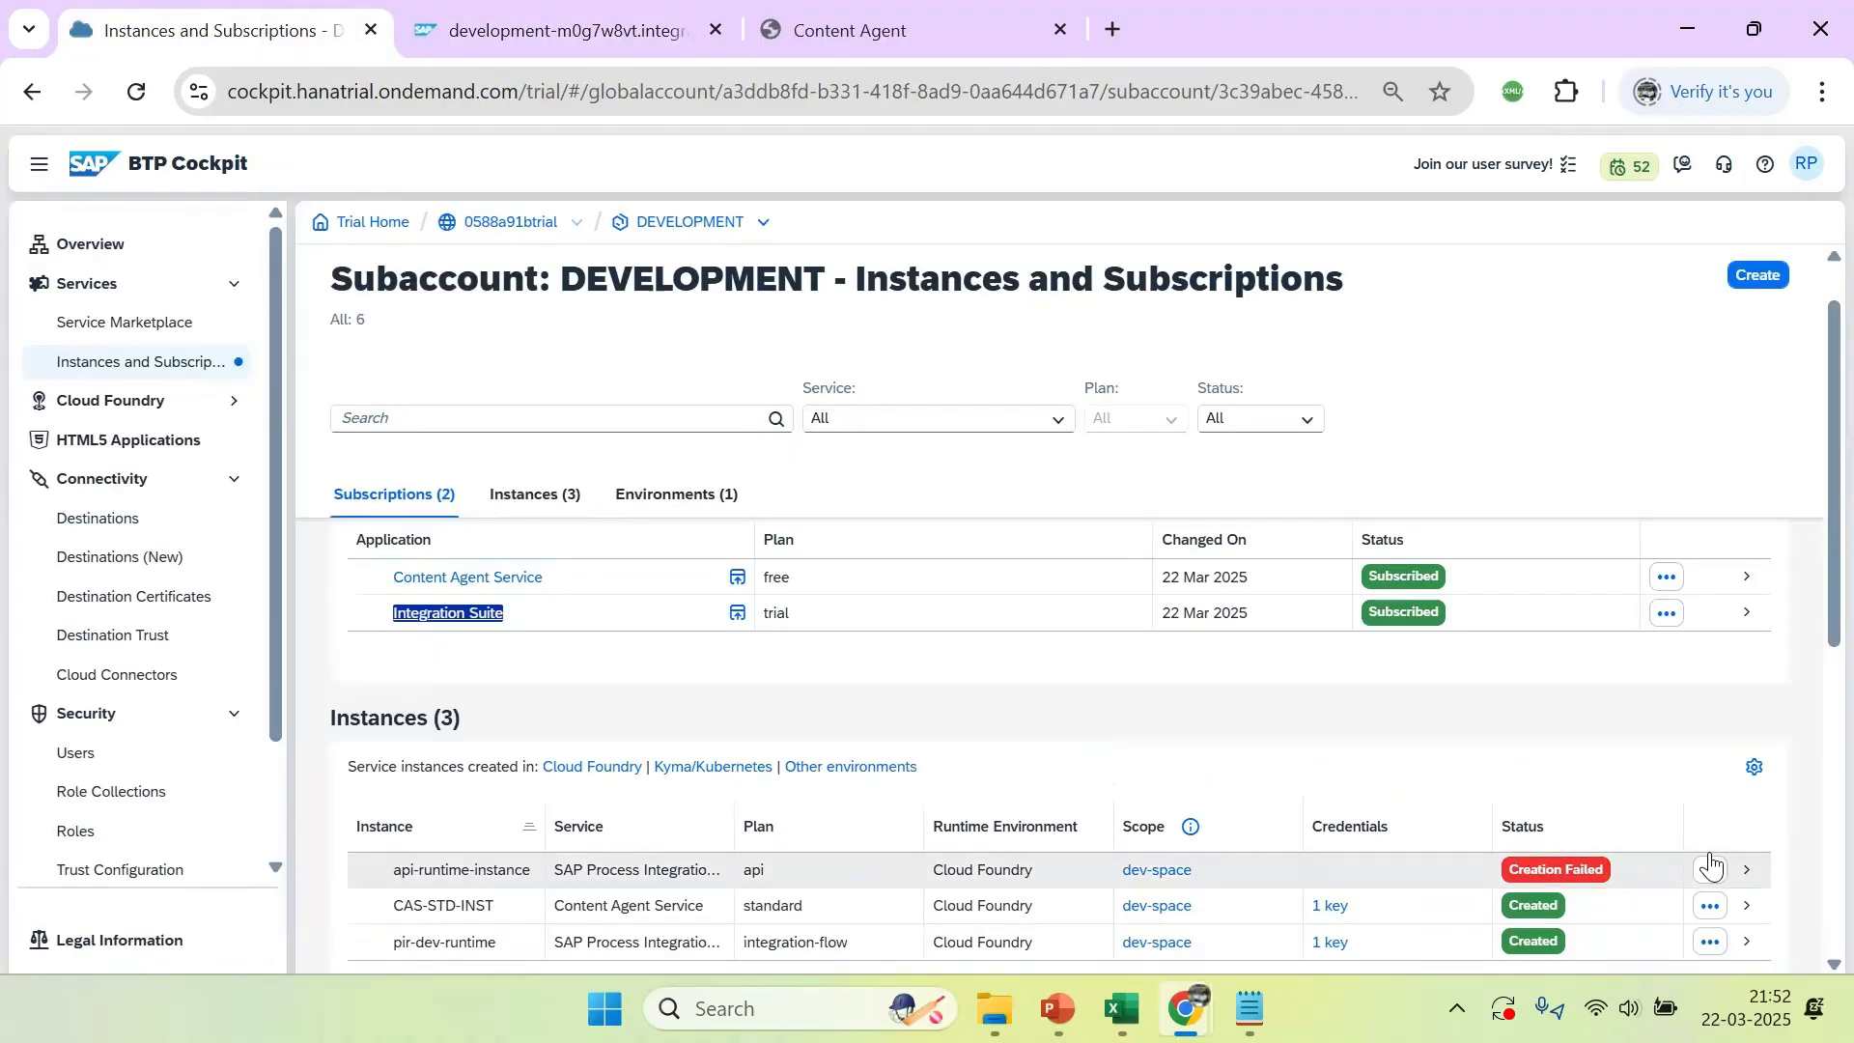
Read the error details behind the failed creation of api-runtime-instance and dismiss the message
scroll(1808, 540, "down", 4)
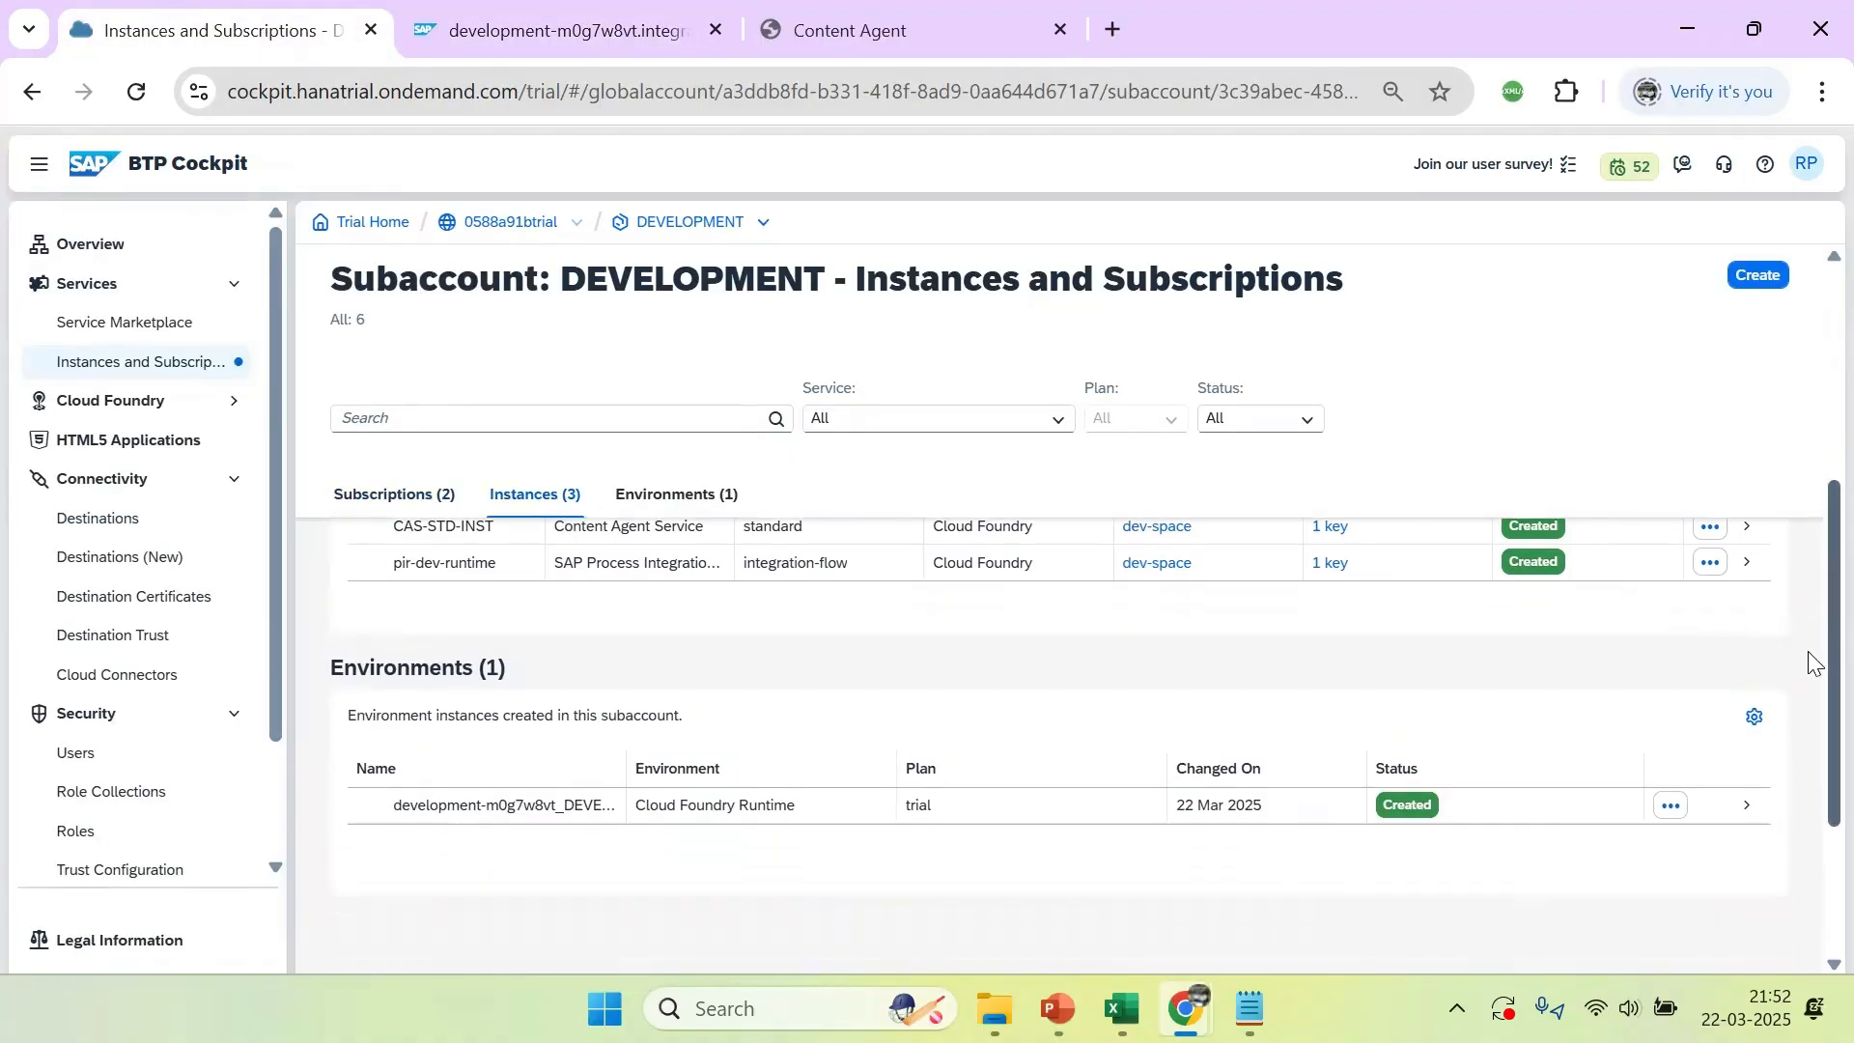
scroll(1738, 673, "up", 2)
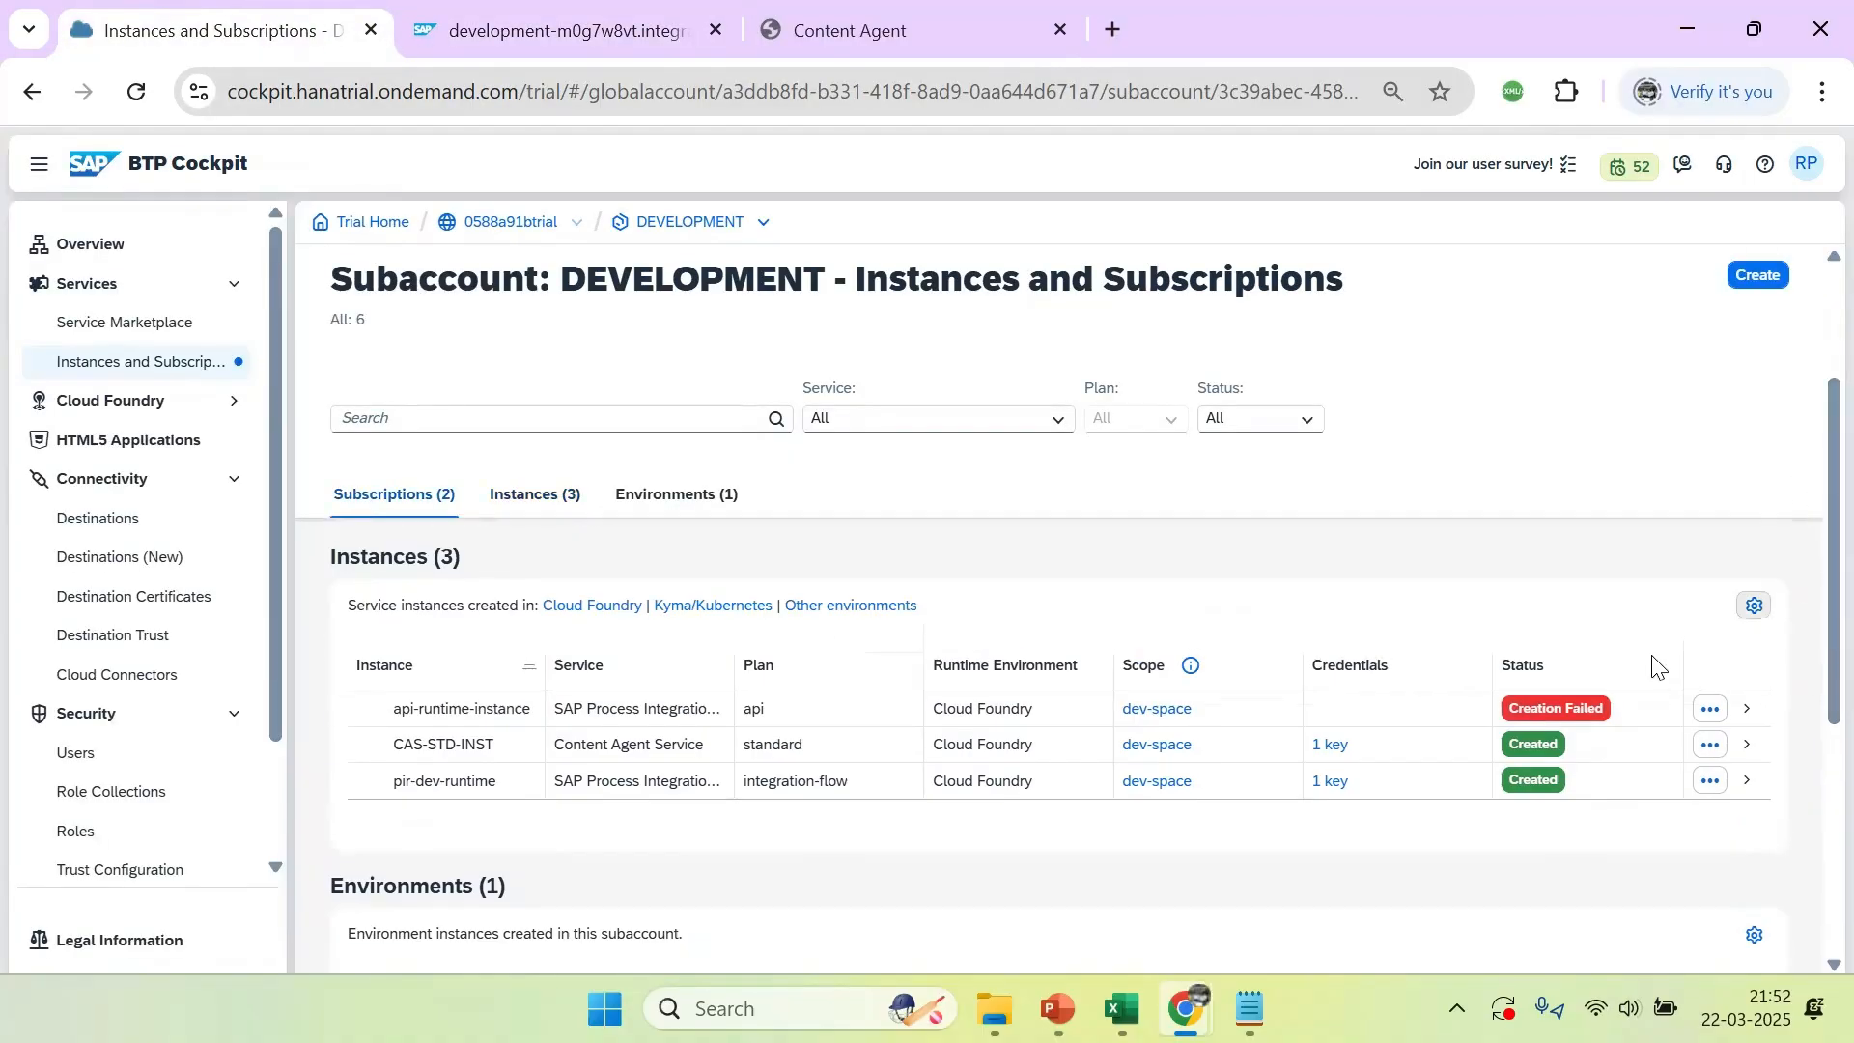
left_click(1603, 715)
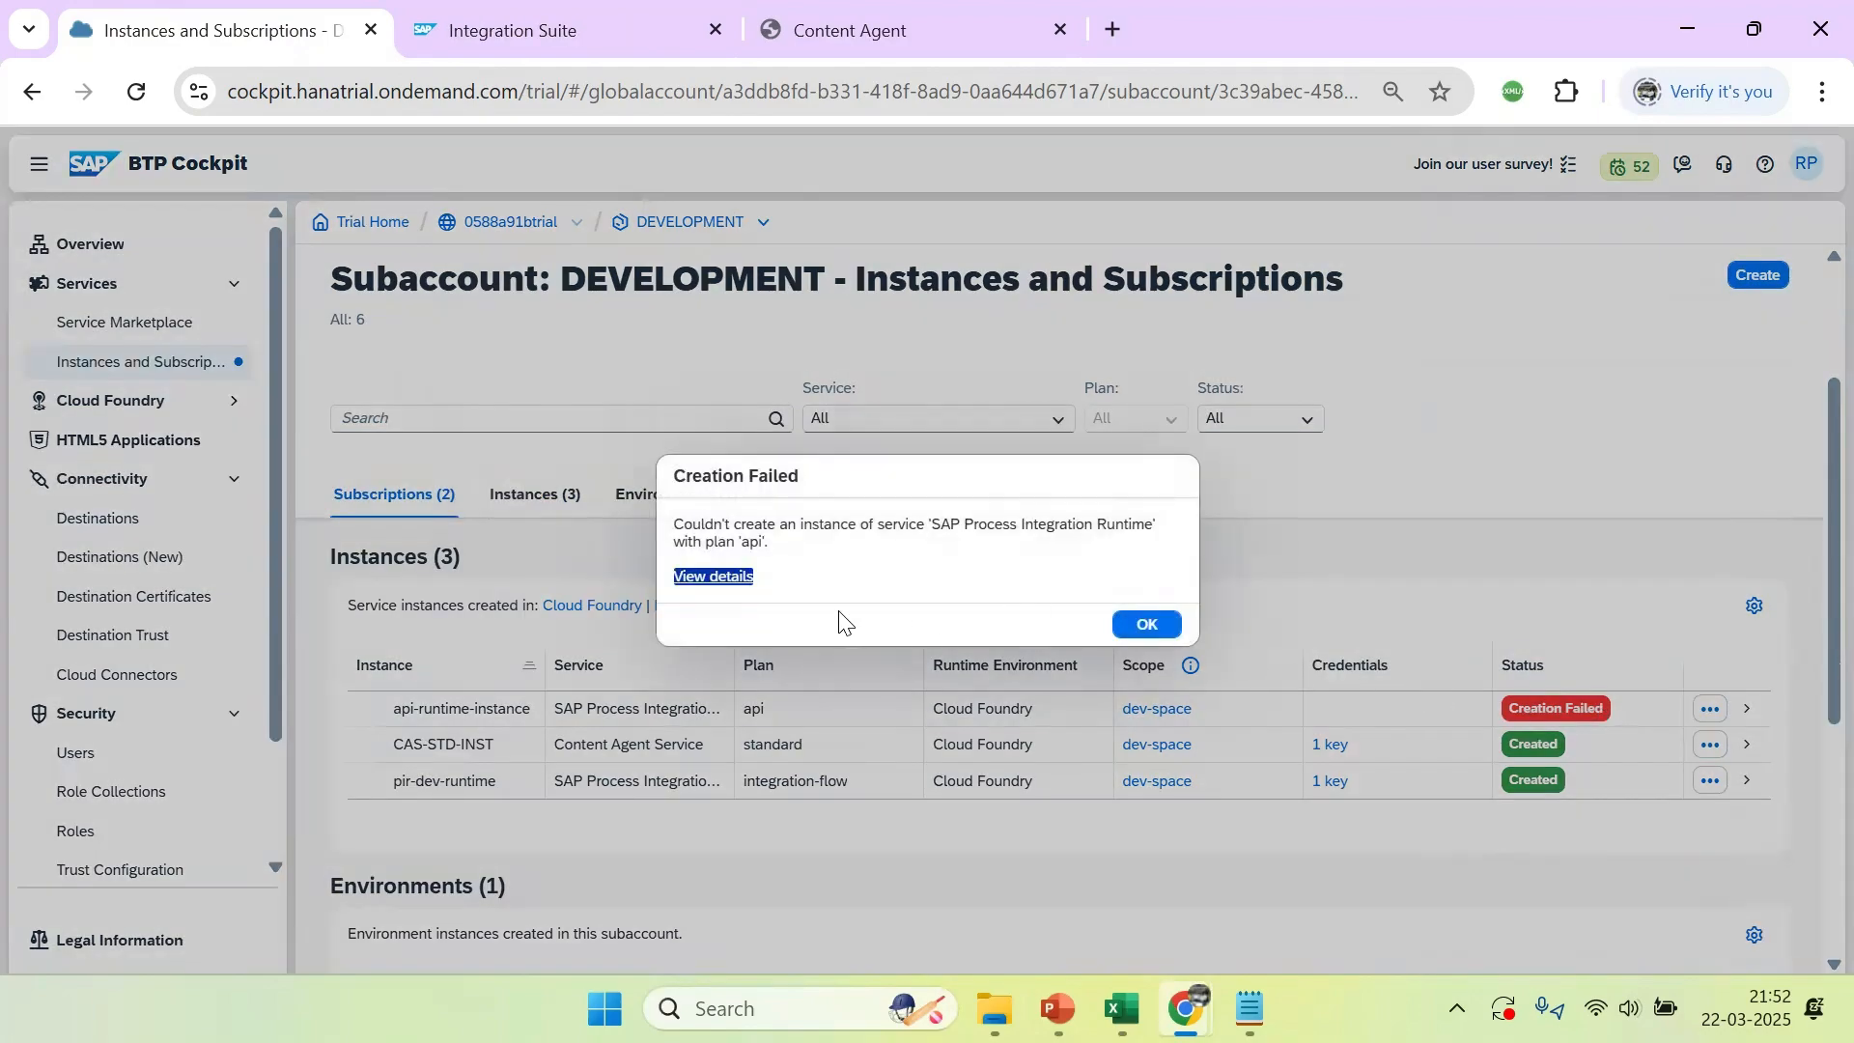
left_click(722, 580)
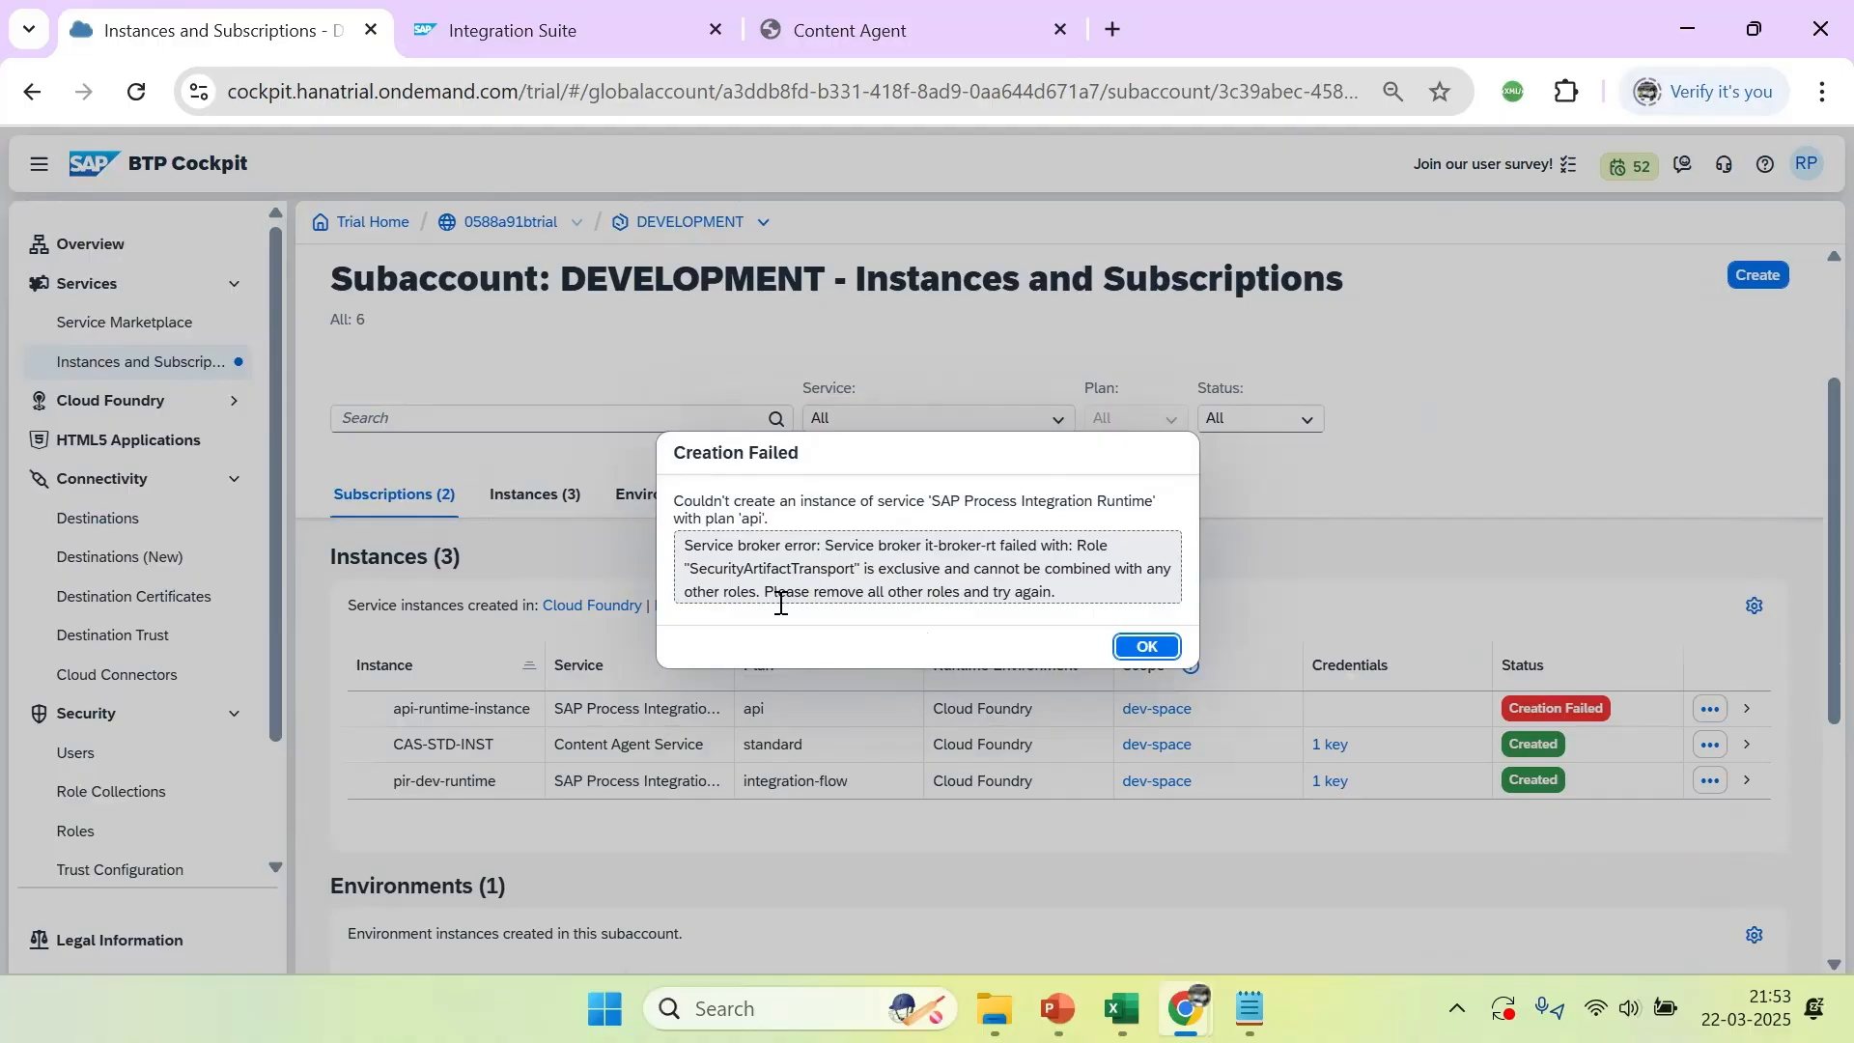
left_click(1148, 647)
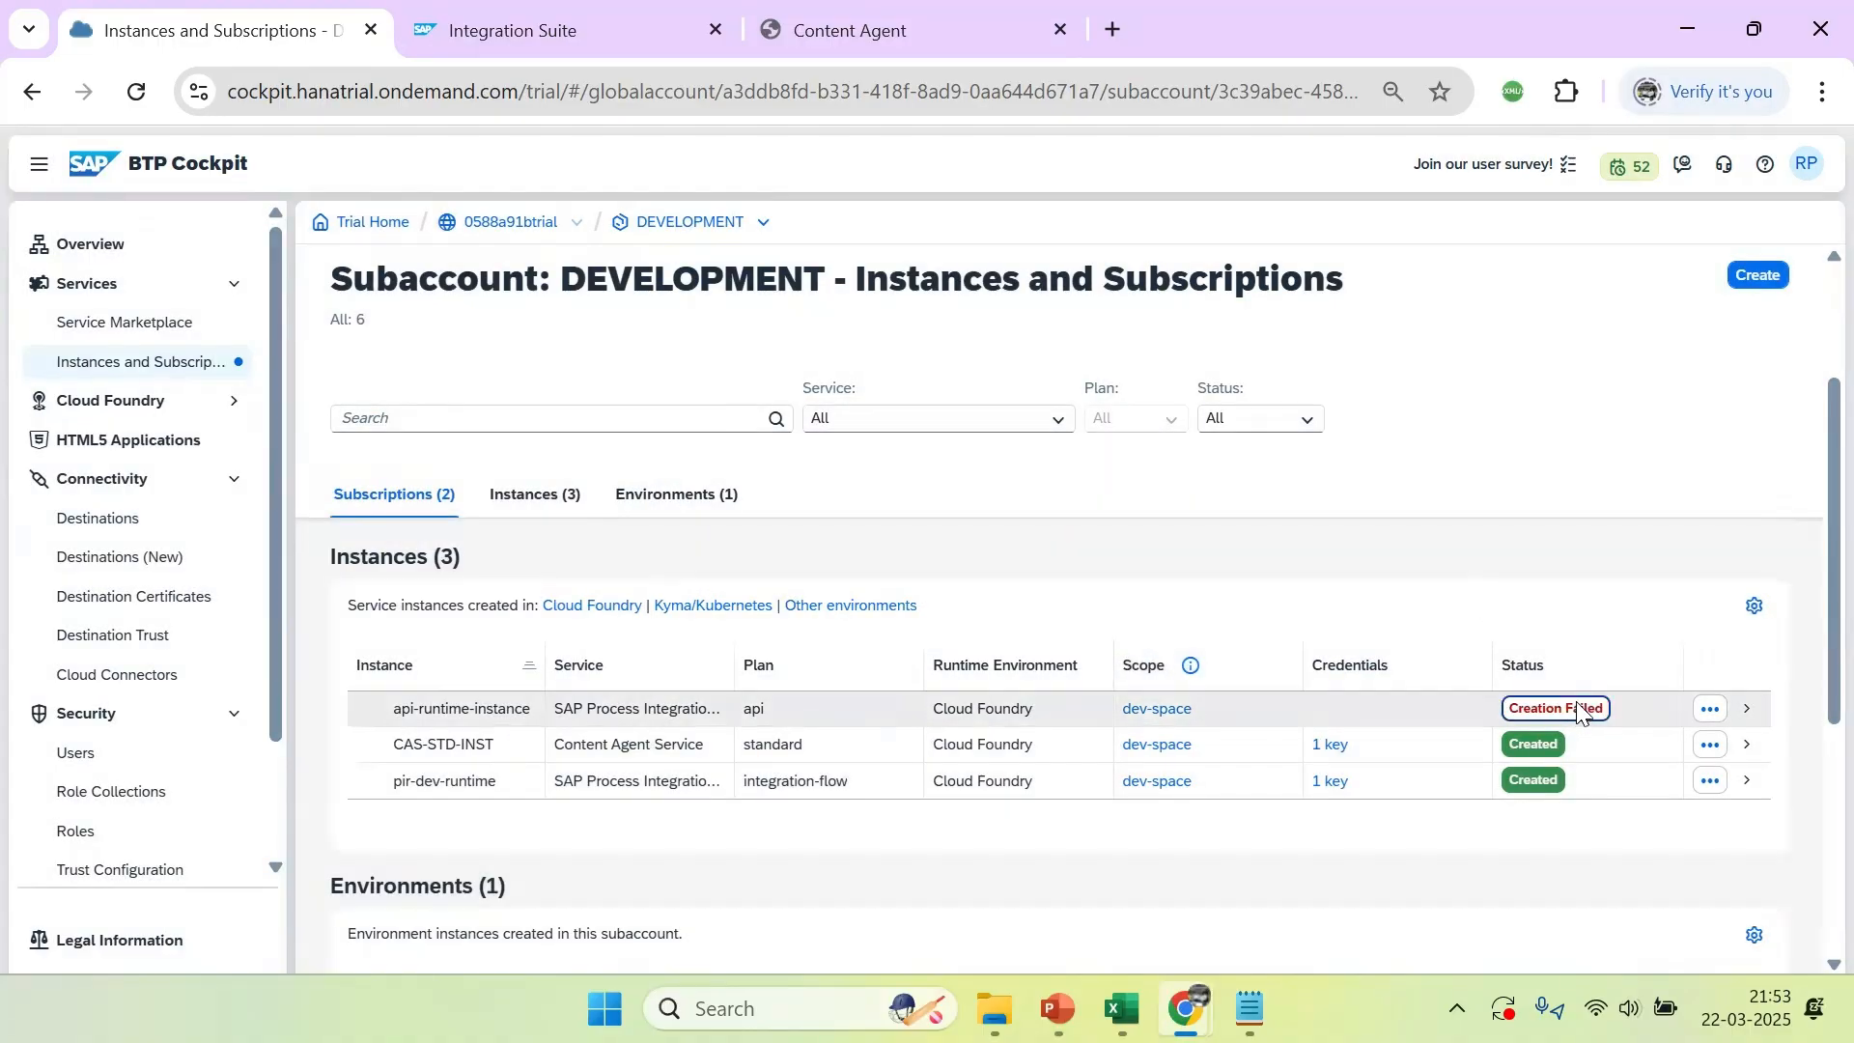
left_click(1574, 708)
left_click(746, 577)
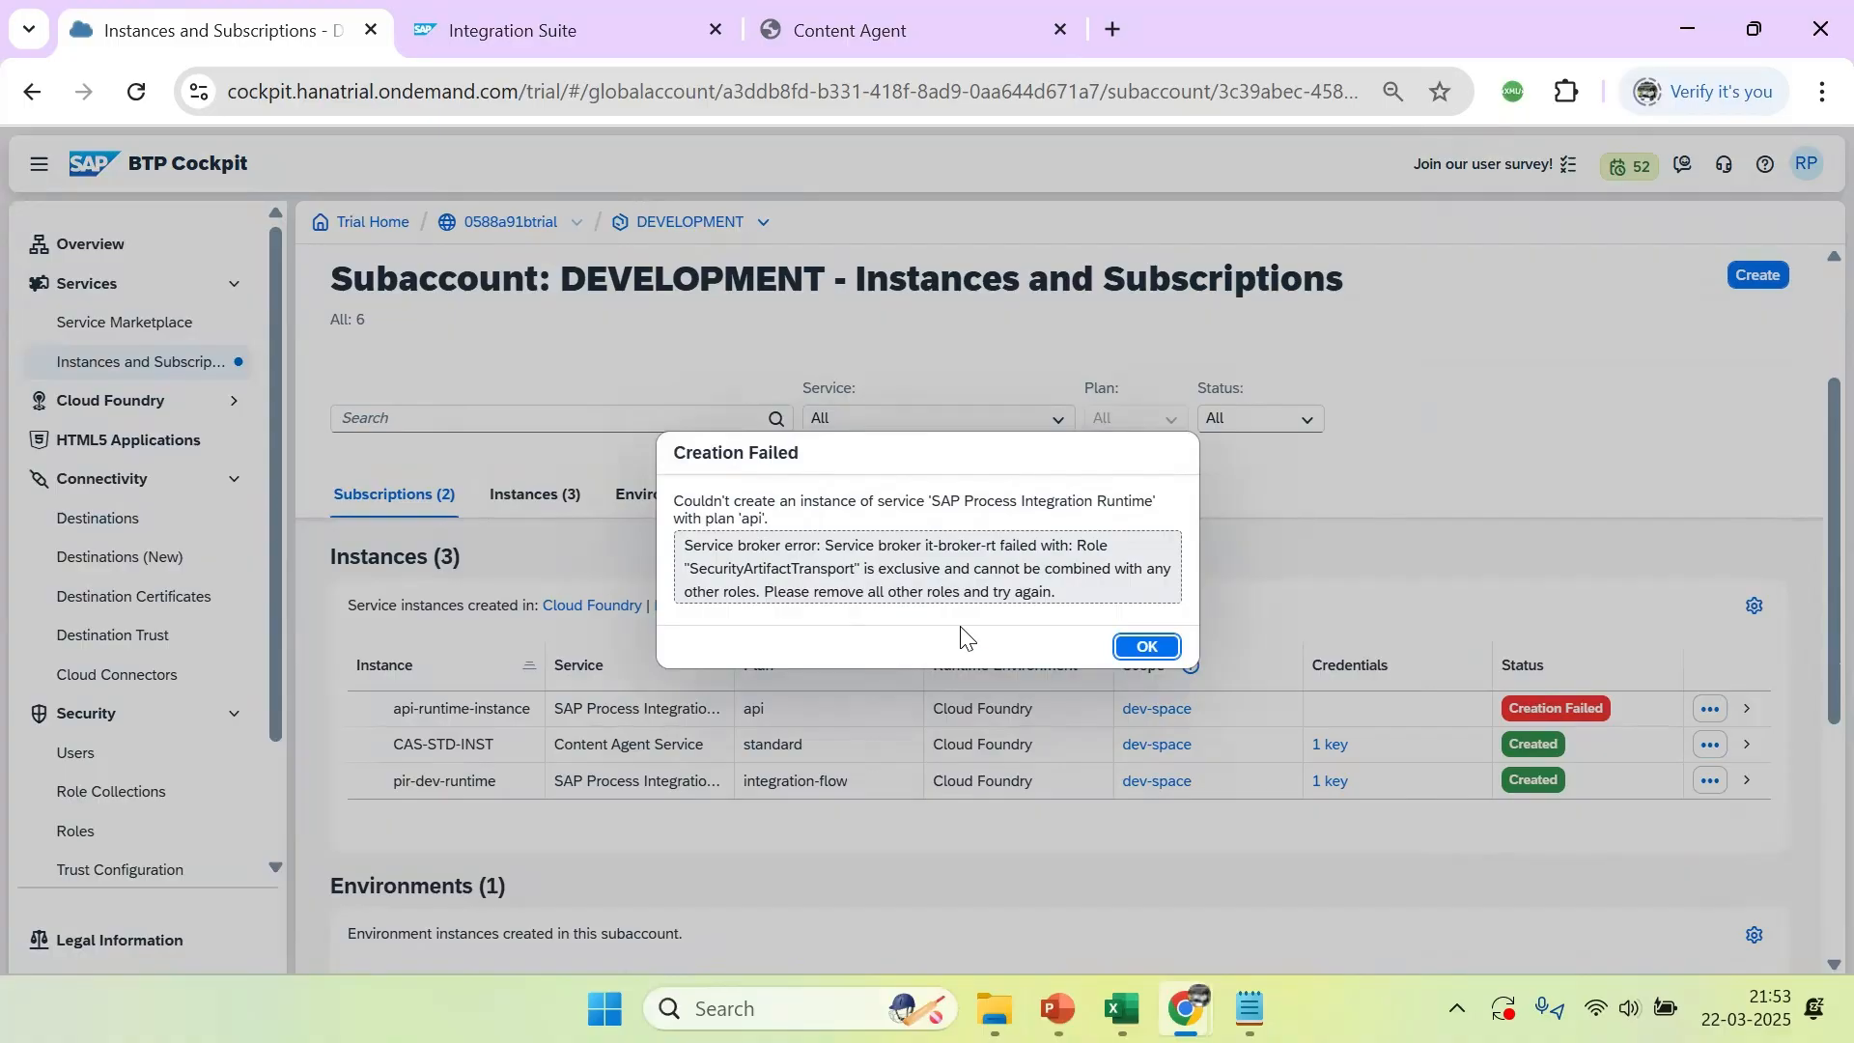
left_click(1144, 647)
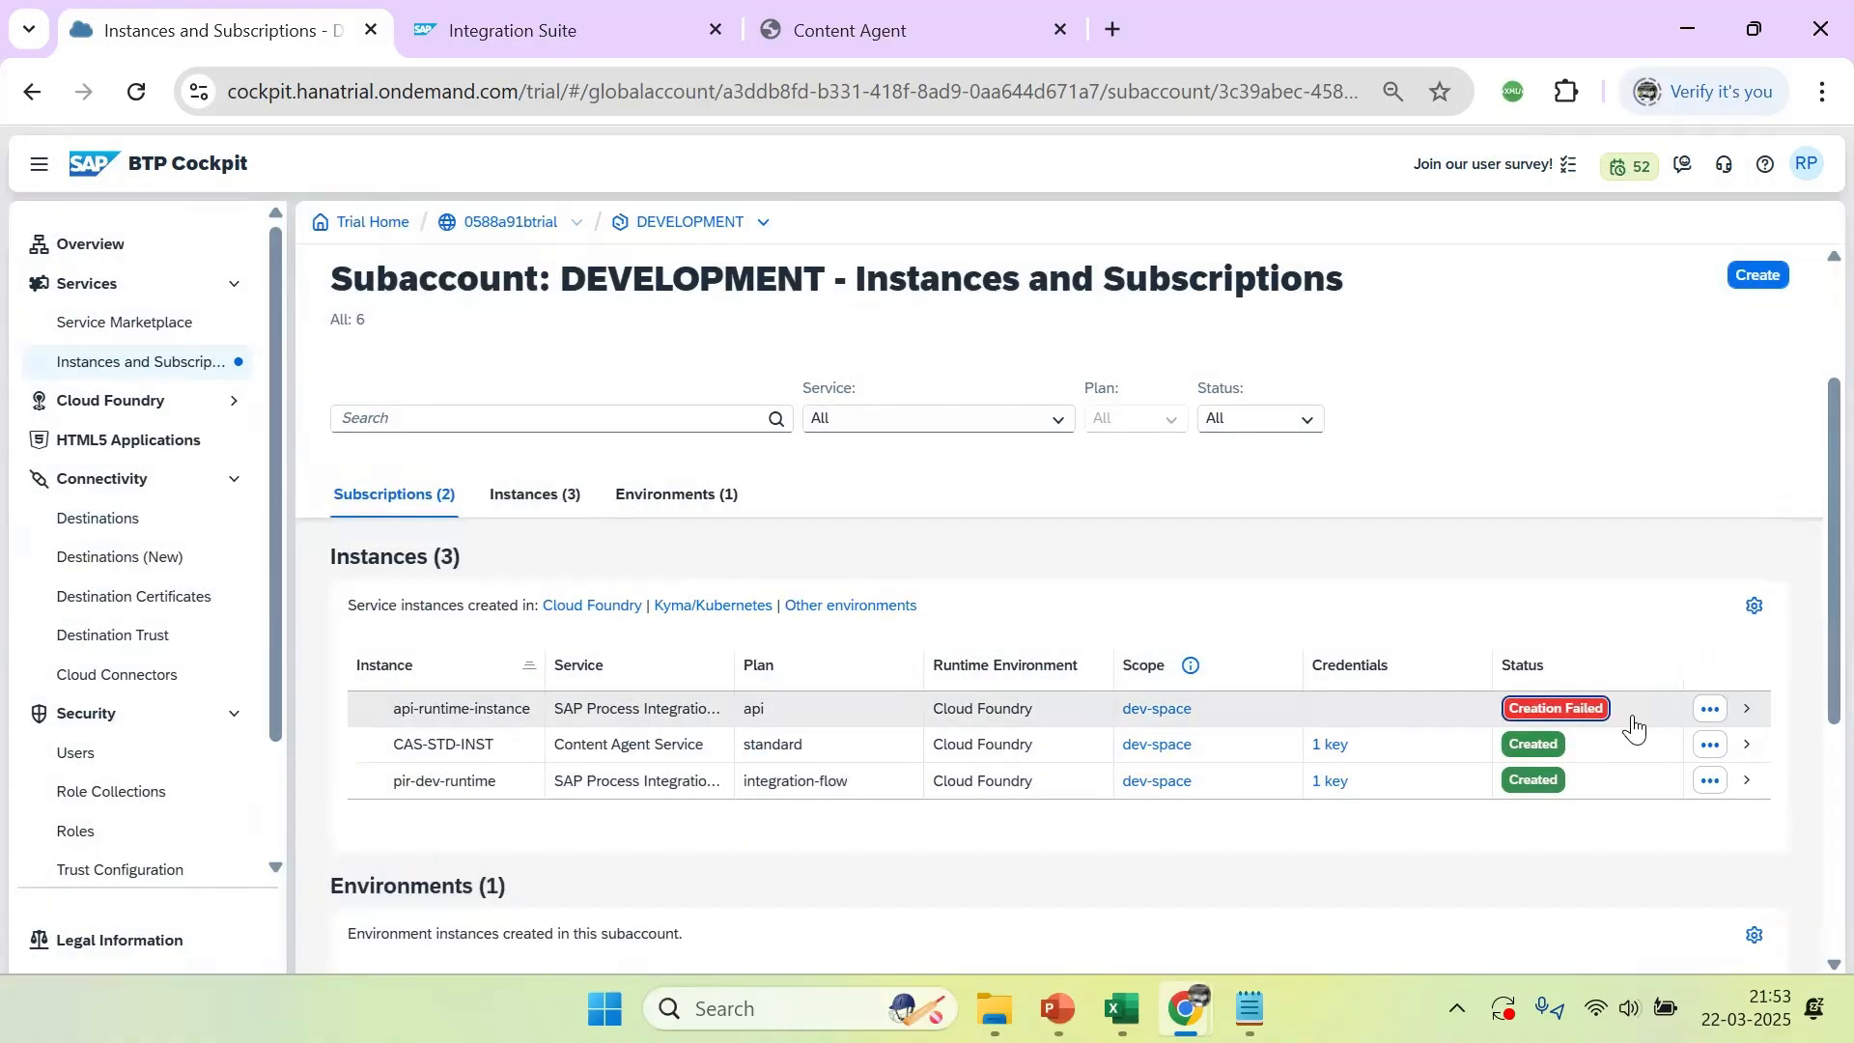
View the current parameters of api-runtime-instance and close its details
left_click(1717, 715)
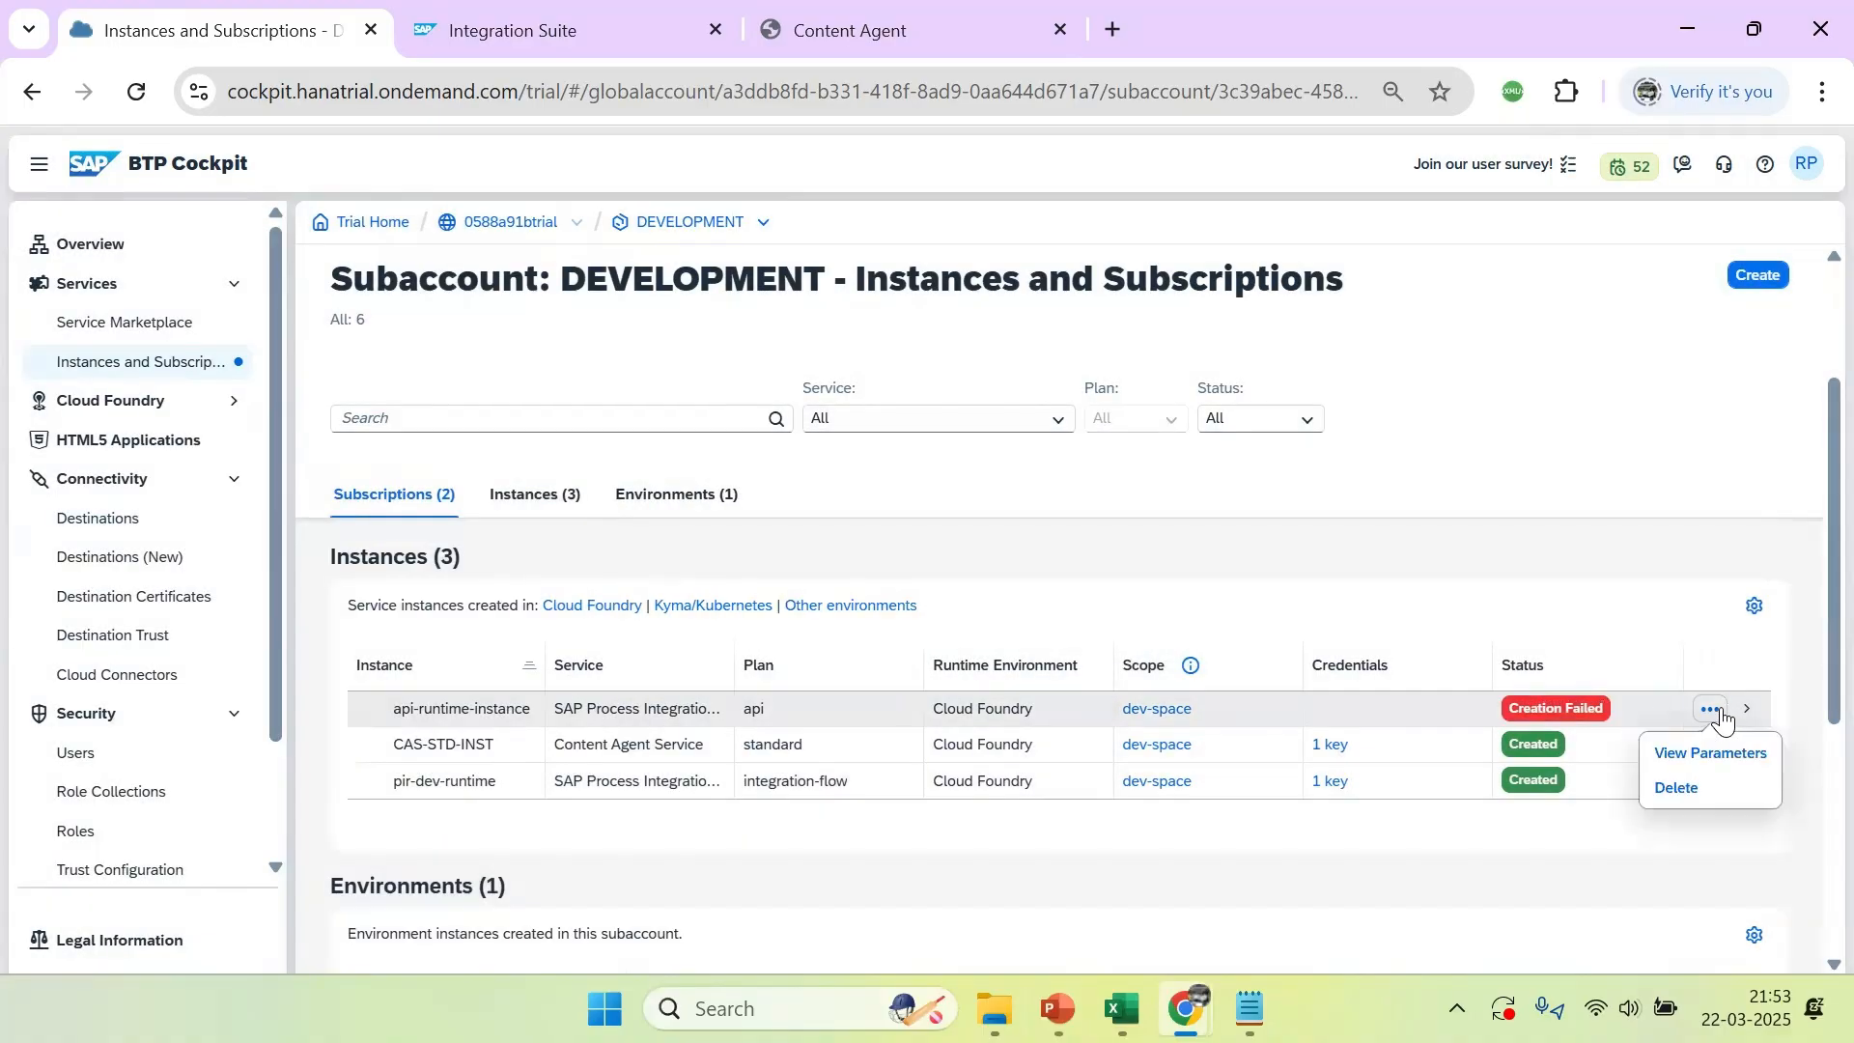
left_click(1700, 758)
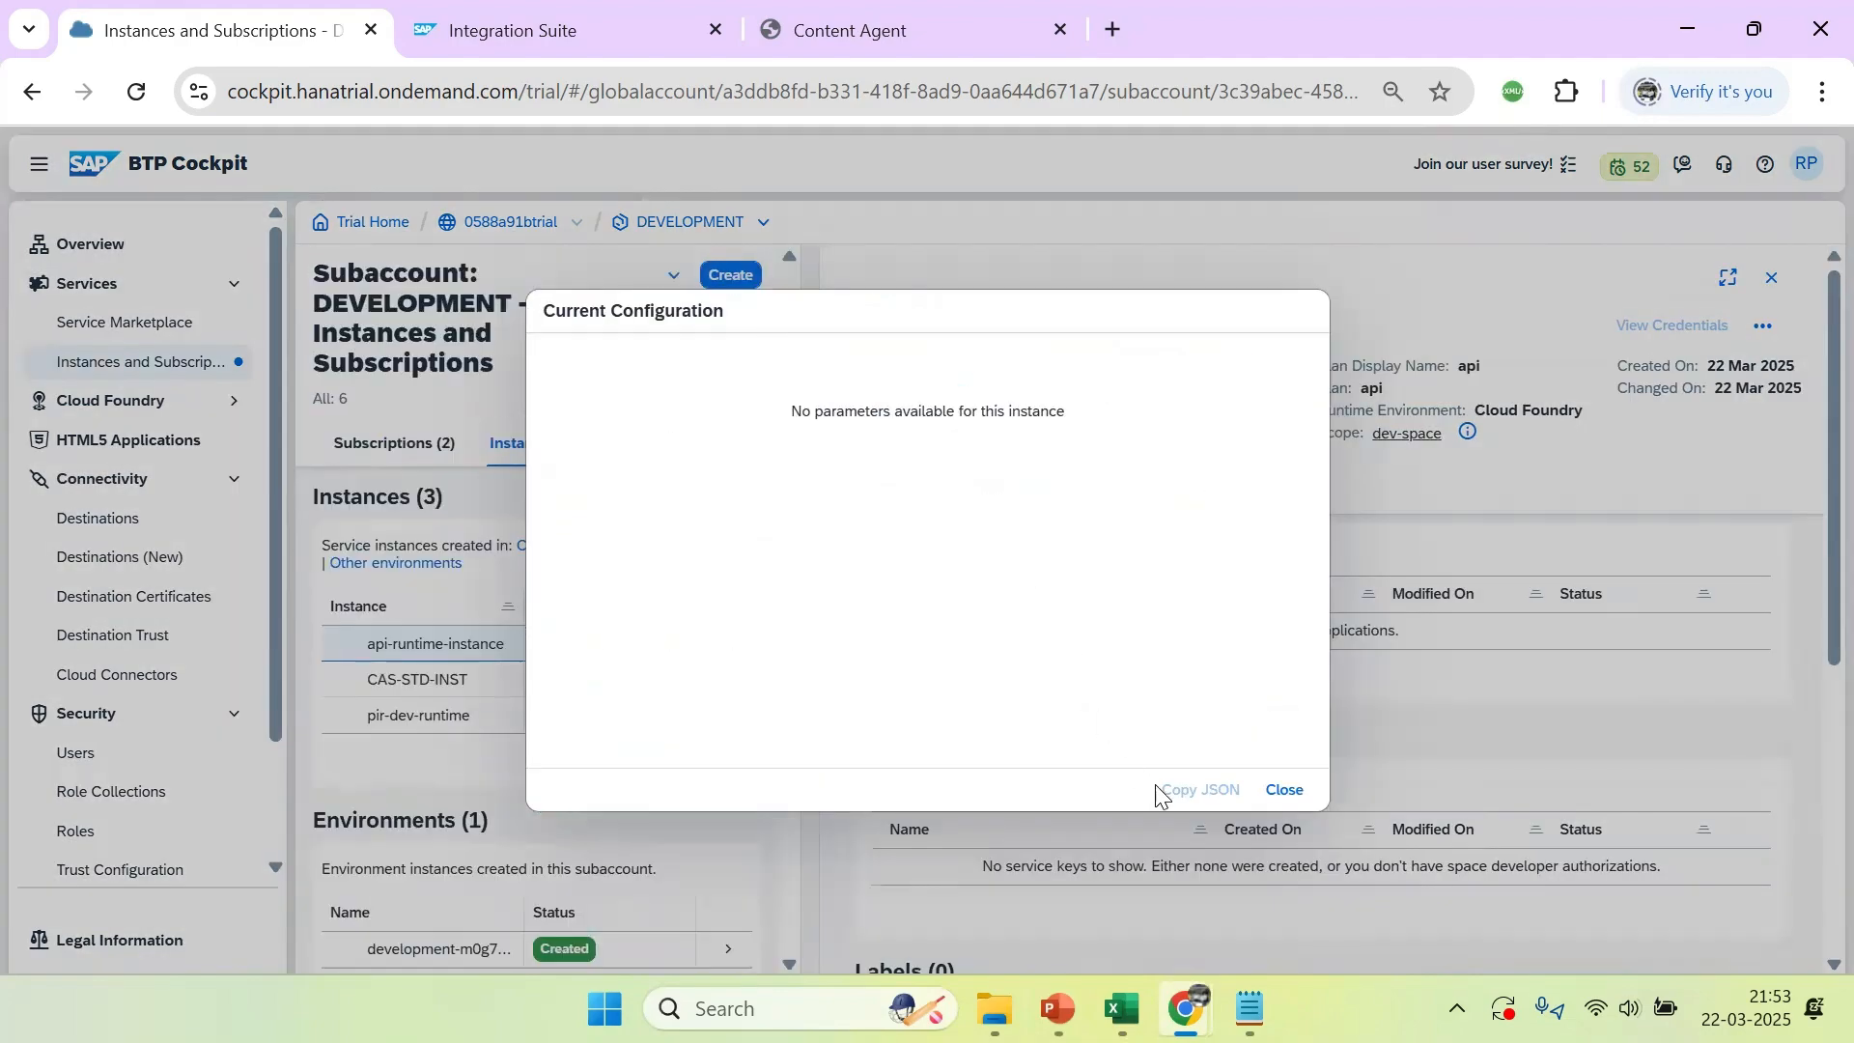
left_click(1280, 790)
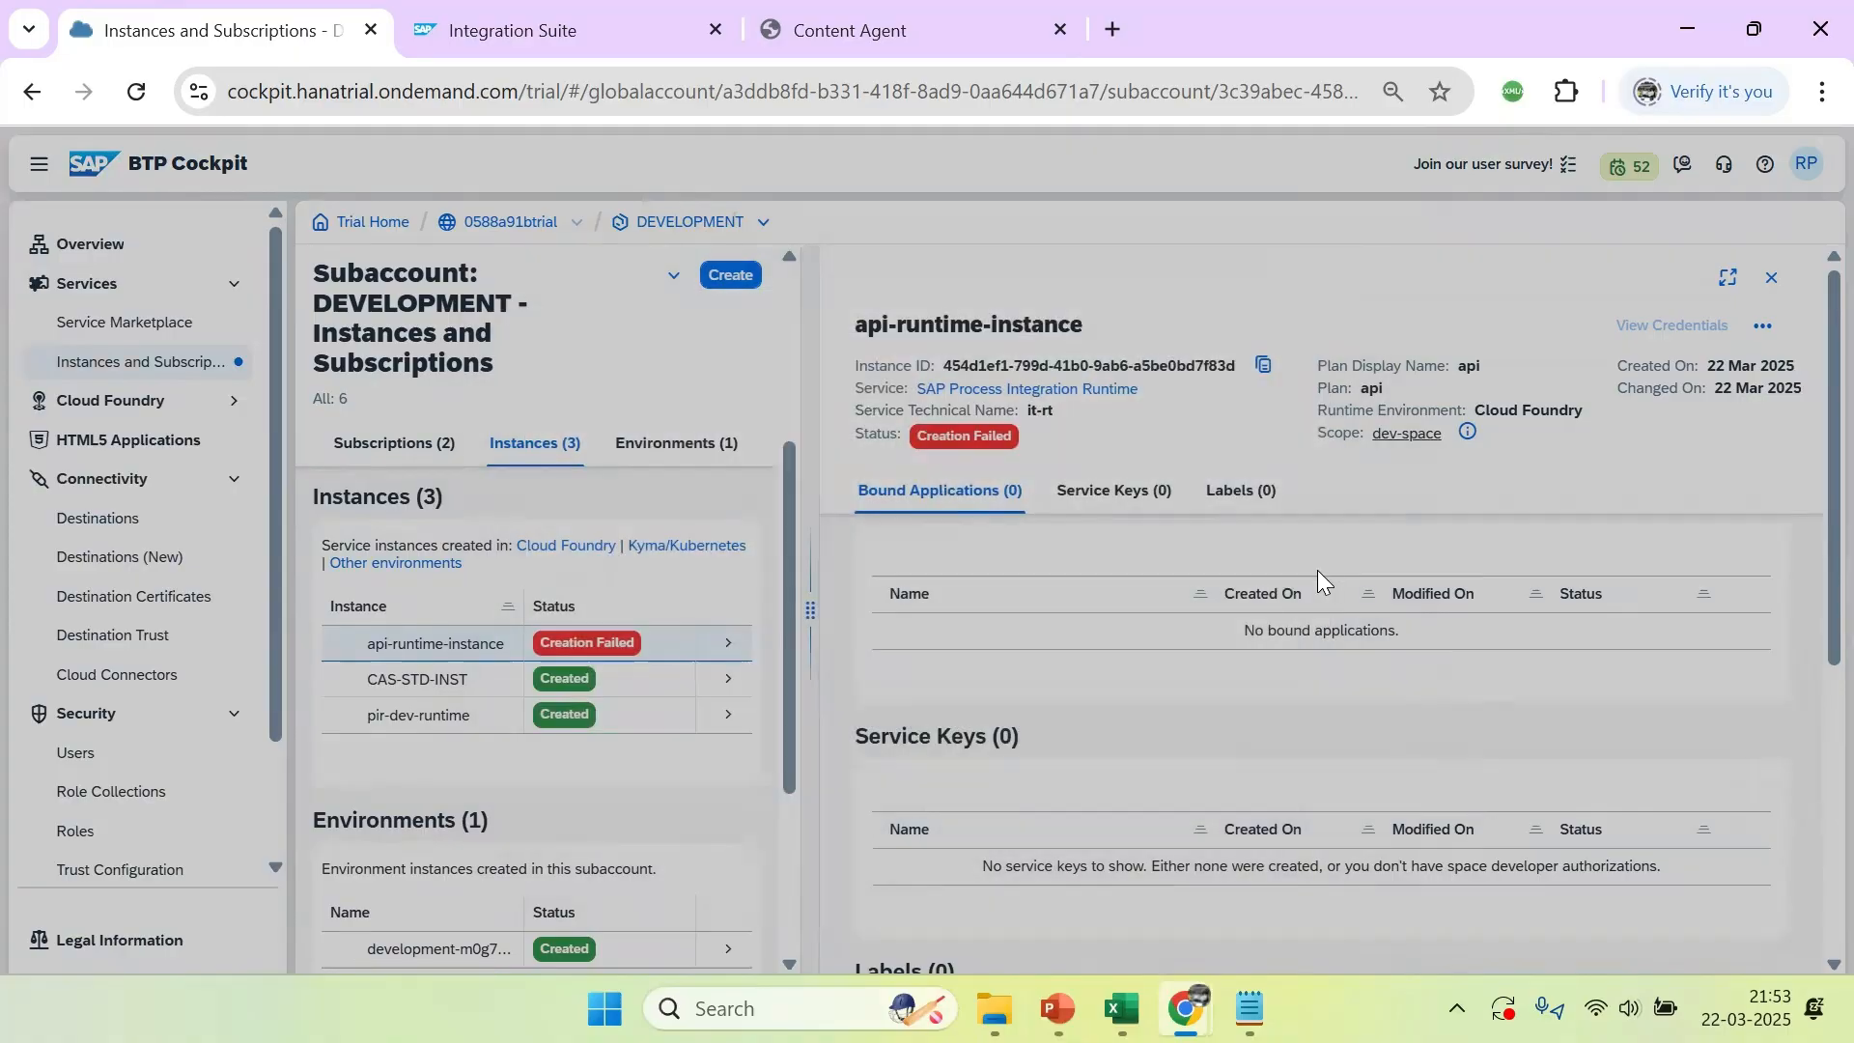
left_click(1773, 281)
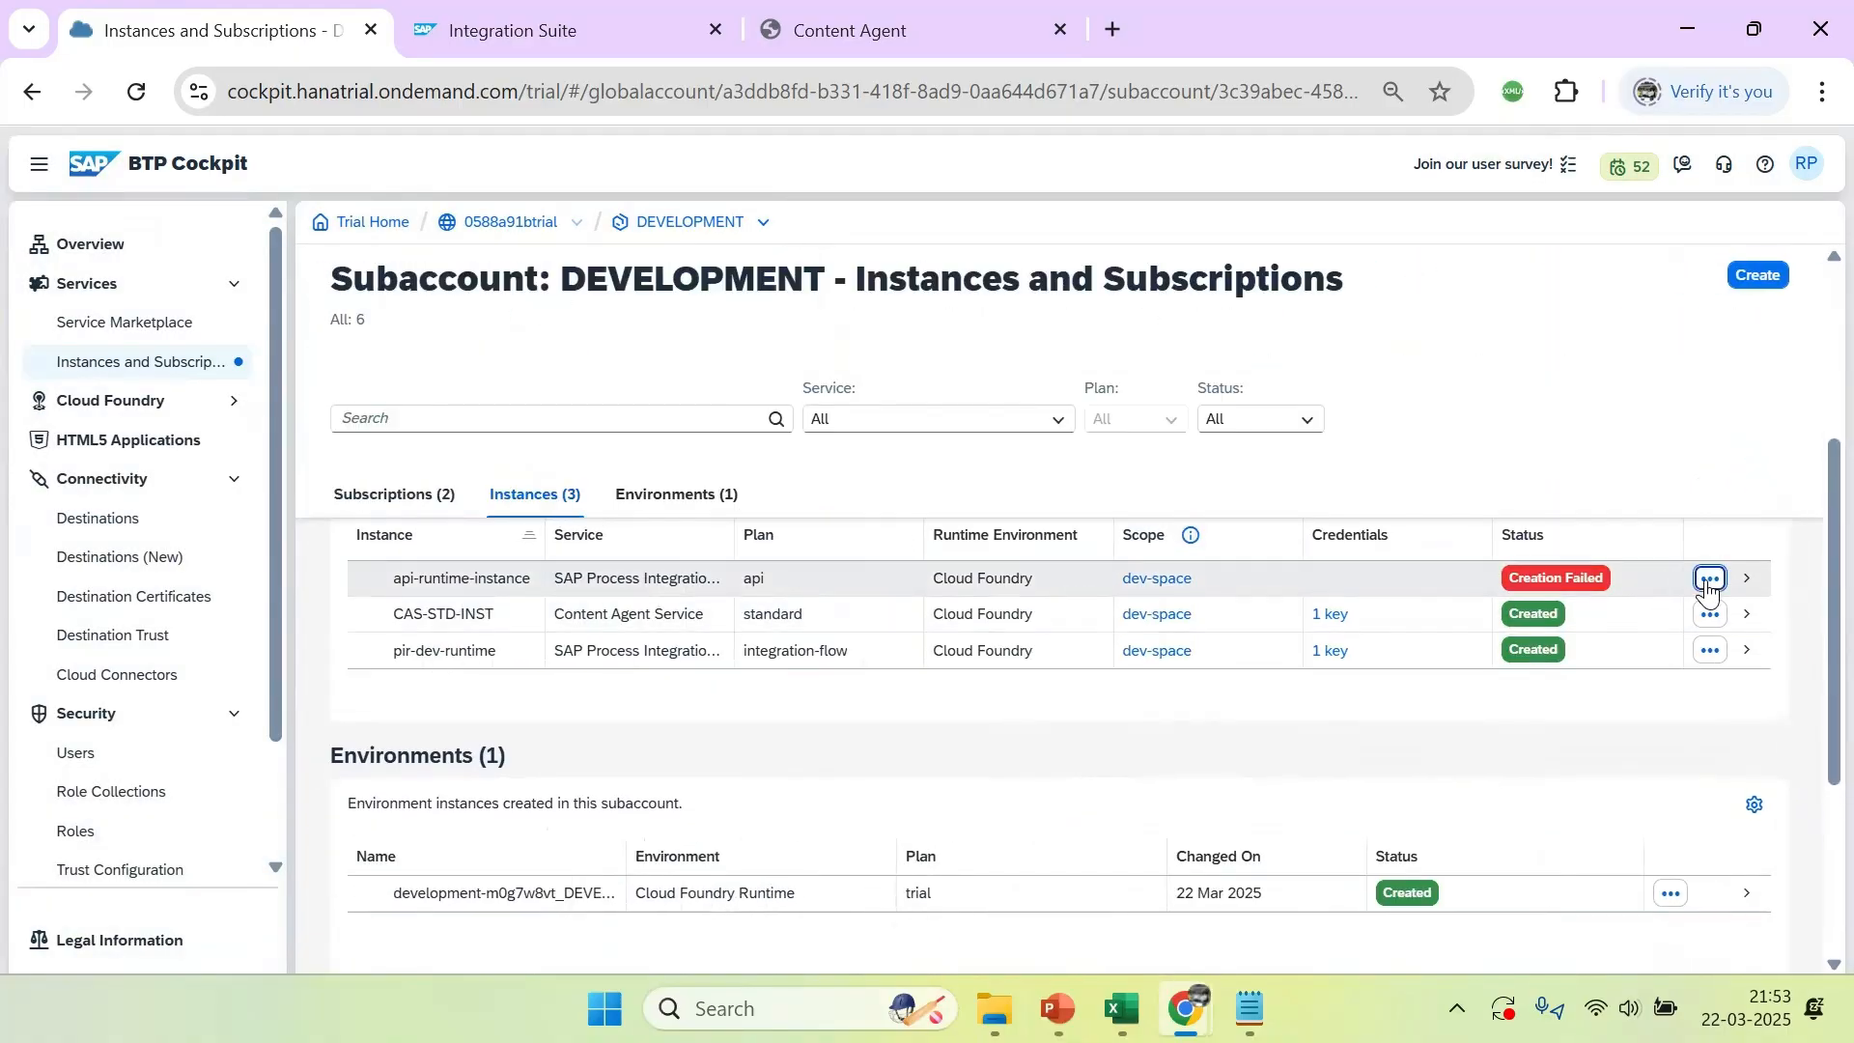
Delete the failed api-runtime-instance from the subaccount
left_click(1709, 578)
left_click(1678, 657)
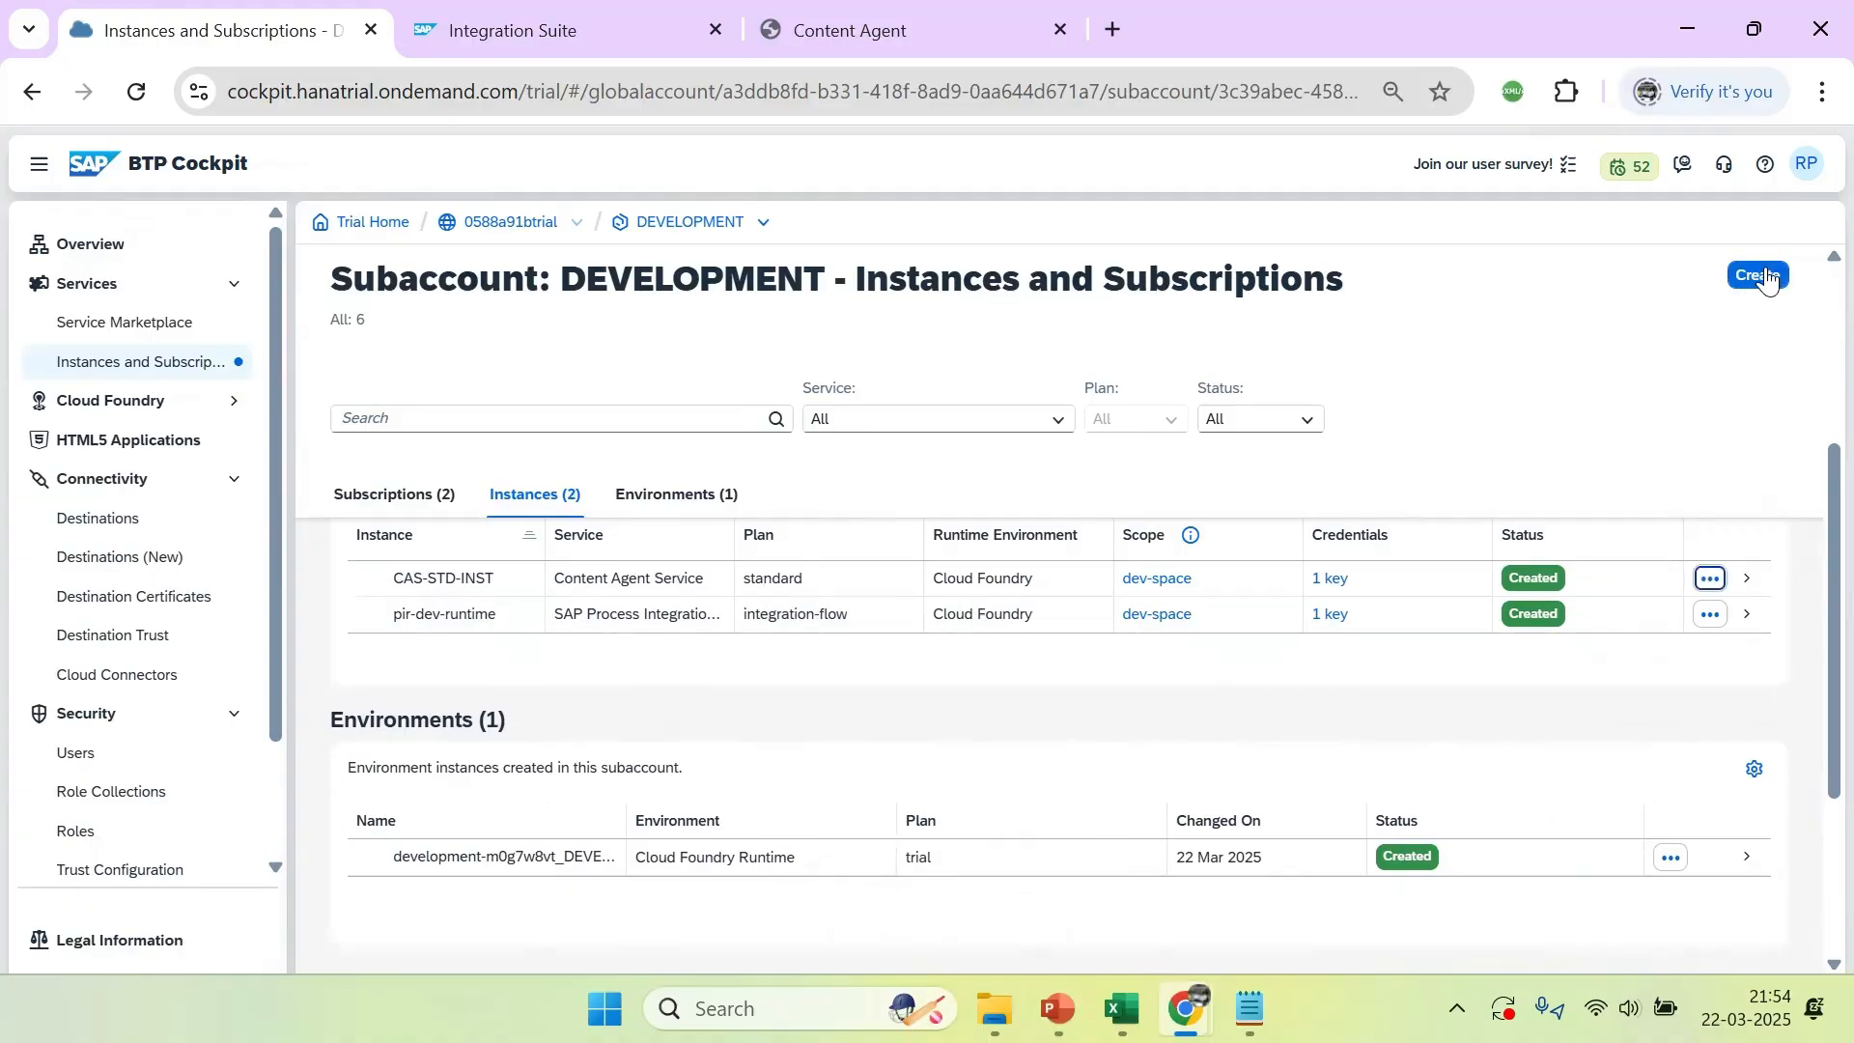
Start a new instance with the SAP Process Integration Runtime service and the api plan
left_click(1756, 277)
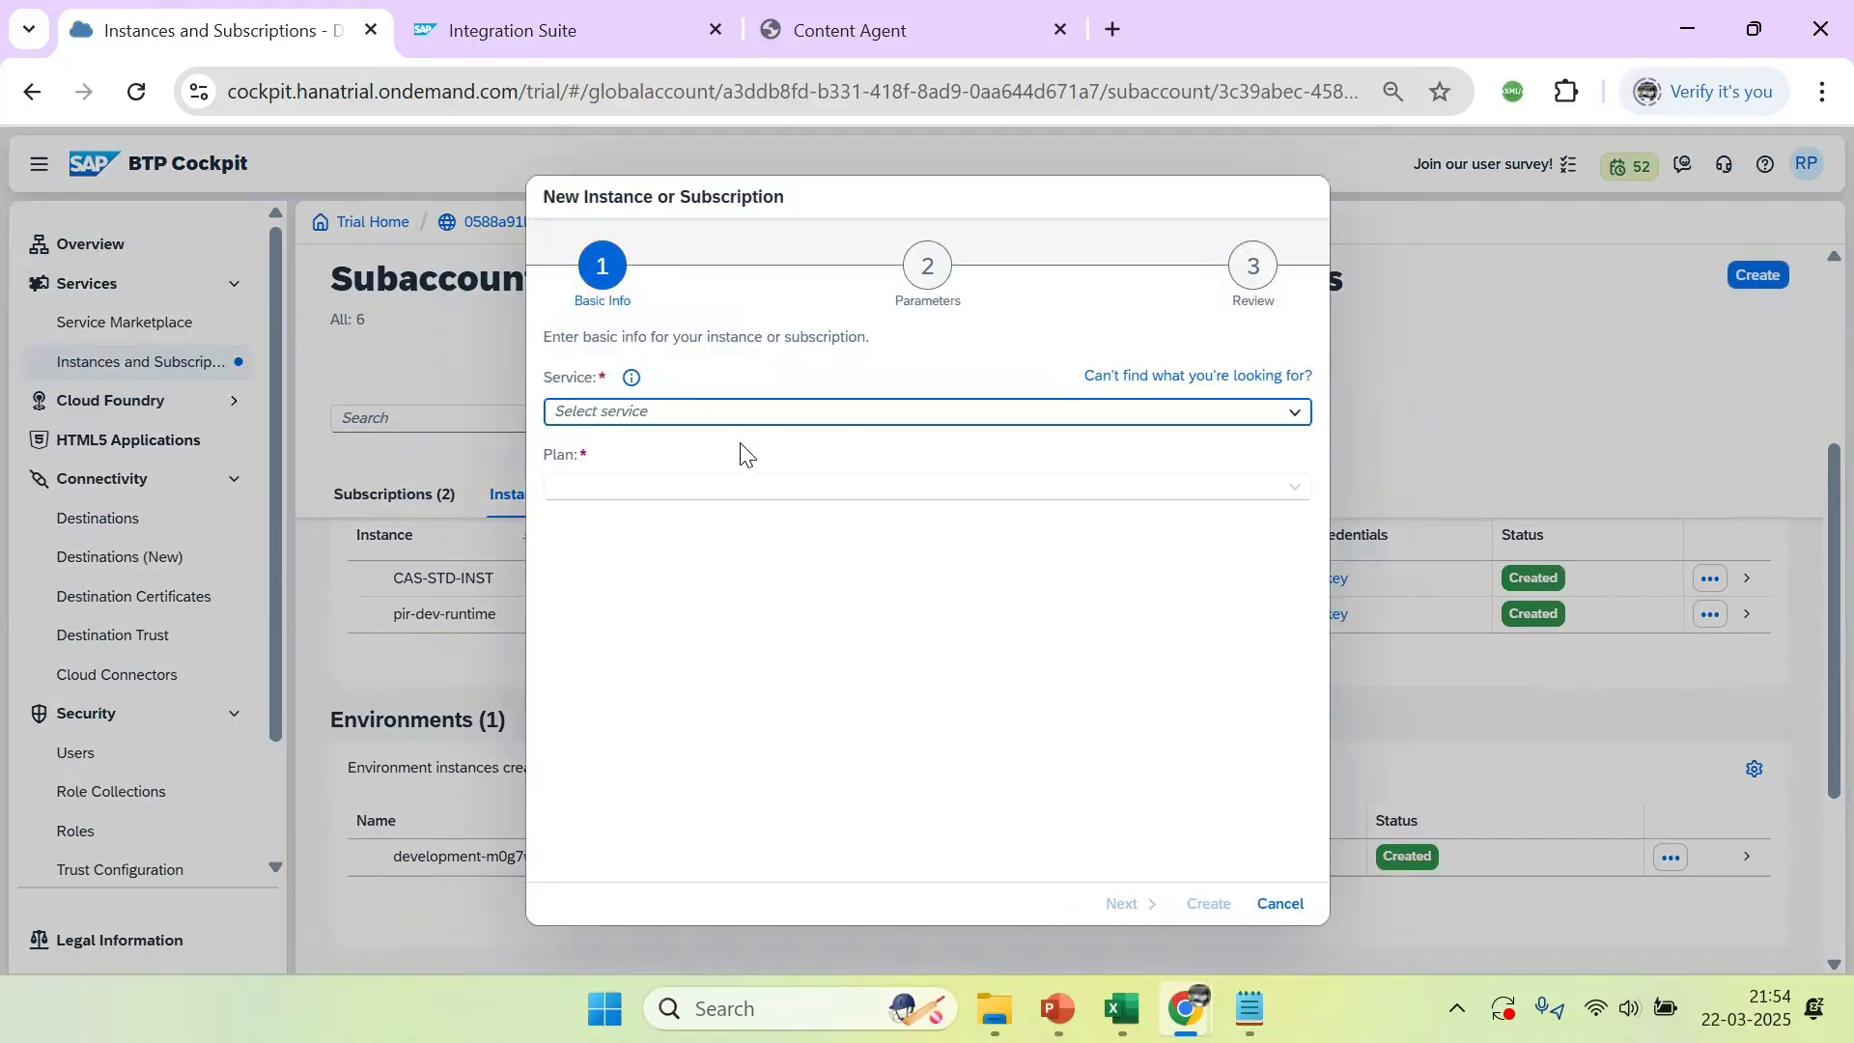
left_click(1295, 412)
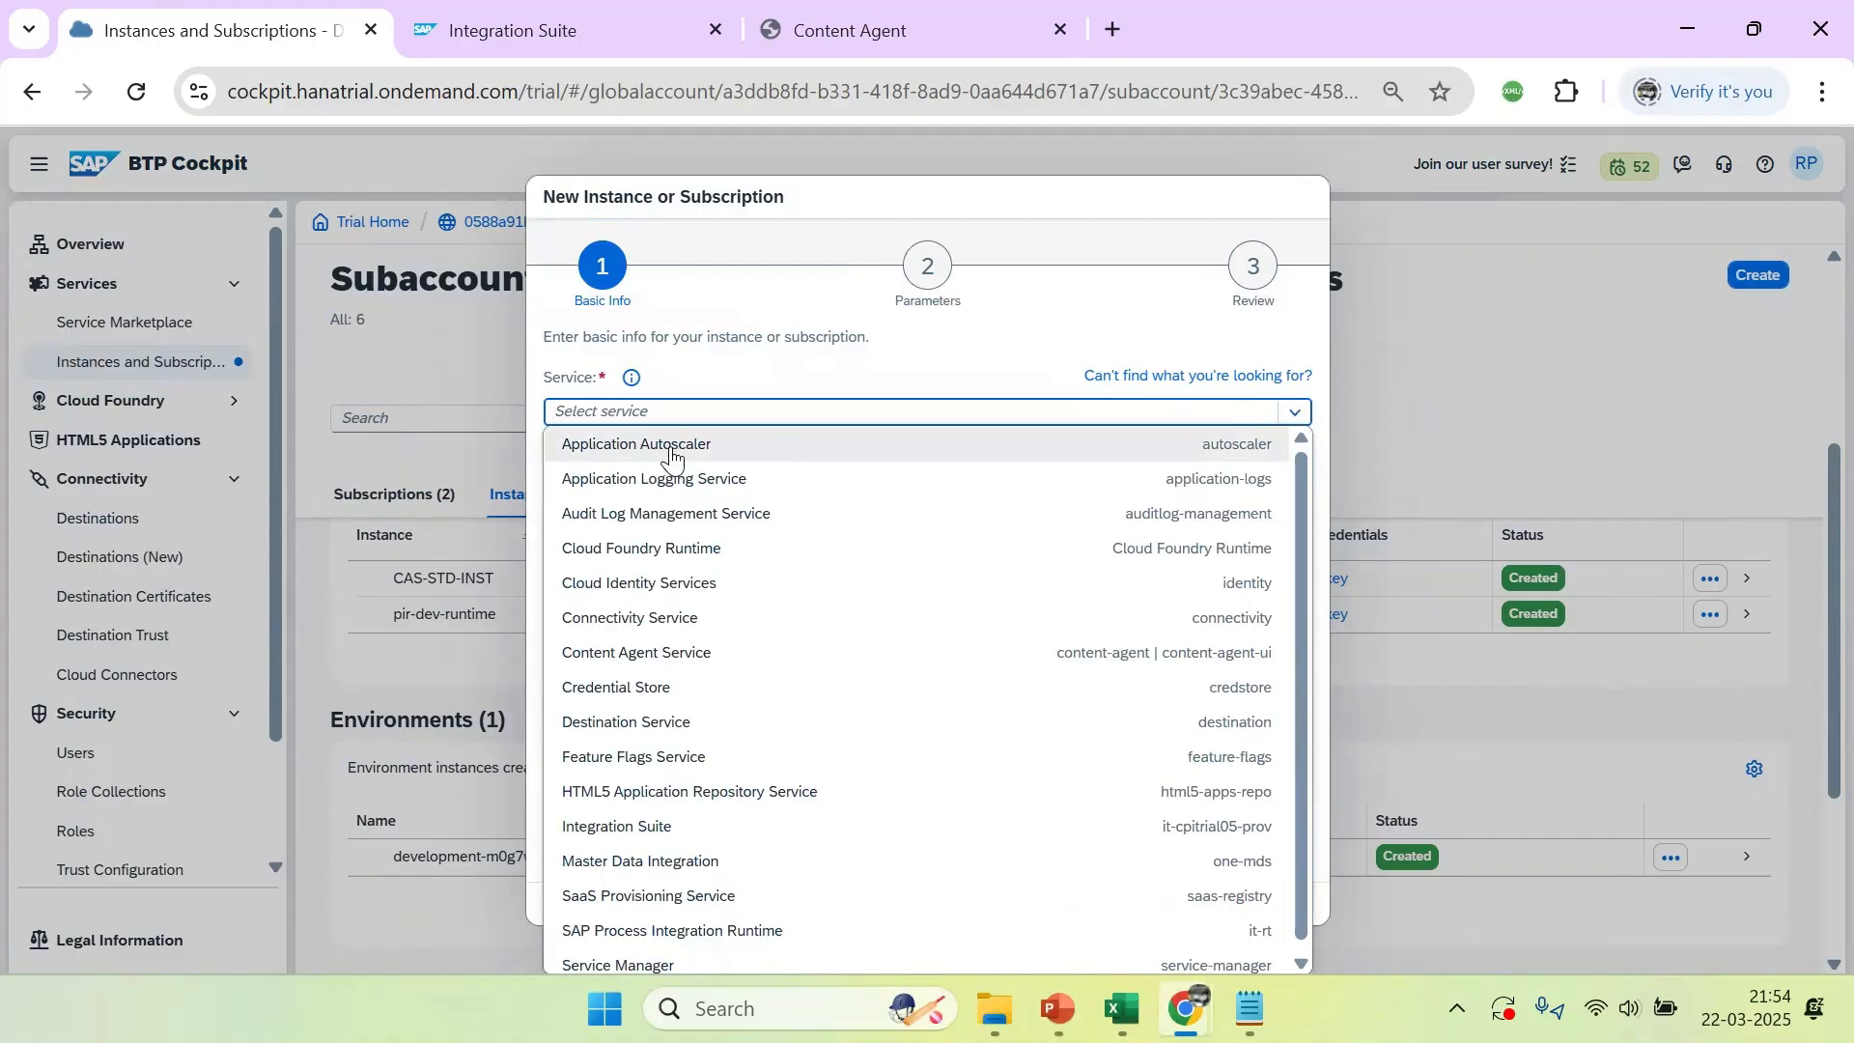
type("tr")
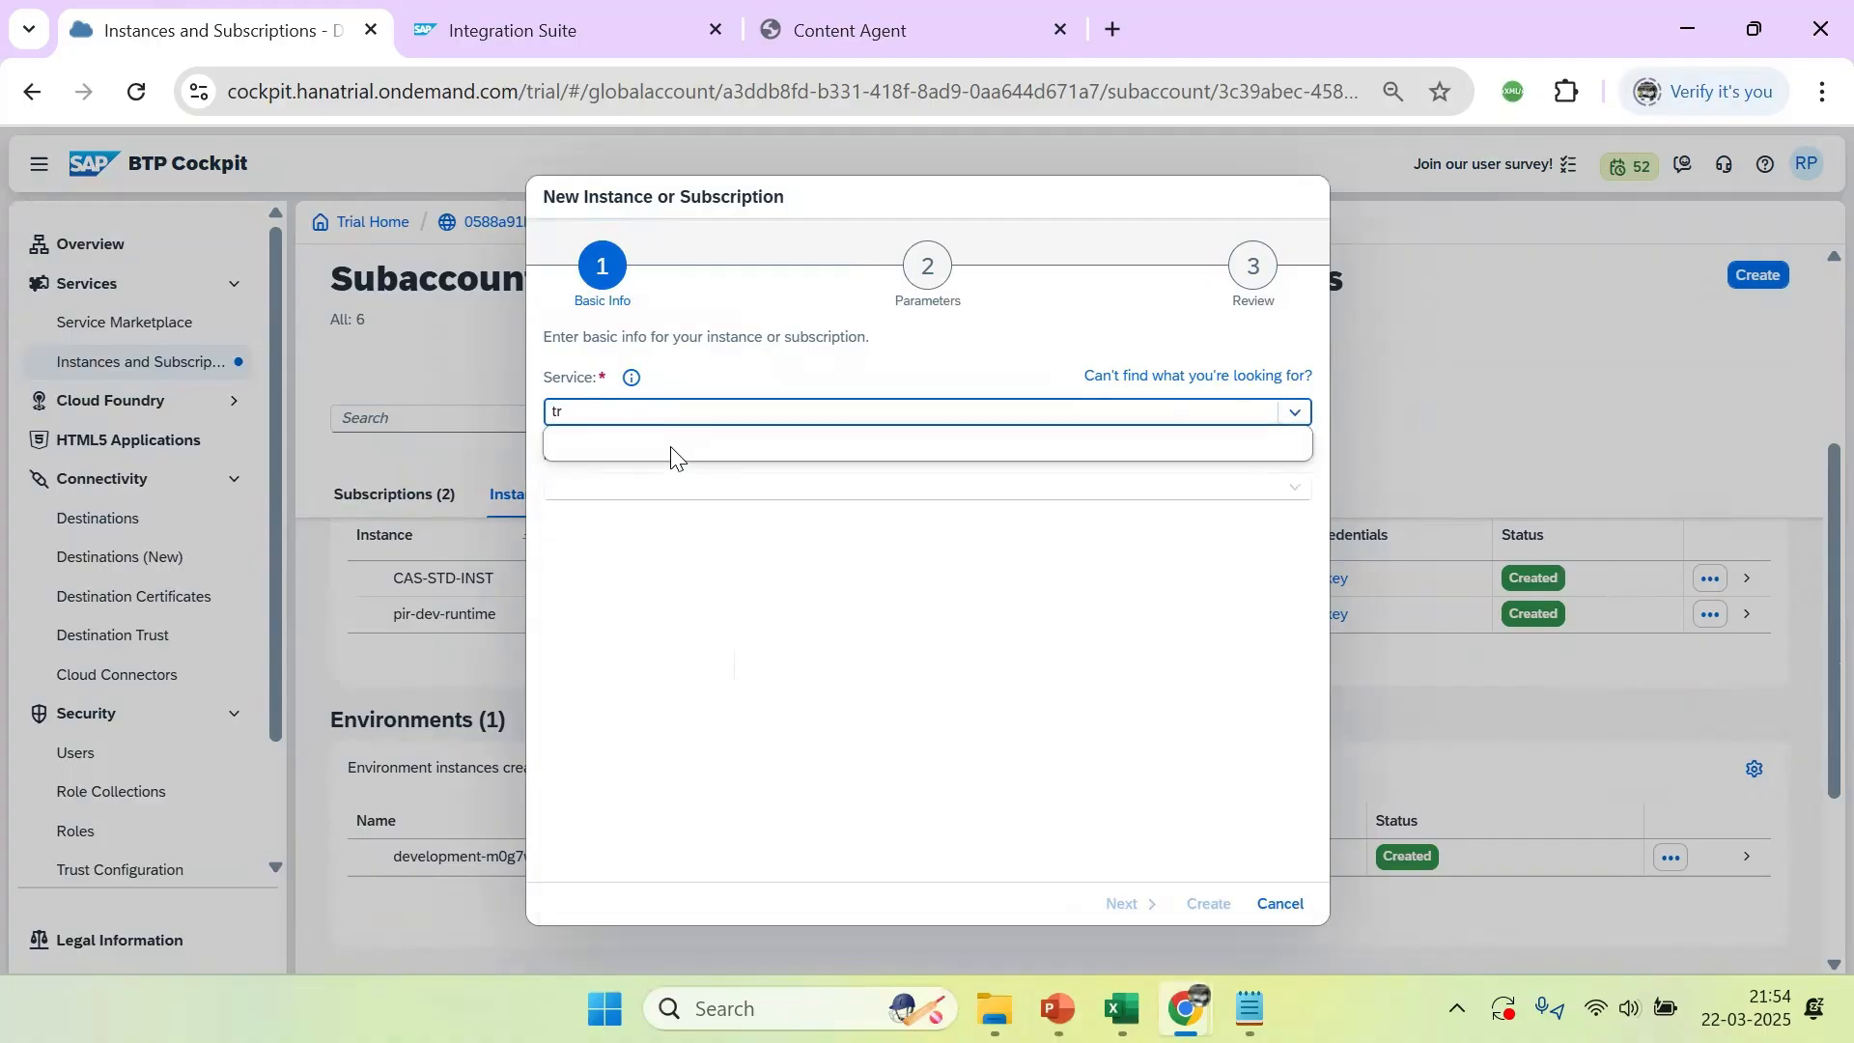
key("BackSpace")
key("BackSpace")
type("Integration Suite")
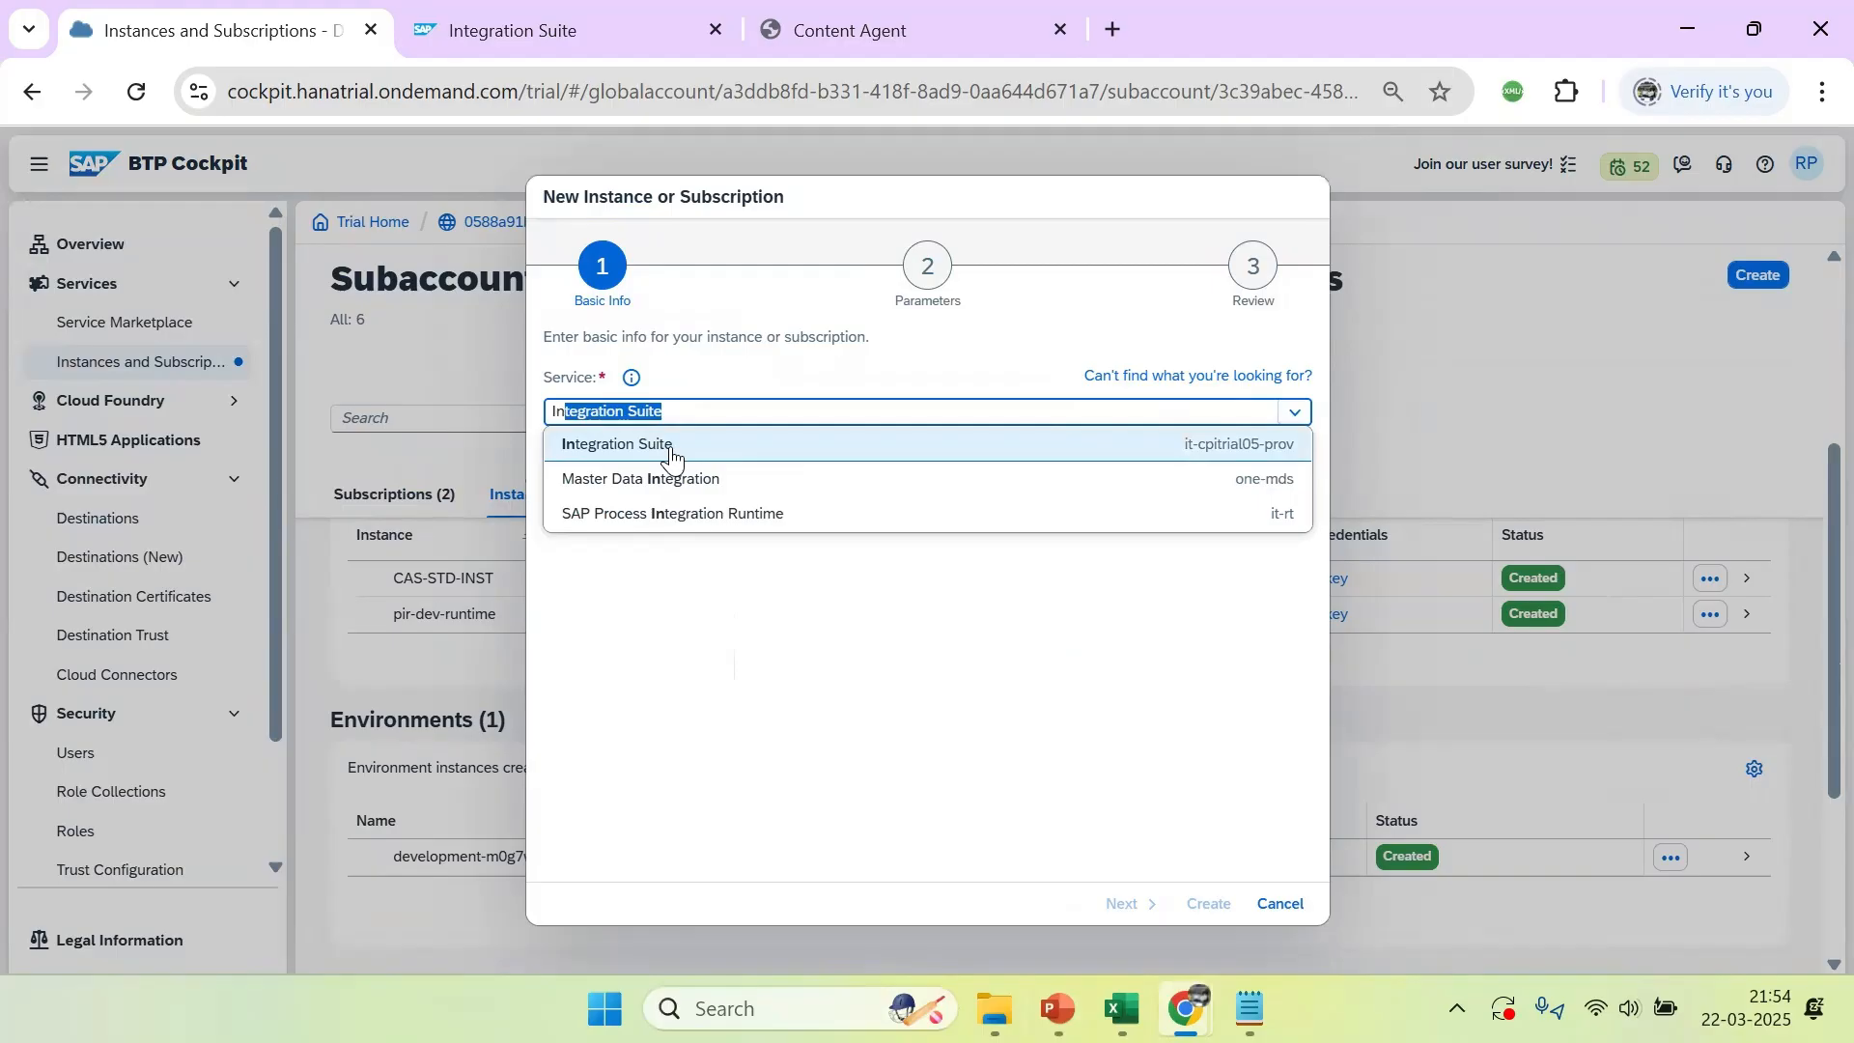
left_click(655, 517)
left_click(1300, 495)
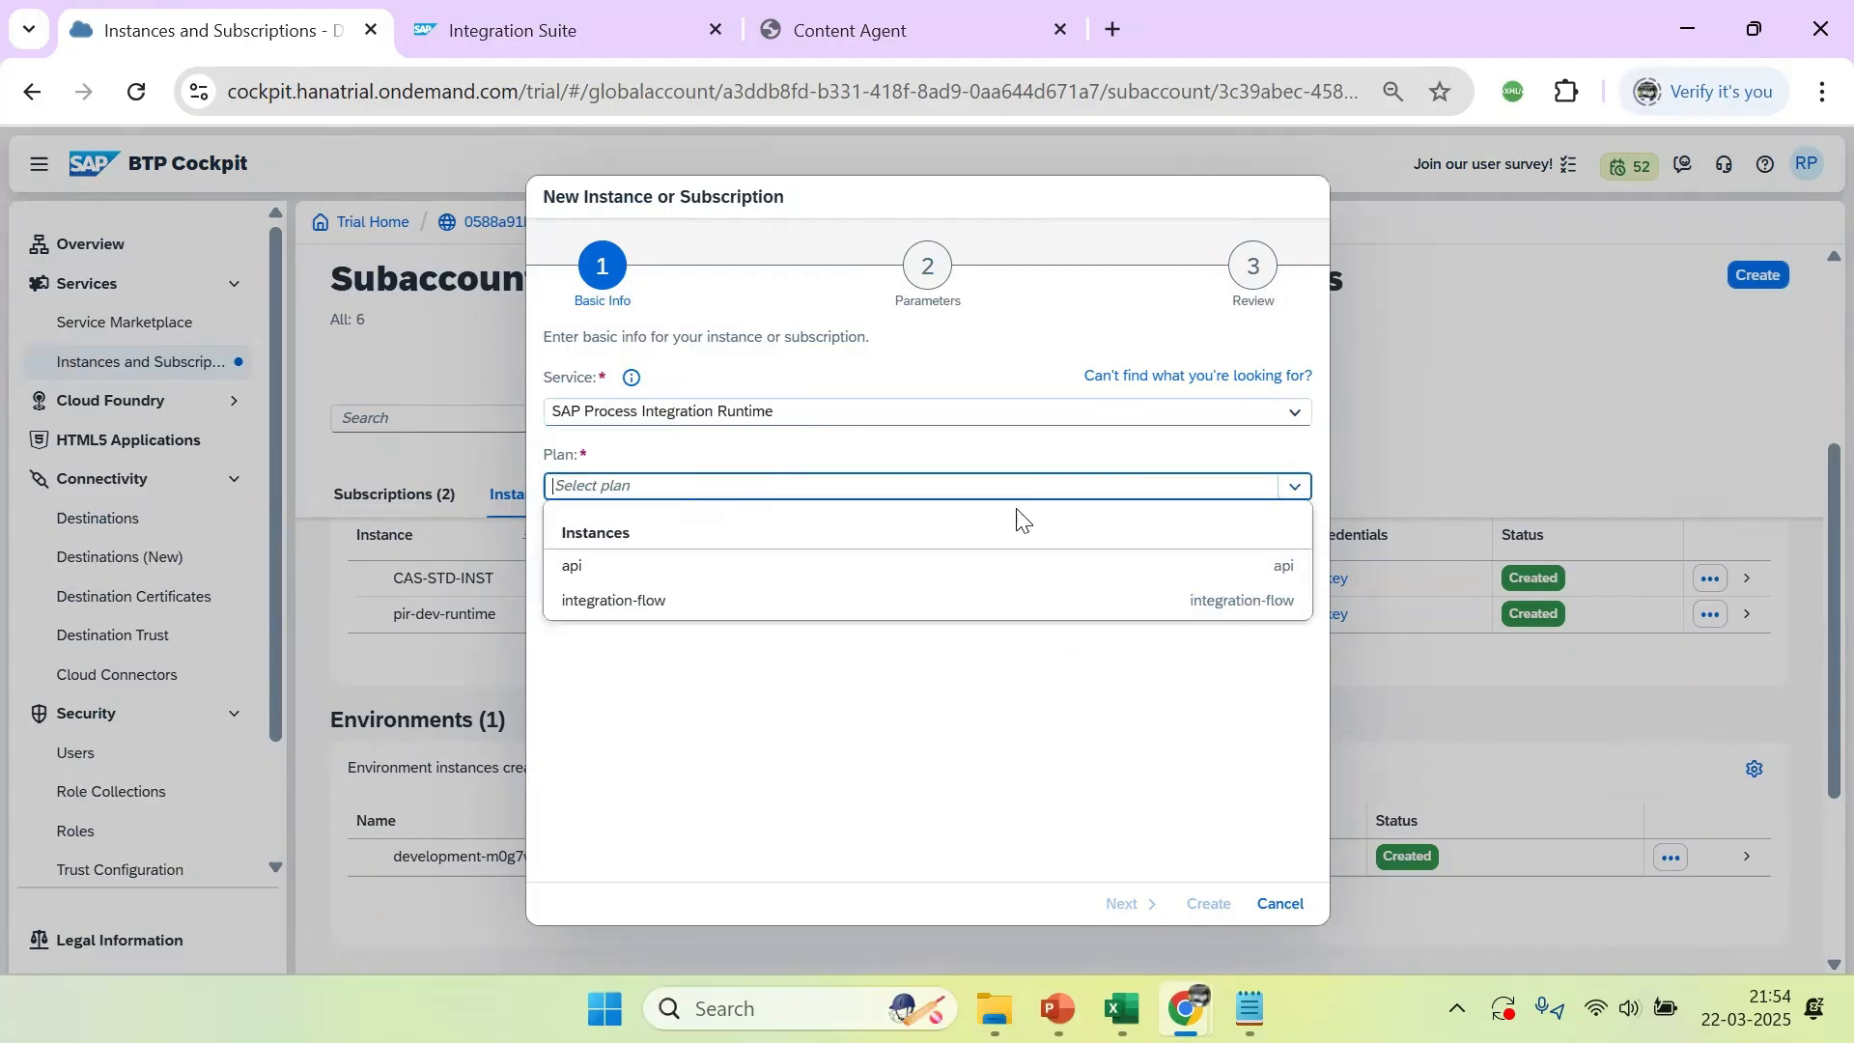
left_click(686, 564)
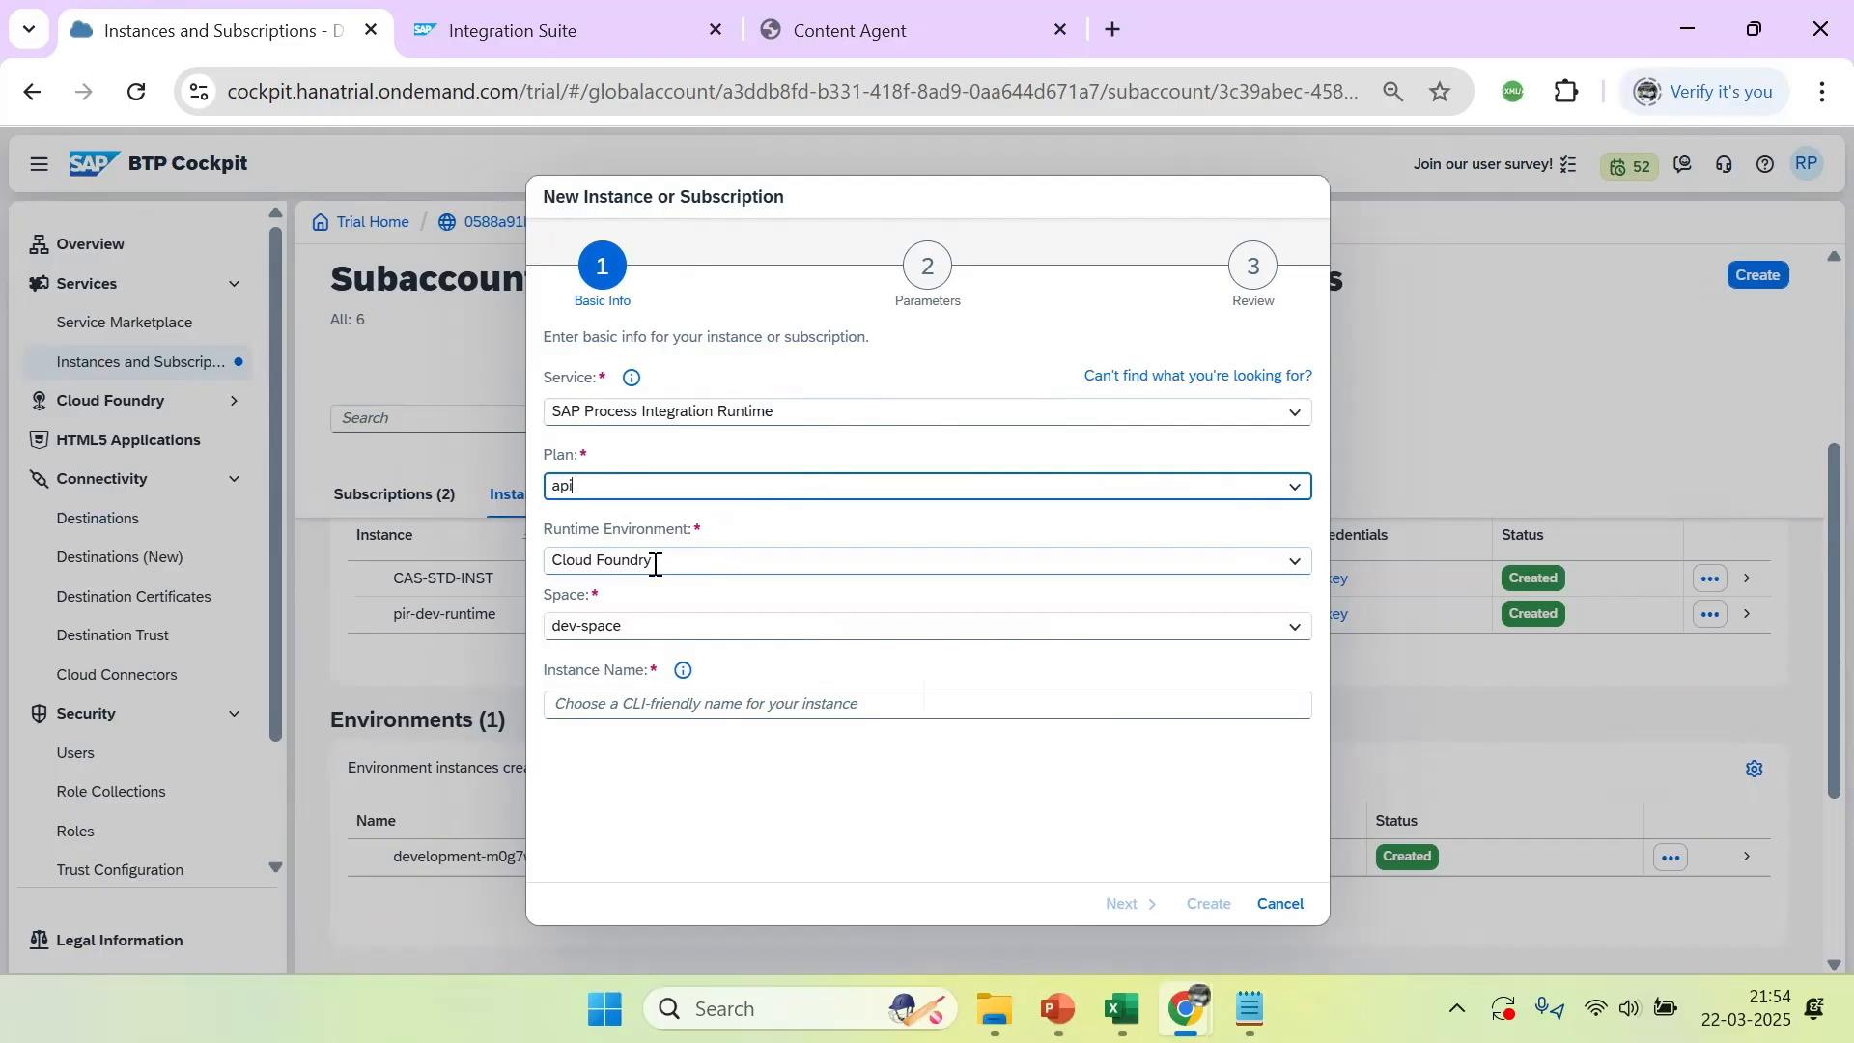
Name the new instance api-instance and proceed to its parameters
left_click(718, 707)
type("api-instance")
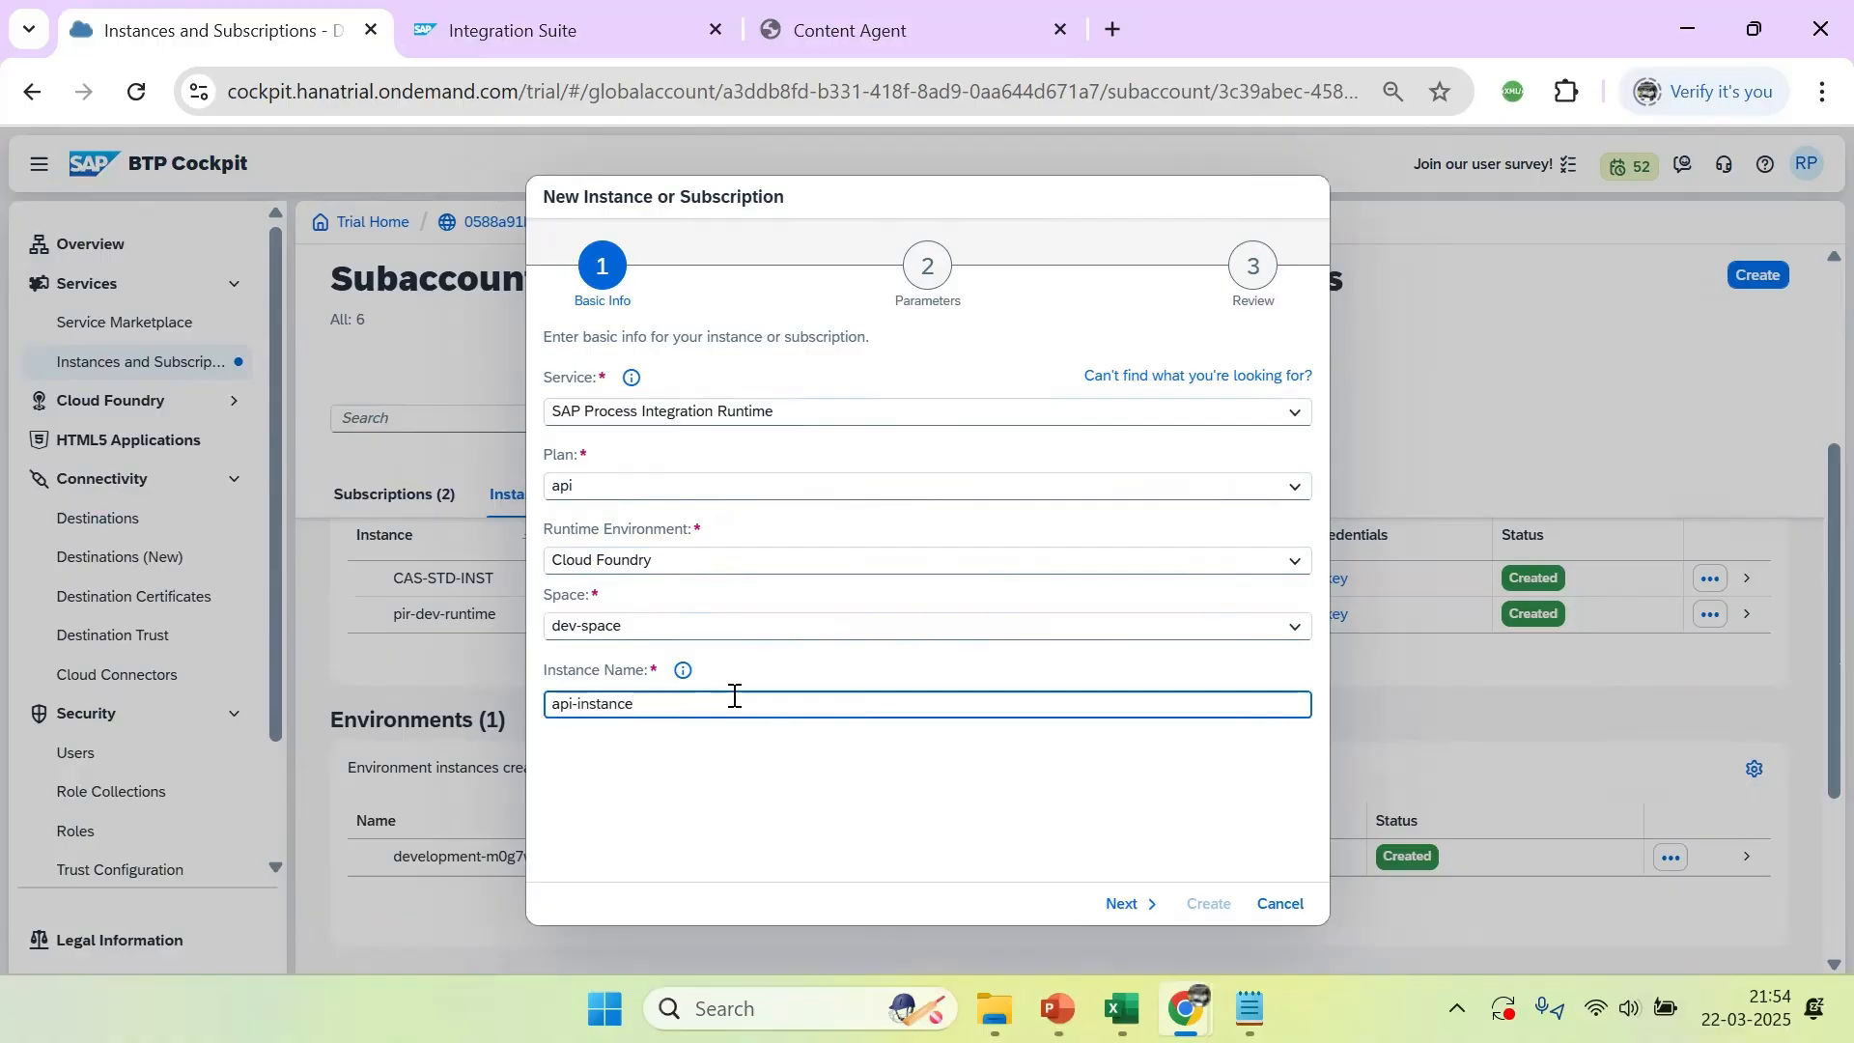
left_click(1135, 905)
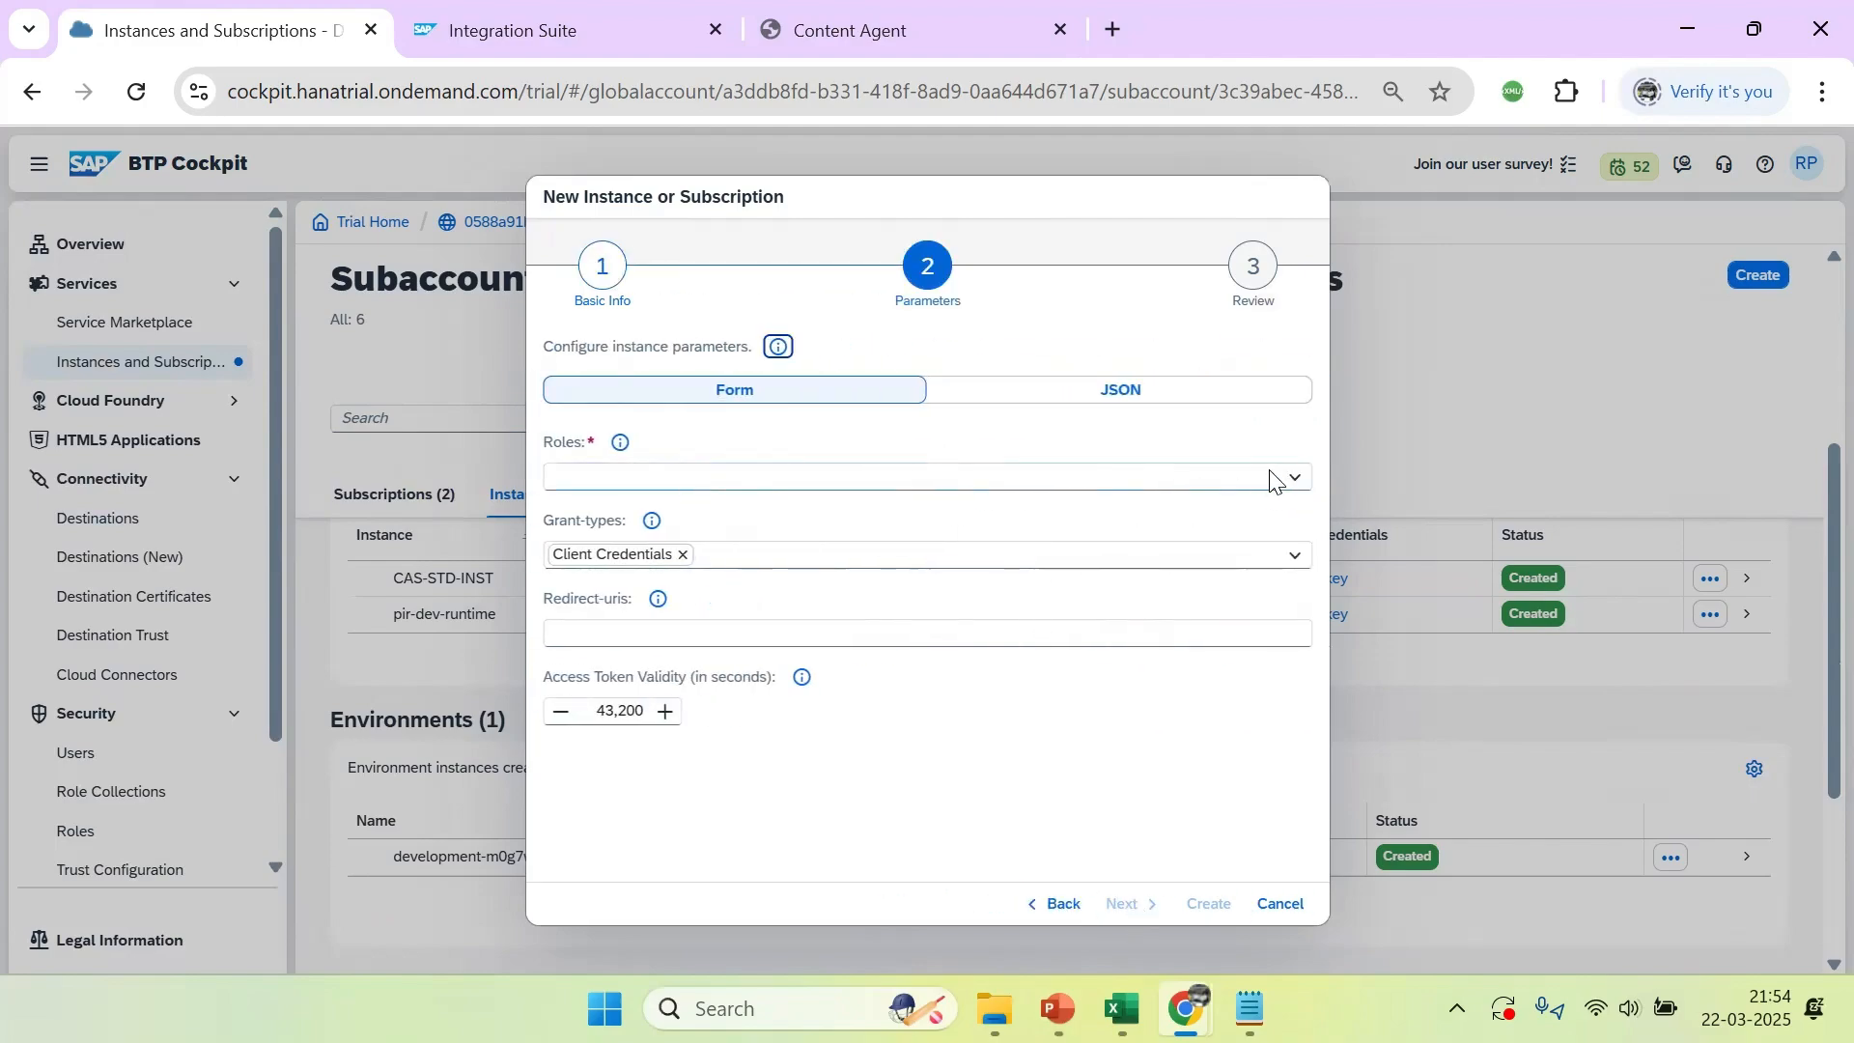
Add the AccessAllAccessPoliciesArtifacts role to the instance, leaving AccessPoliciesEdit unselected
left_click(1265, 477)
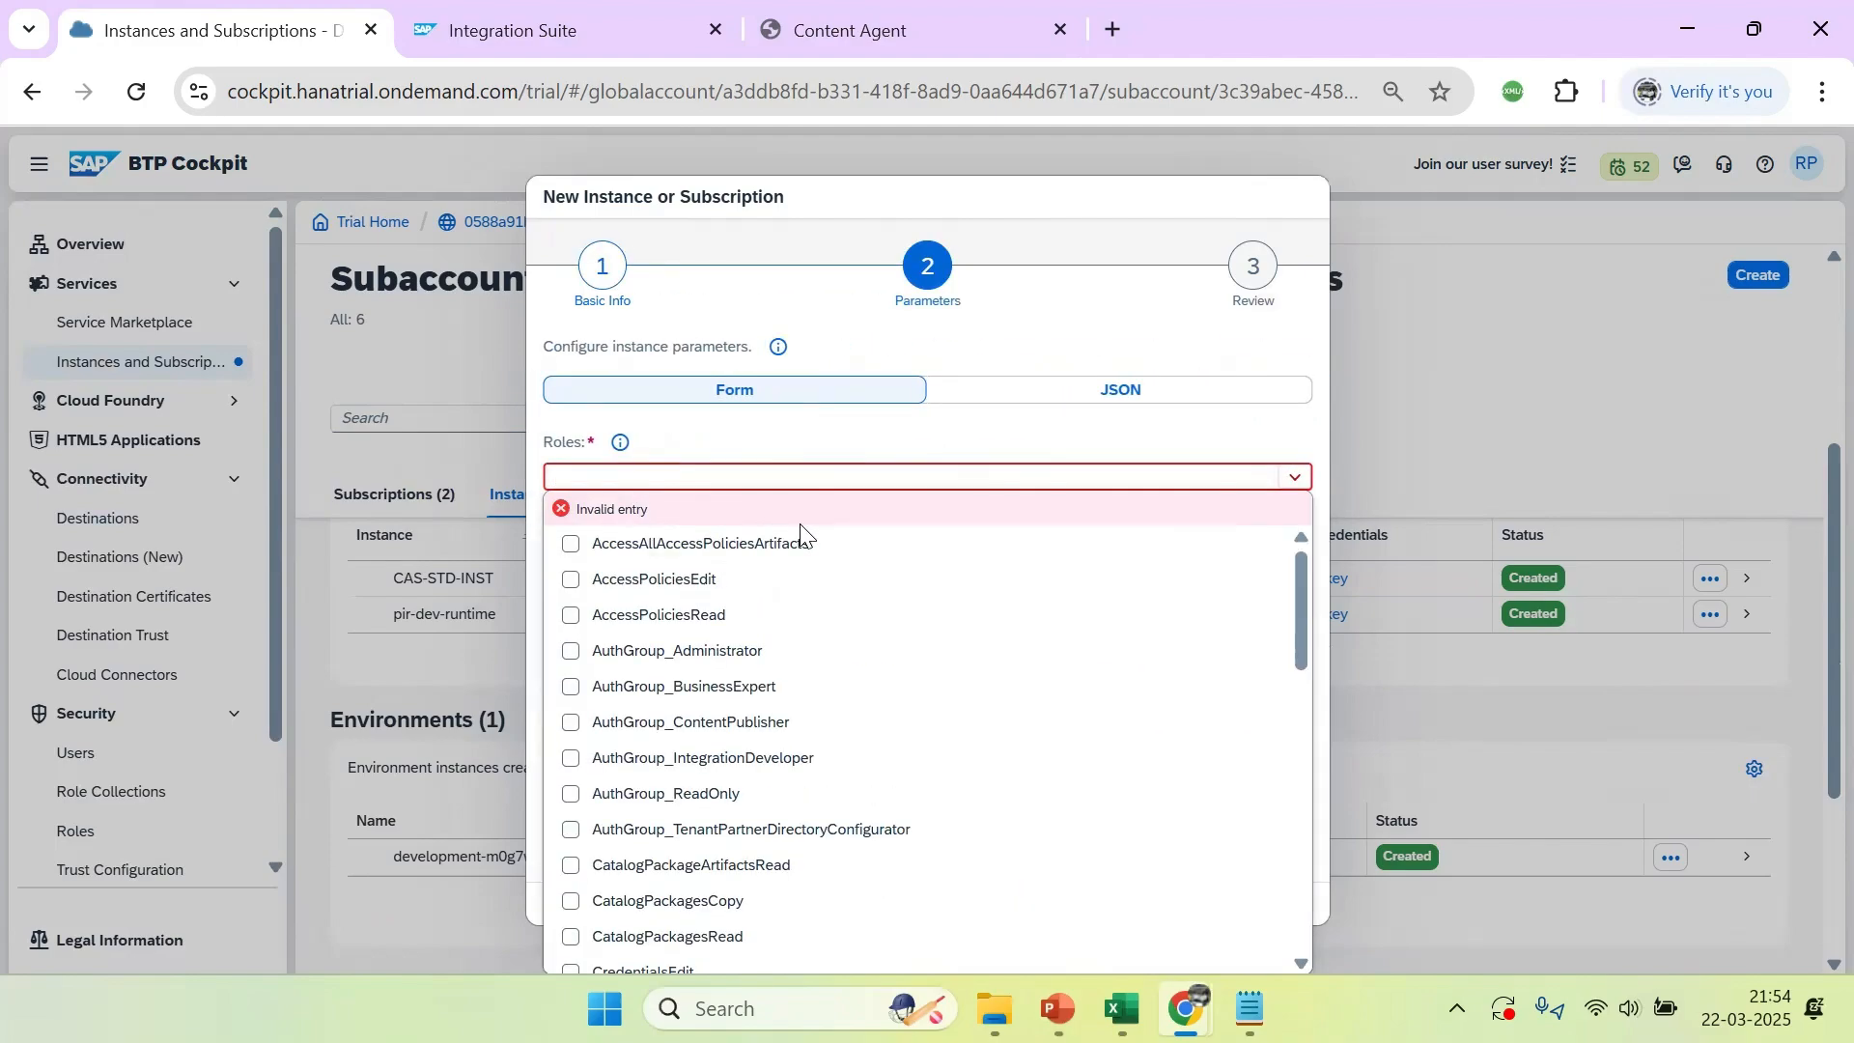
left_click(773, 539)
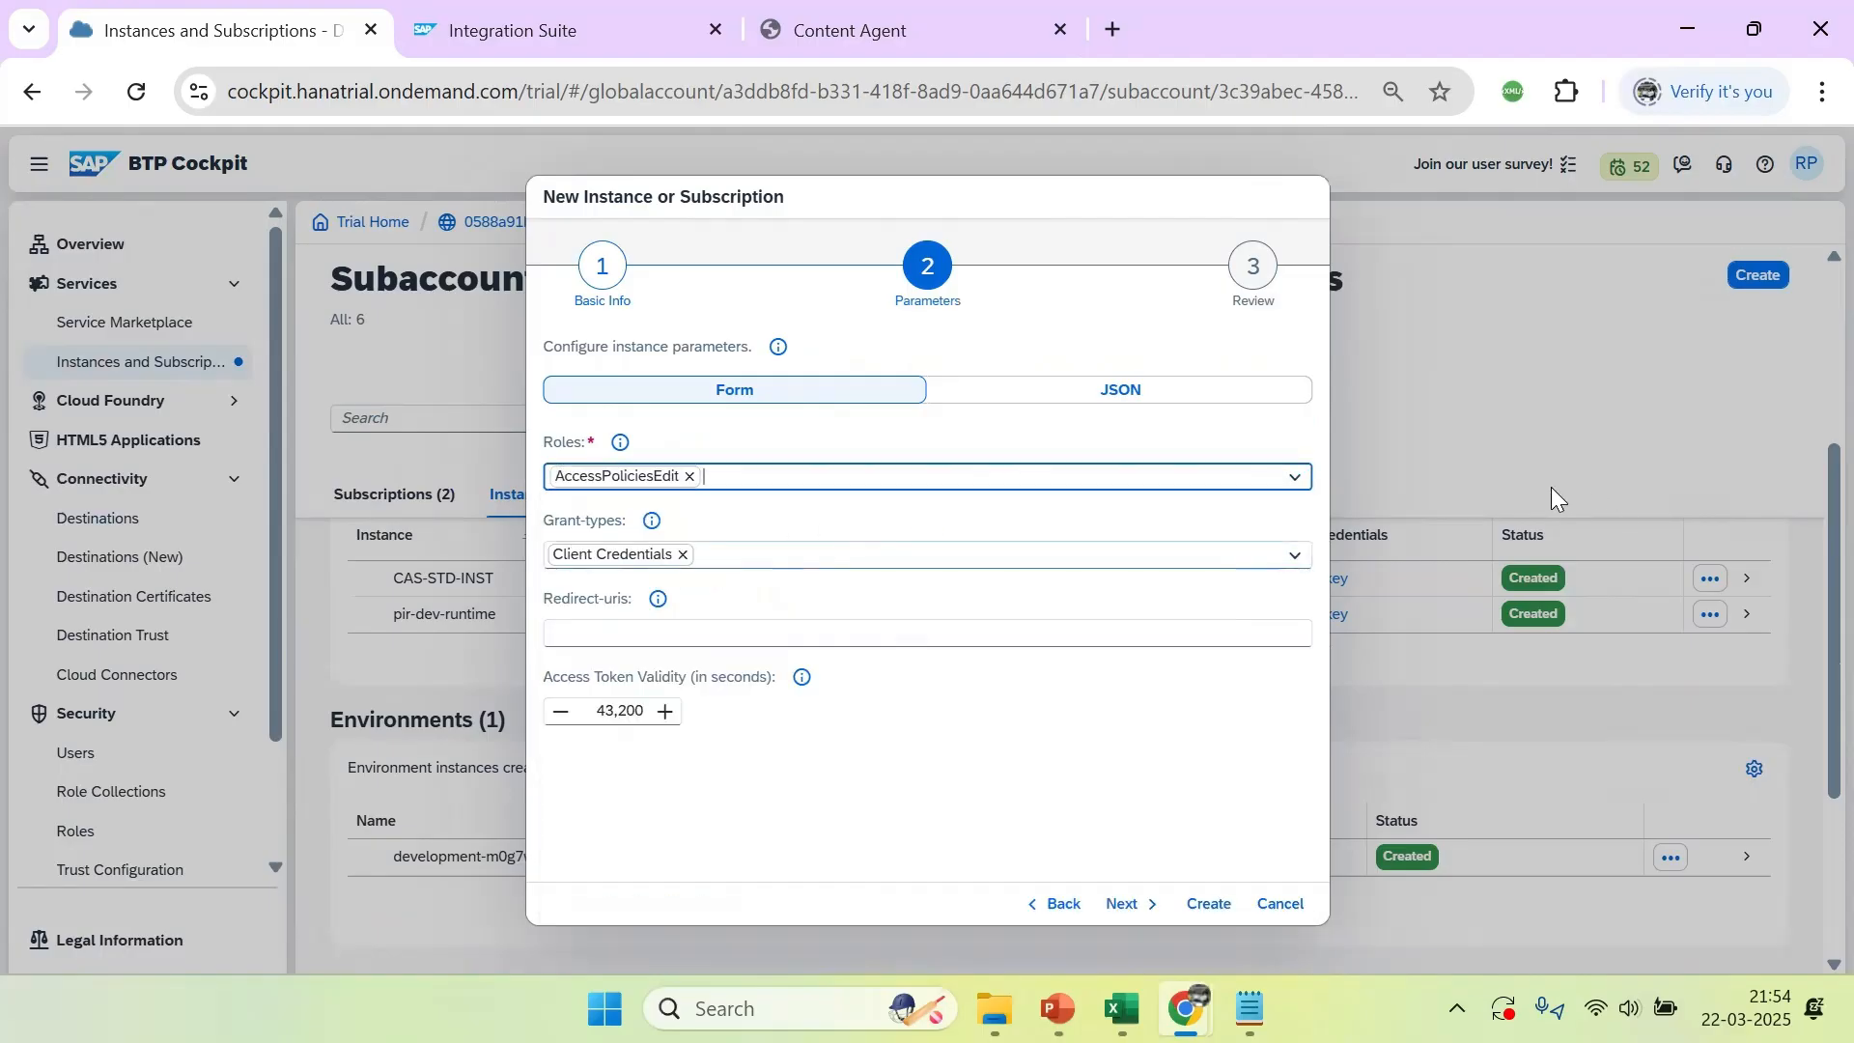
left_click(1295, 479)
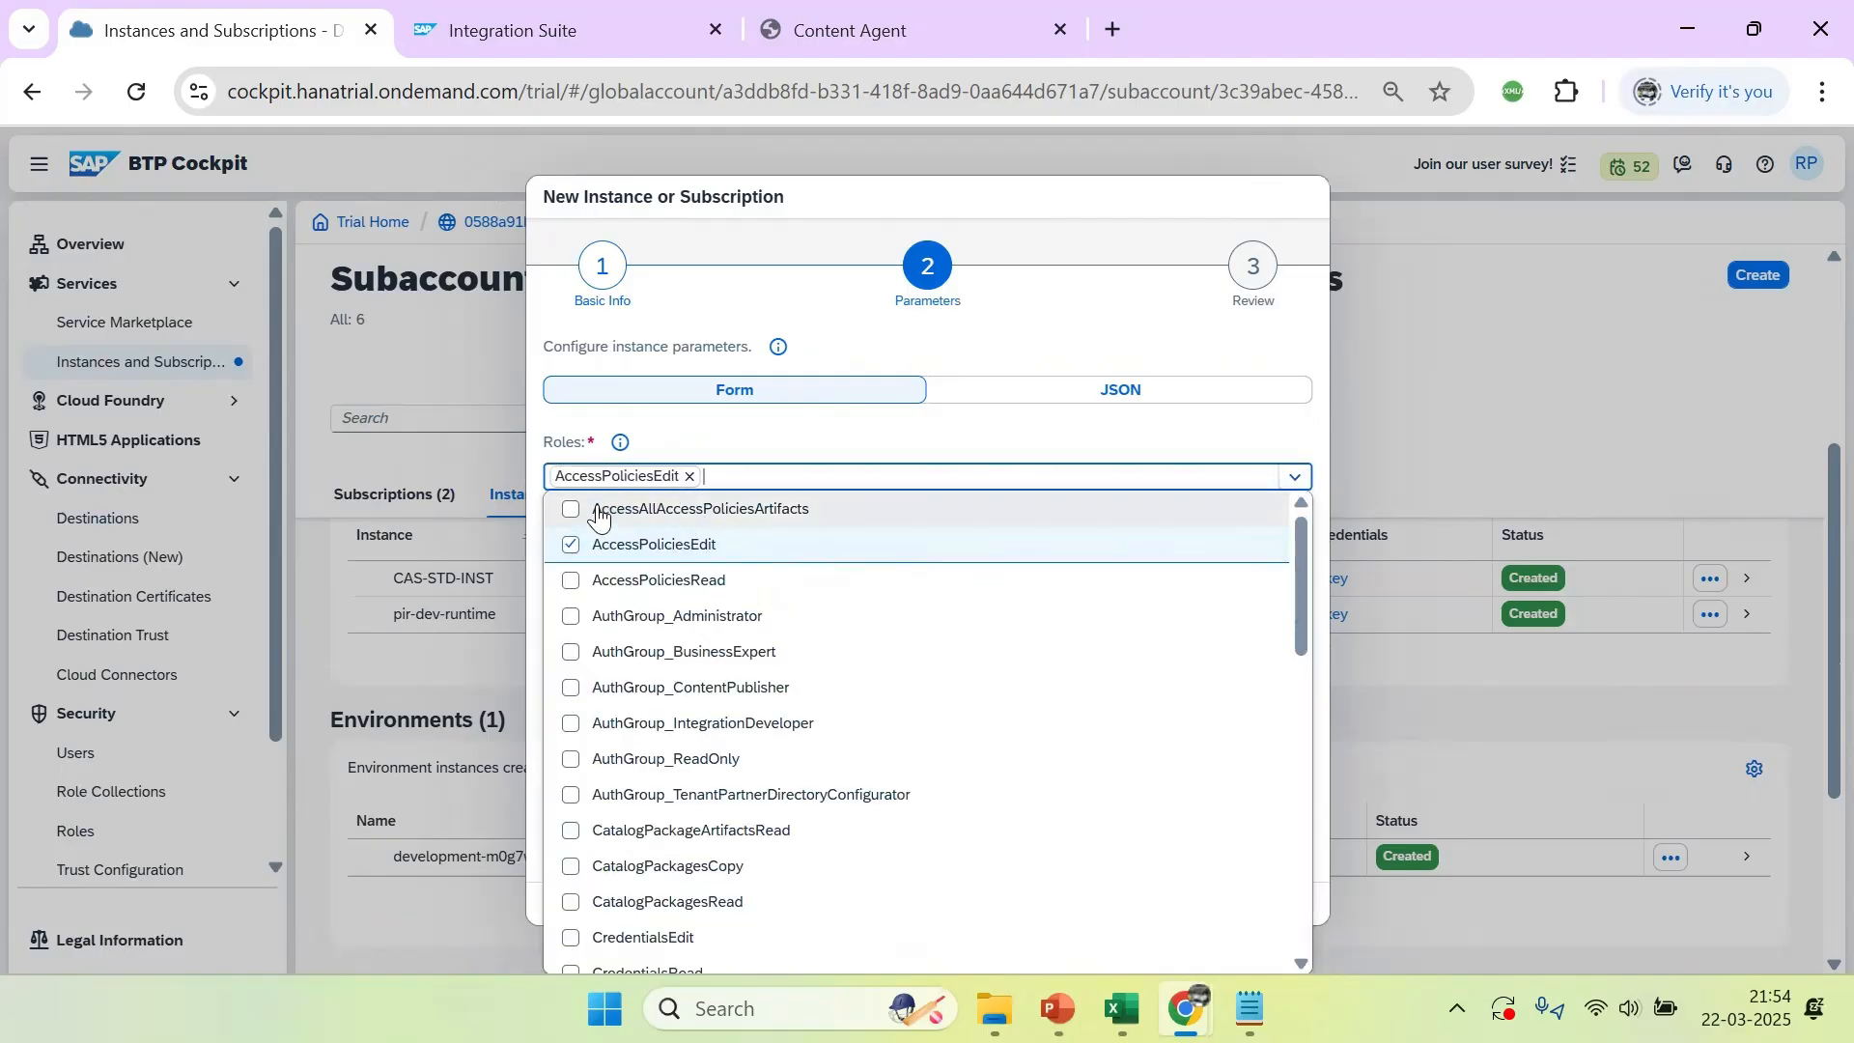
left_click(816, 512)
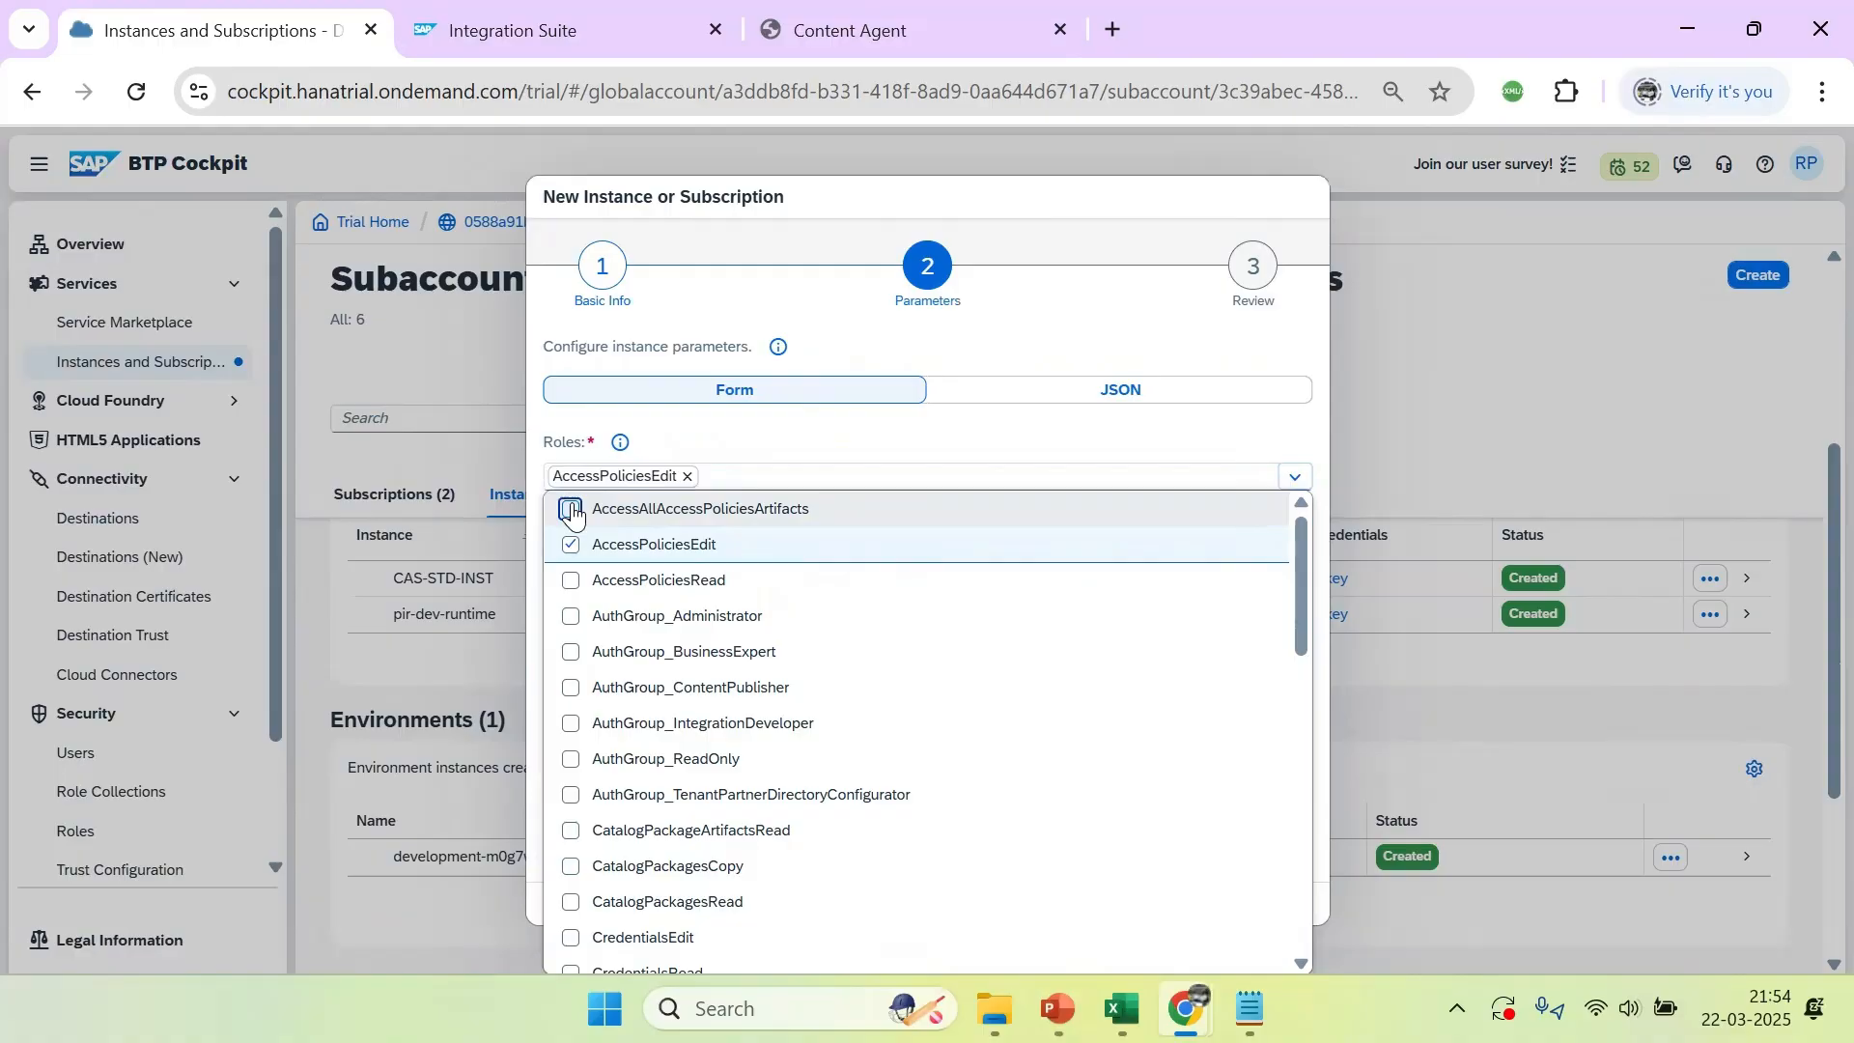
left_click(772, 541)
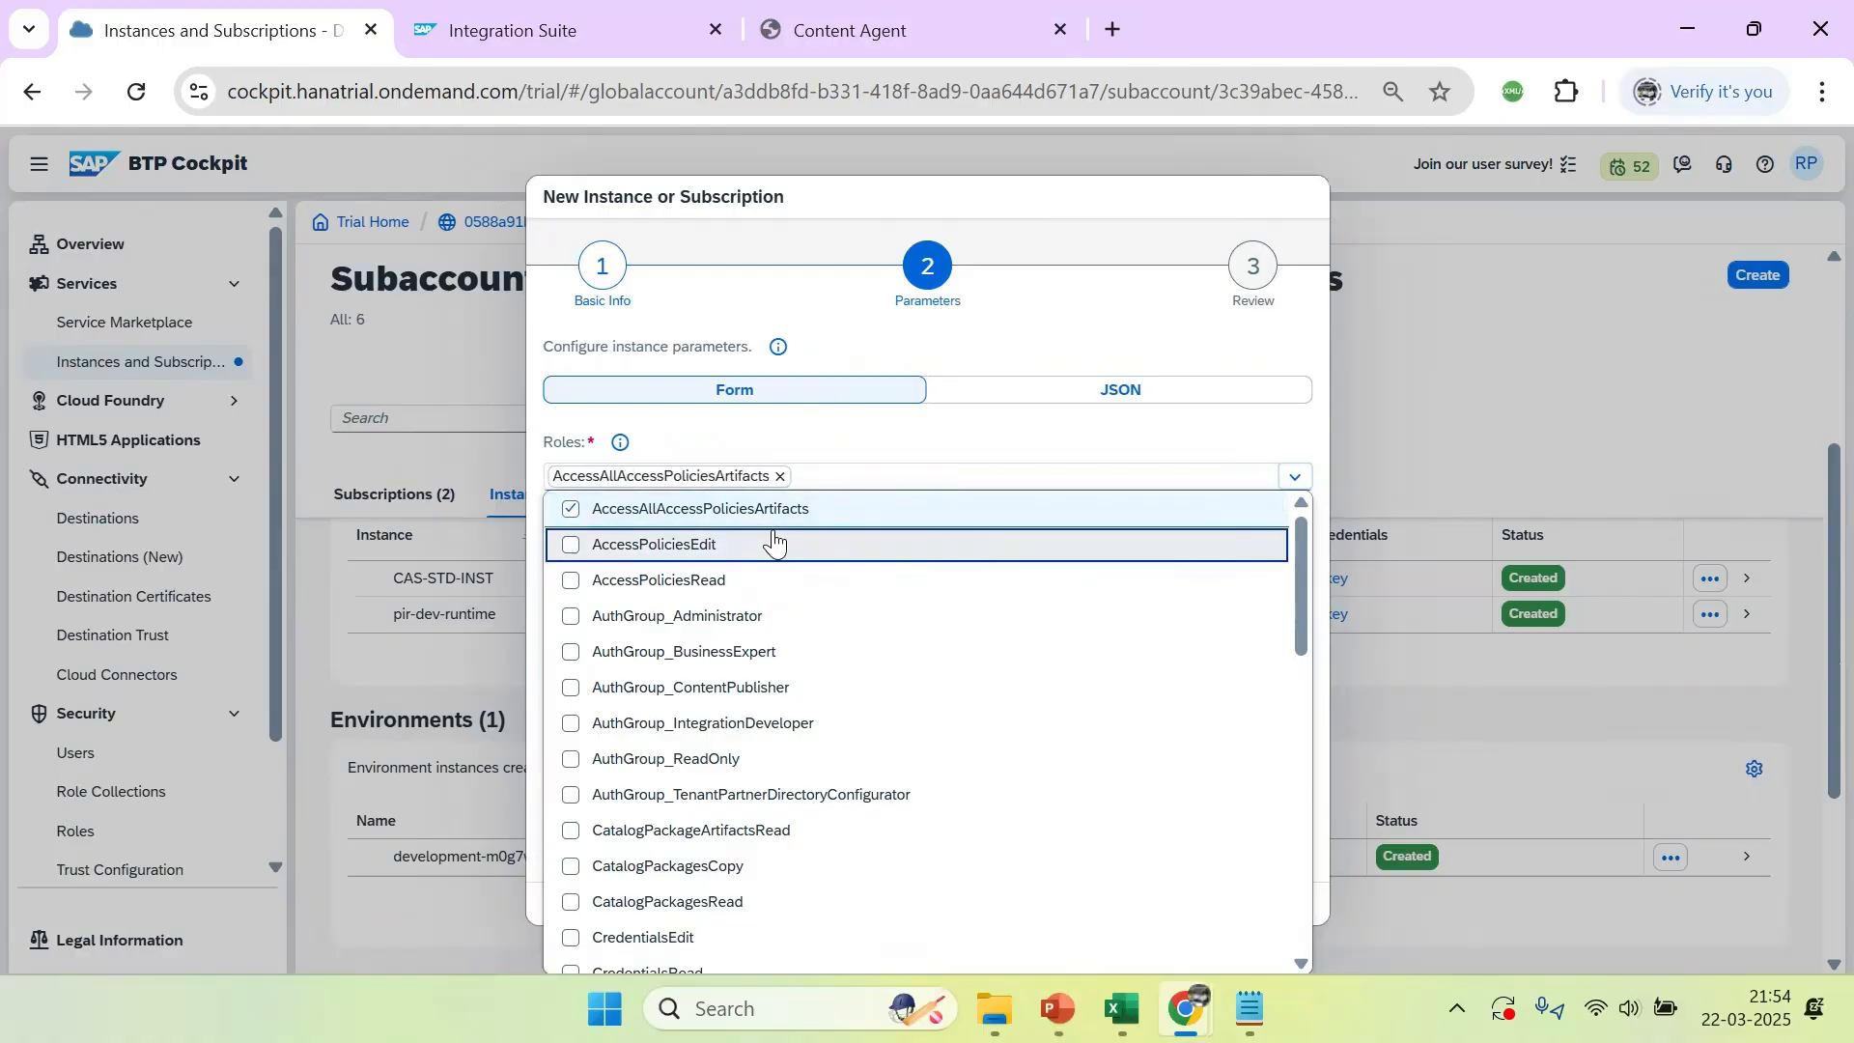
Select every role in the list from AccessPoliciesEdit through SecurityMaterialEdit
left_click(775, 544)
key("space")
key("Down")
key("space")
key("Down")
key("space")
key("Down")
key("space")
key("Down")
key("space")
key("Down")
key("Down")
key("space")
key("Down")
key("Up")
key("Up")
key("space")
key("Down")
key("Down")
key("space")
key("Down")
key("space")
key("Down")
key("space")
key("Down")
key("space")
key("Down")
key("space")
key("Down")
key("space")
key("Down")
key("space")
key("Down")
key("space")
key("Down")
key("space")
key("Down")
key("space")
key("Down")
key("space")
key("Down")
key("space")
key("Down")
key("space")
key("Down")
key("space")
key("Down")
key("space")
key("Down")
key("space")
key("Down")
key("space")
key("Down")
key("space")
key("Down")
key("space")
key("Down")
key("space")
key("Down")
key("space")
key("Down")
key("space")
key("Down")
key("space")
key("Down")
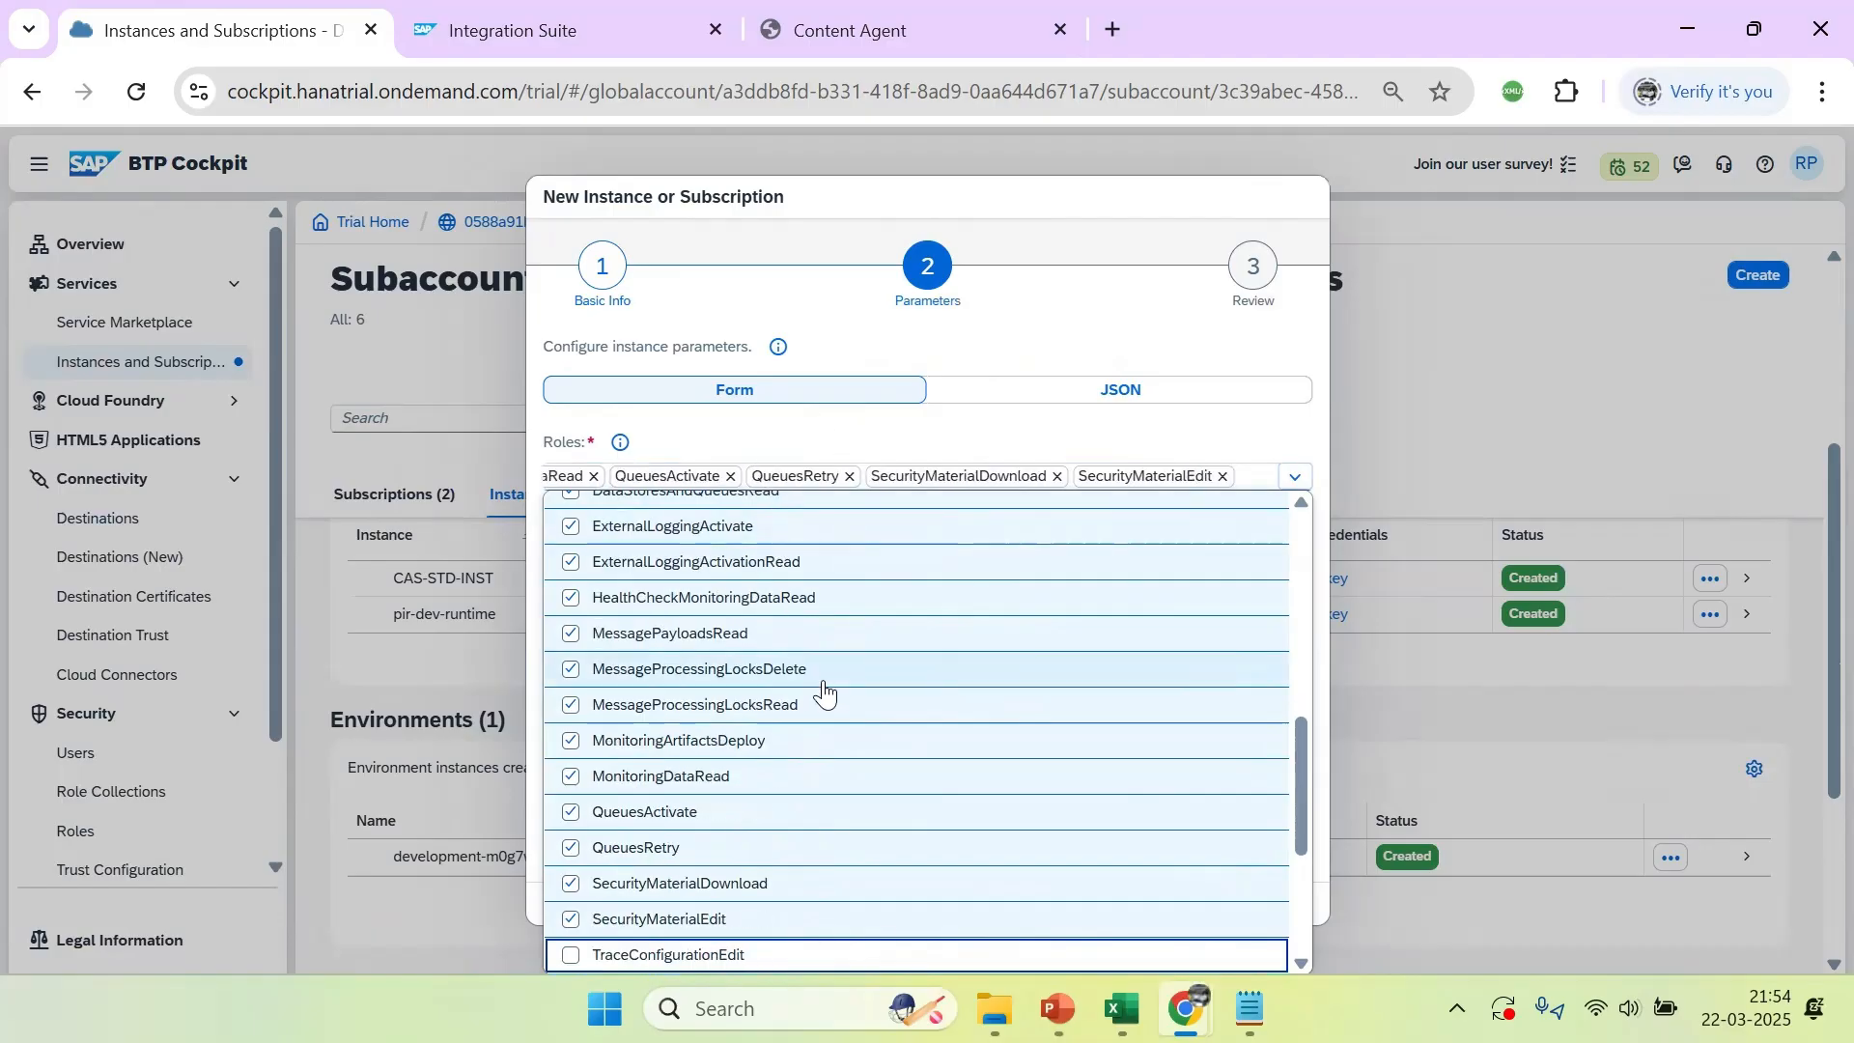
Select all remaining roles from TraceConfigurationEdit through WorkspacePackagesTransport, leaving SecurityArtifactTransport unselected
scroll(821, 693, "down", 2)
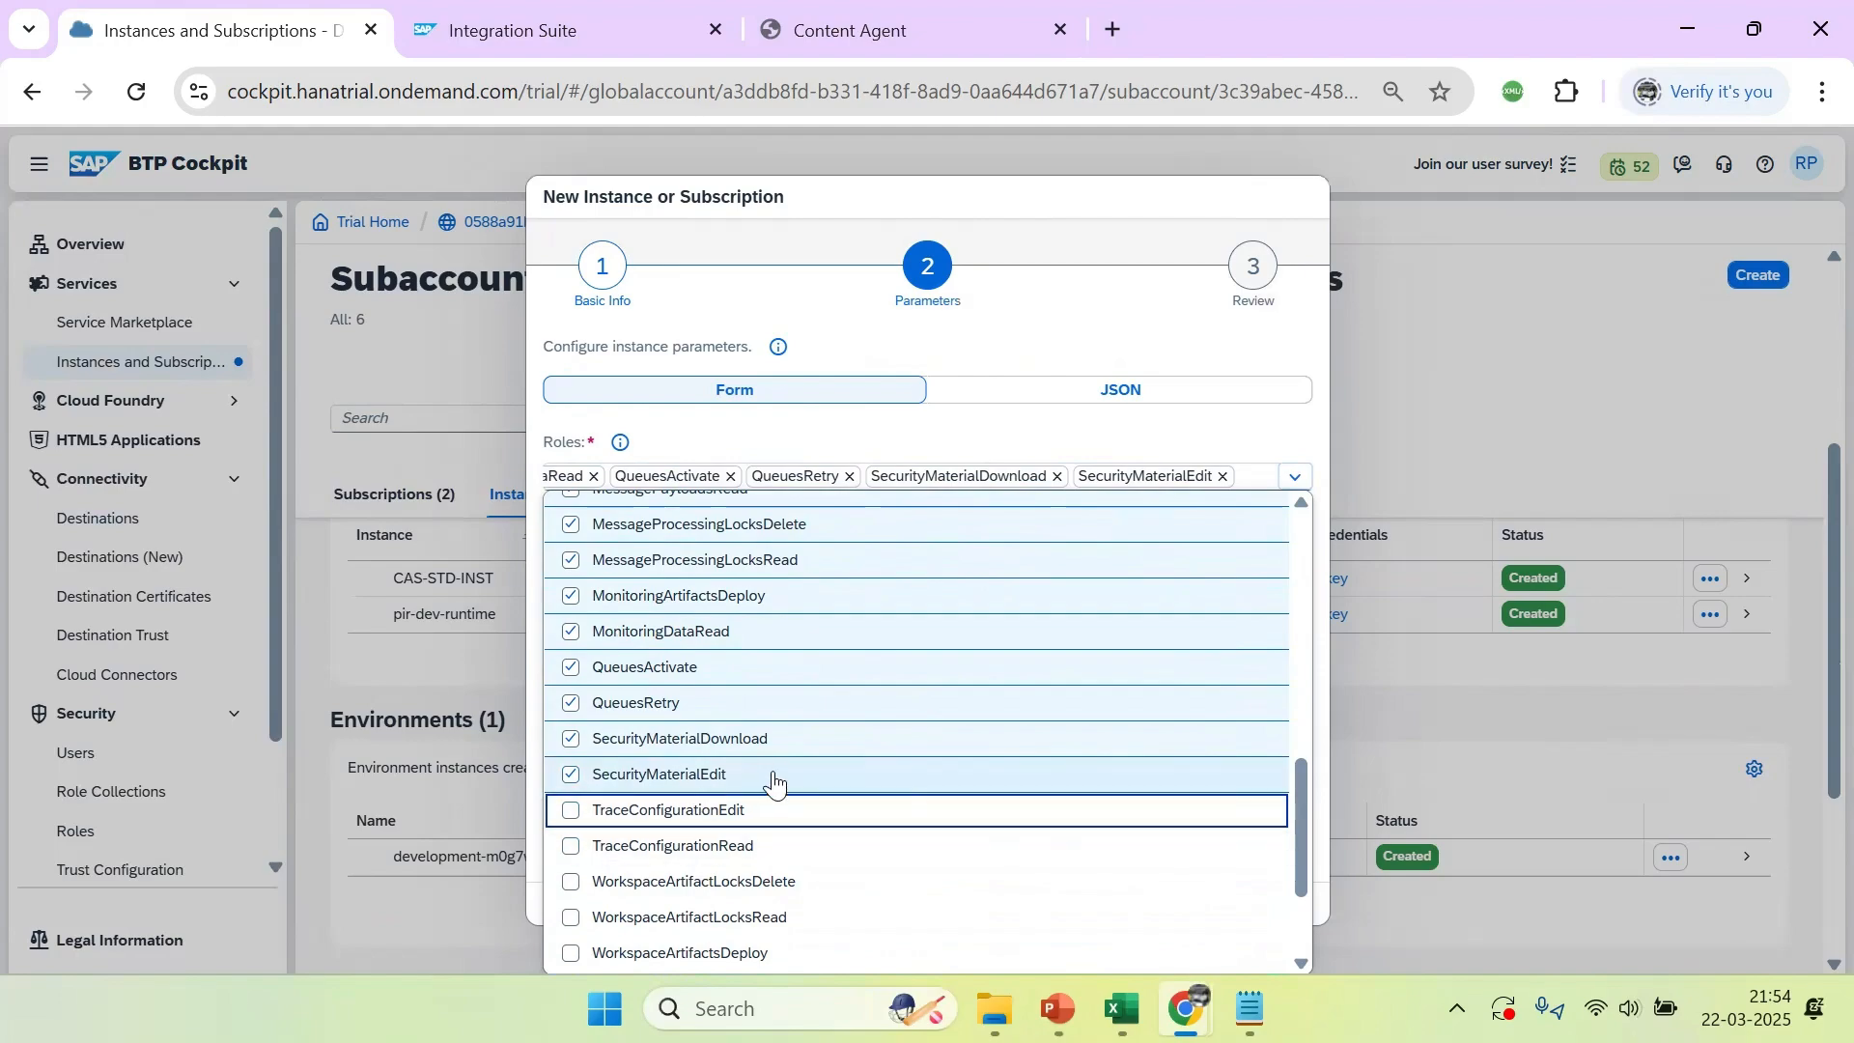
scroll(891, 741, "down", 2)
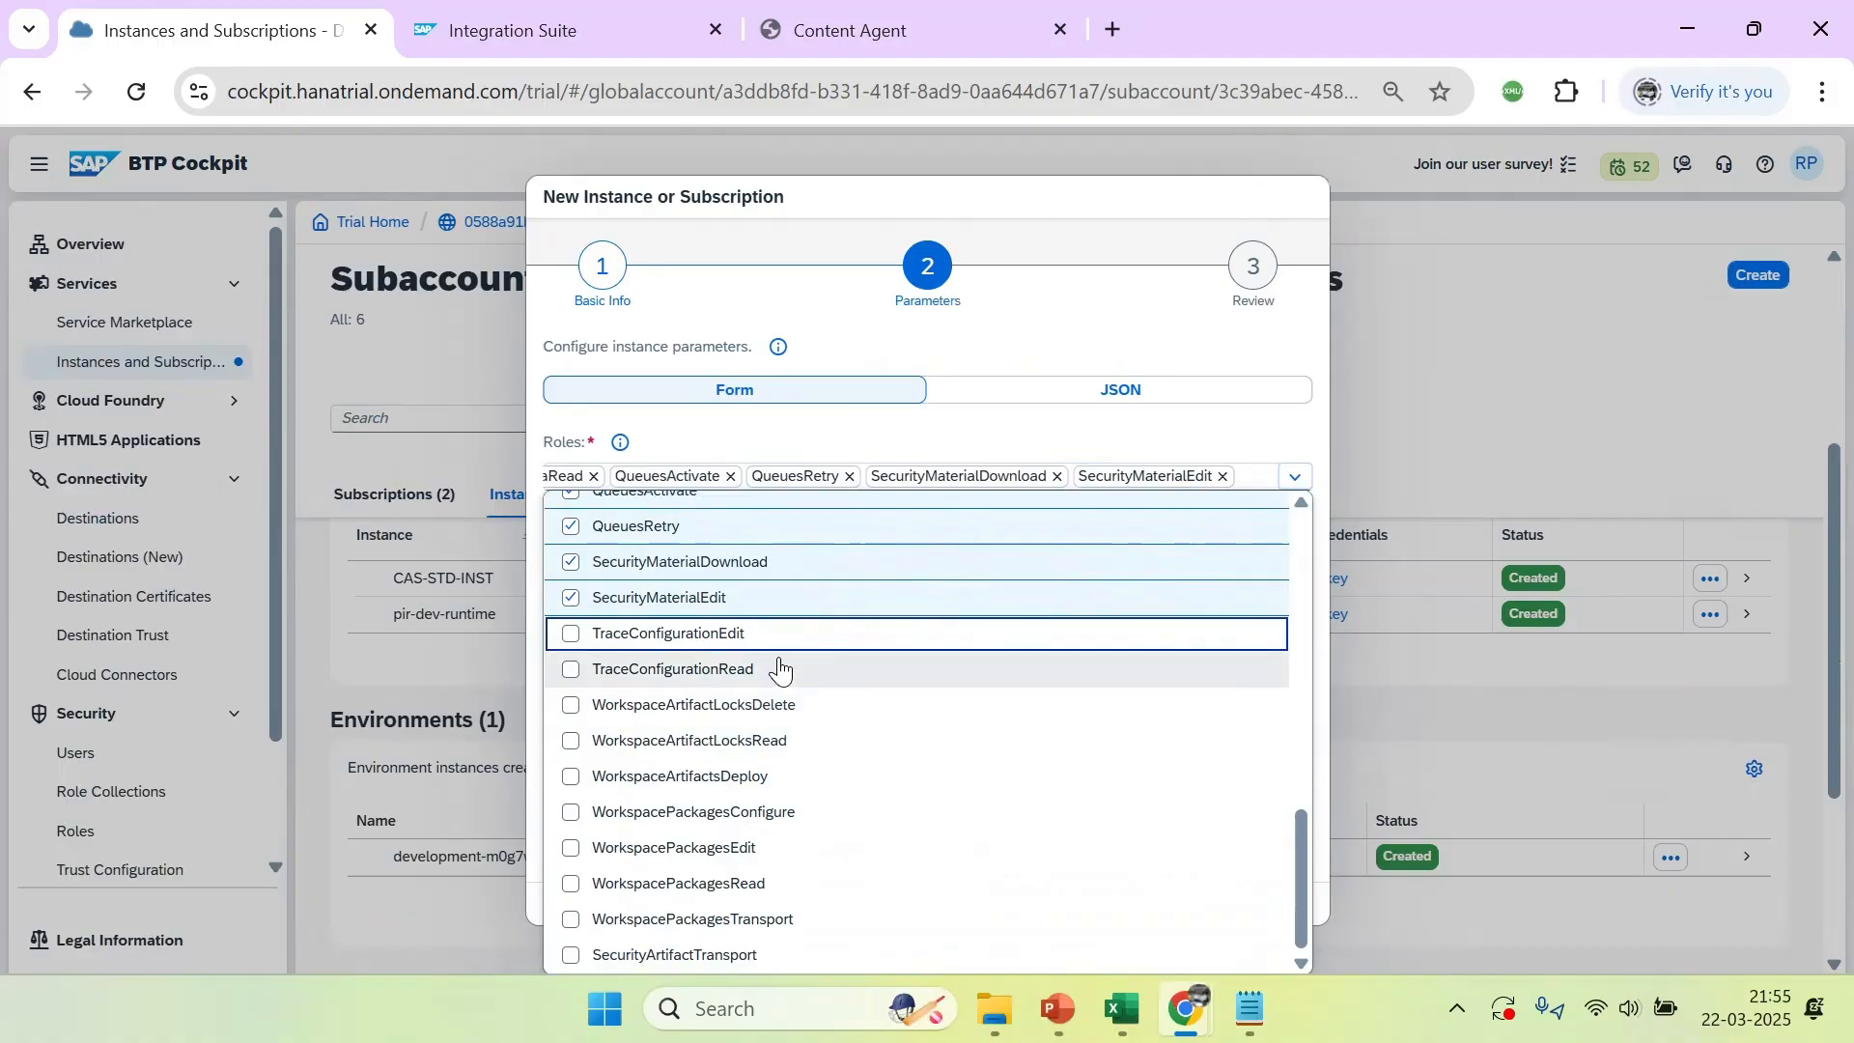
left_click(568, 922)
left_click(576, 890)
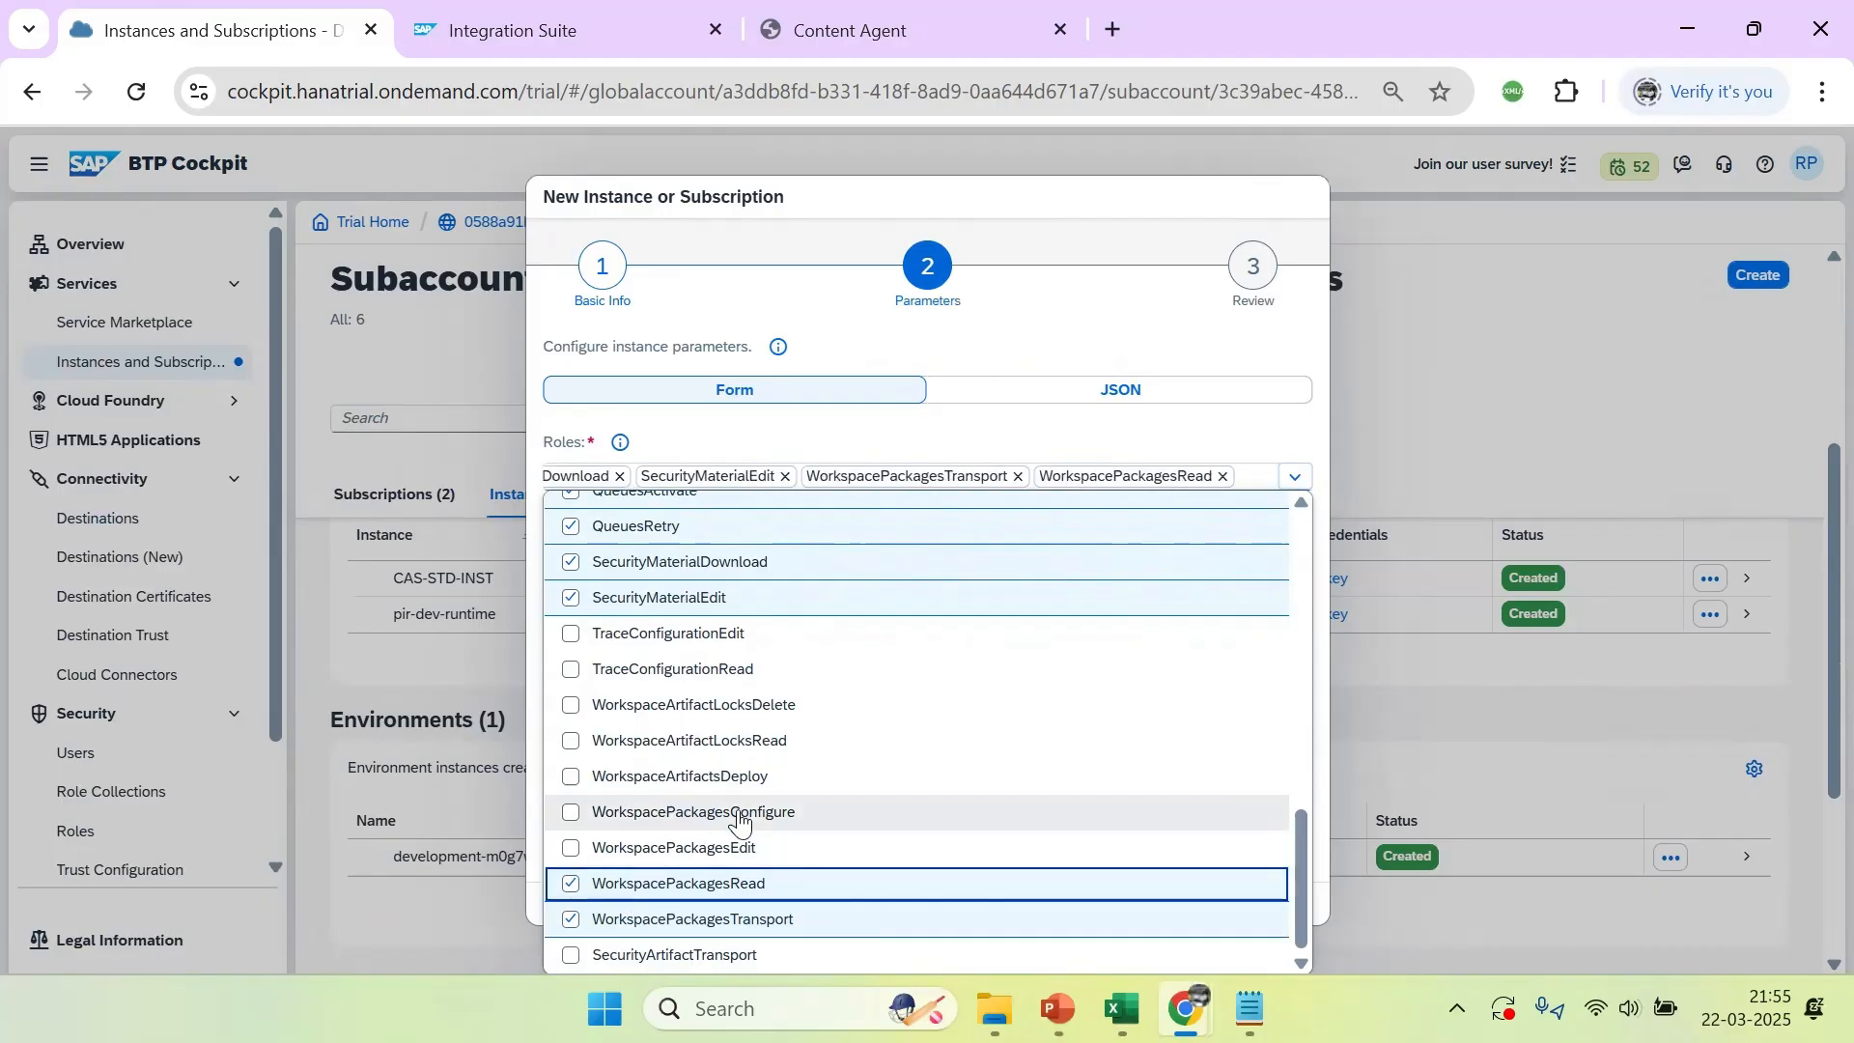
left_click(571, 849)
left_click(573, 814)
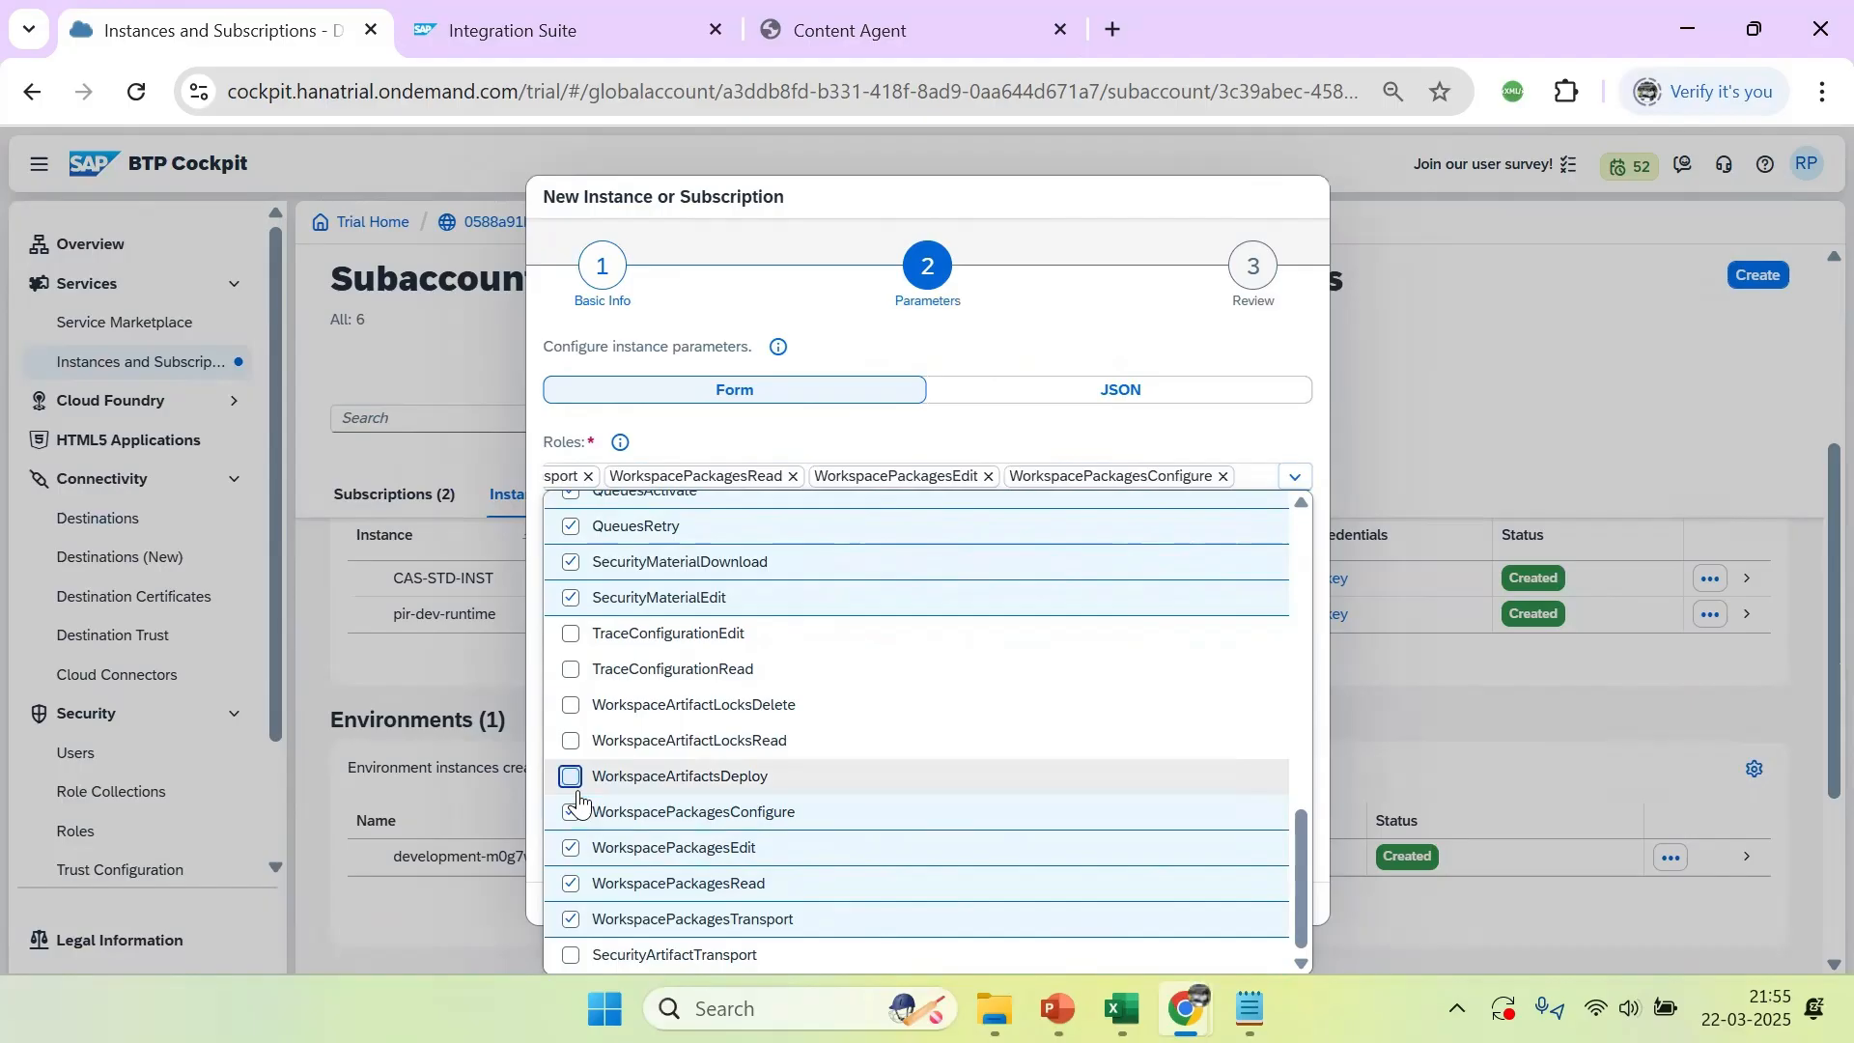
left_click(570, 778)
left_click(570, 742)
left_click(570, 707)
left_click(571, 670)
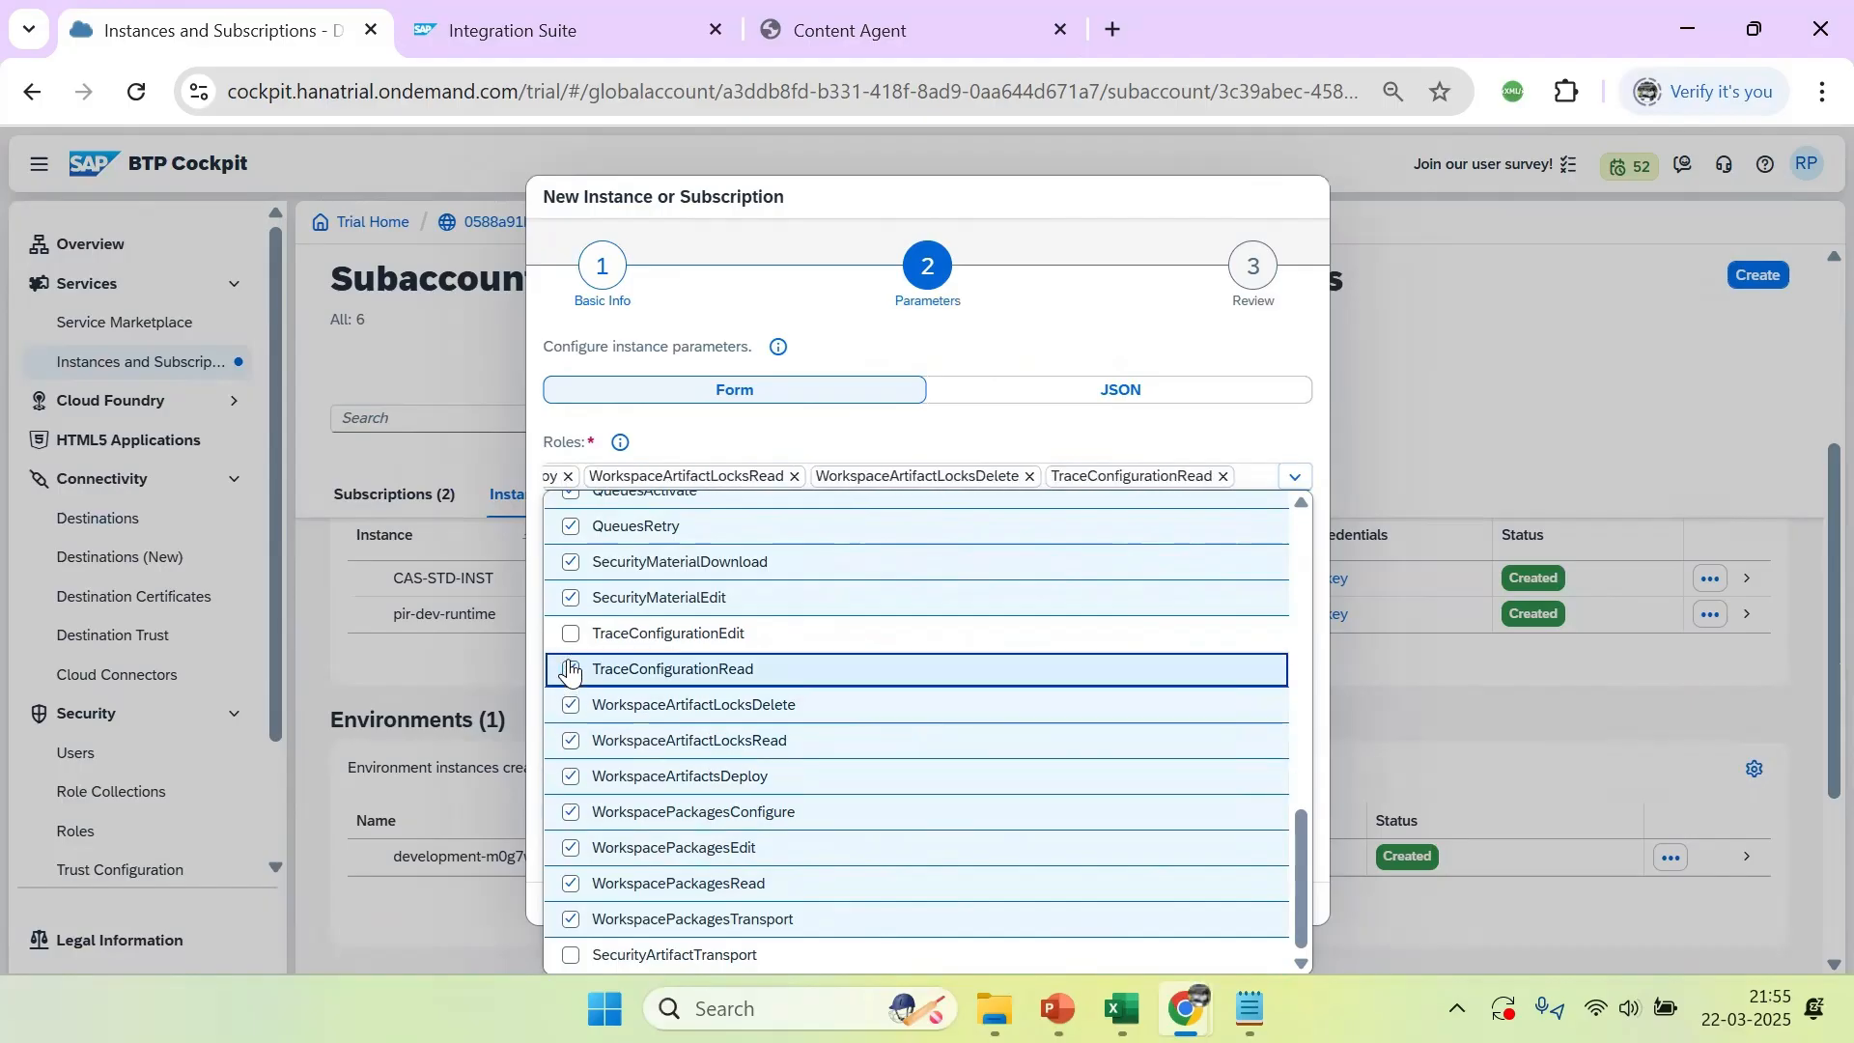
left_click(570, 633)
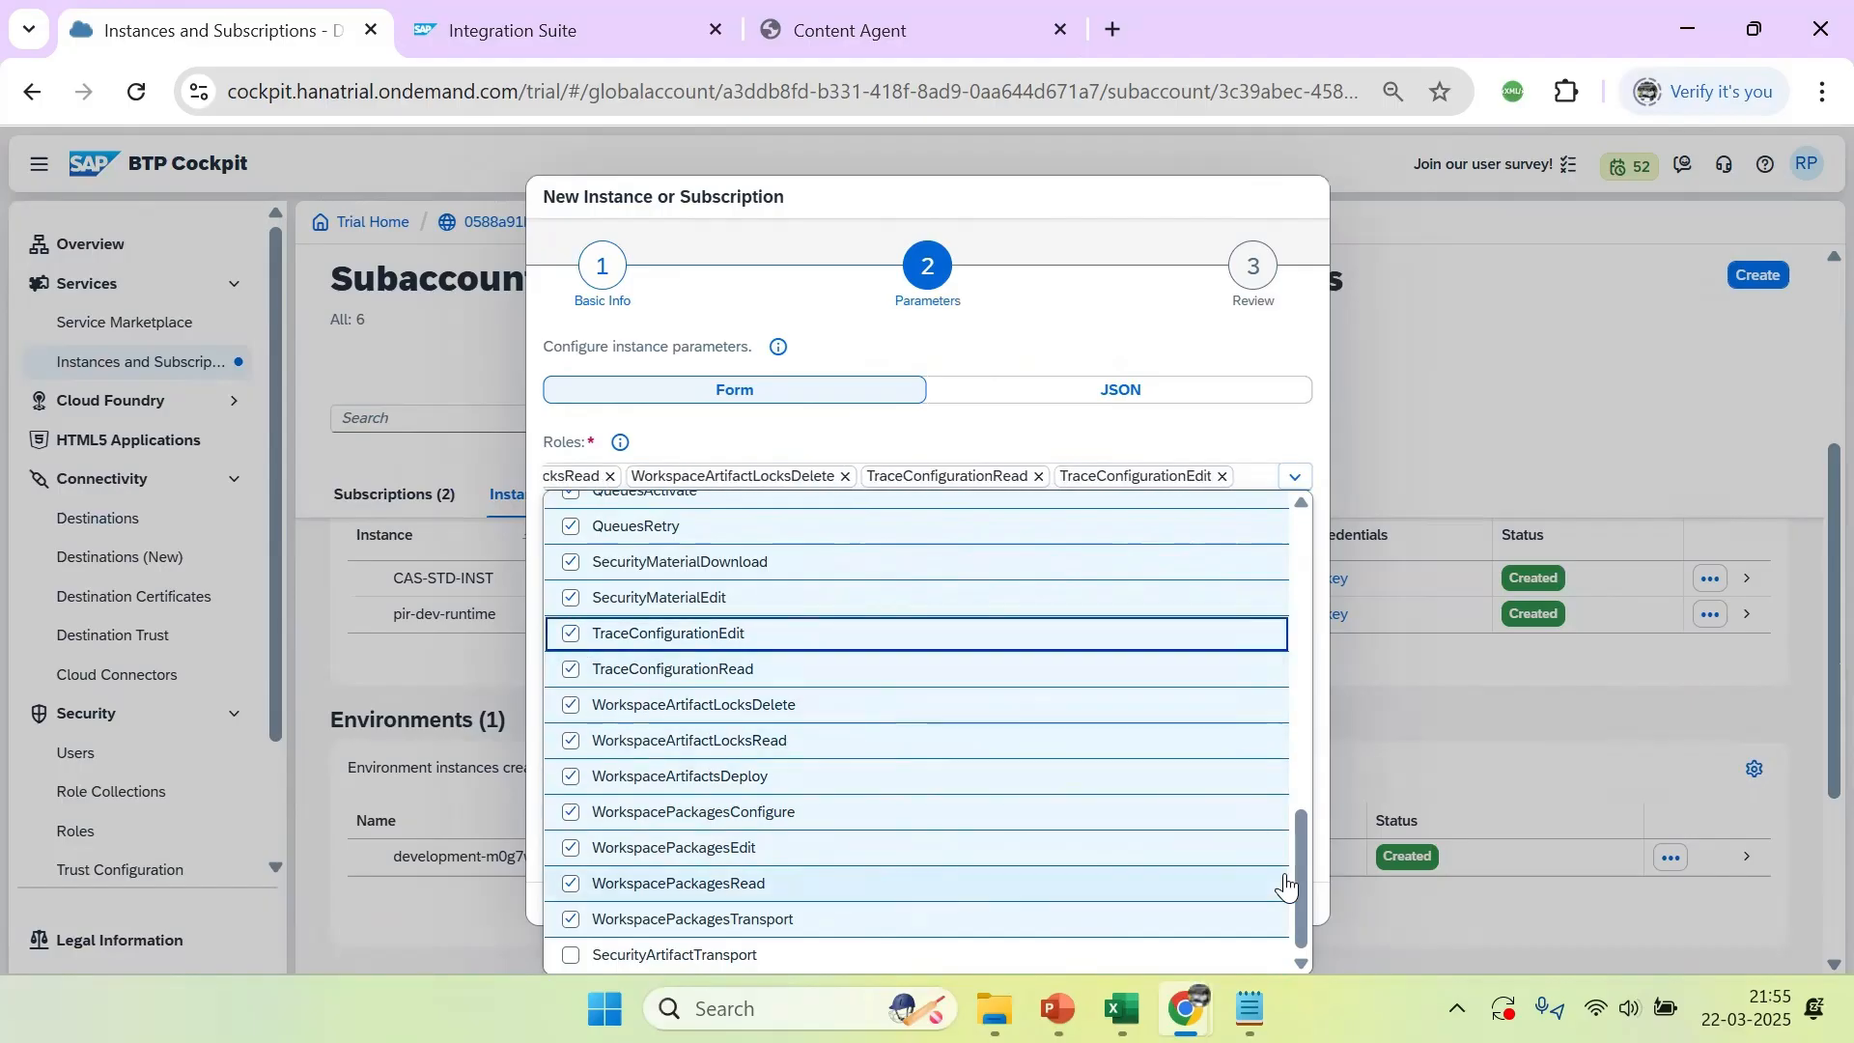
Close the role list, proceed to the review and create the api-instance in dev-space
left_click(1139, 346)
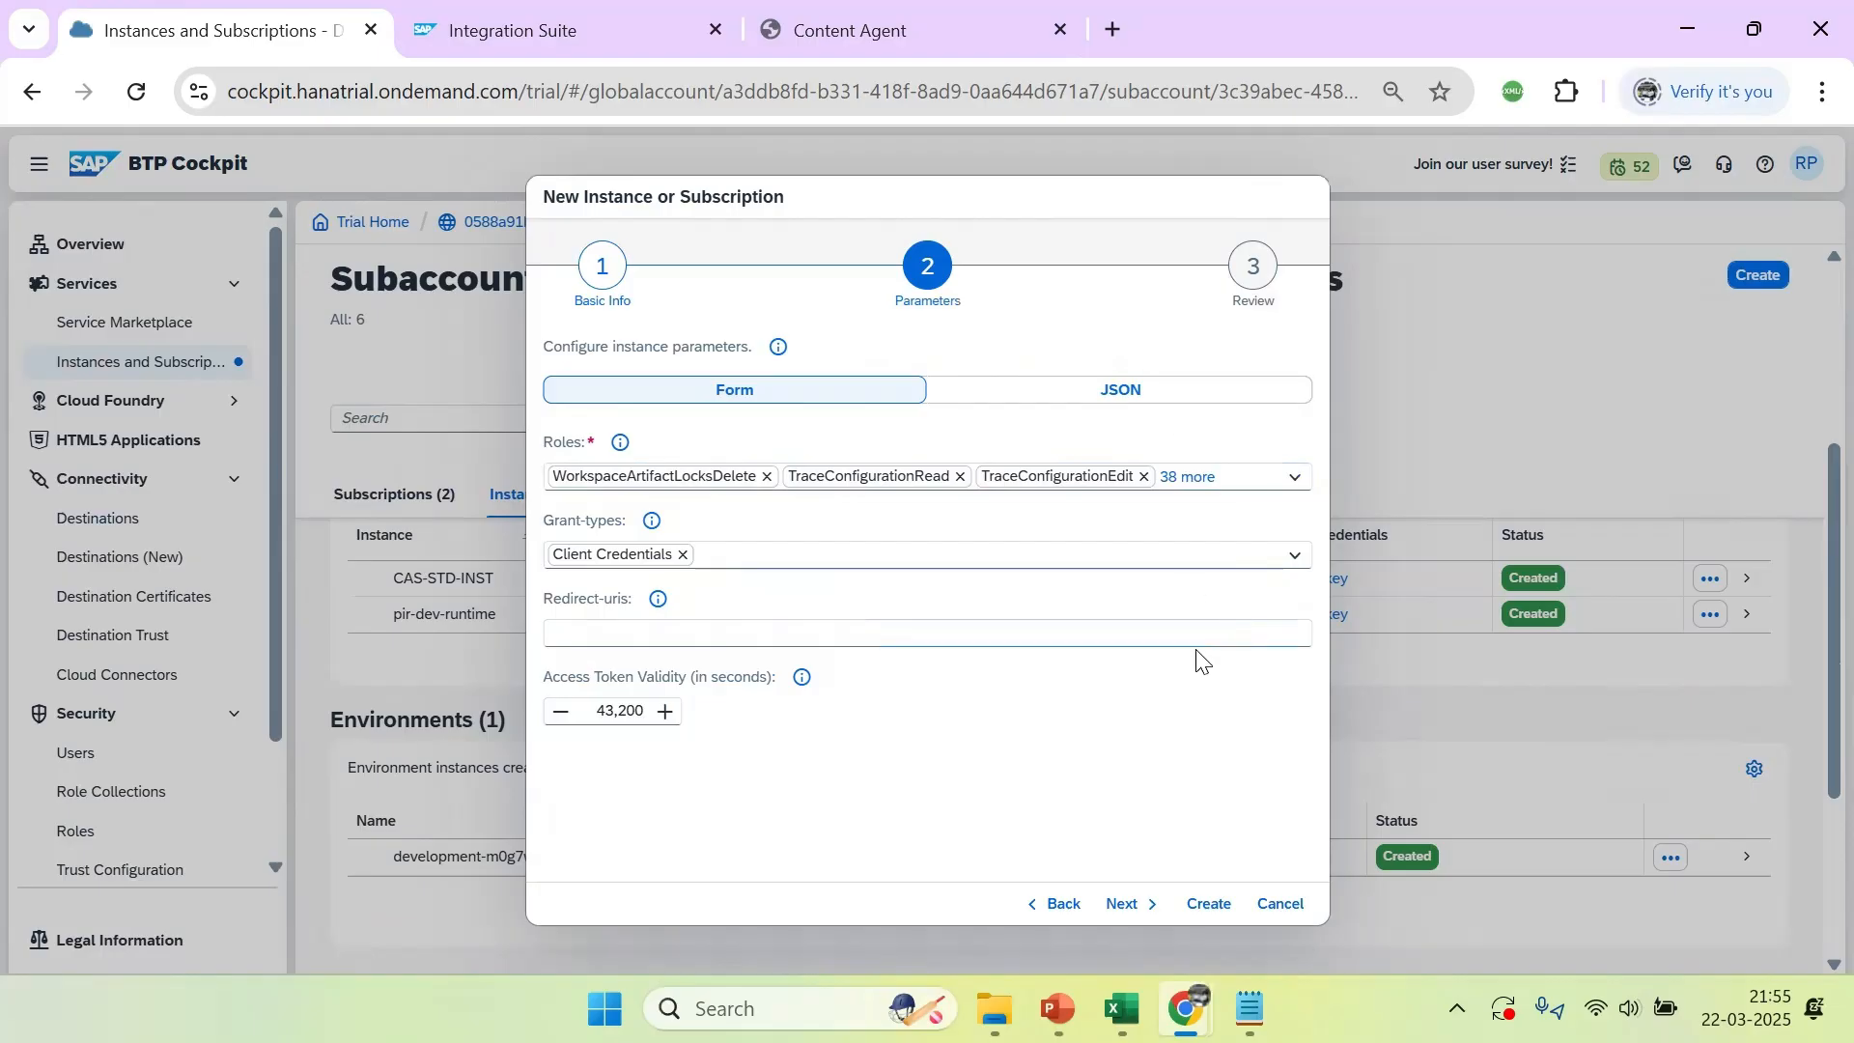
left_click(1120, 909)
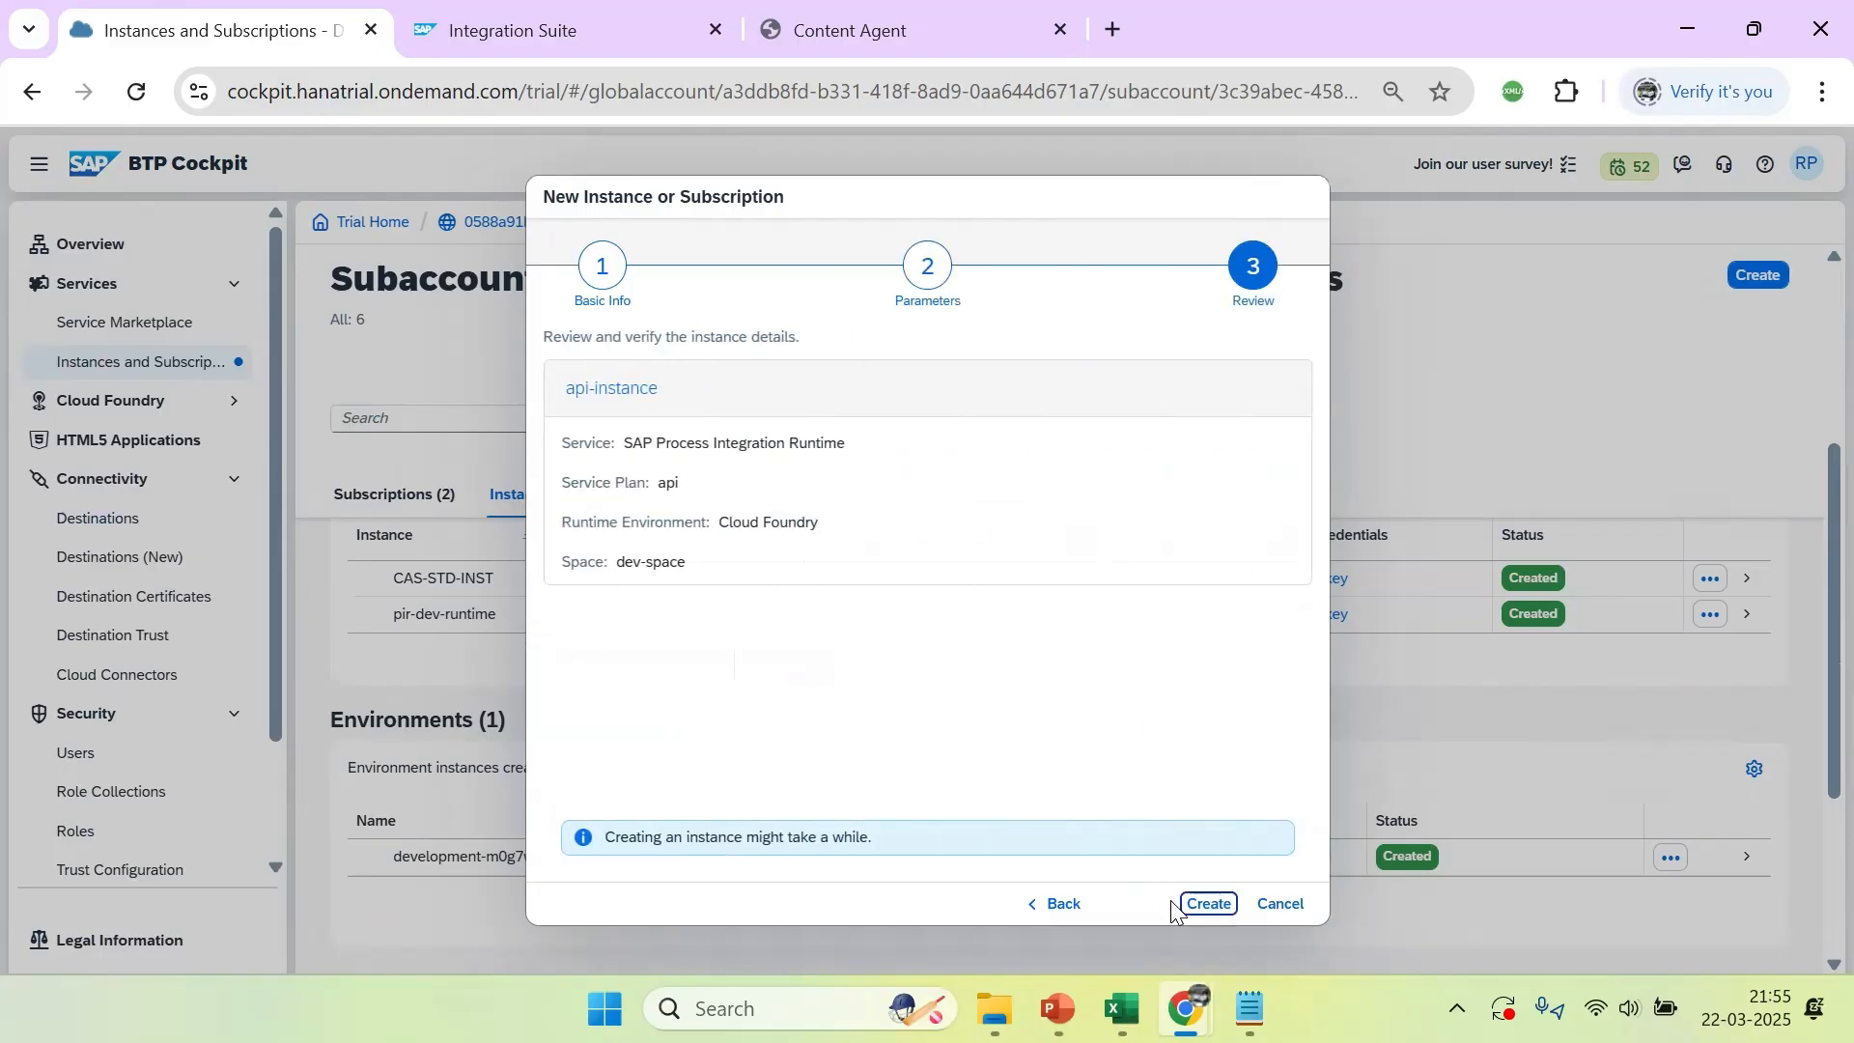
left_click(1203, 903)
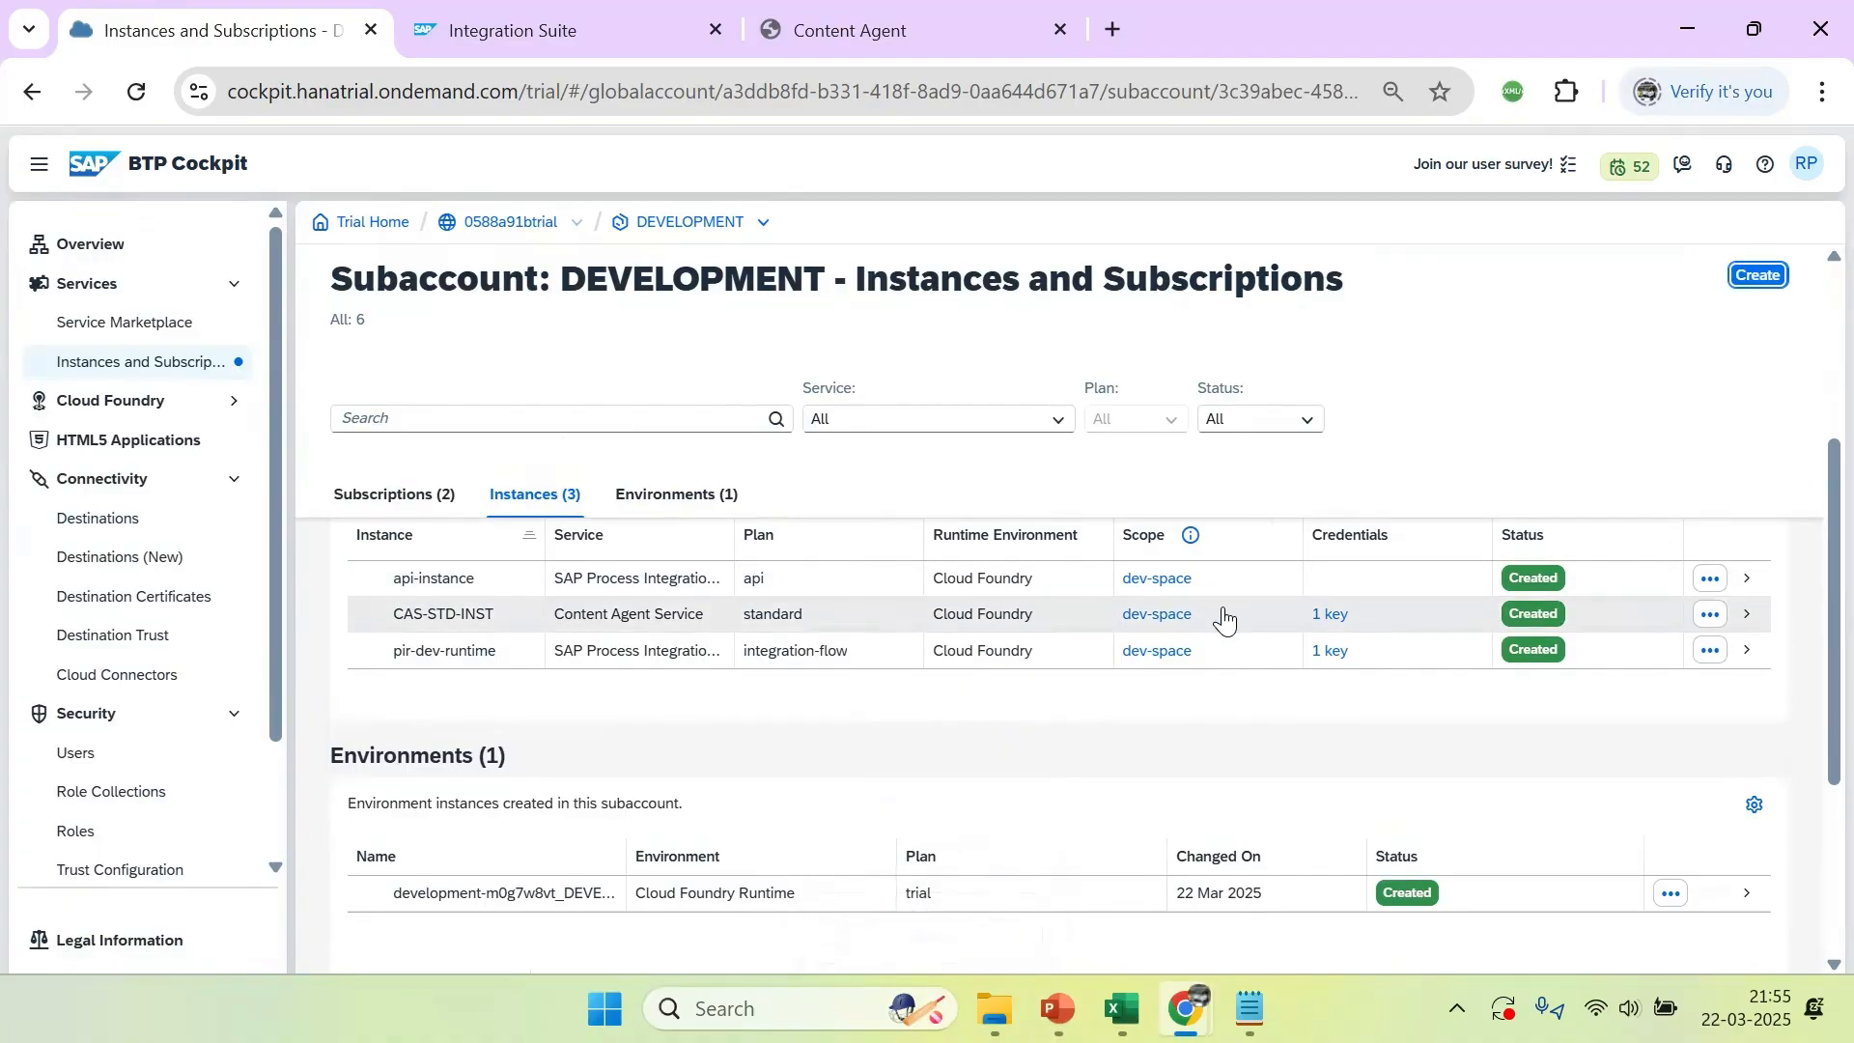
Create a service key named api_aservice_key for api-instance, keeping the ClientId/Secret key type
left_click(1704, 578)
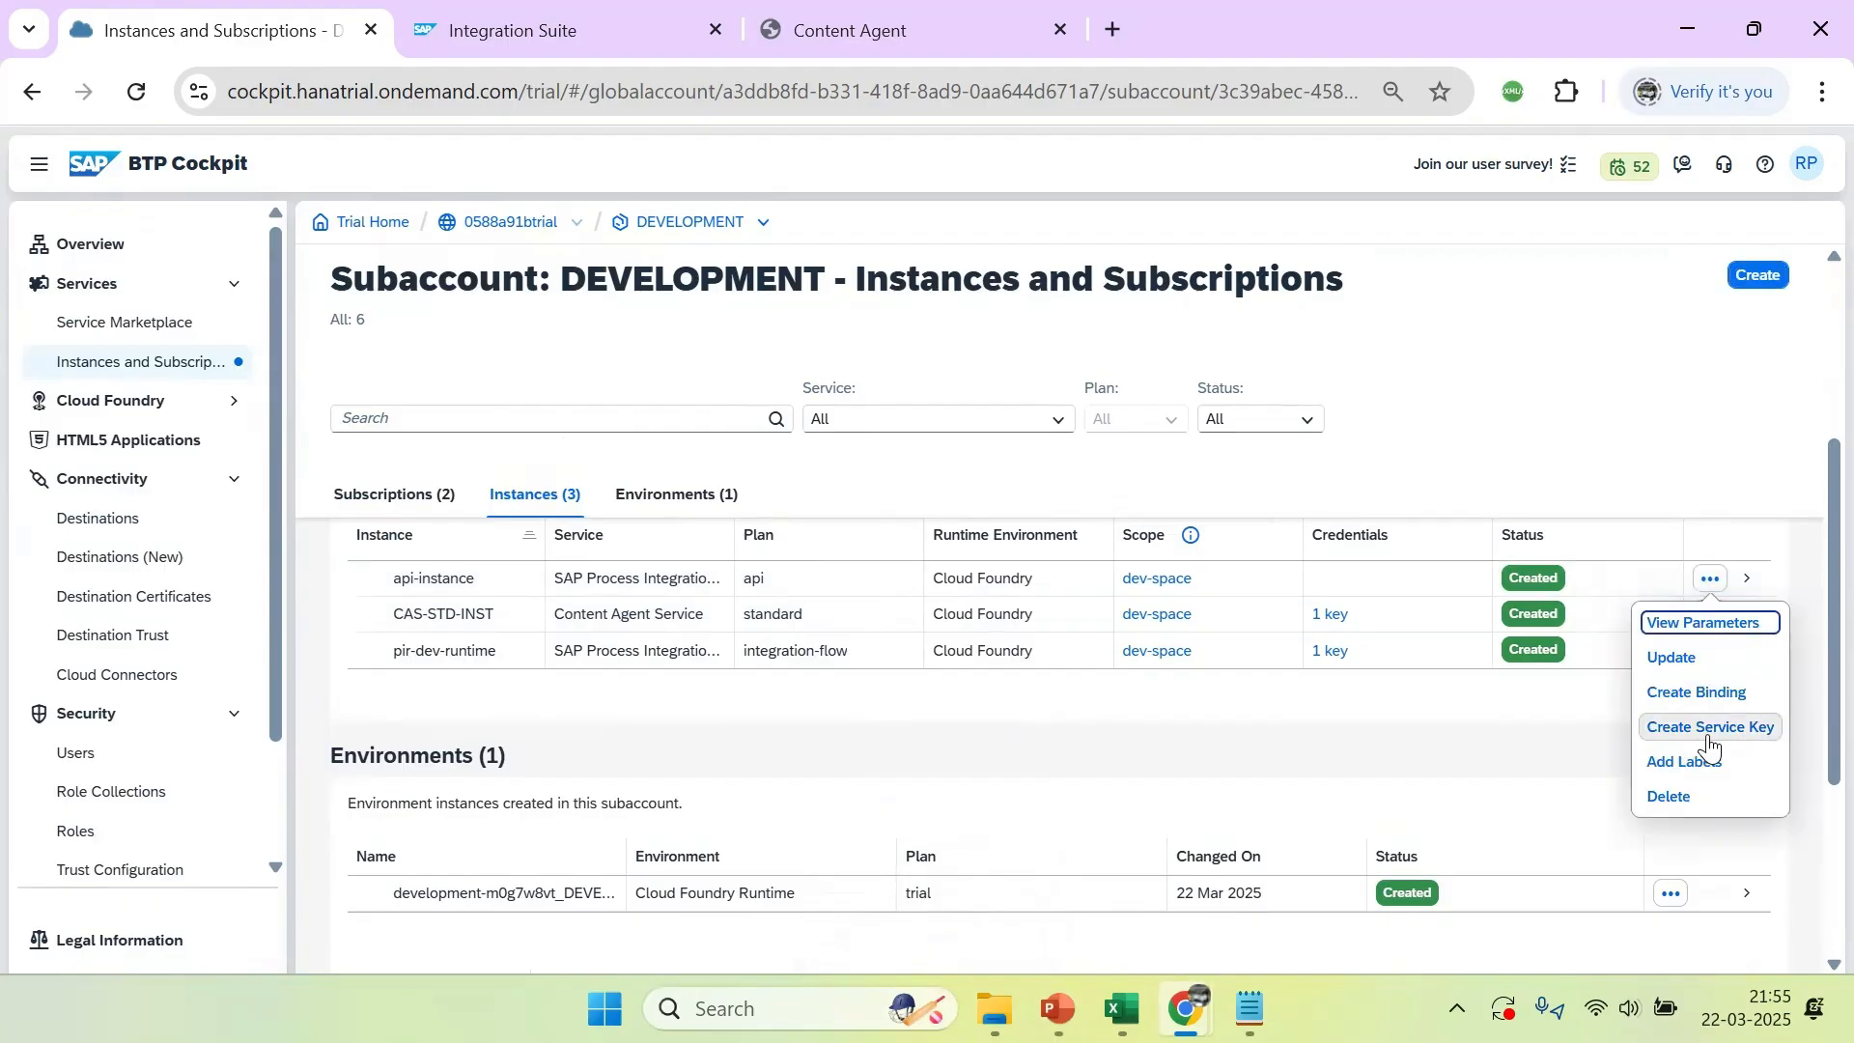
left_click(1710, 728)
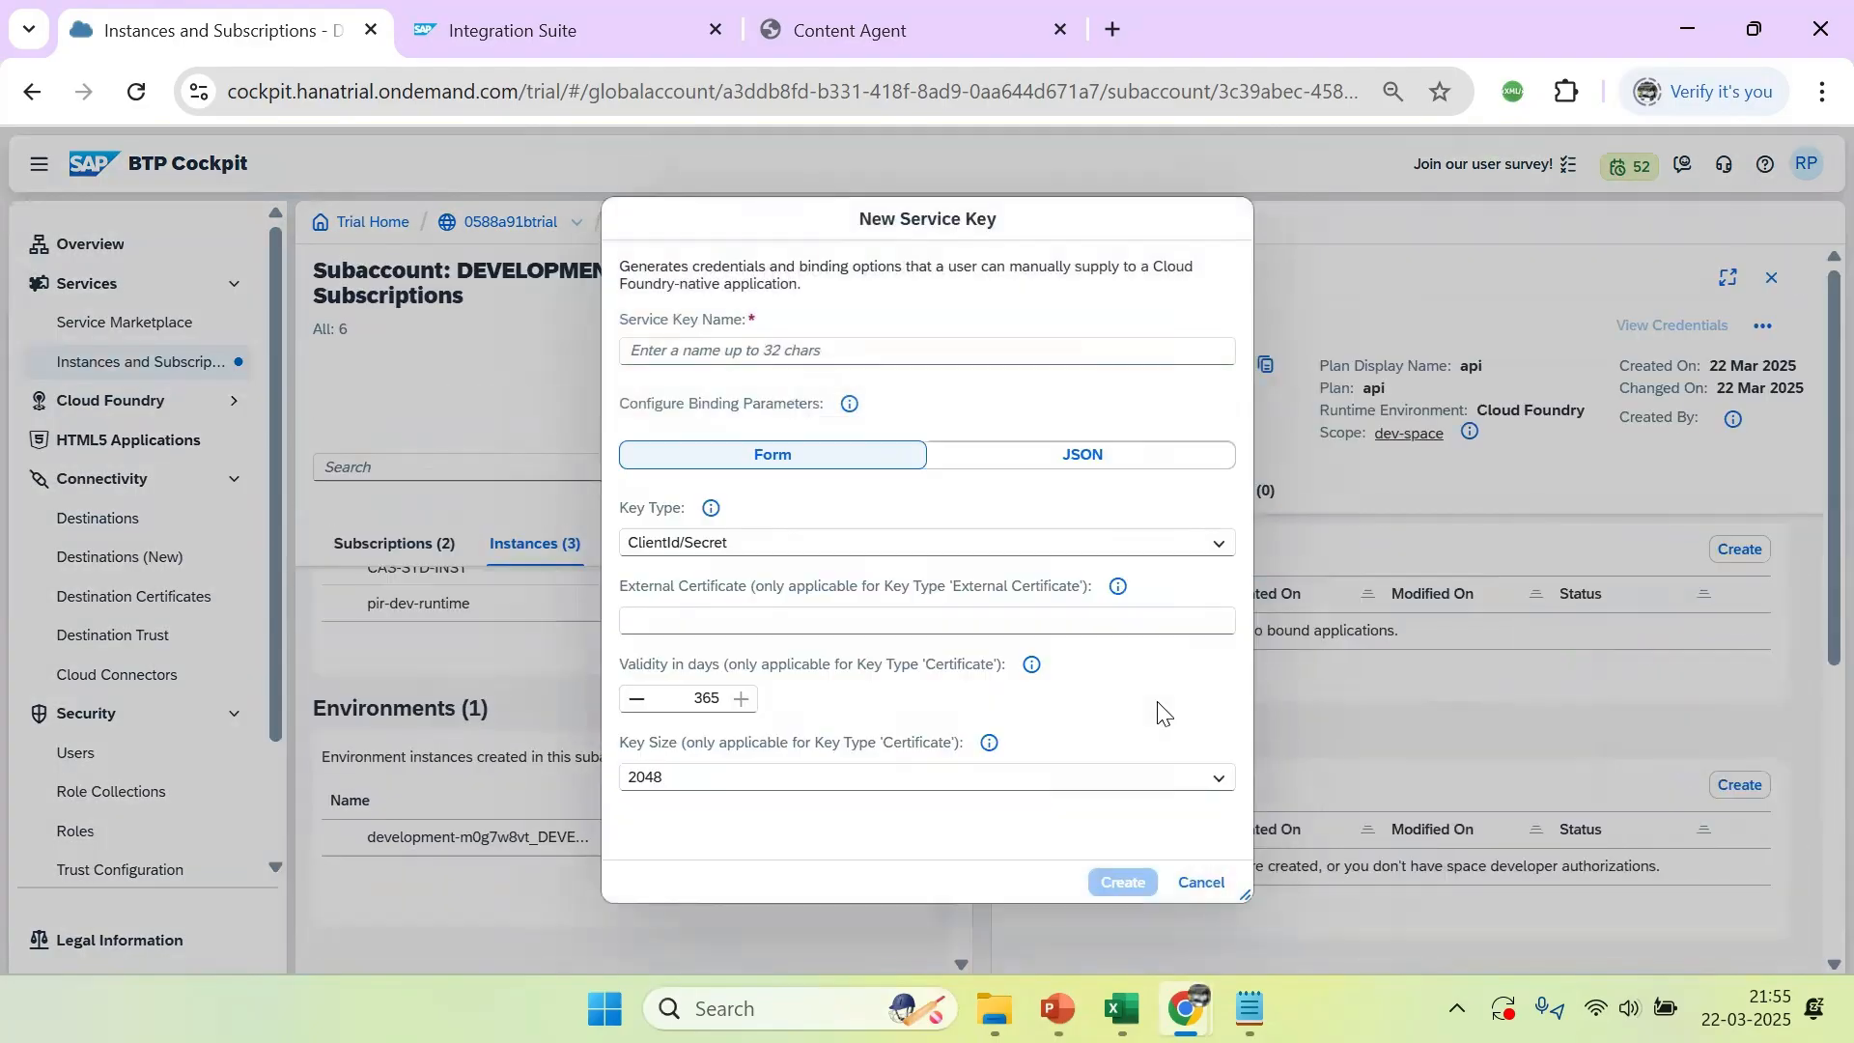
left_click(715, 630)
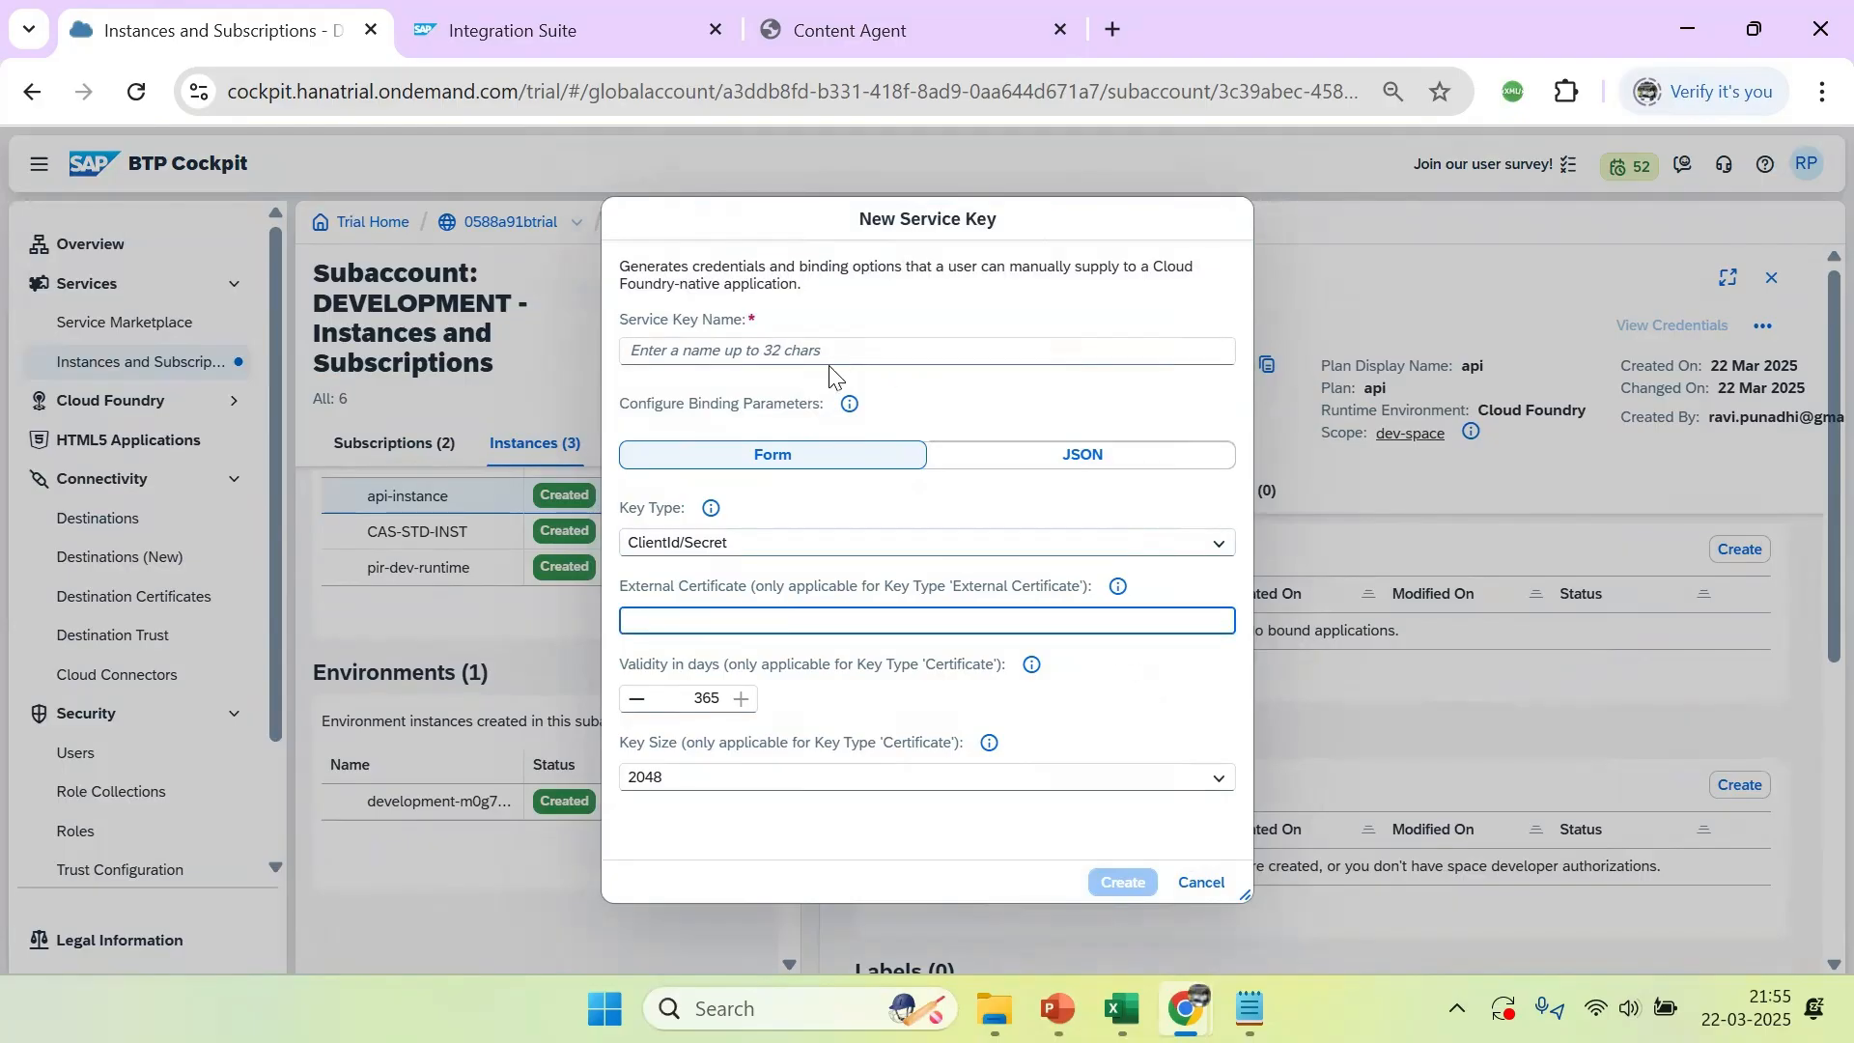
left_click(806, 354)
type("api")
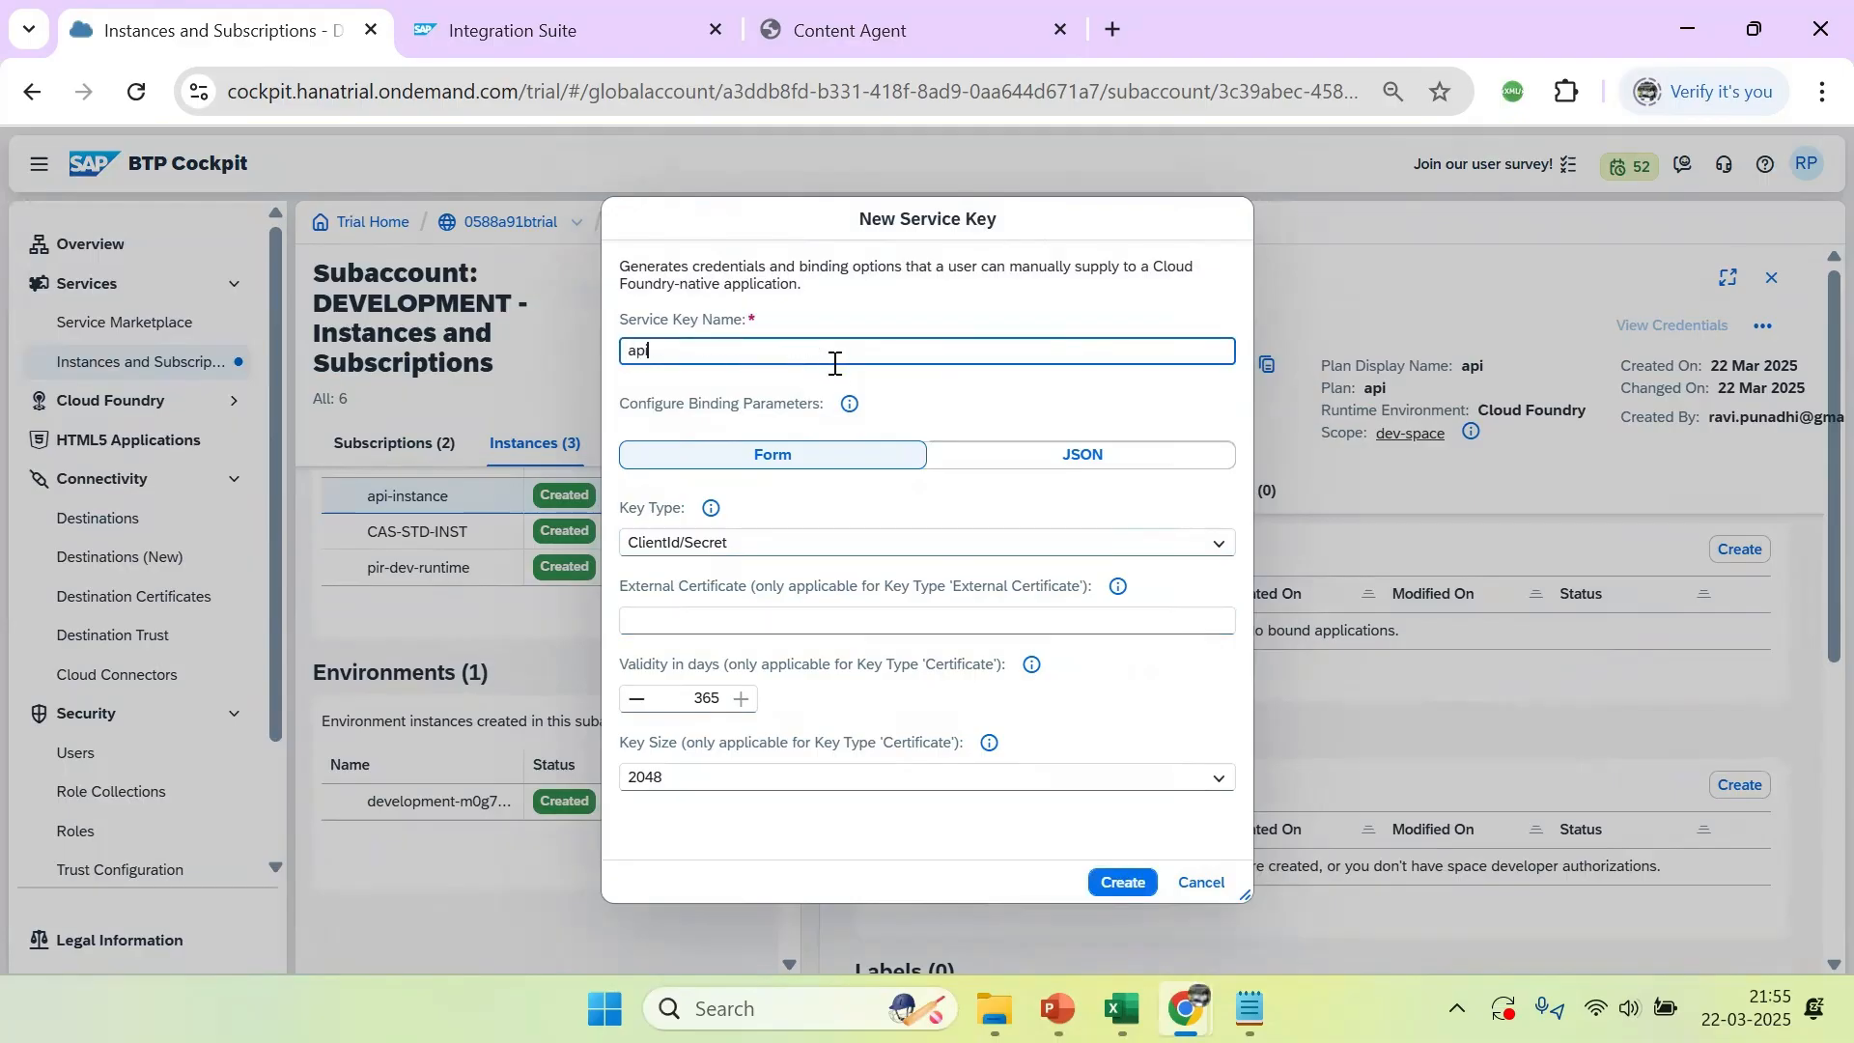
type("_aservice_dkey")
key("Left")
key("Left")
key("Left")
key("BackSpace")
left_click(1110, 879)
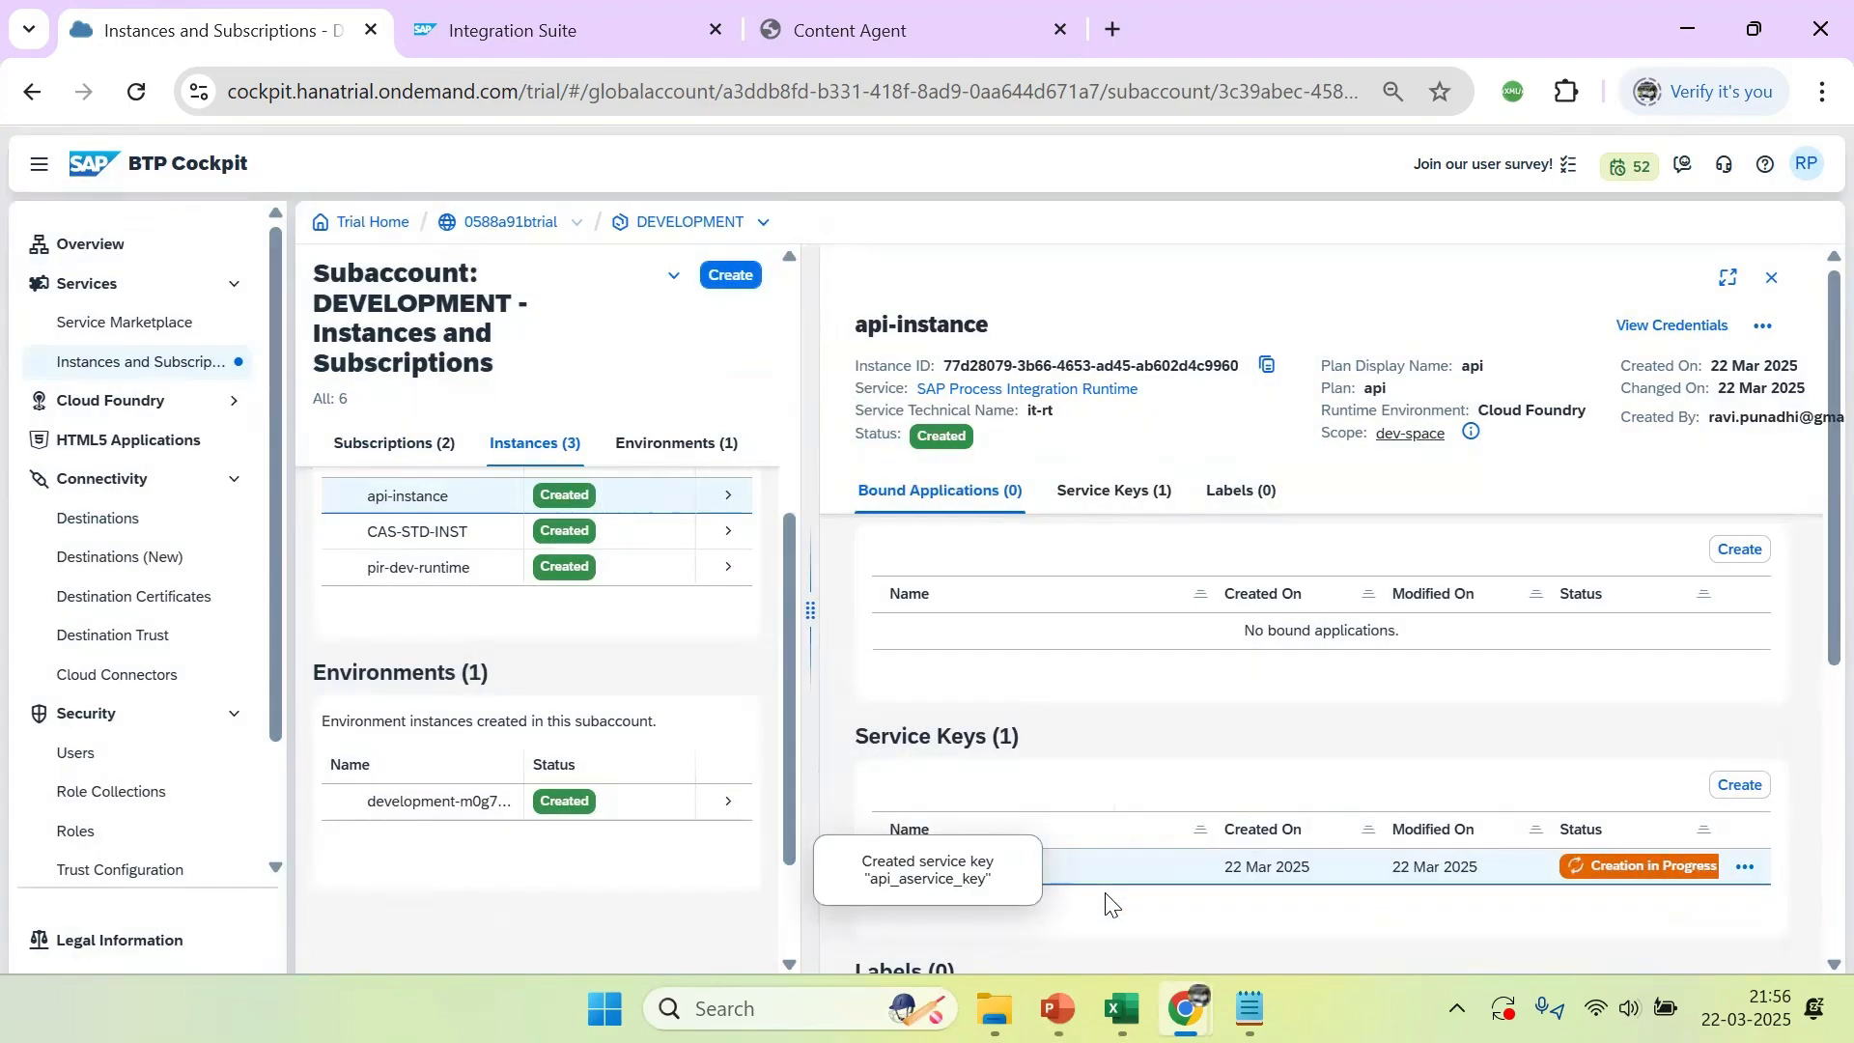
Open the credentials of api_aservice_key, copy them as JSON and close the credentials view
left_click(1186, 732)
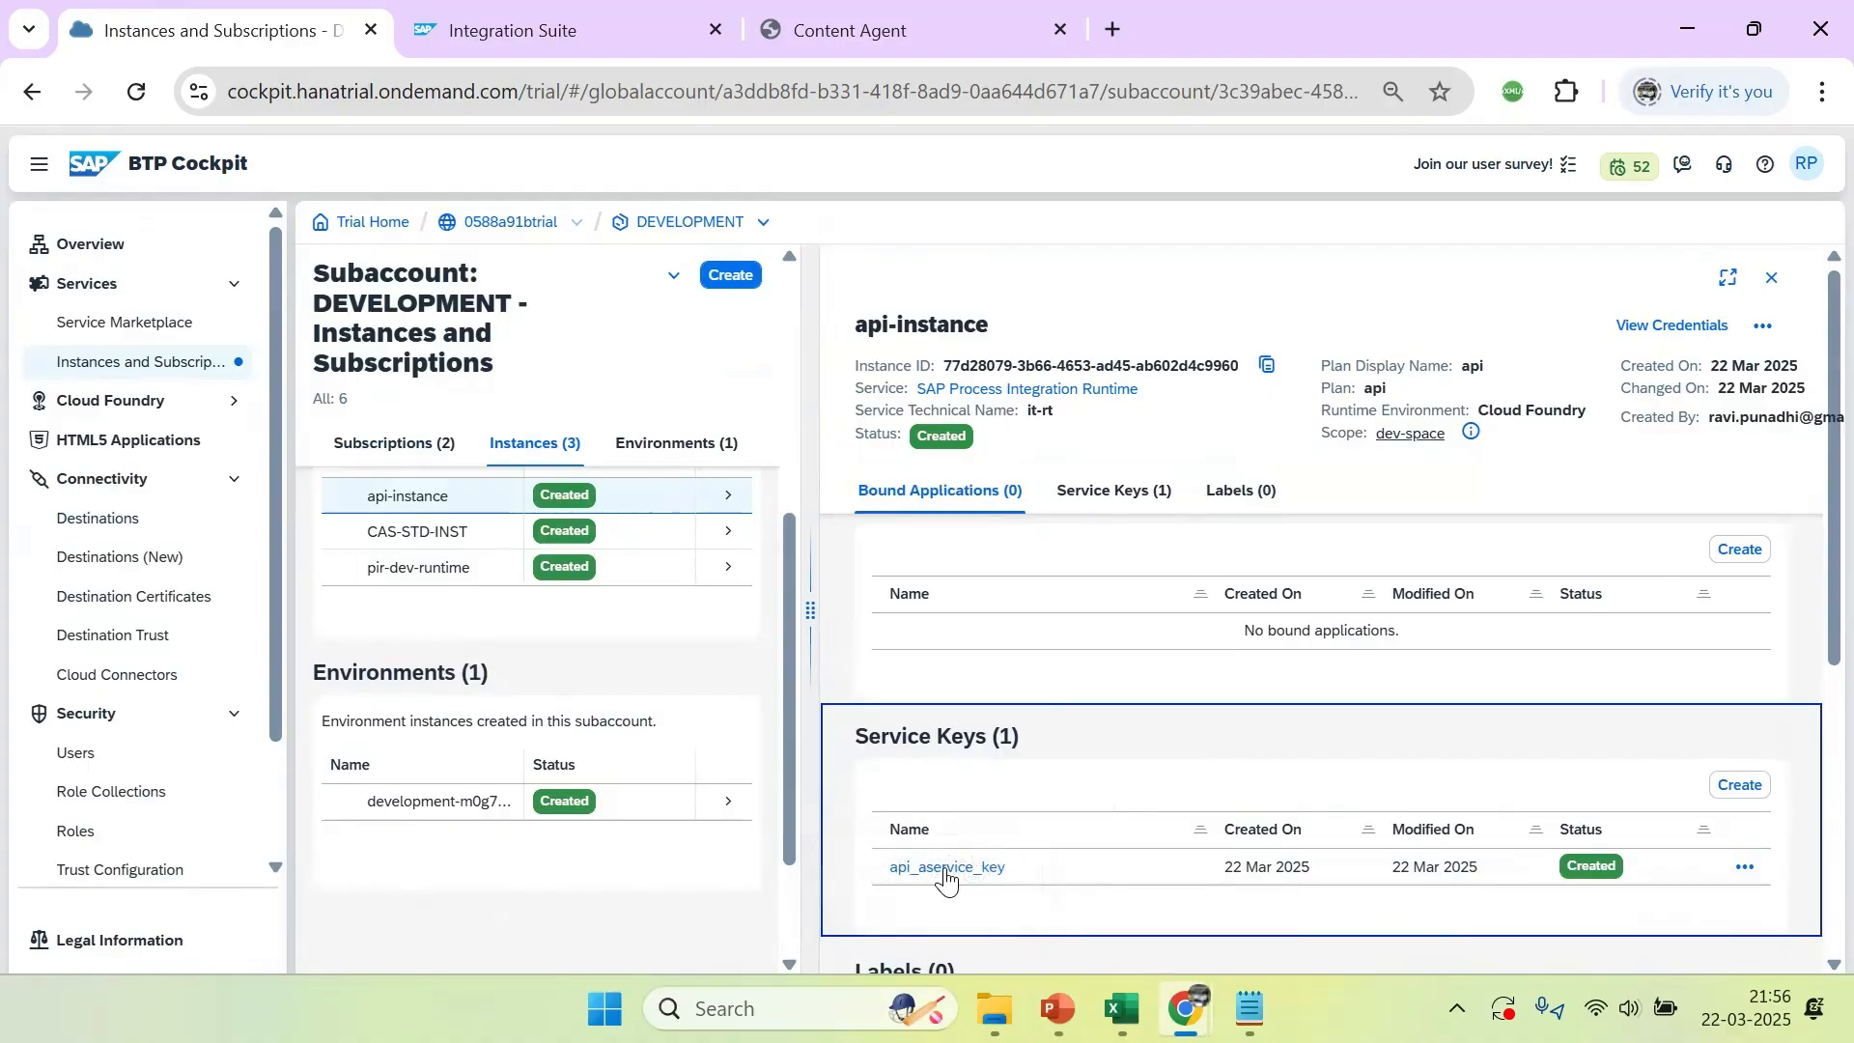
left_click(944, 874)
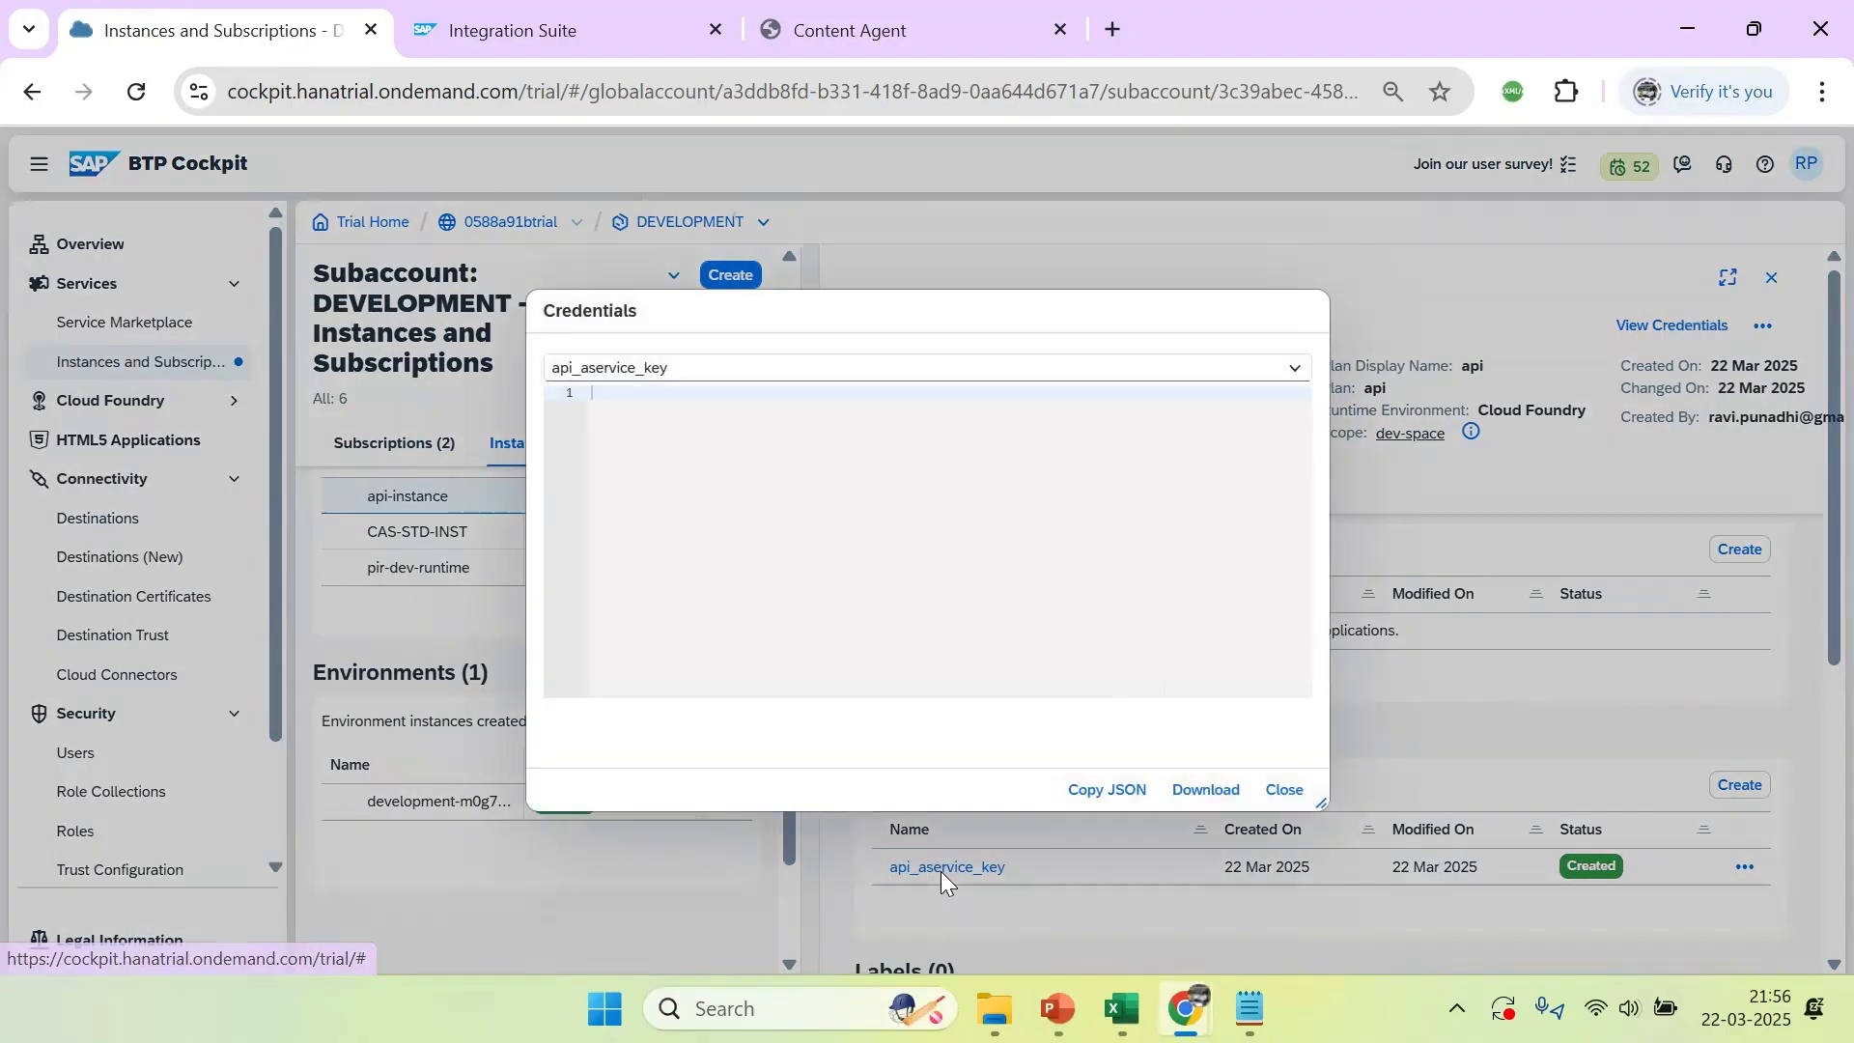
left_click(1107, 790)
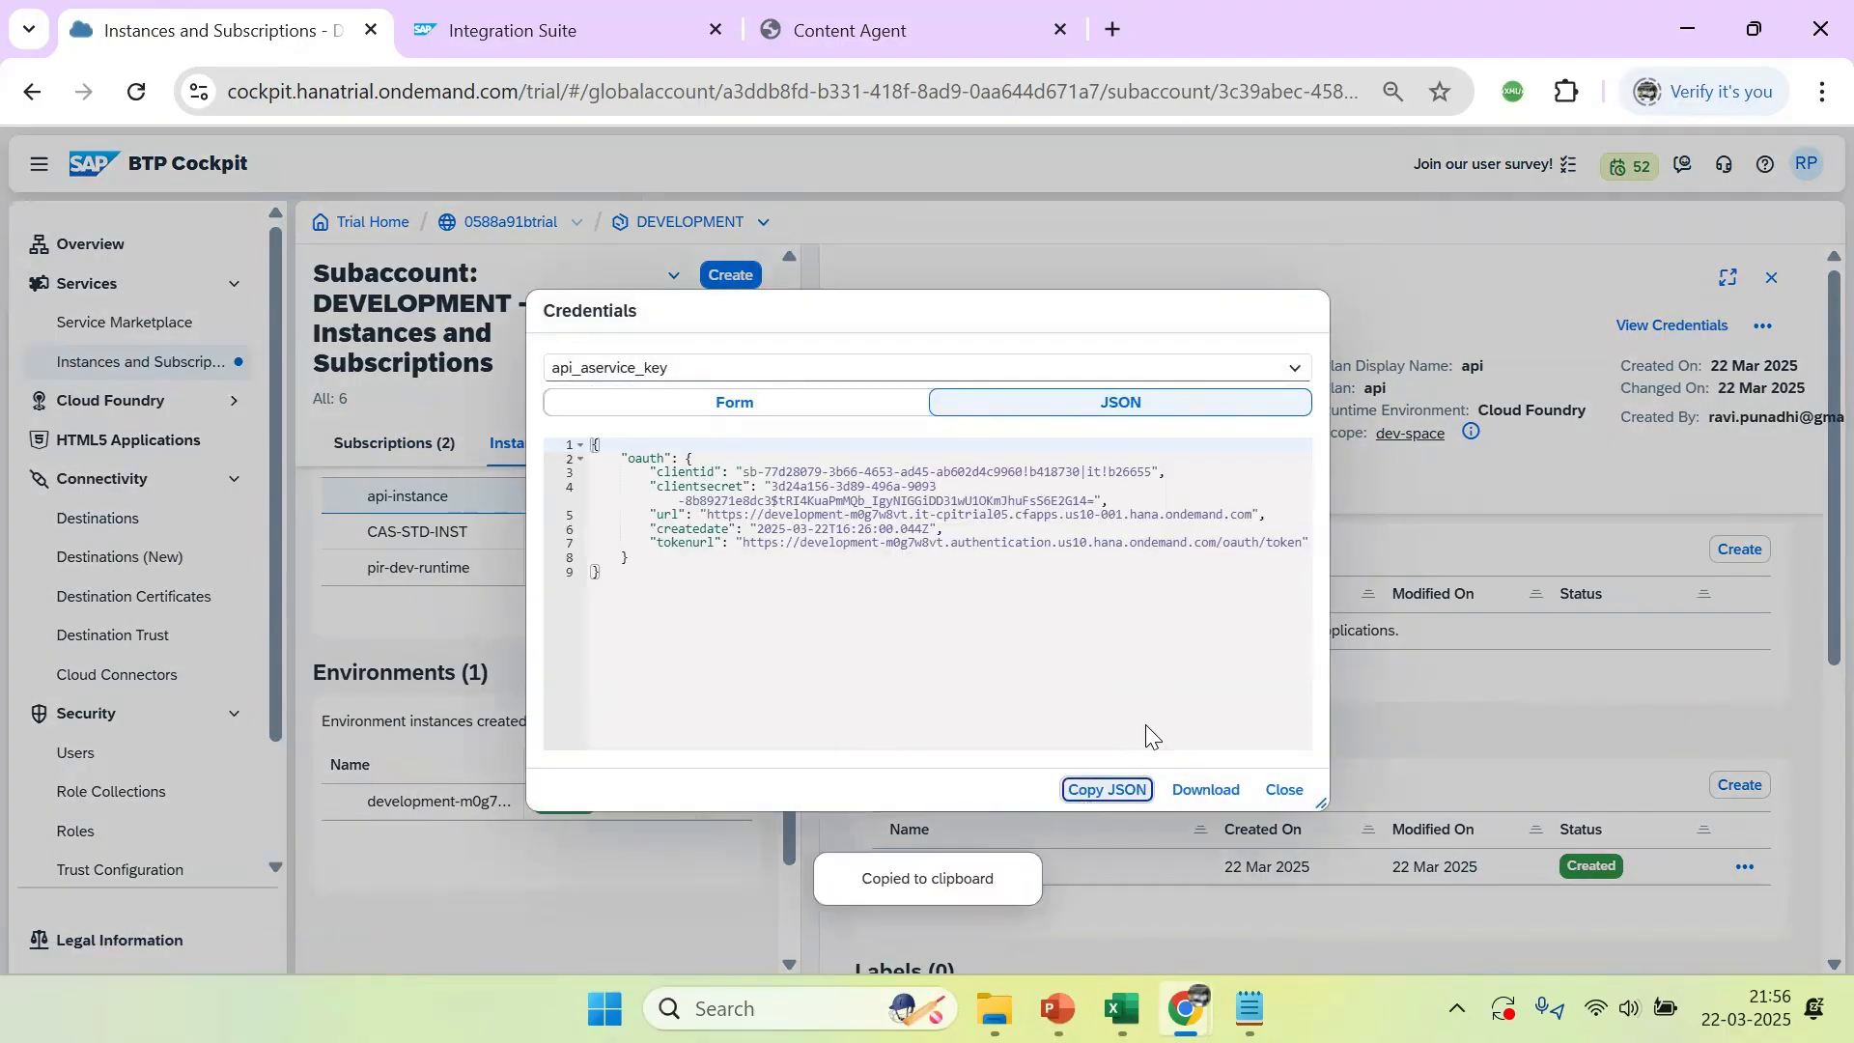
left_click(1284, 790)
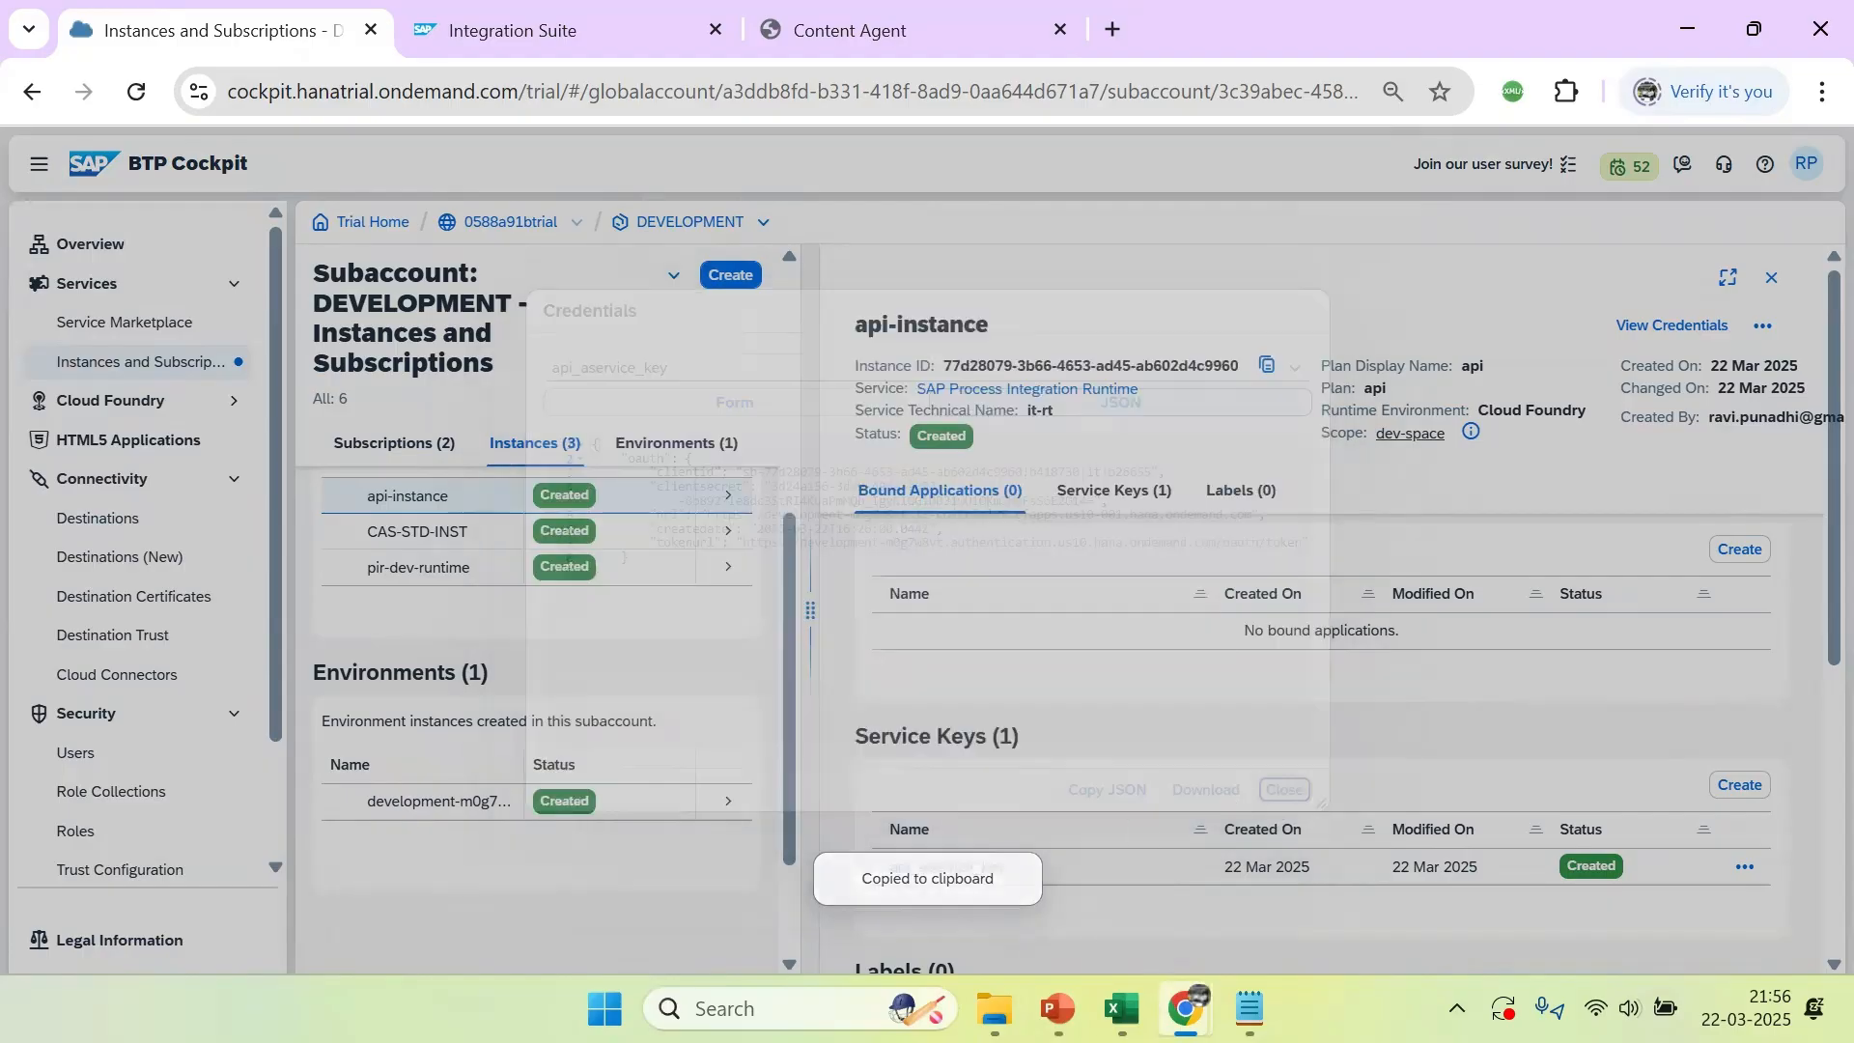
Switch to Notepad, start a new note headed "CloudIntegration Destination" and paste the service key JSON with its client secret below
left_click(1250, 1009)
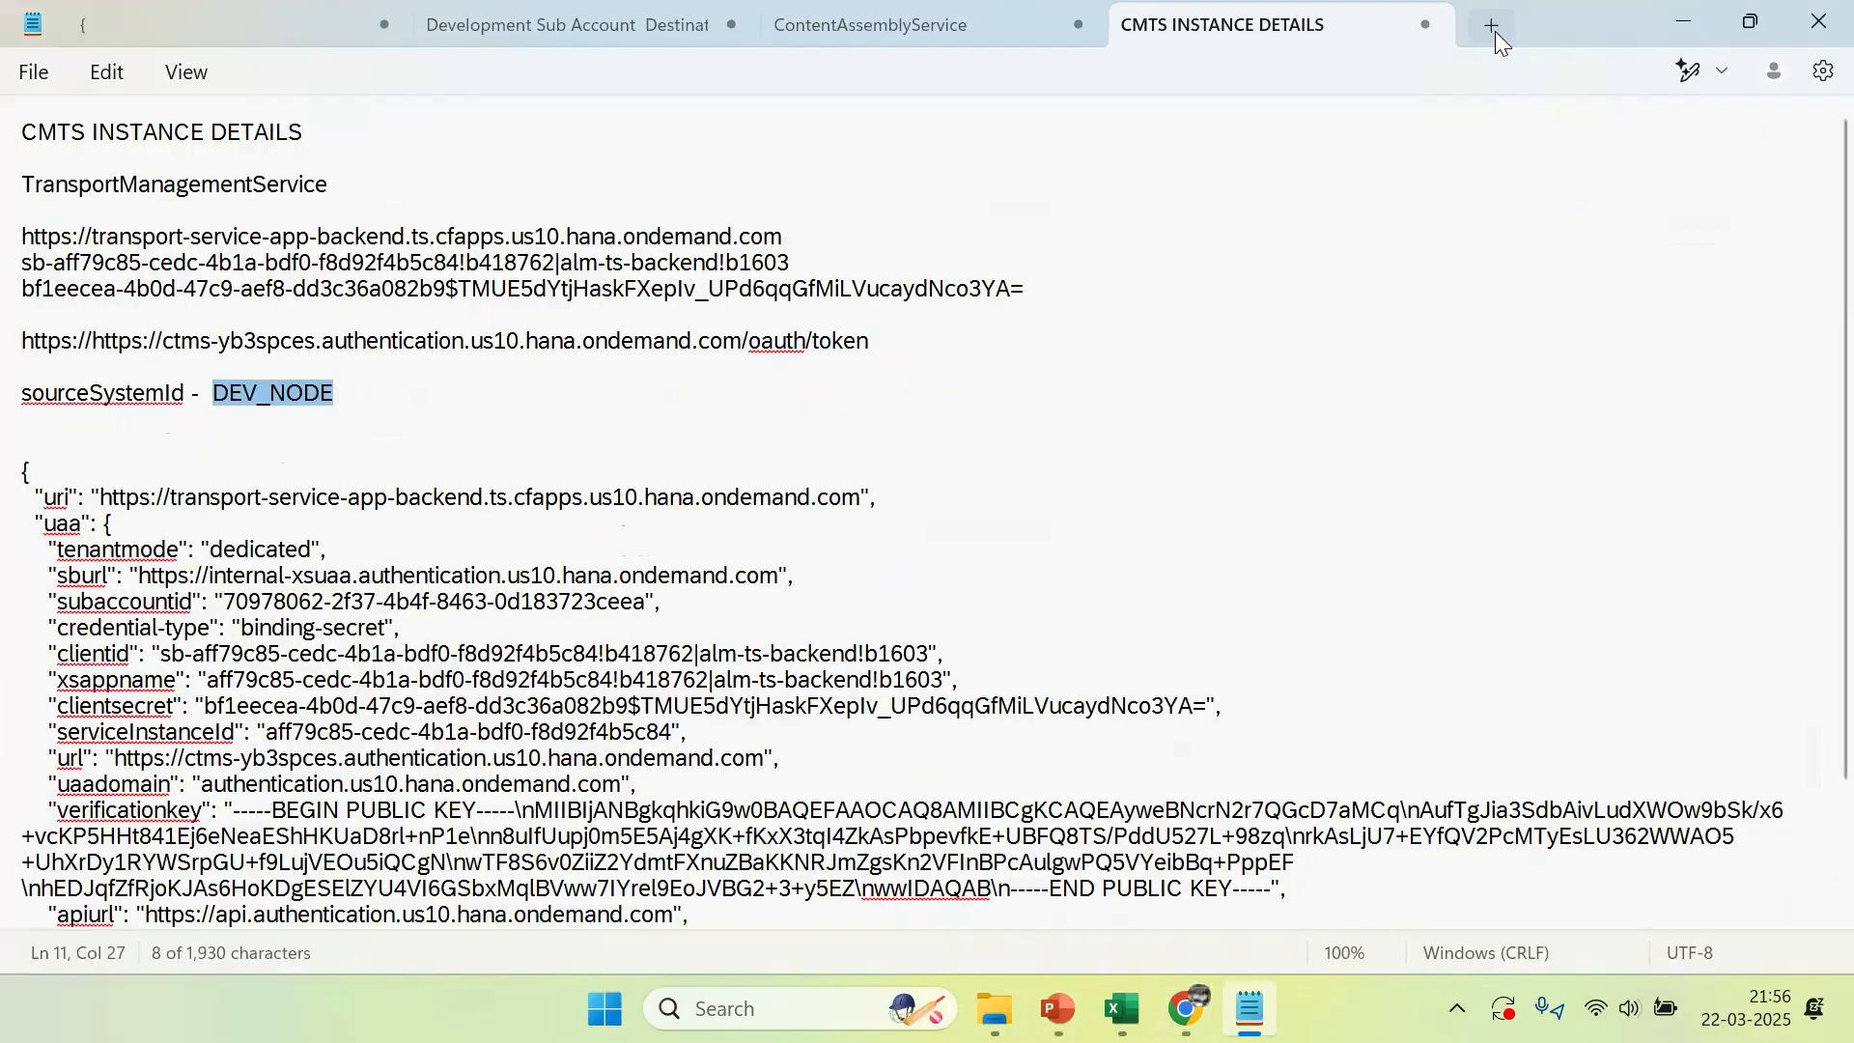
left_click(1495, 31)
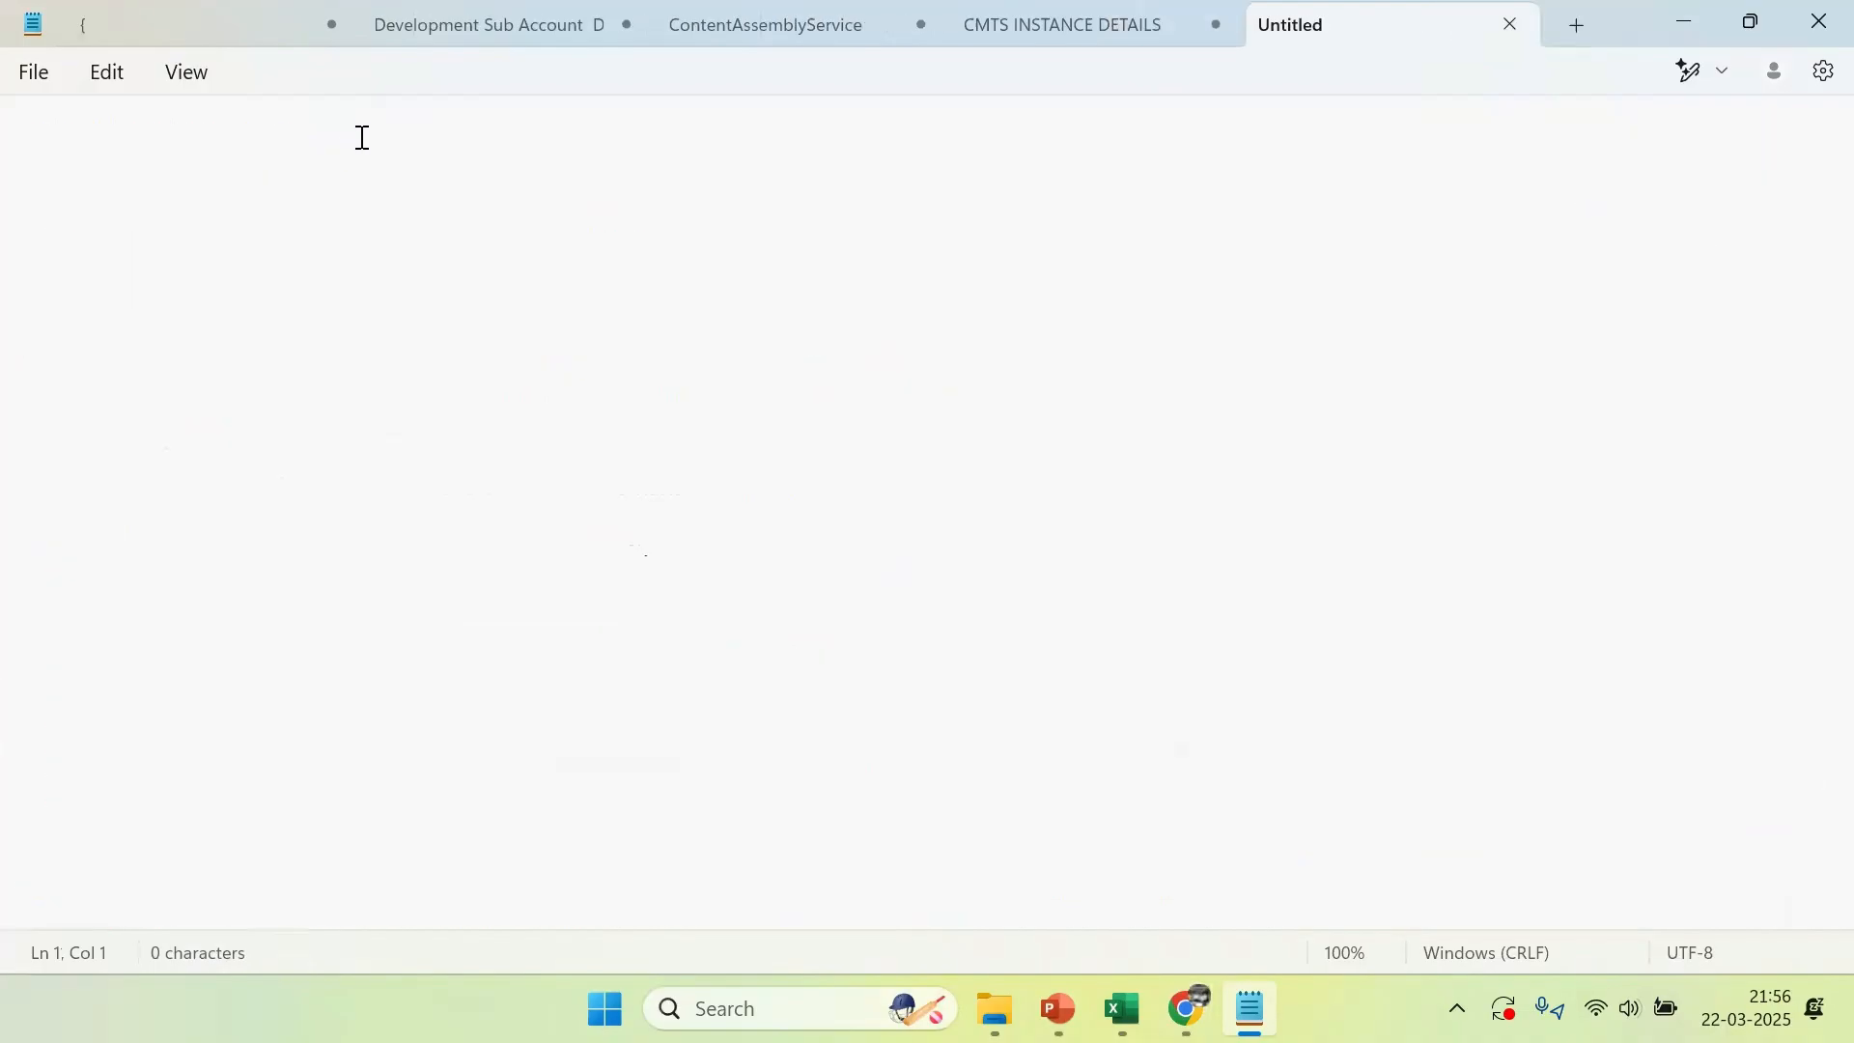
type("CloudIntegration Destination")
key("Return")
key("Return")
key("Return")
key("ctrl+v")
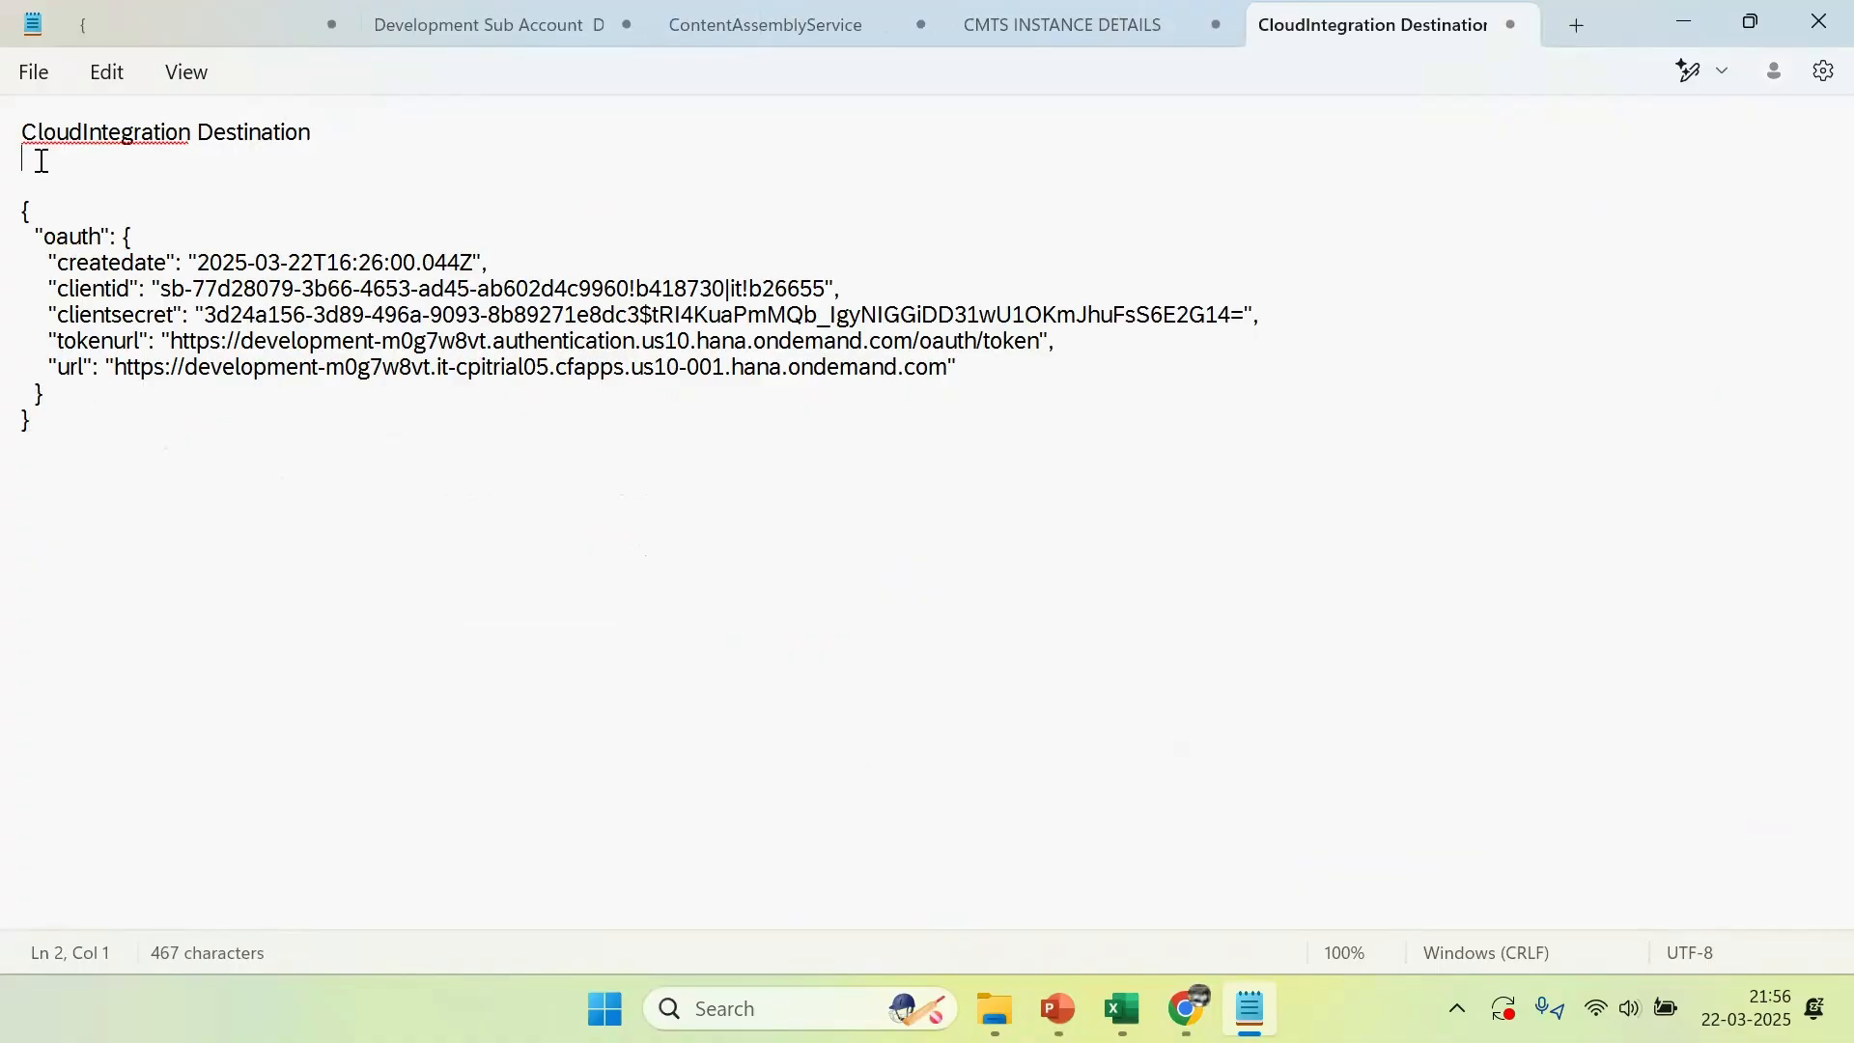
Copy the sample transport and token URLs from the PowerPoint slide and paste them above the JSON in the Notepad note
left_click(1057, 1009)
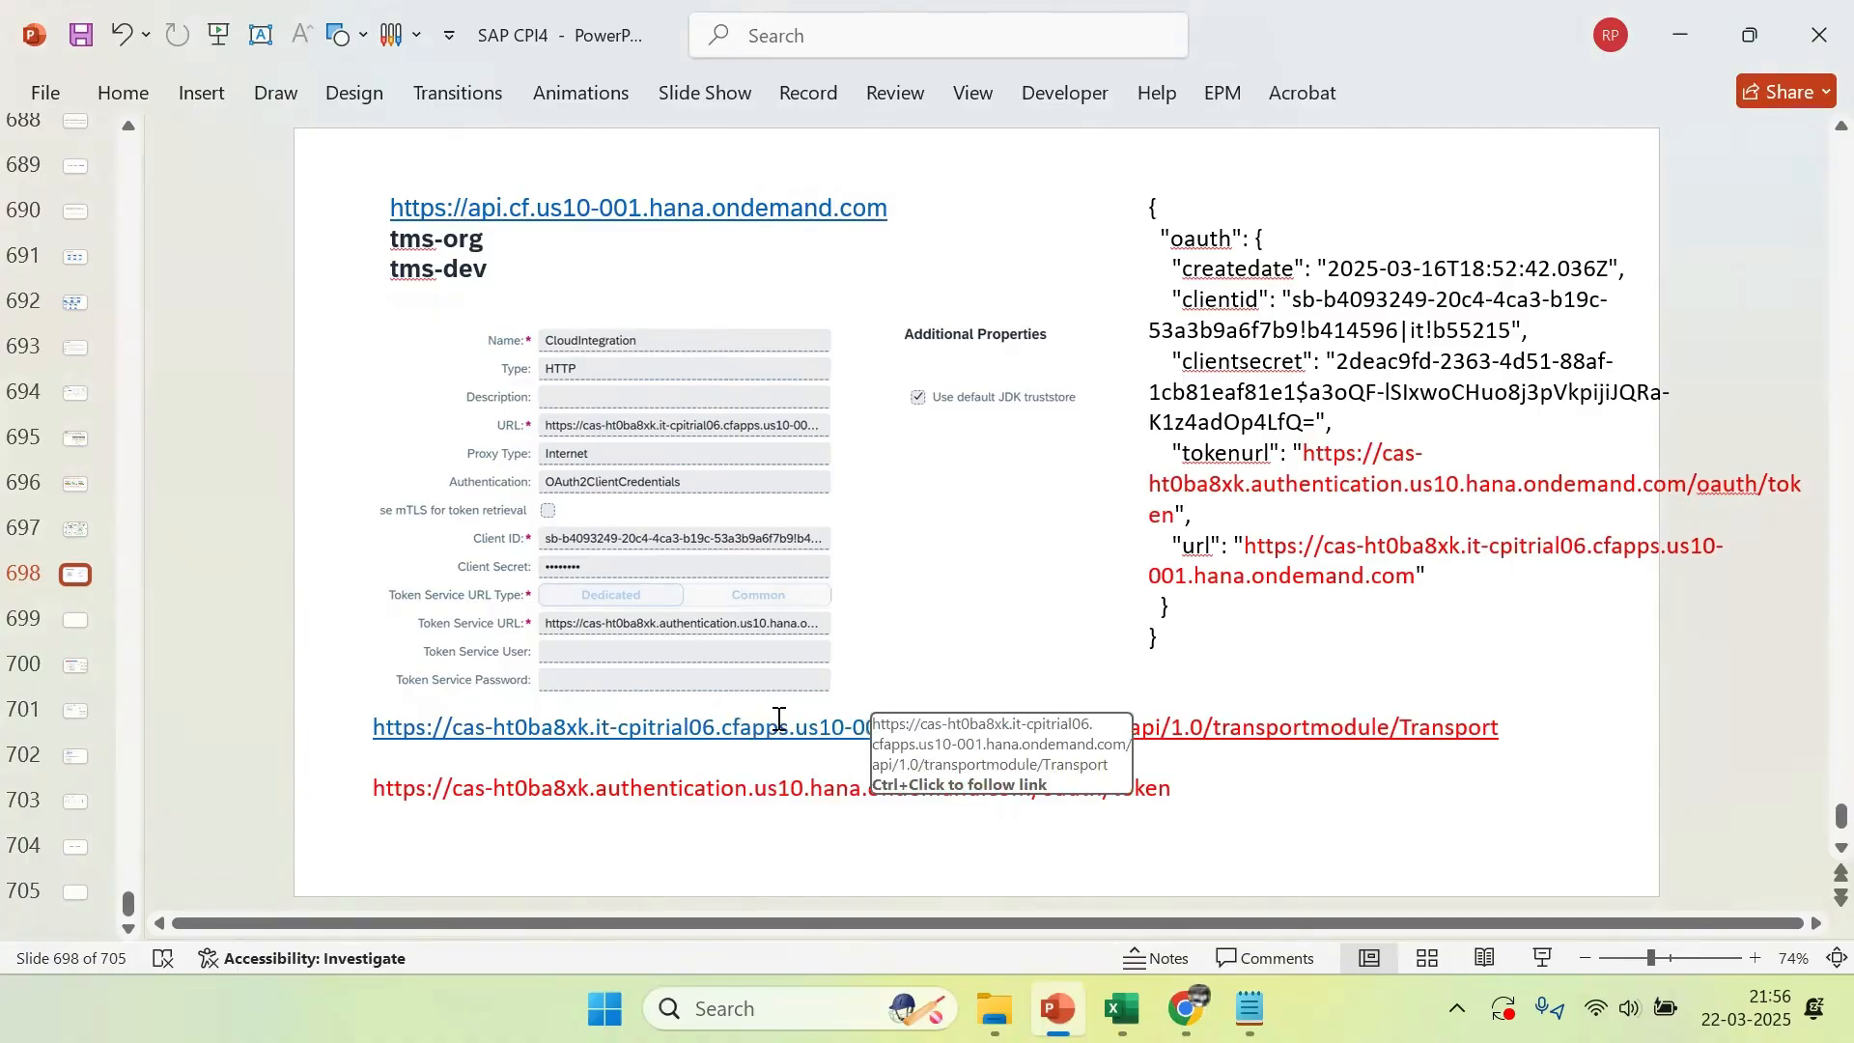
left_click(580, 732)
left_click_drag(1180, 794, 309, 728)
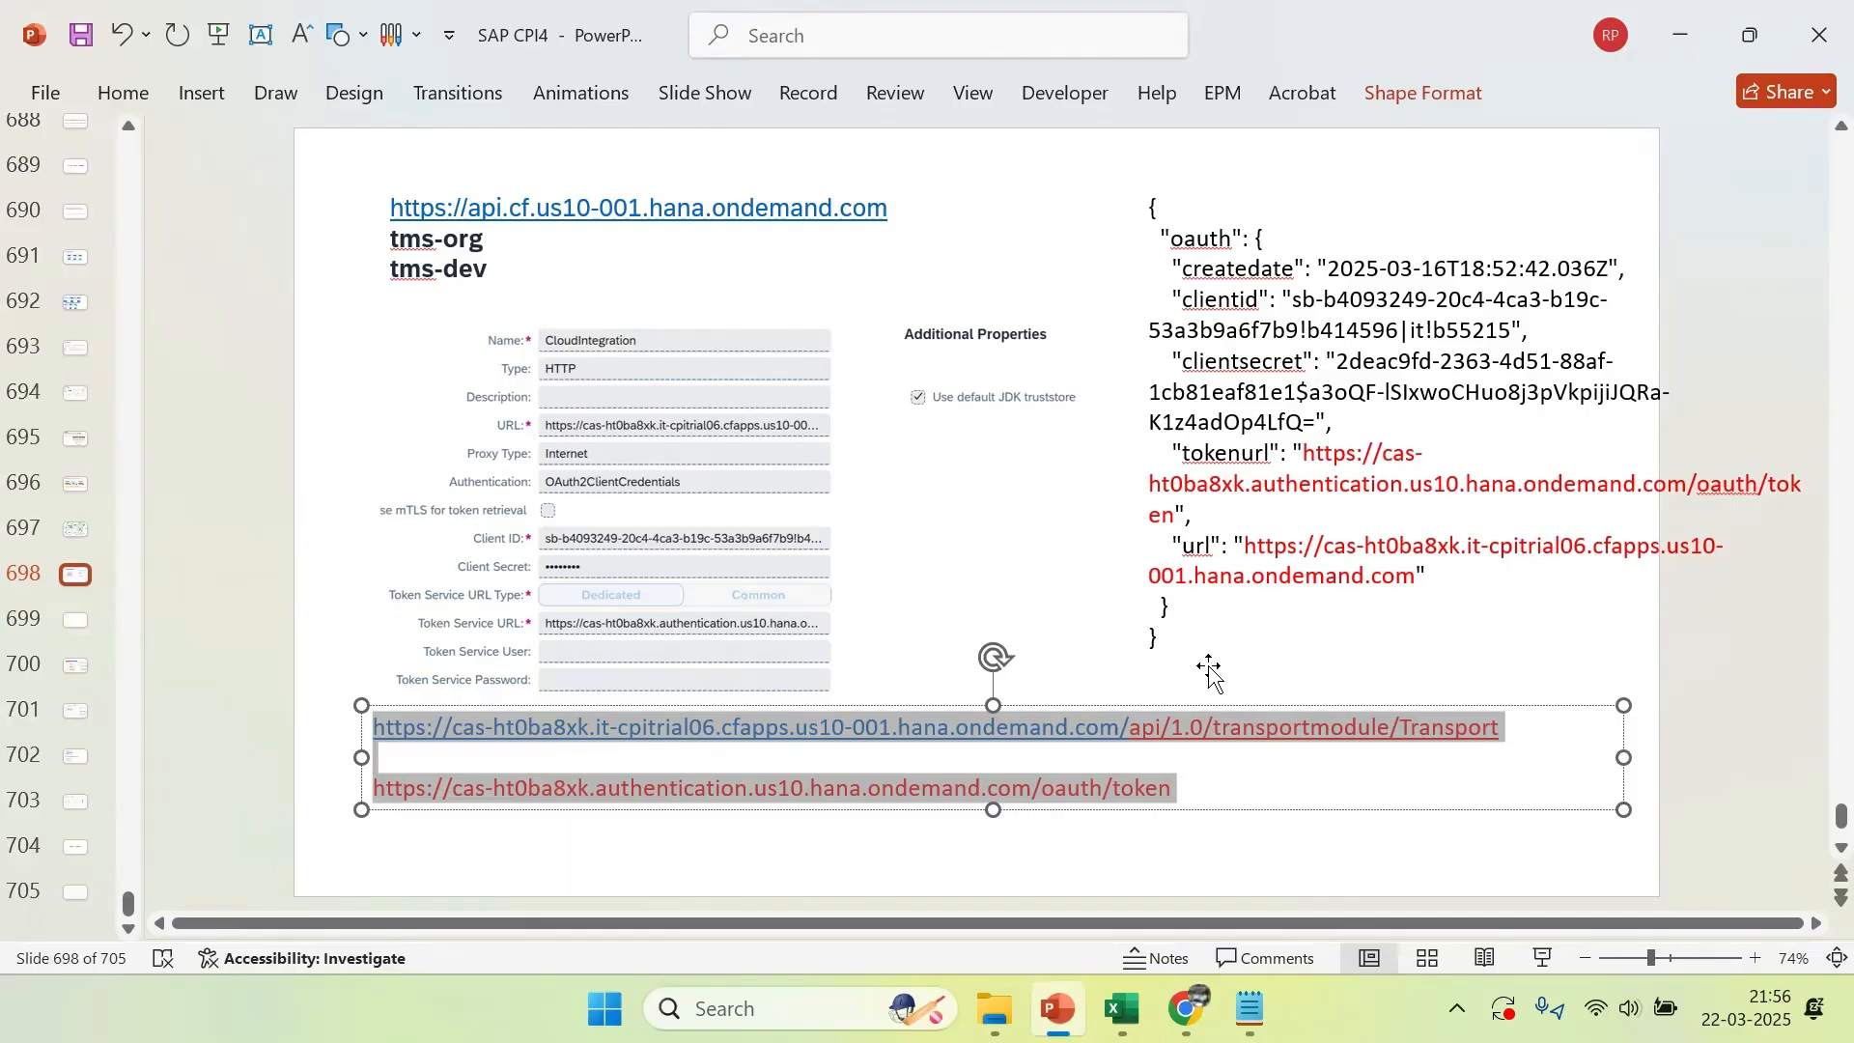
key("alt+Tab")
left_click(69, 177)
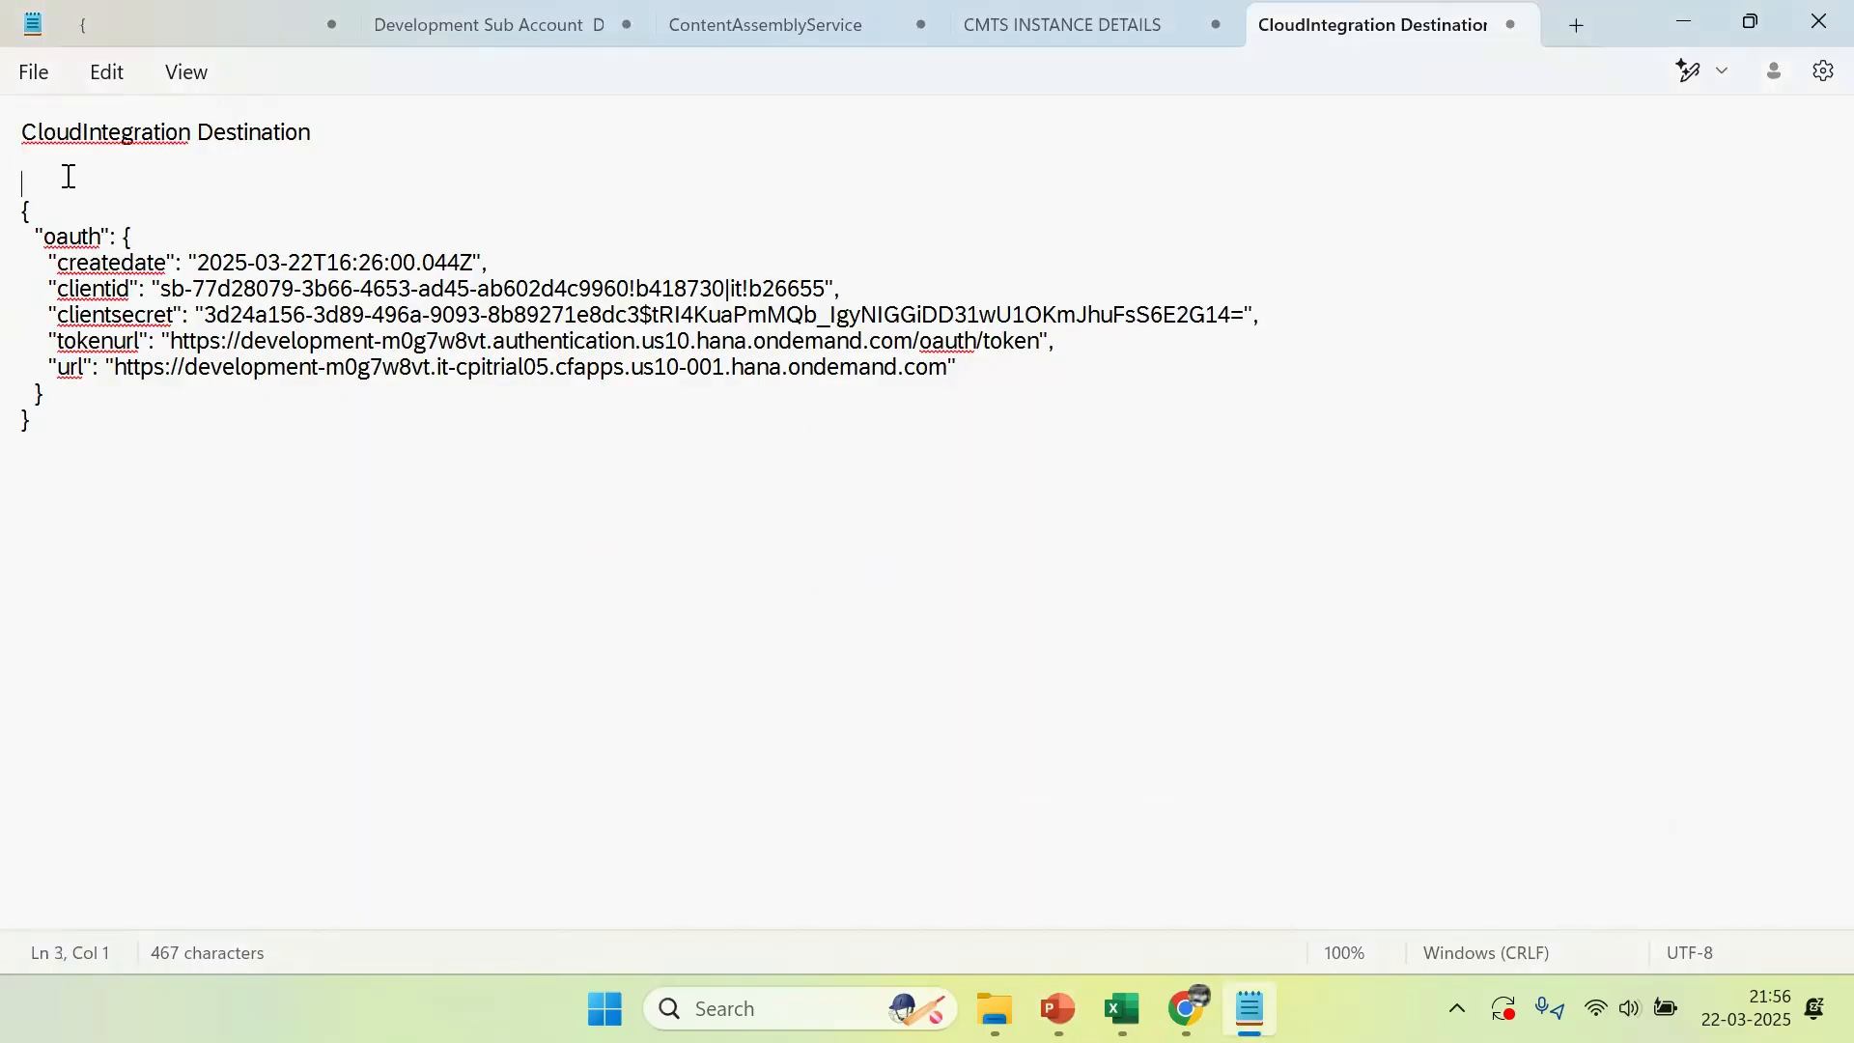
key("ctrl+v")
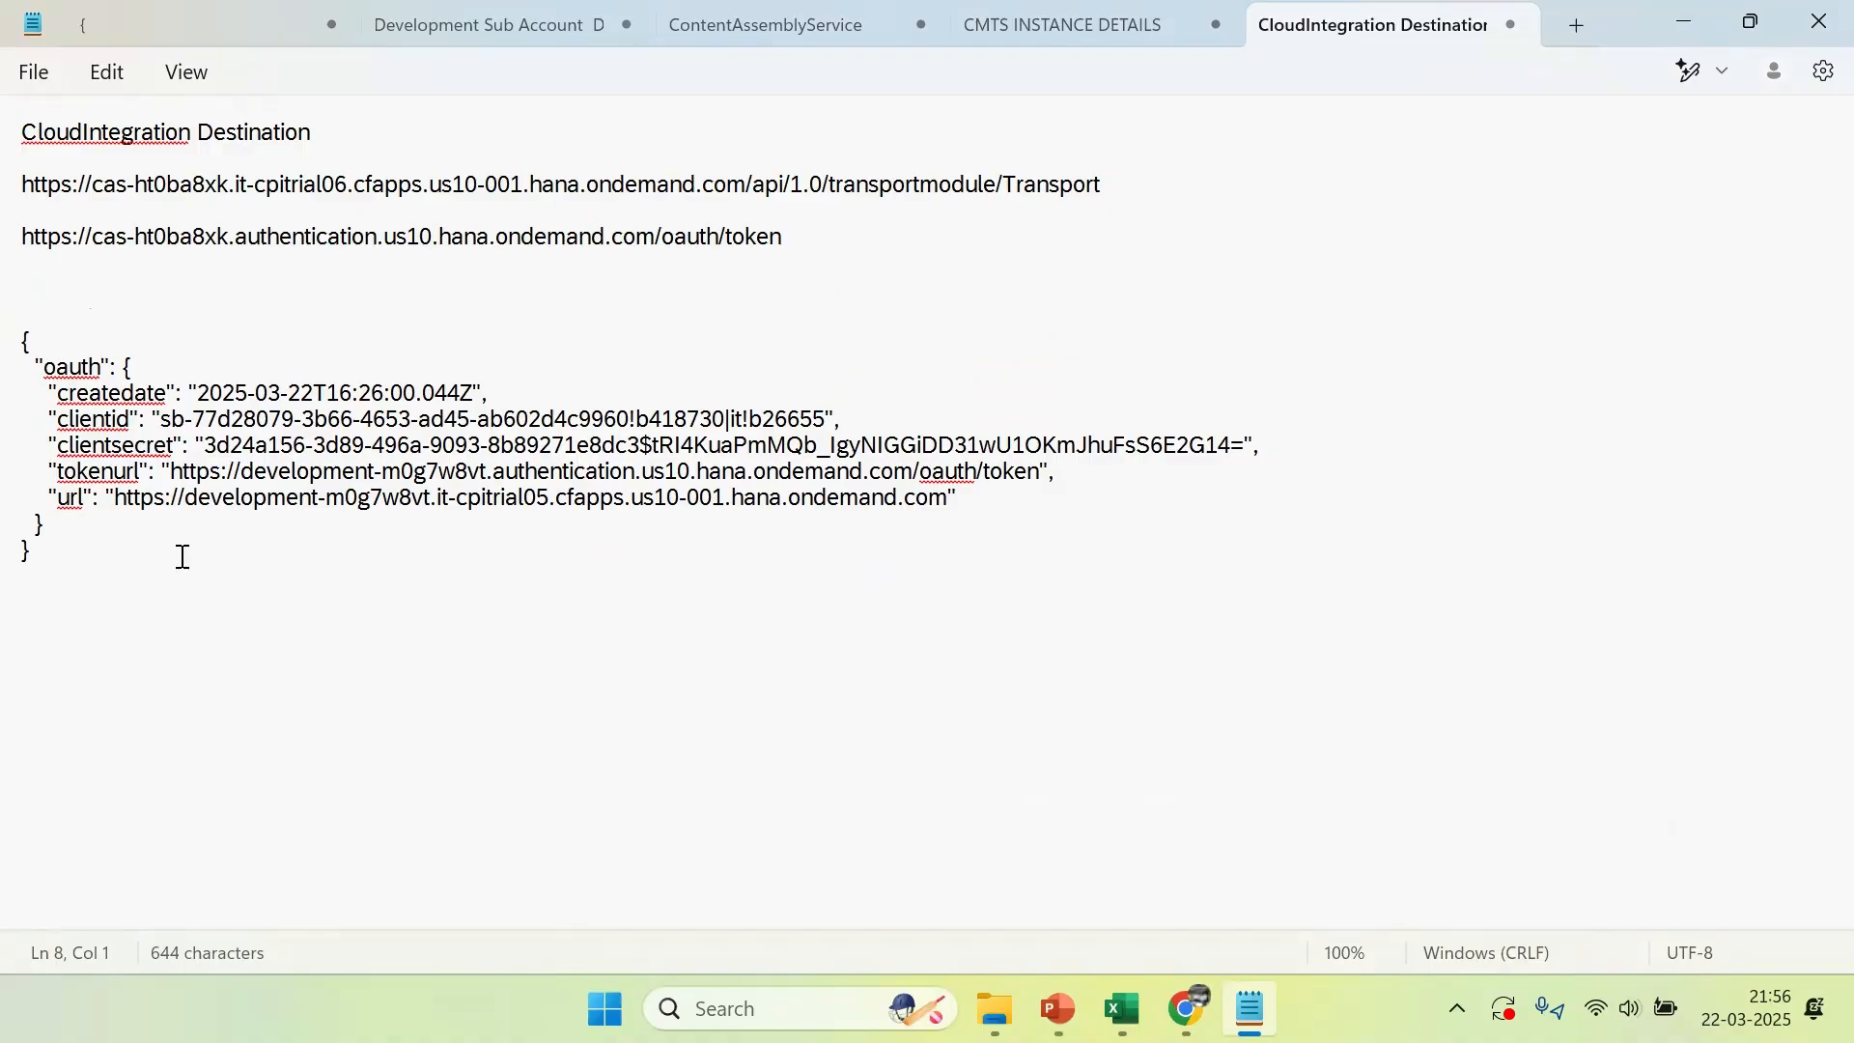
Copy the JSON's url value under the heading and append /api/1.0/transportmodule/Transport from the sample URL
left_click(124, 499)
left_click_drag(114, 498, 956, 498)
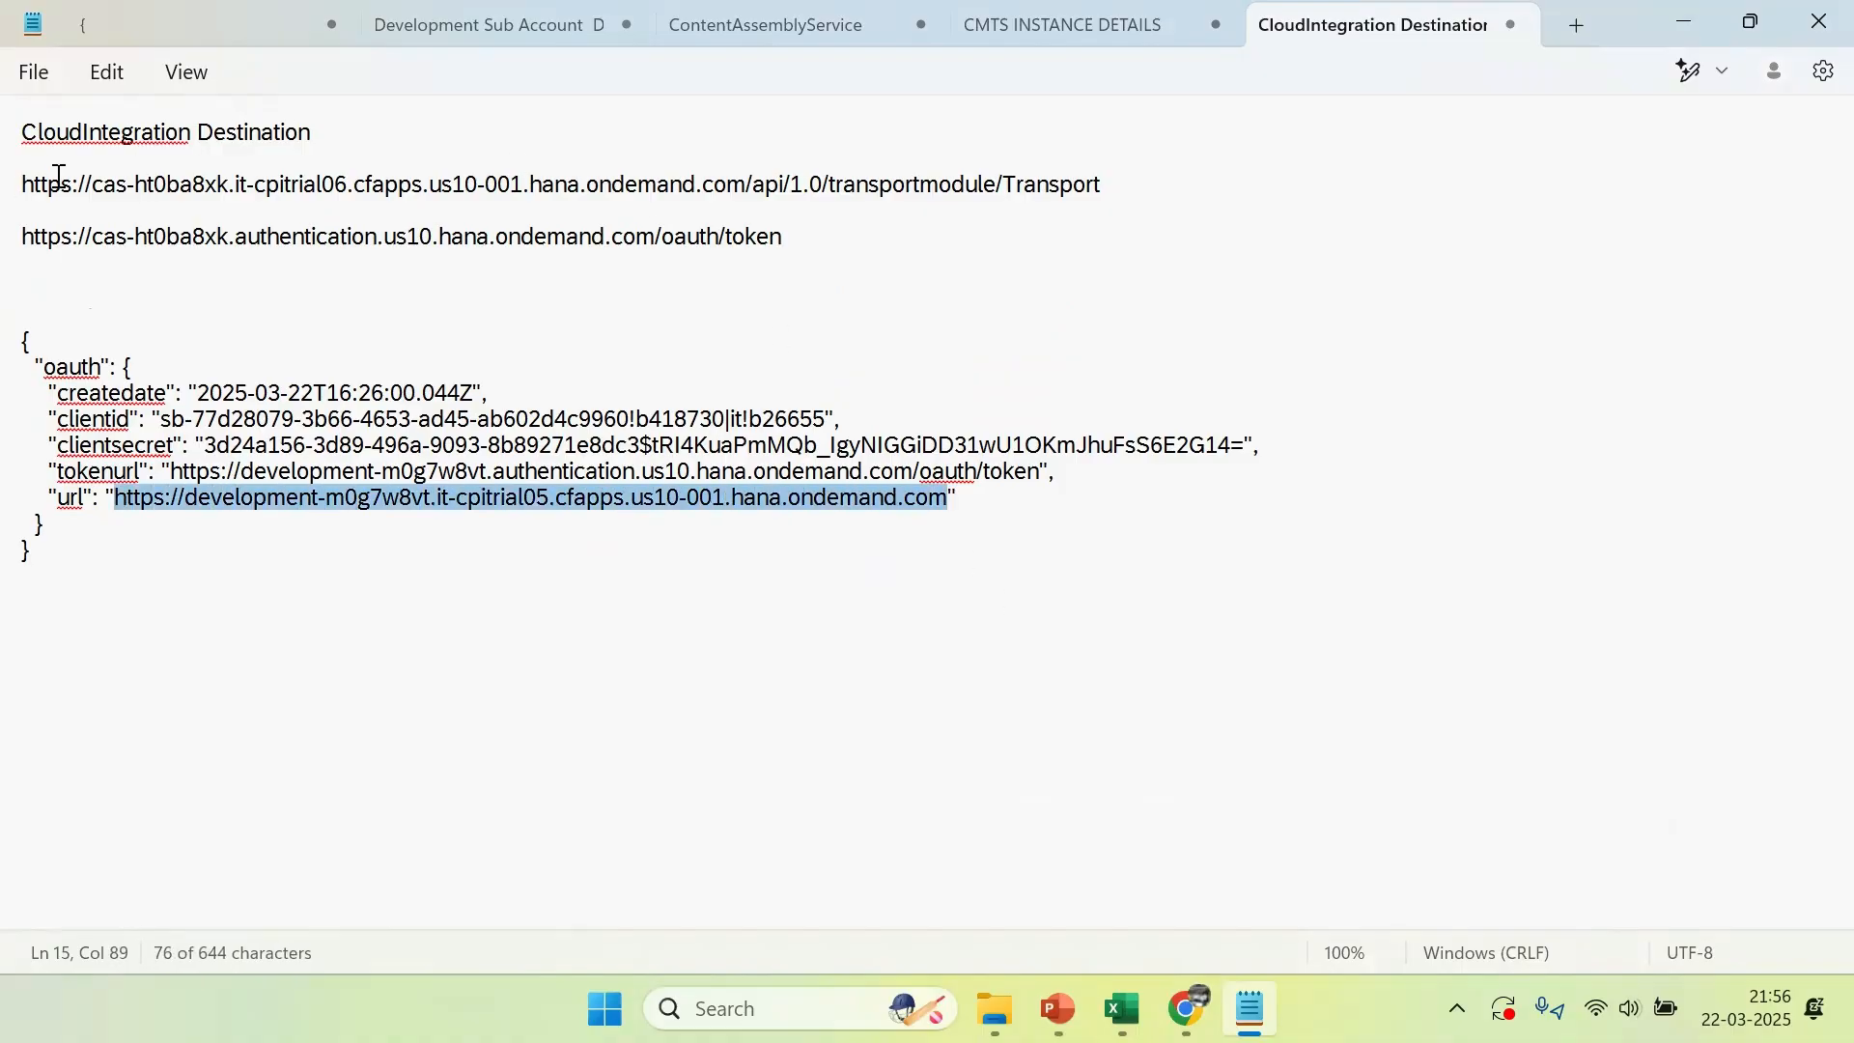
left_click(91, 164)
key("ctrl+v")
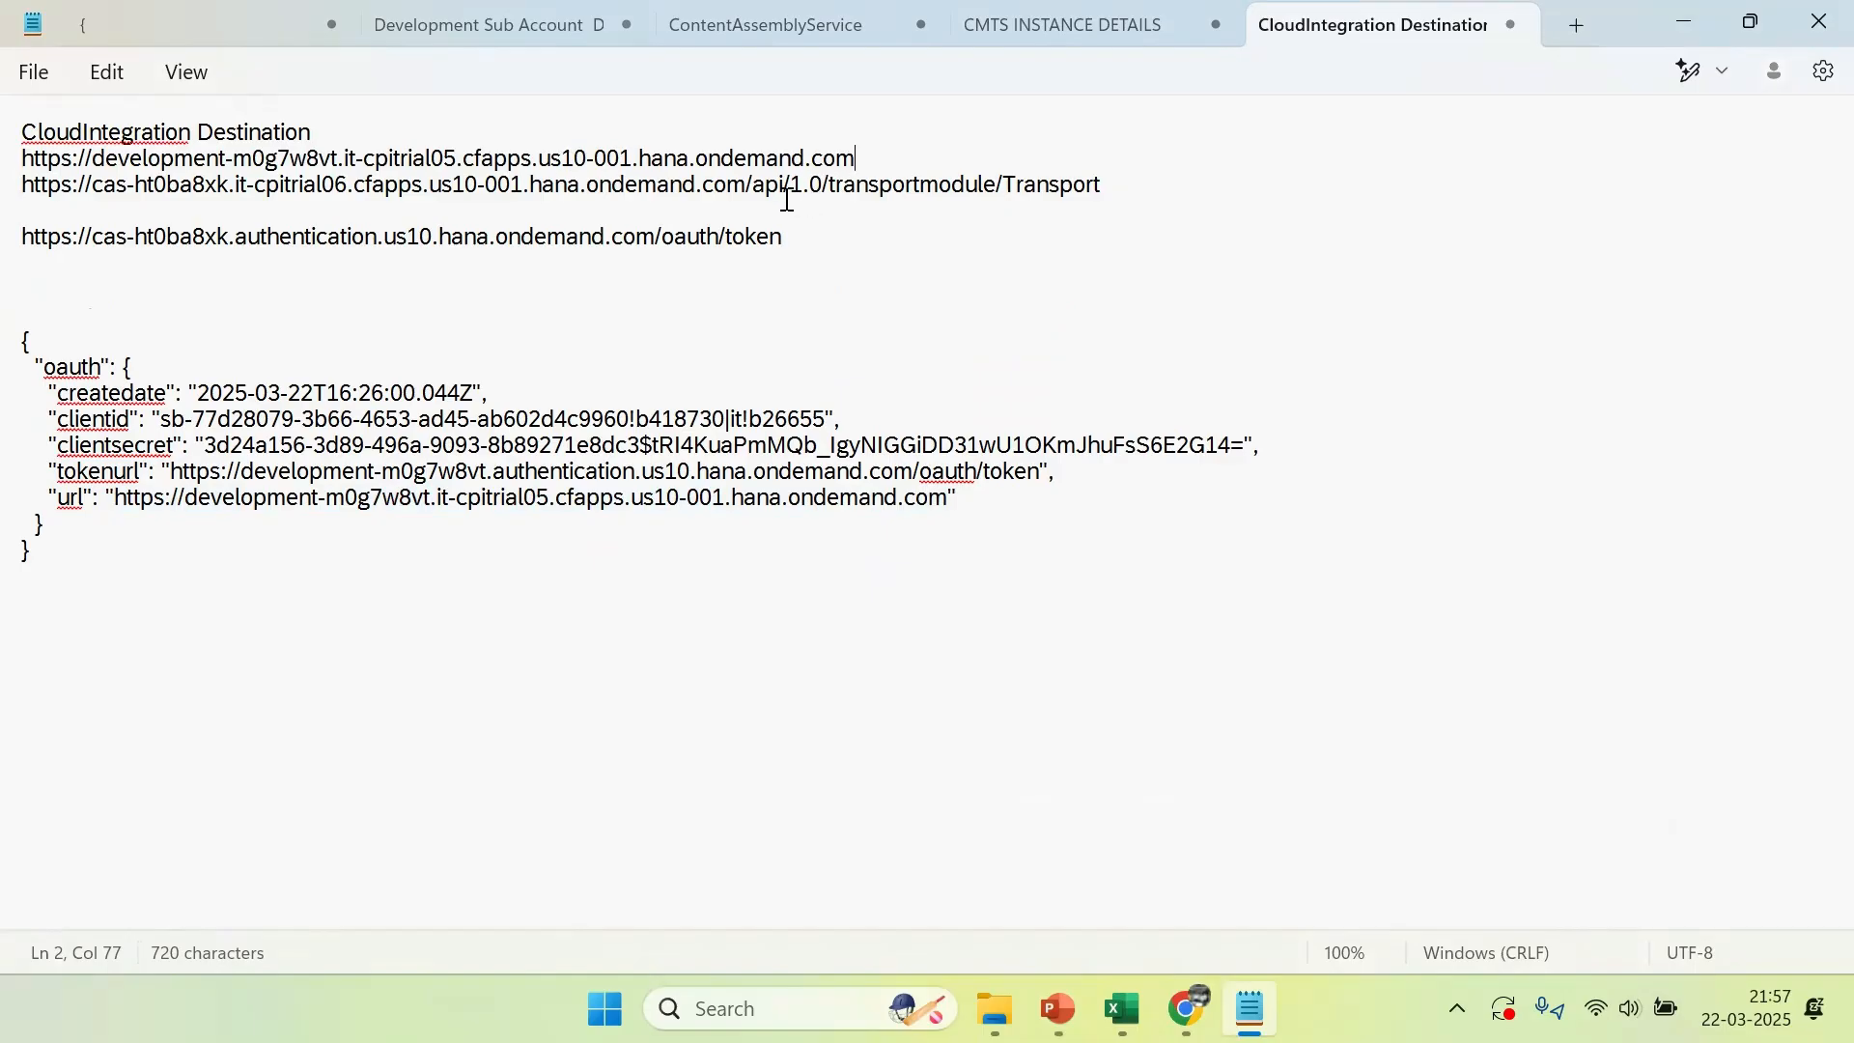
left_click_drag(750, 184, 1126, 183)
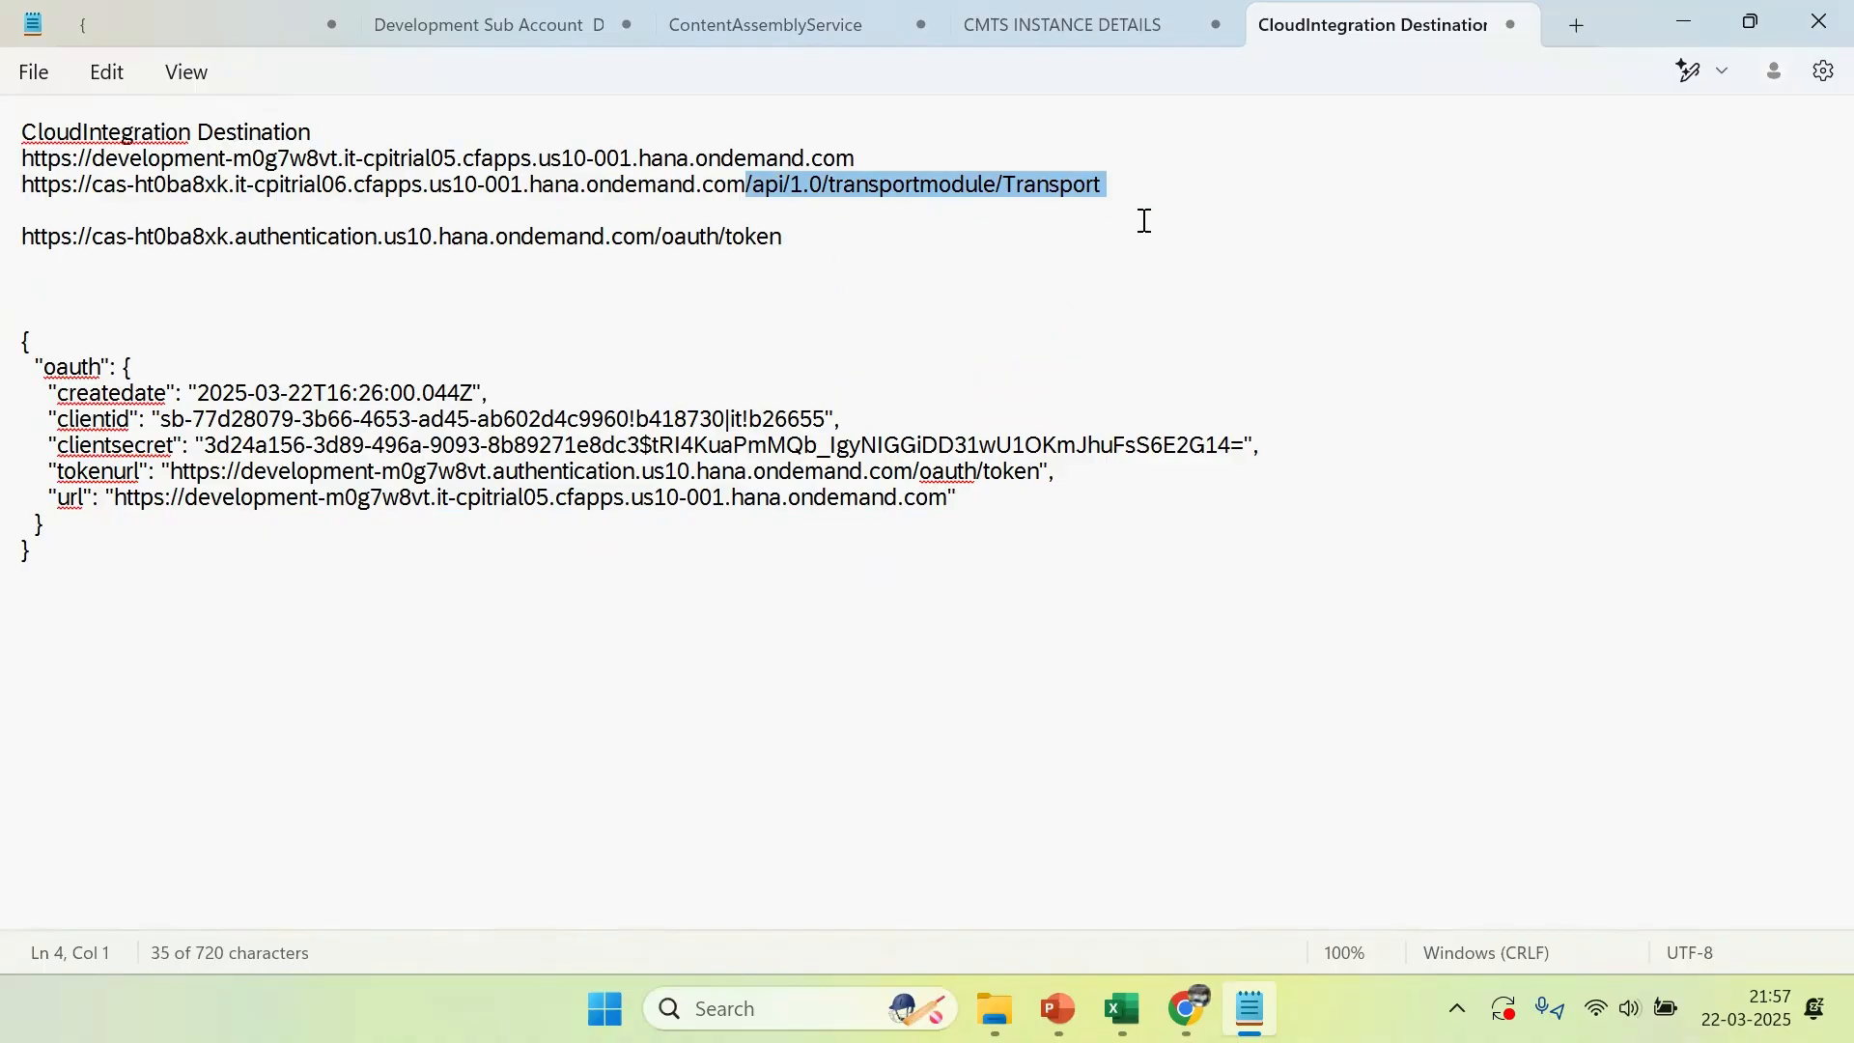
left_click(944, 162)
key("ctrl+v")
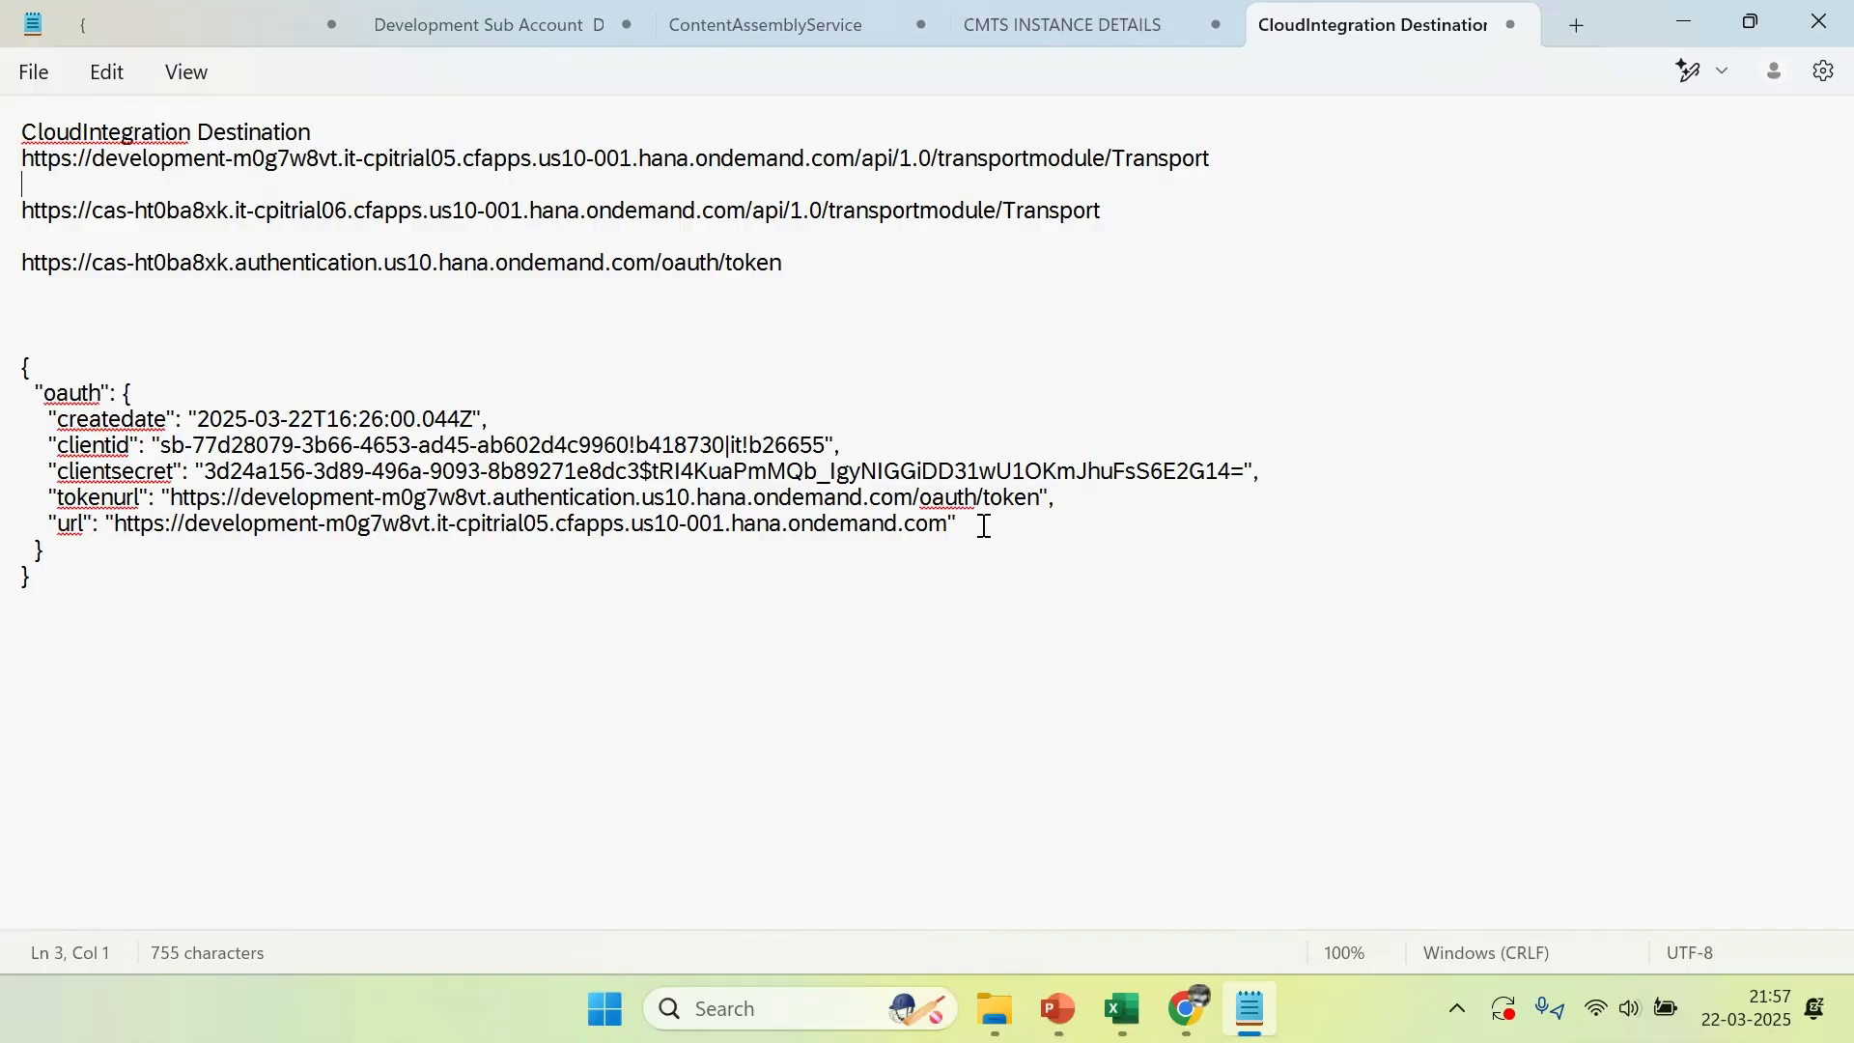
Remove the sample cas-ht0ba8xk transport URL from the note
left_click(857, 160)
left_click_drag(858, 156, 1242, 155)
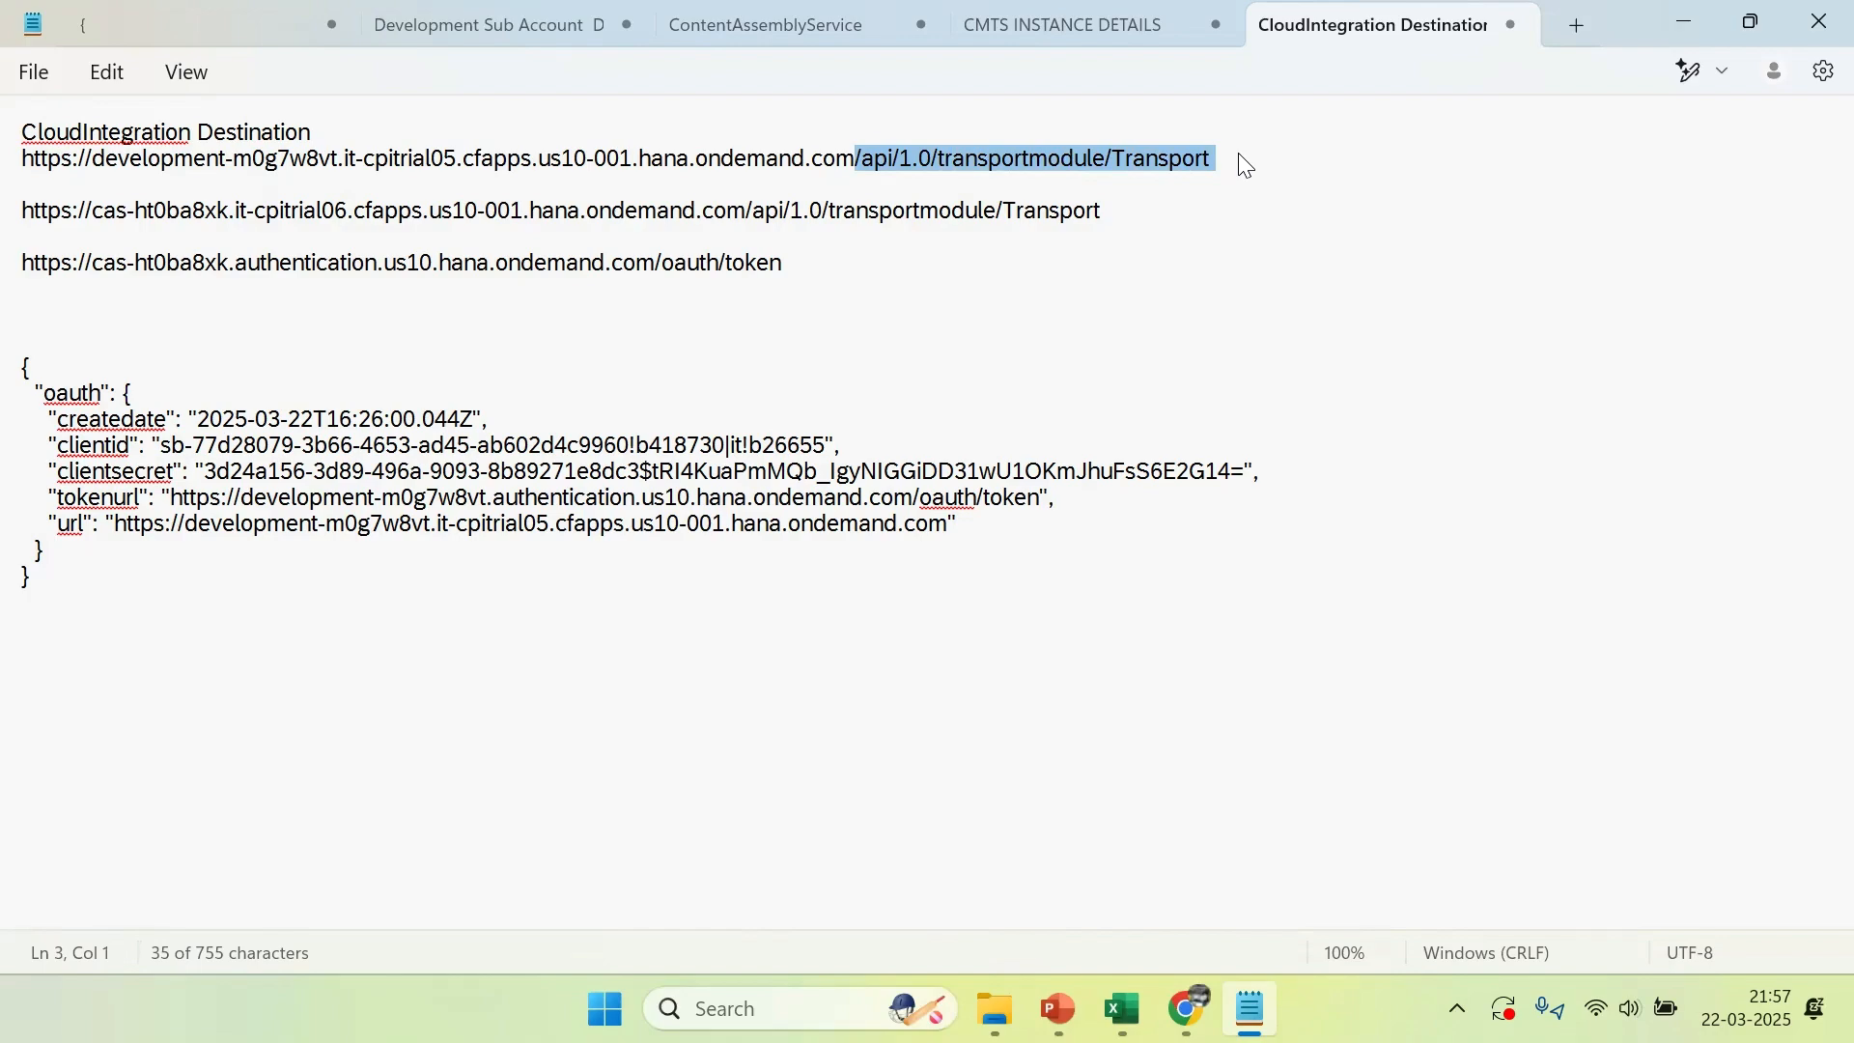
left_click_drag(1125, 213, 15, 212)
key("ctrl+x")
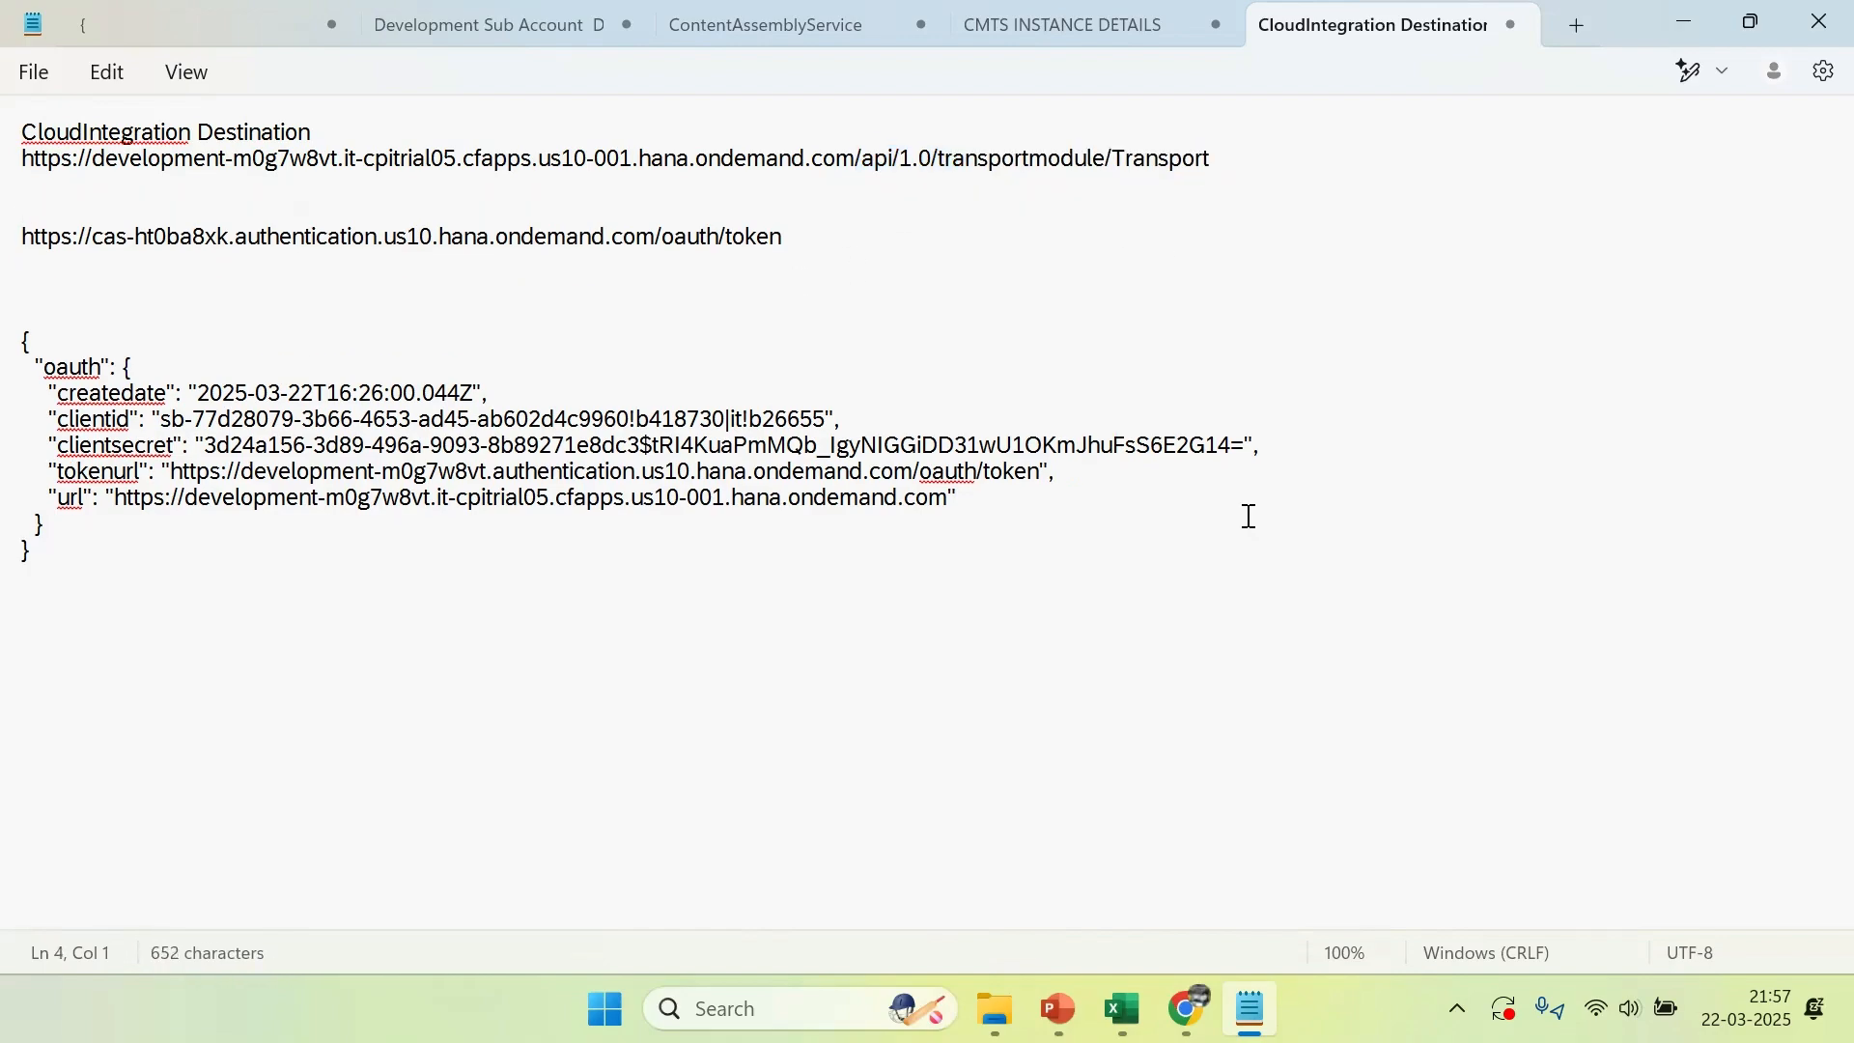
Copy the JSON's tokenurl value onto the line directly below the new transport URL
left_click(192, 470)
left_click_drag(172, 471, 1041, 485)
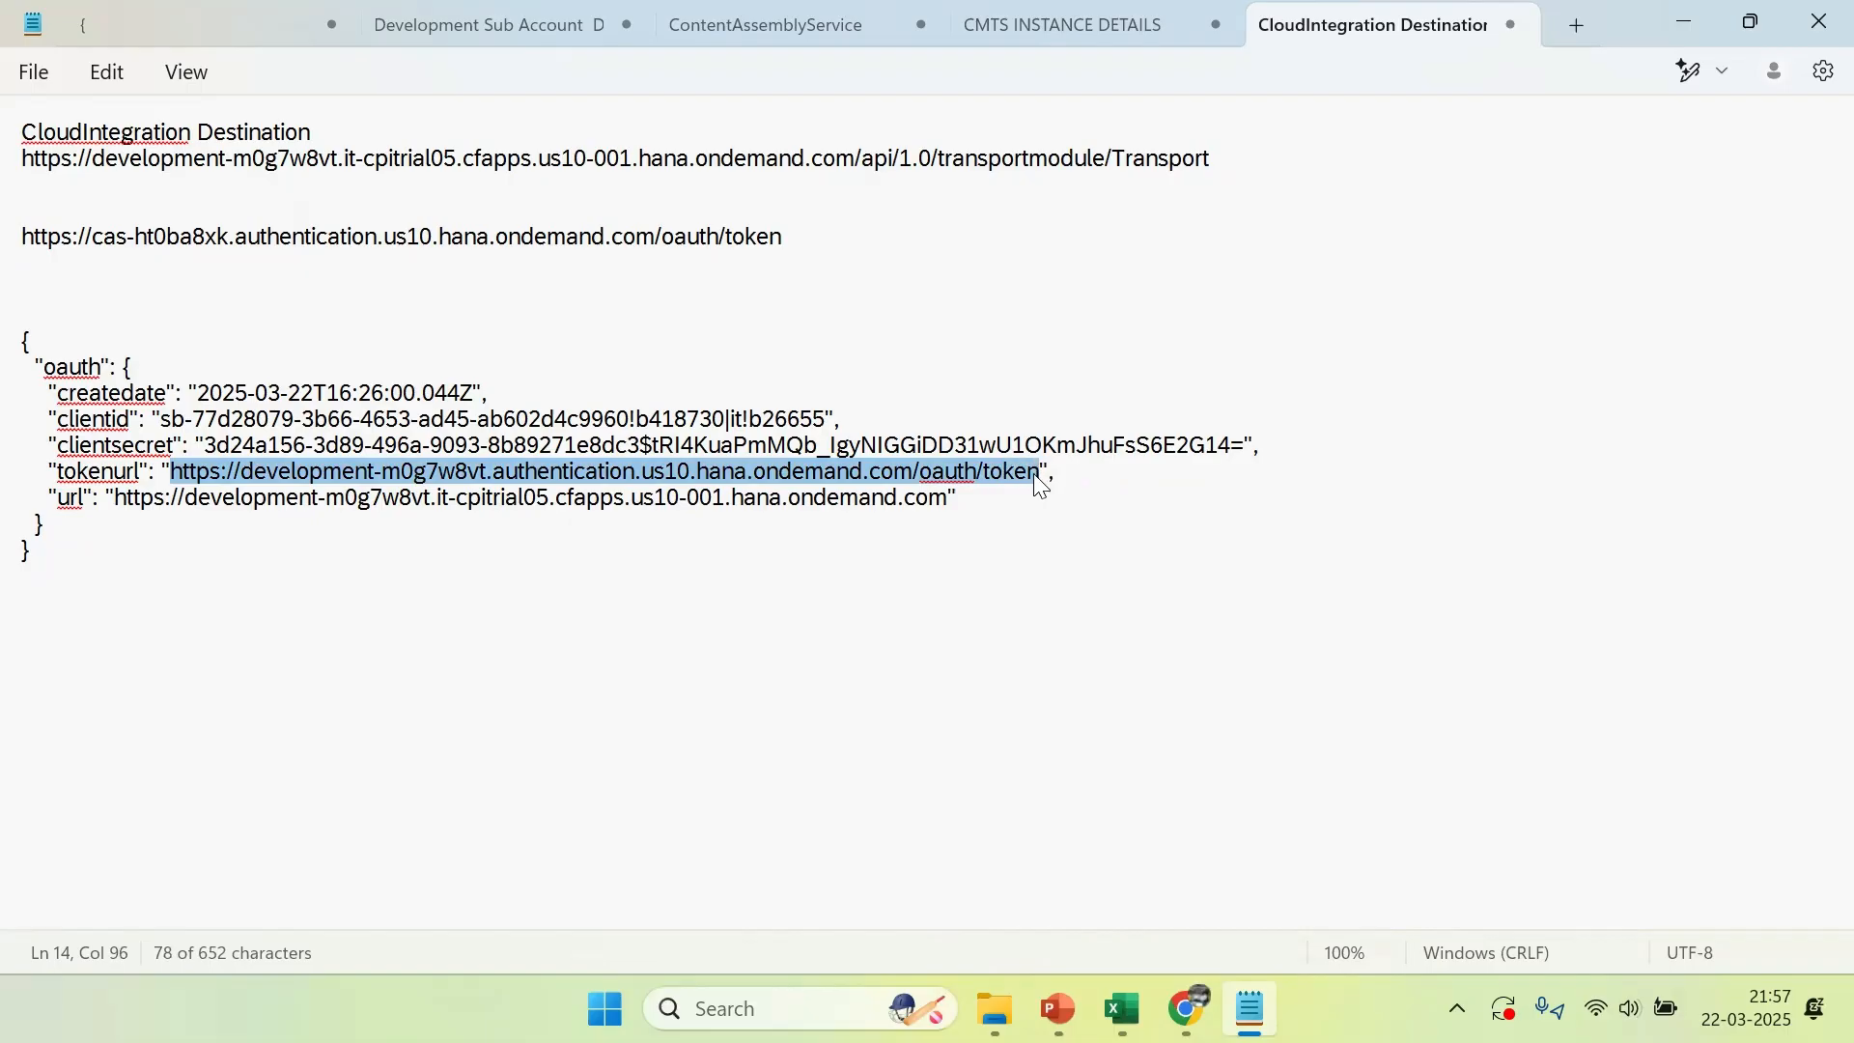
left_click(233, 225)
left_click(83, 186)
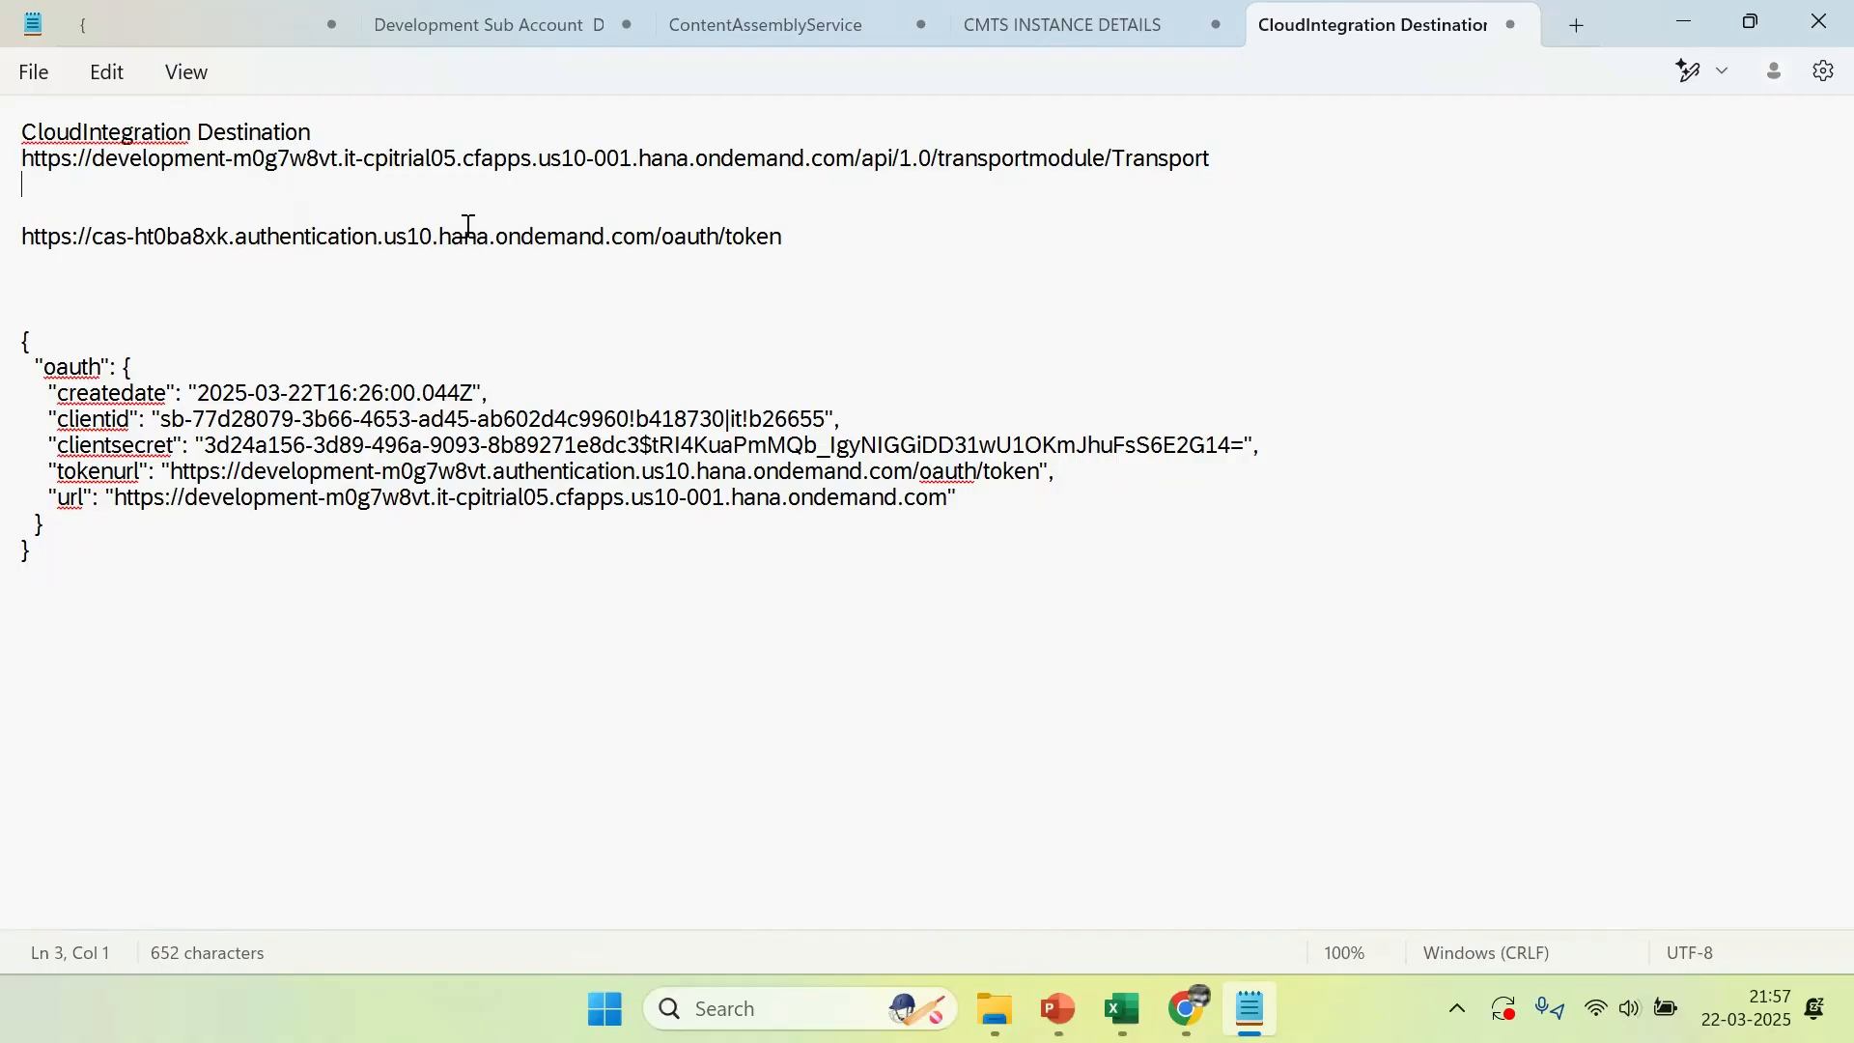
key("ctrl+v")
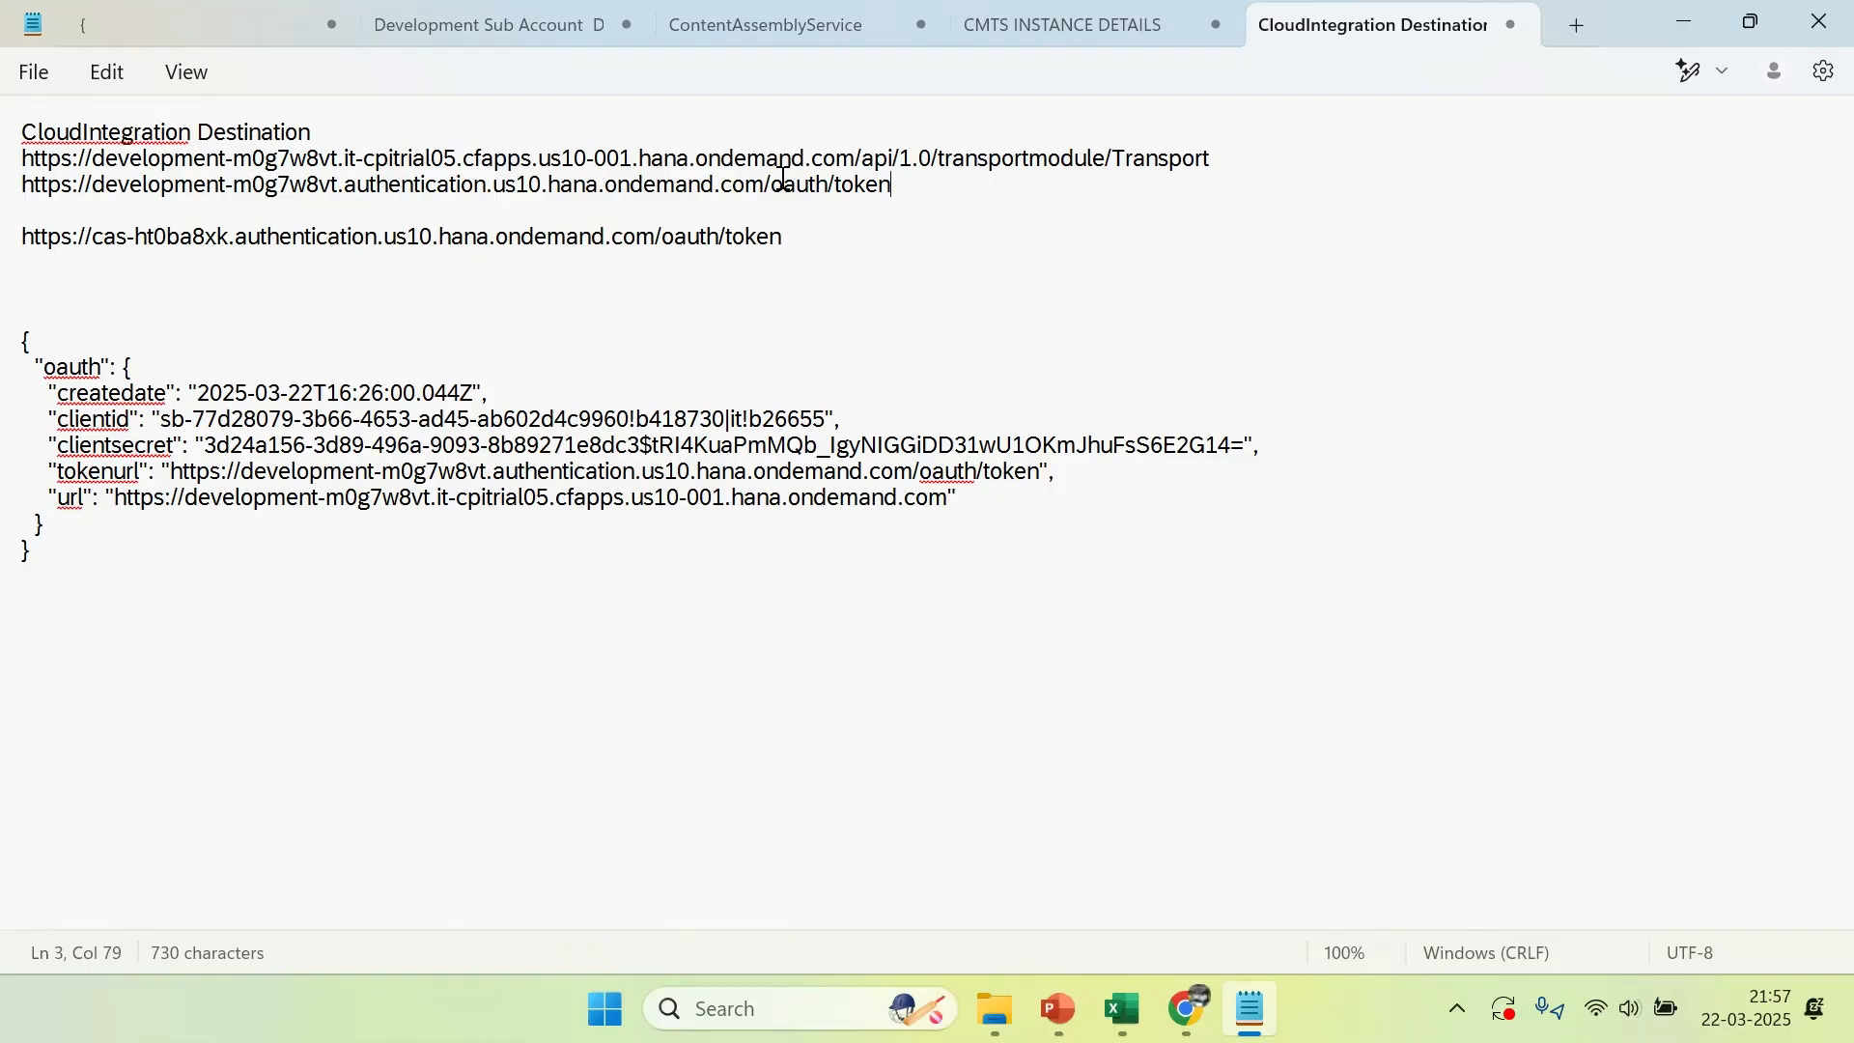
Replace the sample cas-ht0ba8xk token URL in the note with the slide's destination name, CloudIntegration, and copy that name
left_click_drag(799, 239, 16, 244)
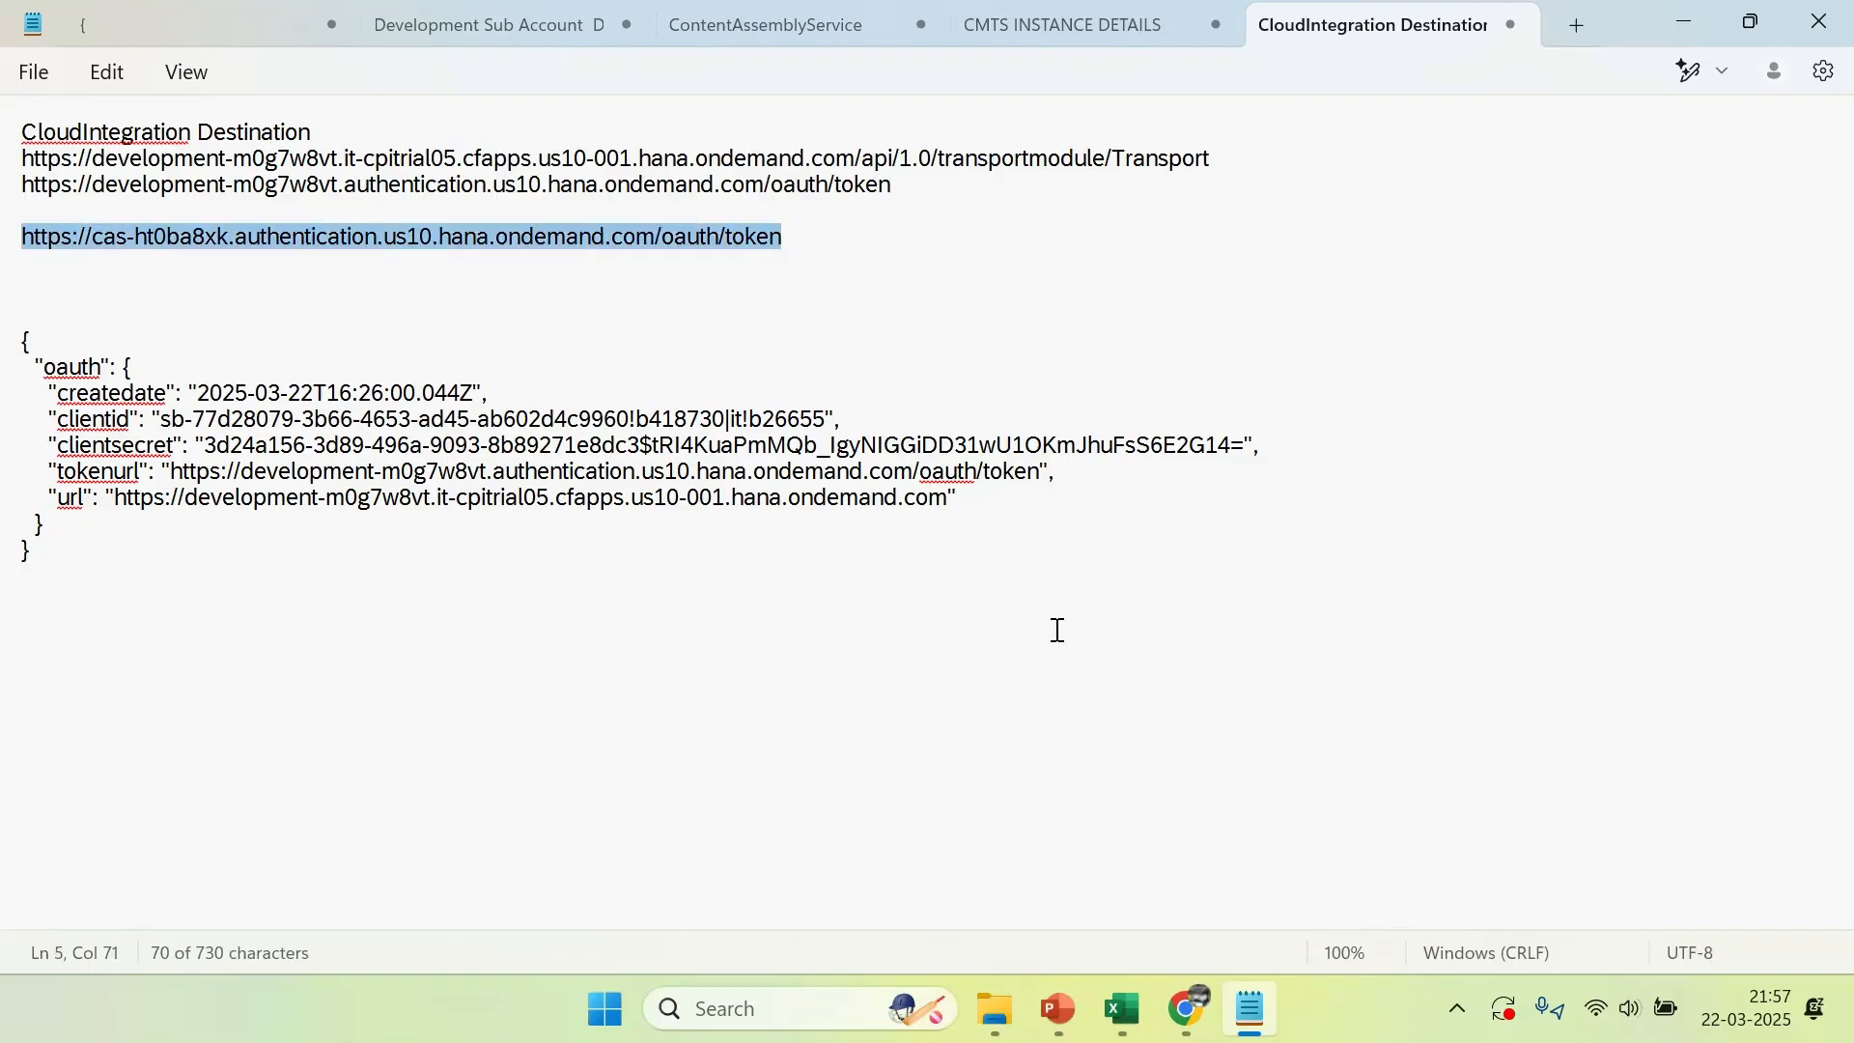
key("ctrl+x")
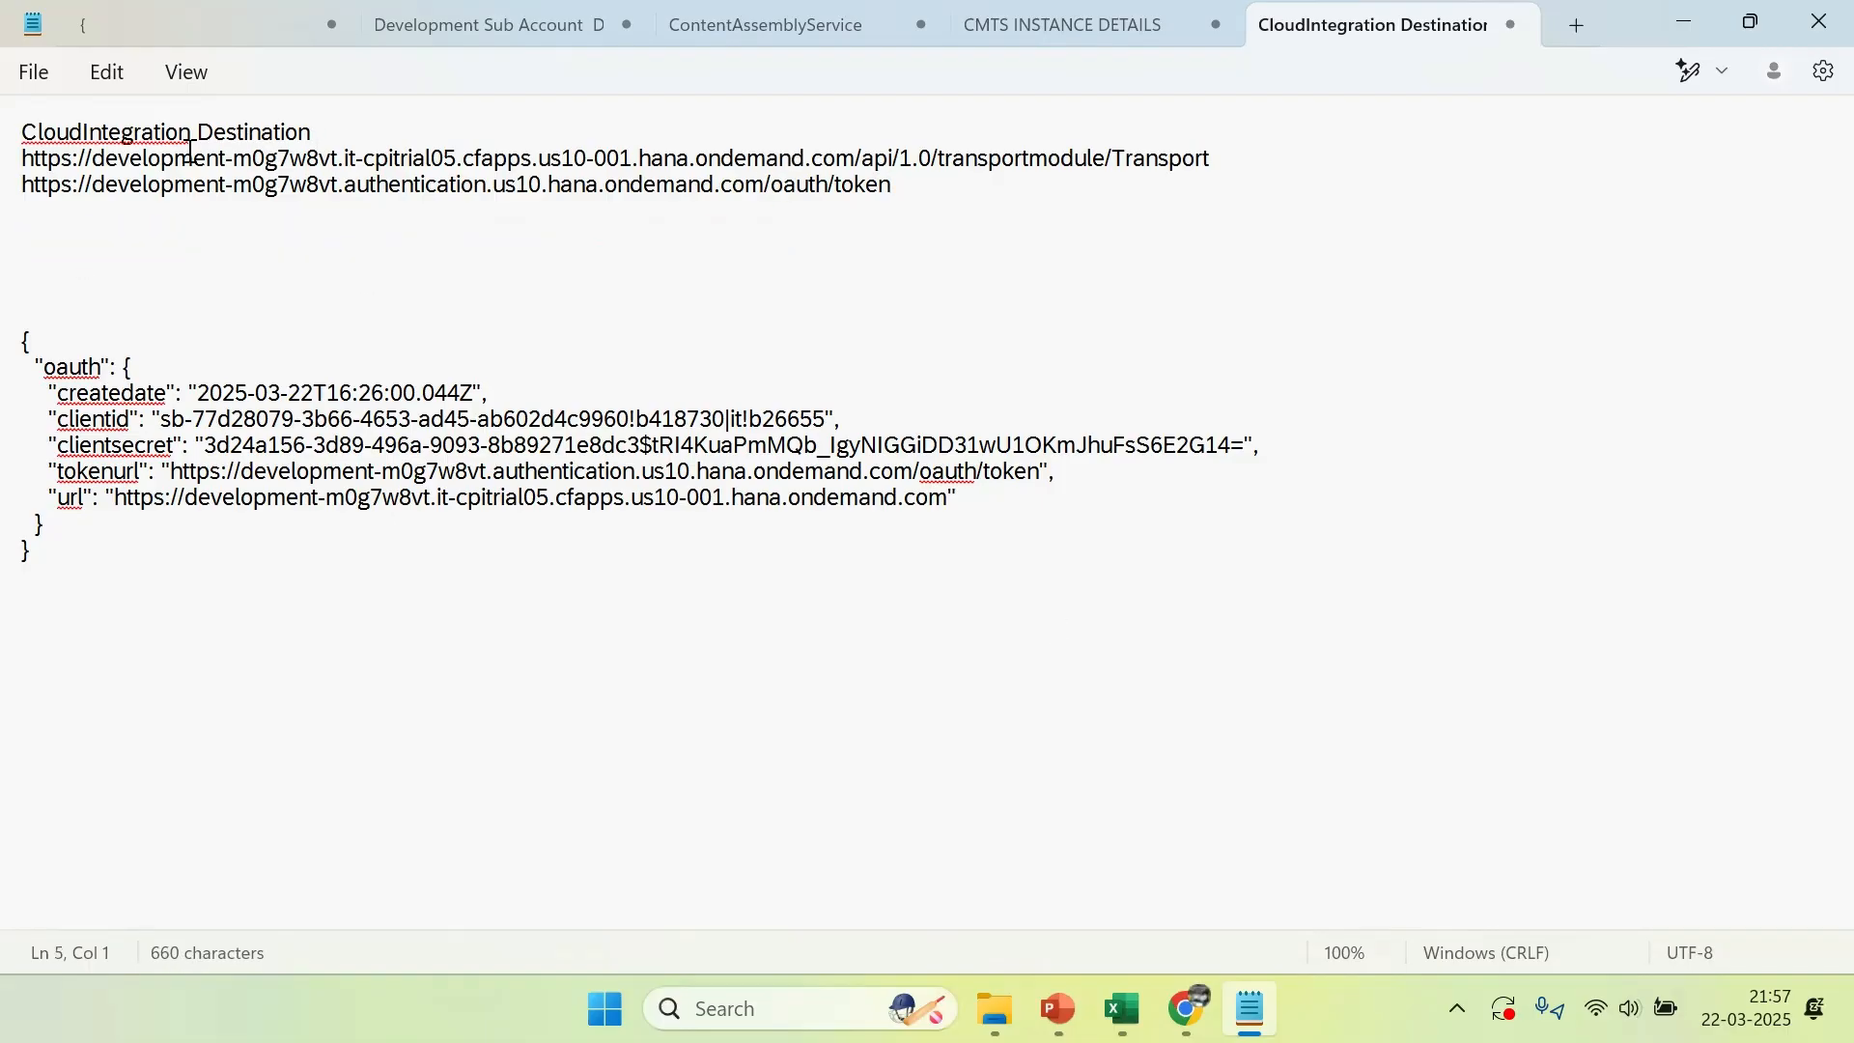
key("alt+Tab")
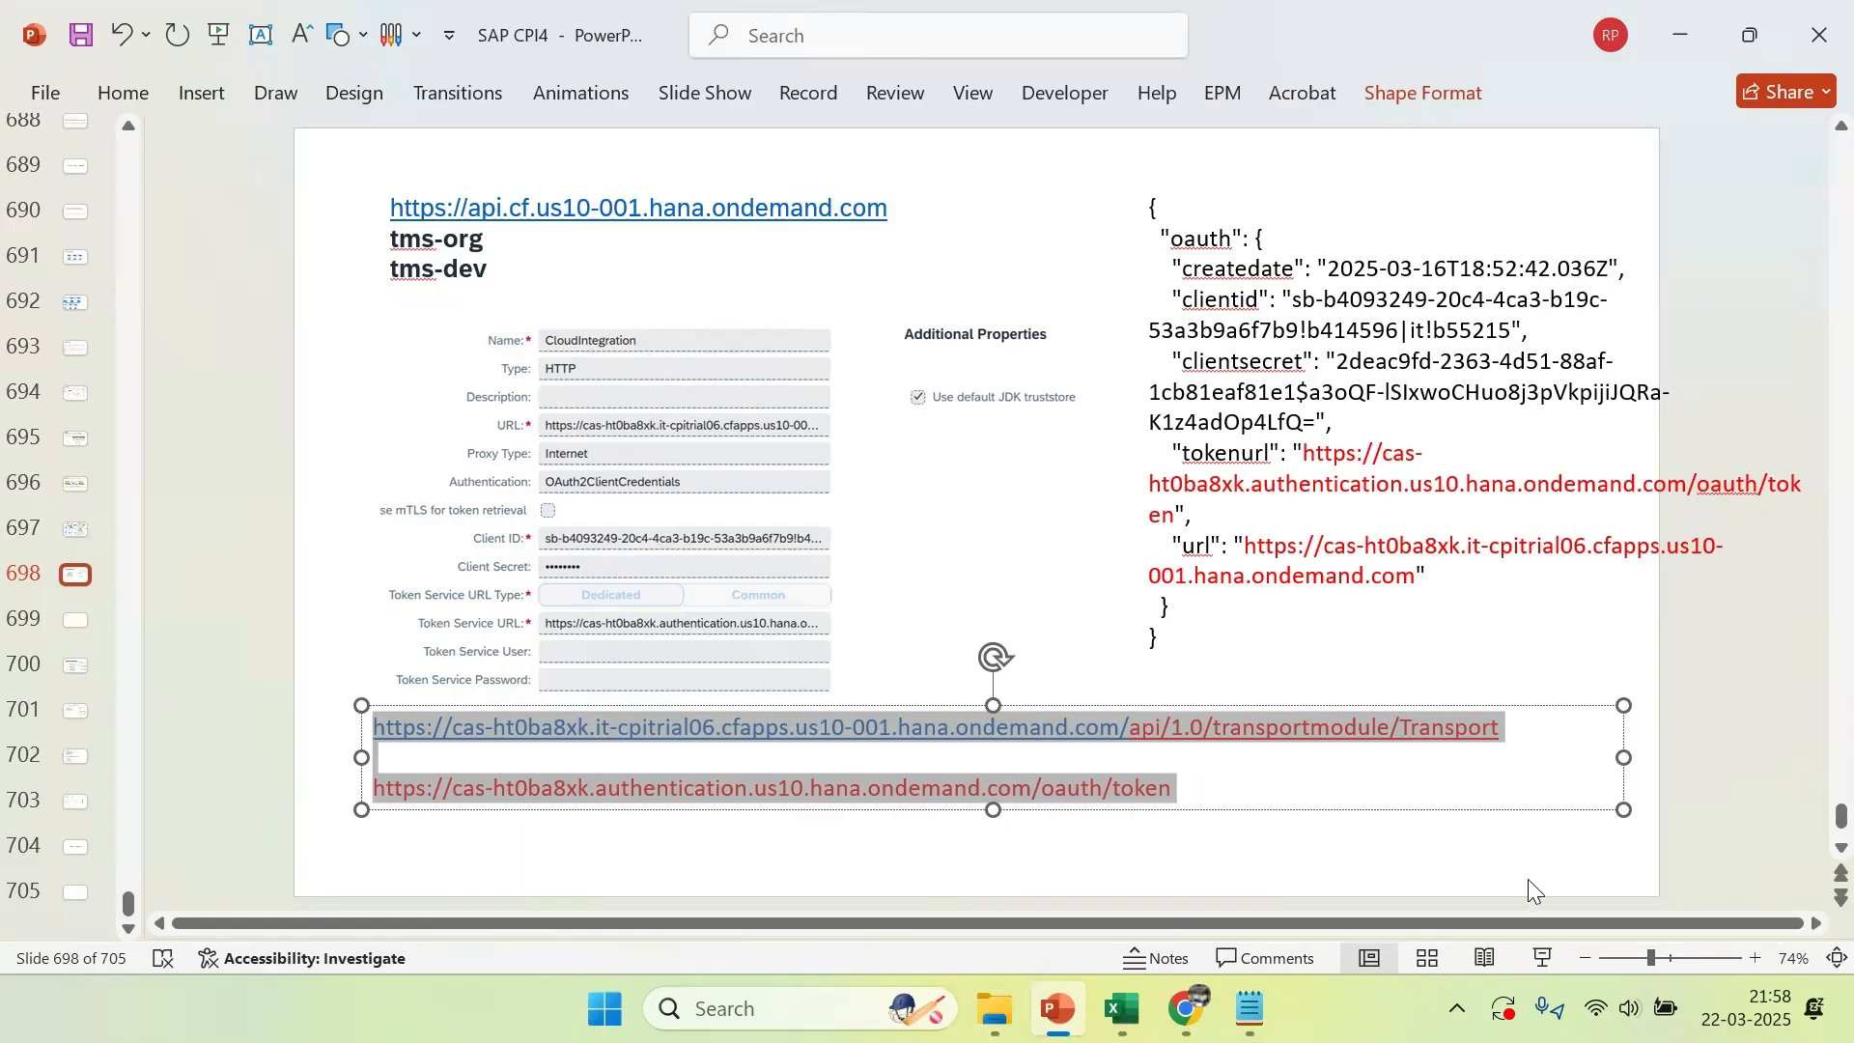
left_click(1542, 958)
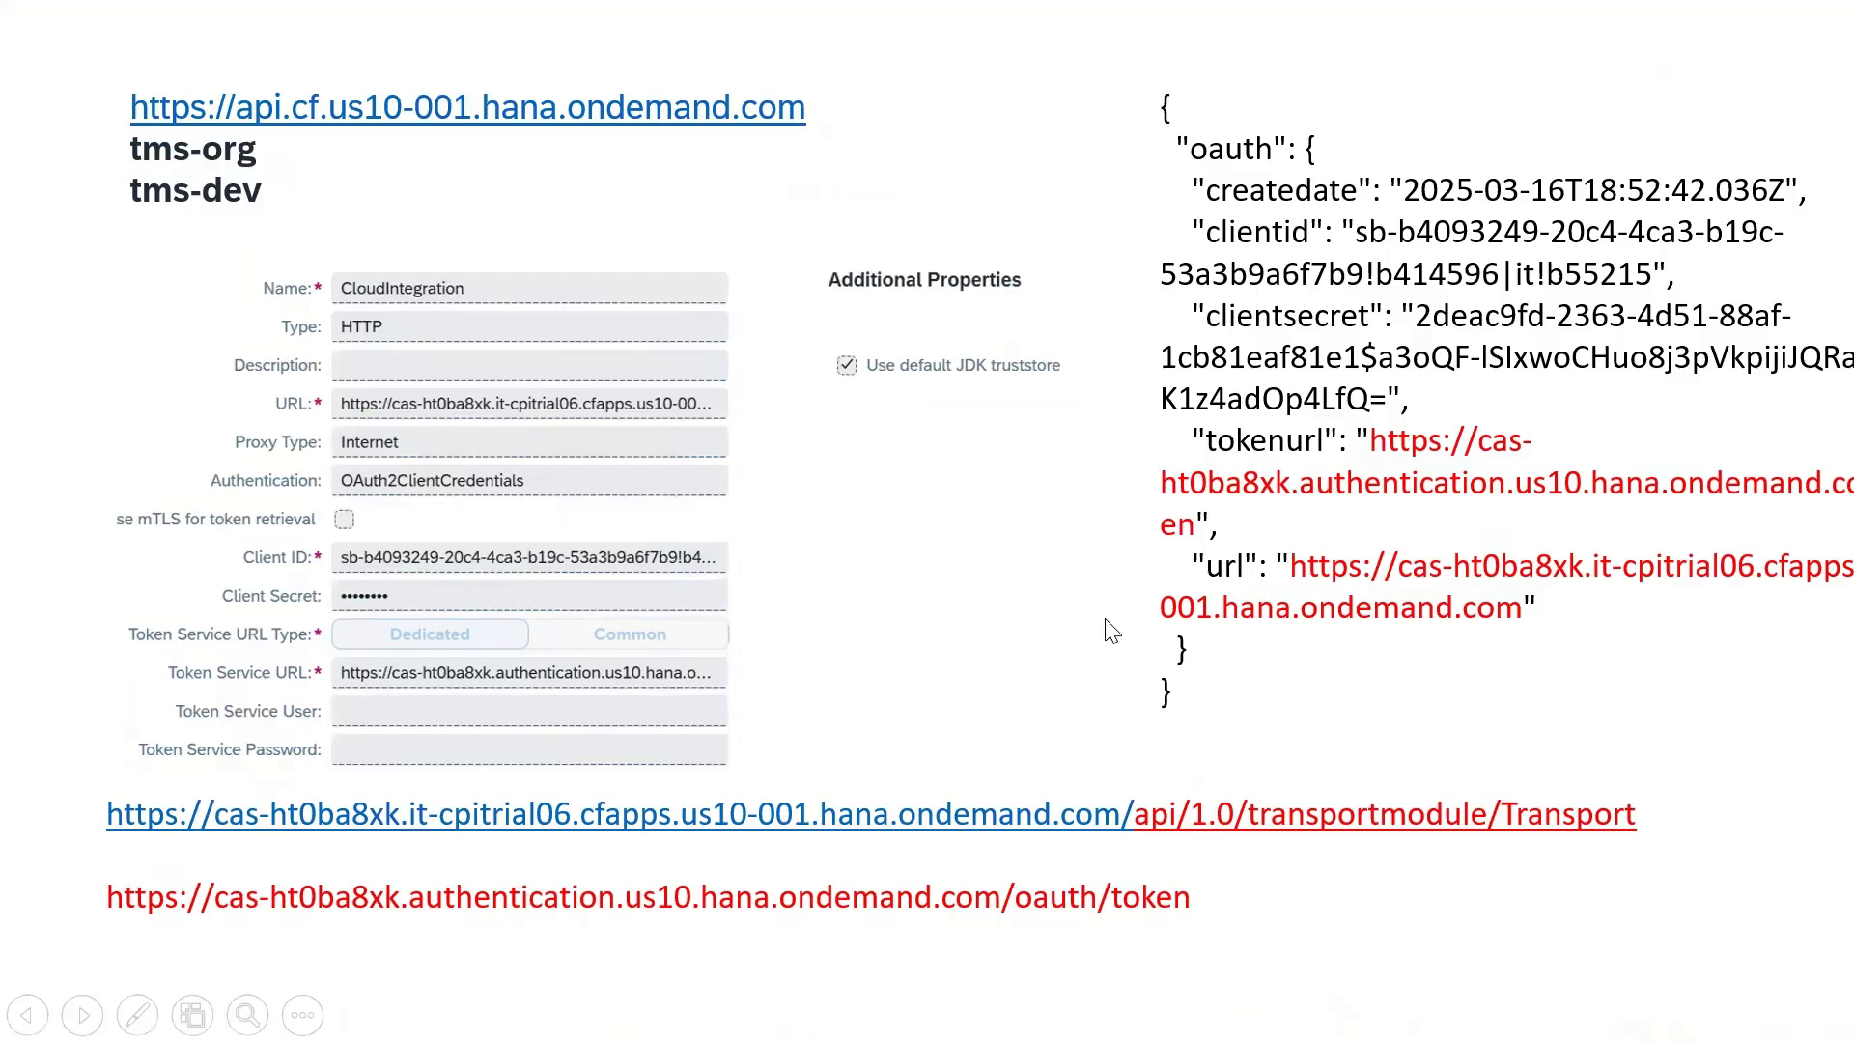
key("Escape")
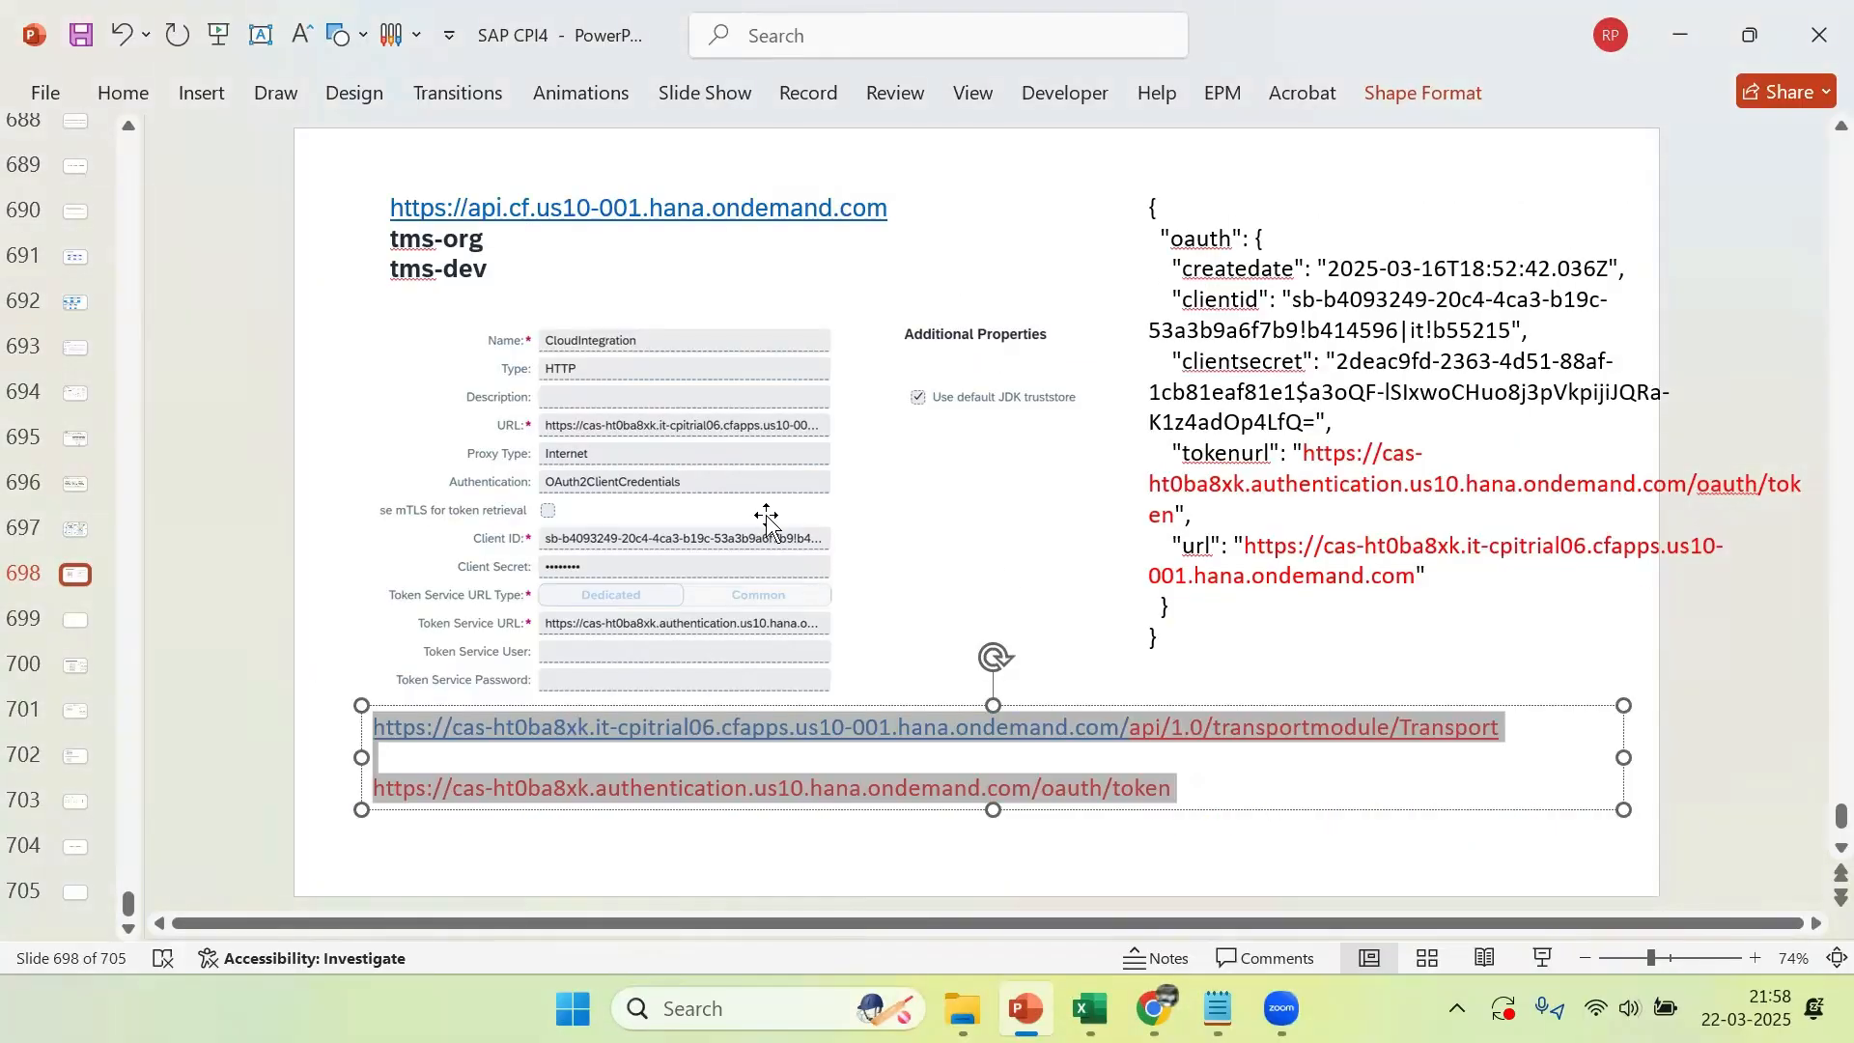
key("alt+Tab")
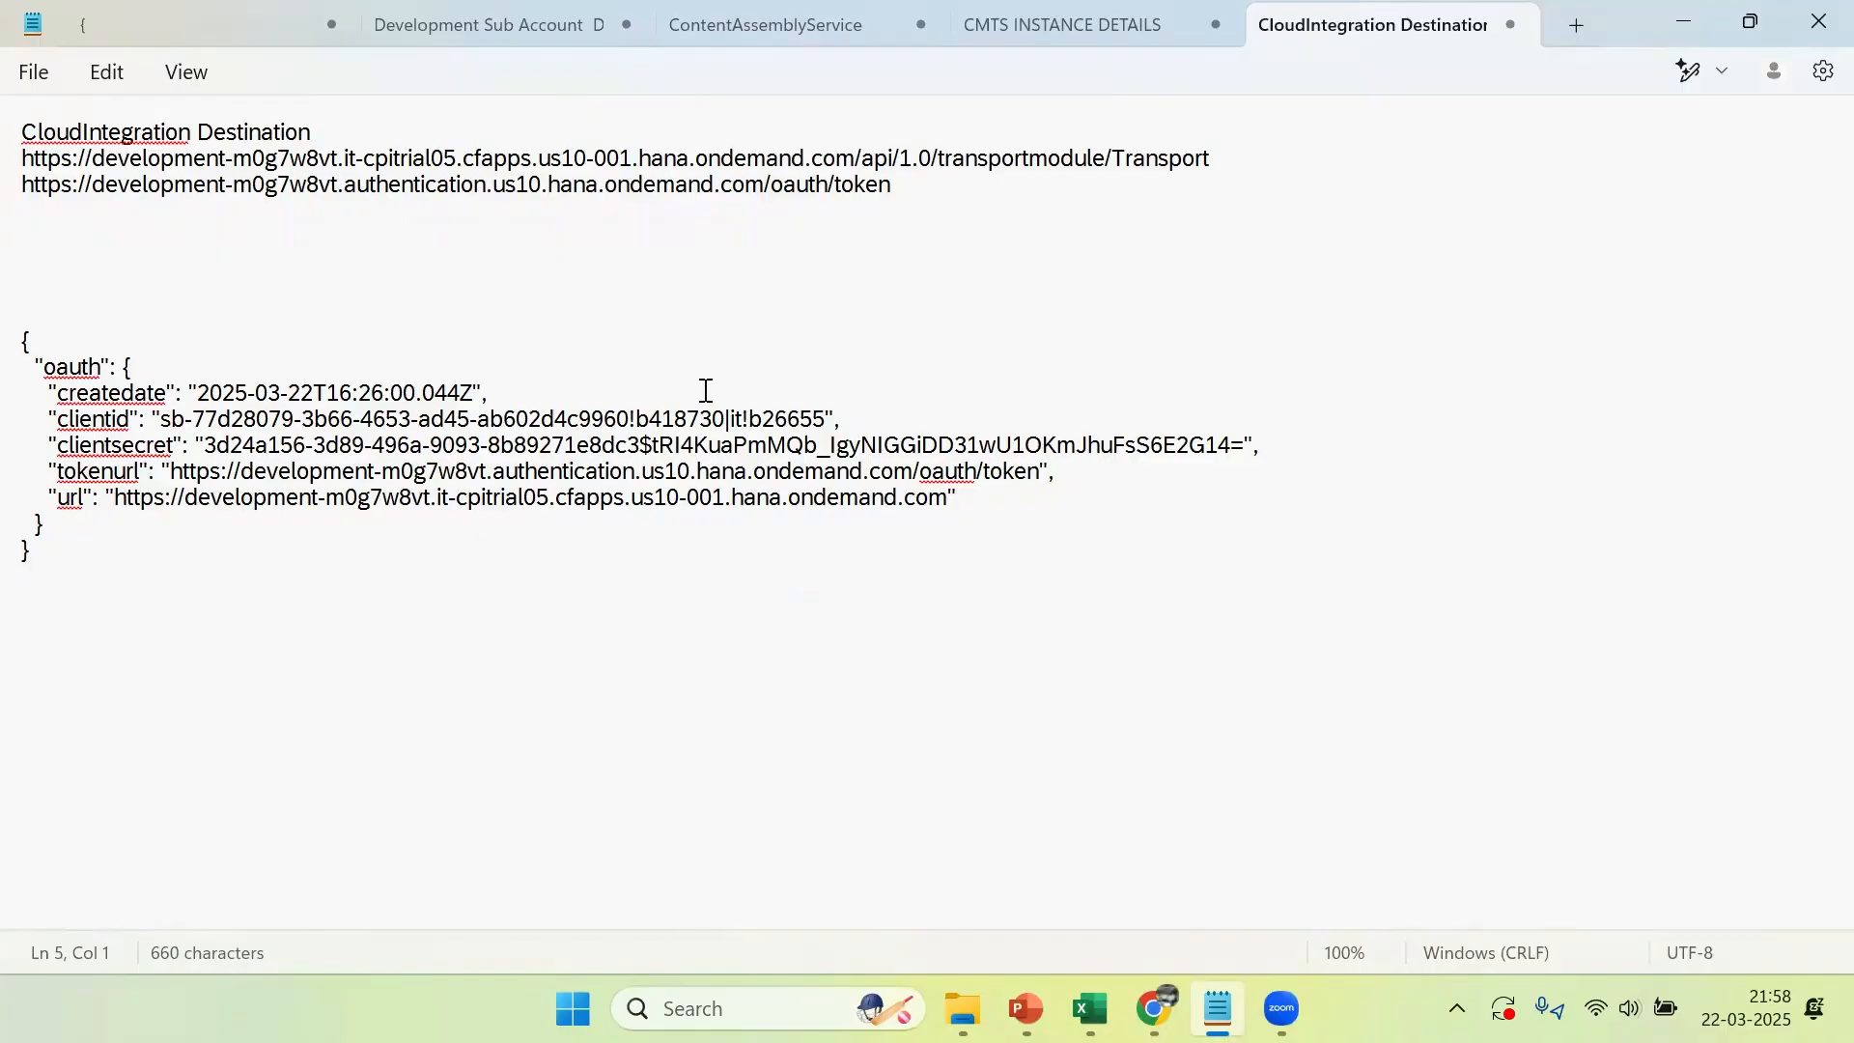
type("CloudIntegration")
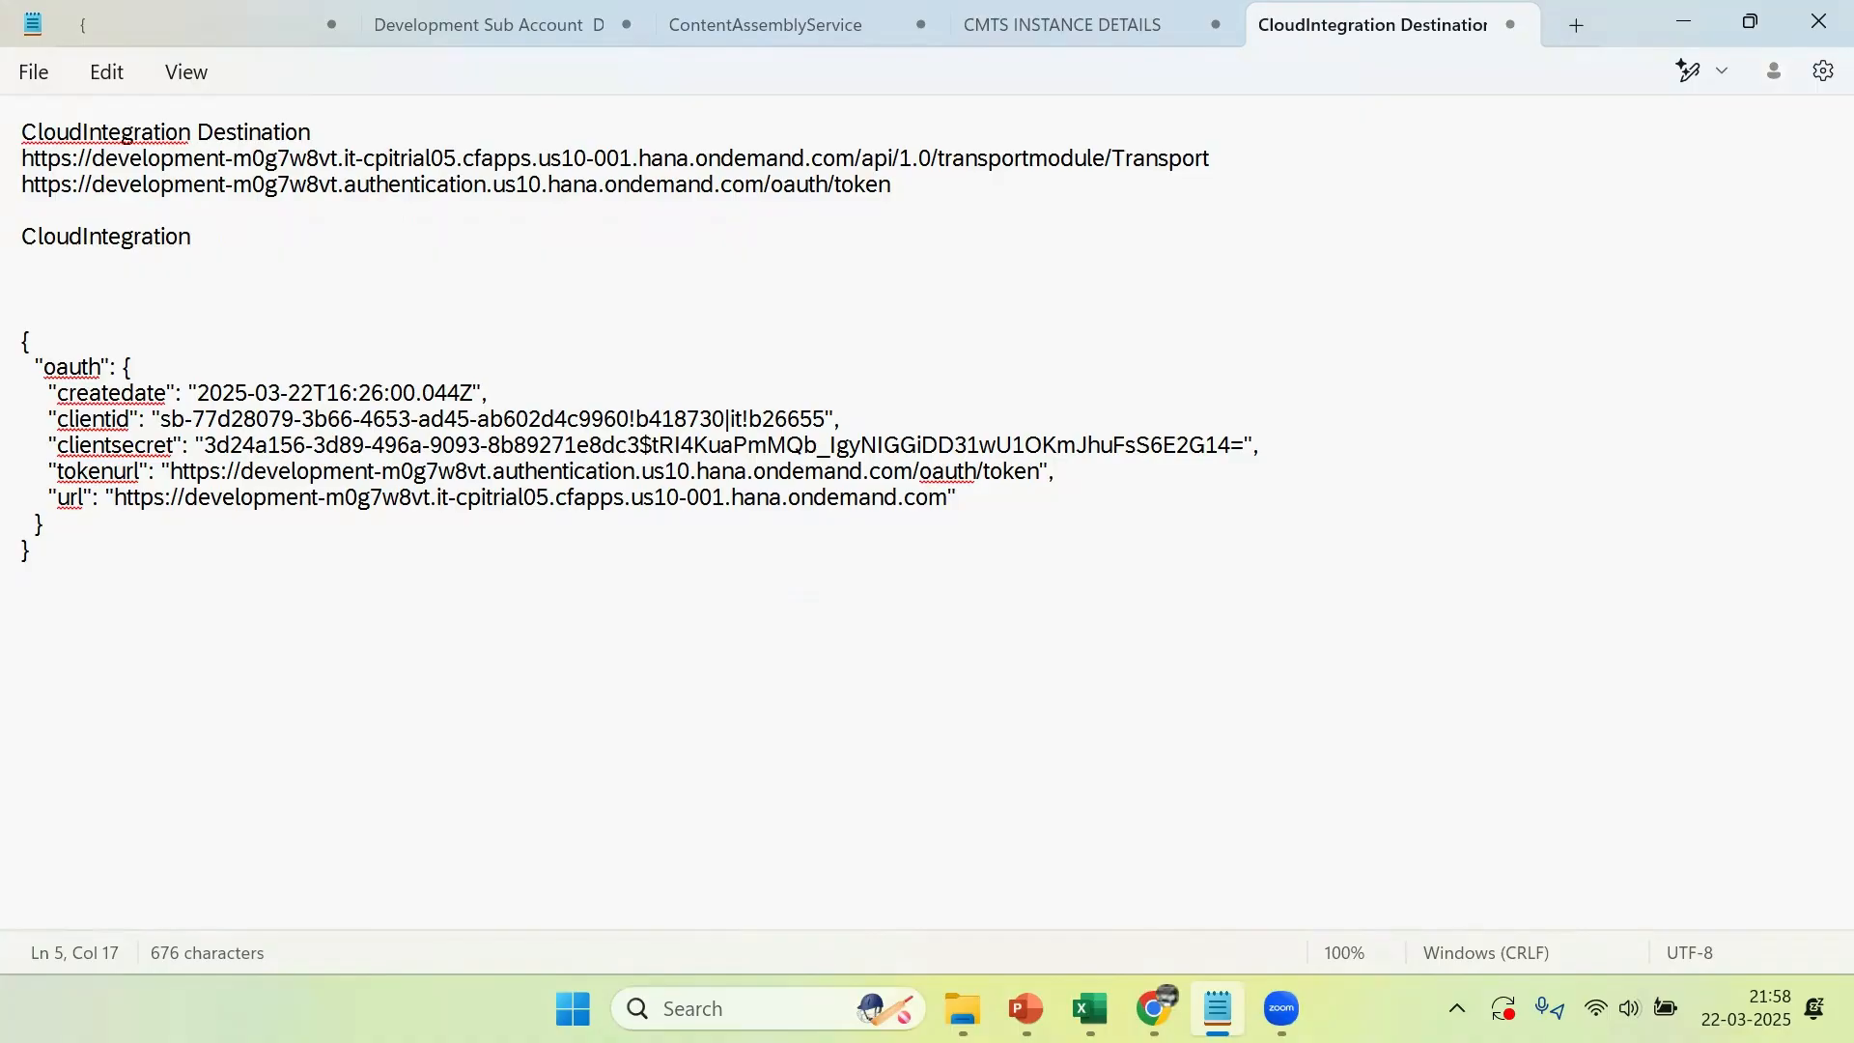
key("shift+Home")
Switch to Chrome and reload the DEVELOPMENT Integration Suite home page
left_click(1025, 1008)
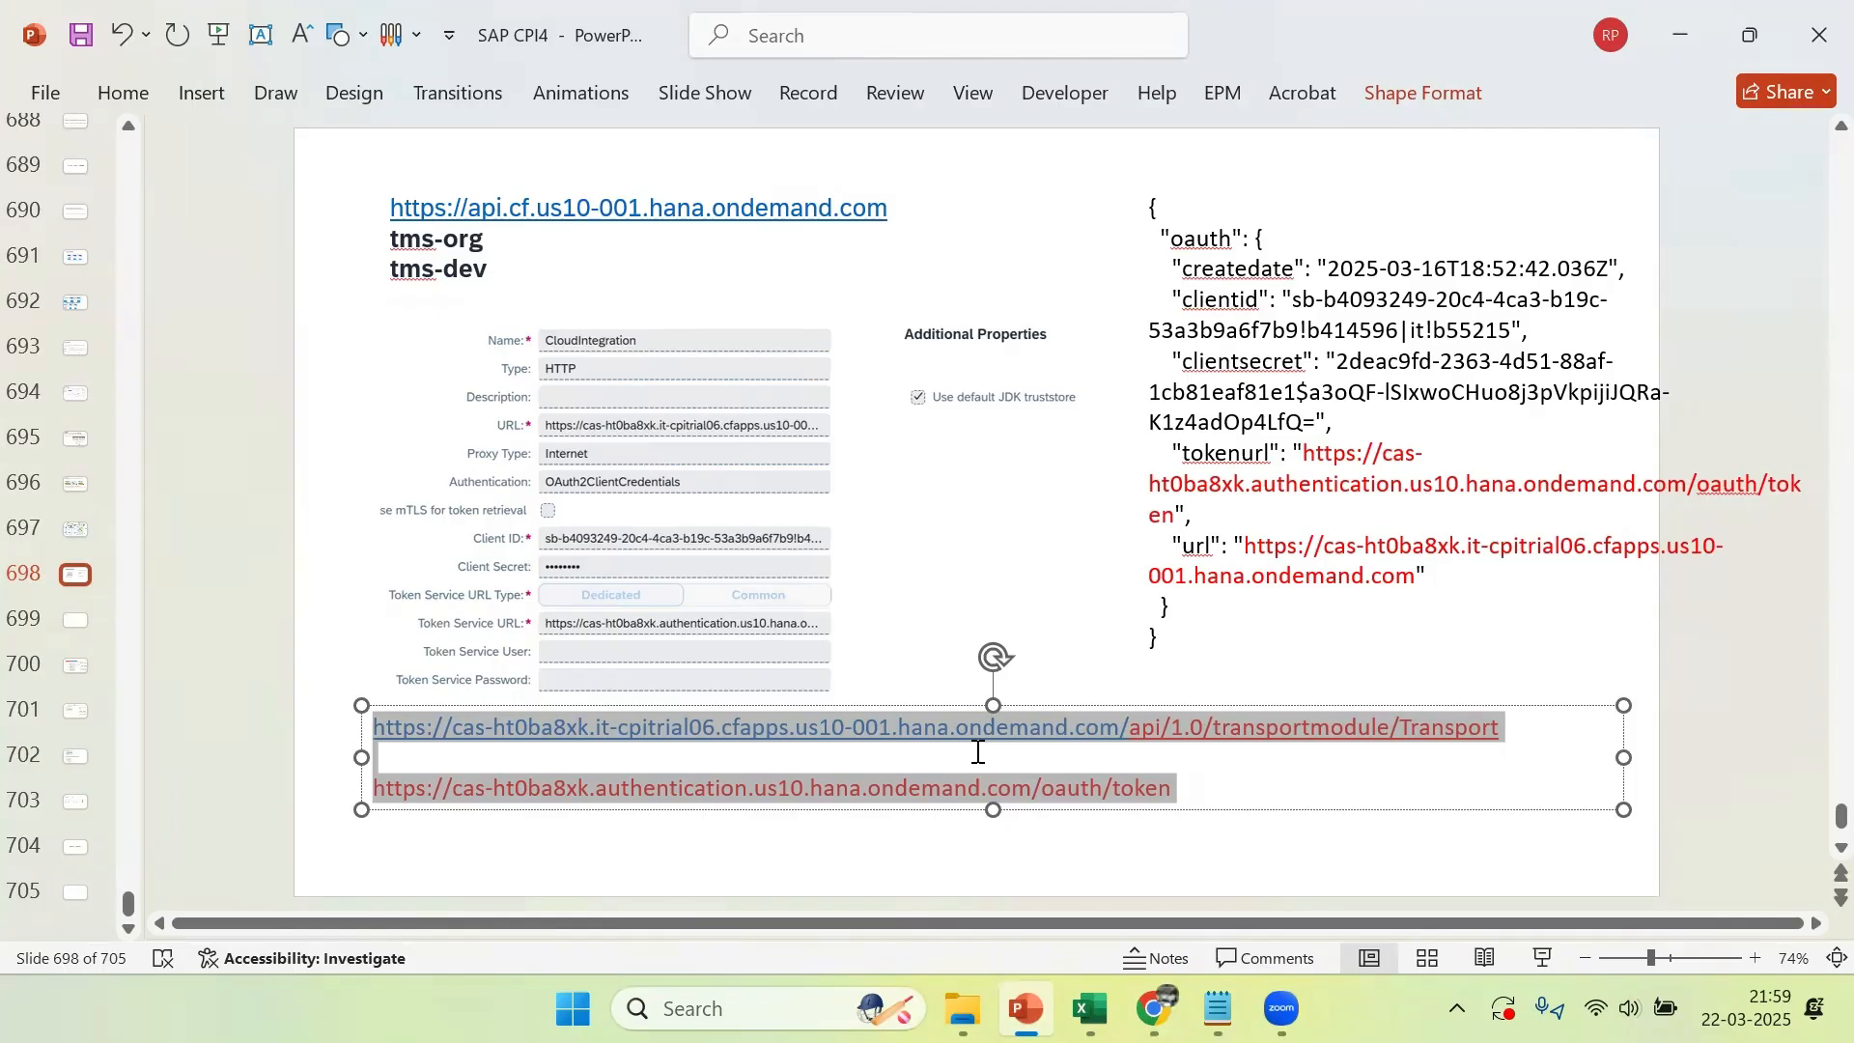
left_click(1154, 1009)
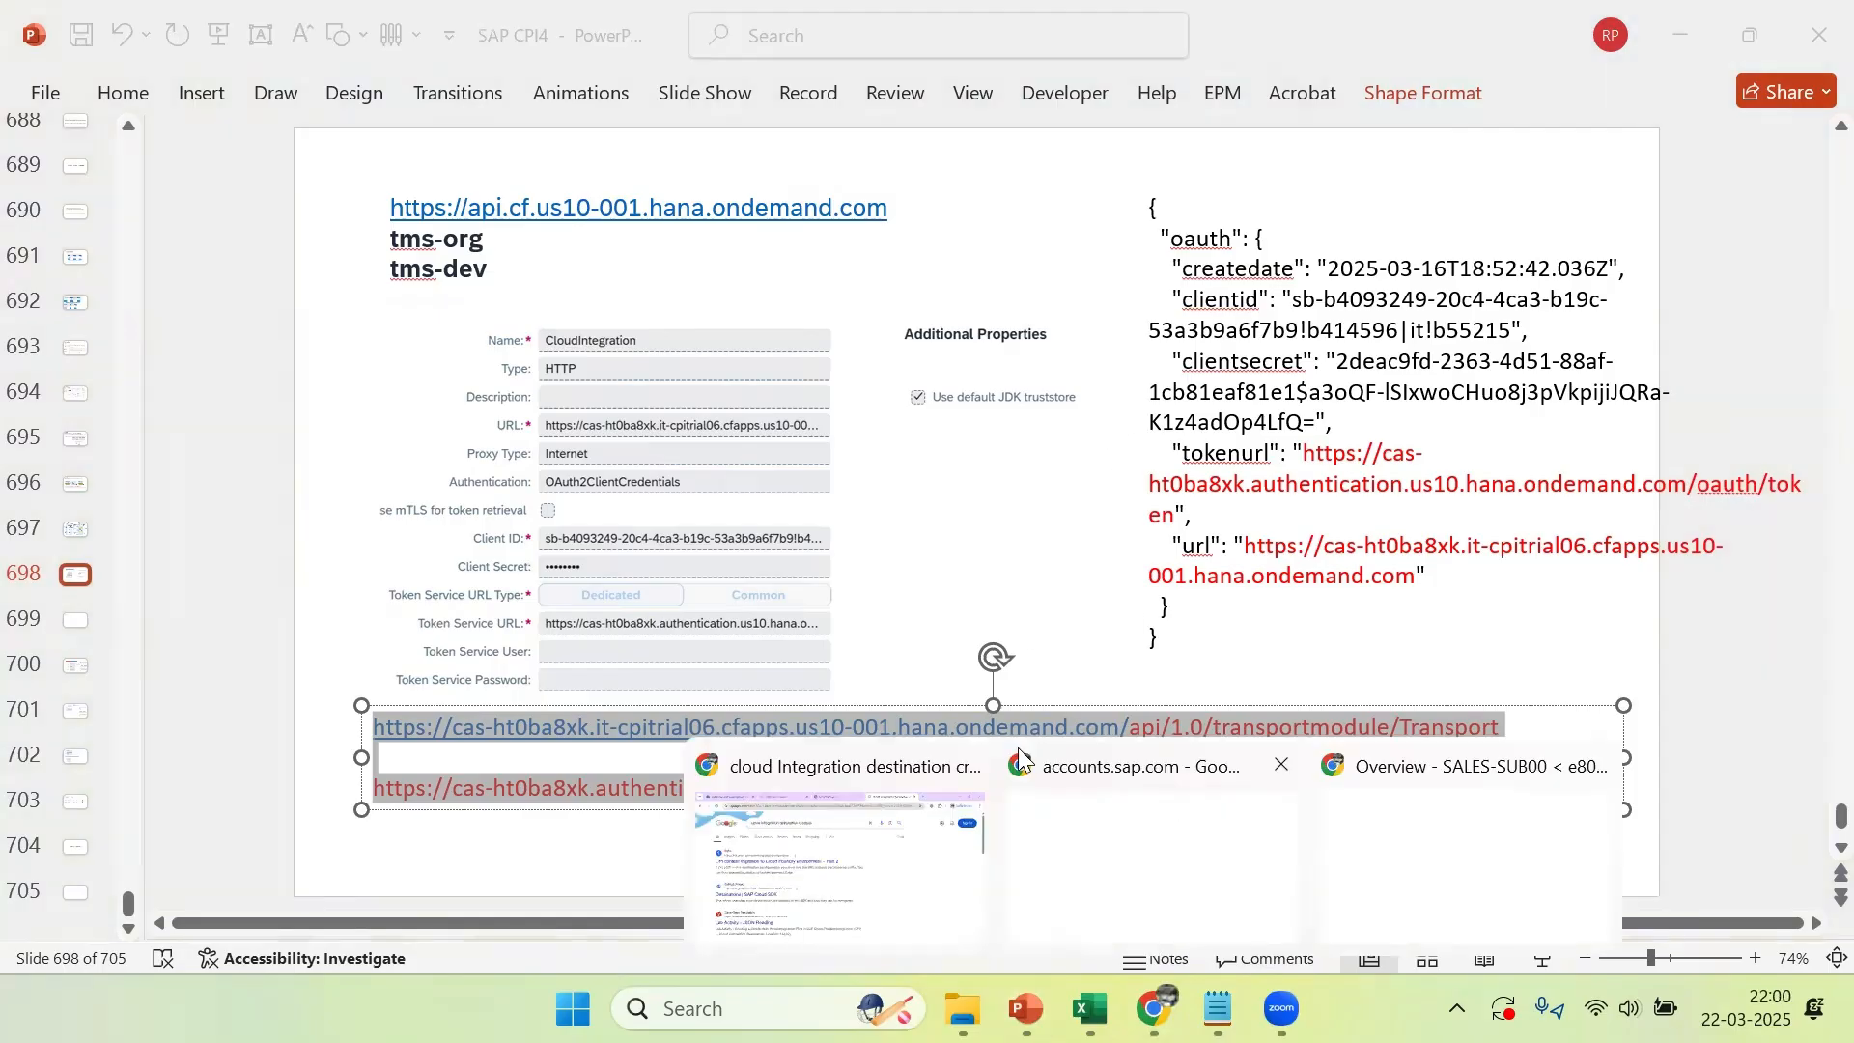
left_click(846, 782)
left_click(1403, 31)
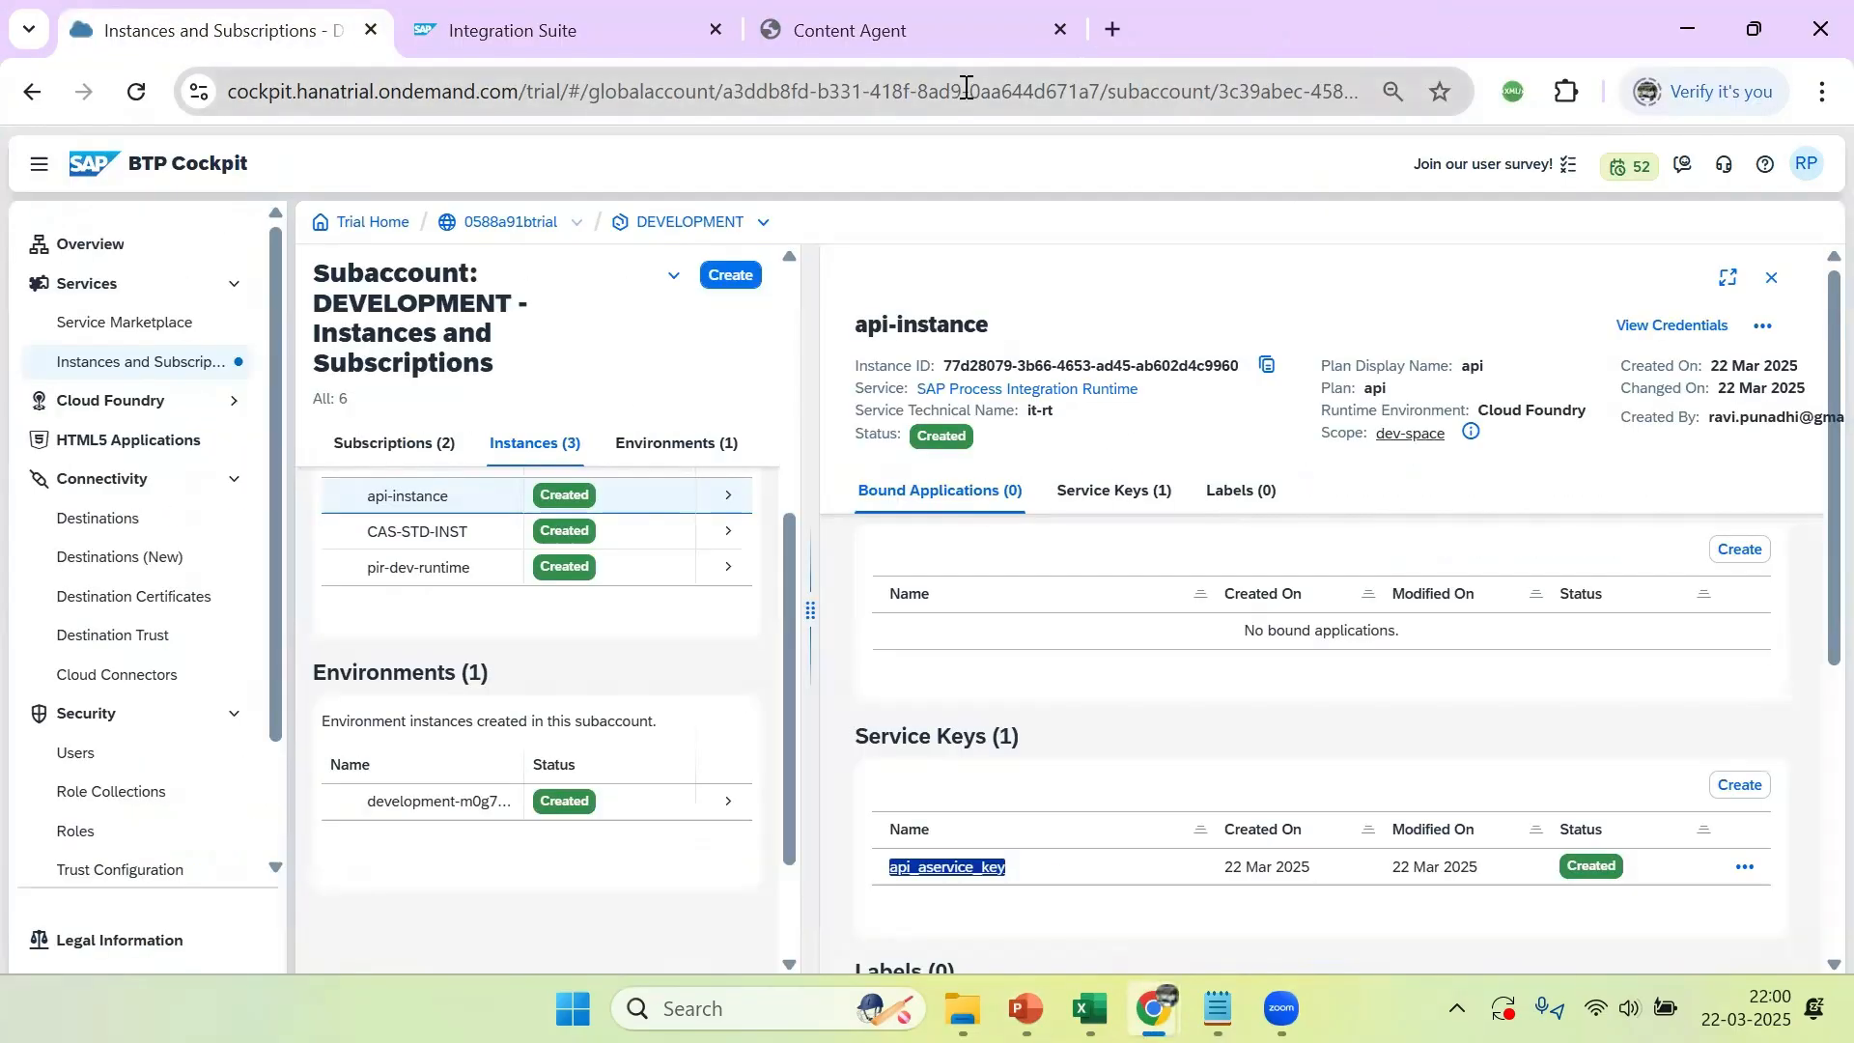
left_click(579, 33)
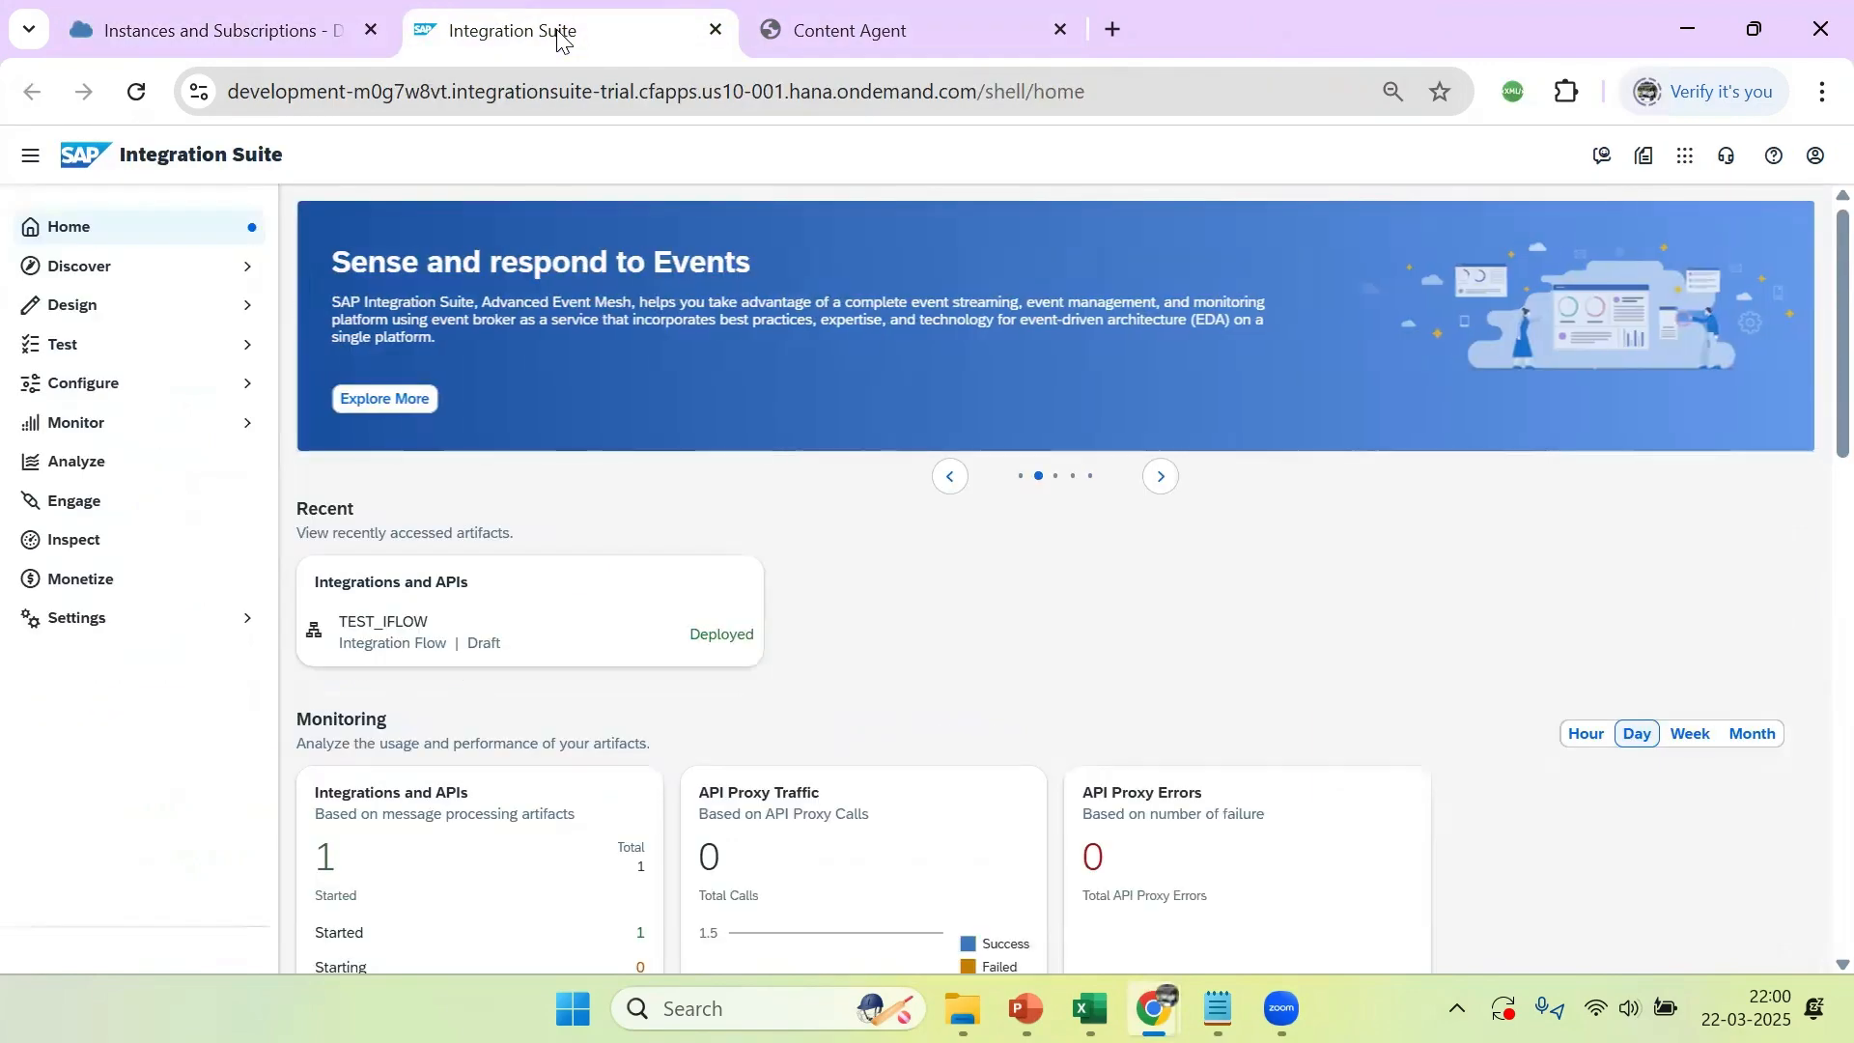
left_click(136, 90)
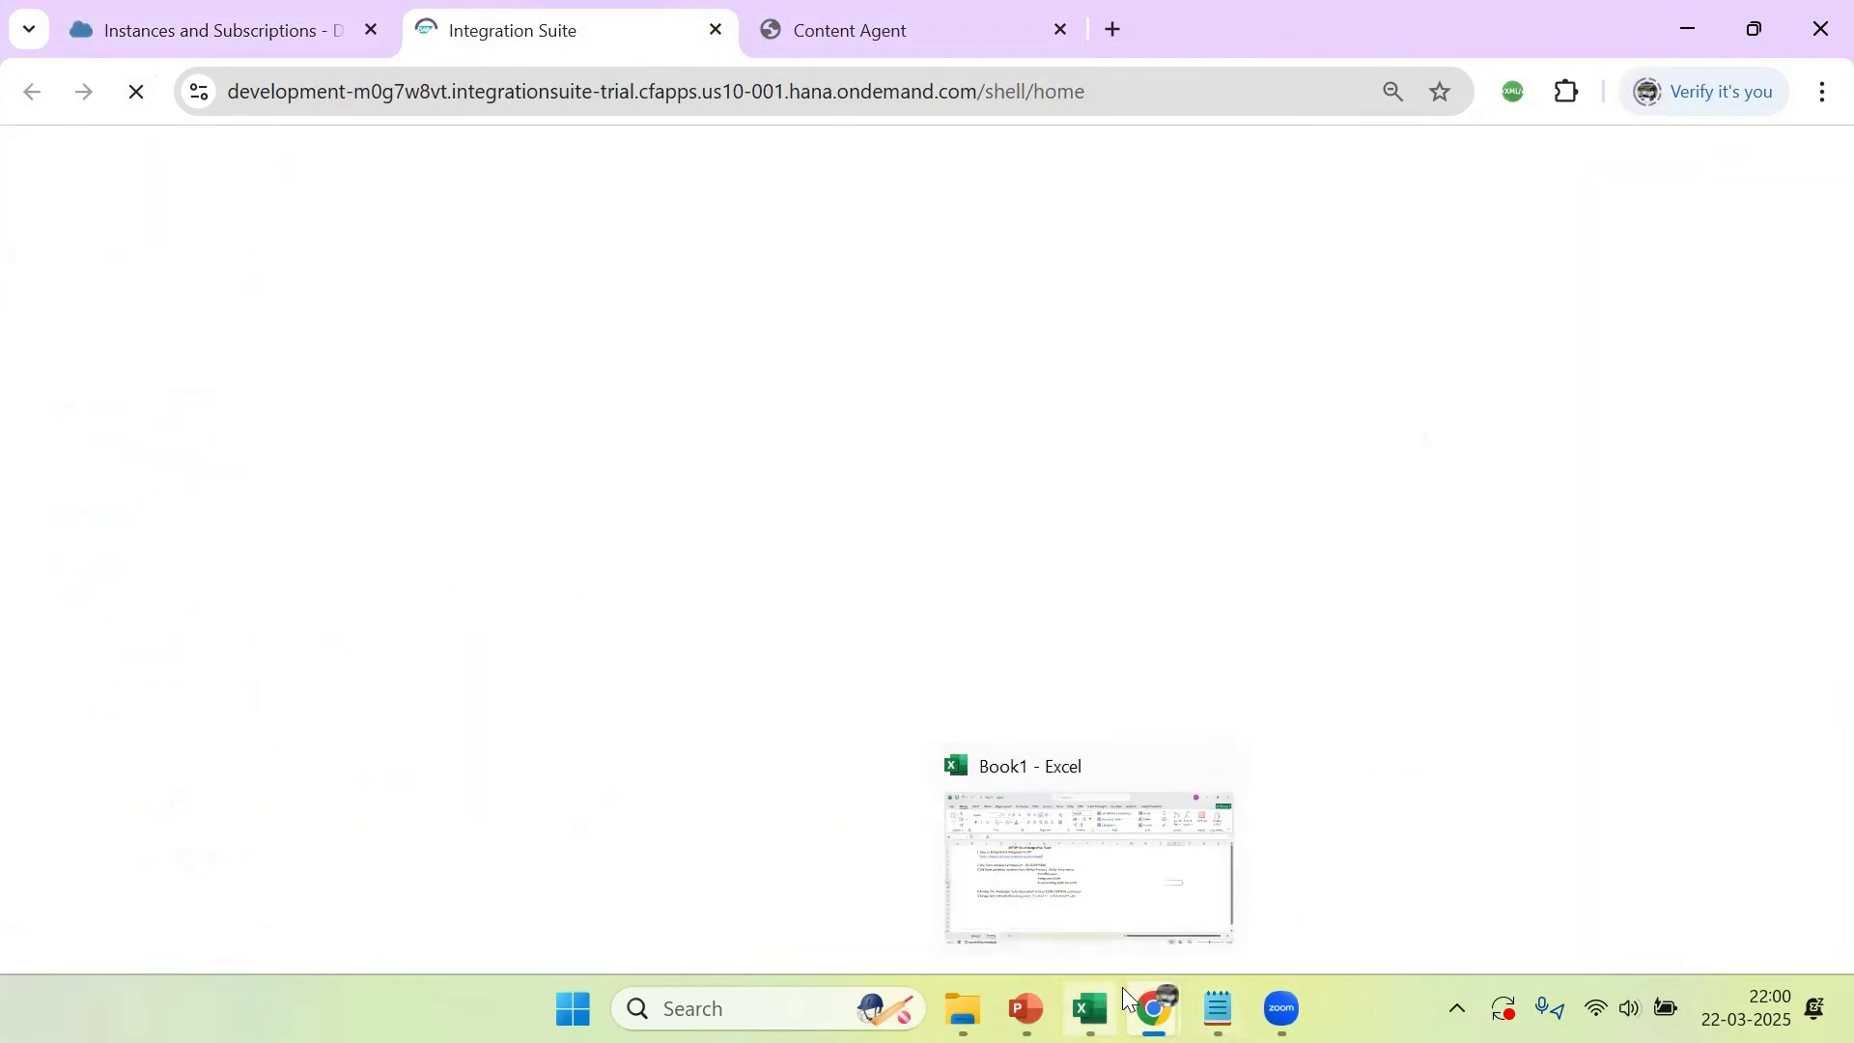
mouse_move(1159, 985)
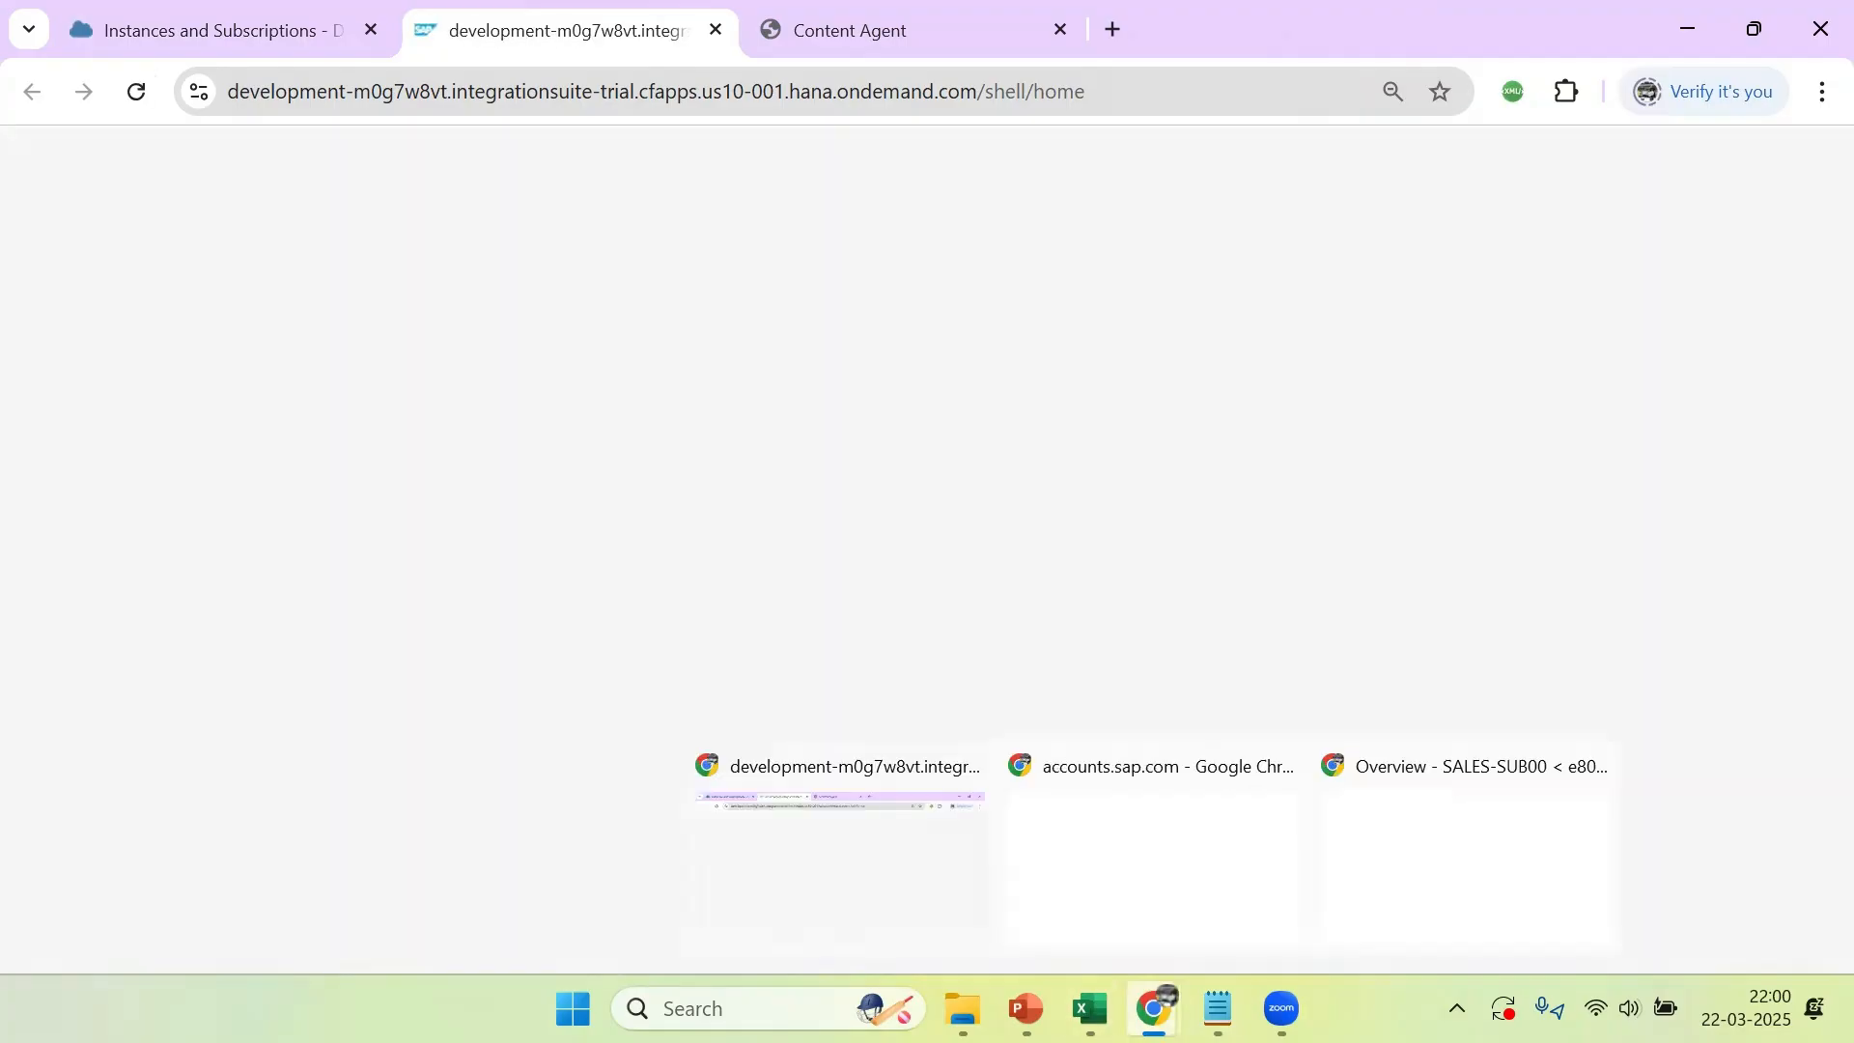
left_click(1156, 977)
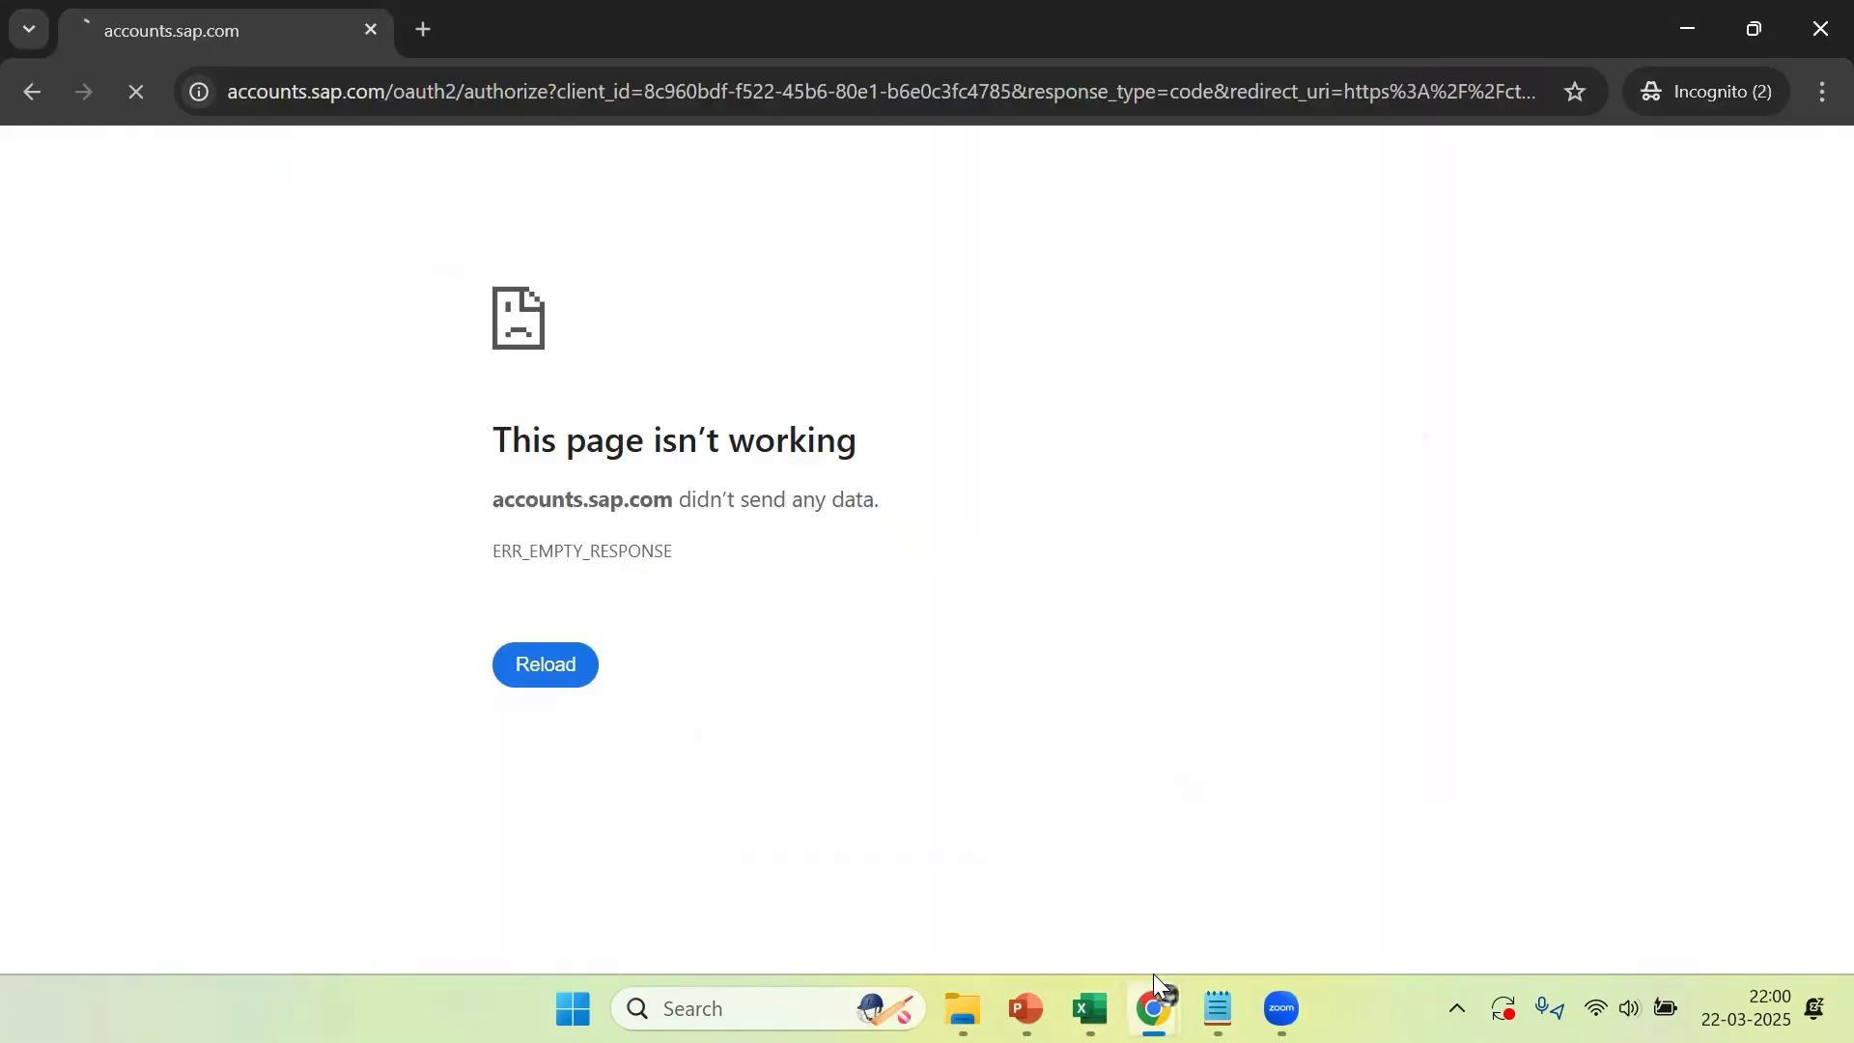
mouse_move(1155, 1009)
left_click(1458, 850)
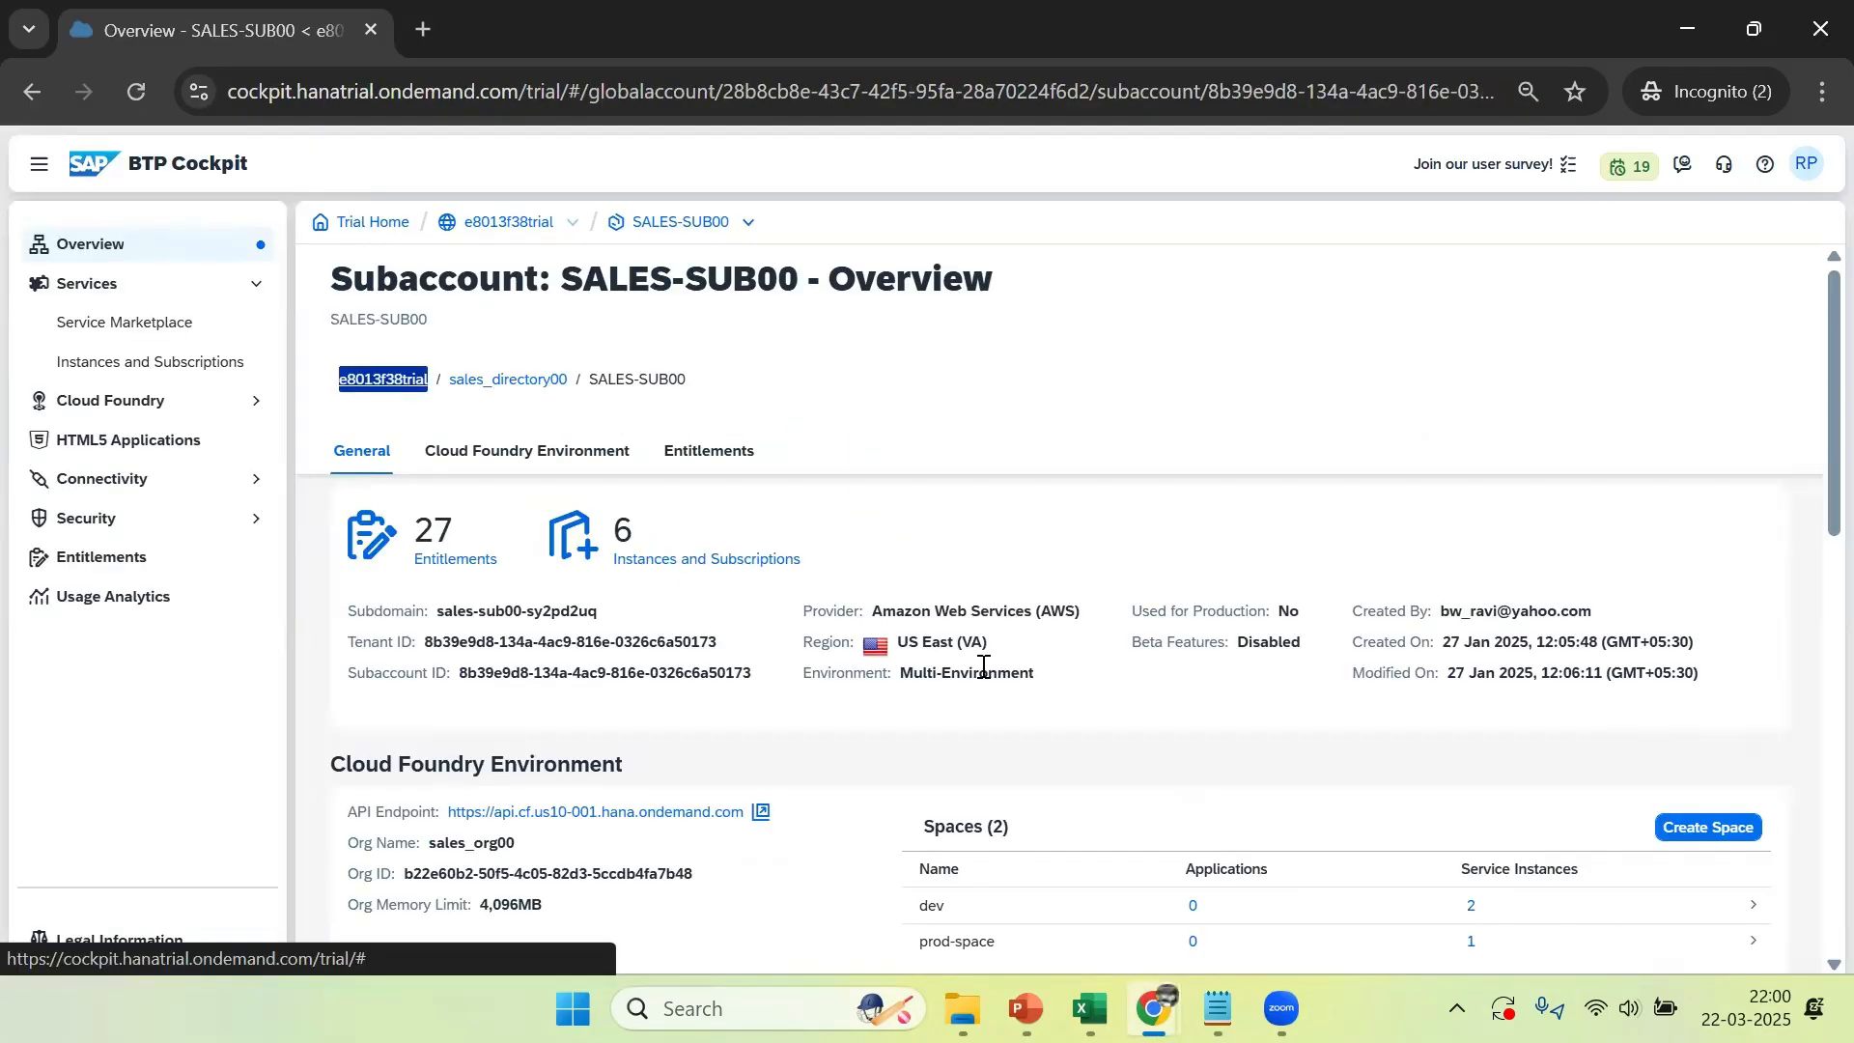
mouse_move(1155, 1010)
left_click(842, 870)
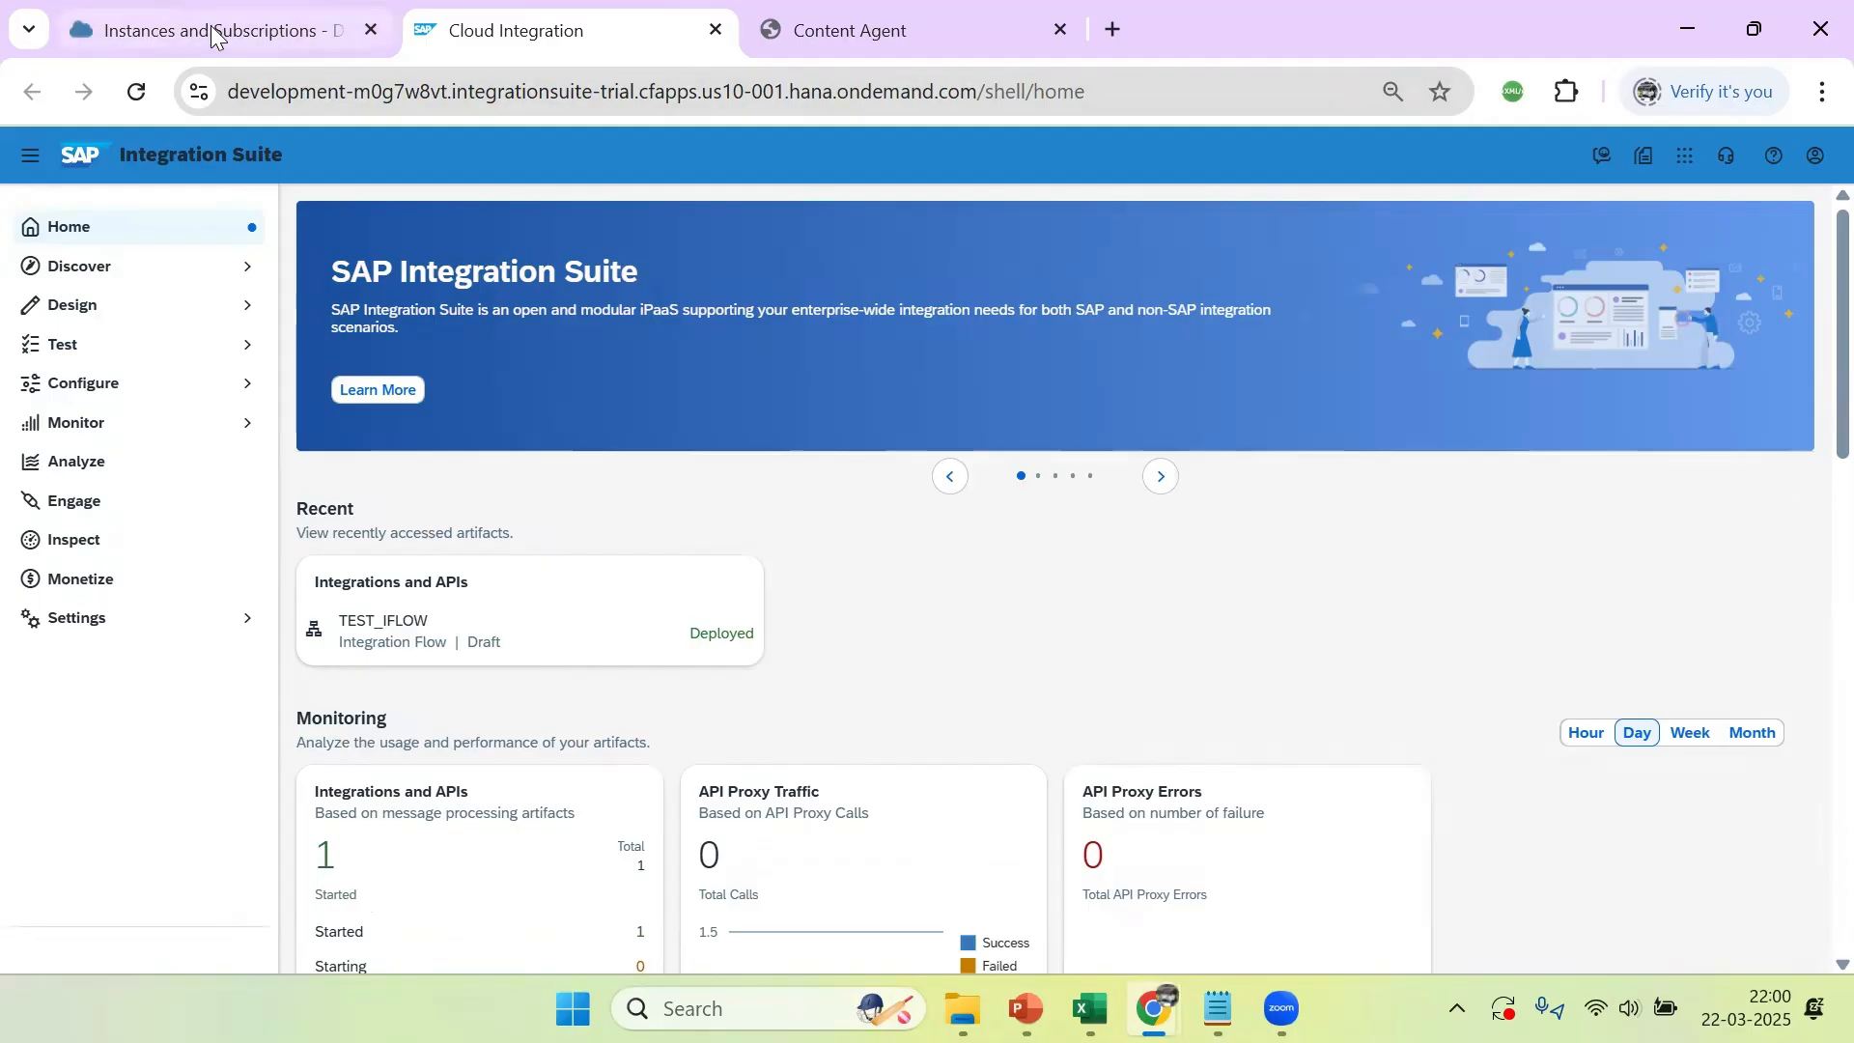
Start a new blank destination in the DEVELOPMENT subaccount with CloudIntegration as both its name and description
left_click(213, 36)
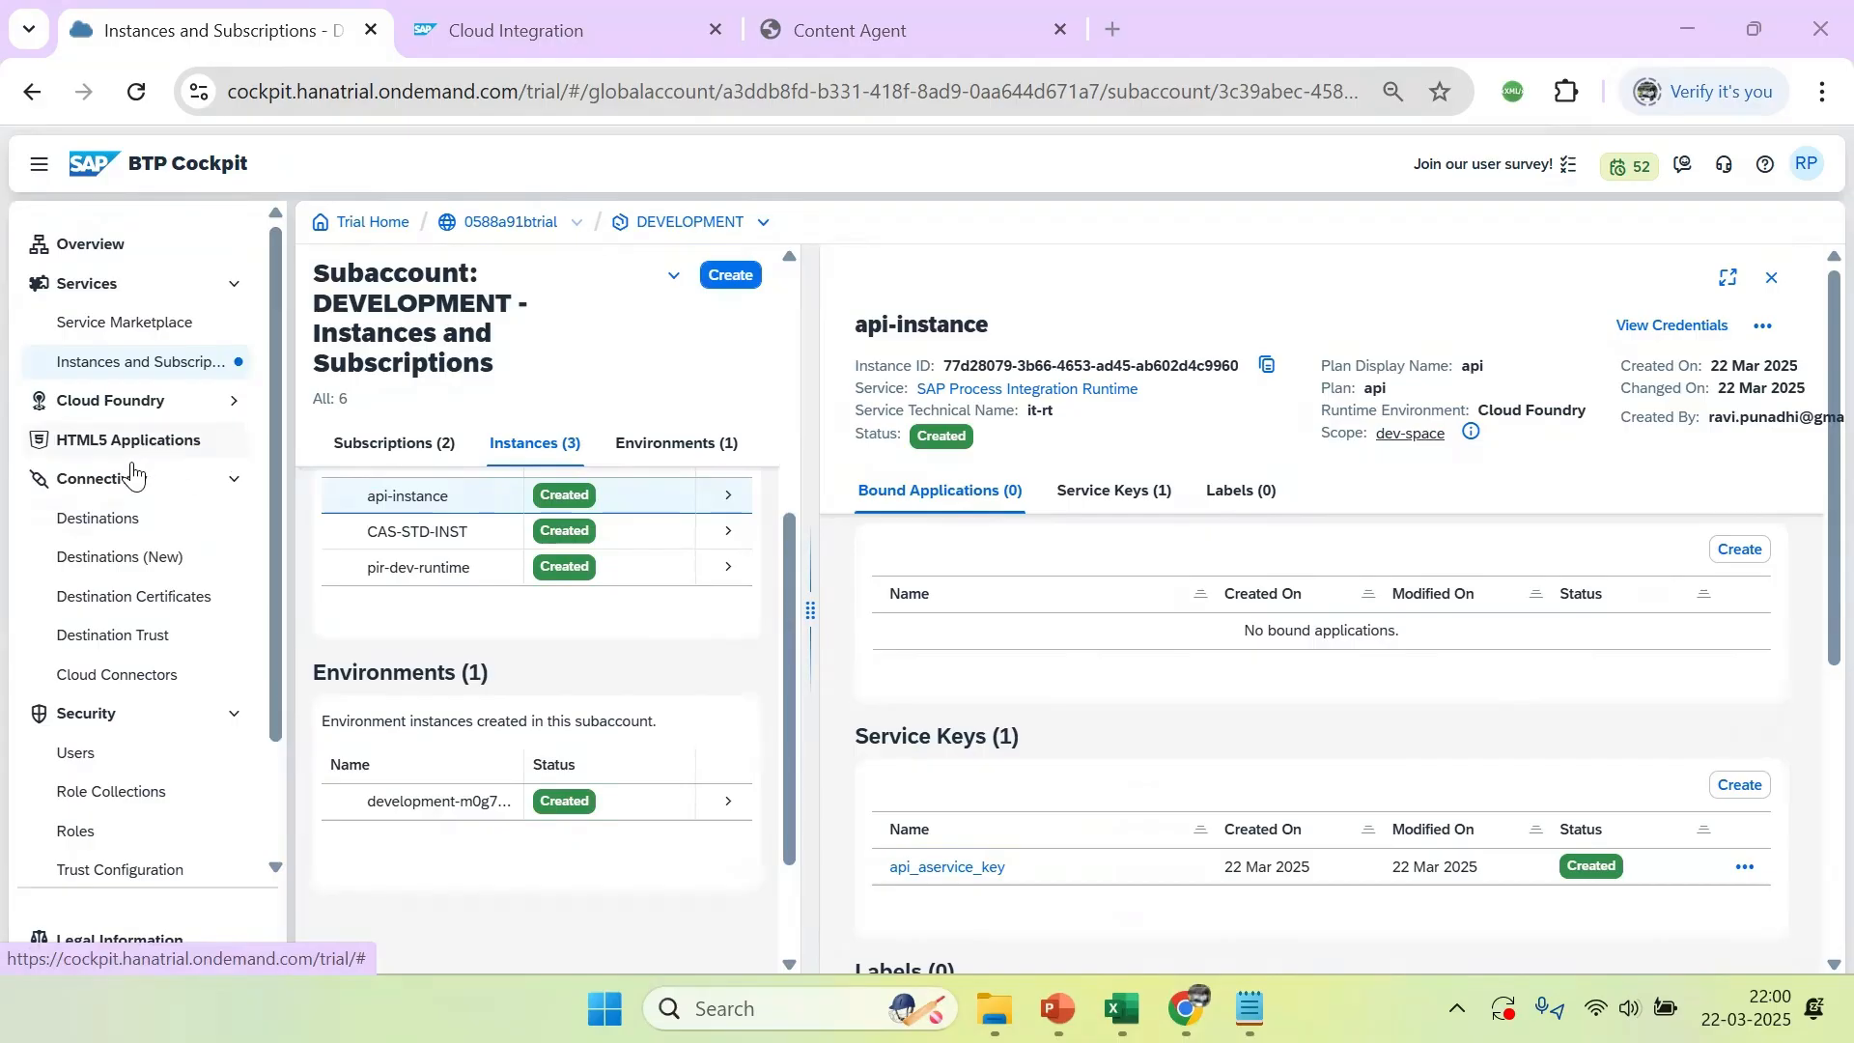
left_click(116, 519)
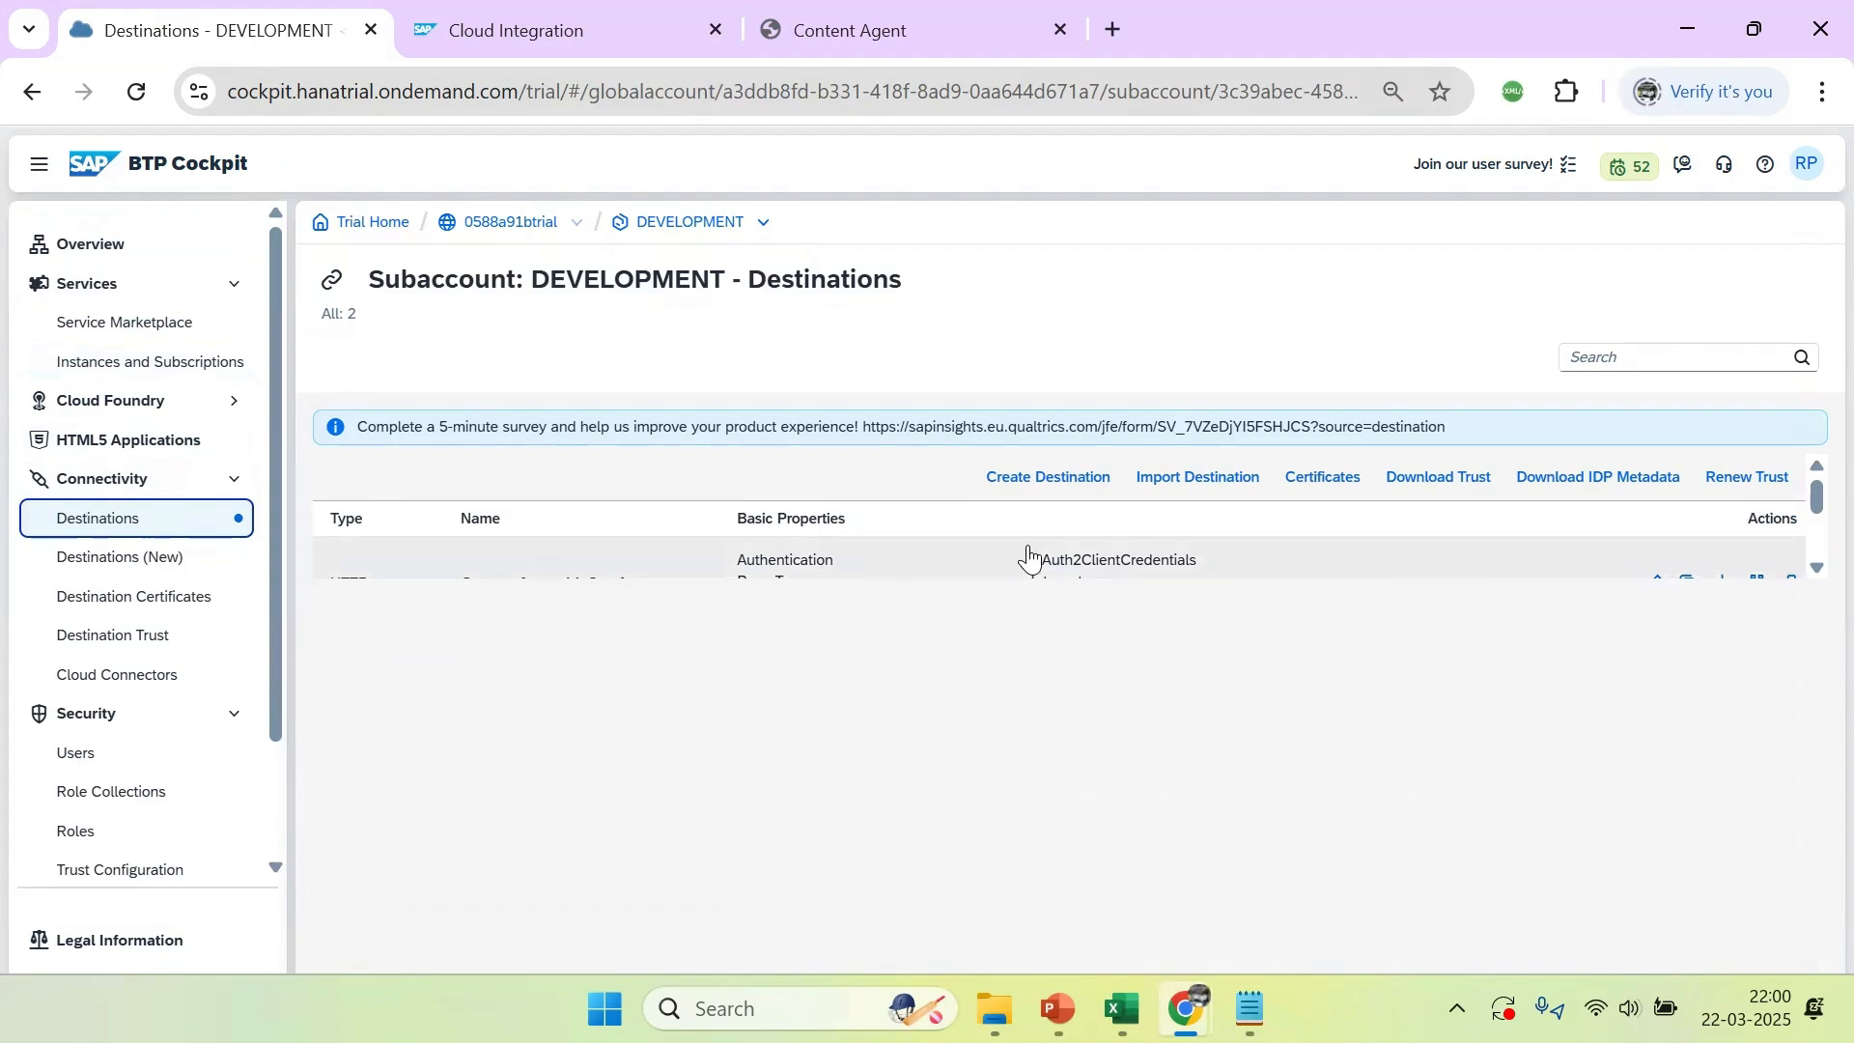
left_click(1050, 477)
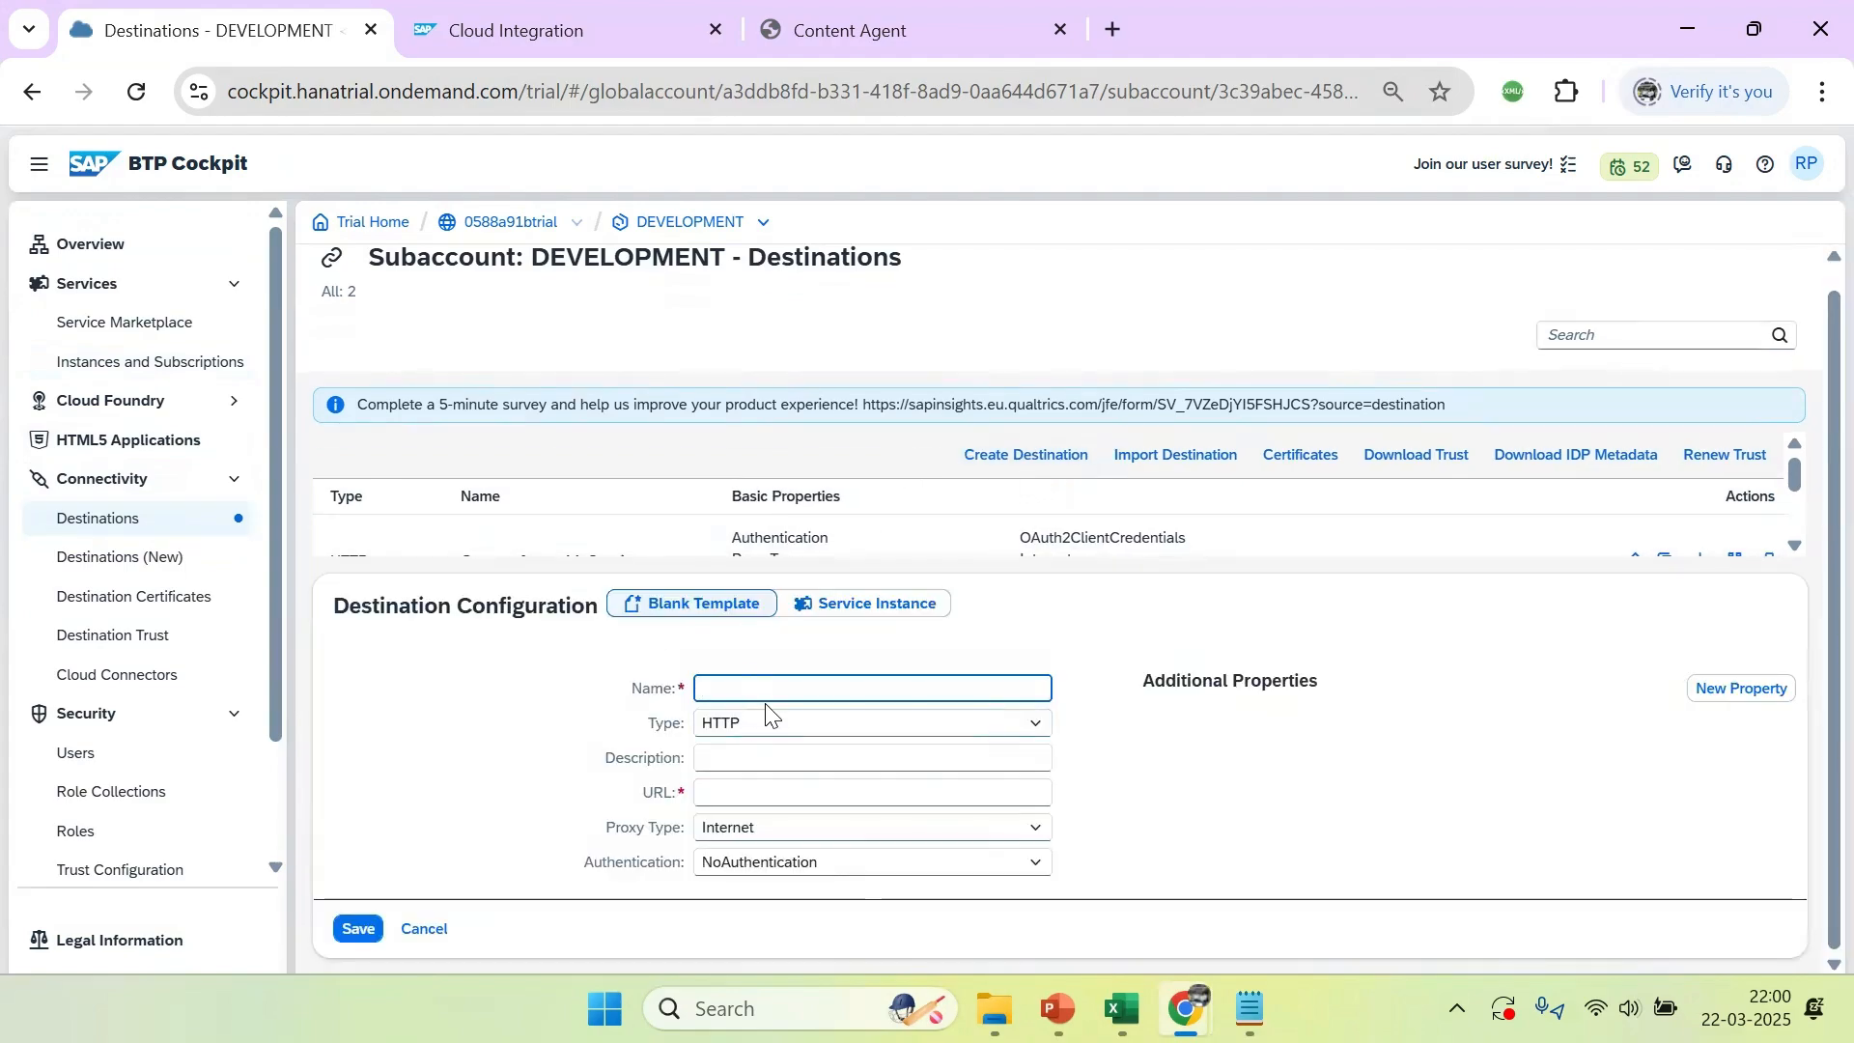
key("ctrl+v")
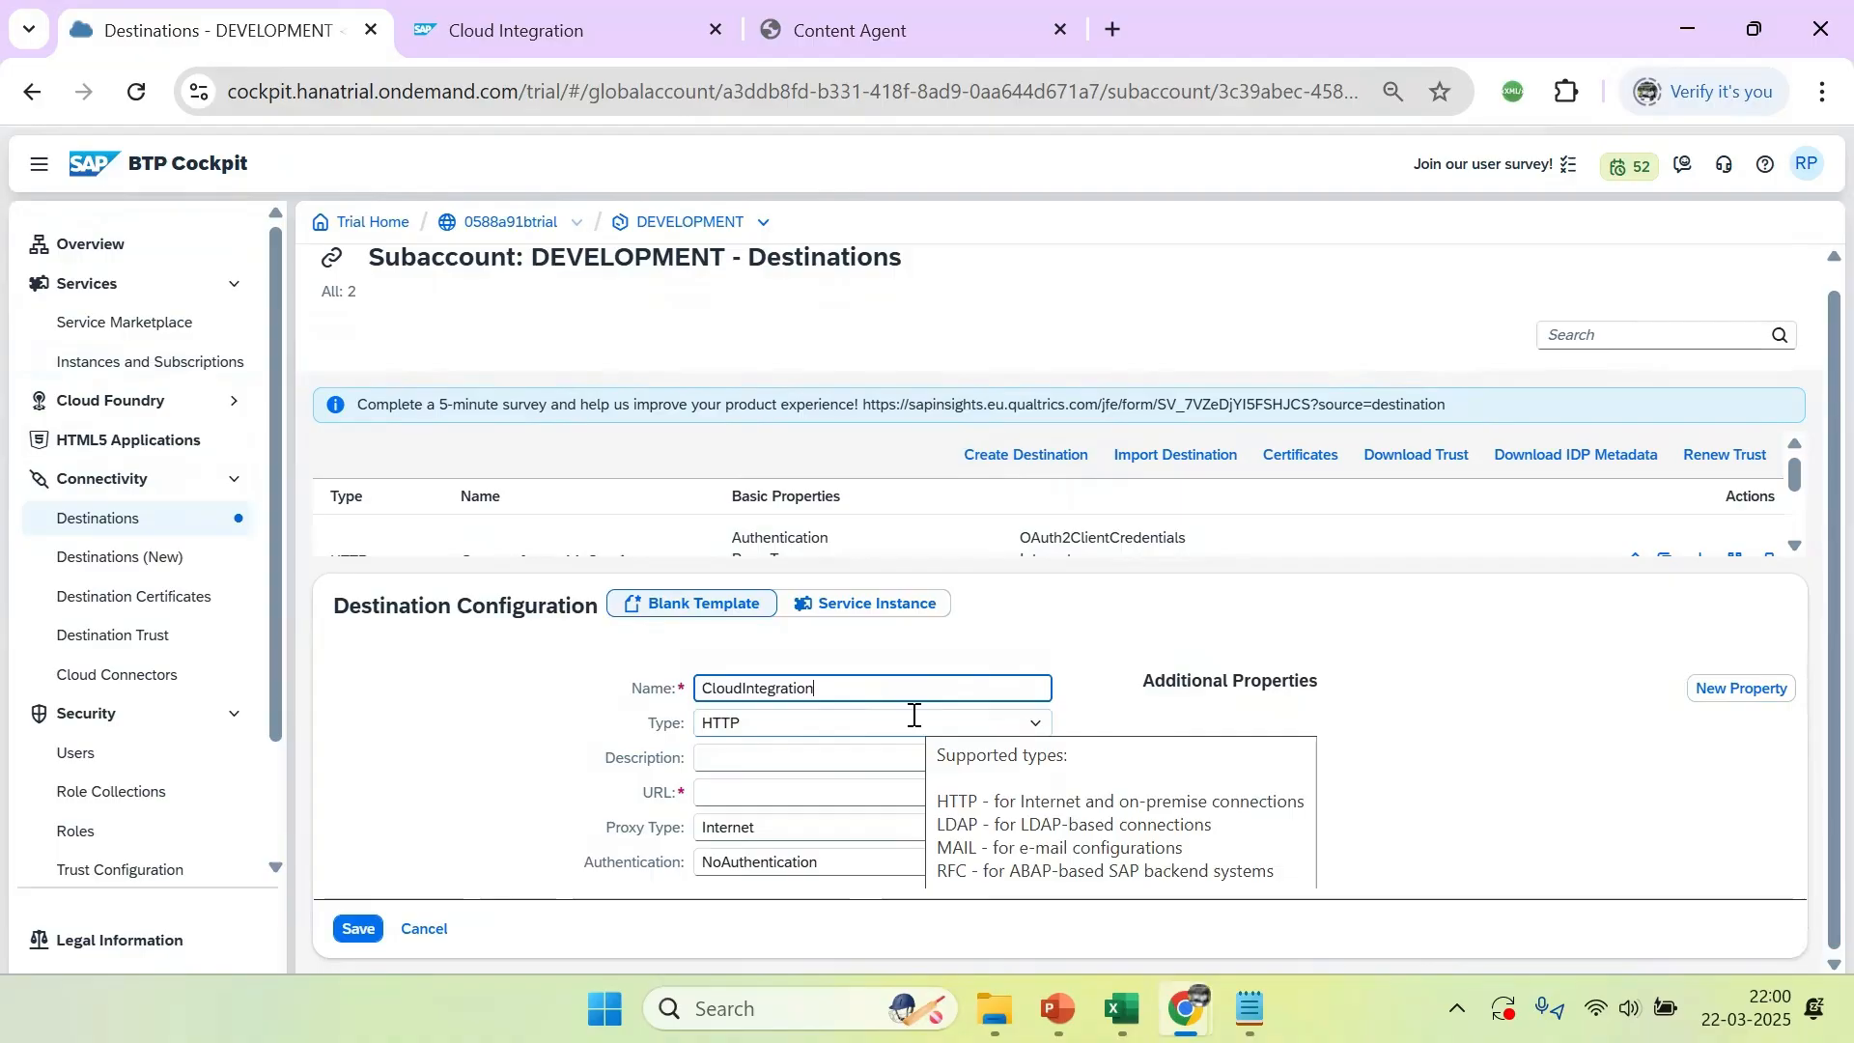
left_click(717, 757)
key("ctrl+v")
Fill the destination's URL with the development-m0g7w8vt address ending in /api/1.0/transportmodule/Transport from the Notepad note
left_click(737, 795)
left_click(1251, 1009)
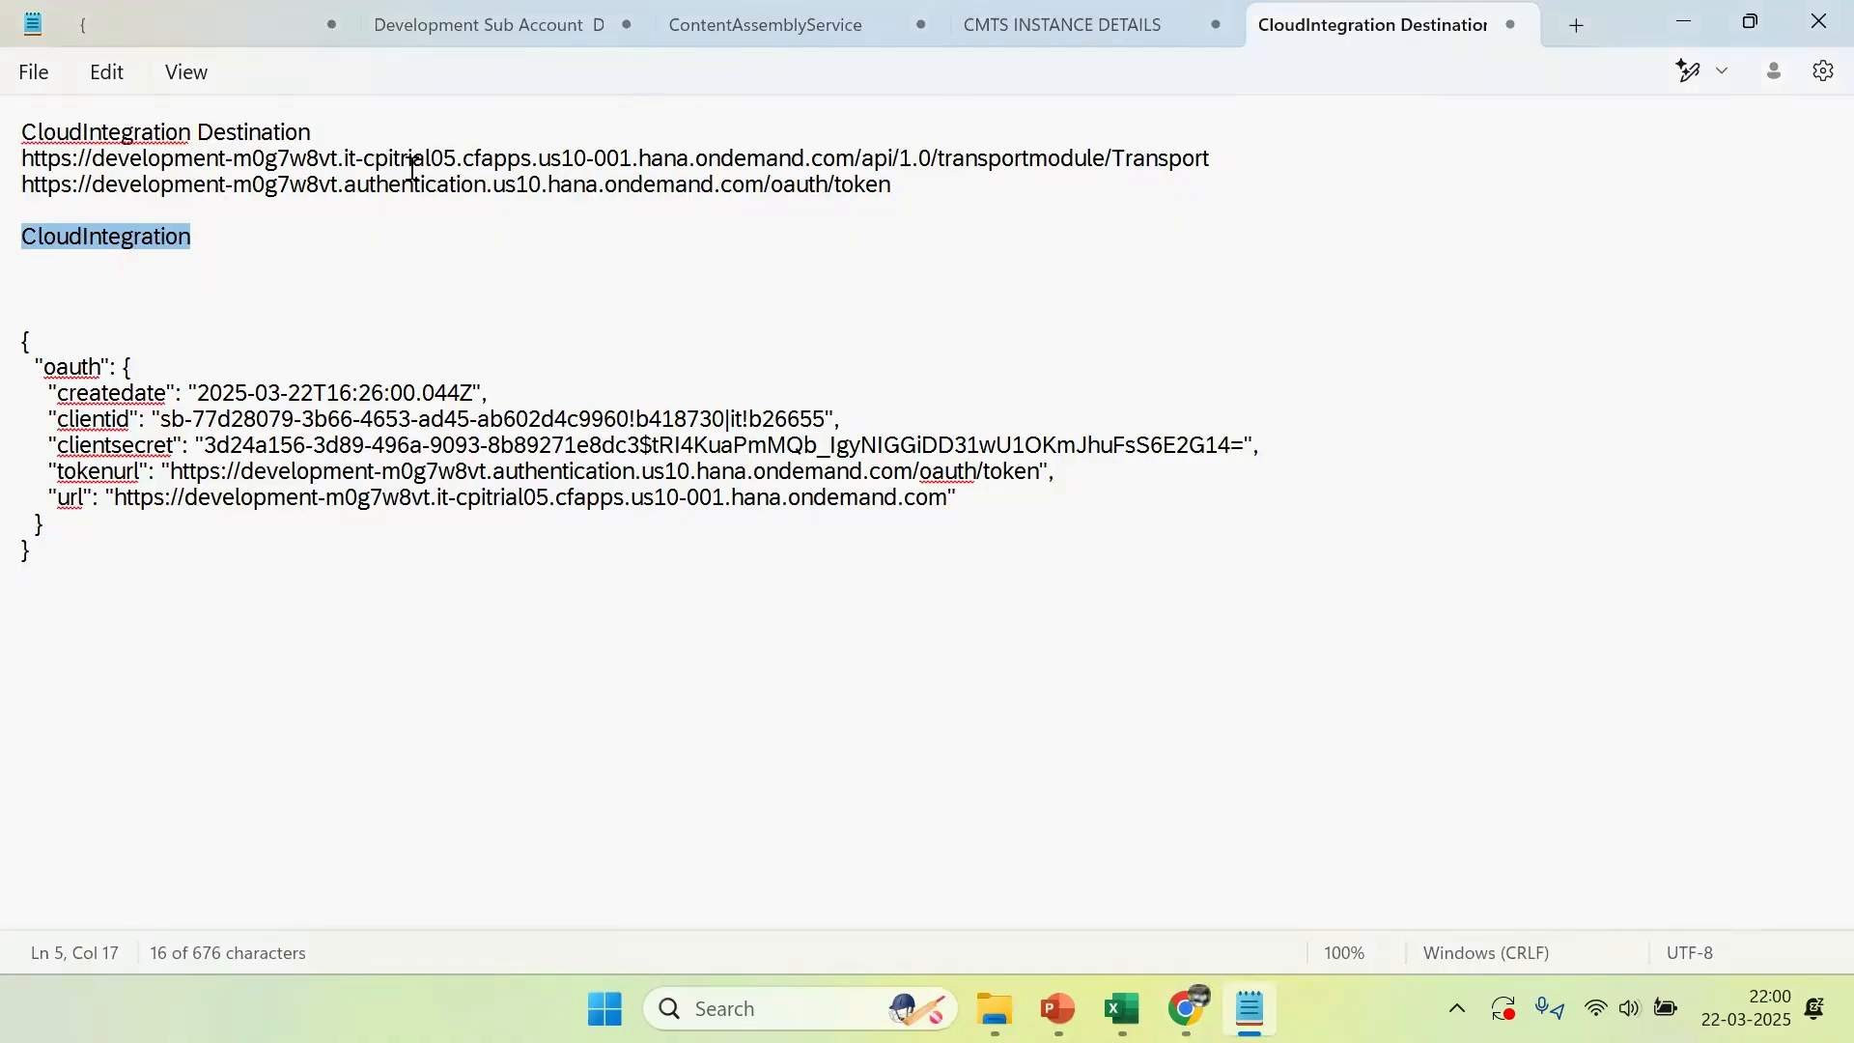
left_click(360, 157)
left_click_drag(1211, 160, 17, 161)
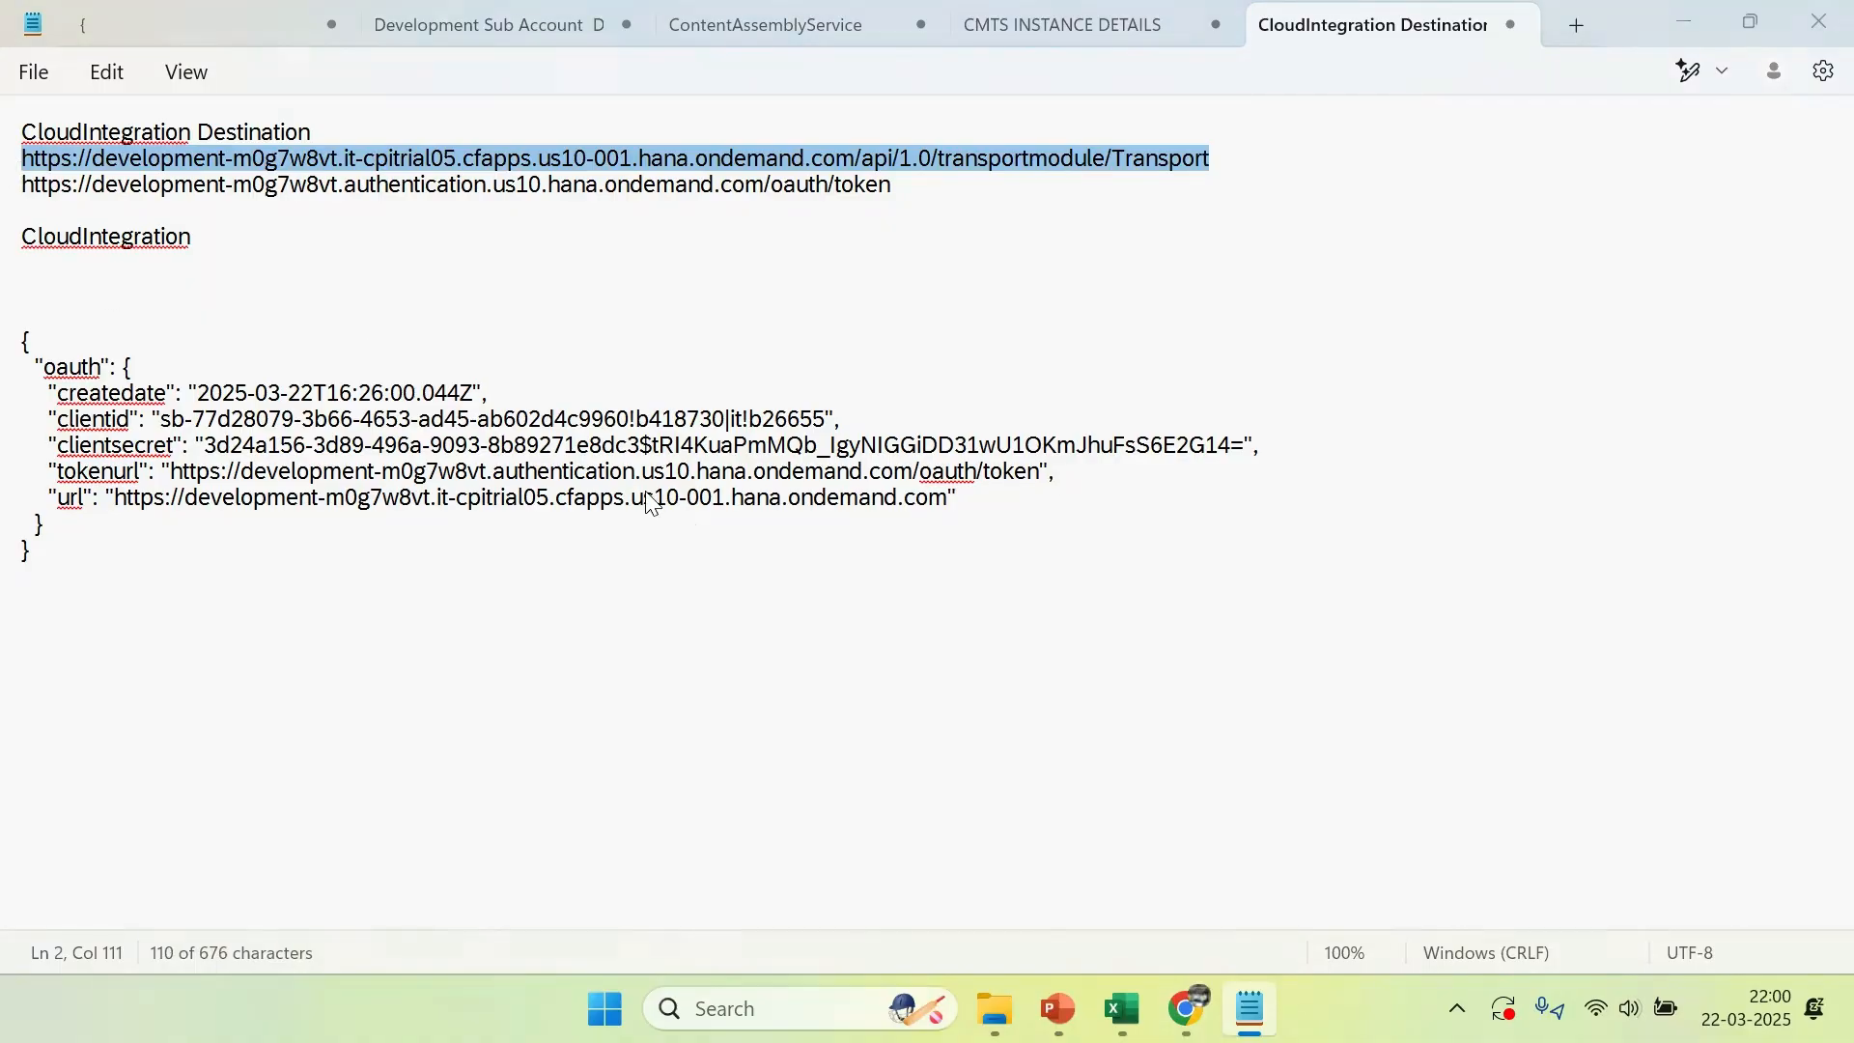
key("alt+Tab")
key("ctrl+v")
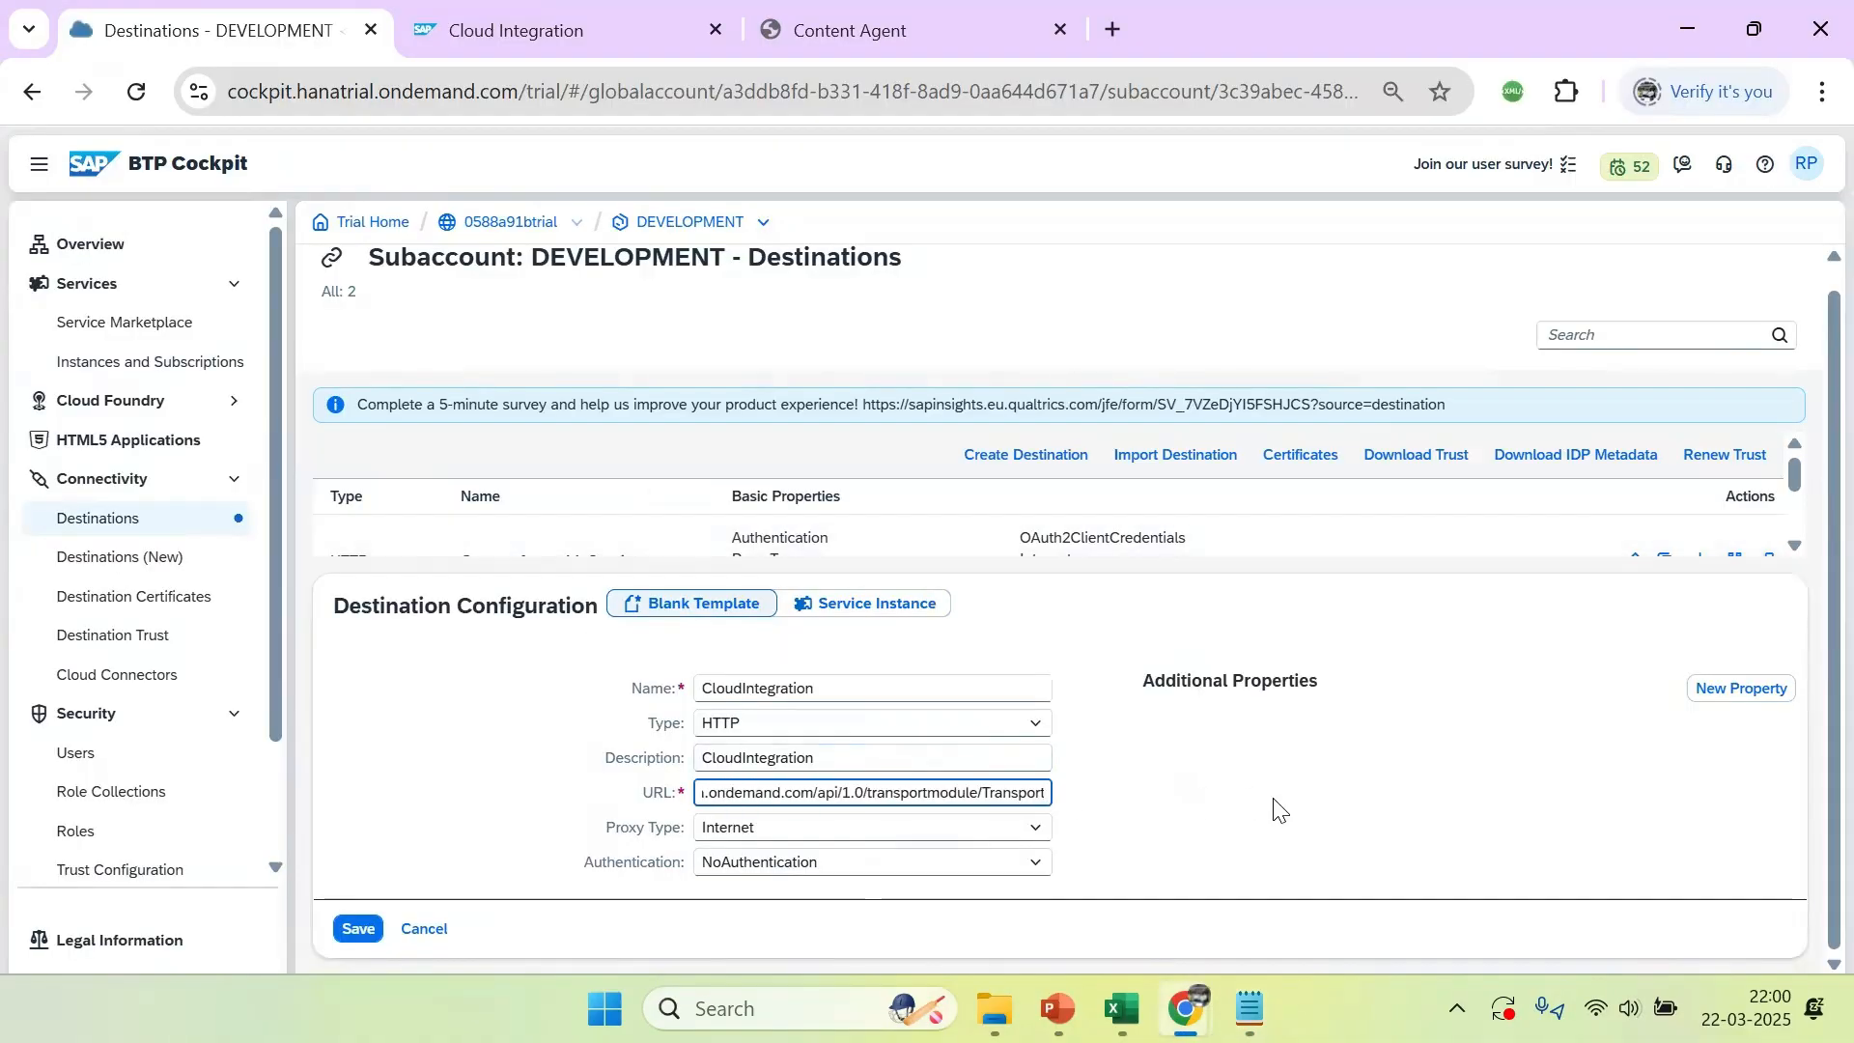
left_click(1272, 799)
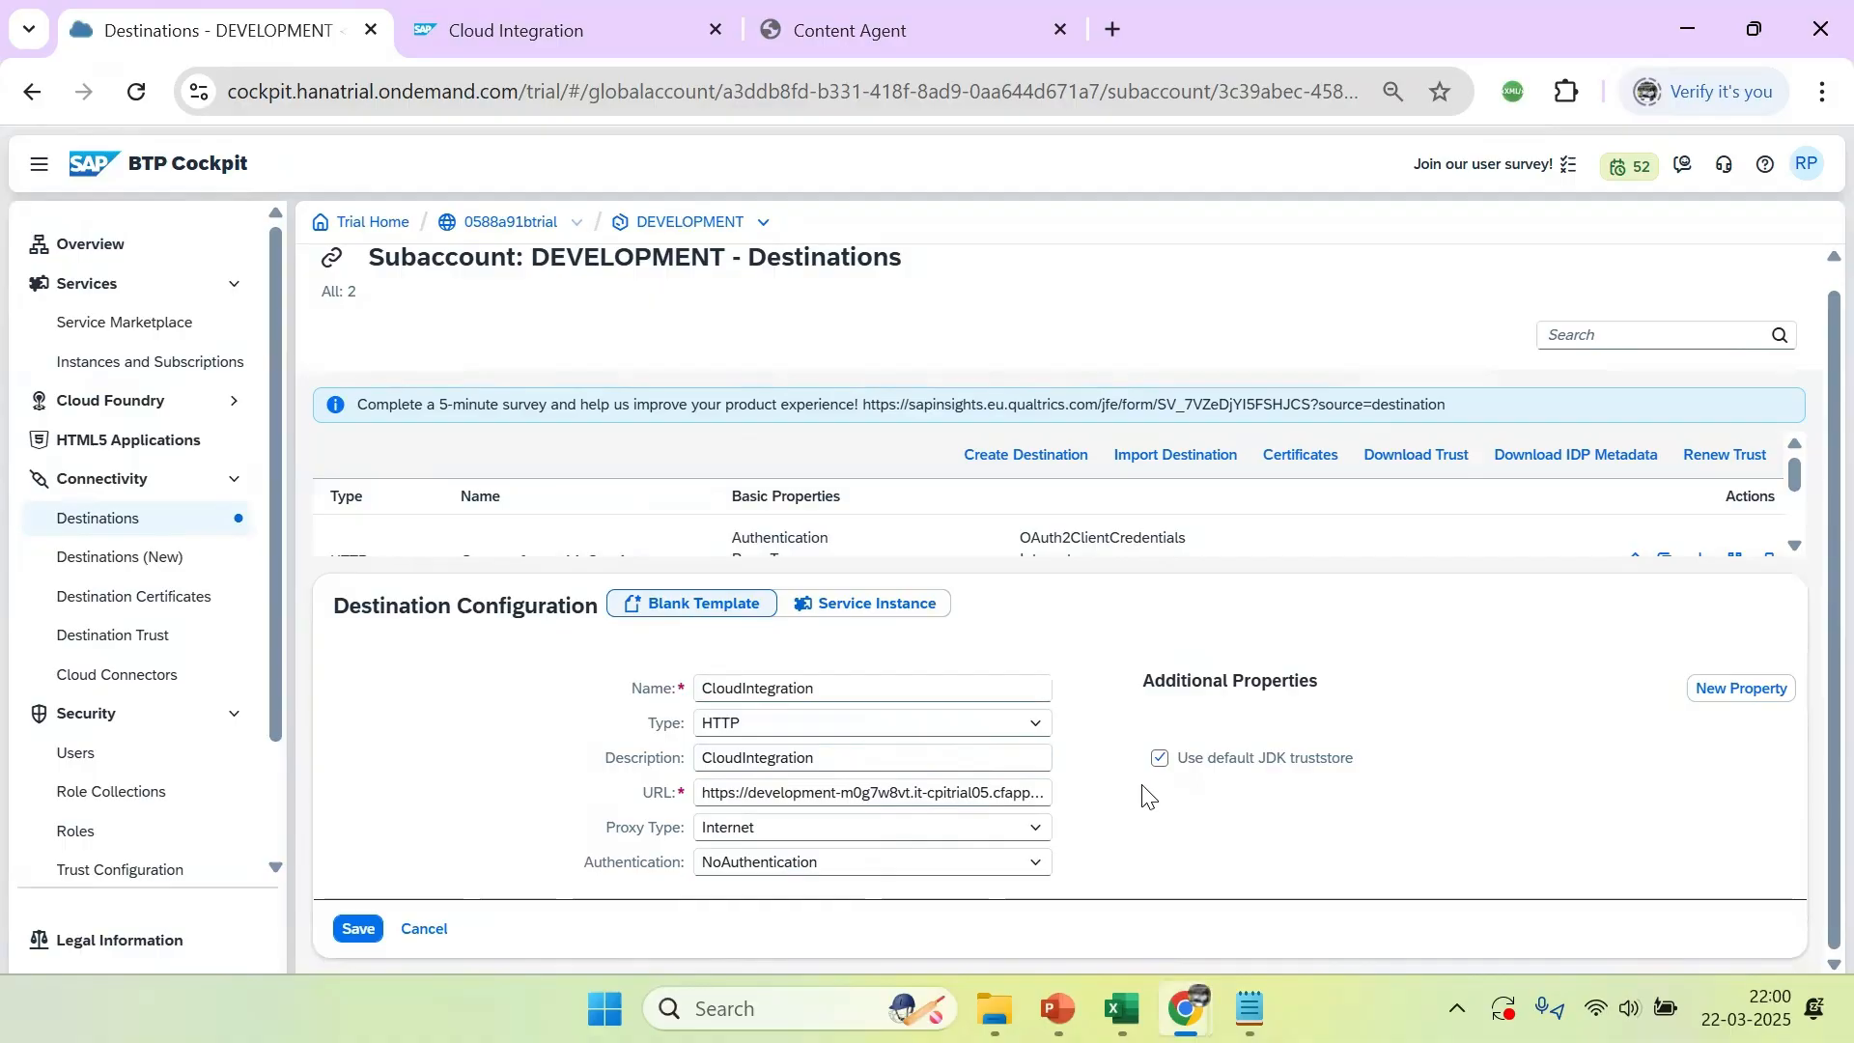
Set the destination's authentication to OAuth2ClientCredentials
left_click(806, 861)
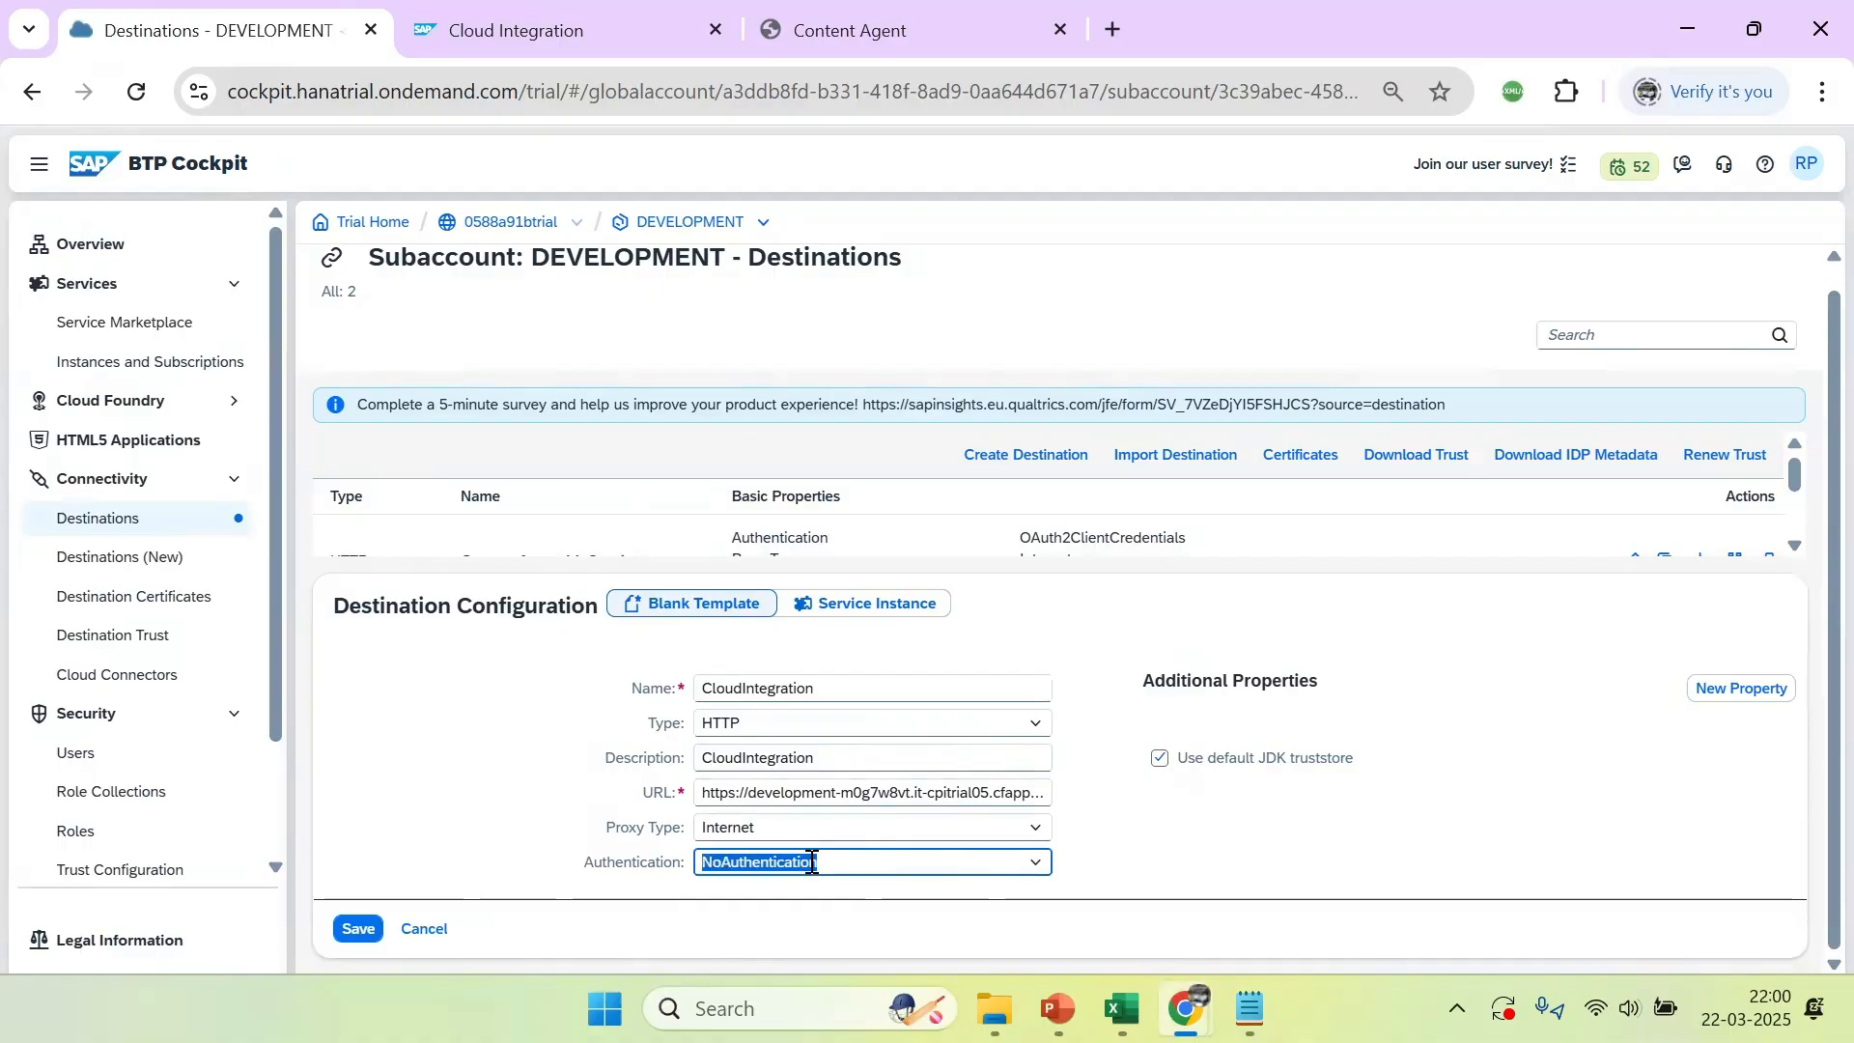
left_click(1038, 864)
left_click(782, 623)
Copy the clientid value from the note's JSON into the destination's Client ID
scroll(1808, 663, "down", 3)
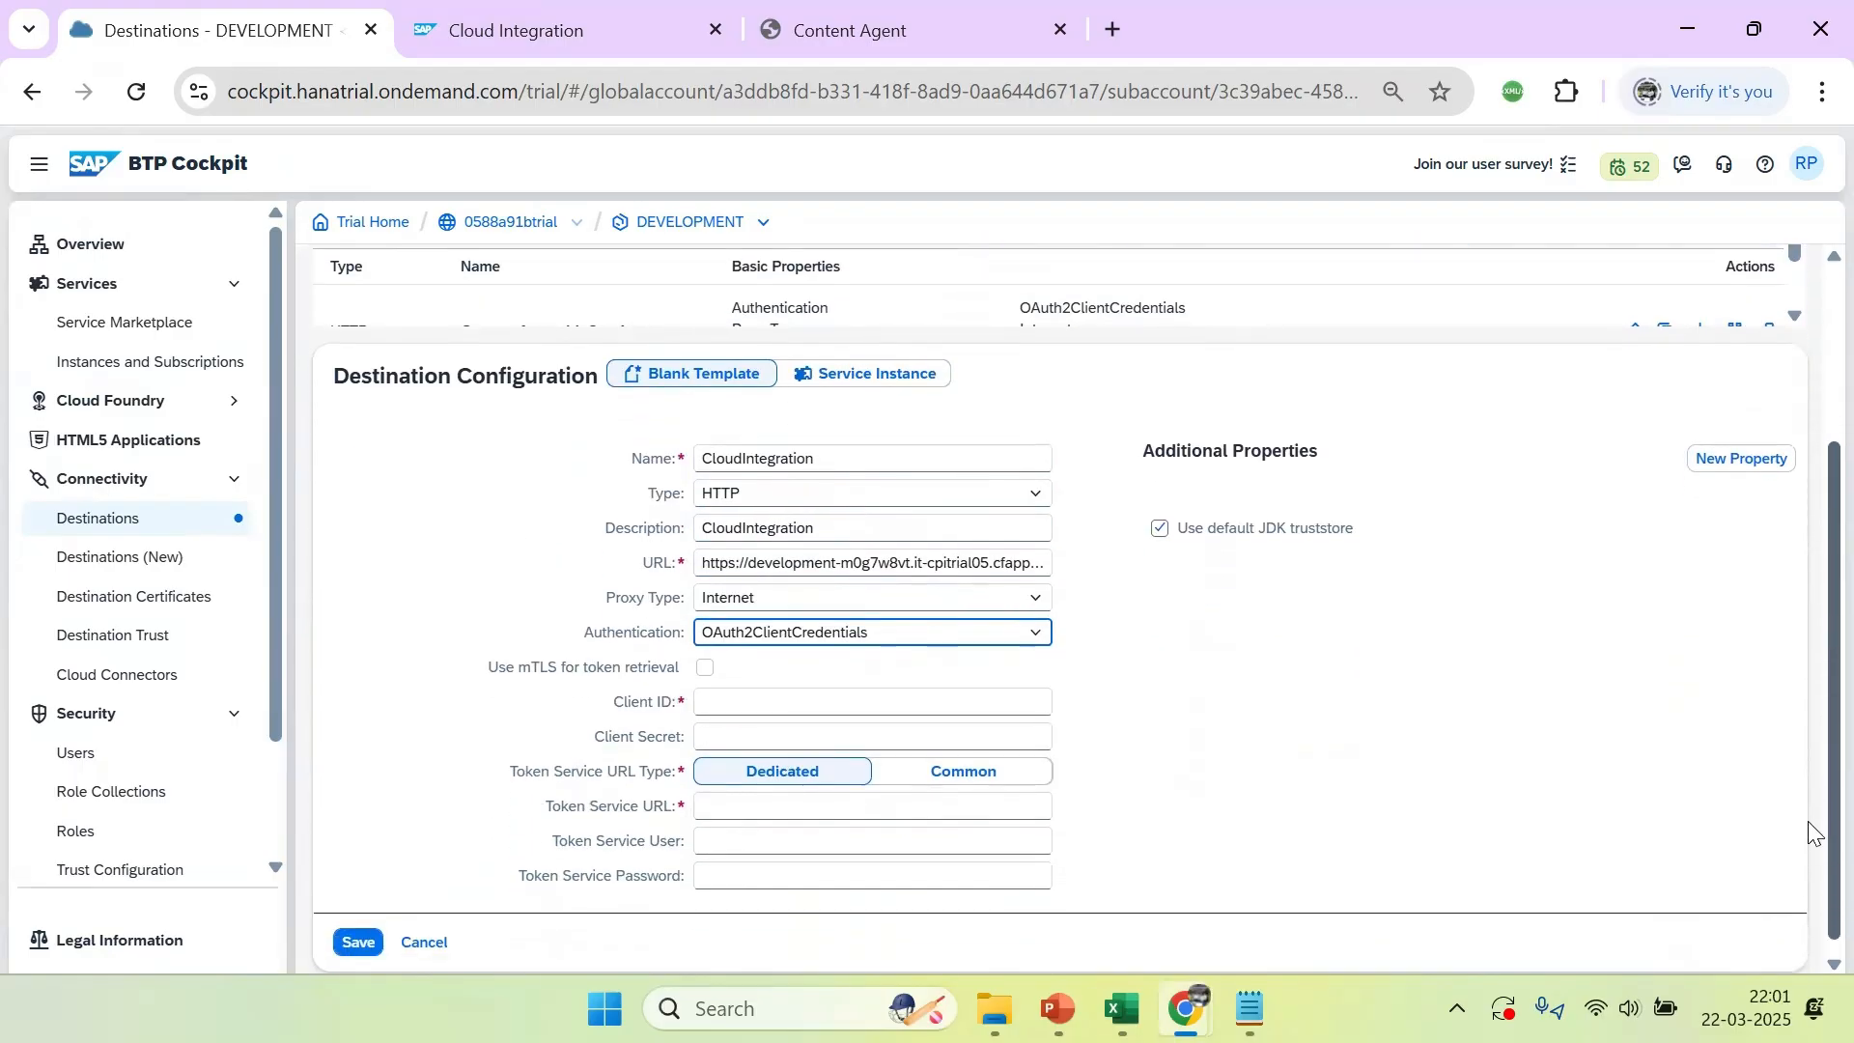
left_click(715, 697)
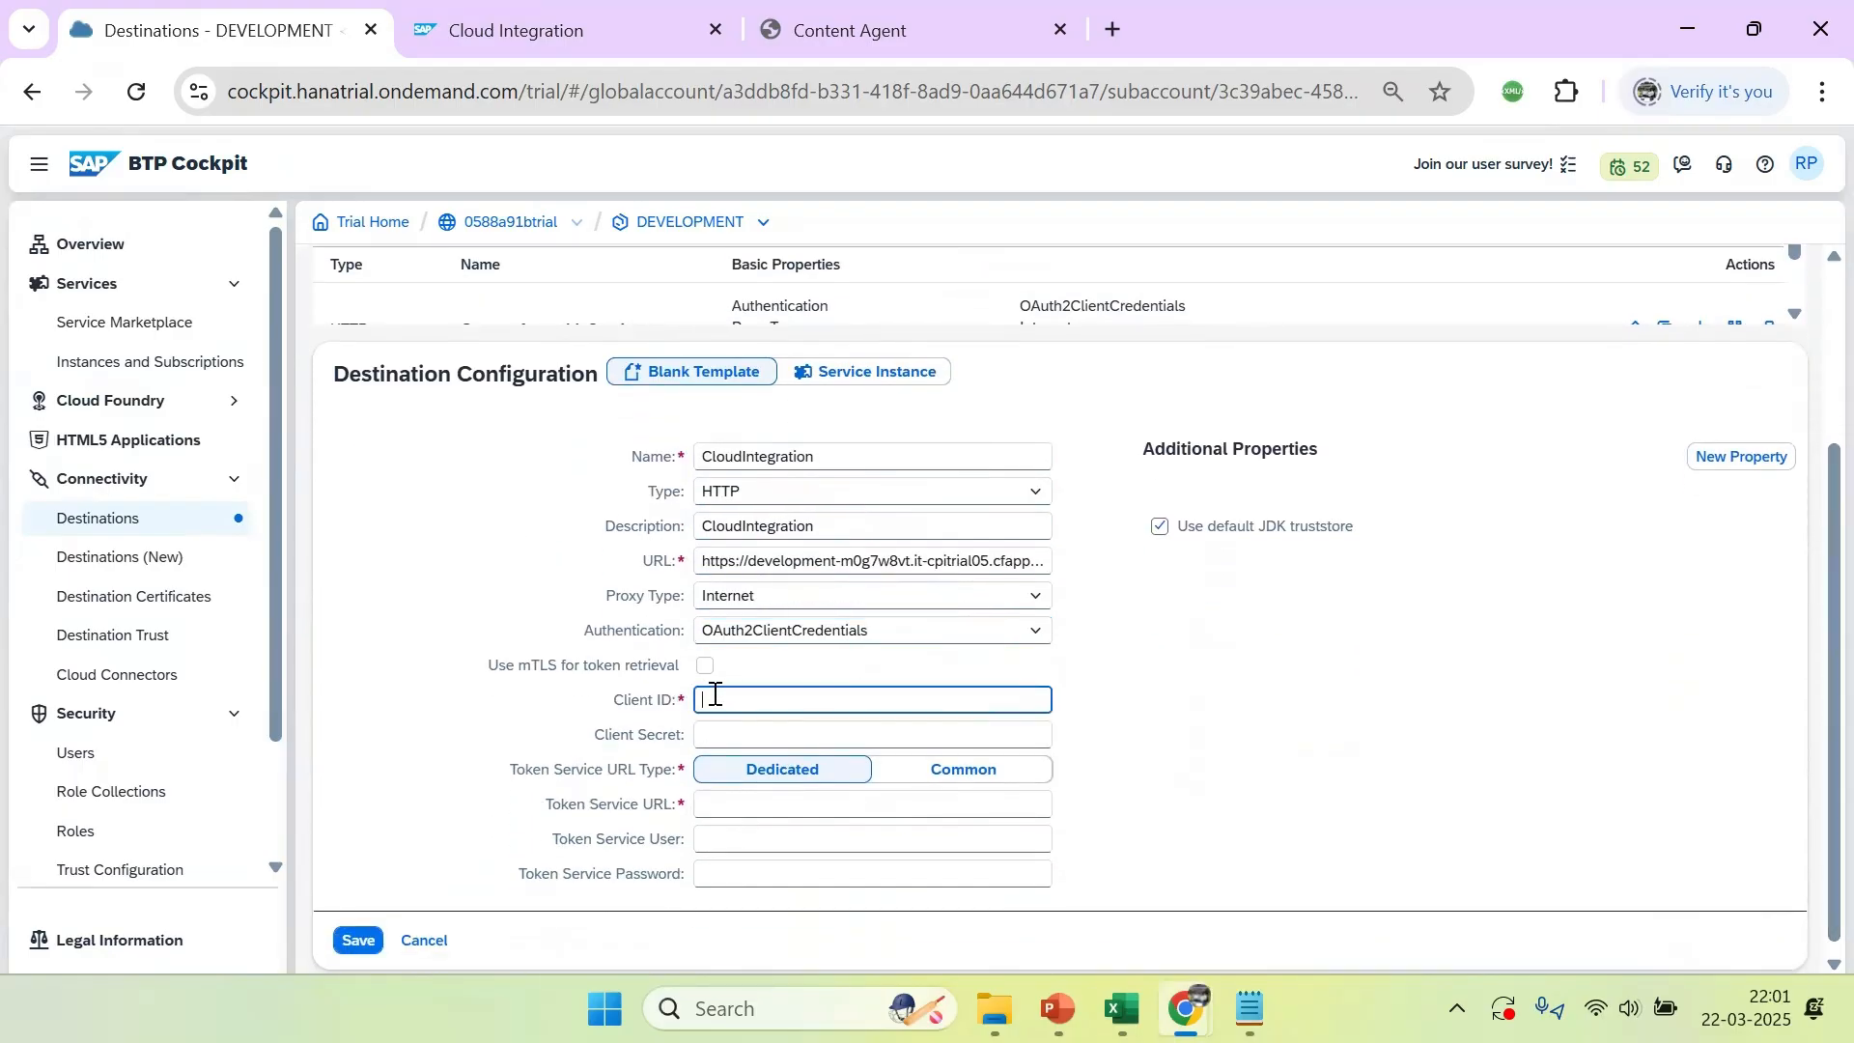
key("alt+Tab")
left_click(219, 319)
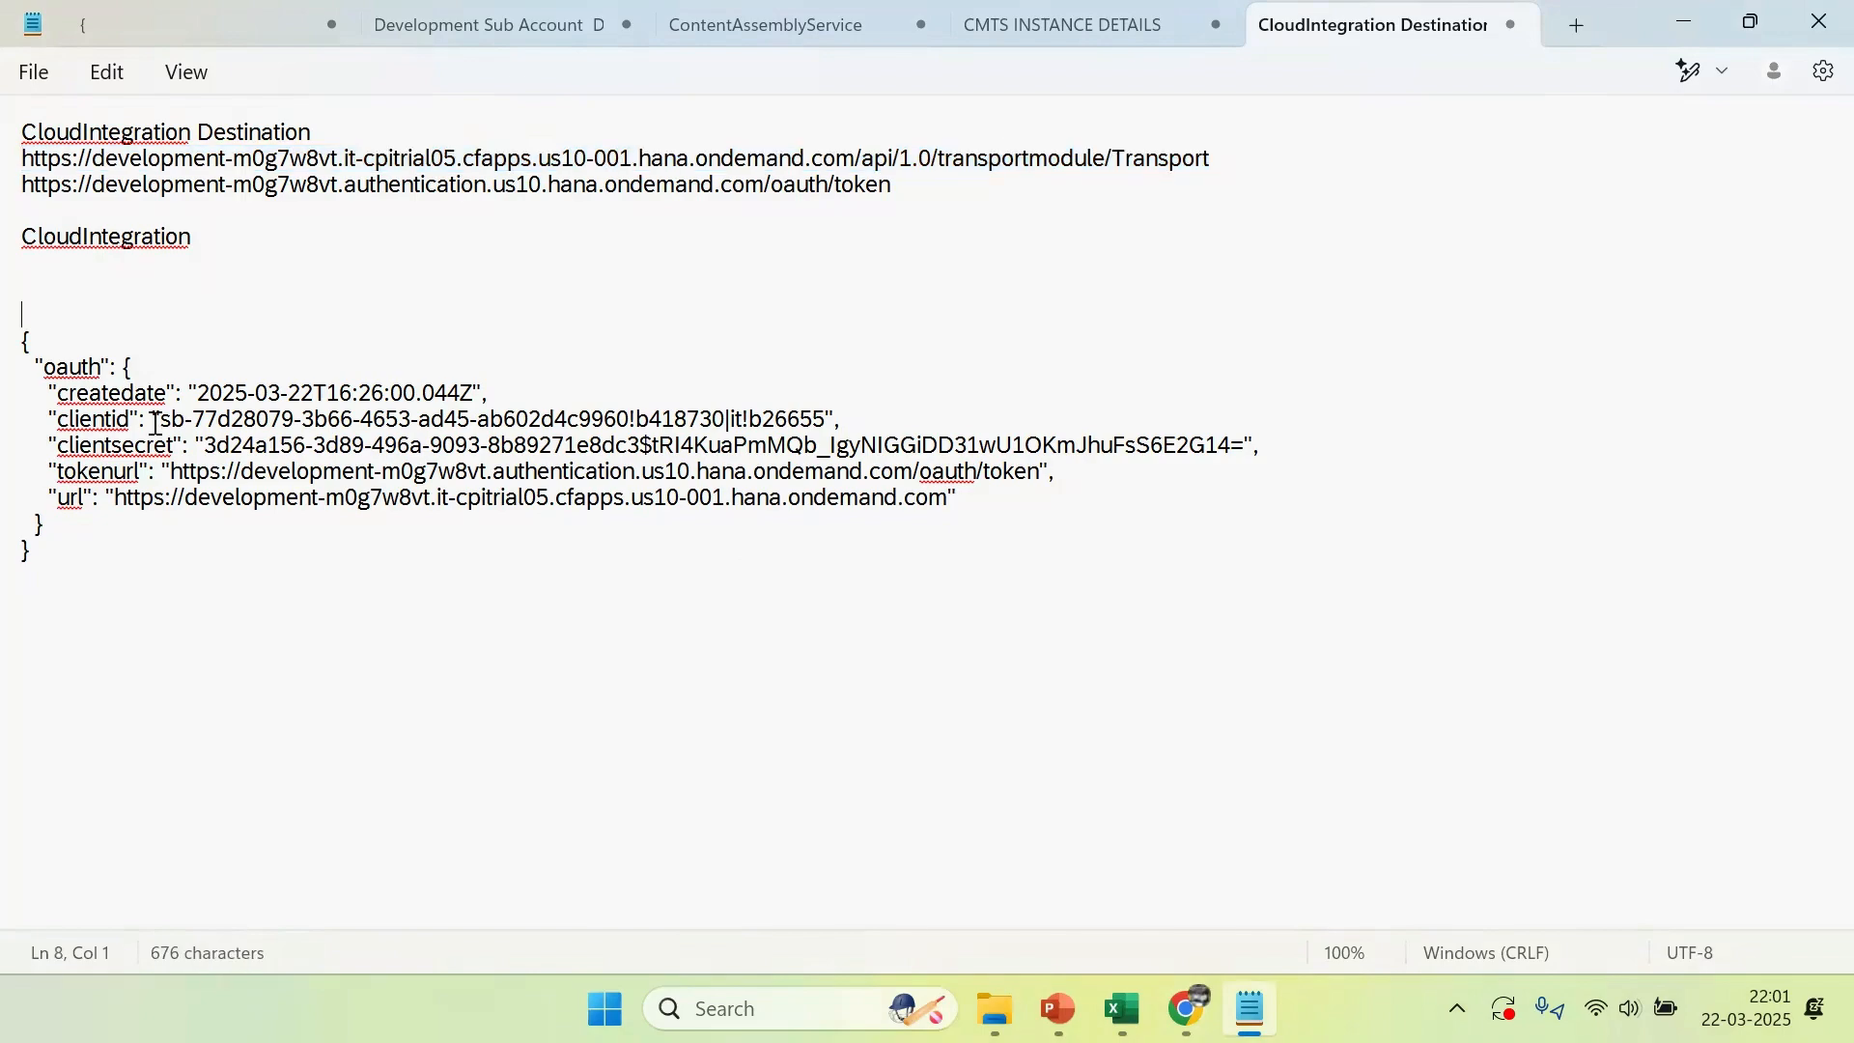
left_click_drag(162, 416, 829, 422)
key("ctrl+c")
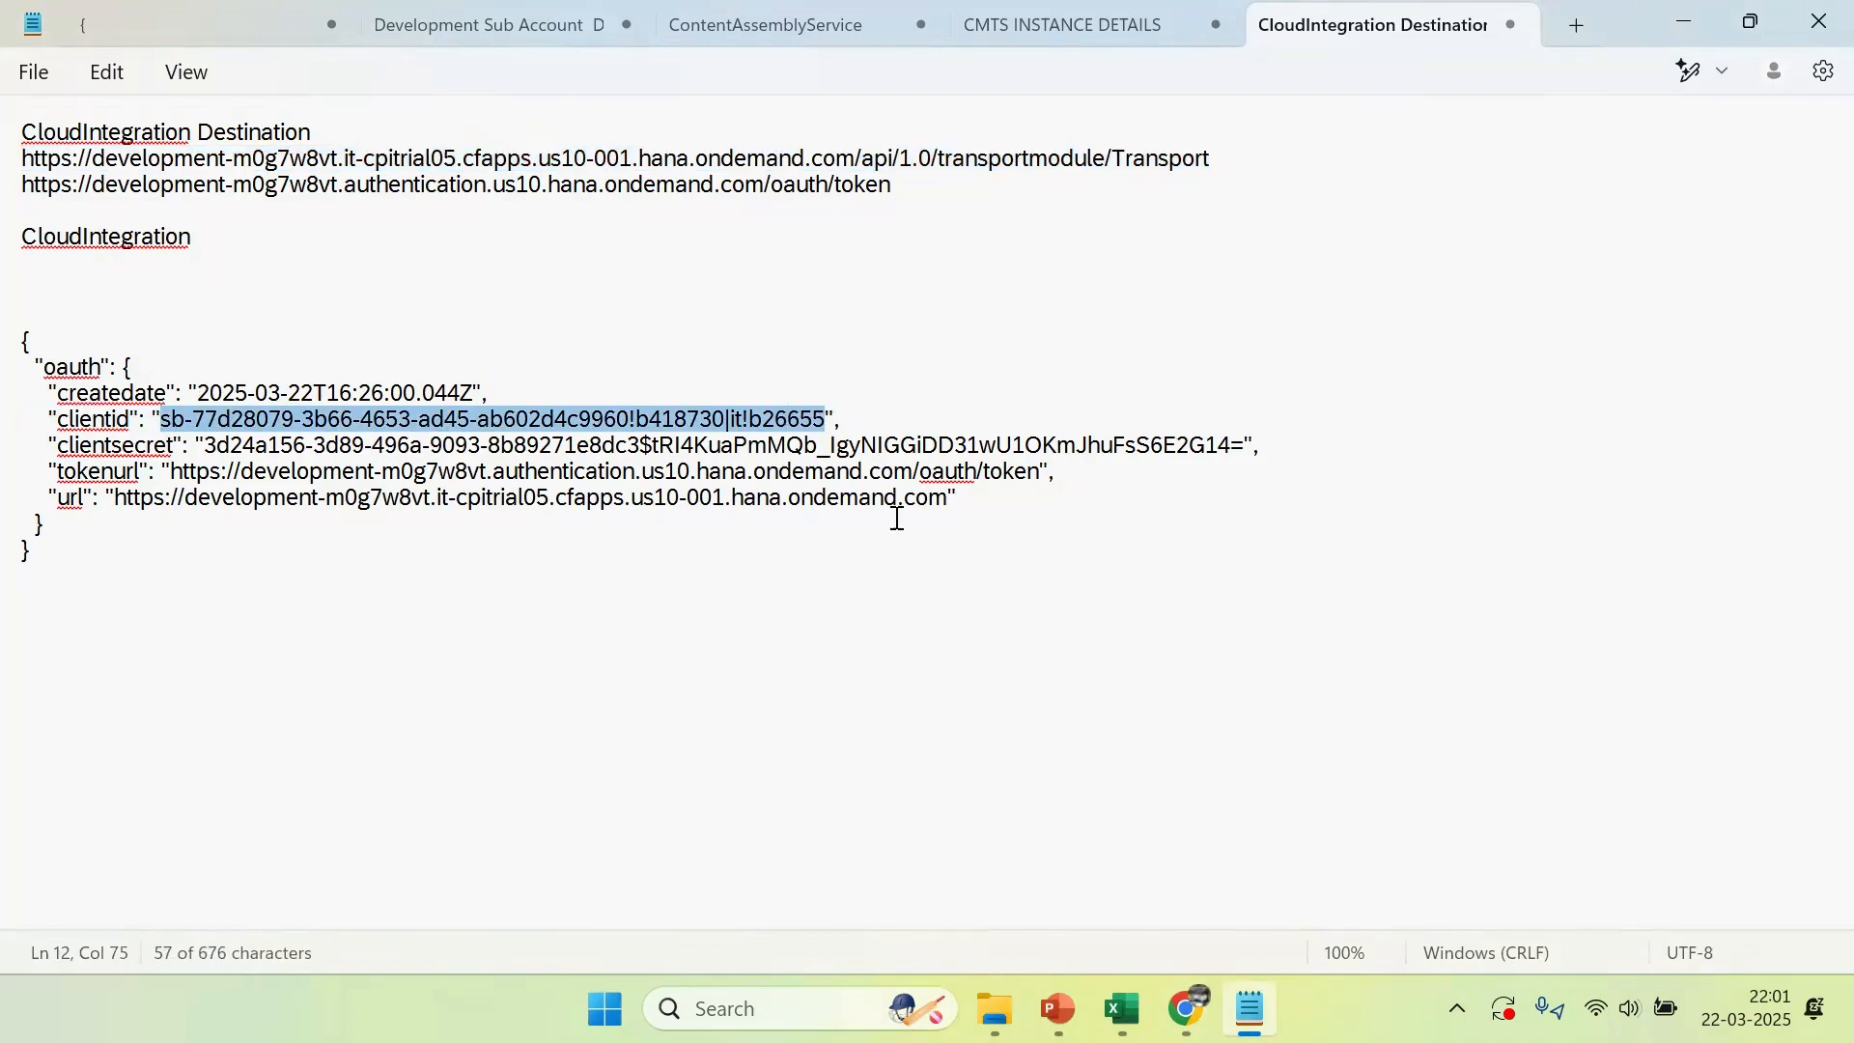
key("alt+Tab")
key("ctrl+v")
Copy the clientsecret value from the note's JSON into the destination's Client Secret
key("alt+Tab")
left_click(205, 445)
left_click_drag(205, 445, 1245, 446)
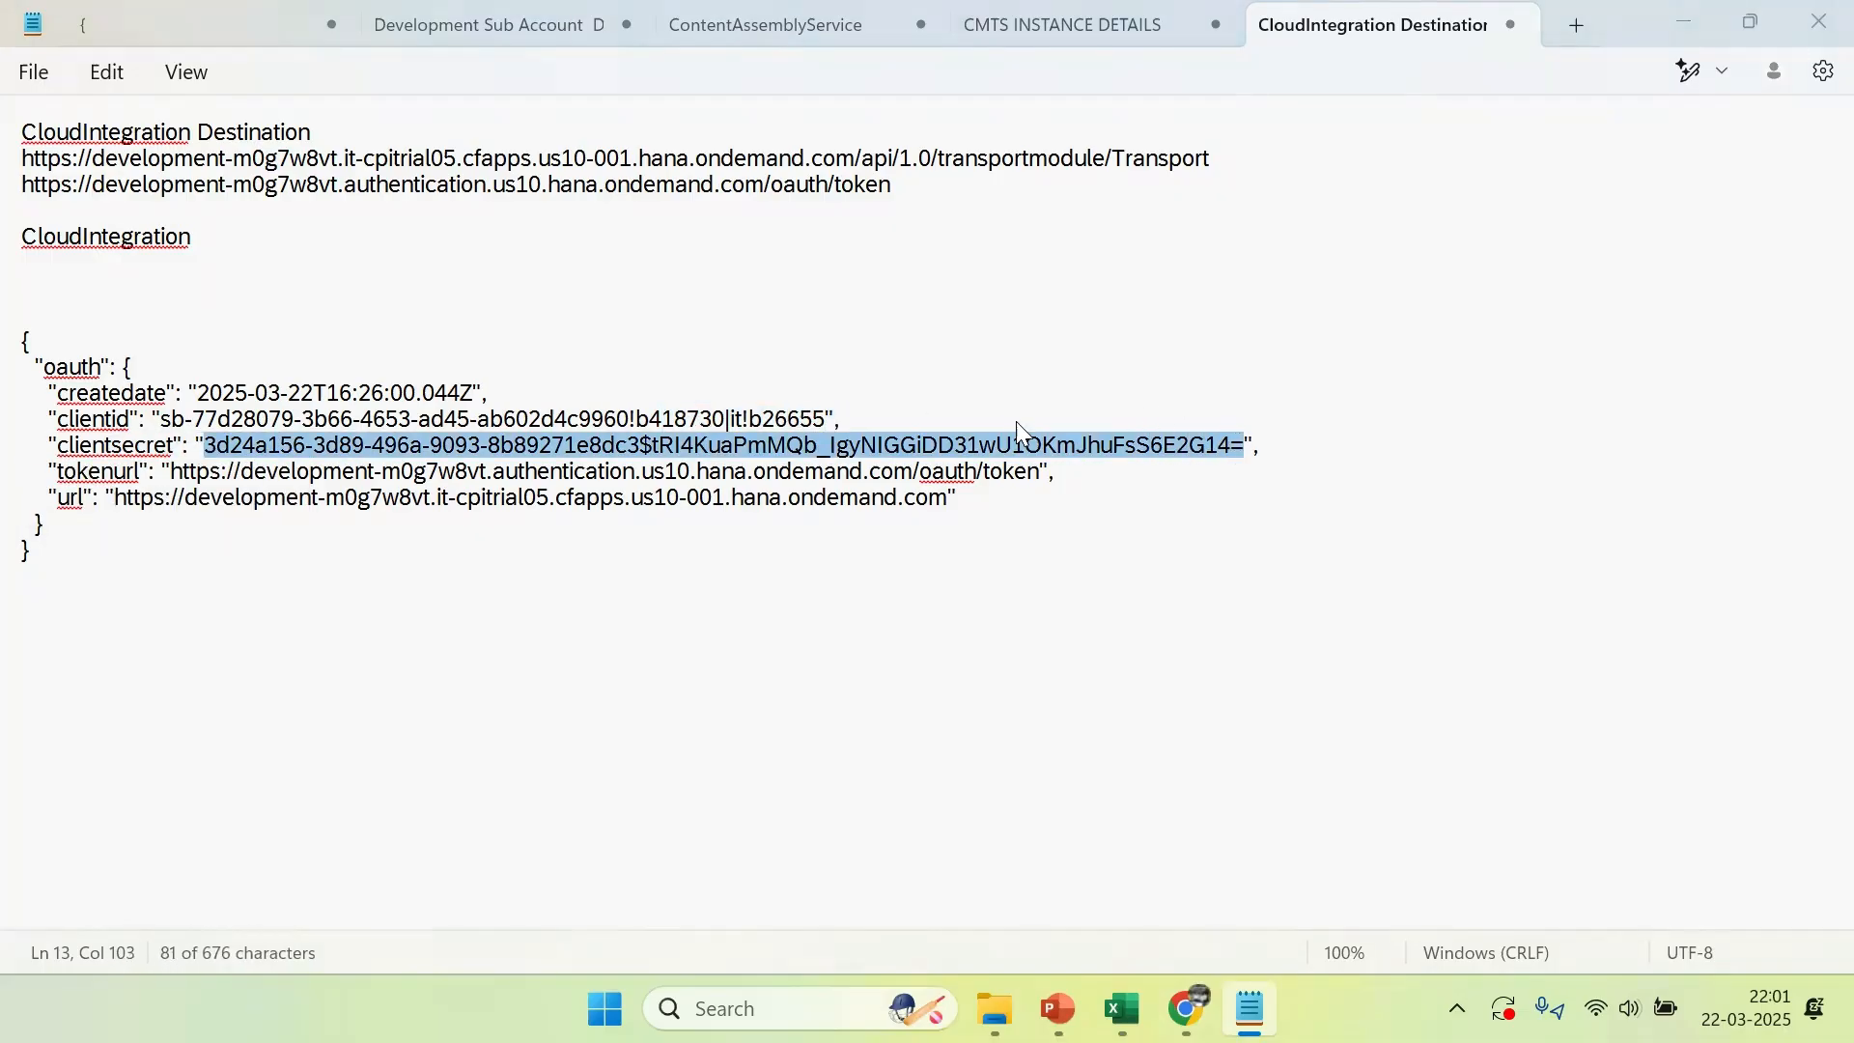
key("alt+Tab")
left_click(753, 735)
key("ctrl+v")
left_click(1267, 745)
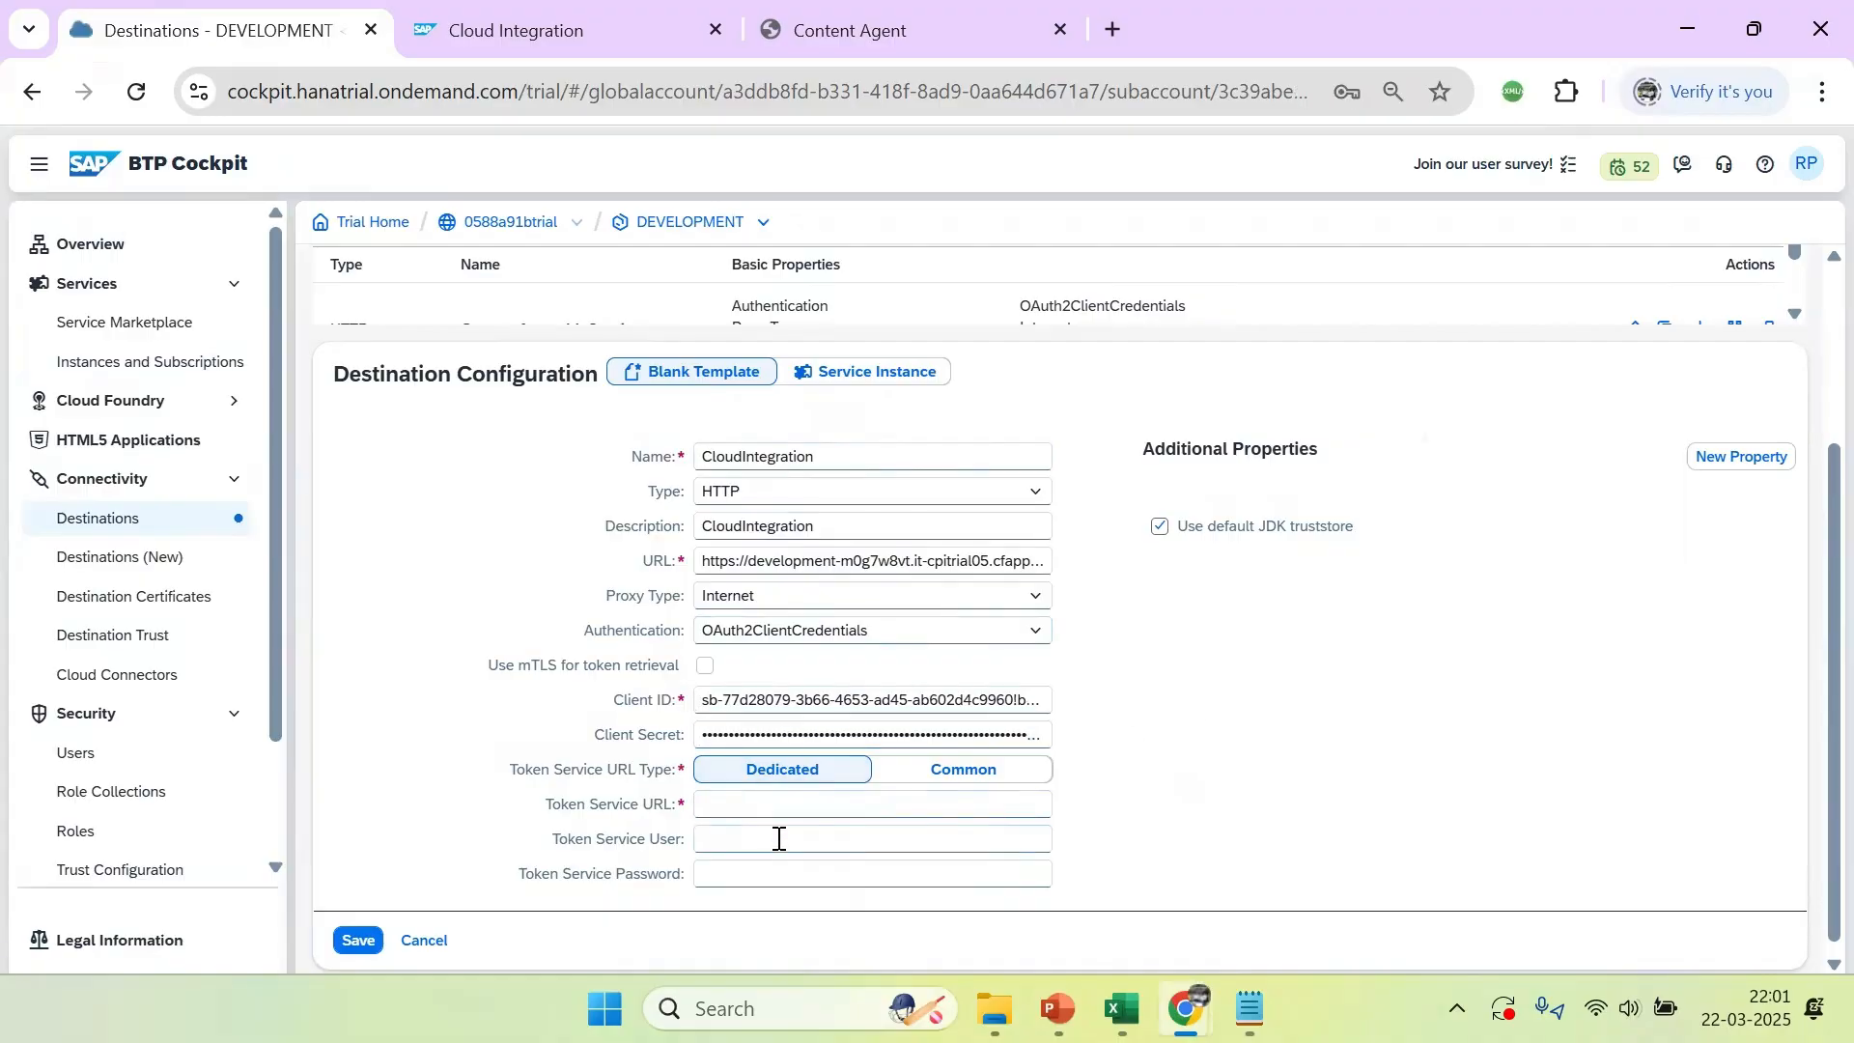
Copy the tokenurl value ending in /oauth/token from the note's JSON into the destination's Token Service URL
key("alt+Tab")
left_click(116, 471)
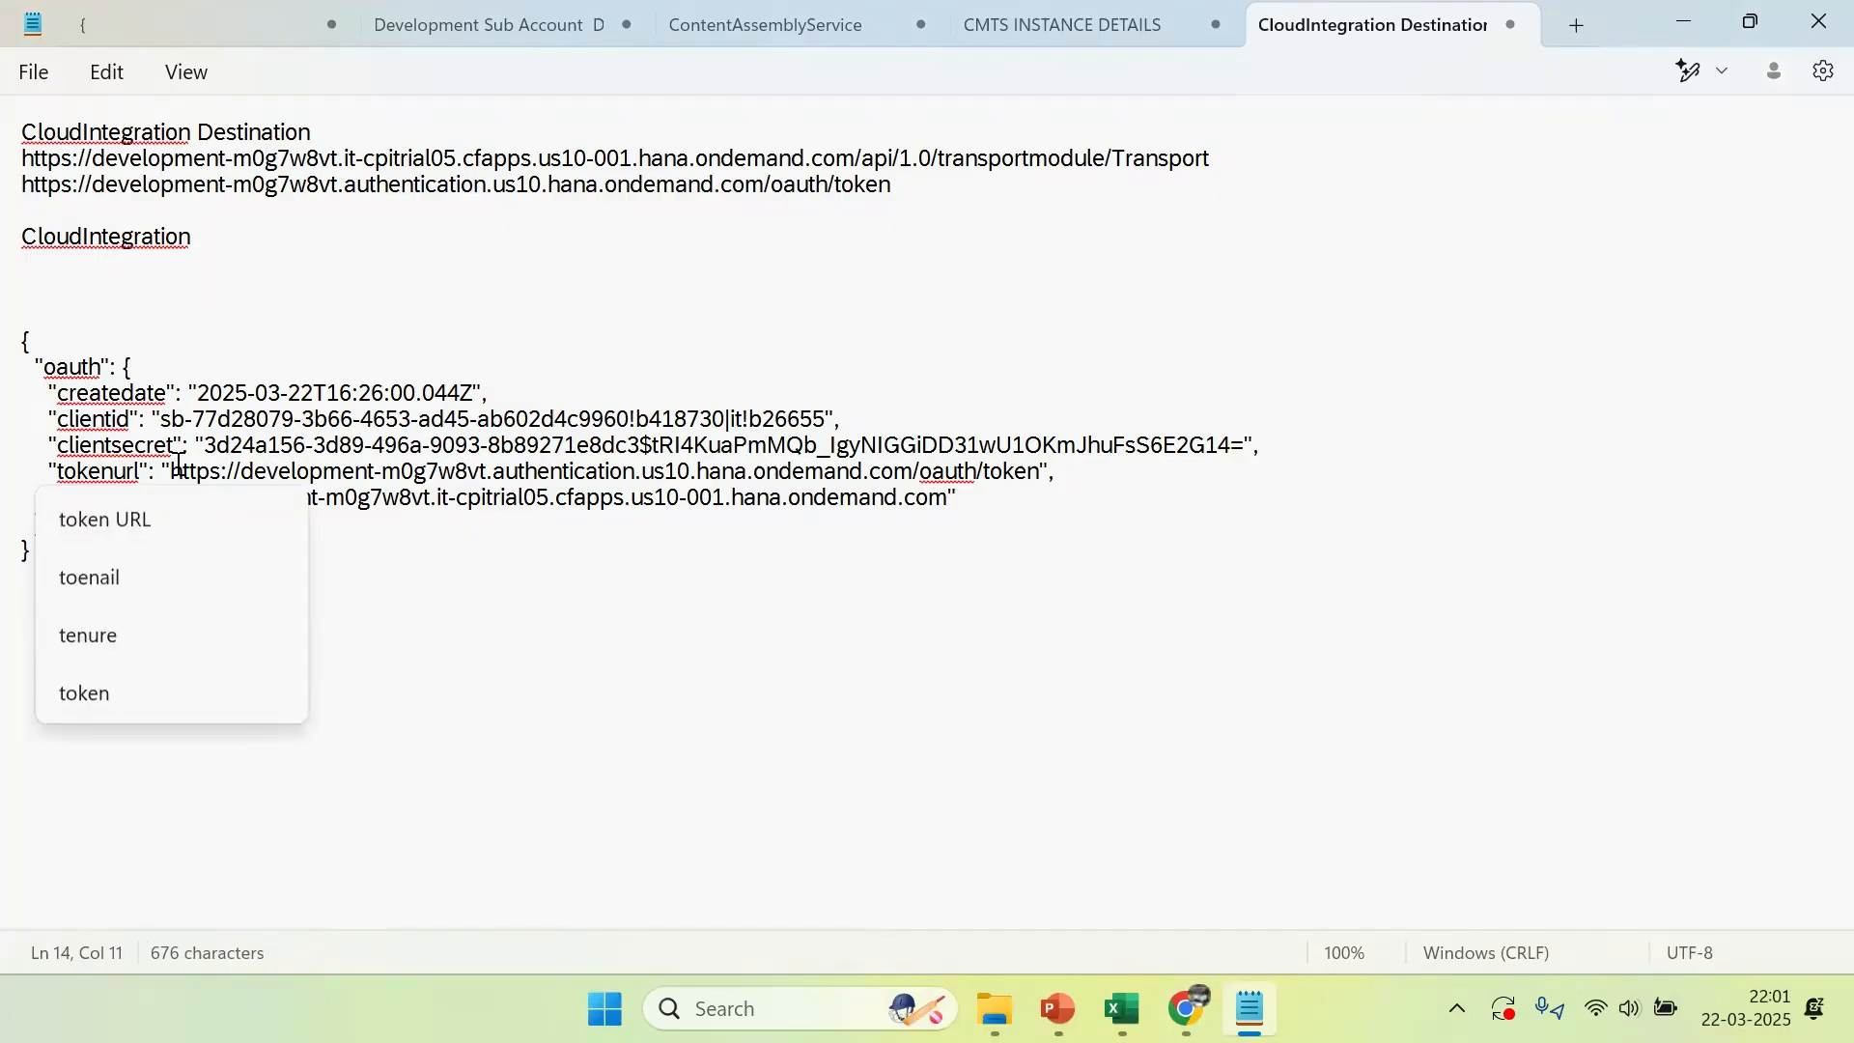
left_click_drag(177, 471, 1038, 478)
key("ctrl+c")
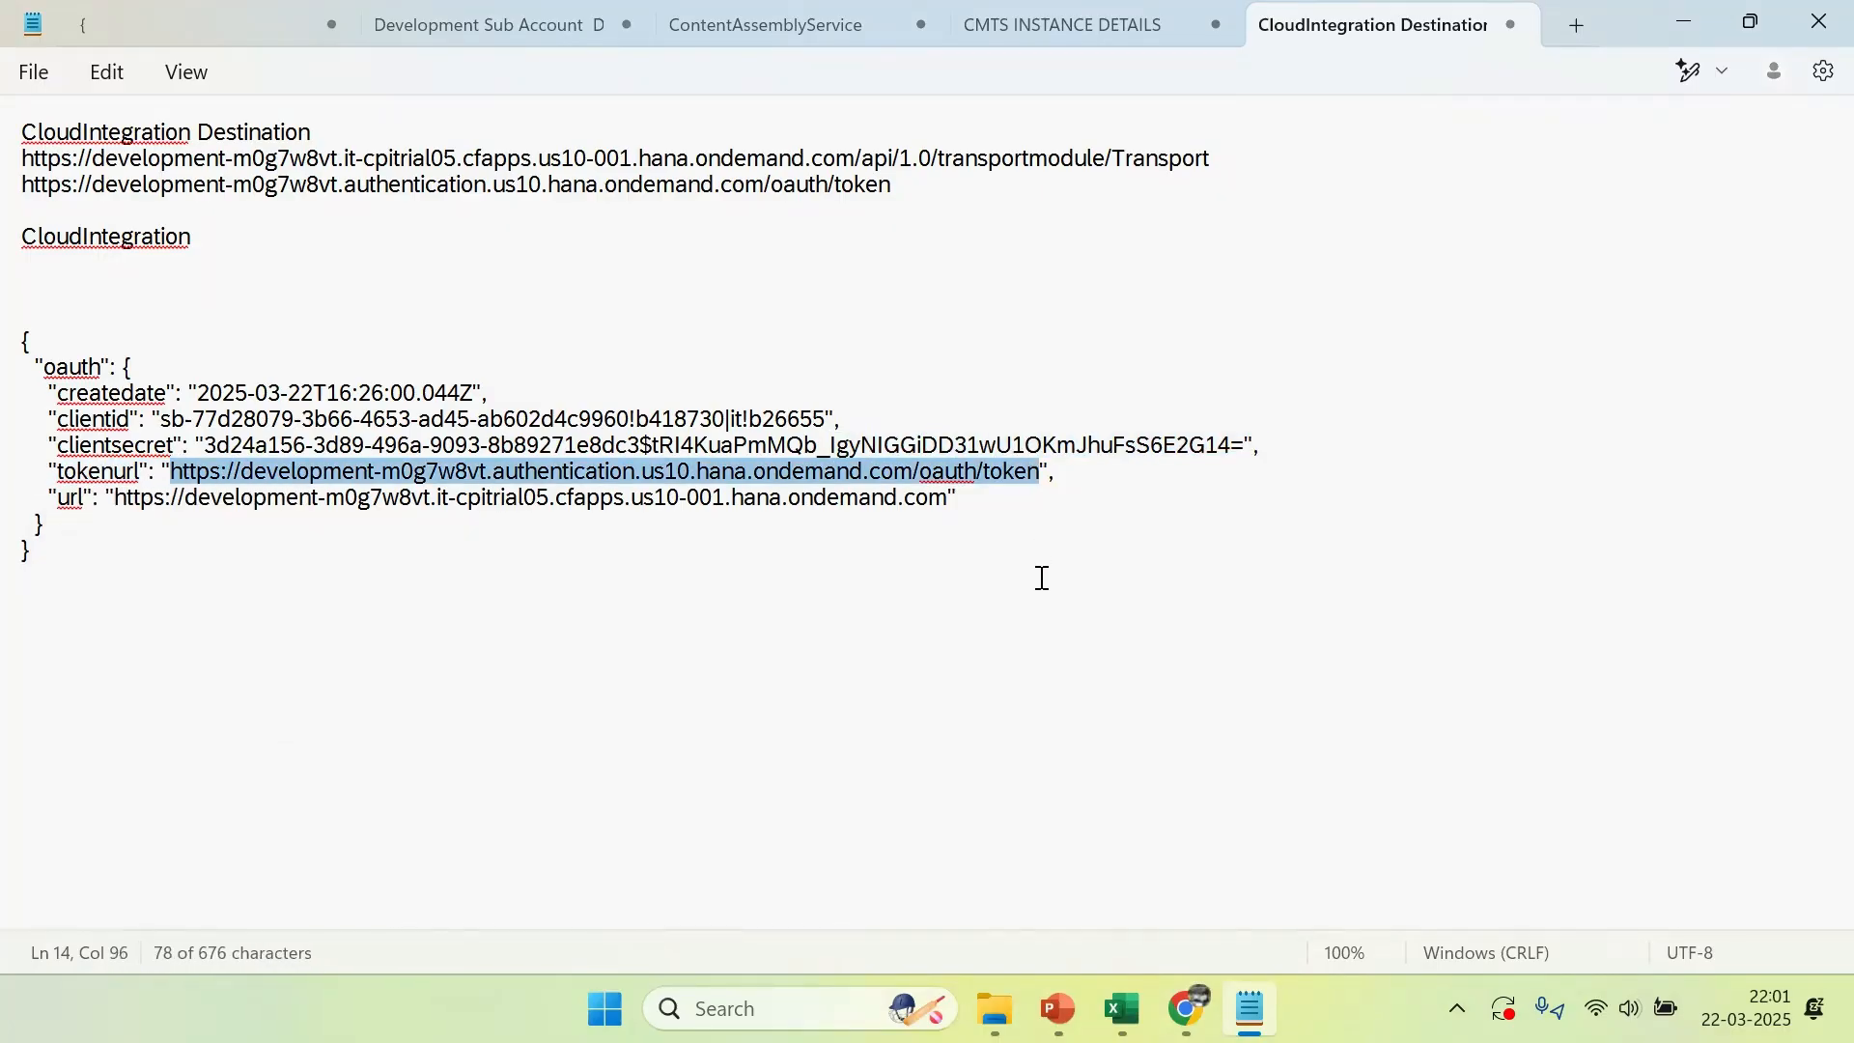
key("alt+Tab")
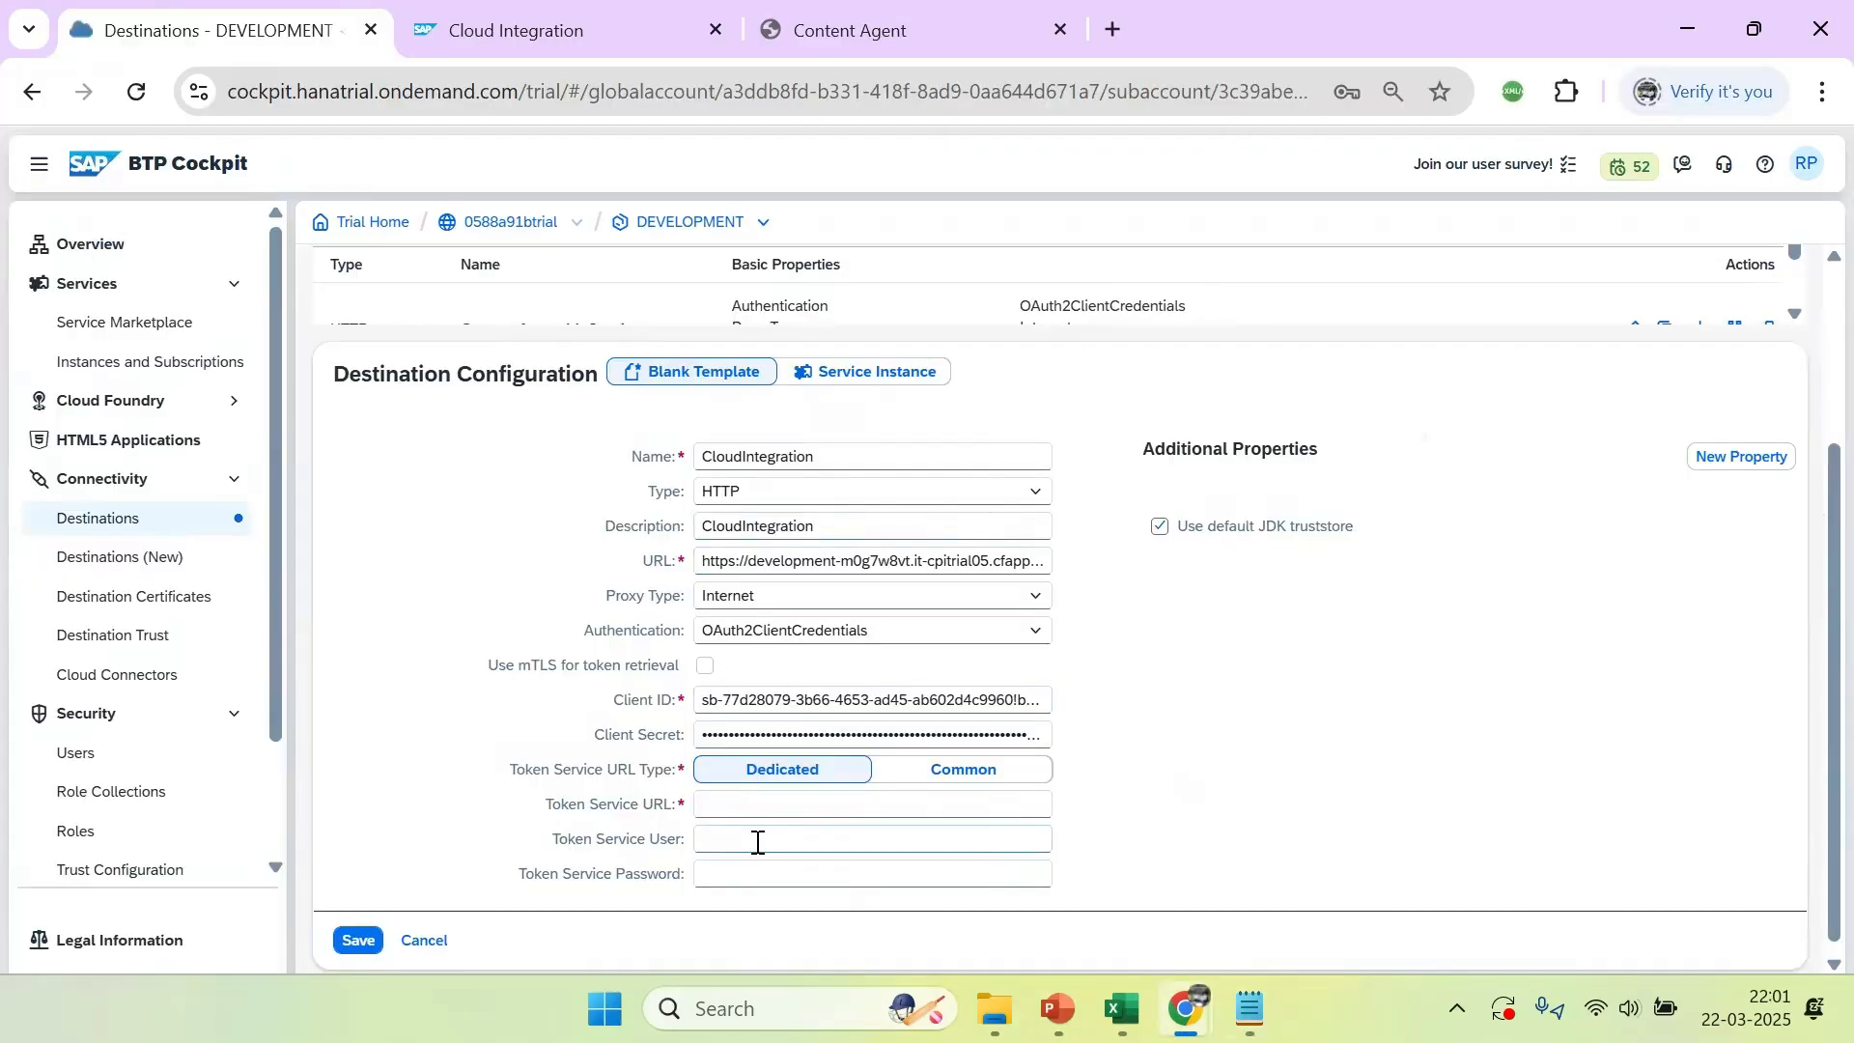
left_click(739, 807)
key("ctrl+v")
left_click(1294, 738)
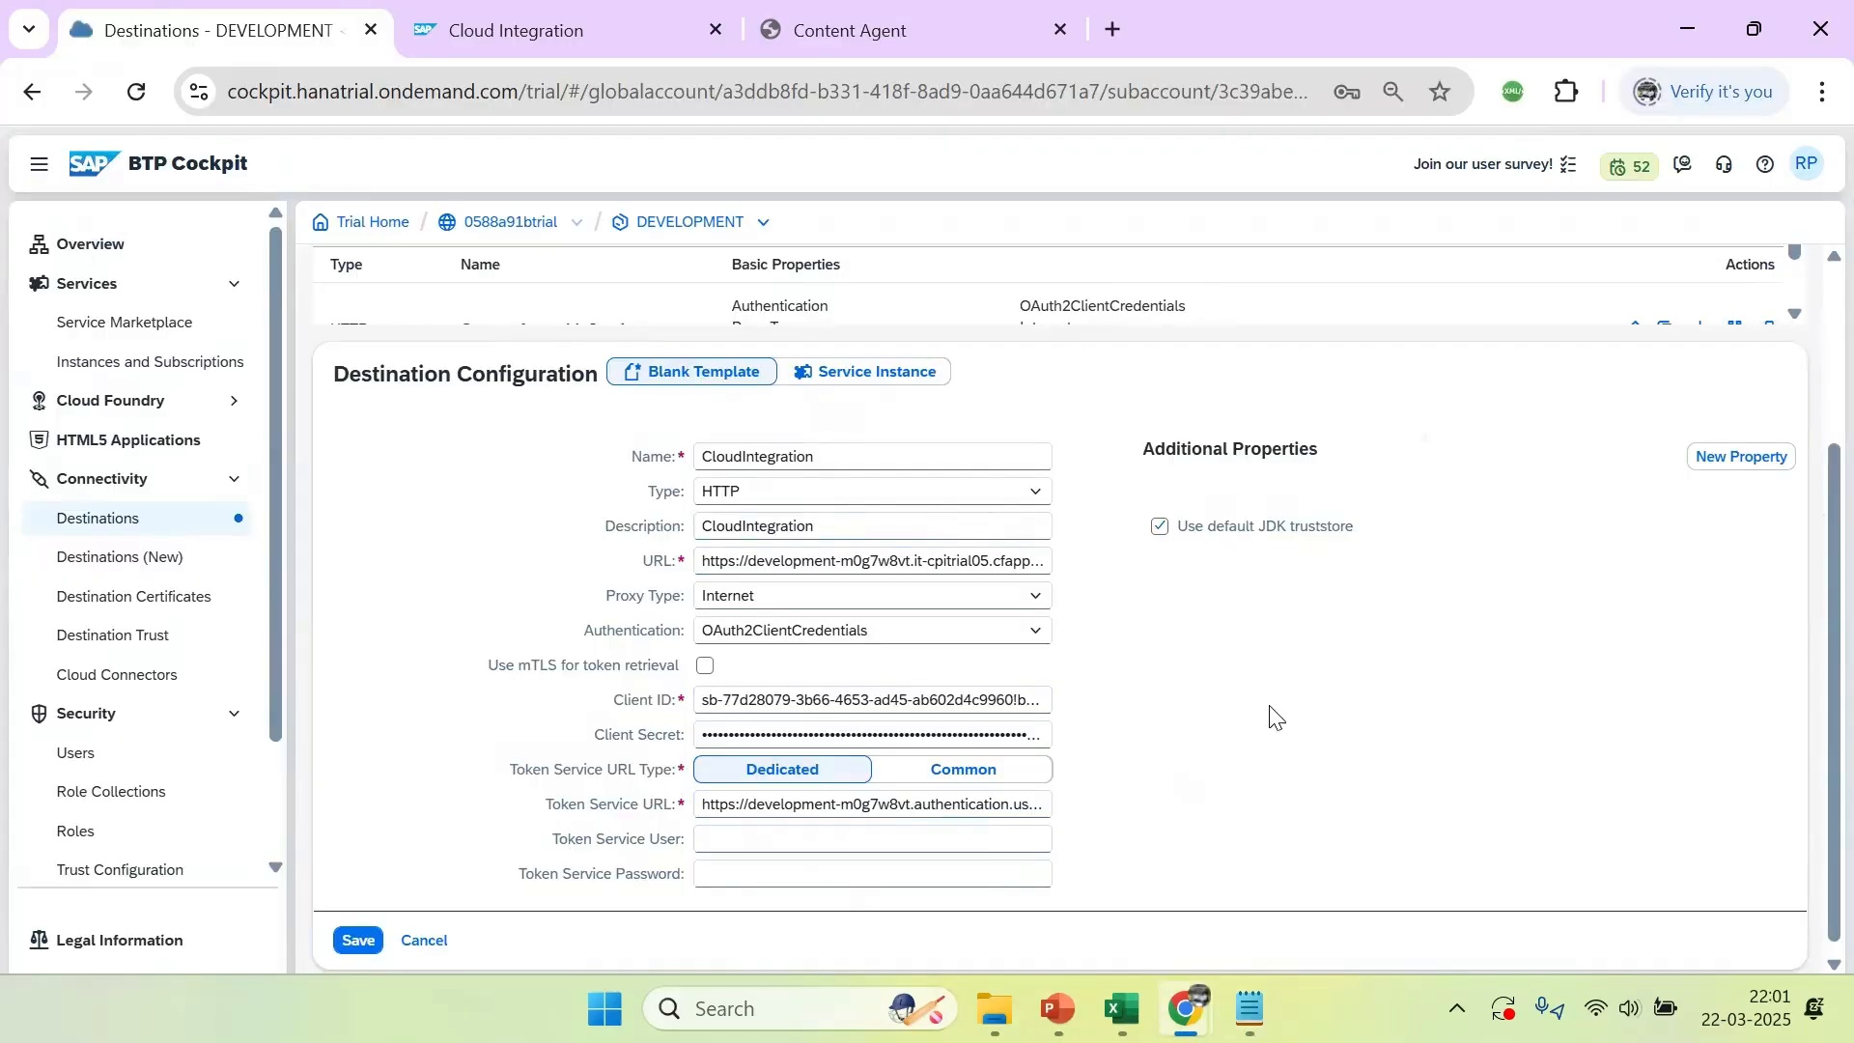
Save the CloudIntegration destination and check its connection
left_click(360, 944)
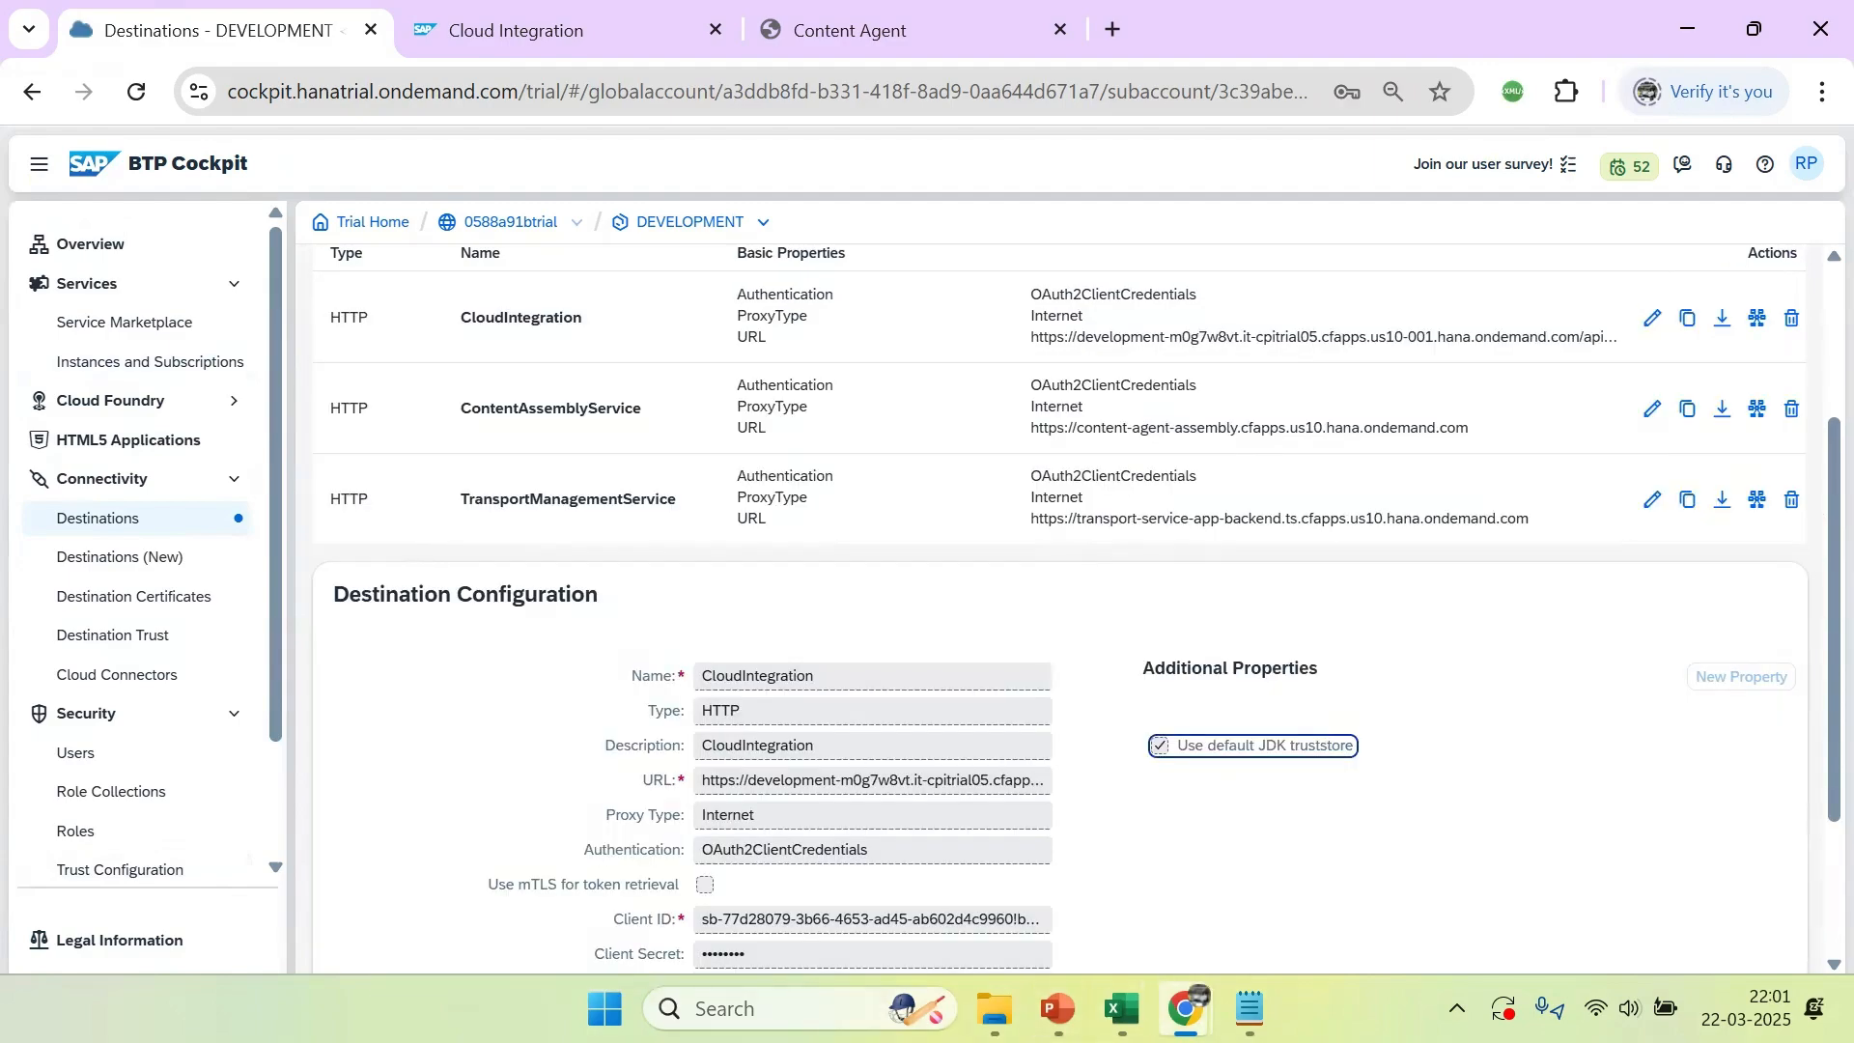
left_click(1043, 855)
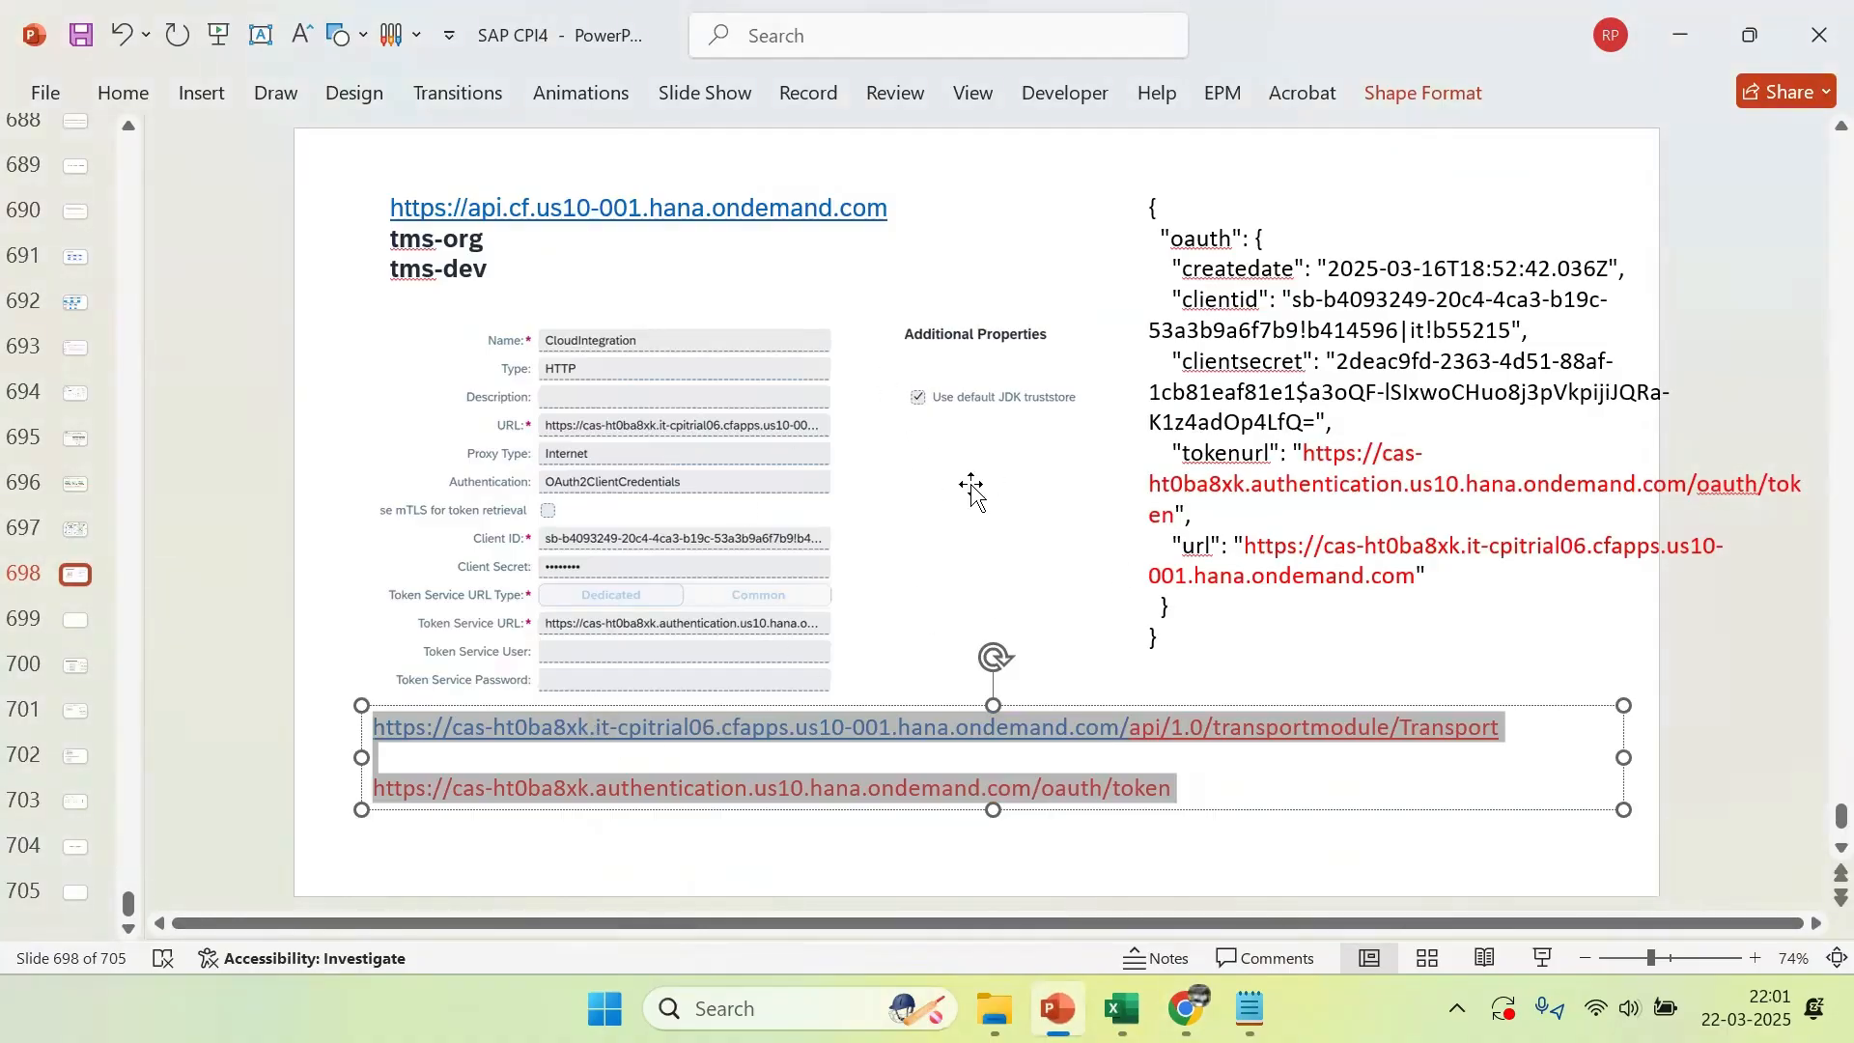
left_click(1683, 645)
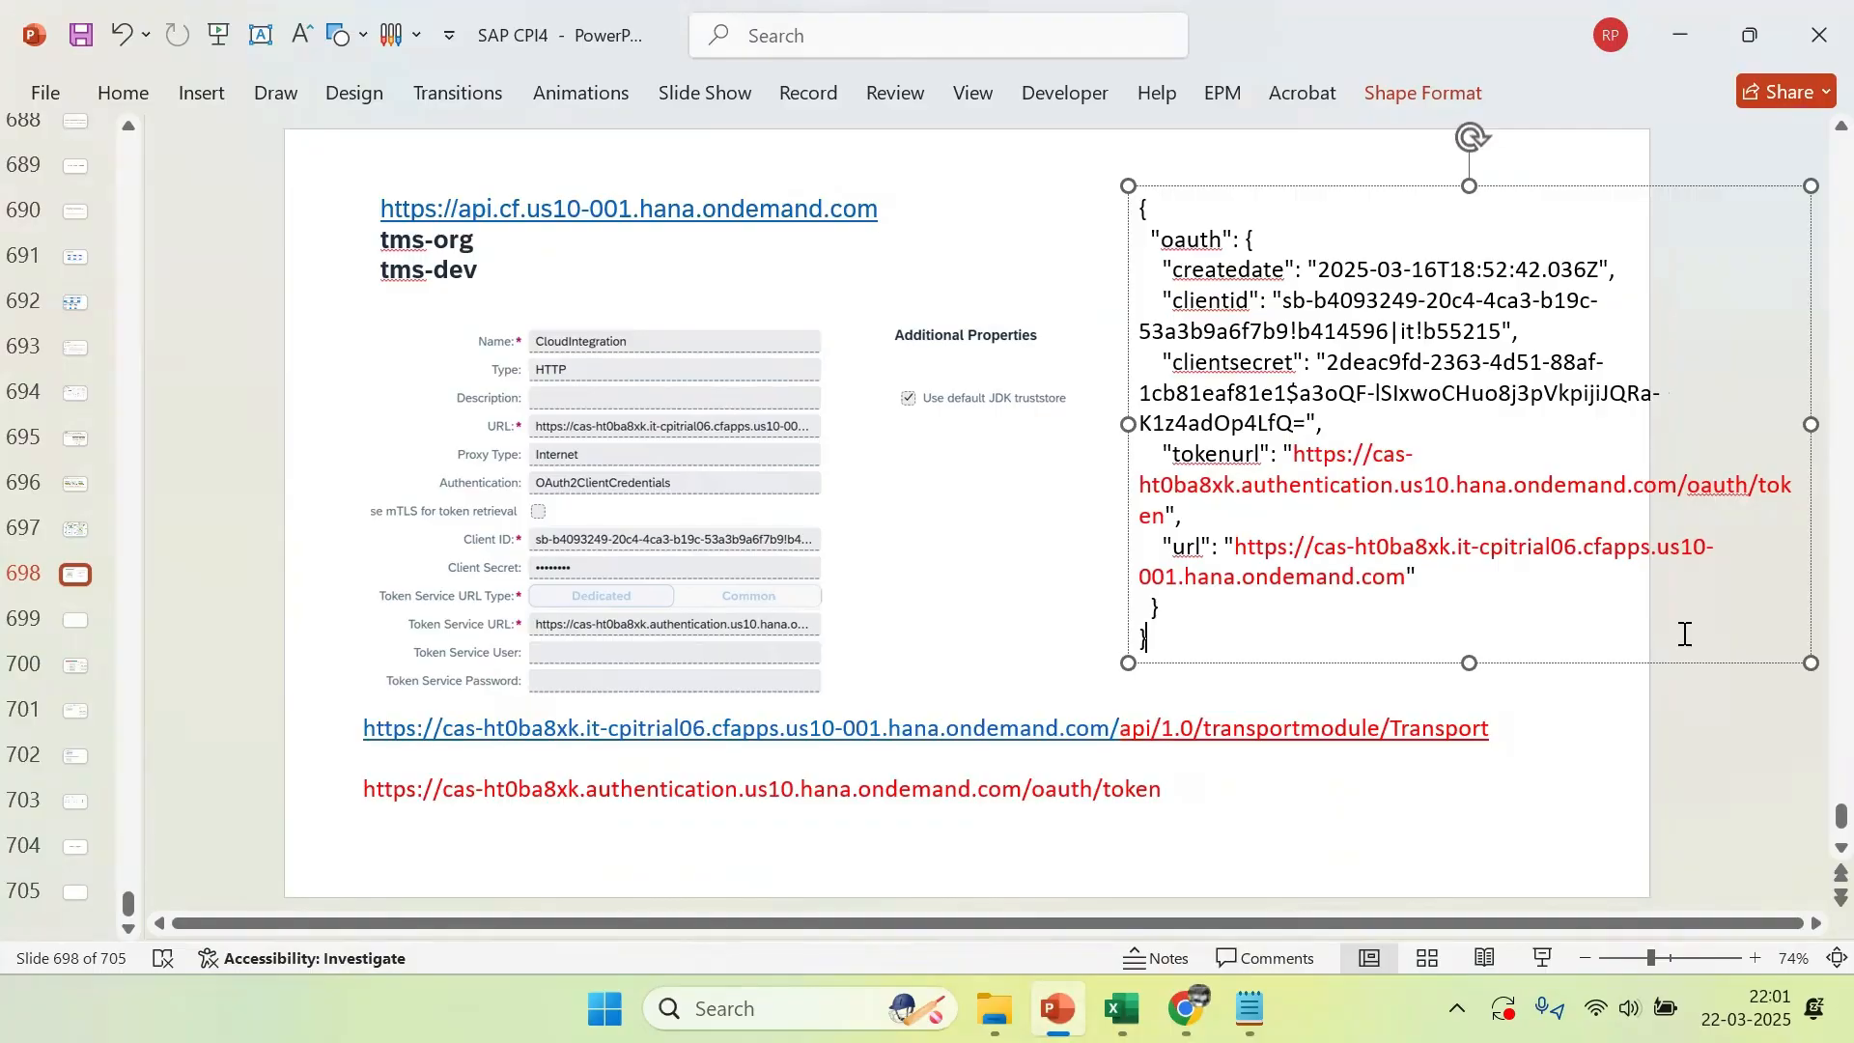
key("alt+Tab")
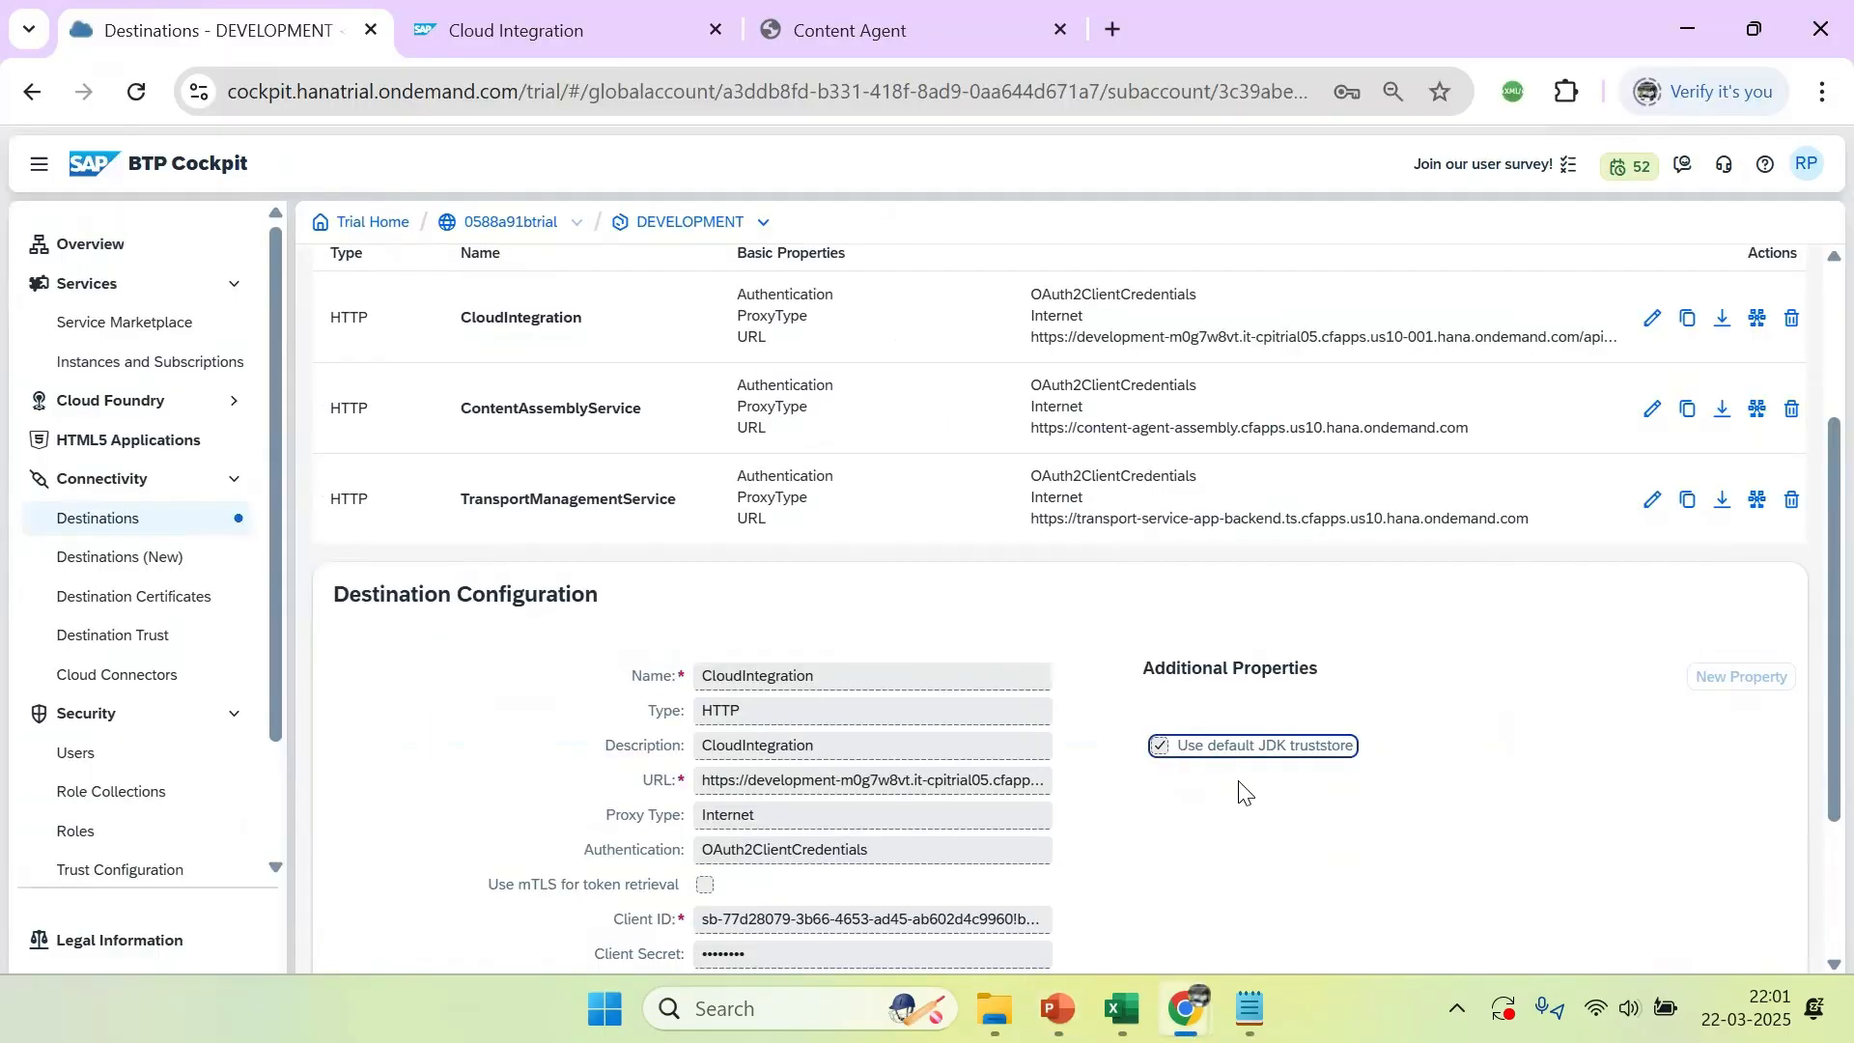
scroll(1809, 618, "down", 2)
left_click(682, 927)
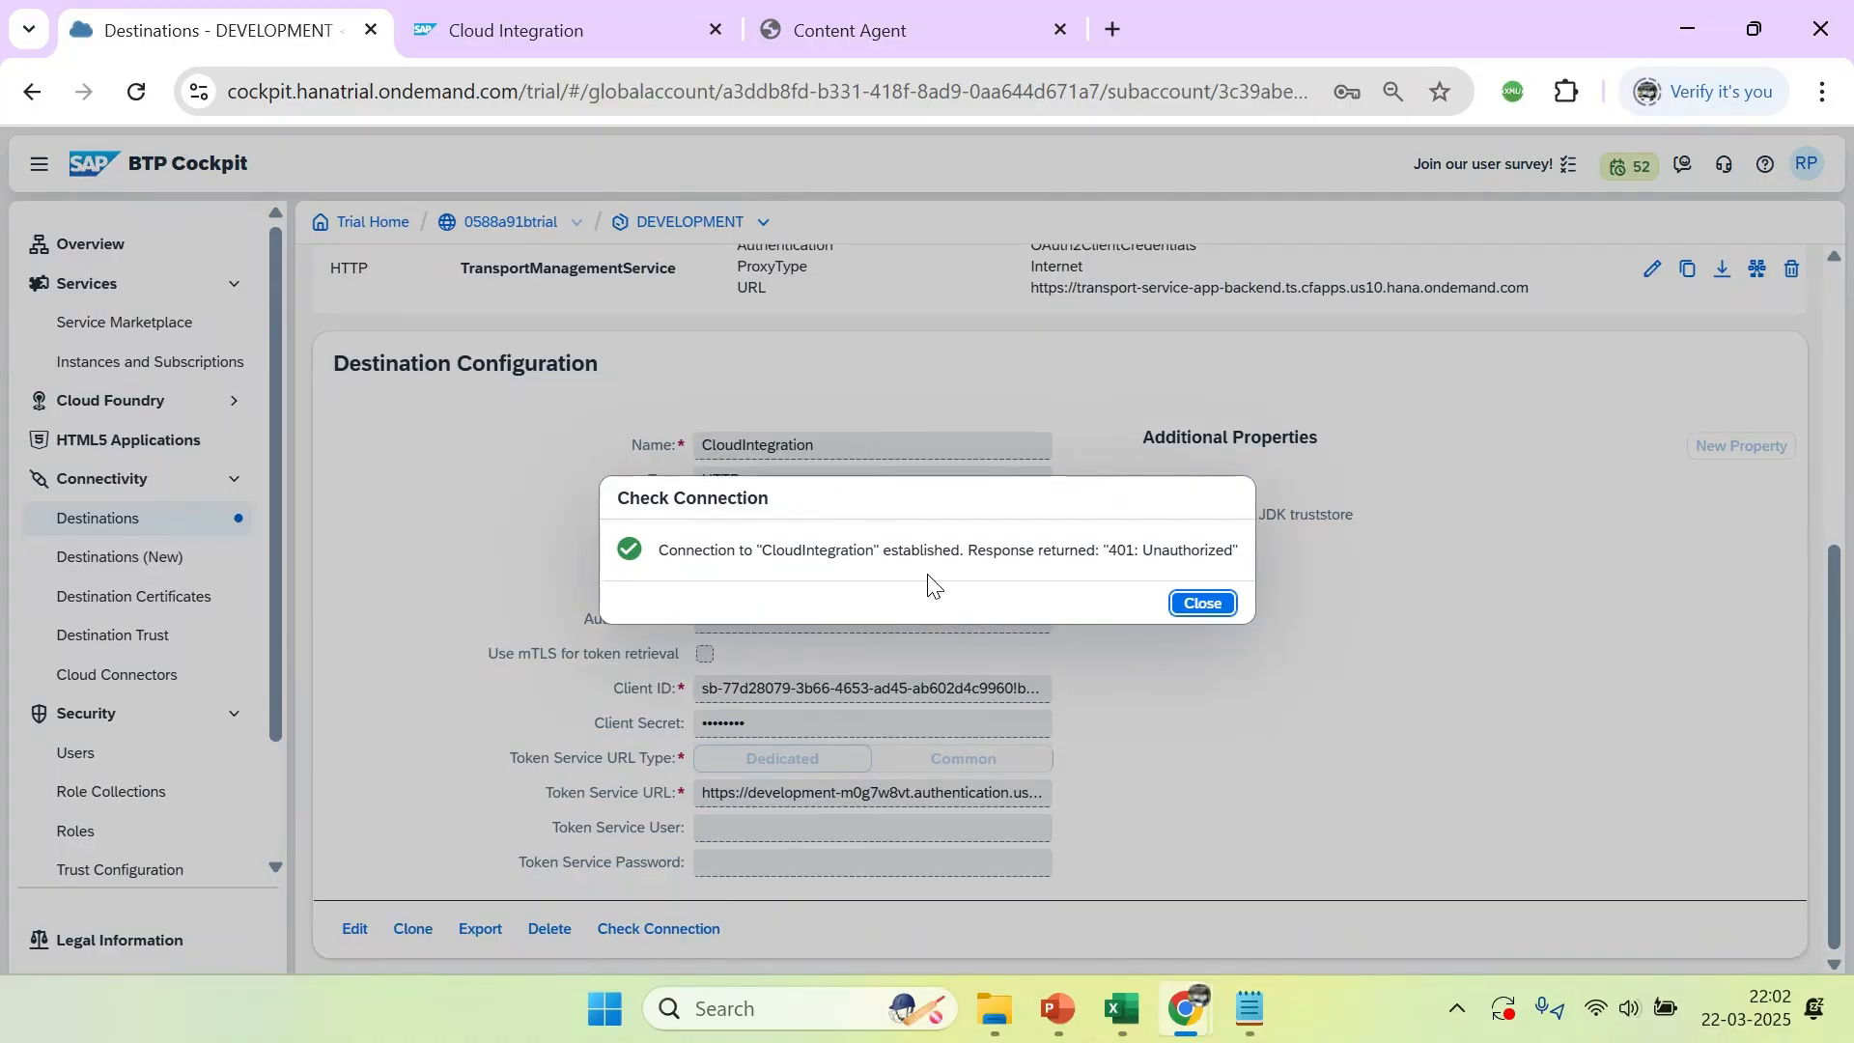
left_click(1207, 604)
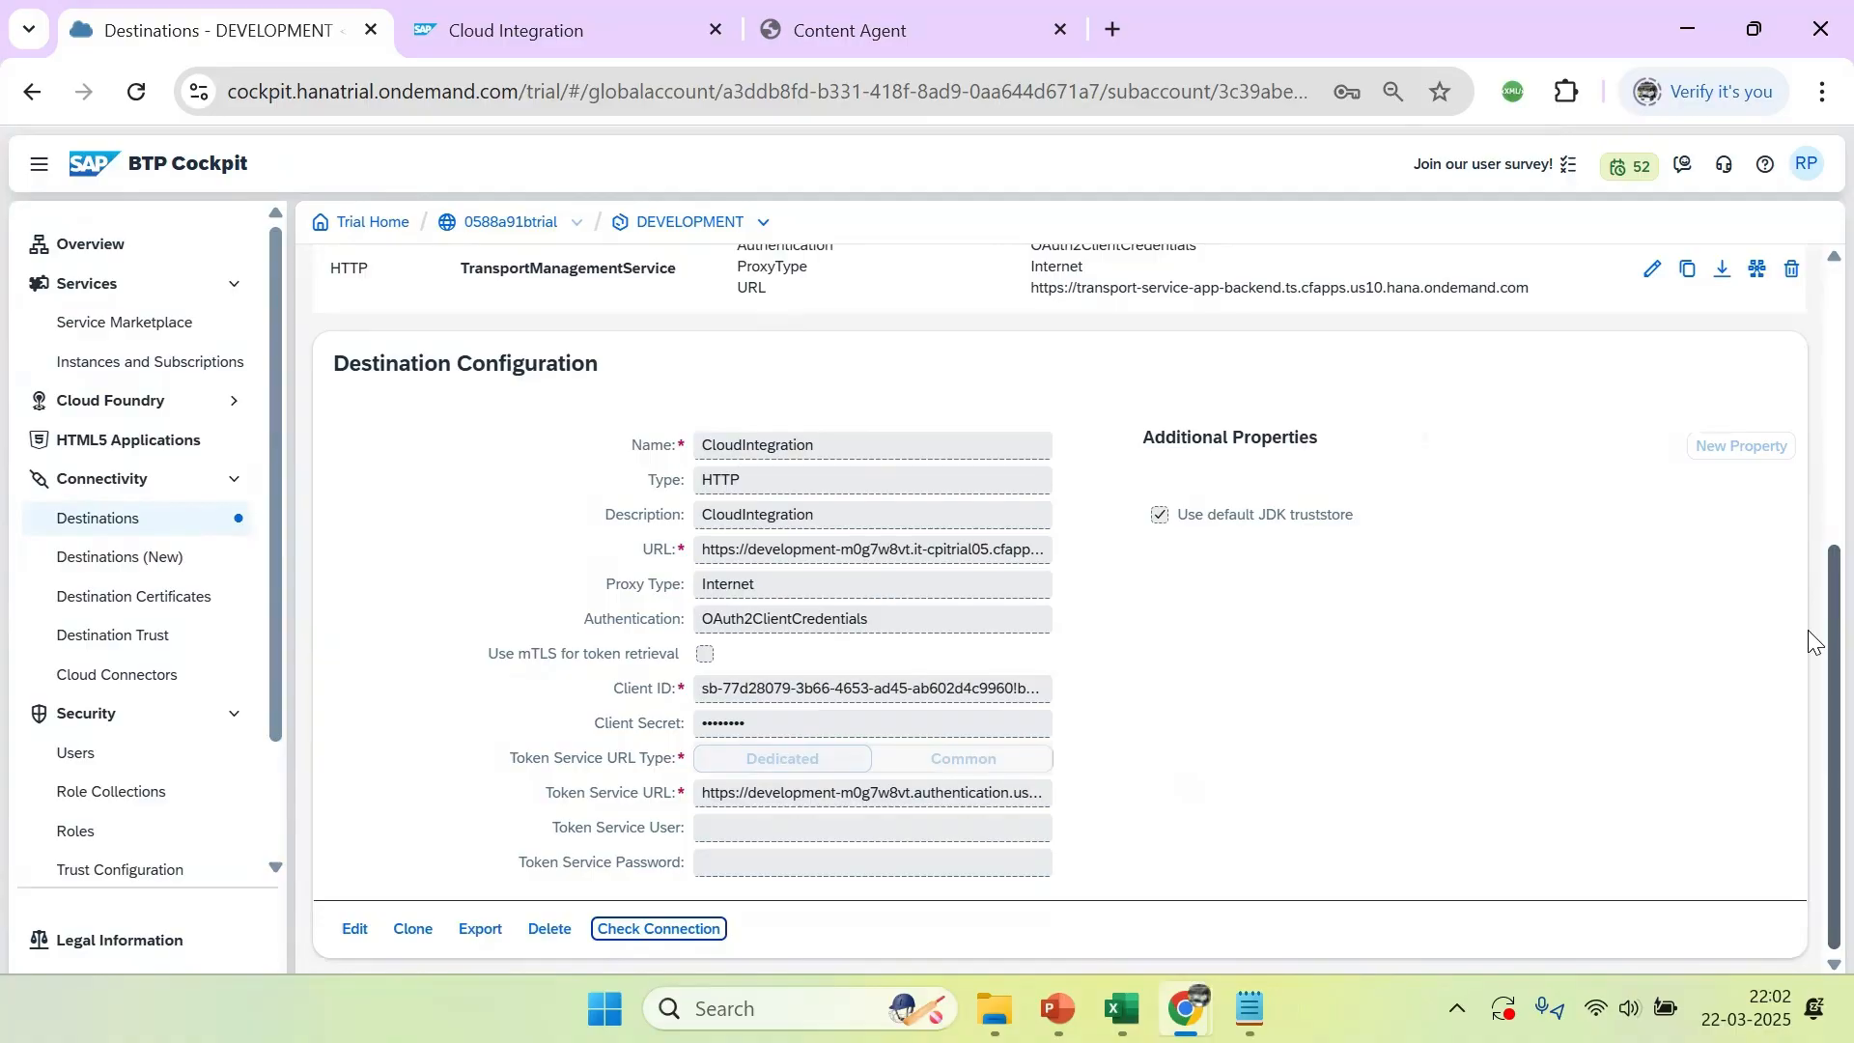
Review the DEVELOPMENT destinations list, and switch to PowerPoint to examine the slides on the other destinations, subscriptions and service instances
left_click_drag(1812, 633, 1798, 373)
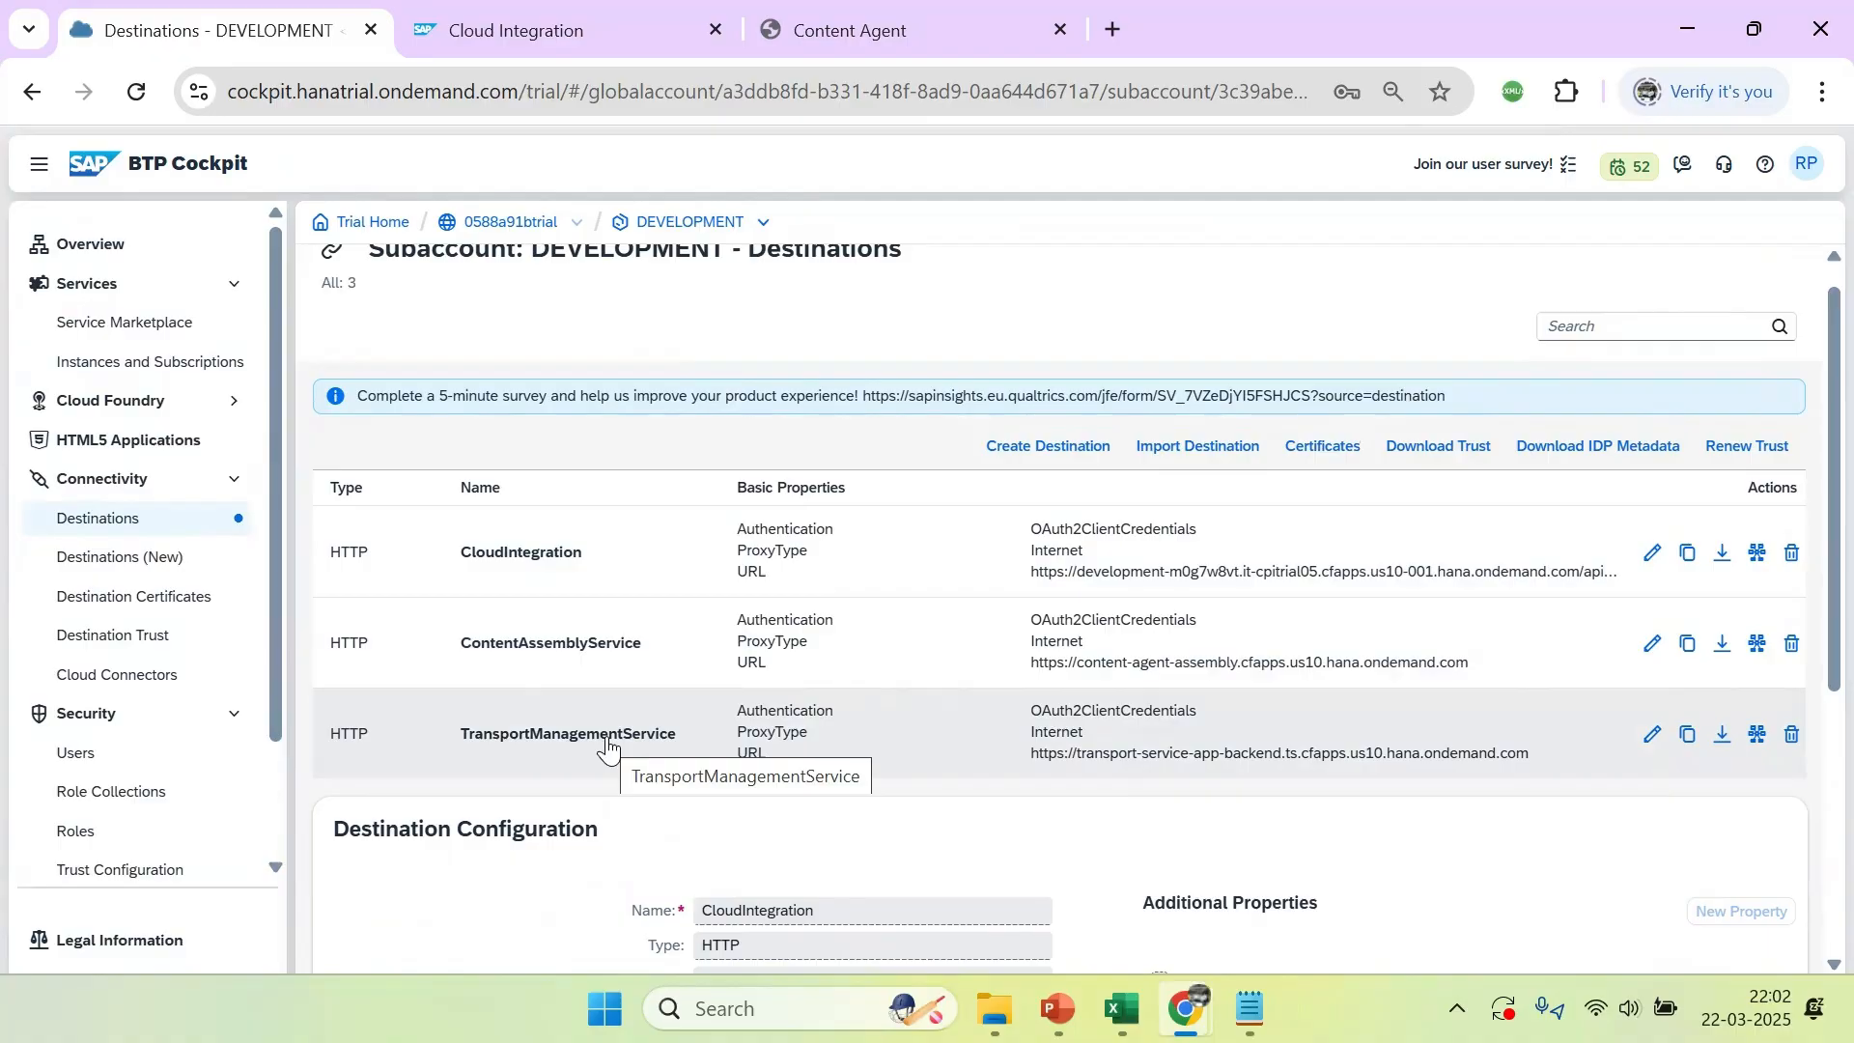
scroll(1808, 627, "down", 1)
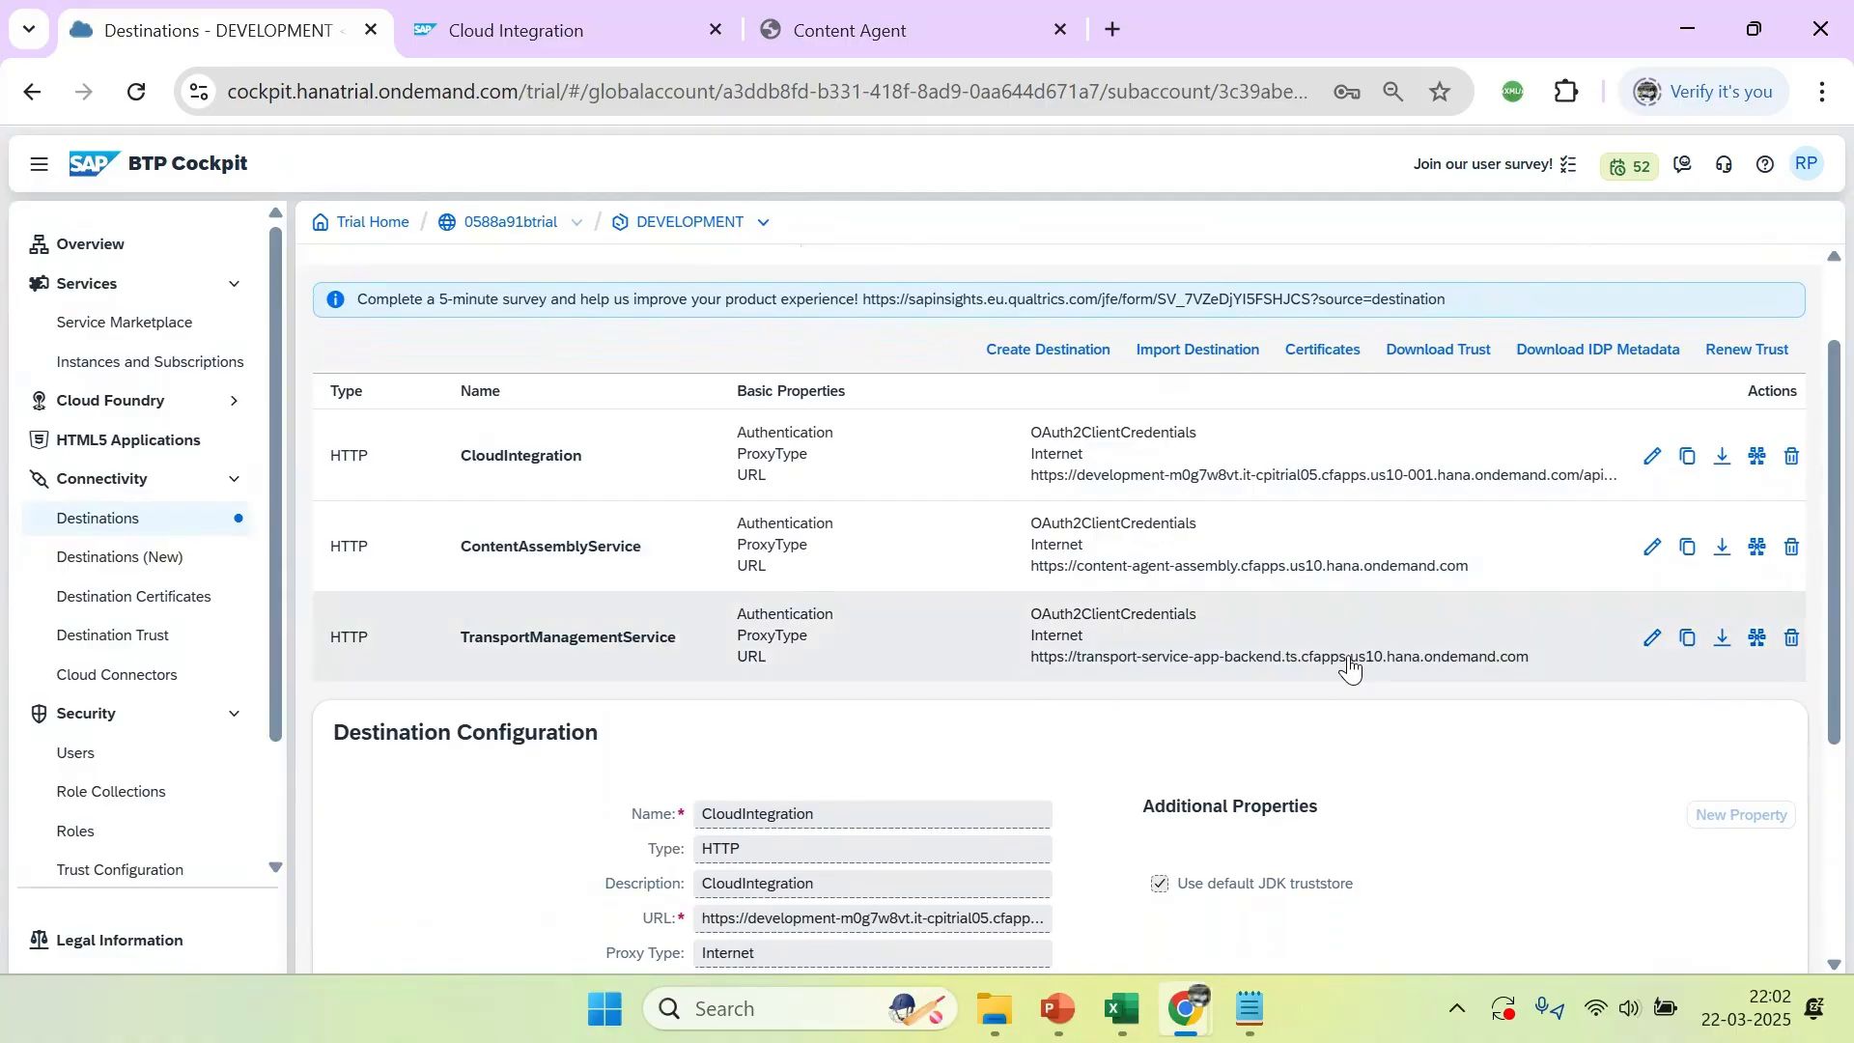
key("alt+Tab")
scroll(1071, 790, "down", 3)
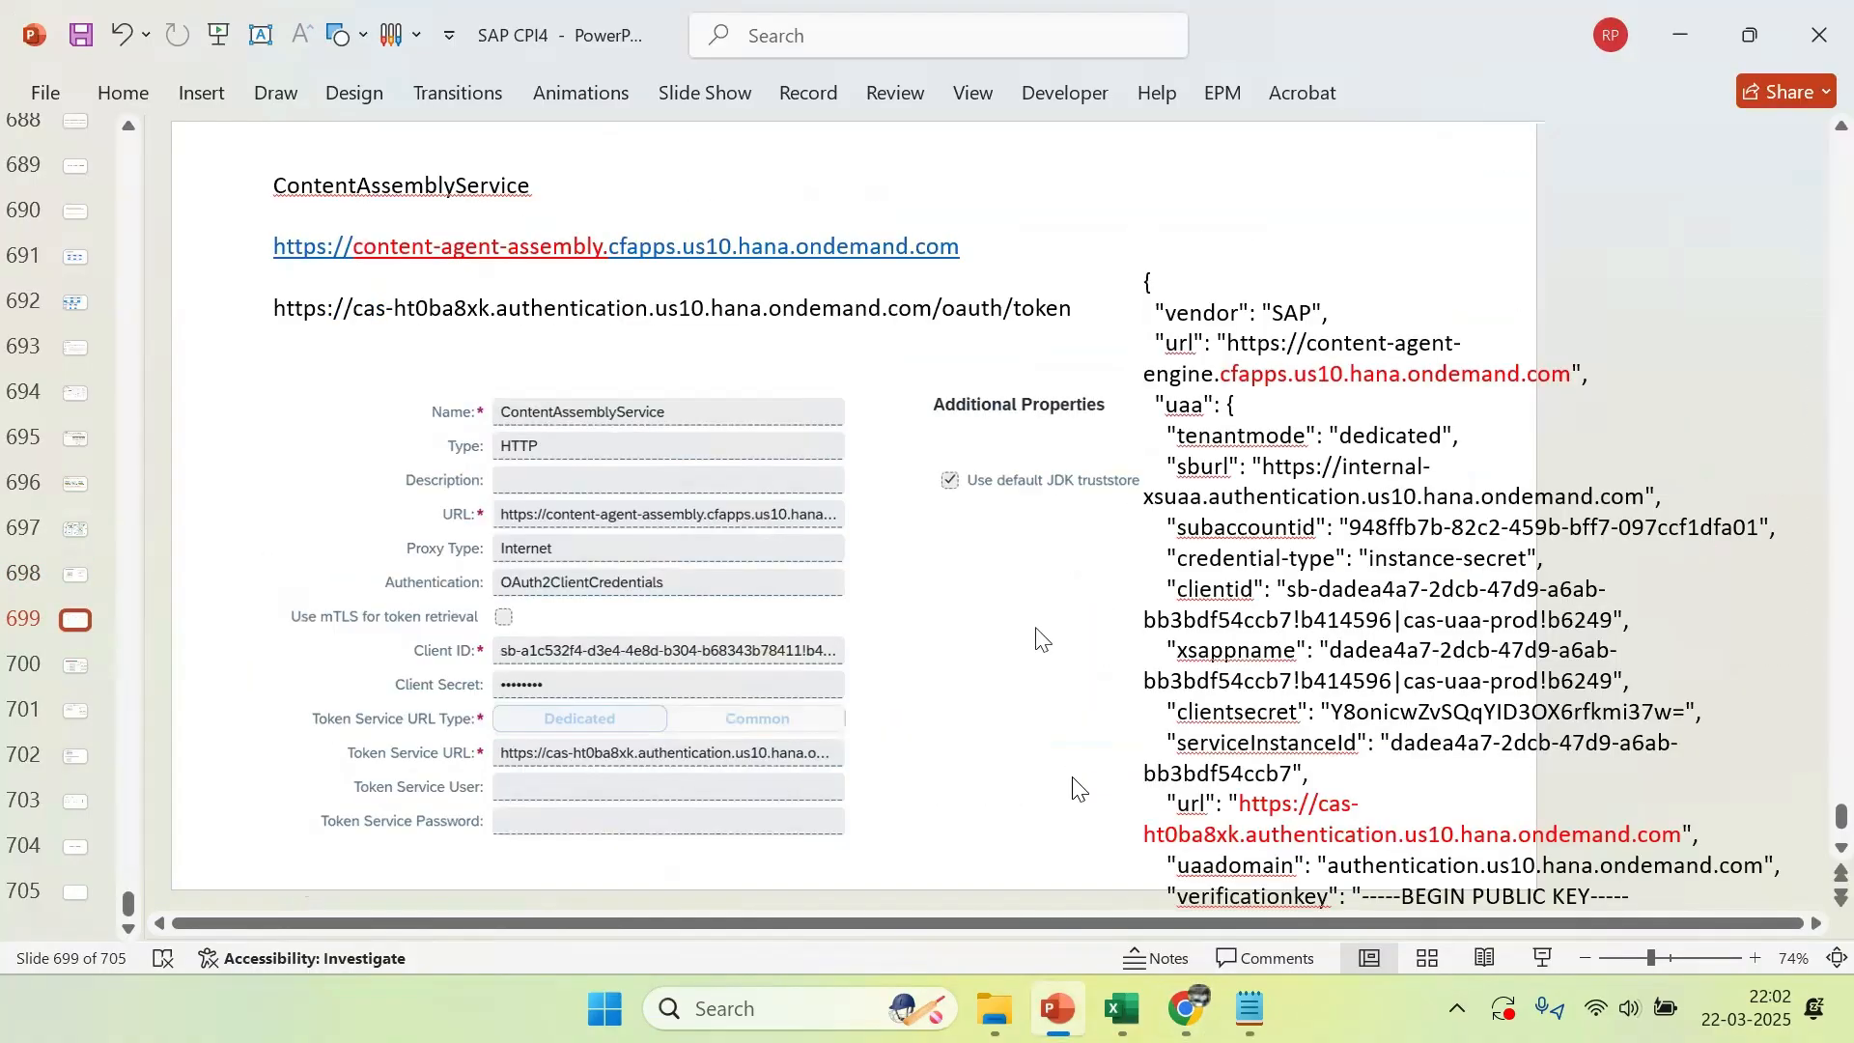
scroll(1072, 790, "down", 5)
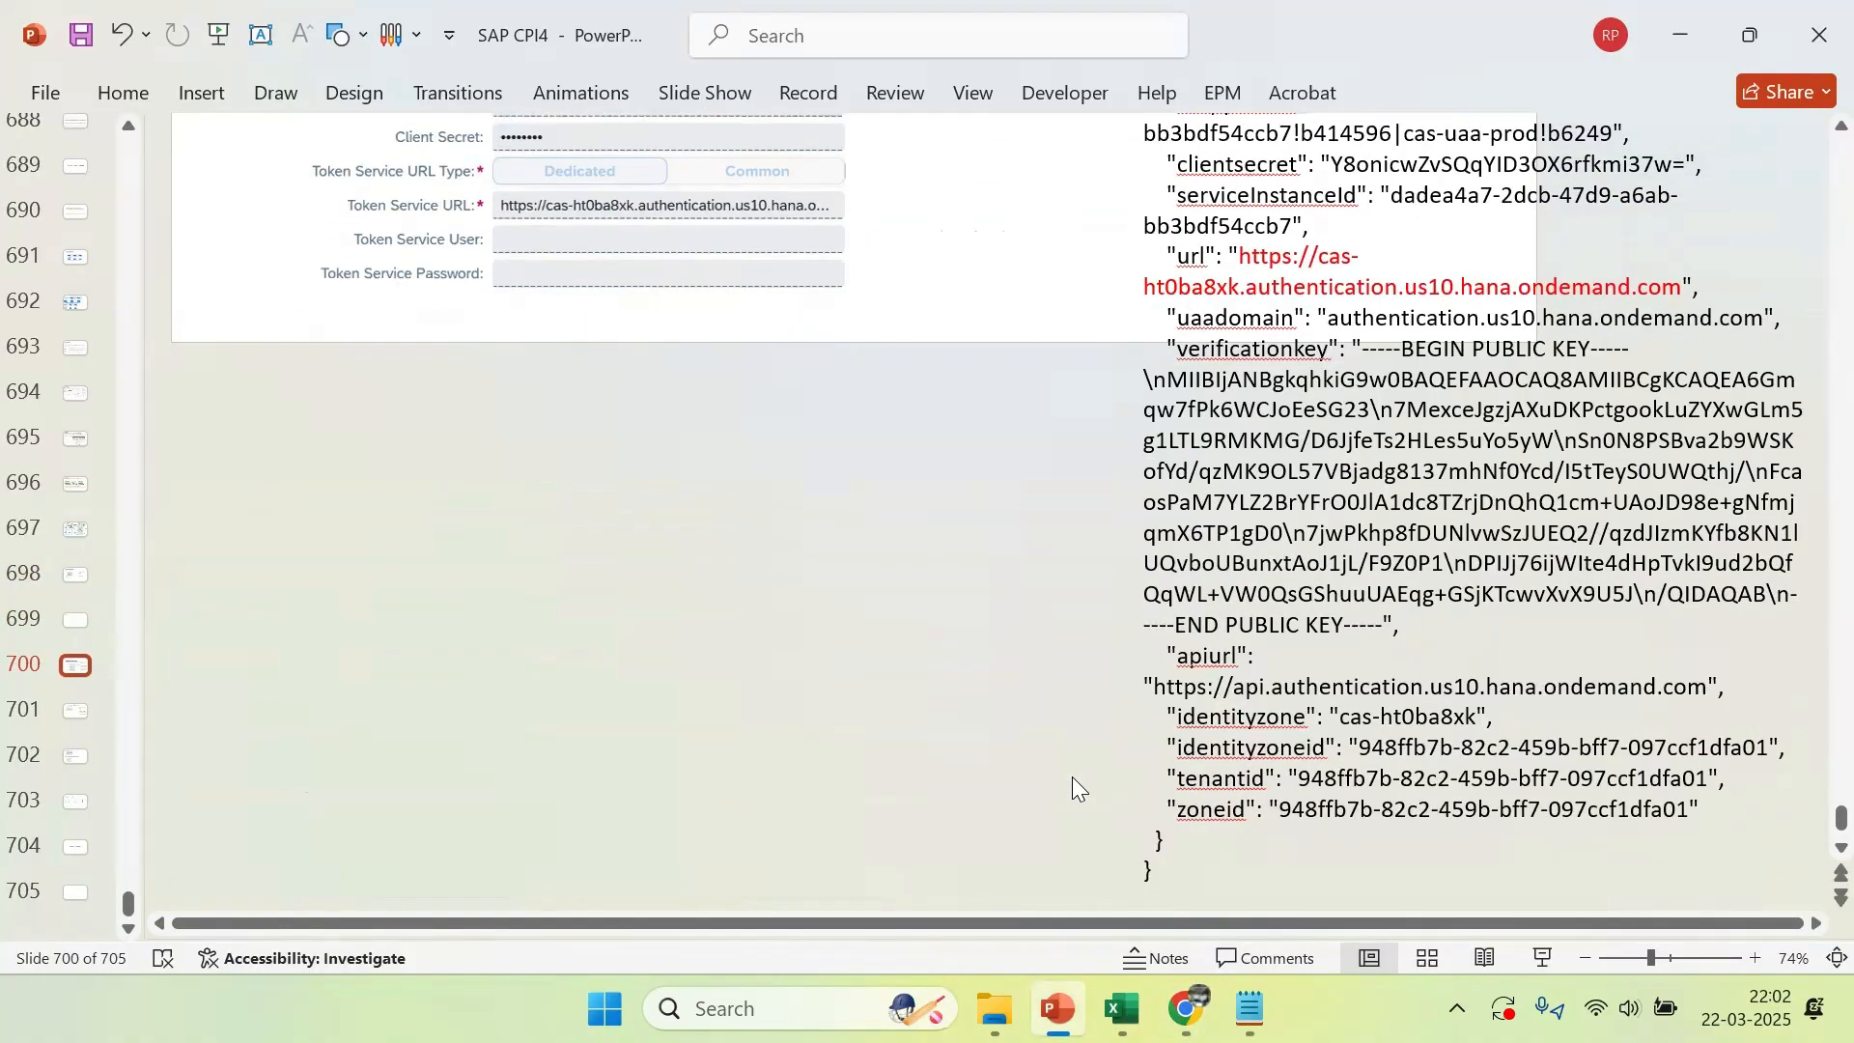
scroll(1072, 778, "down", 12)
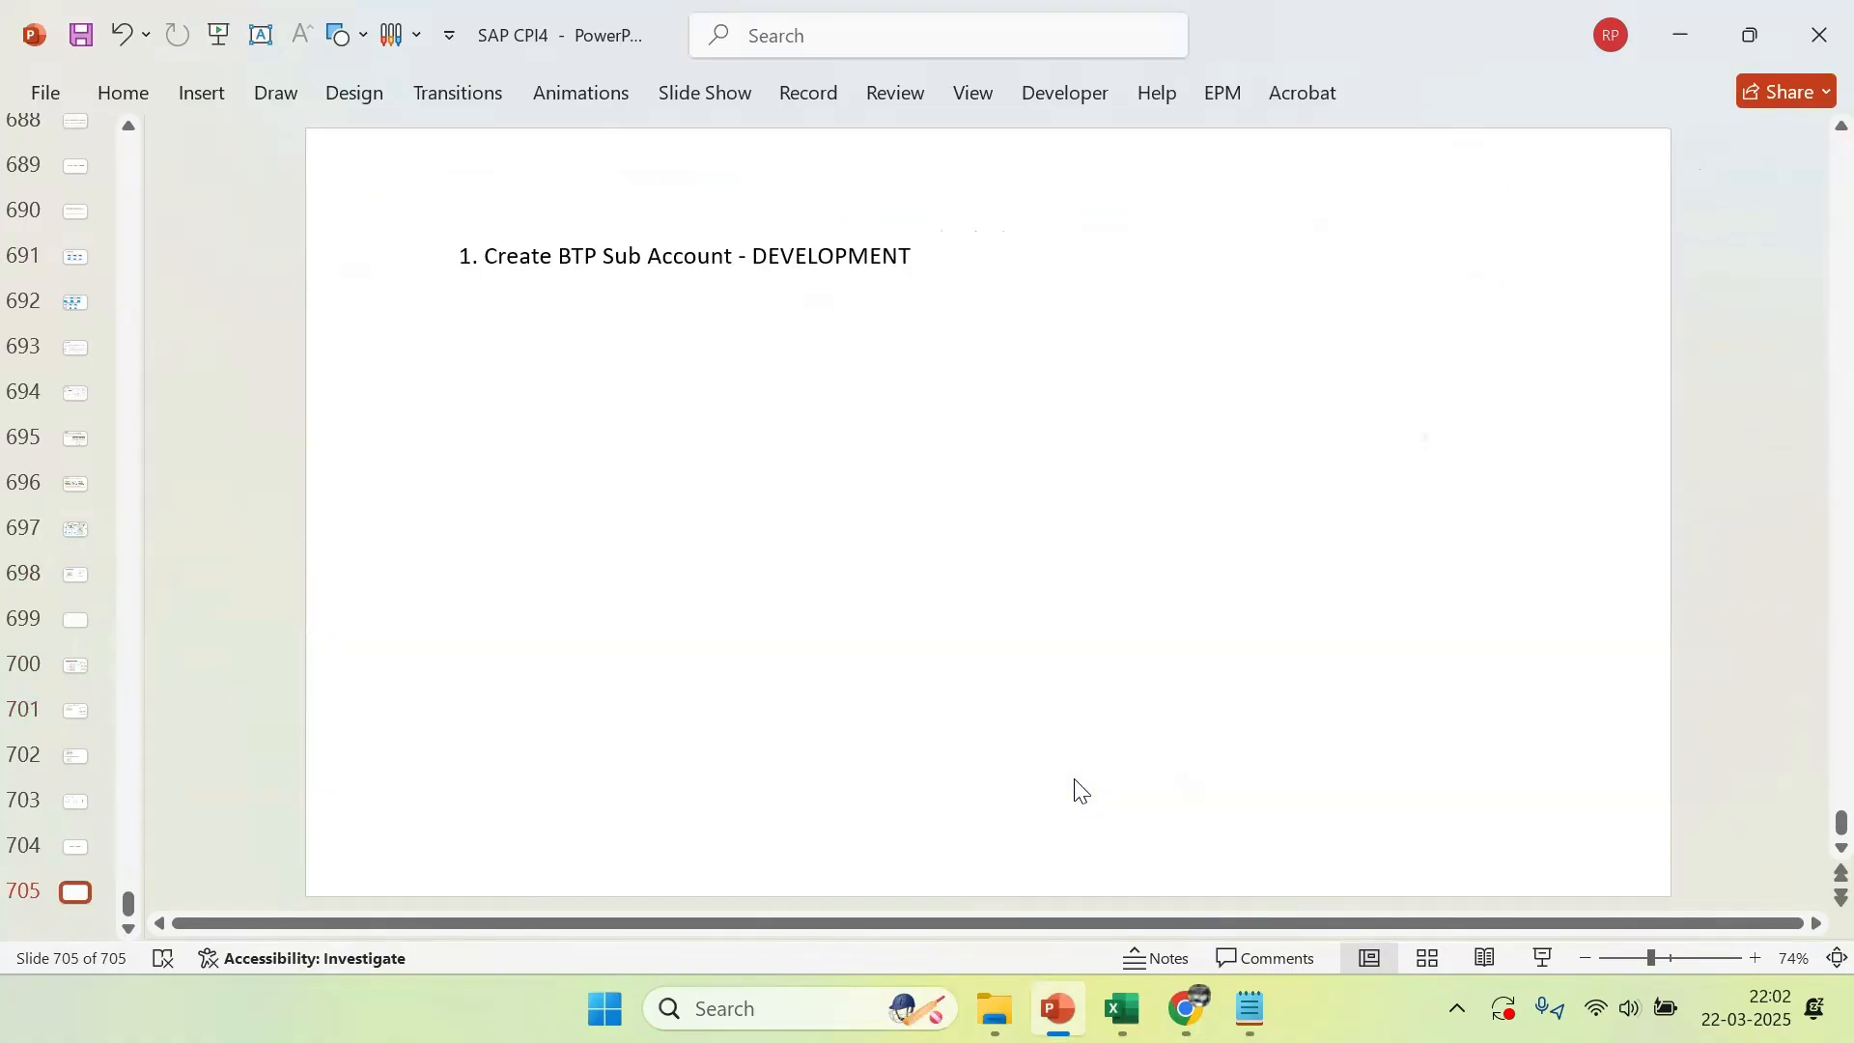
scroll(1079, 790, "up", 7)
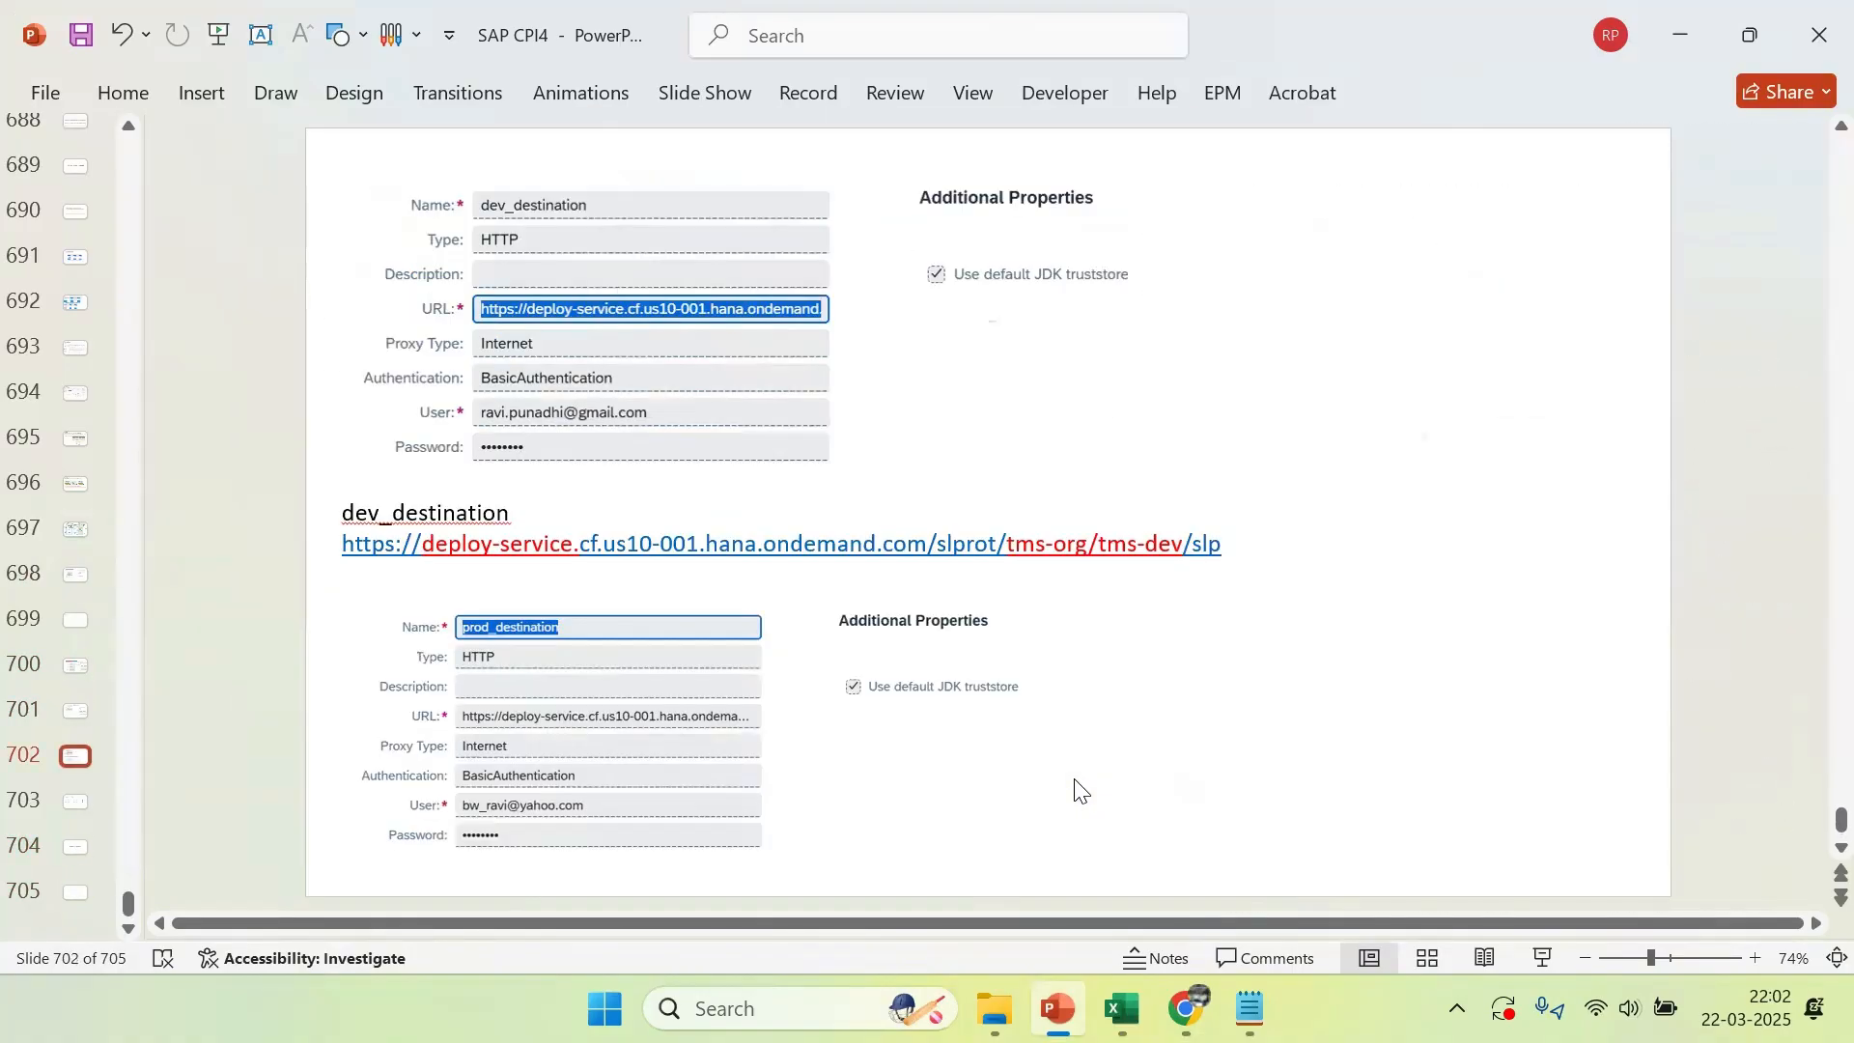
scroll(1080, 790, "down", 2)
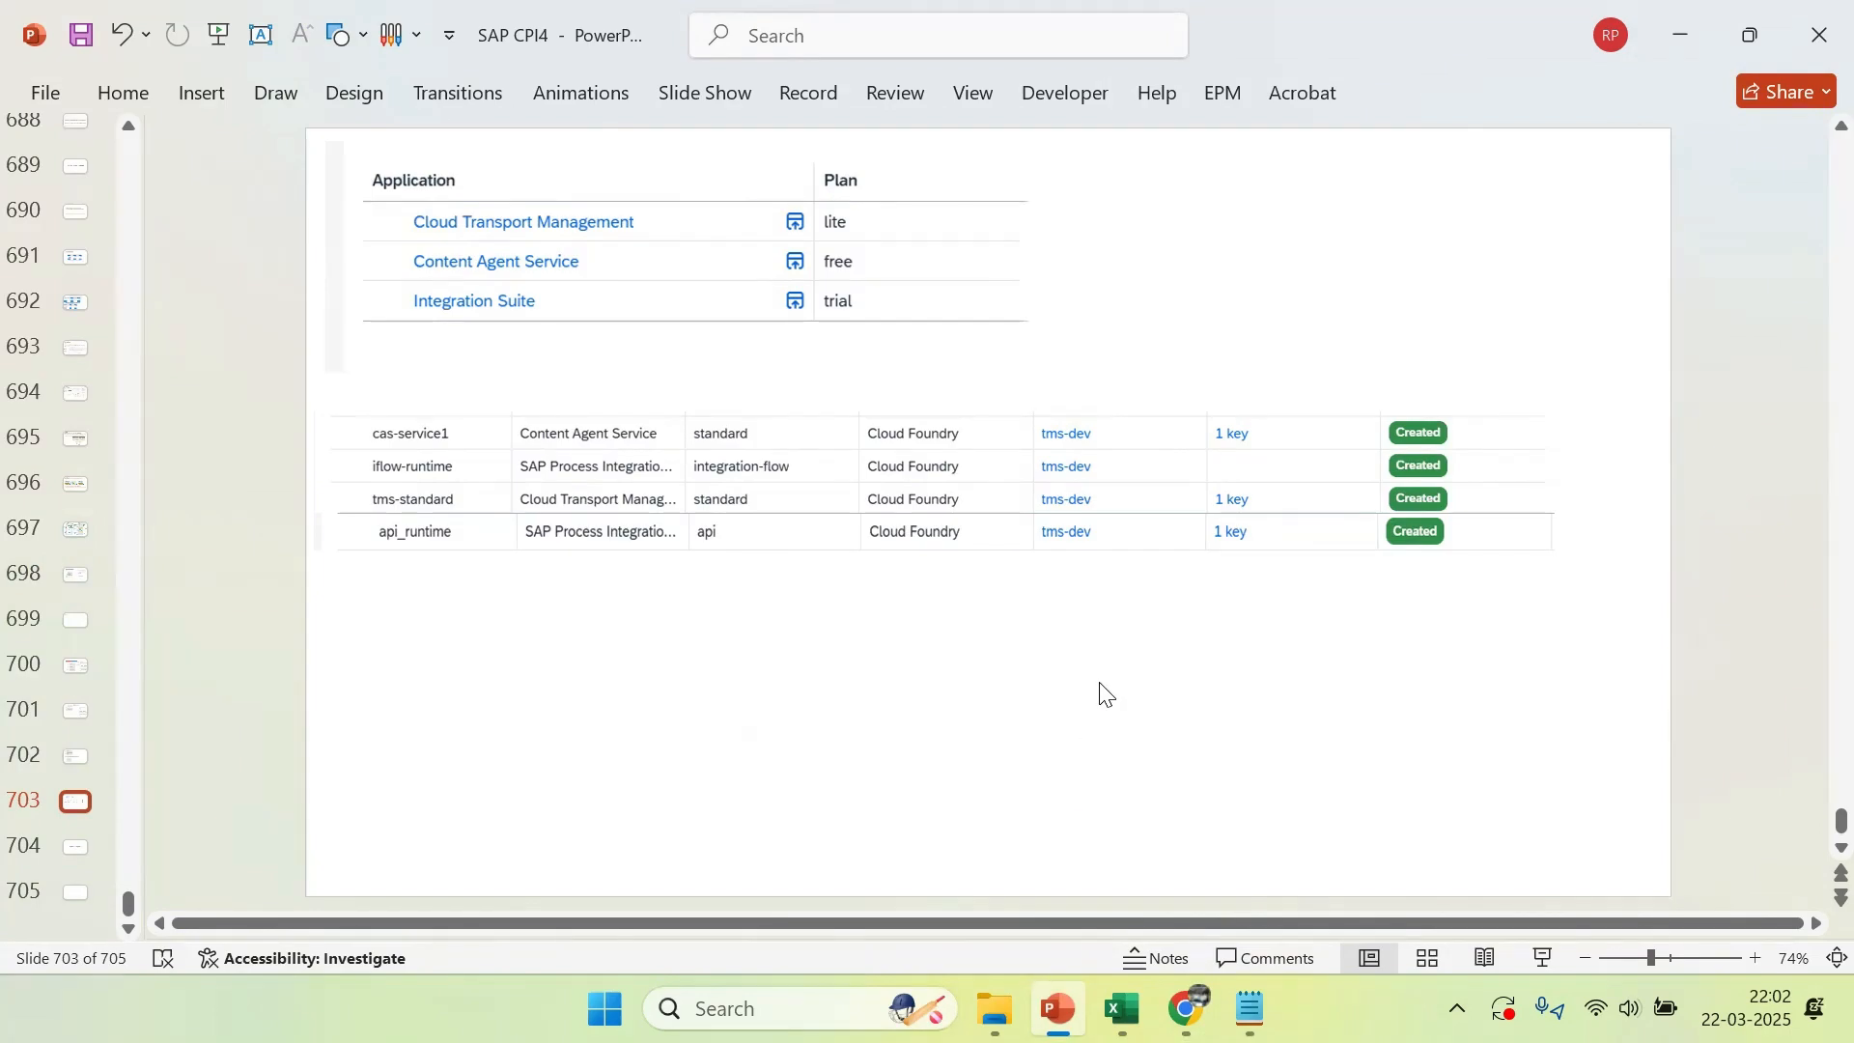
scroll(1108, 694, "up", 2)
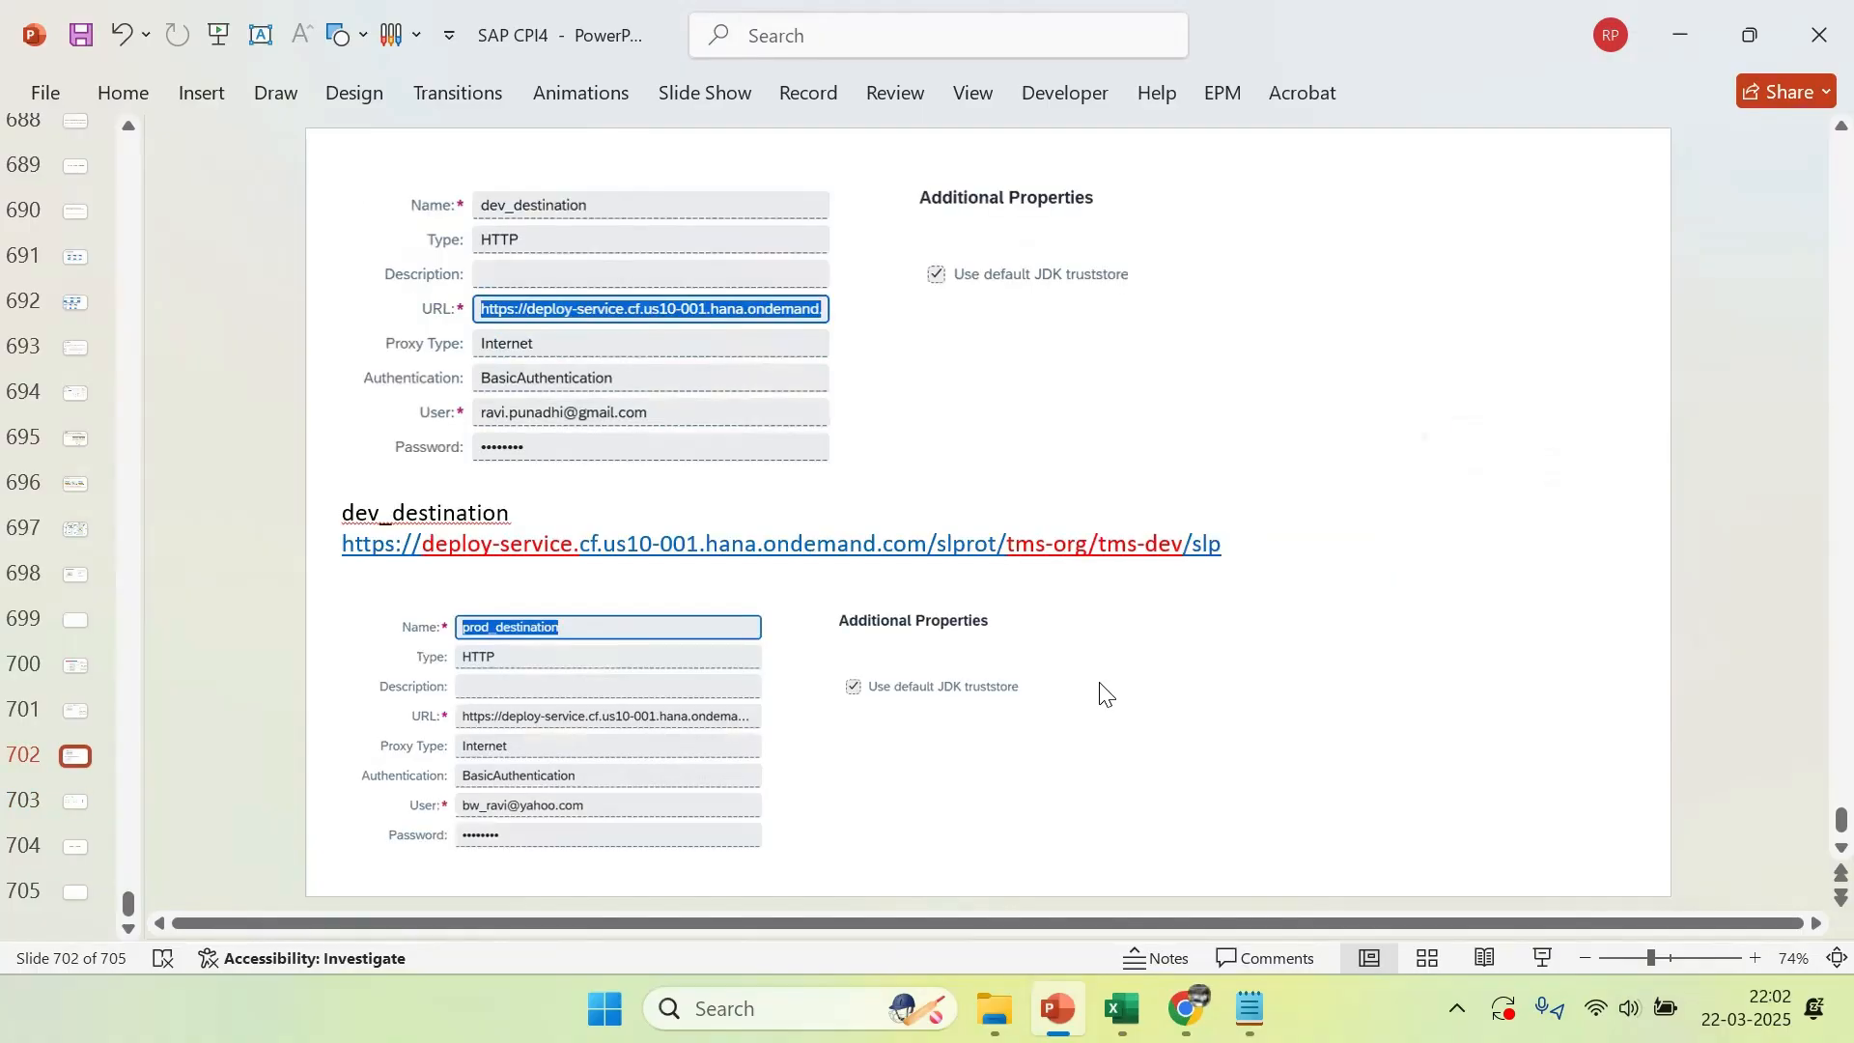
scroll(1108, 695, "up", 2)
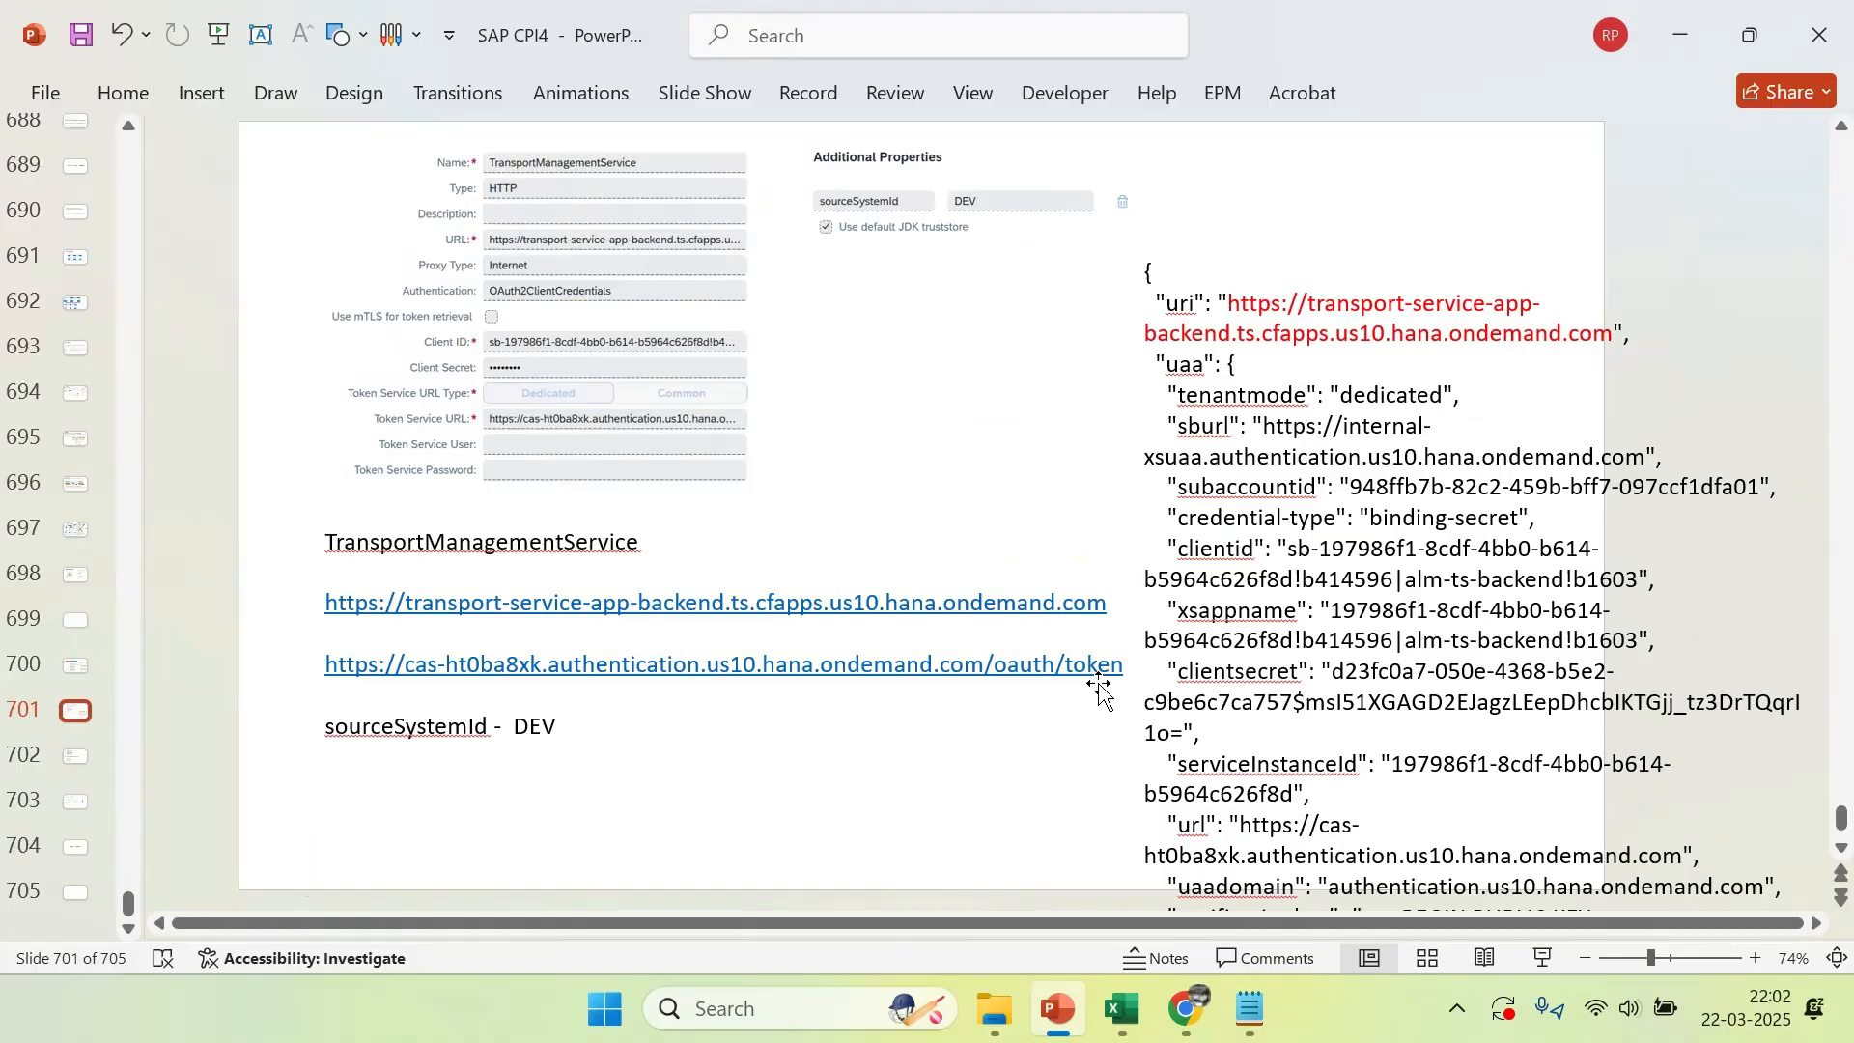
scroll(1101, 684, "up", 2)
scroll(1101, 684, "up", 5)
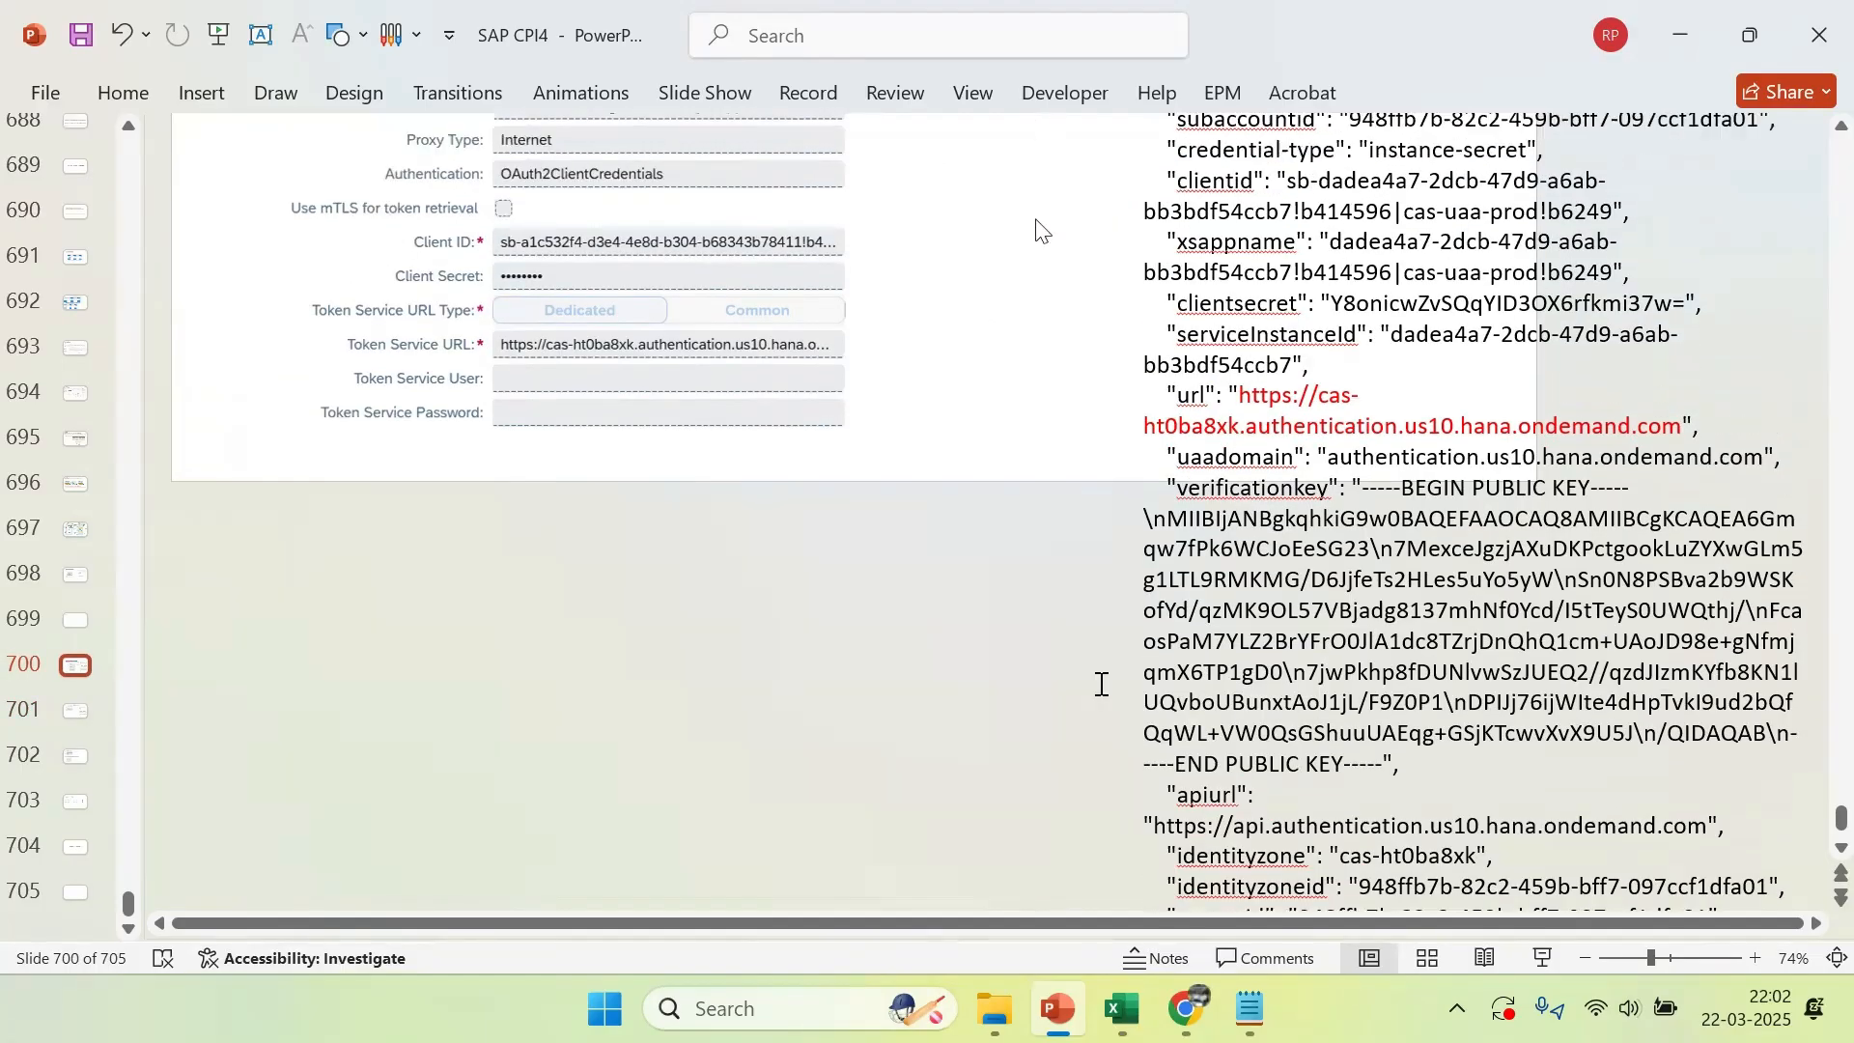
scroll(1102, 684, "up", 5)
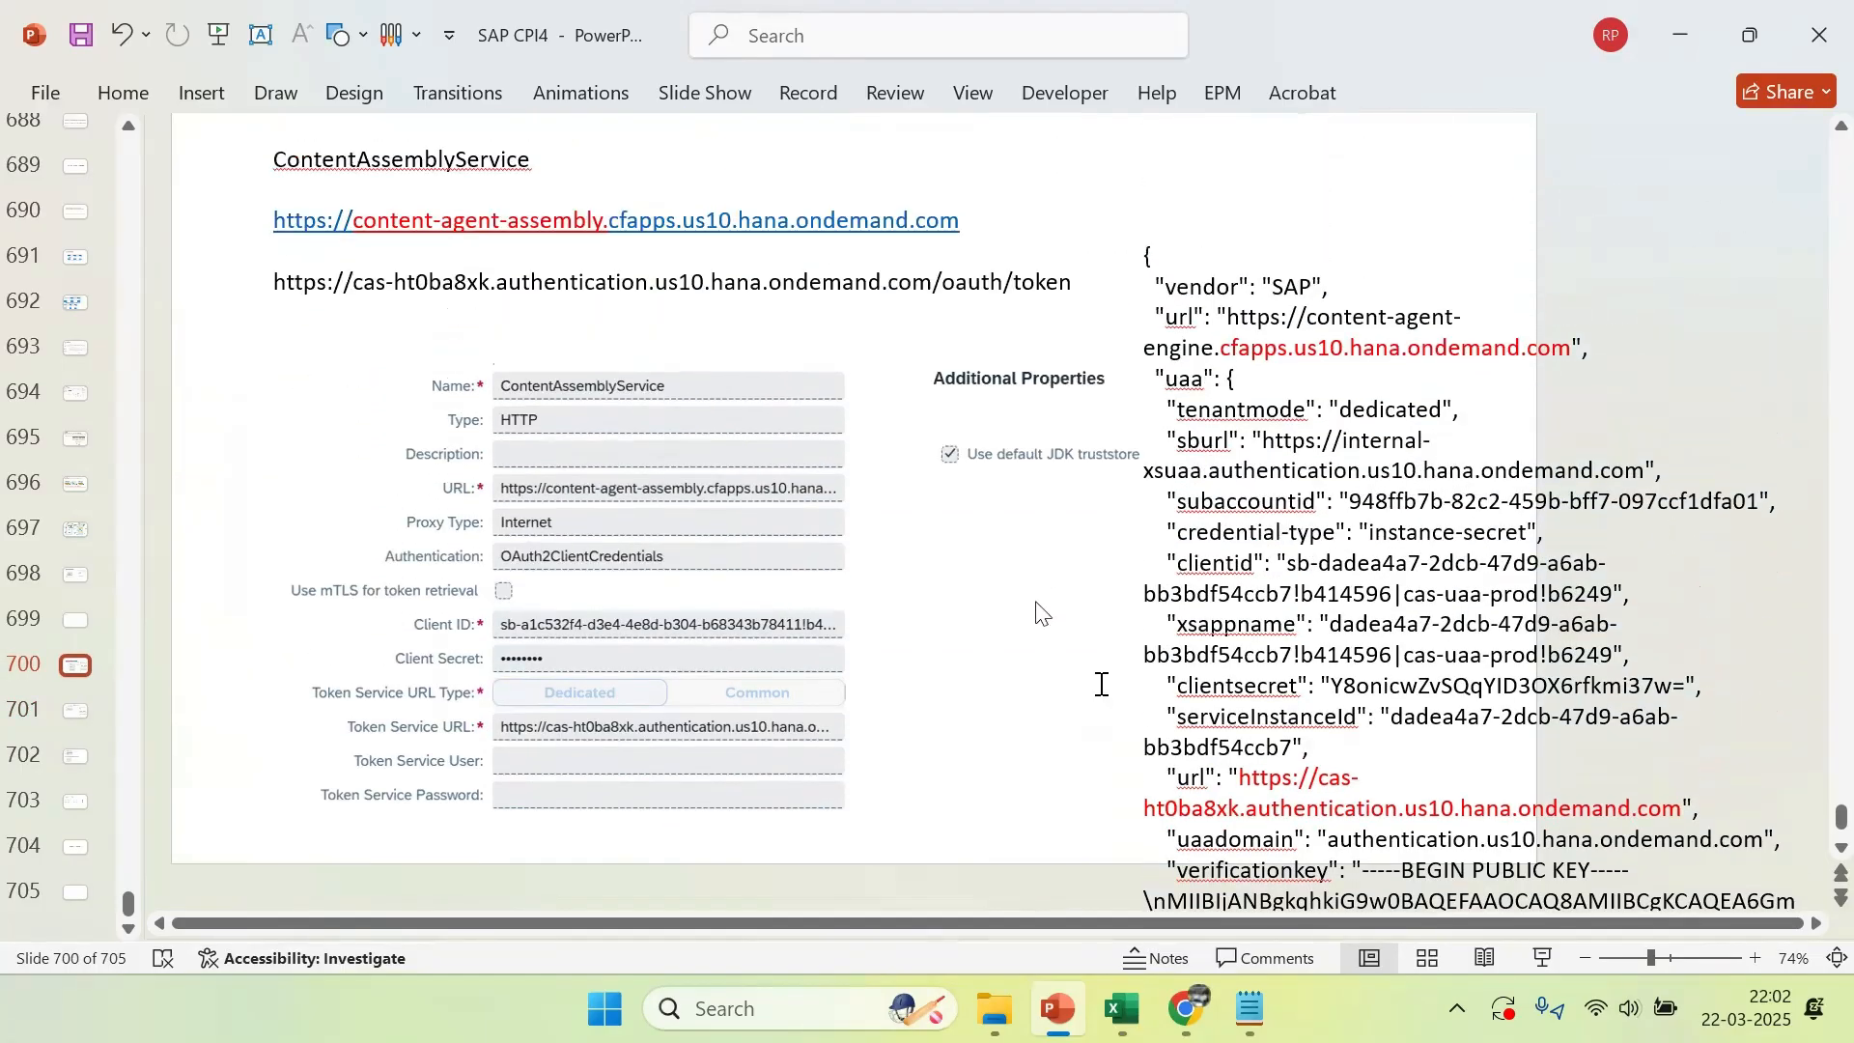
Clone the CloudIntegration destination, name the clone APIManagement using the name copied from the slide, and save it
left_click(441, 220)
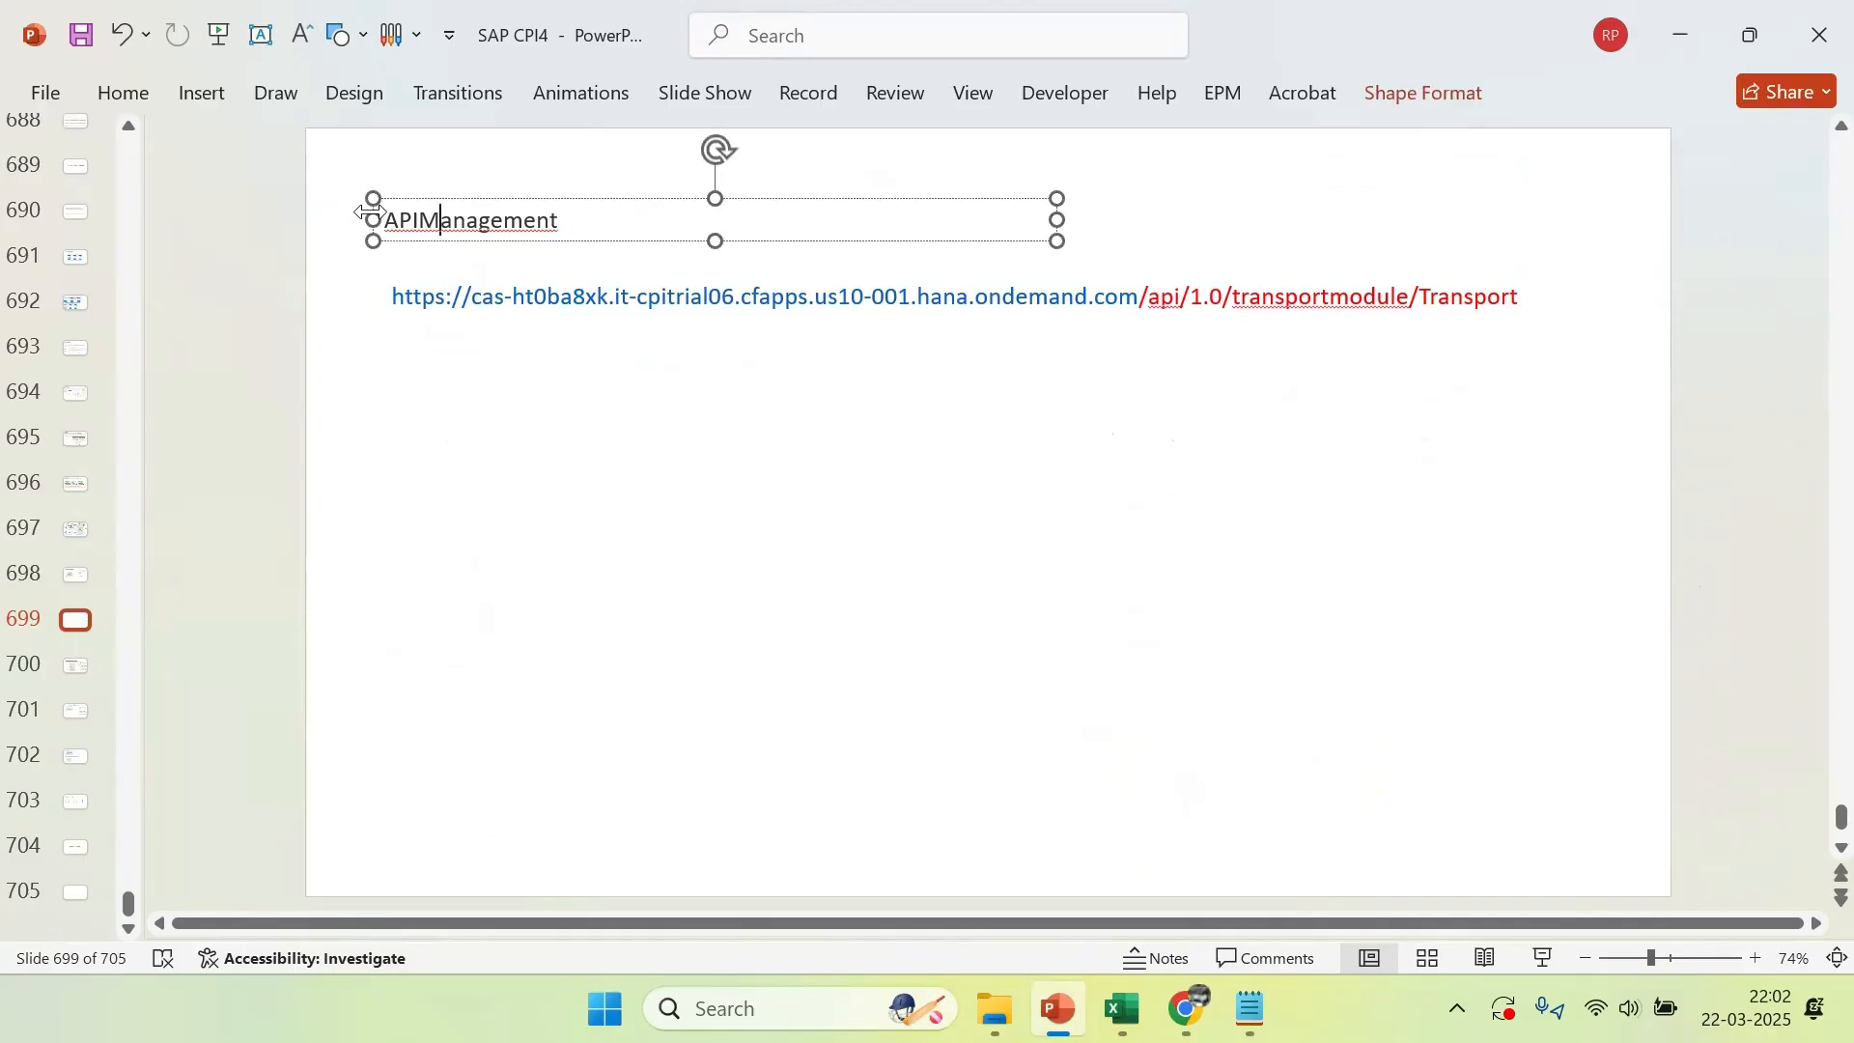
left_click_drag(391, 220, 567, 215)
key("ctrl+c")
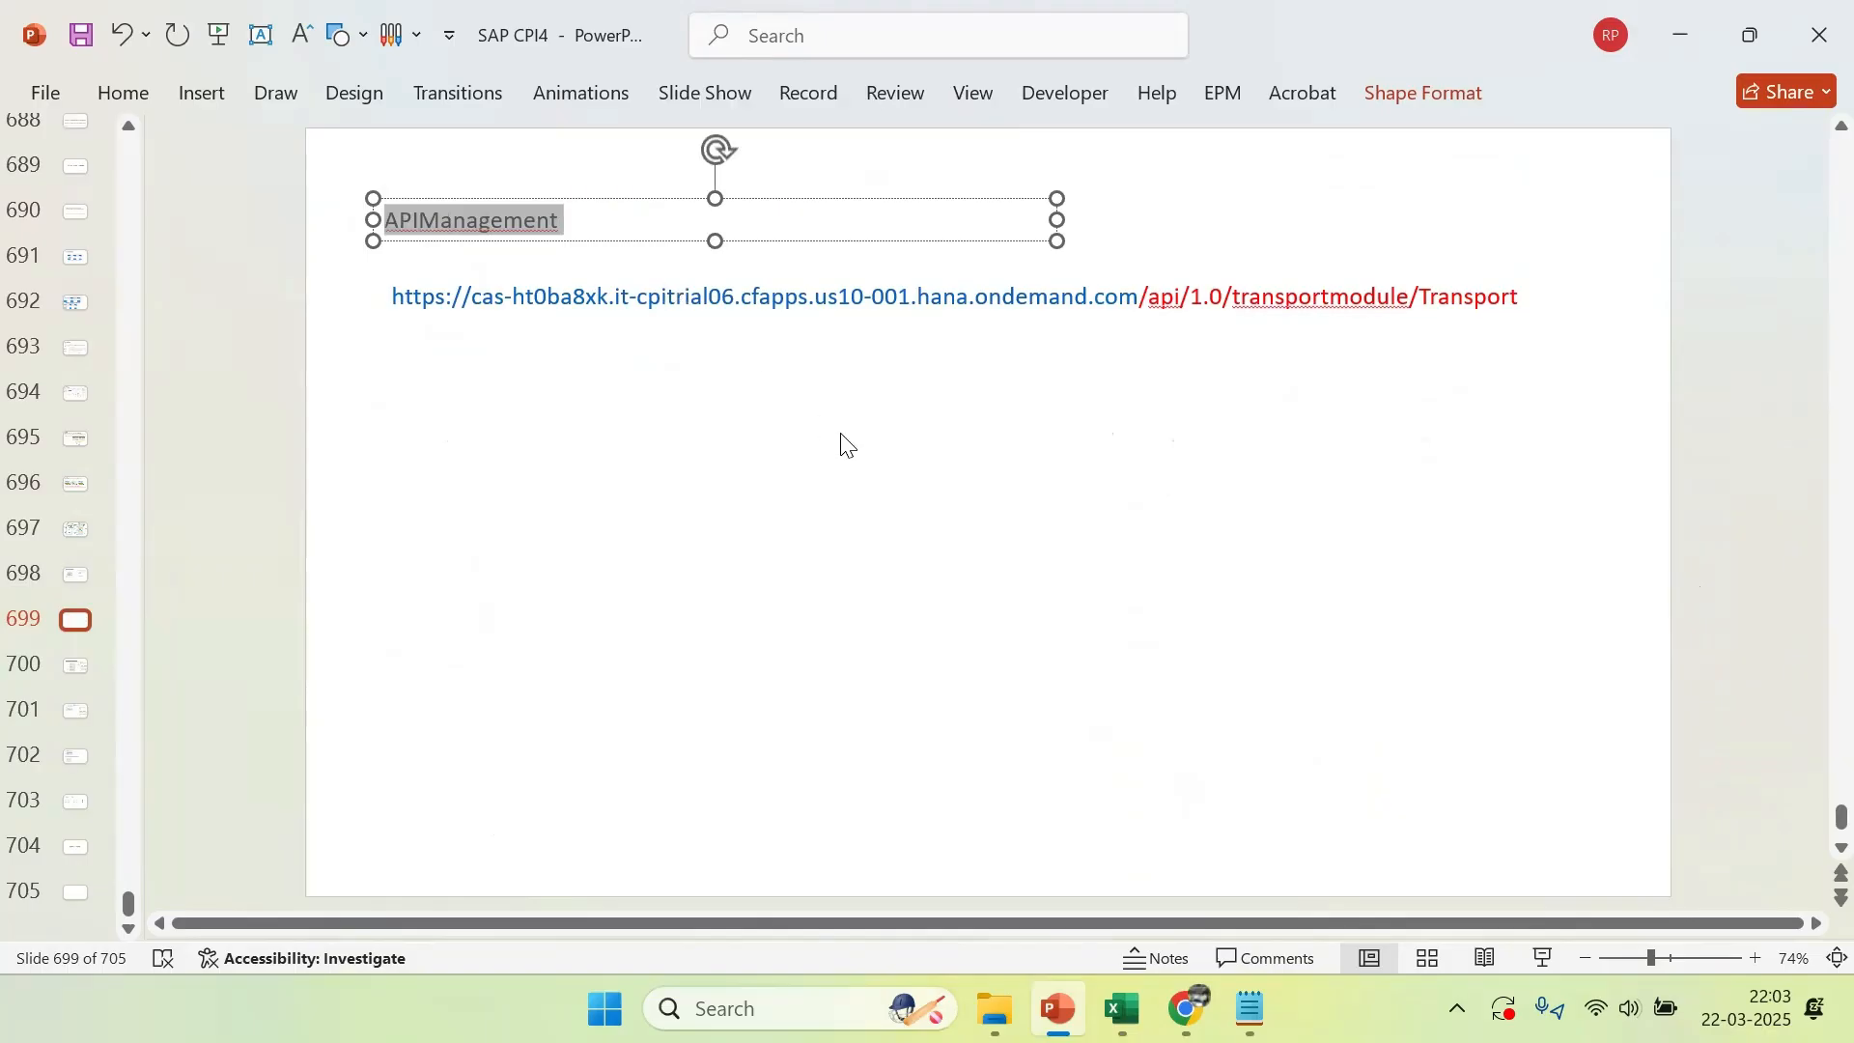
key("alt+Tab")
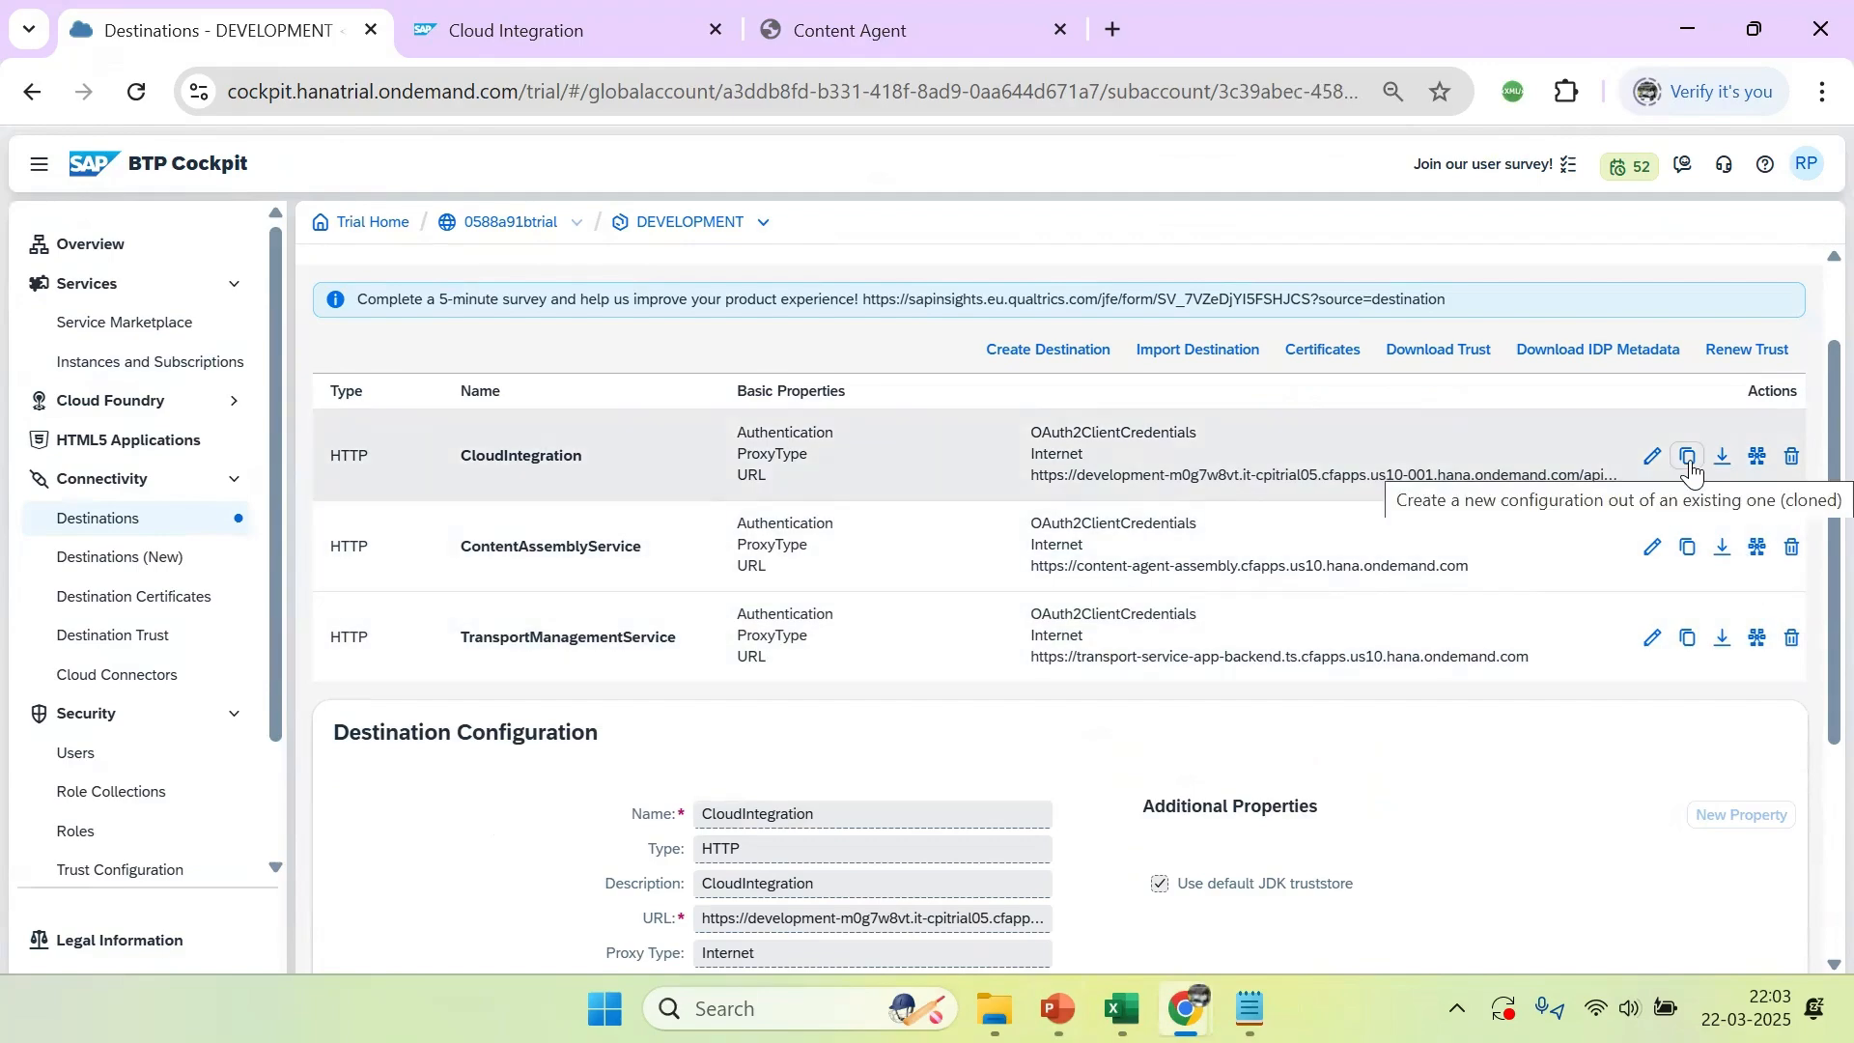
left_click(1690, 460)
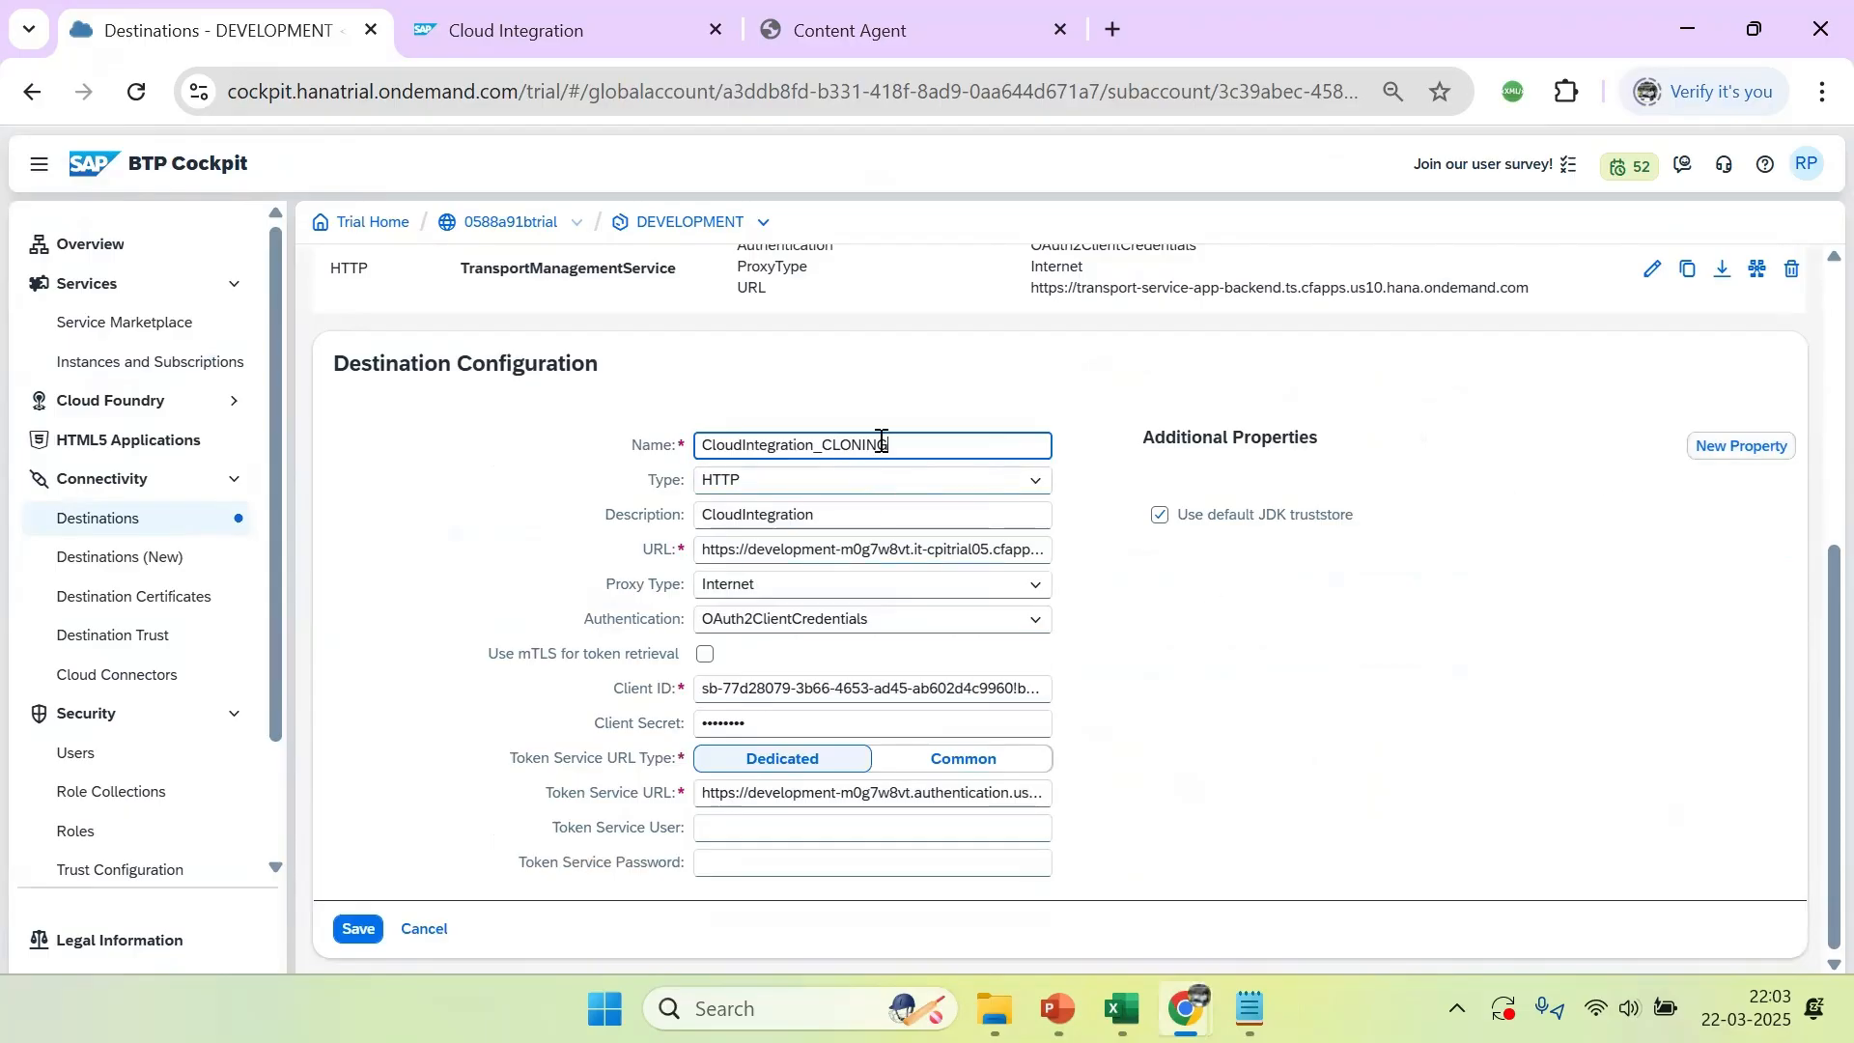
left_click_drag(889, 445, 749, 445)
key("ctrl+a")
key("ctrl+v")
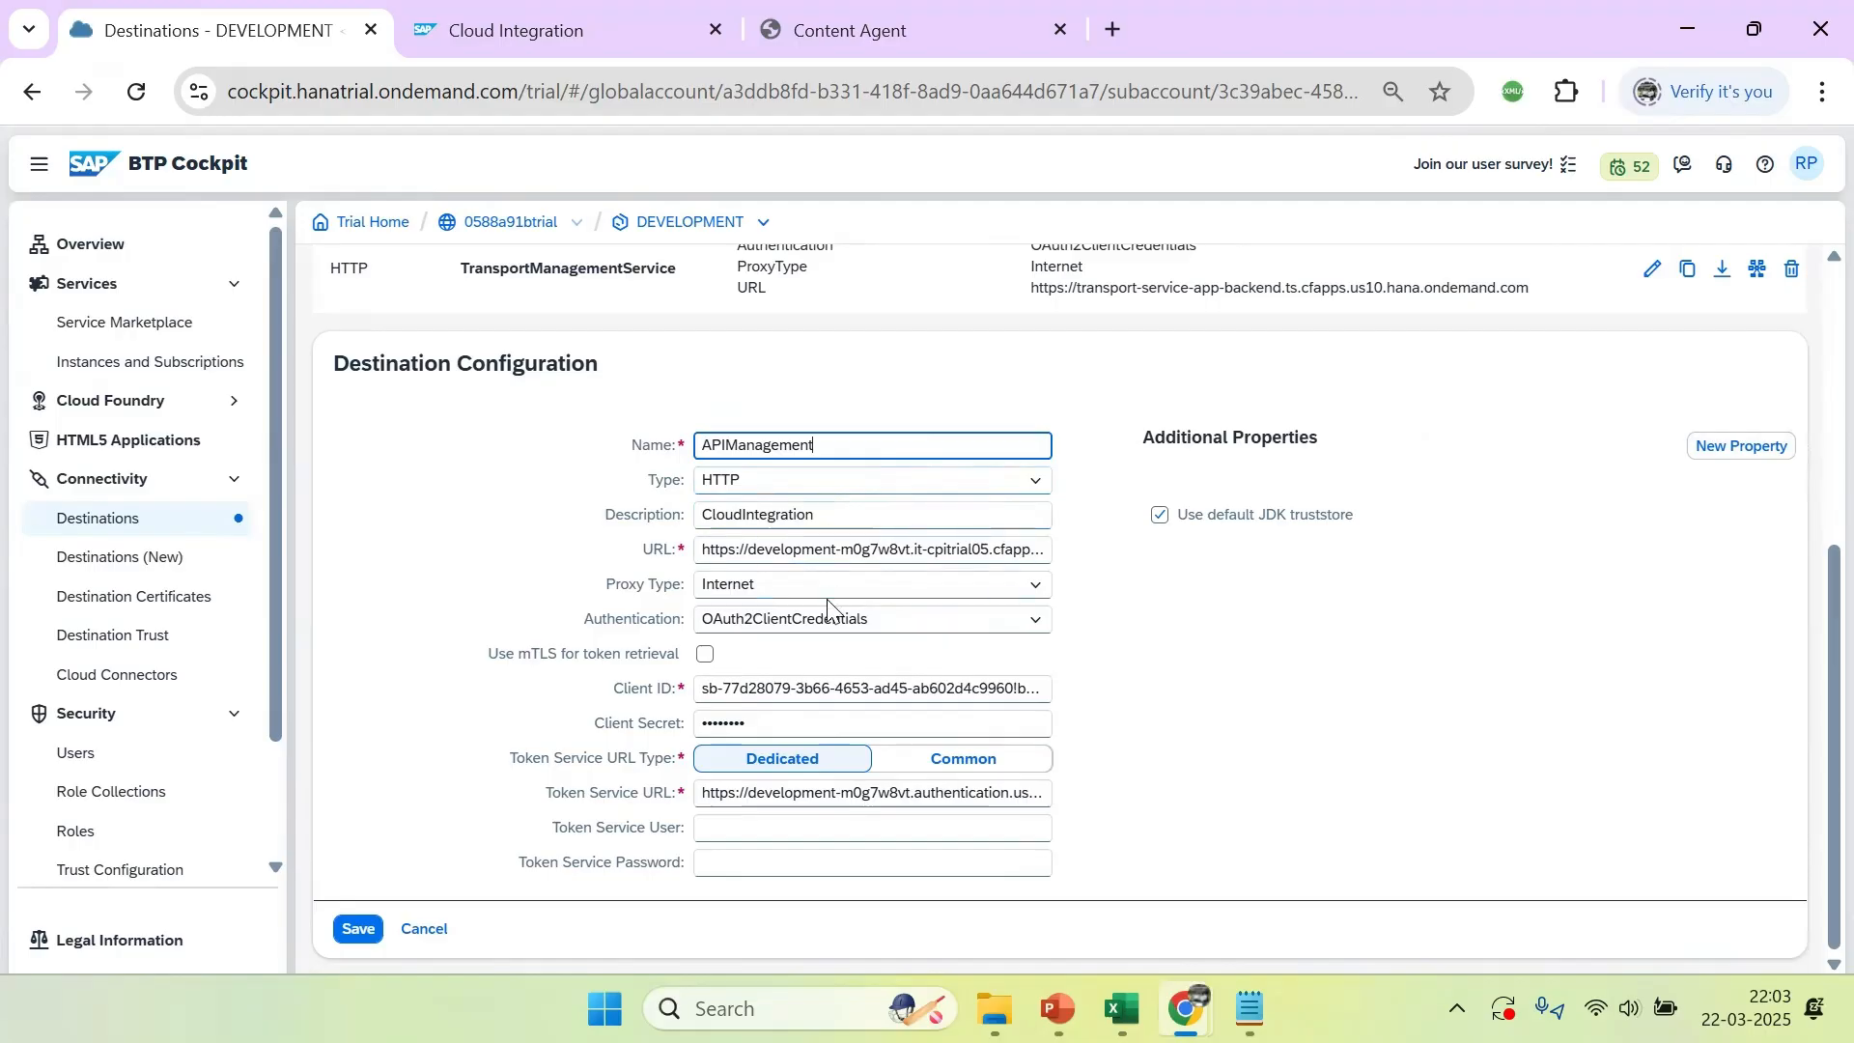
left_click(366, 935)
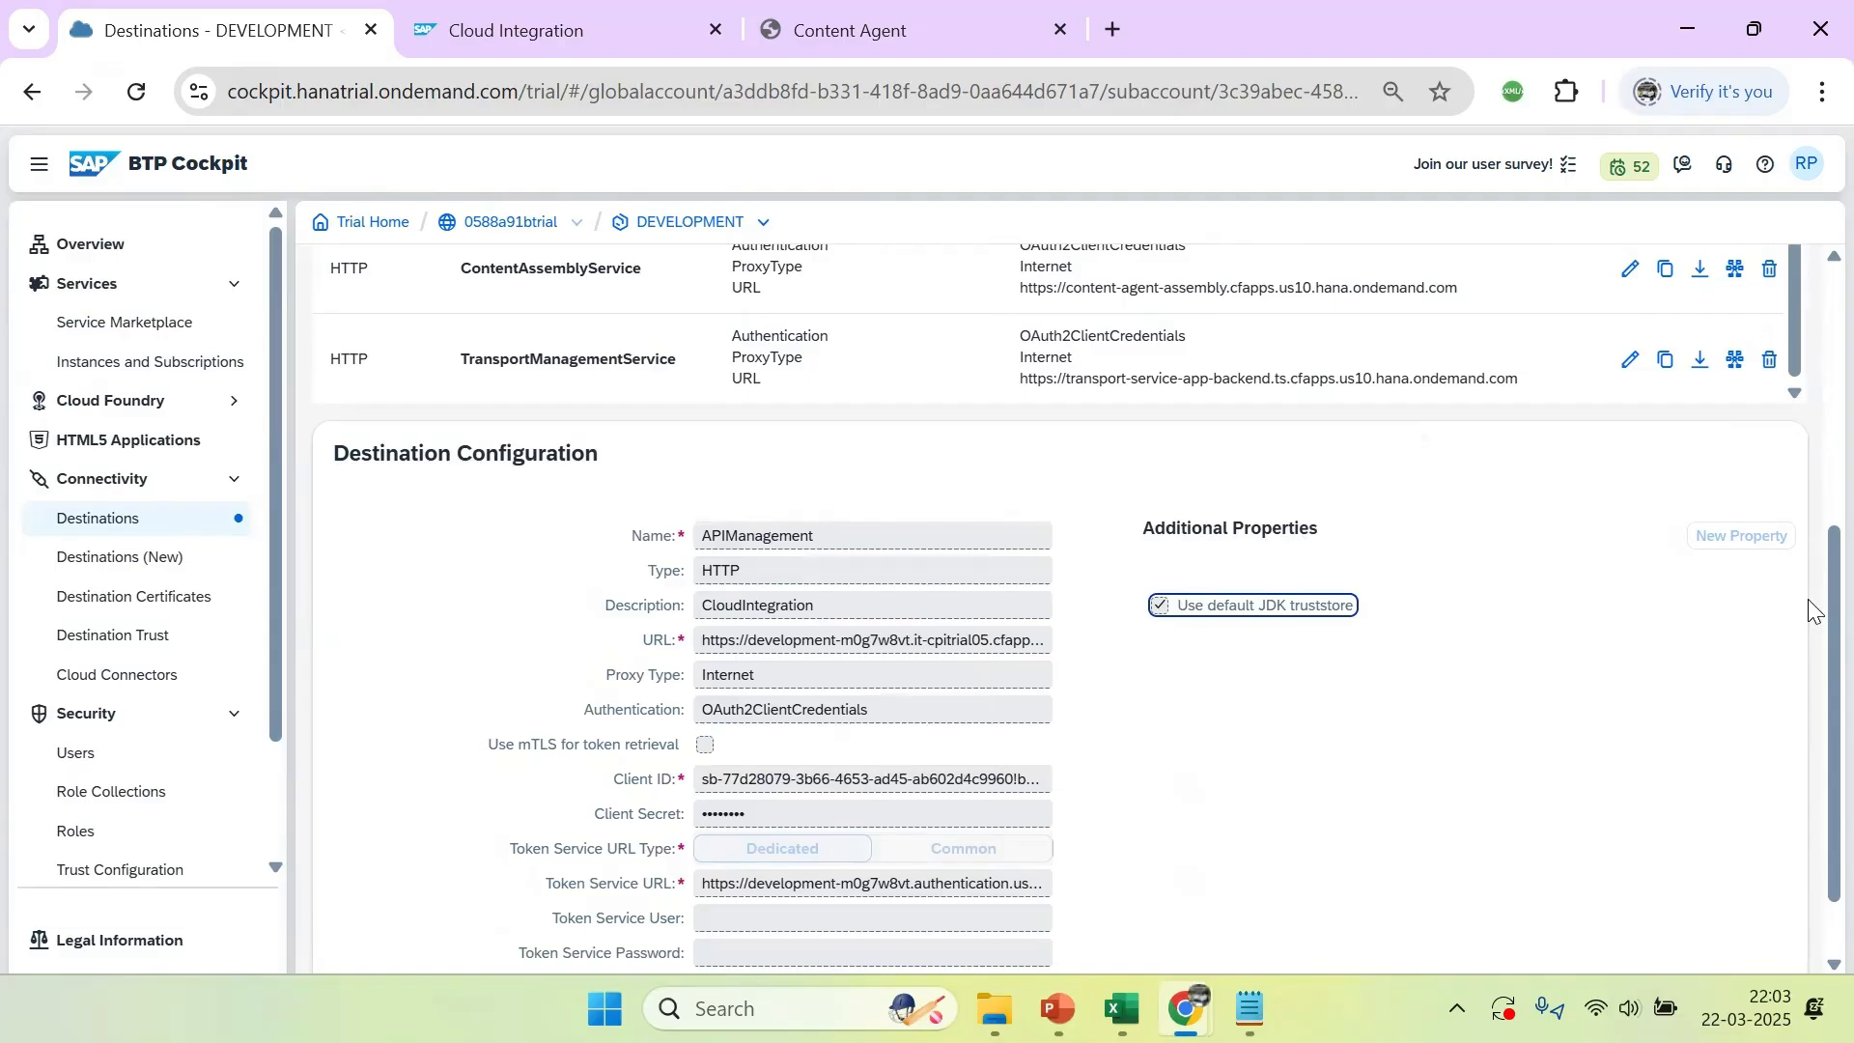
left_click_drag(1808, 575, 1809, 310)
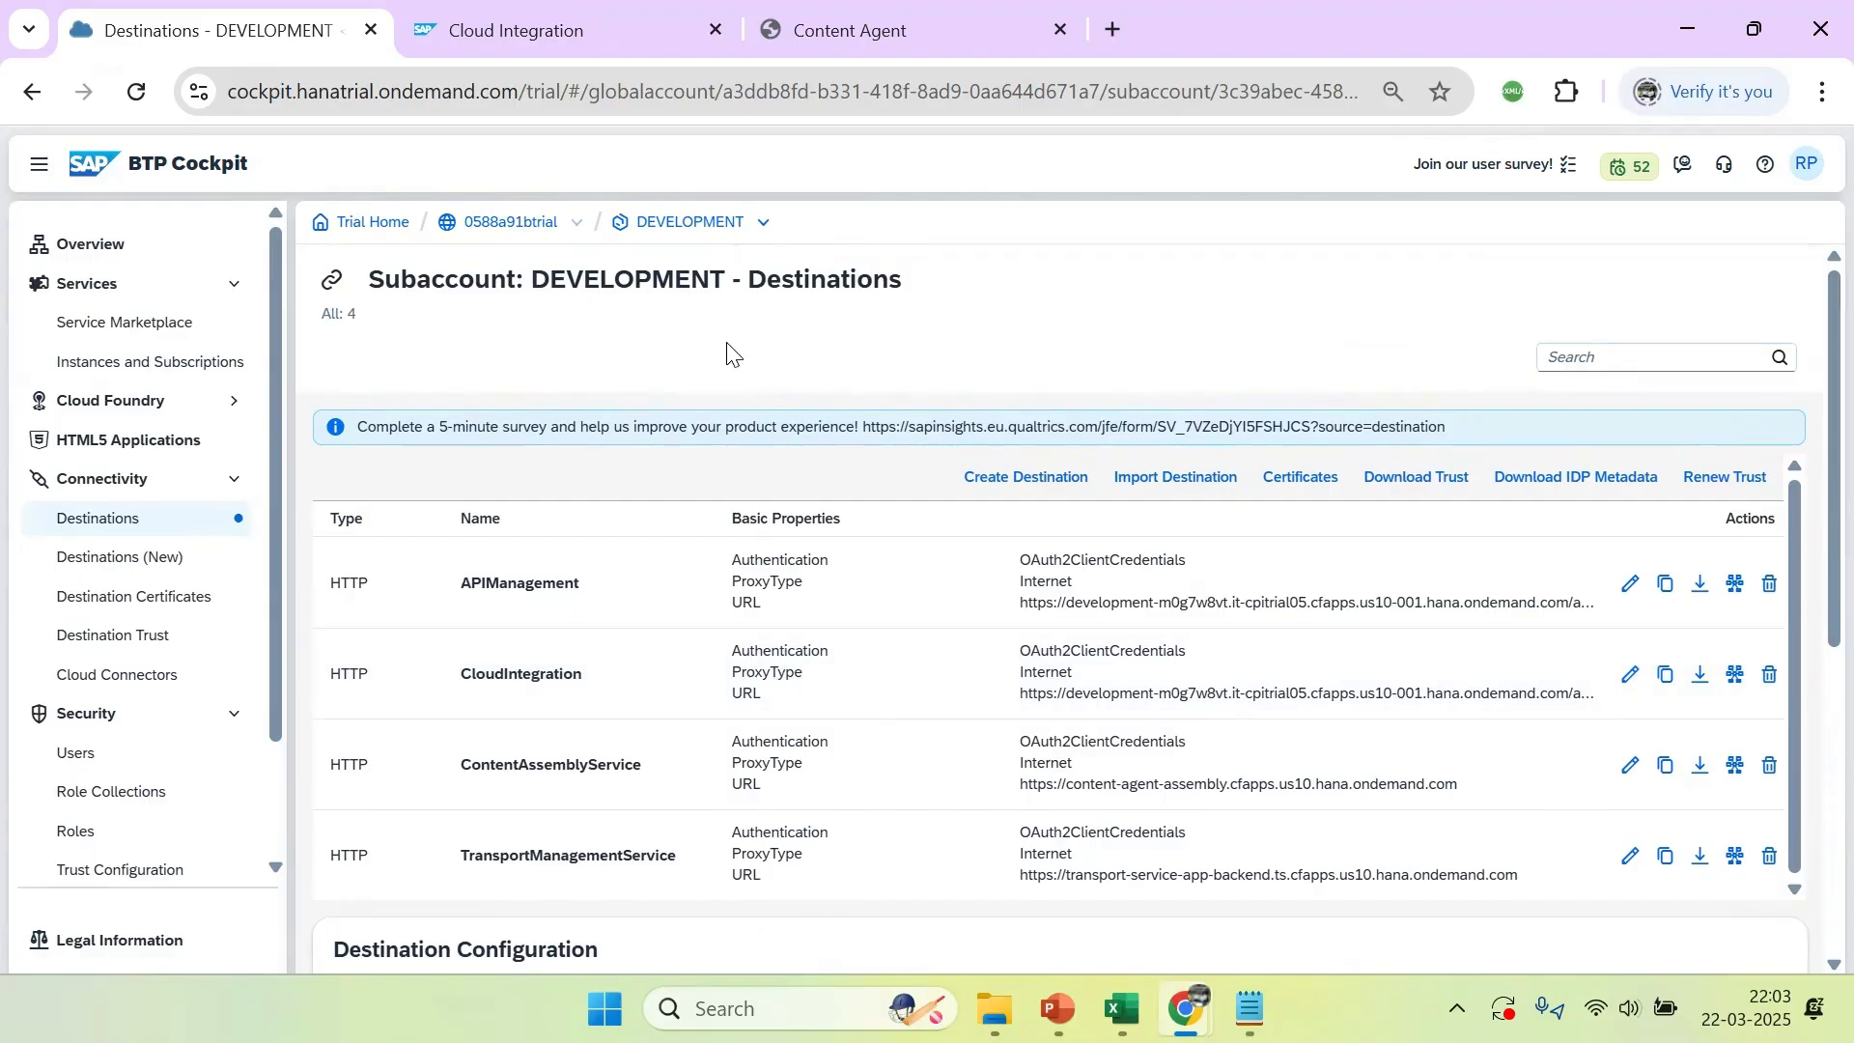
Switch to SAP Integration Suite and open the Transport settings for Integrations
left_click(500, 29)
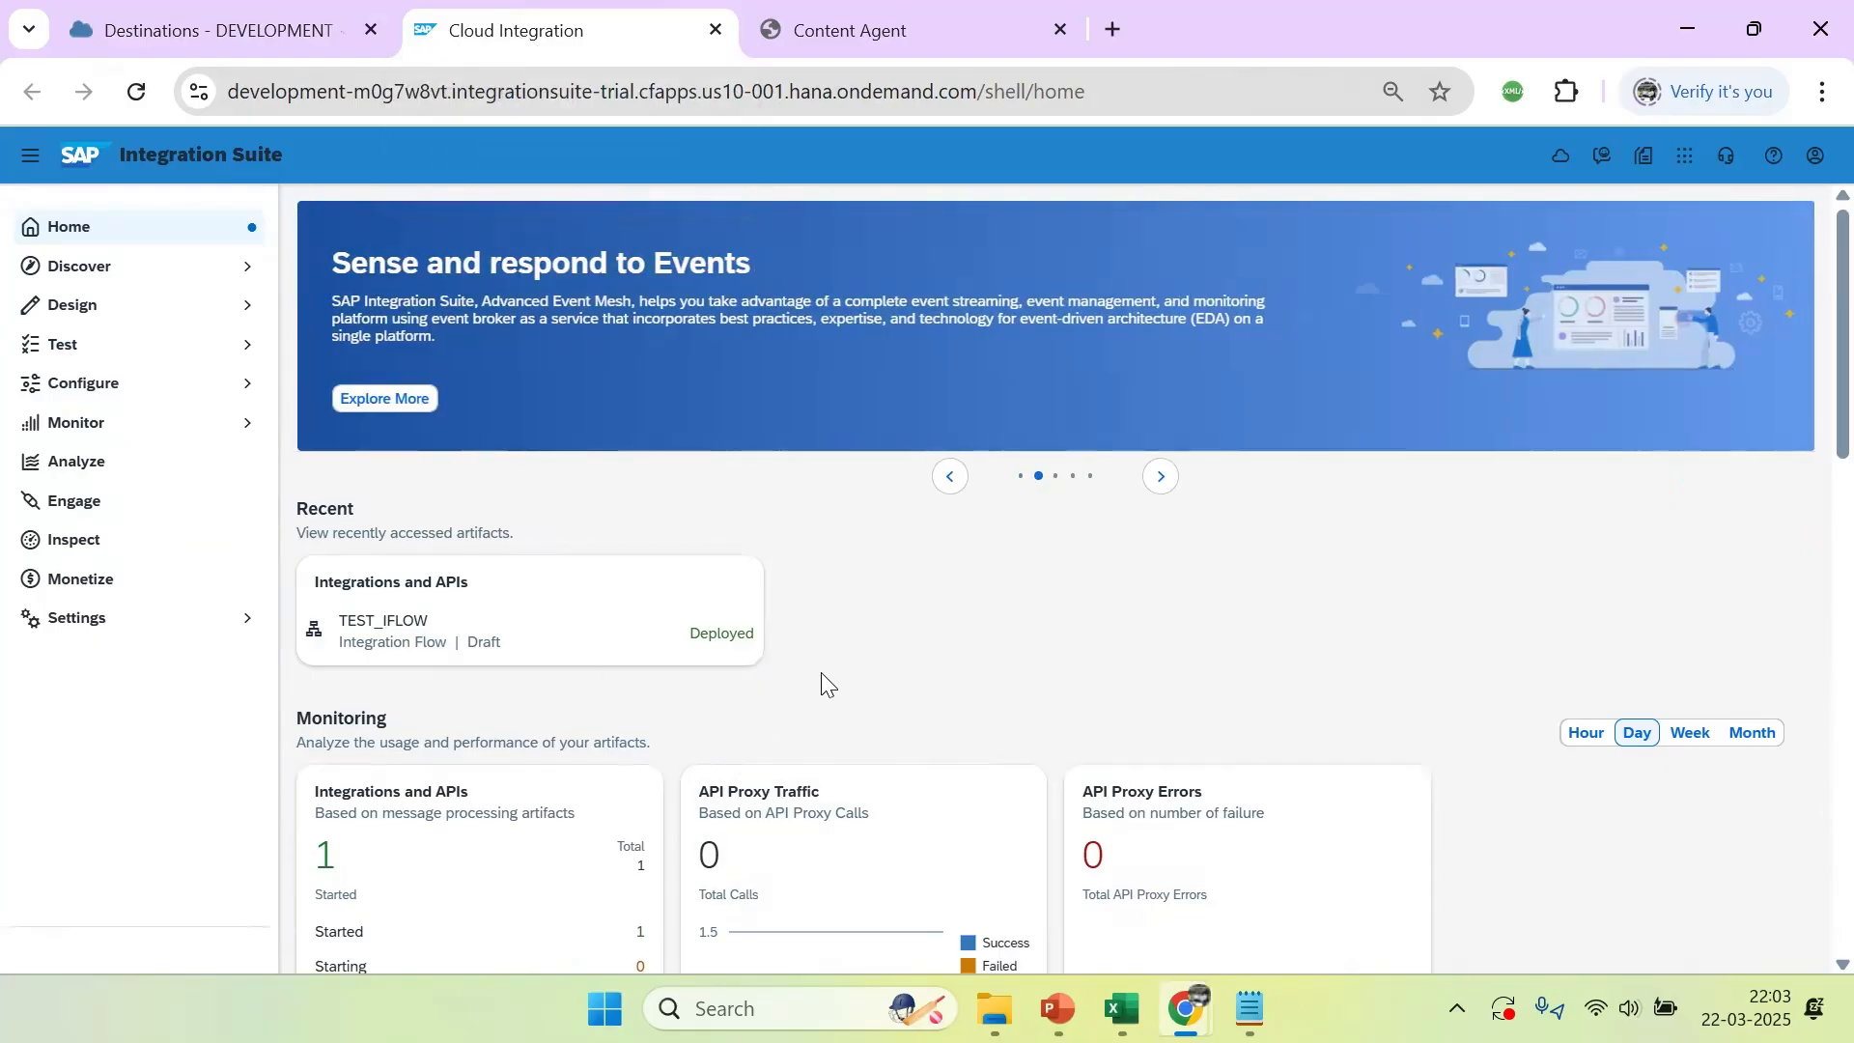
left_click(116, 628)
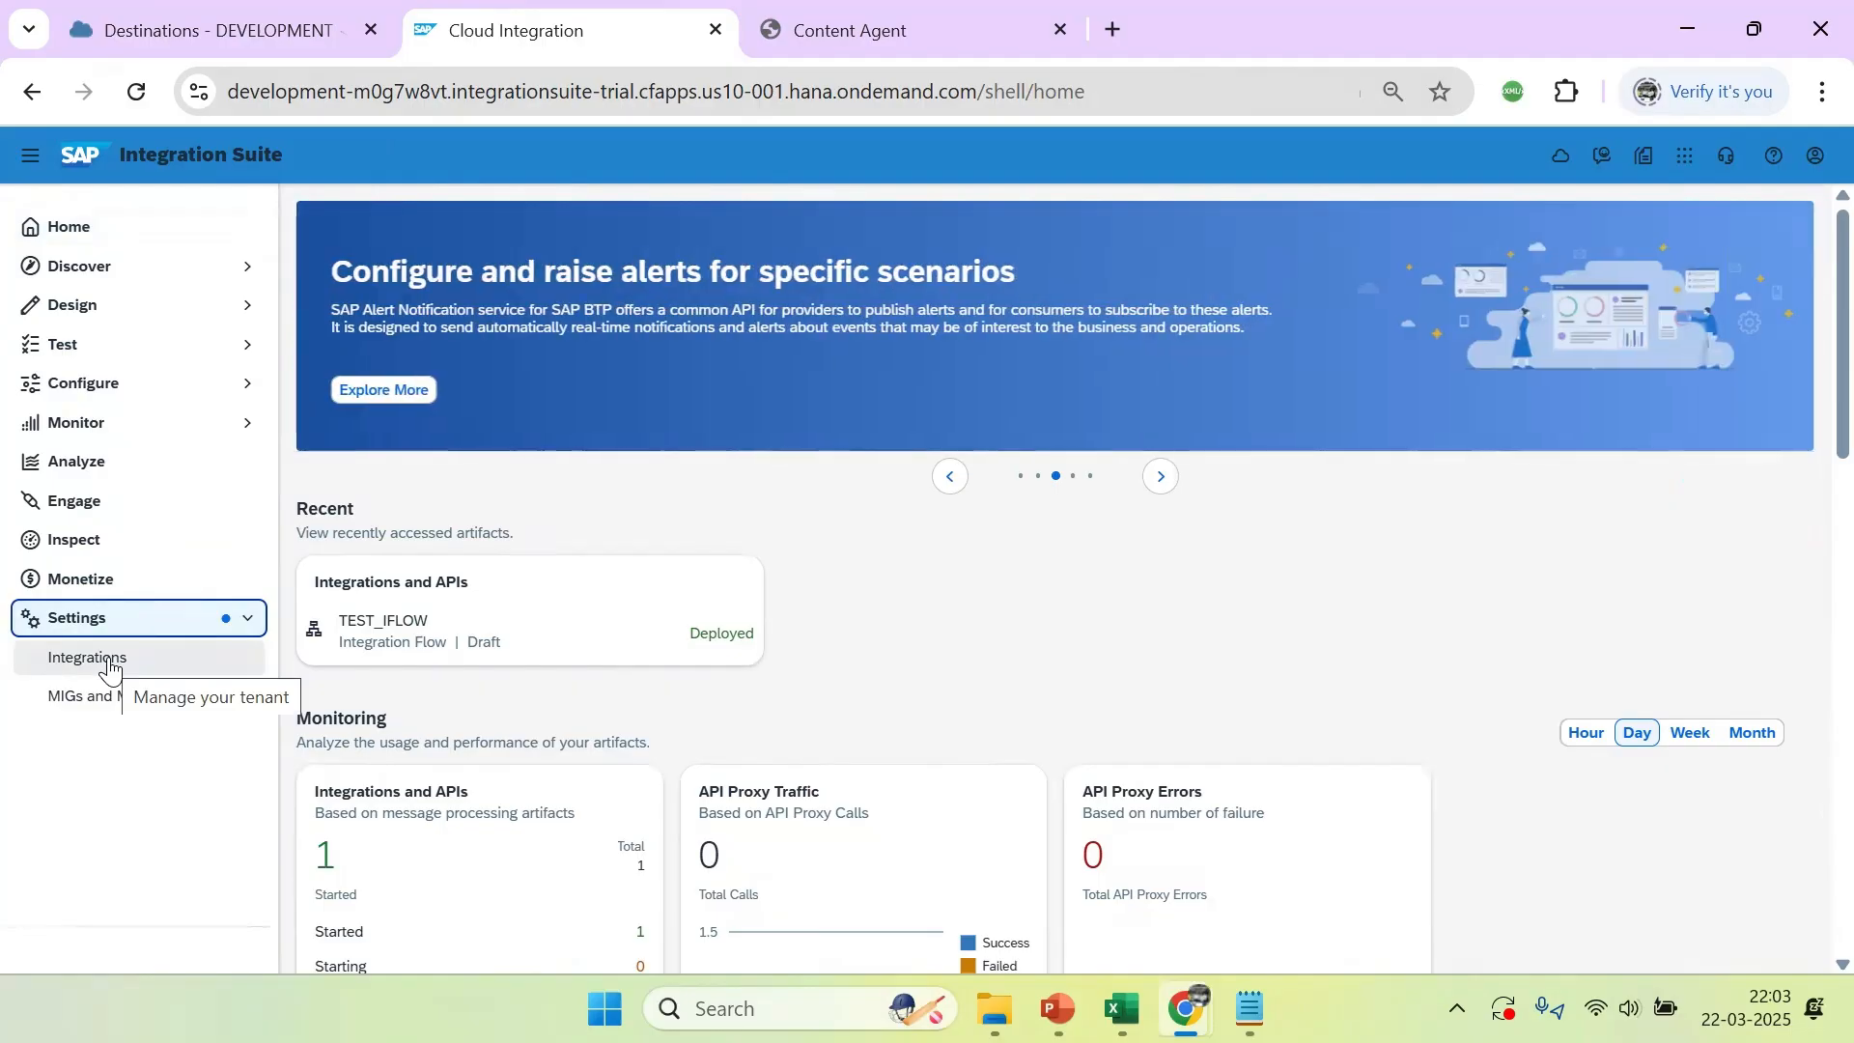
left_click(108, 660)
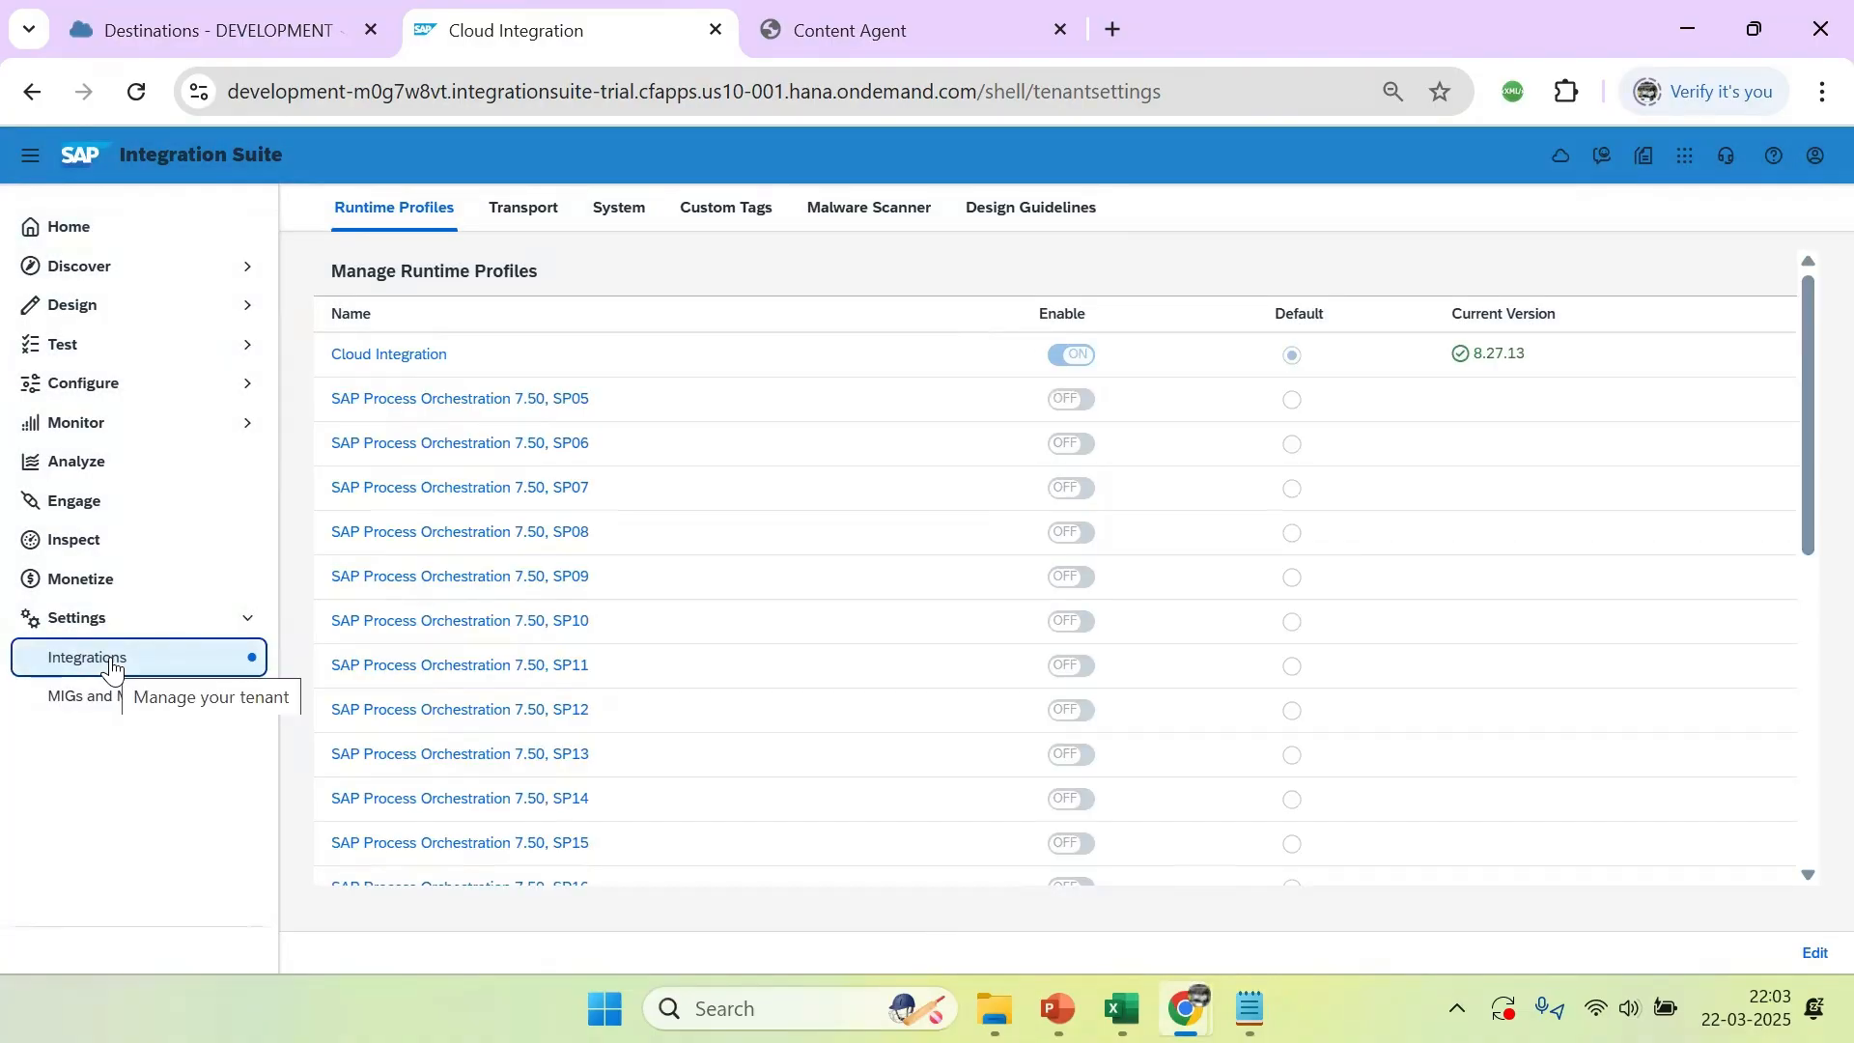
left_click(524, 211)
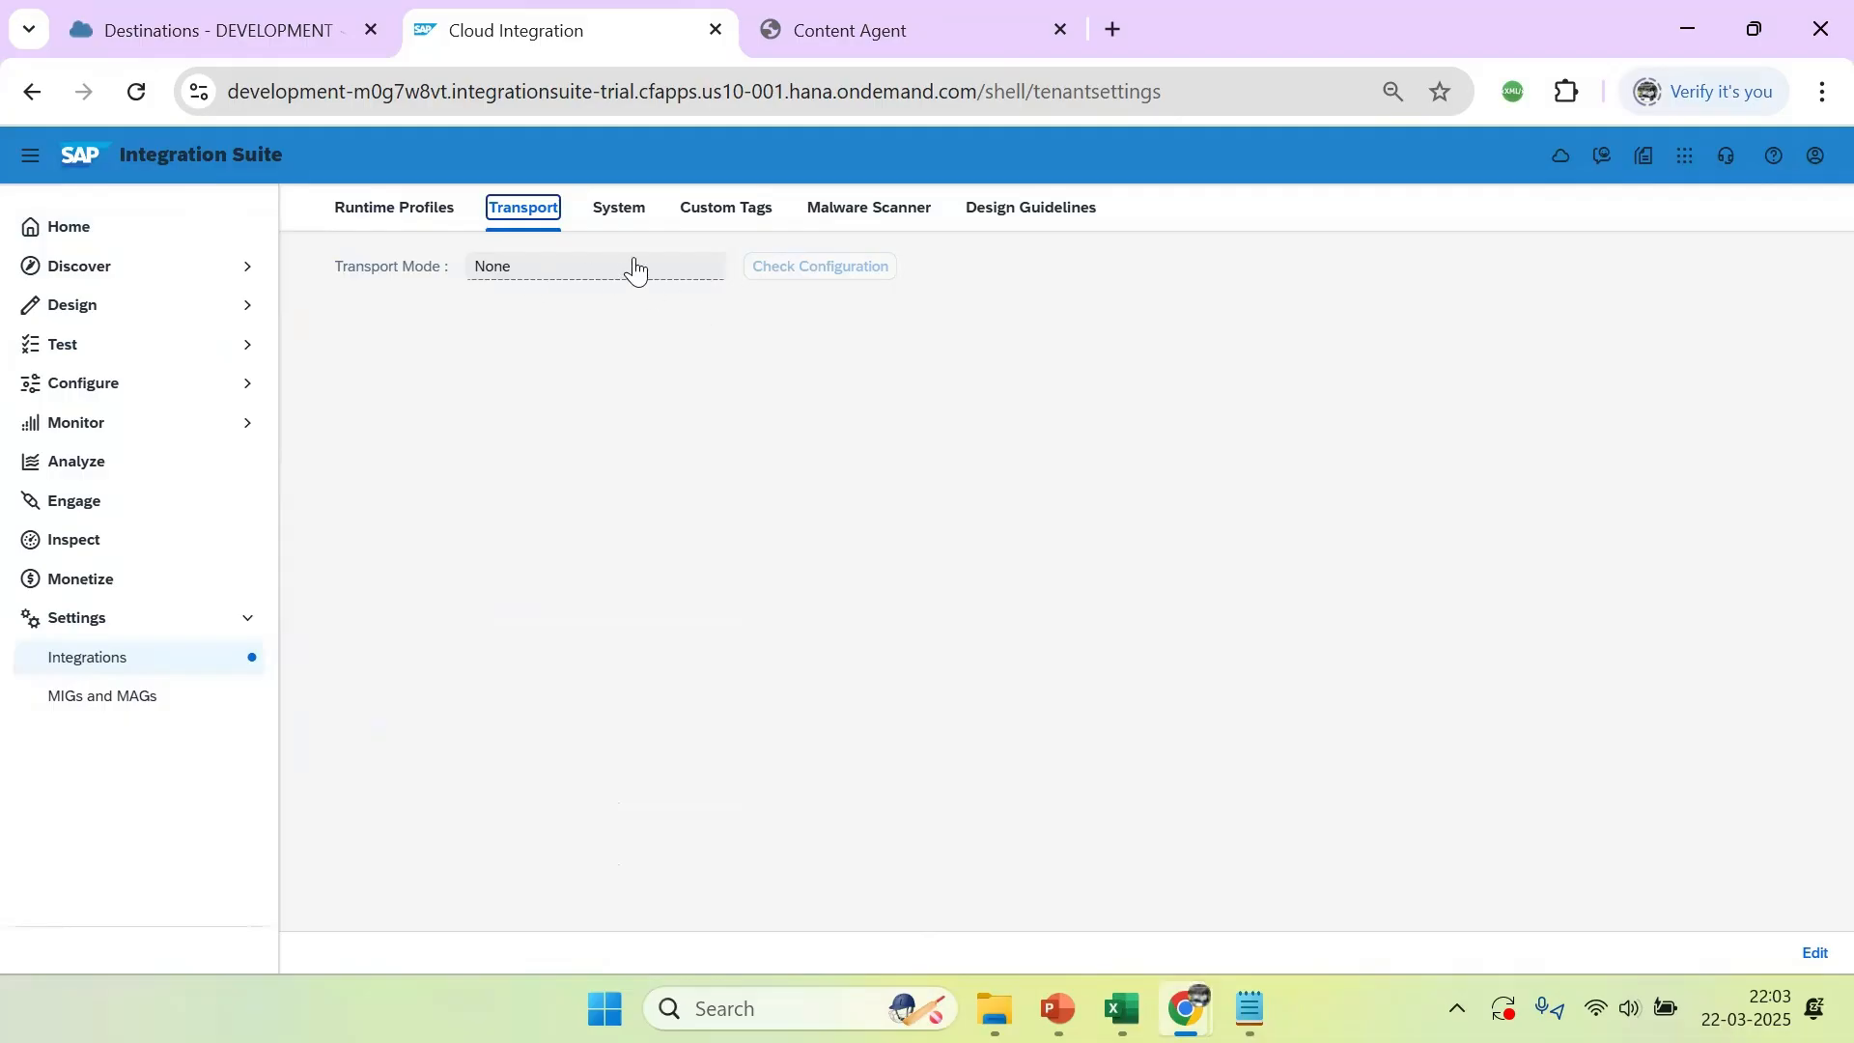
Make the transport settings editable and set the Transport Mode to Transport Management Service
left_click(530, 272)
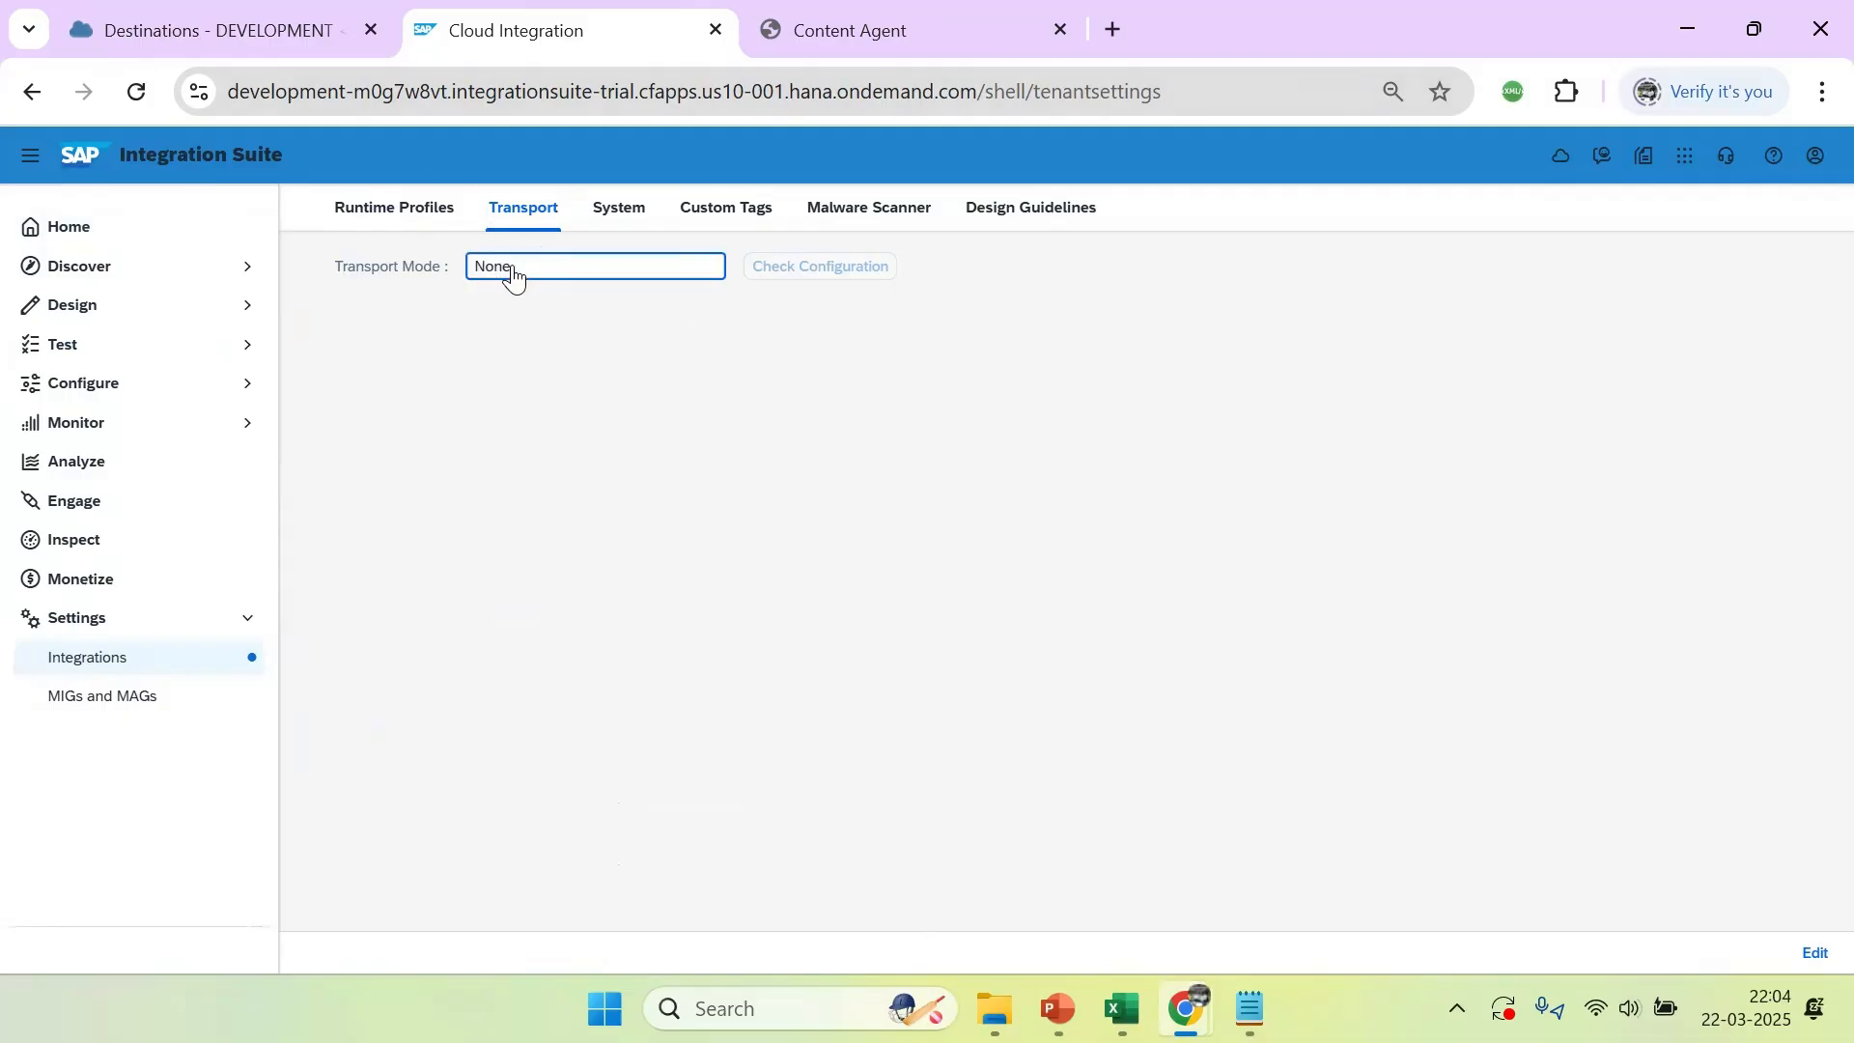
left_click(1813, 954)
left_click(710, 270)
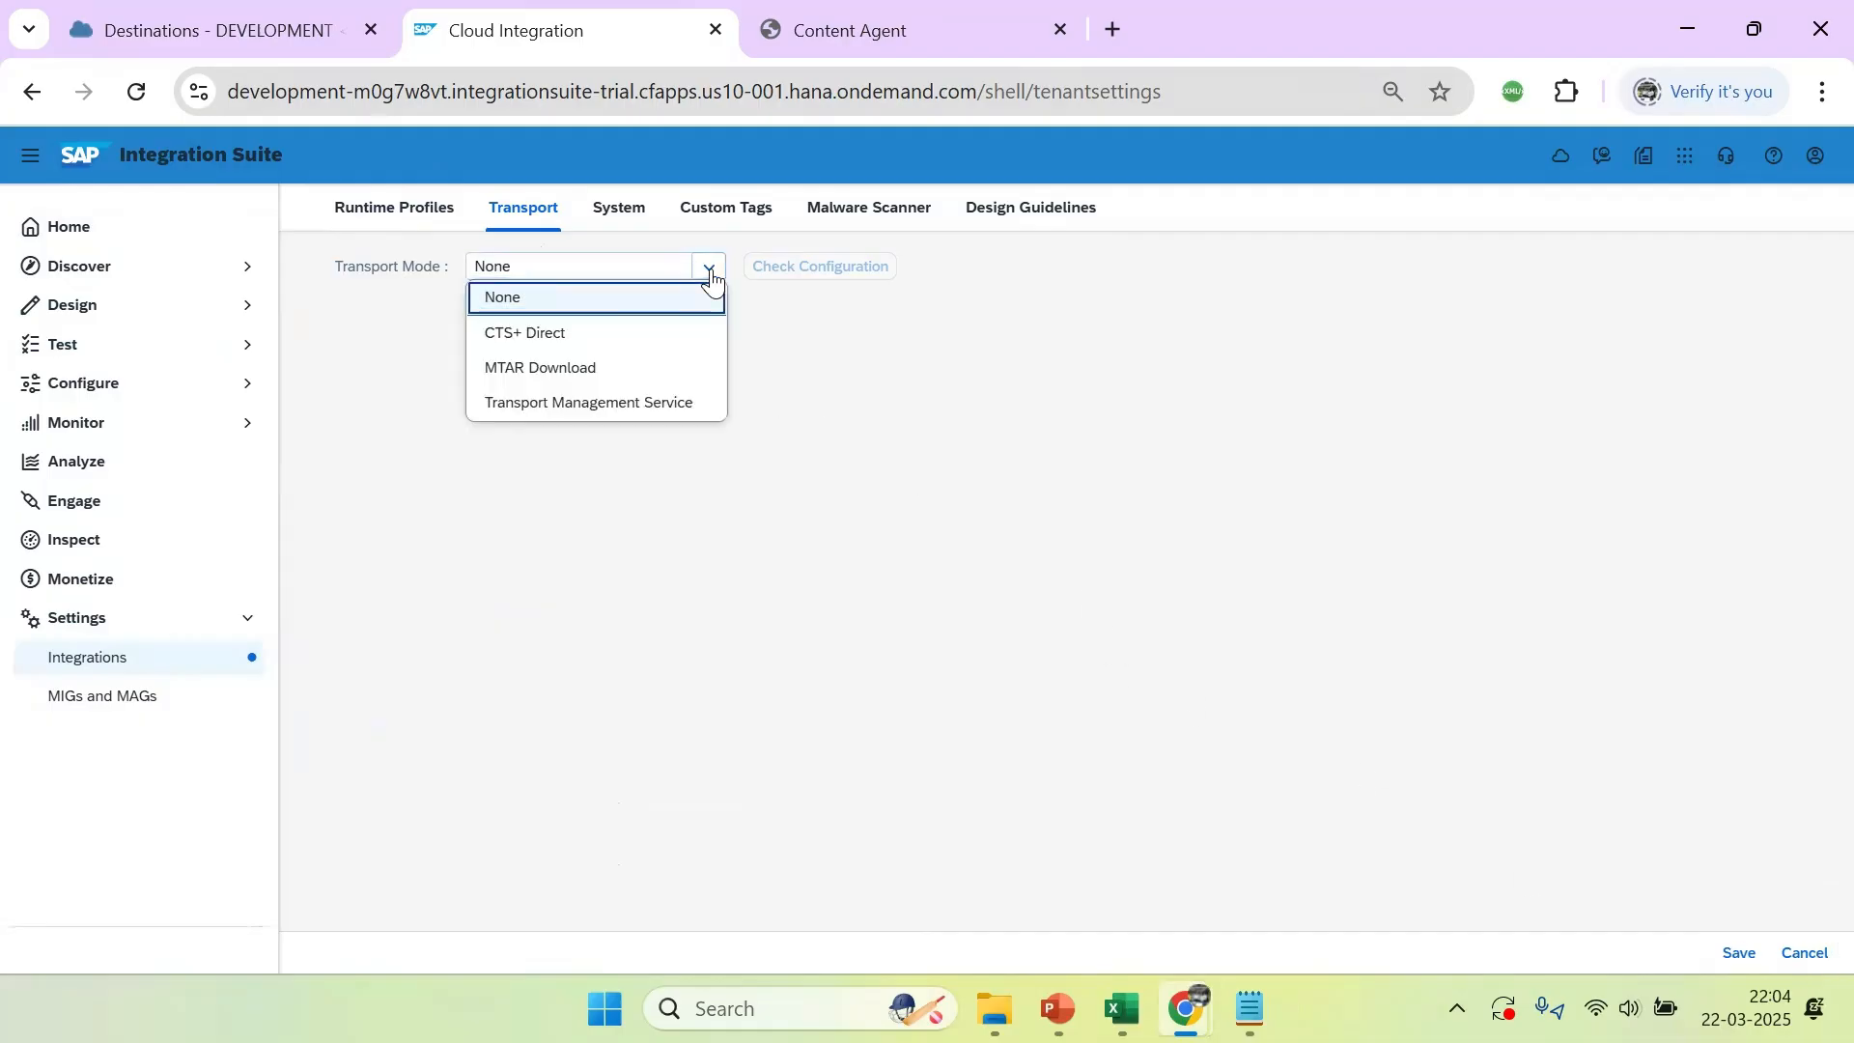
left_click(560, 406)
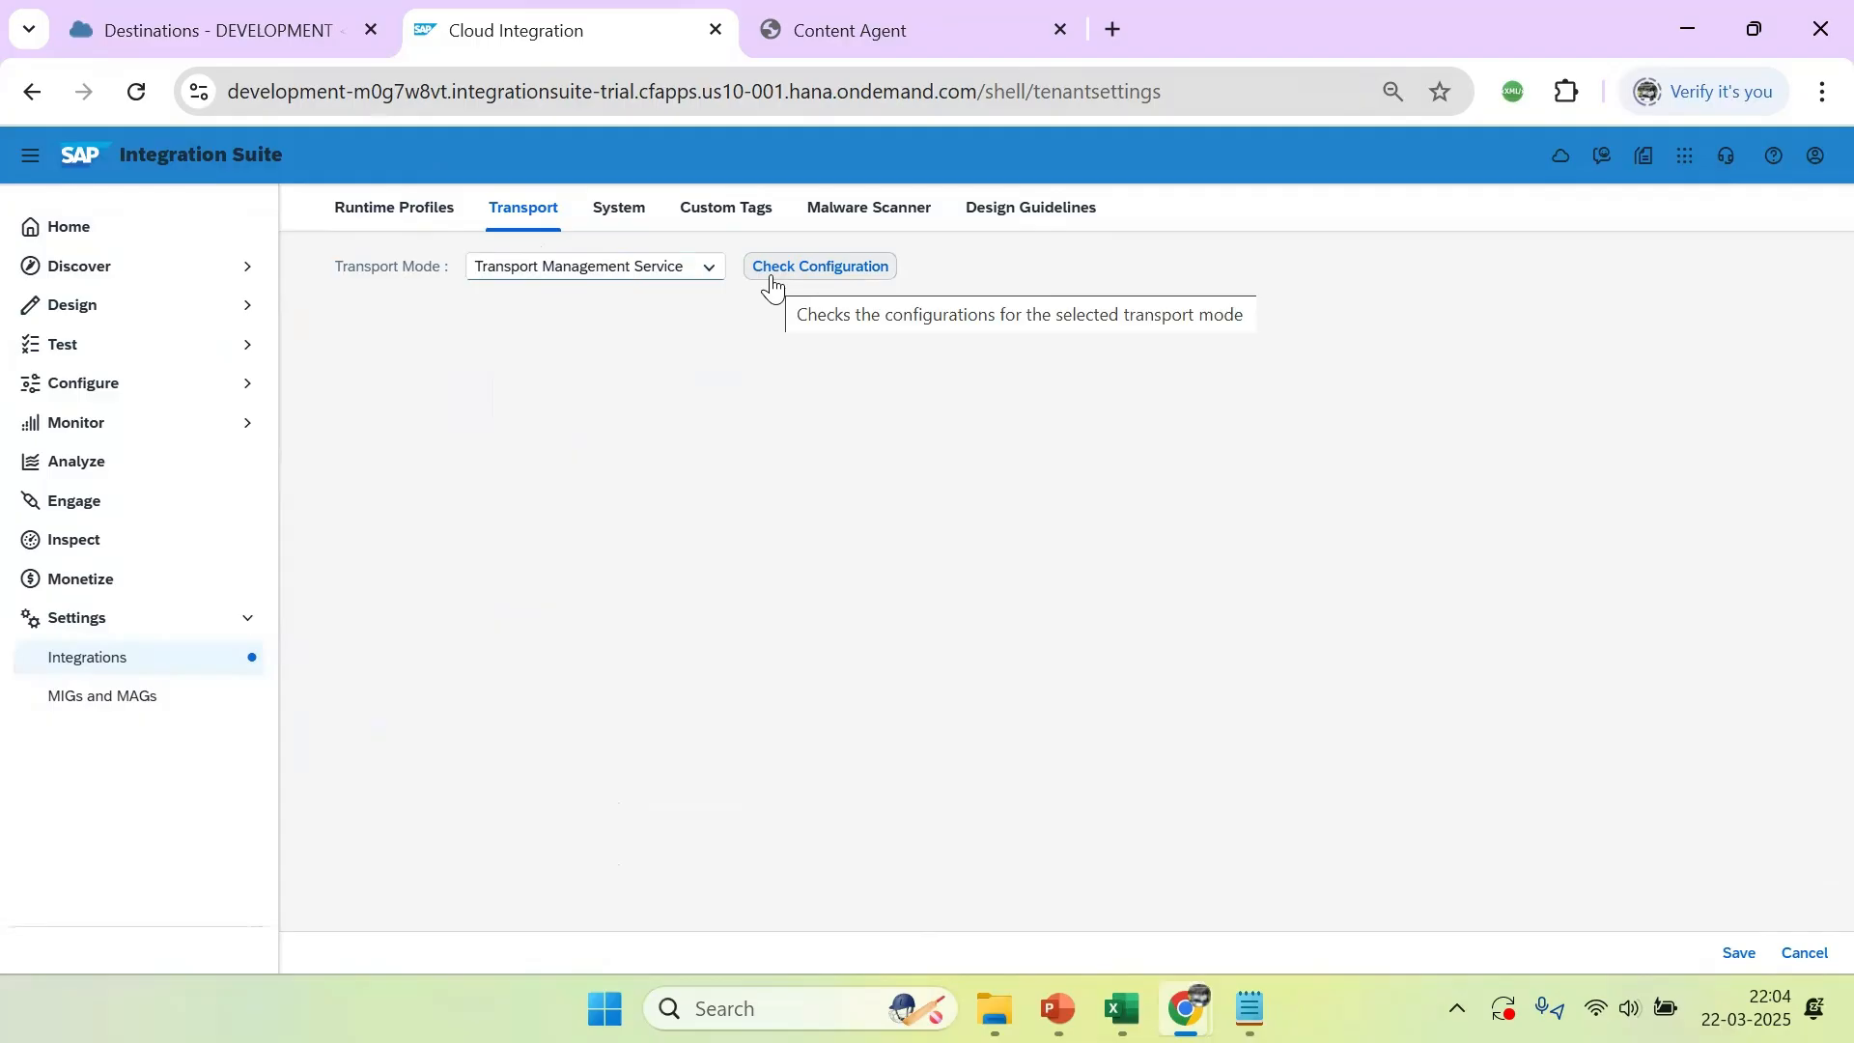
Check the configuration of the selected transport mode and examine the details reported for the TransportManagementService destination
left_click(838, 278)
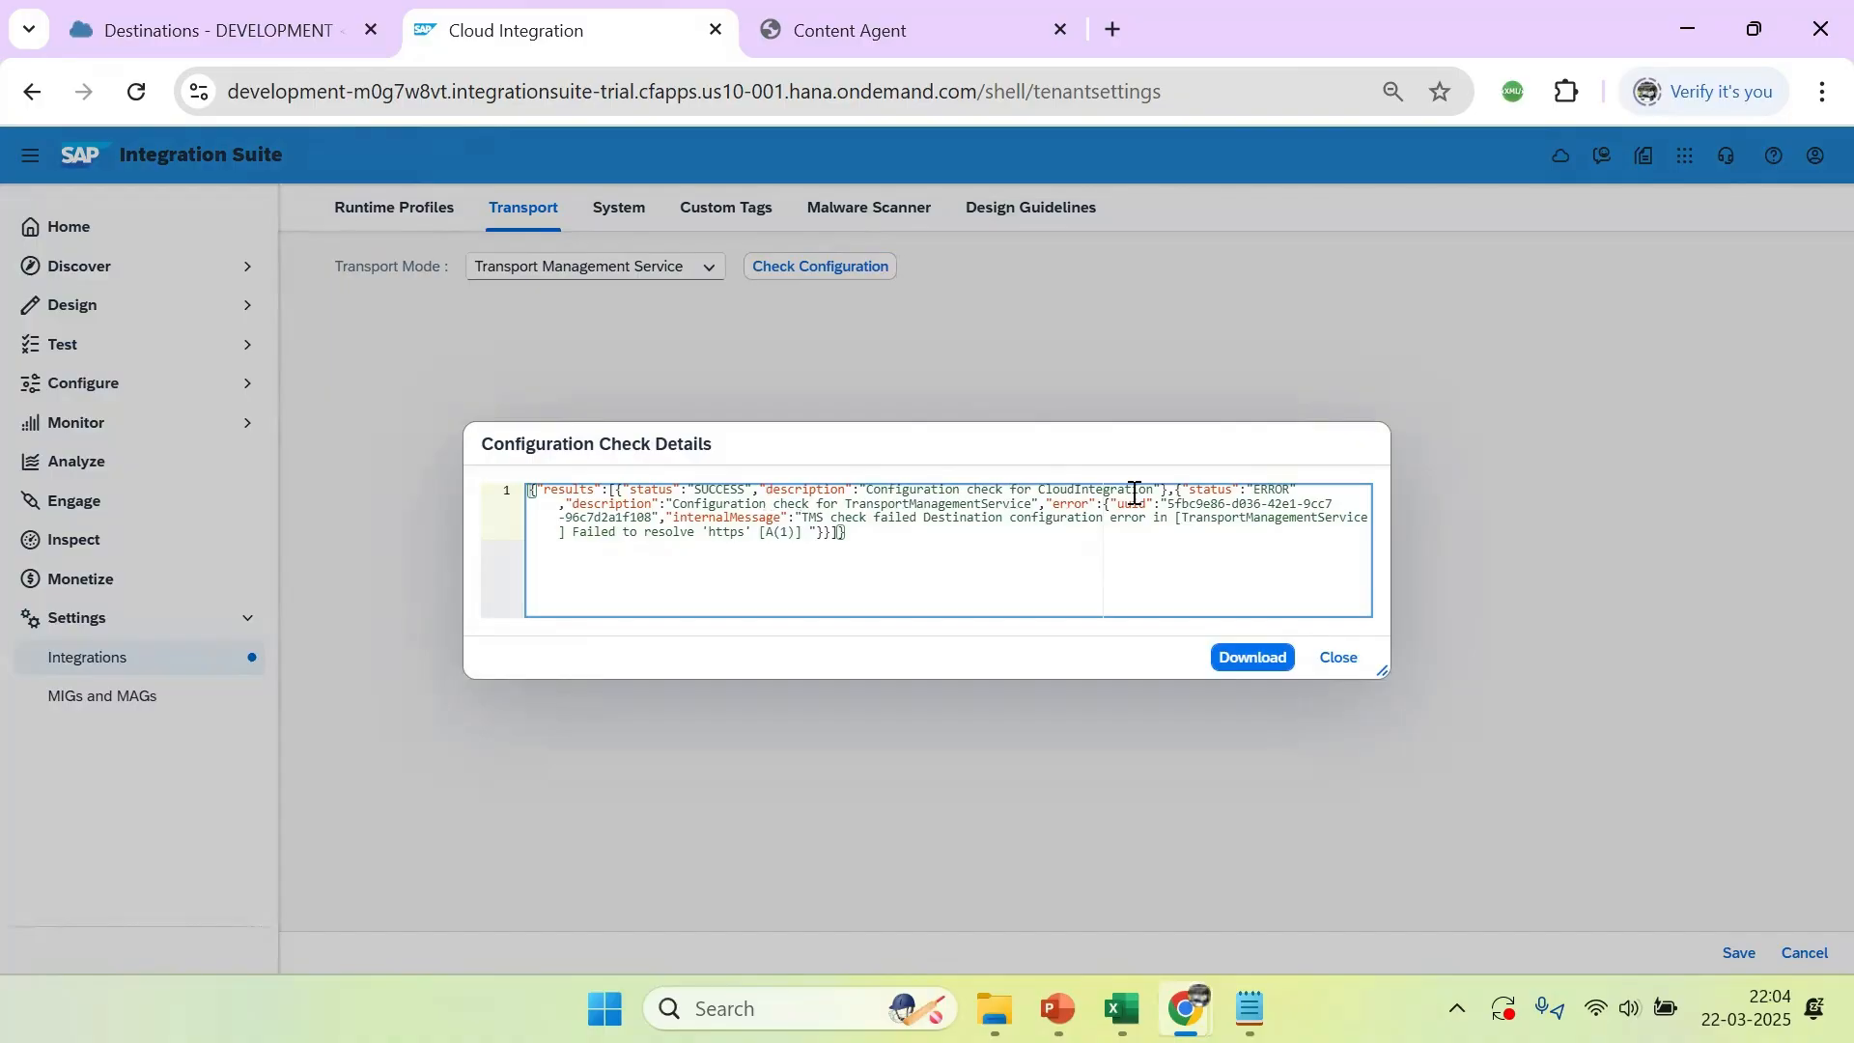
left_click(847, 502)
left_click_drag(847, 503, 1032, 503)
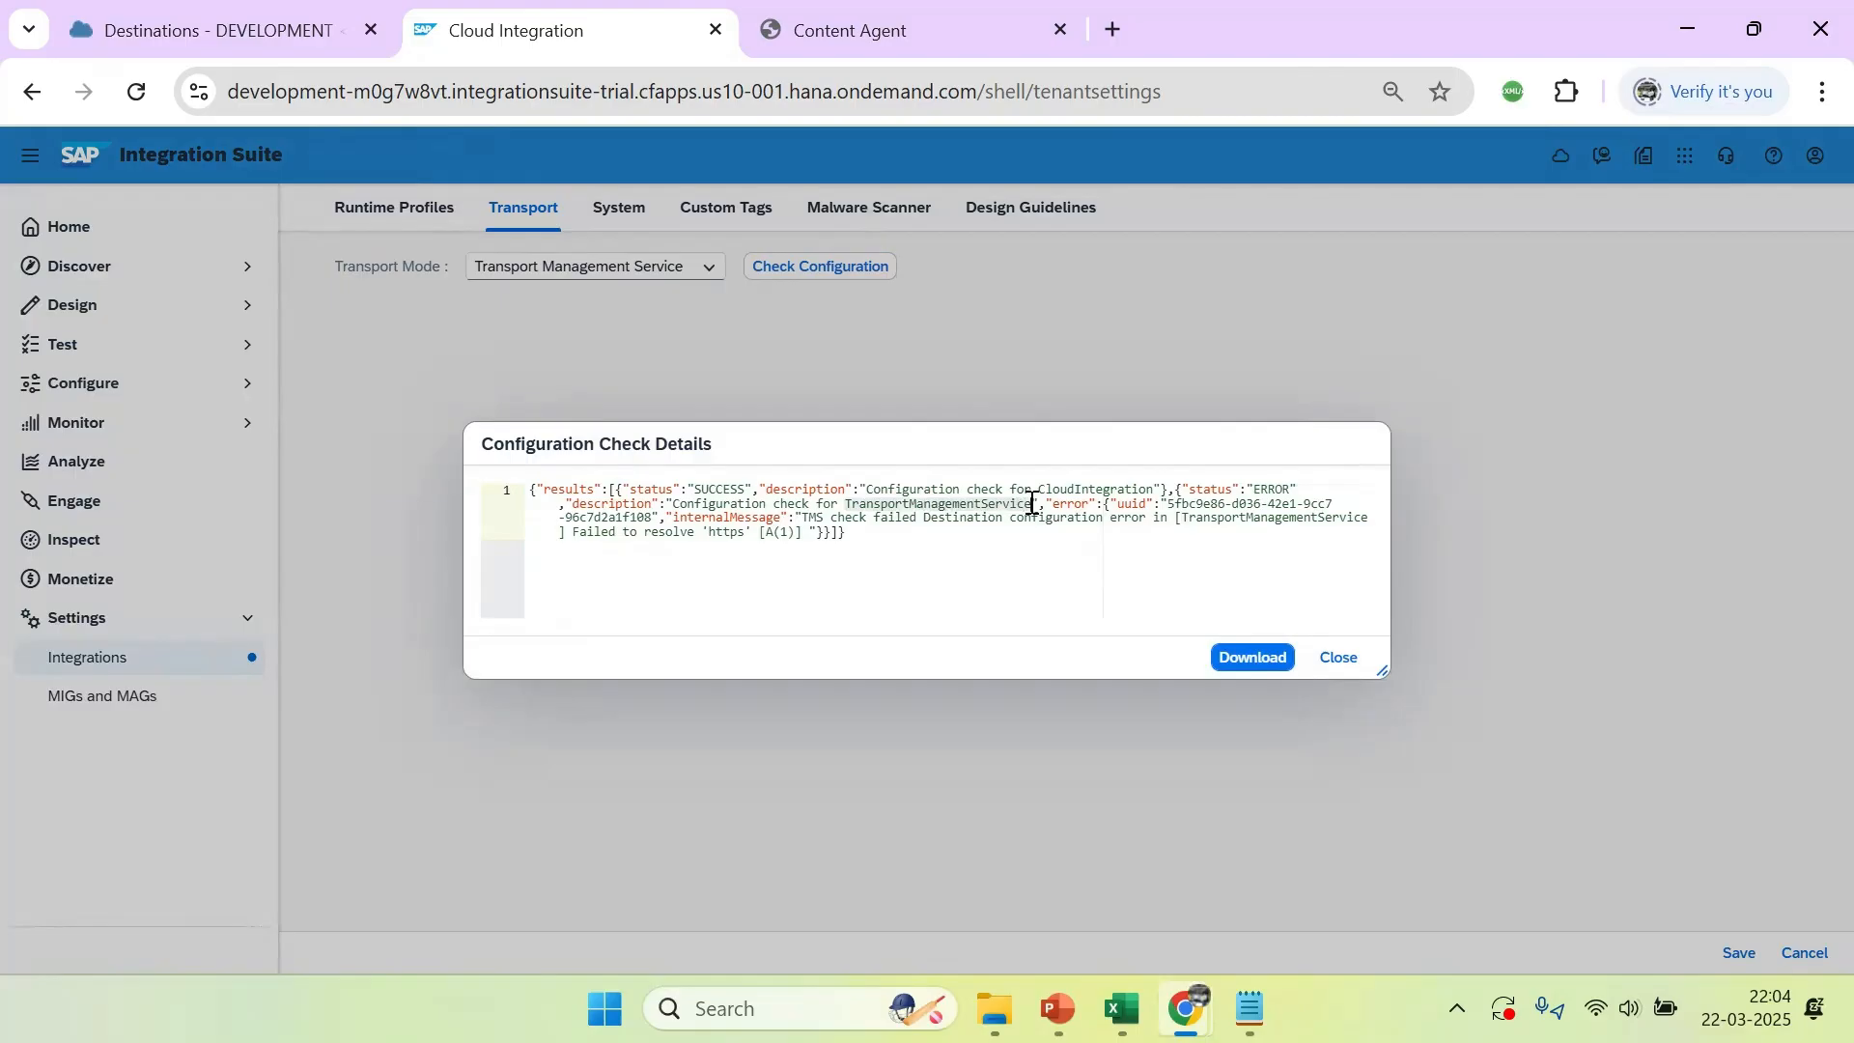
left_click(1083, 504)
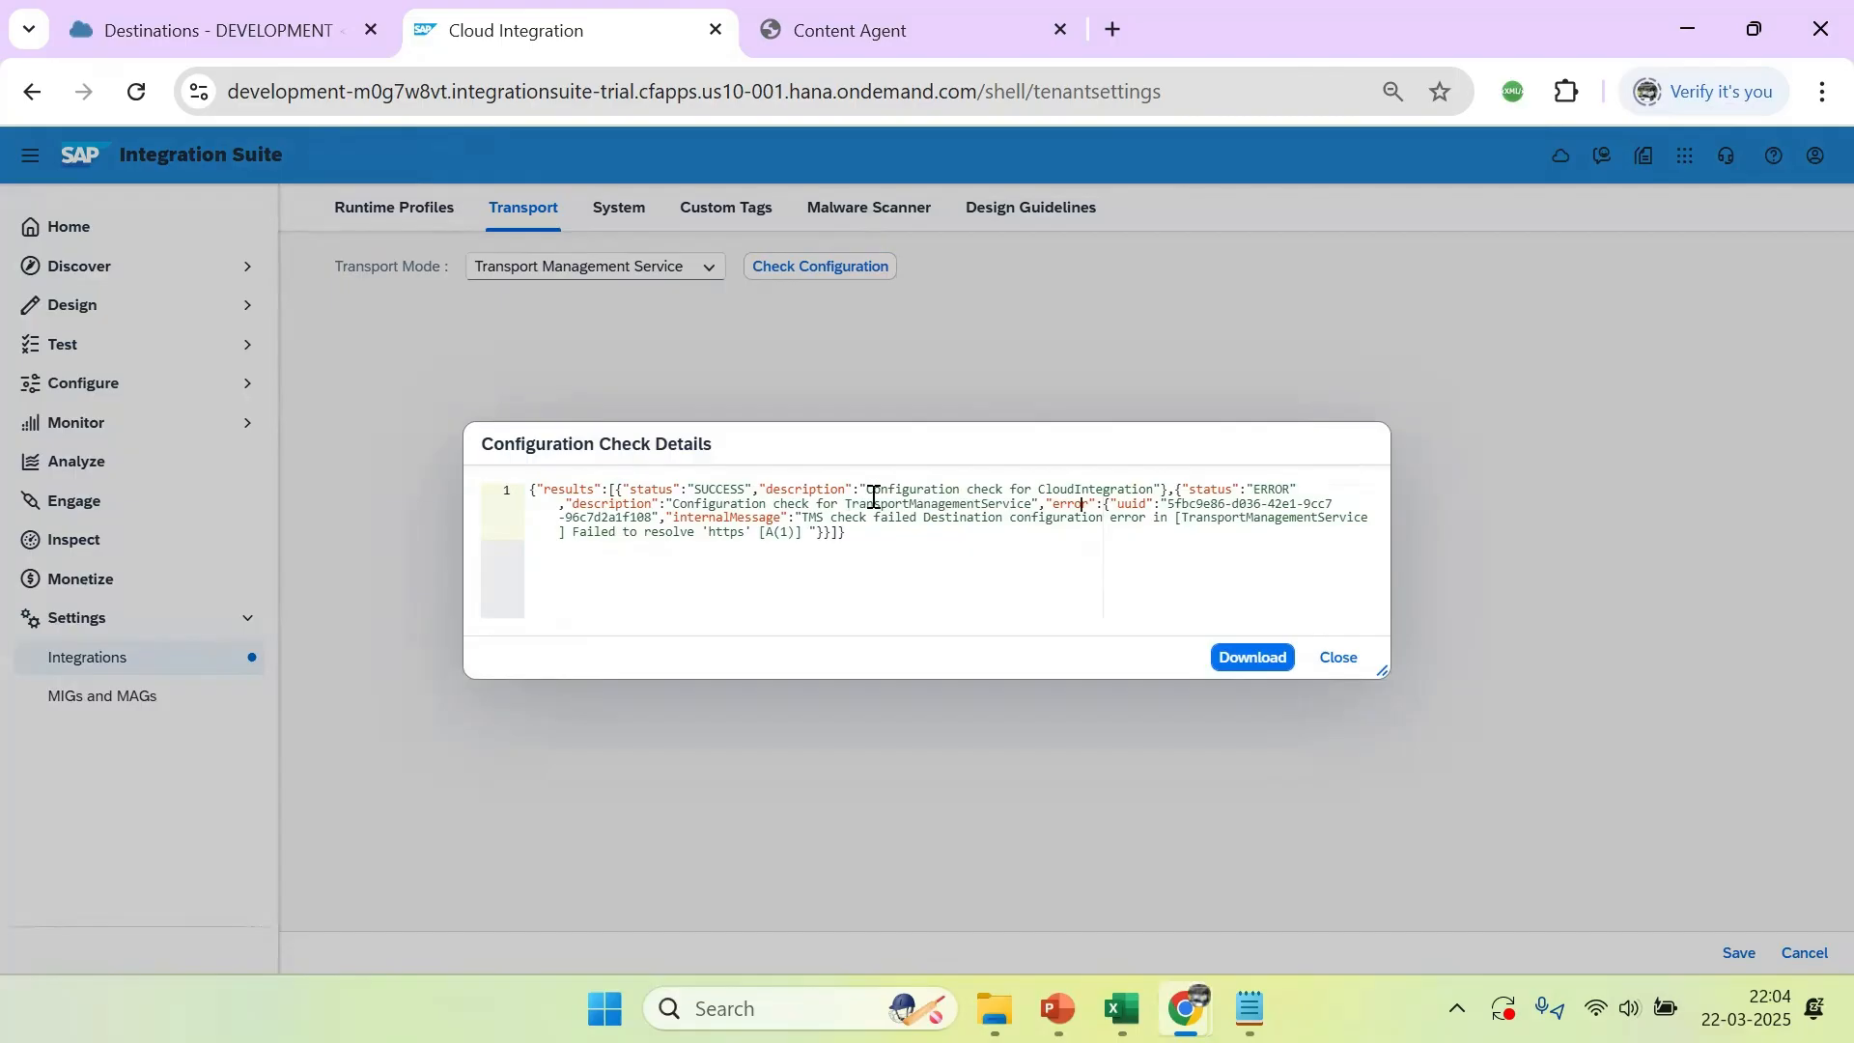
left_click(738, 535)
left_click(1338, 658)
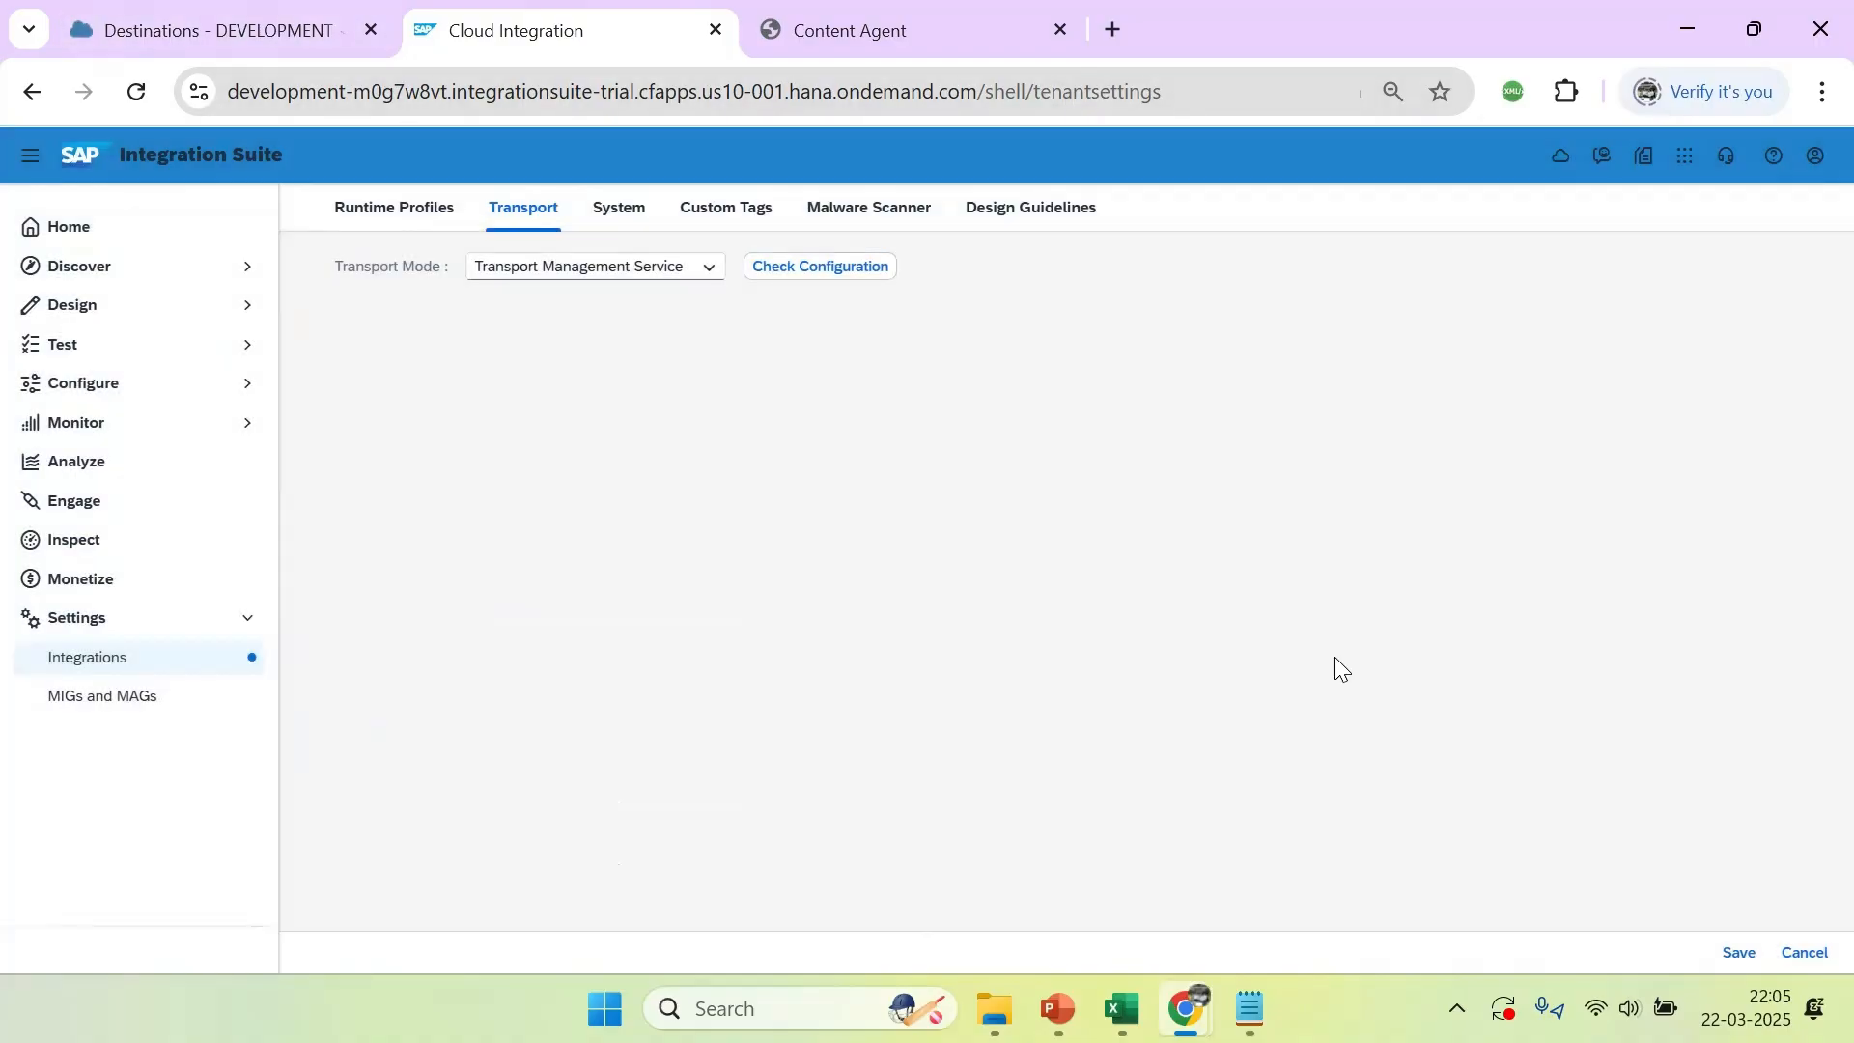
left_click(295, 36)
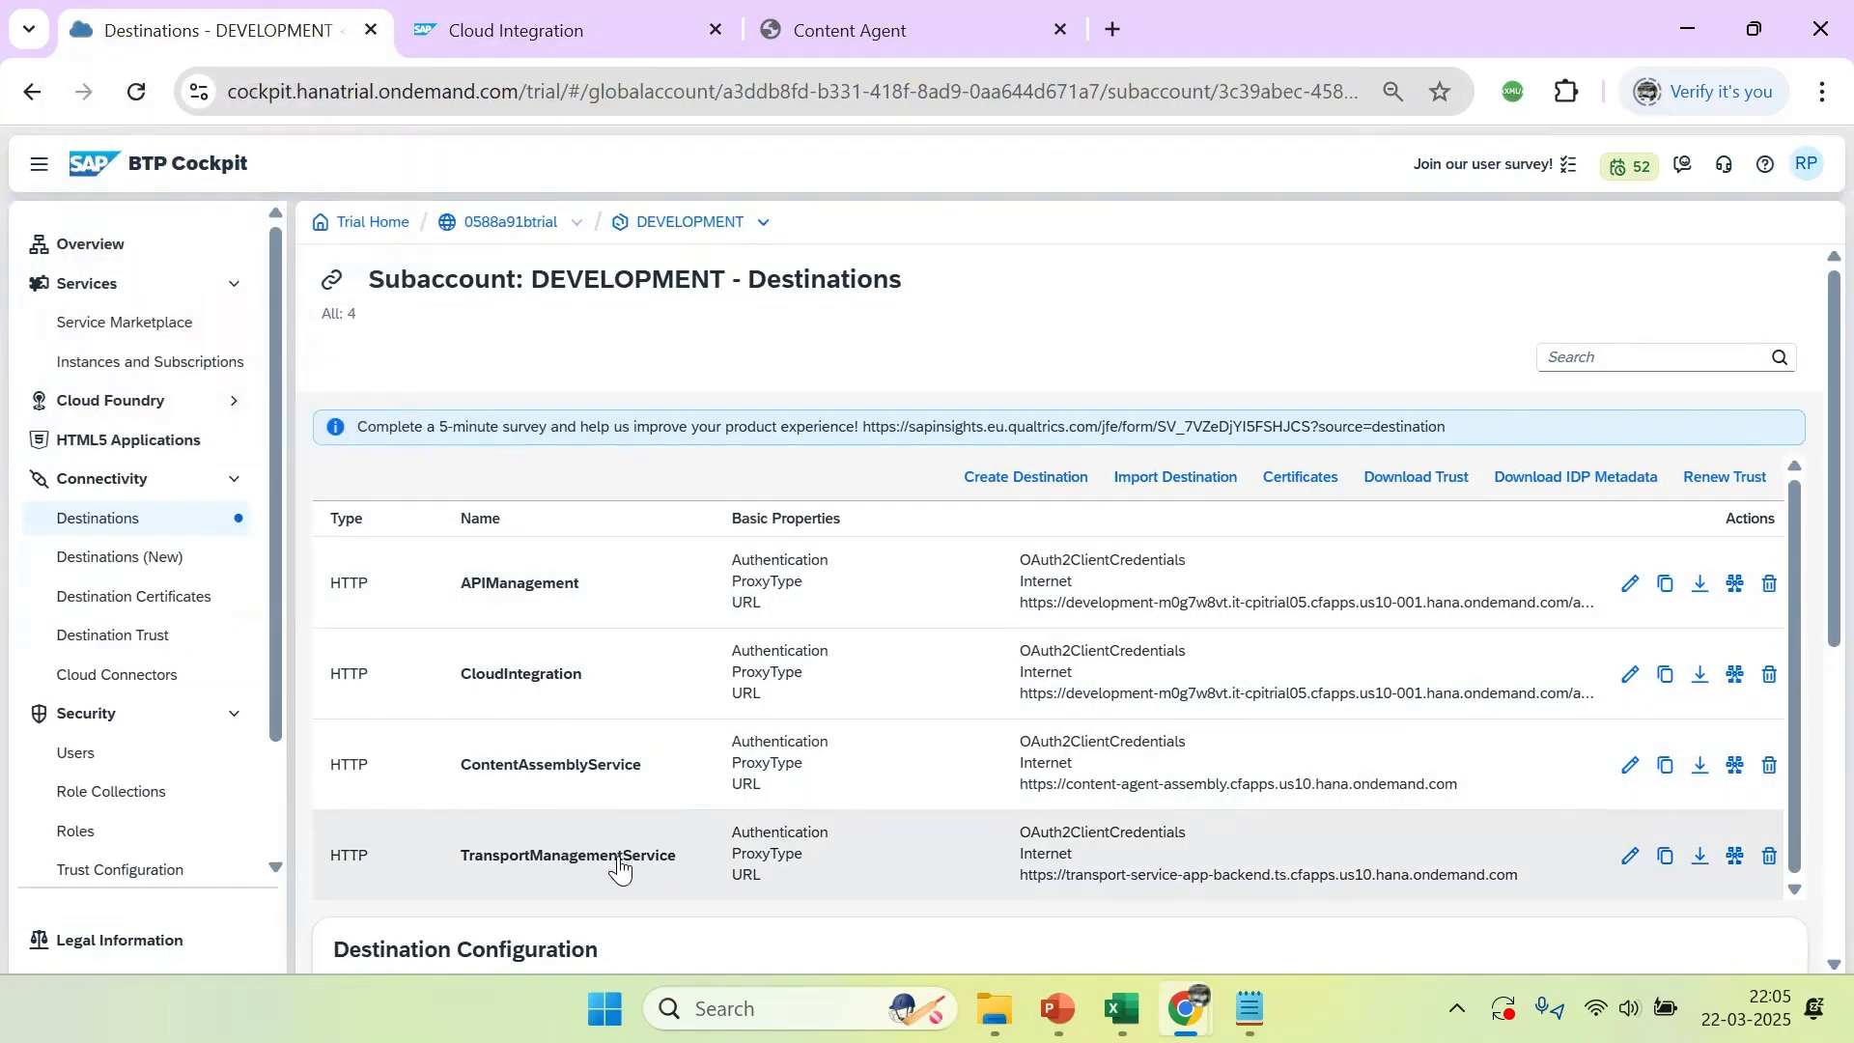
left_click(621, 867)
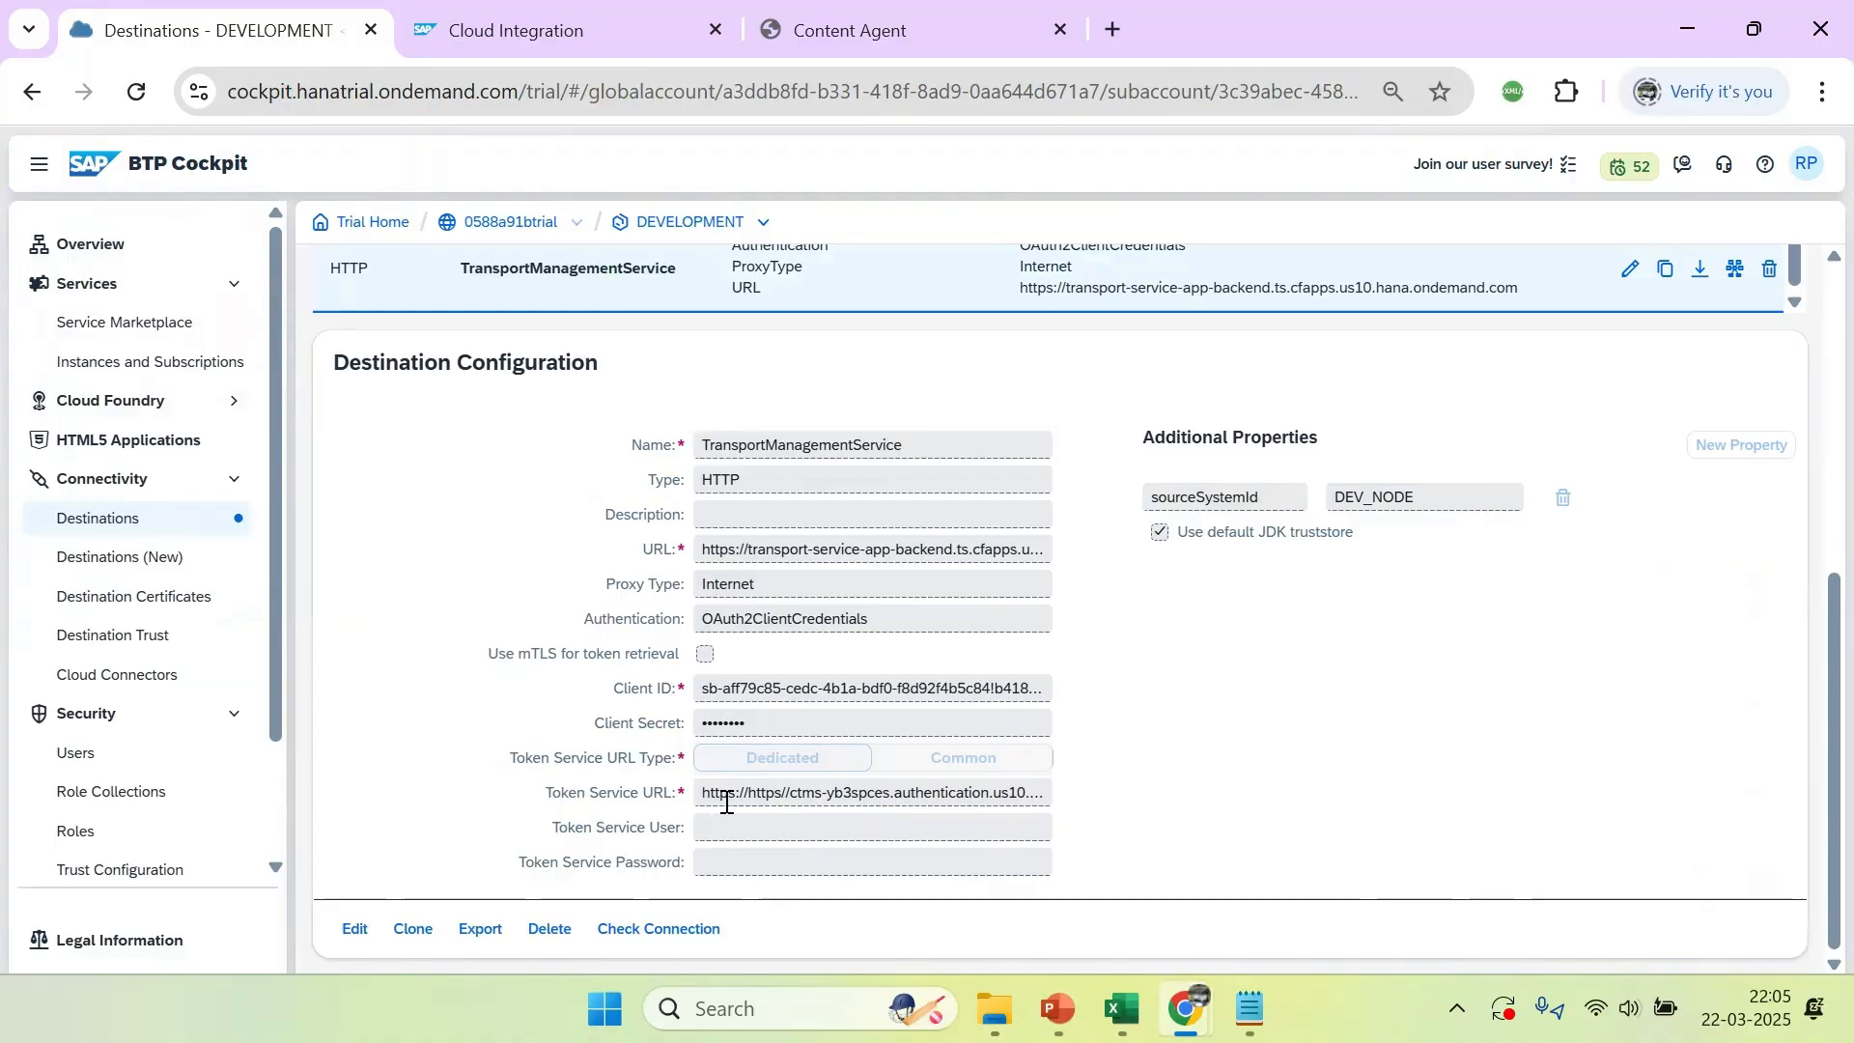
left_click(355, 929)
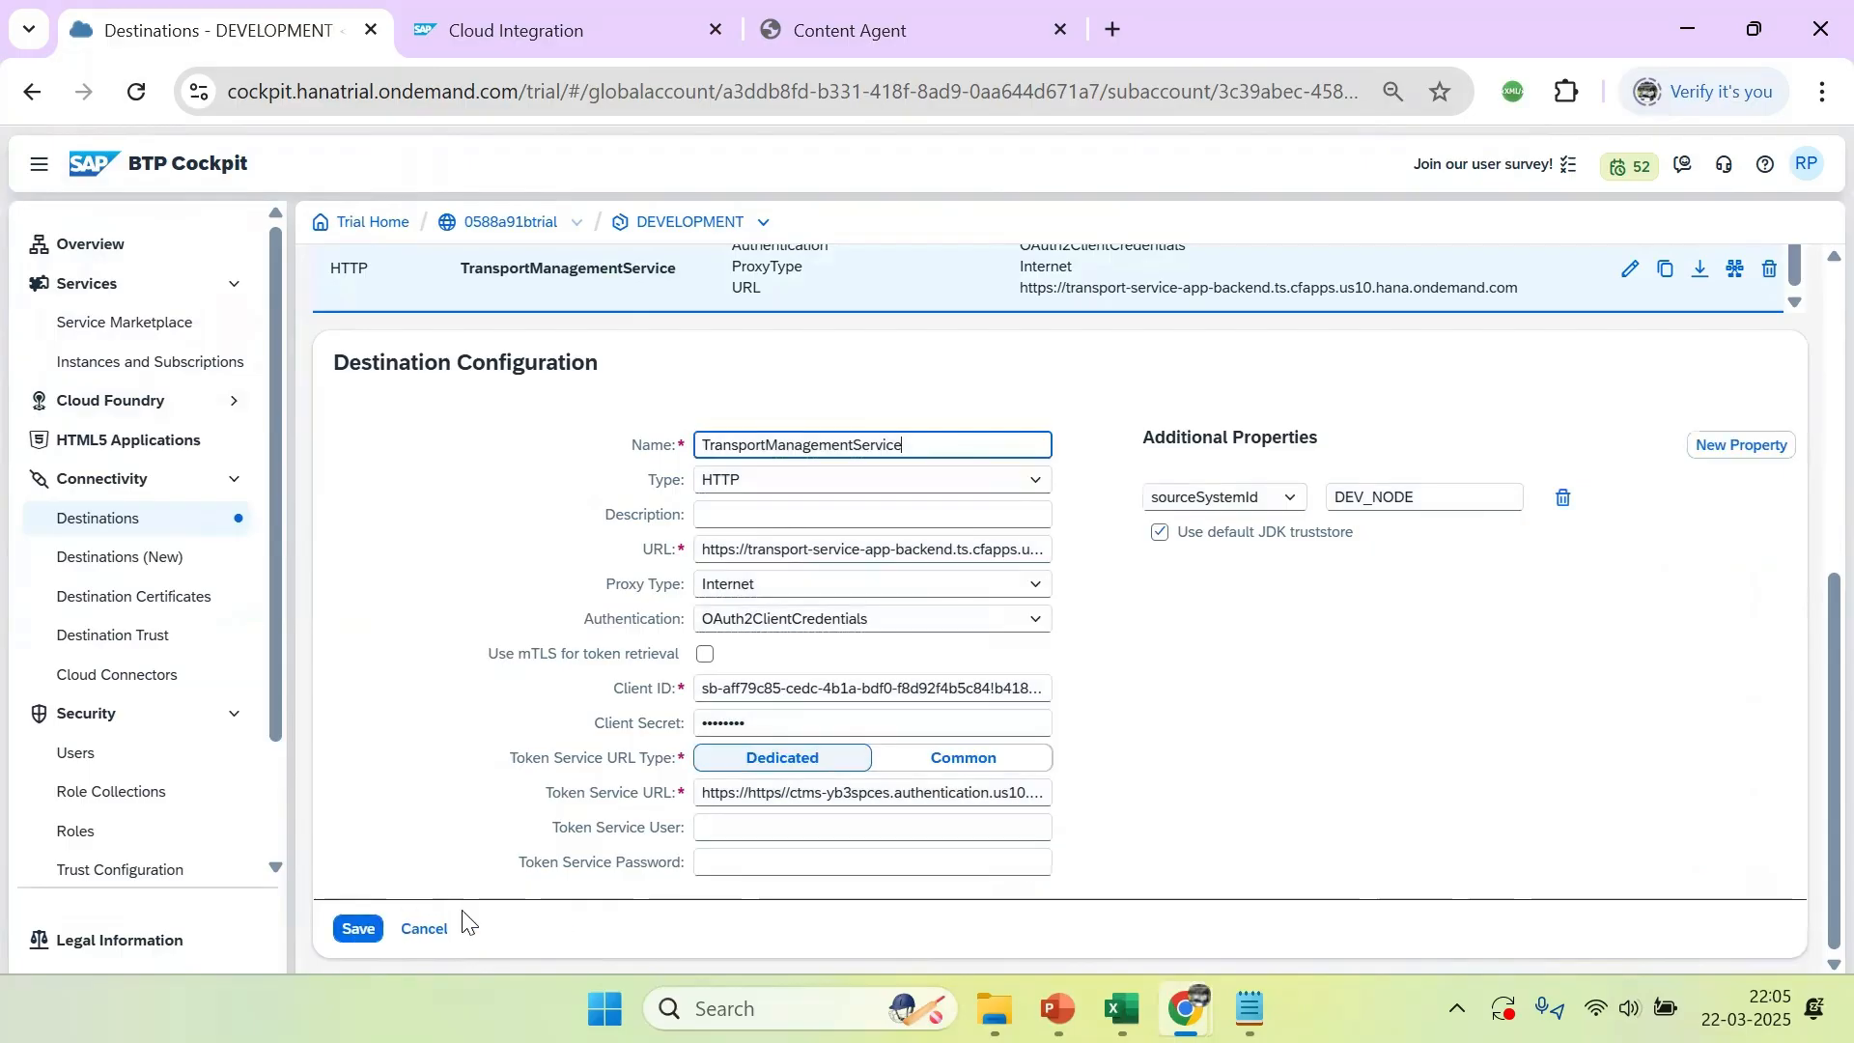
left_click(755, 793)
key("BackSpace")
key("BackSpace")
key("BackSpace")
key("BackSpace")
key("BackSpace")
key("BackSpace")
key("BackSpace")
key("BackSpace")
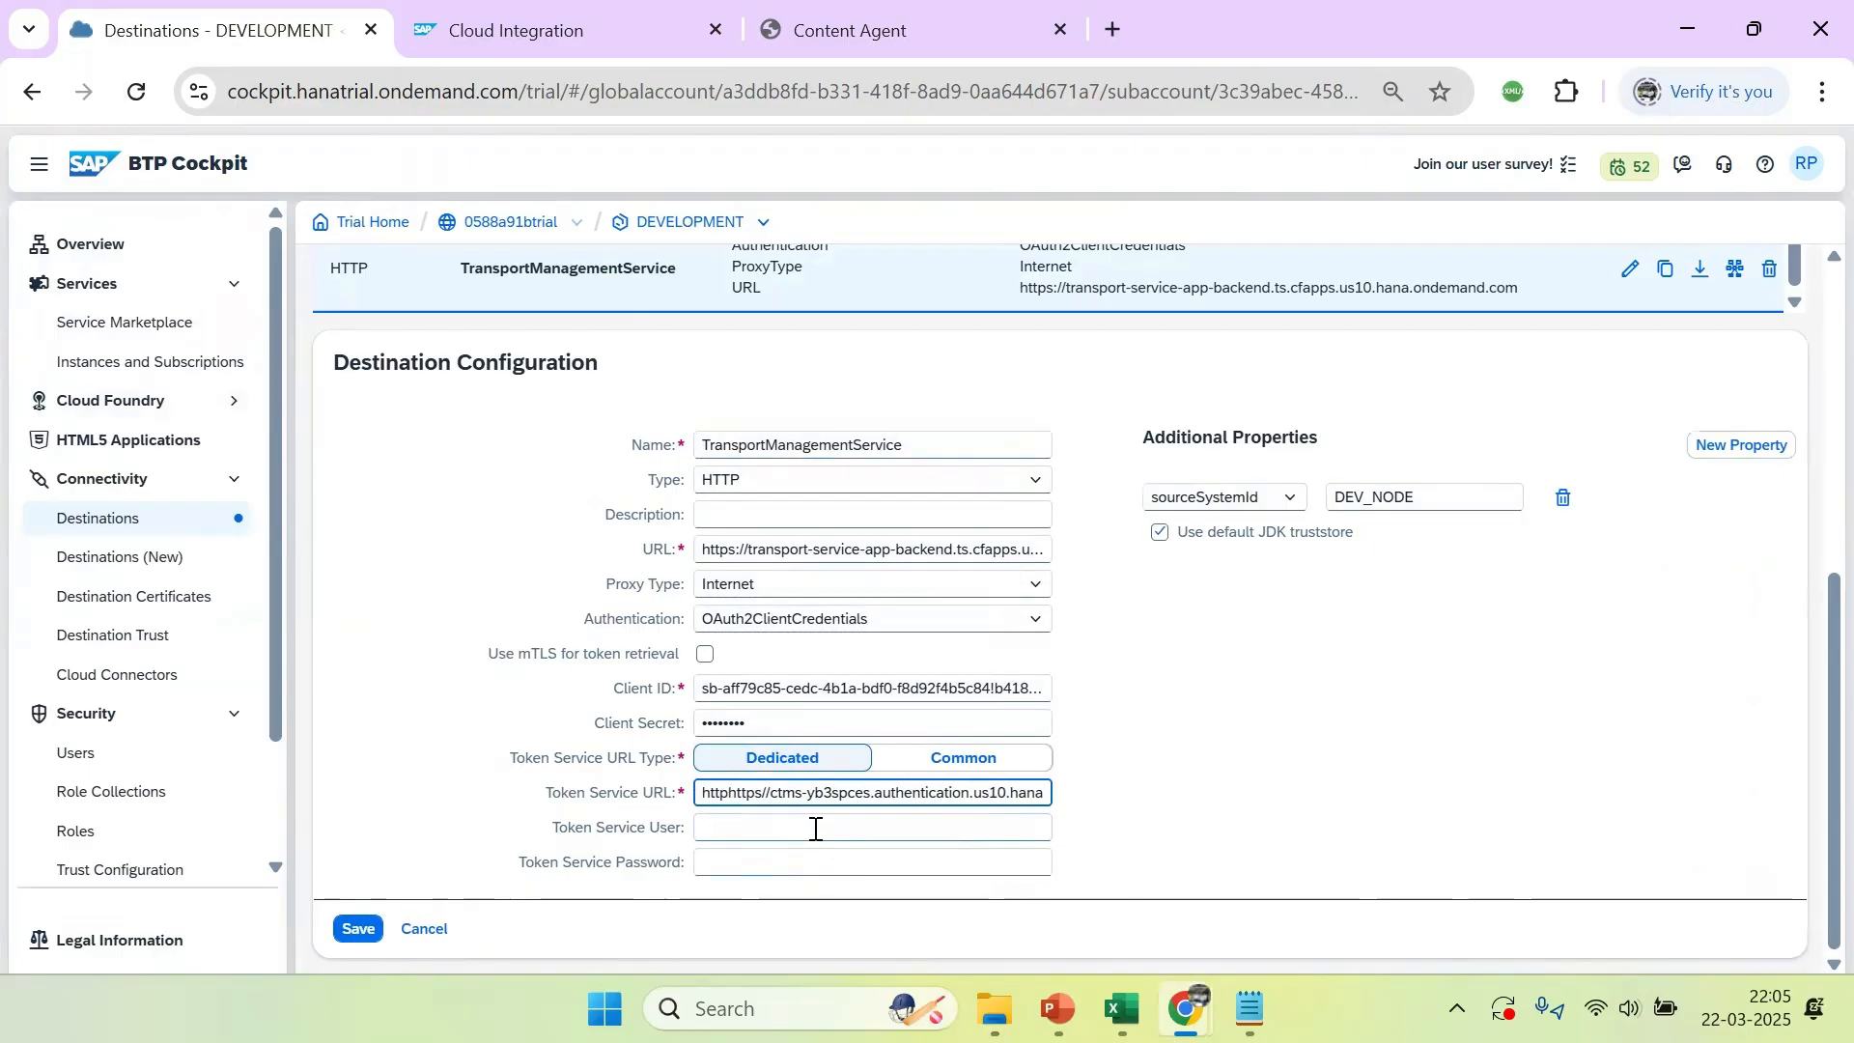
left_click(1207, 844)
Copy the client secret from the CMTS INSTANCE DETAILS notes and paste it into the destination's Client Secret
left_click(753, 723)
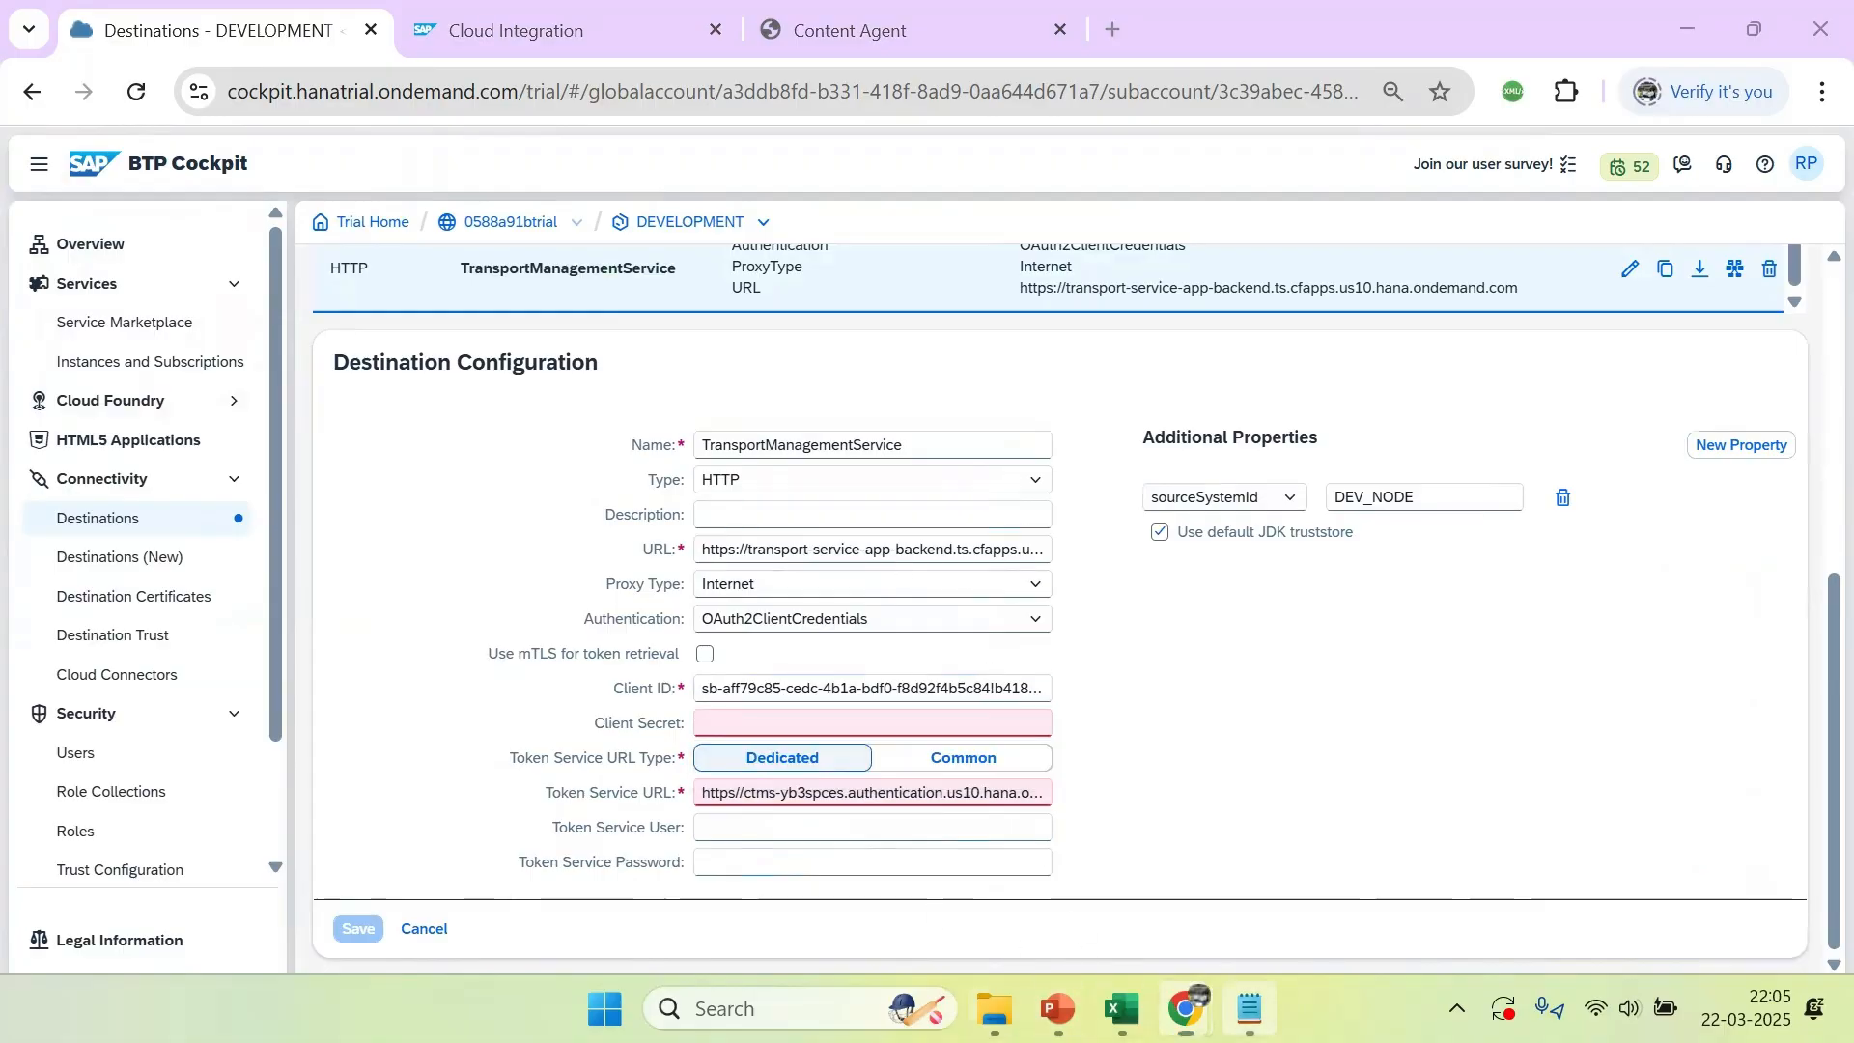
key("alt+Tab")
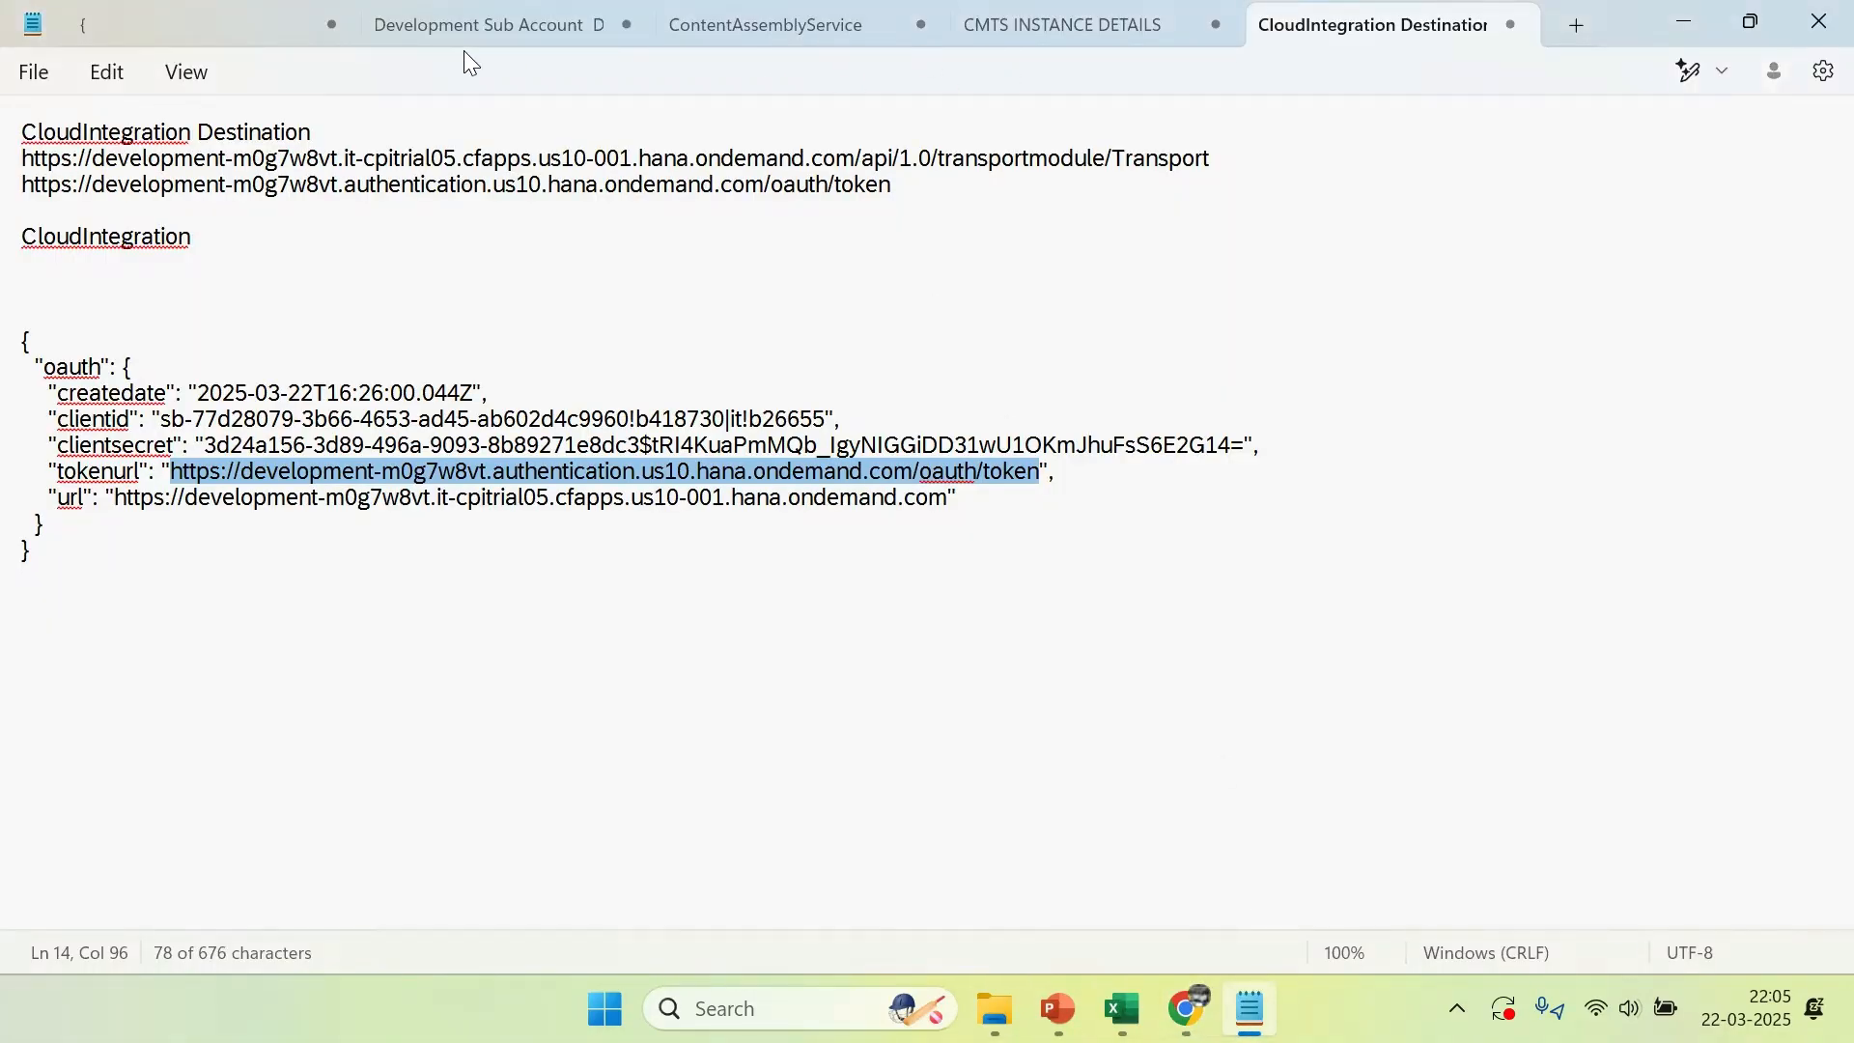
left_click(1031, 30)
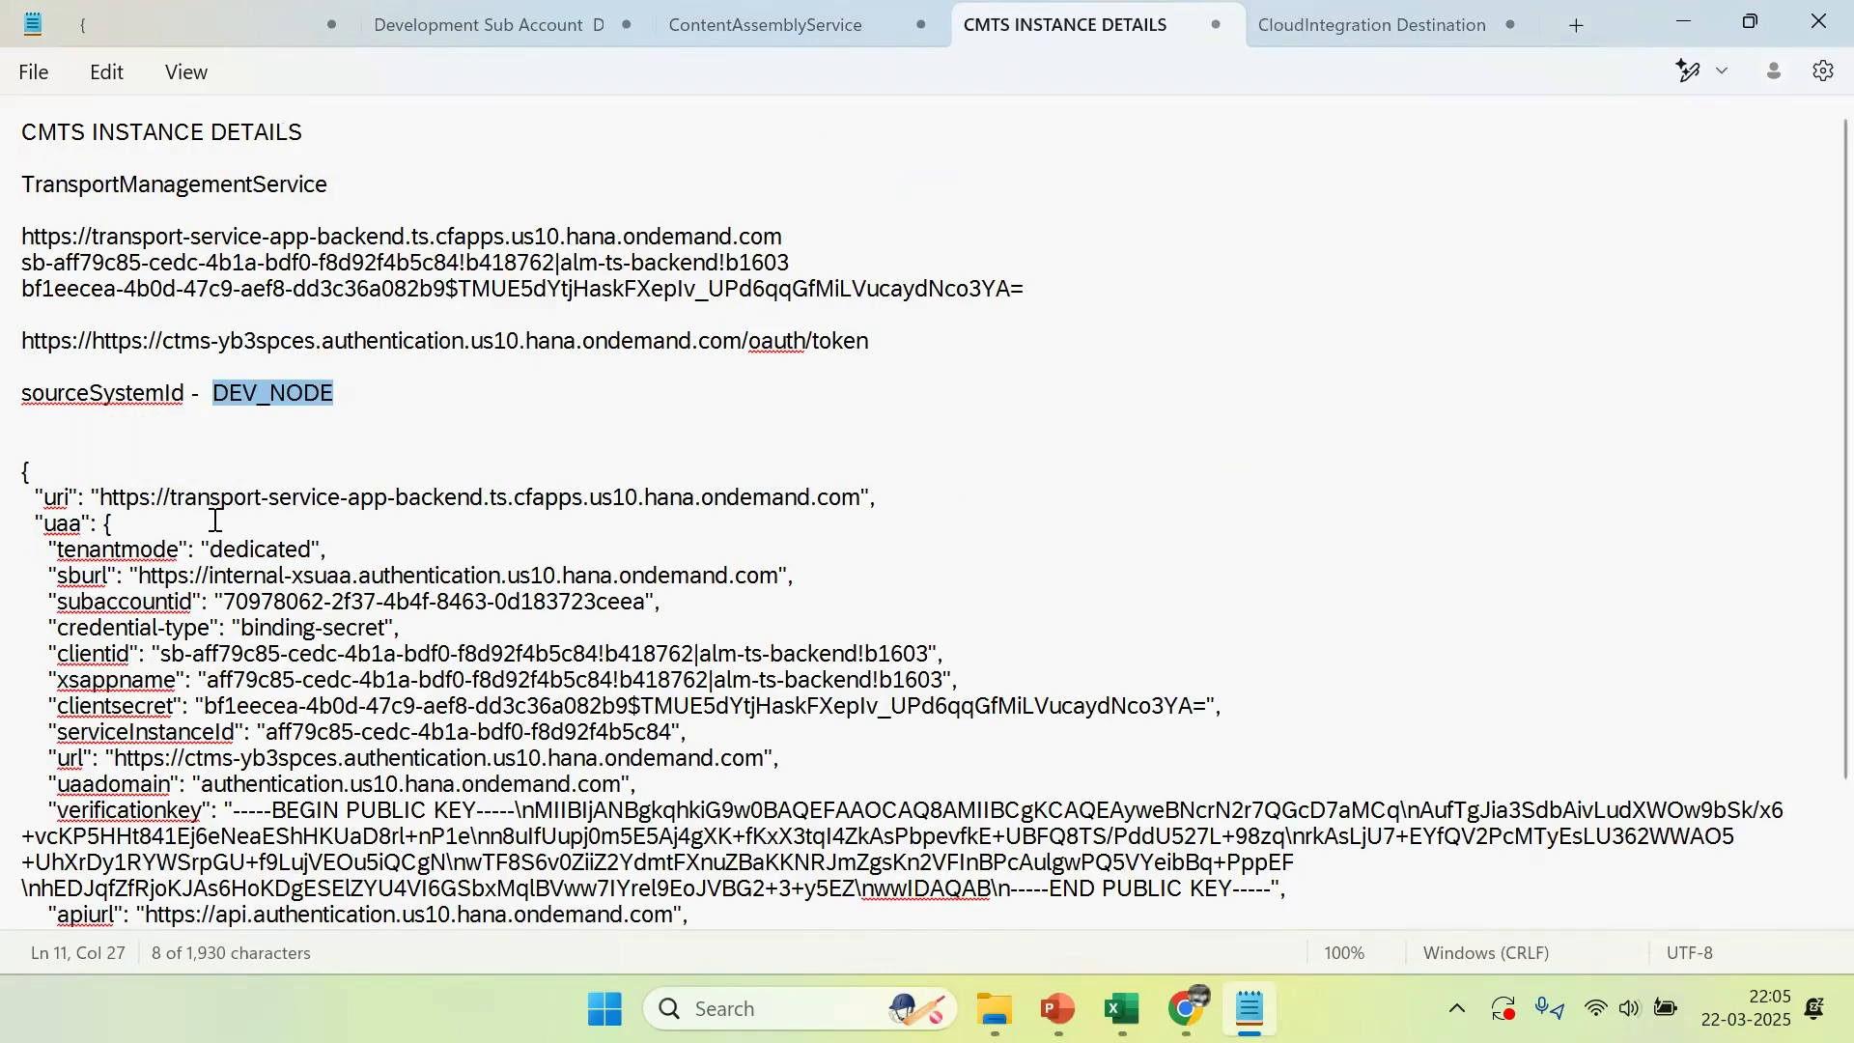
left_click(111, 655)
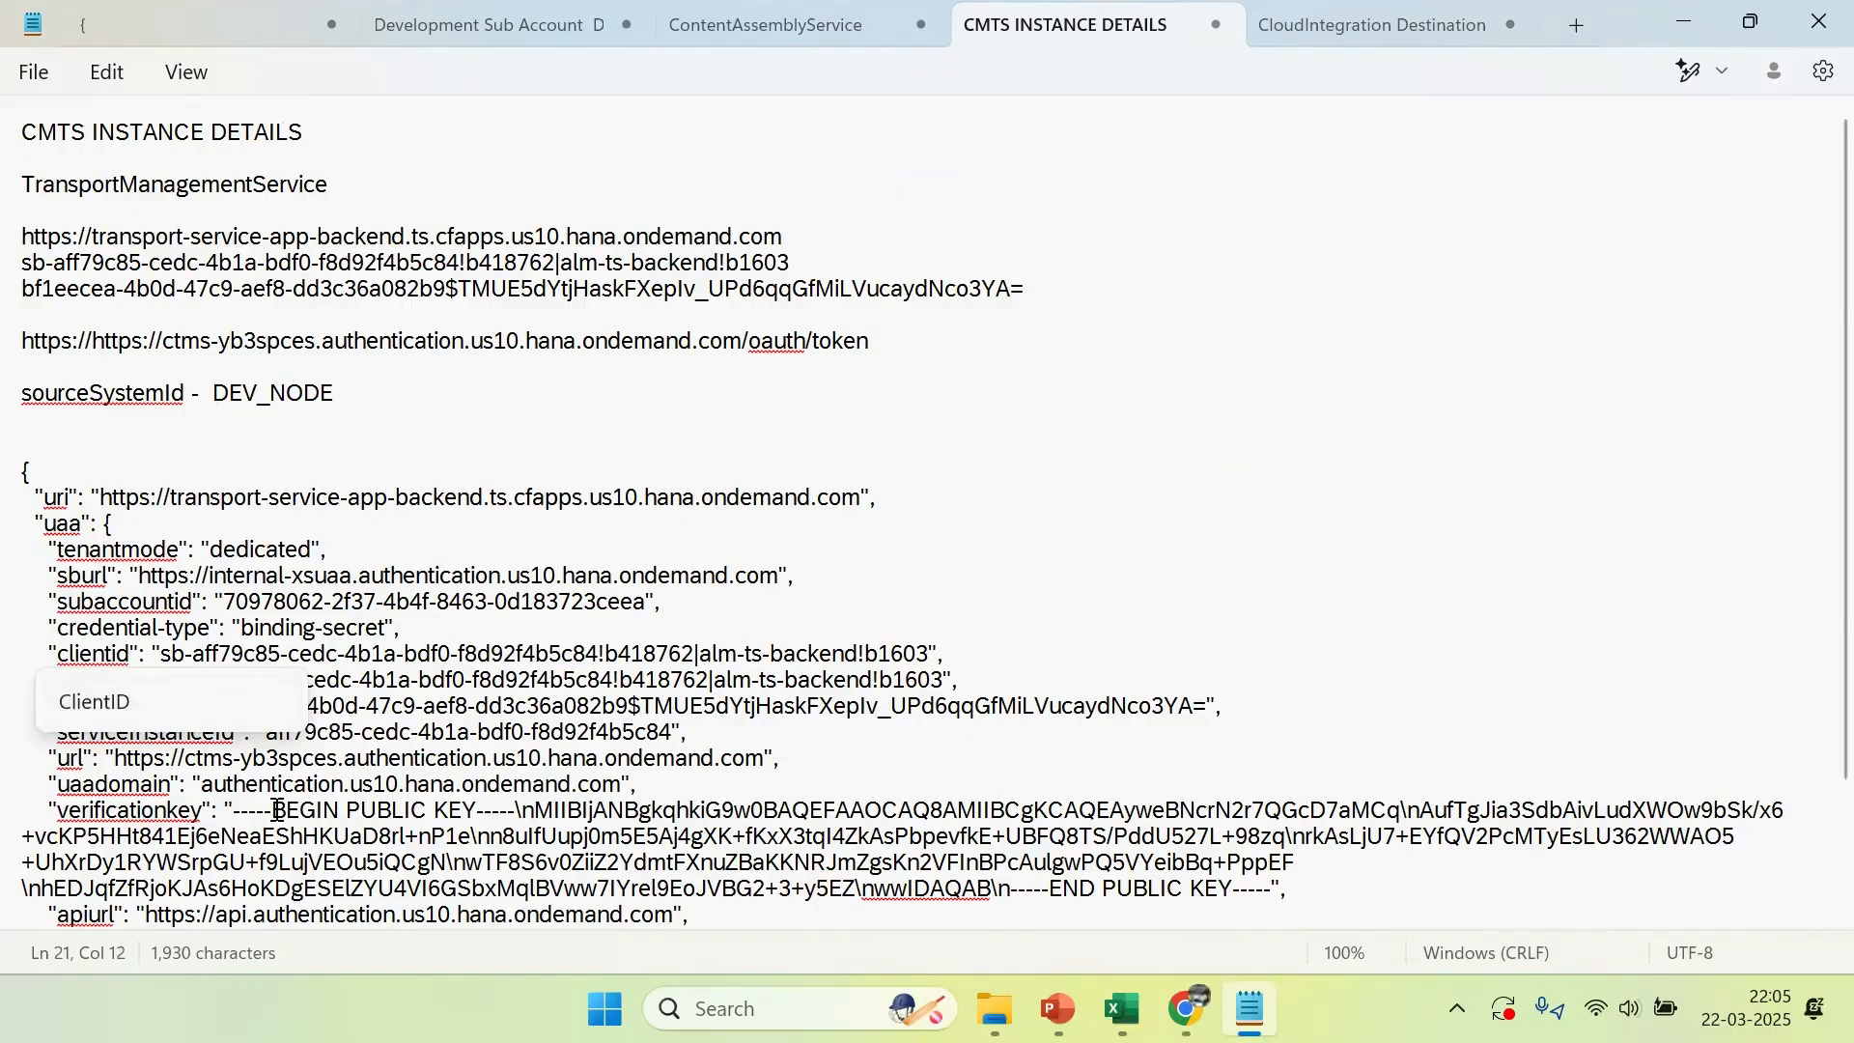
left_click(326, 758)
left_click_drag(207, 707, 1212, 715)
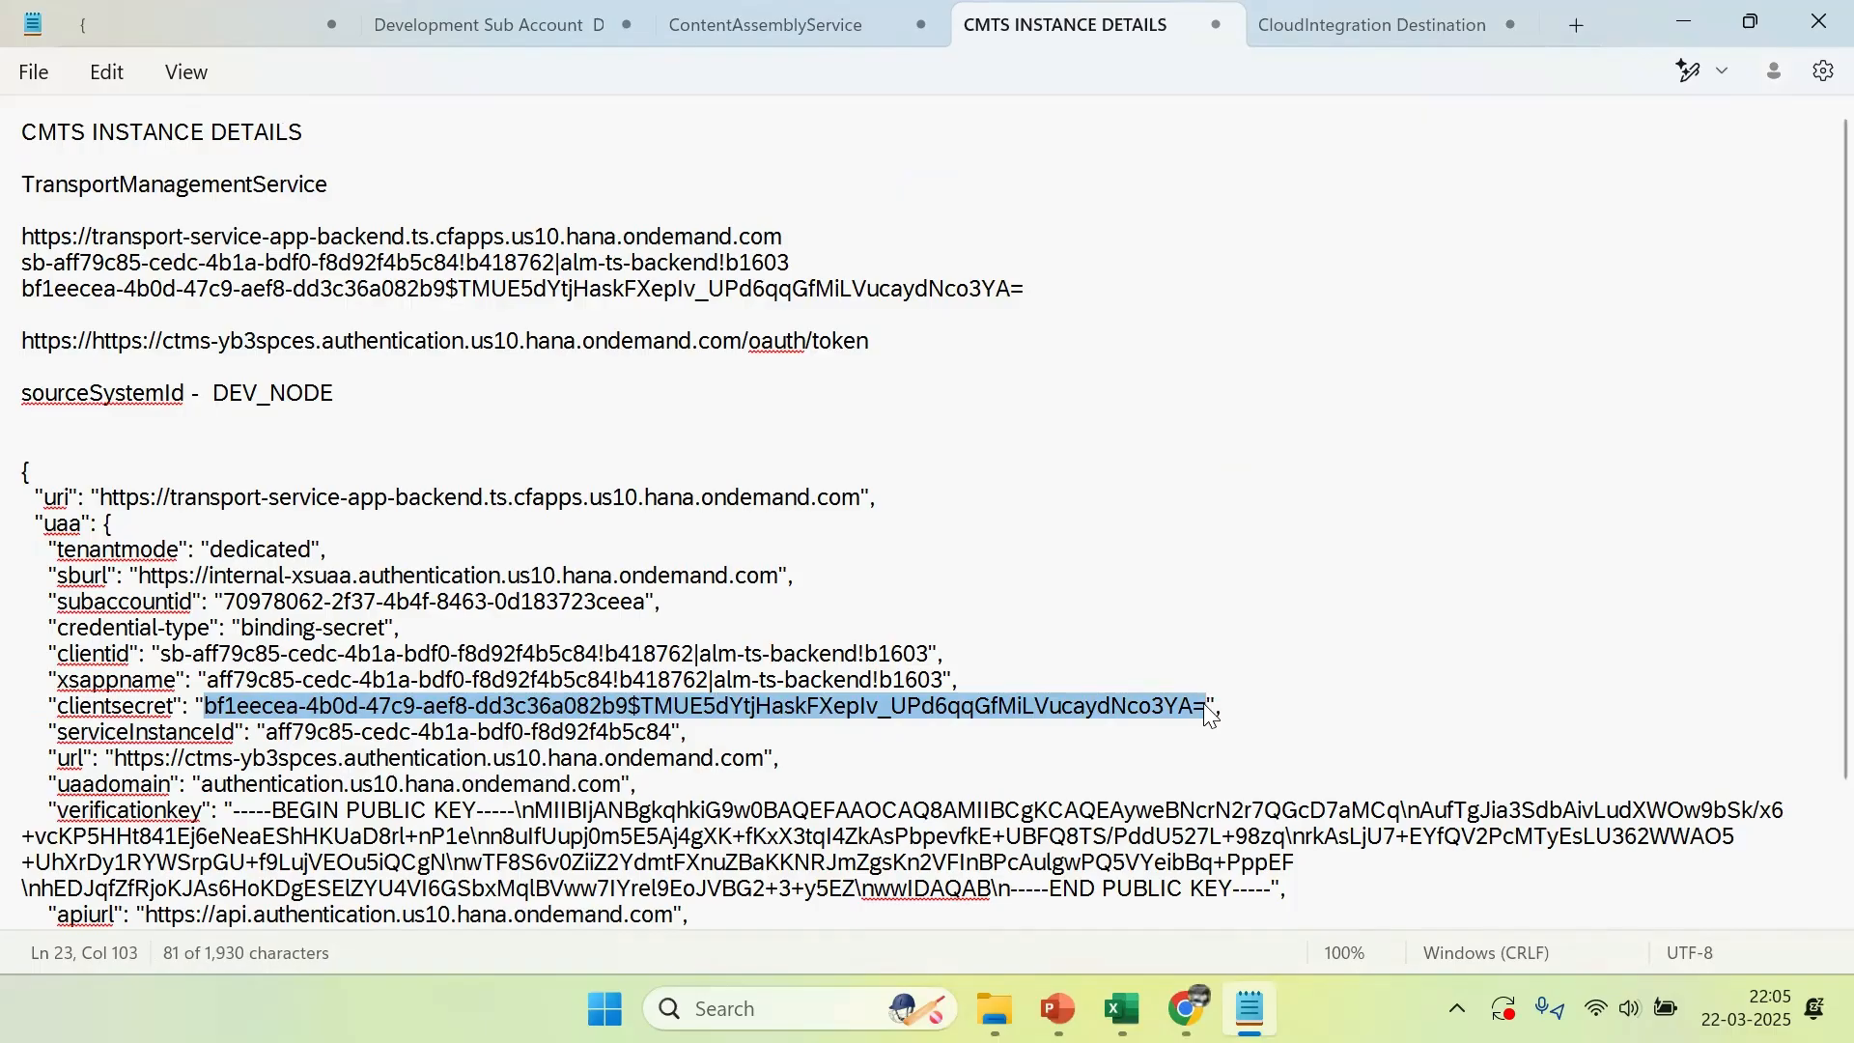
key("alt+Tab")
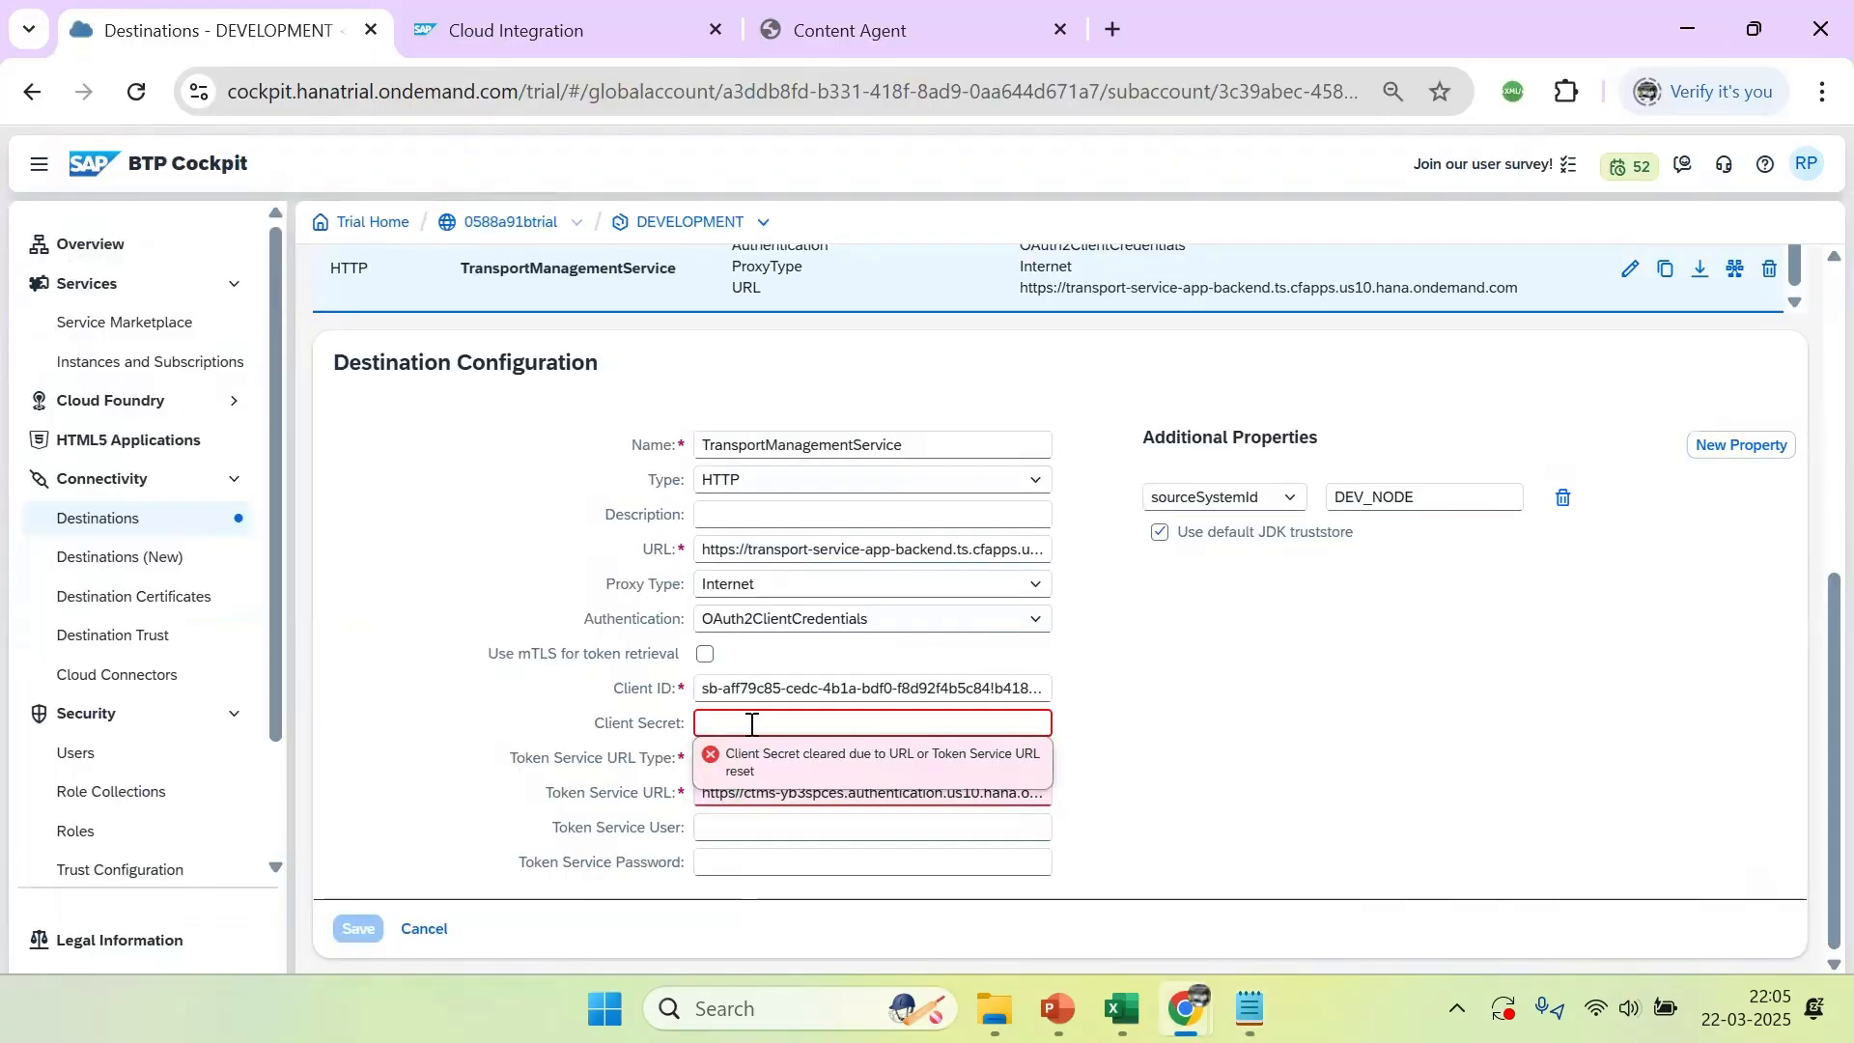
key("ctrl+v")
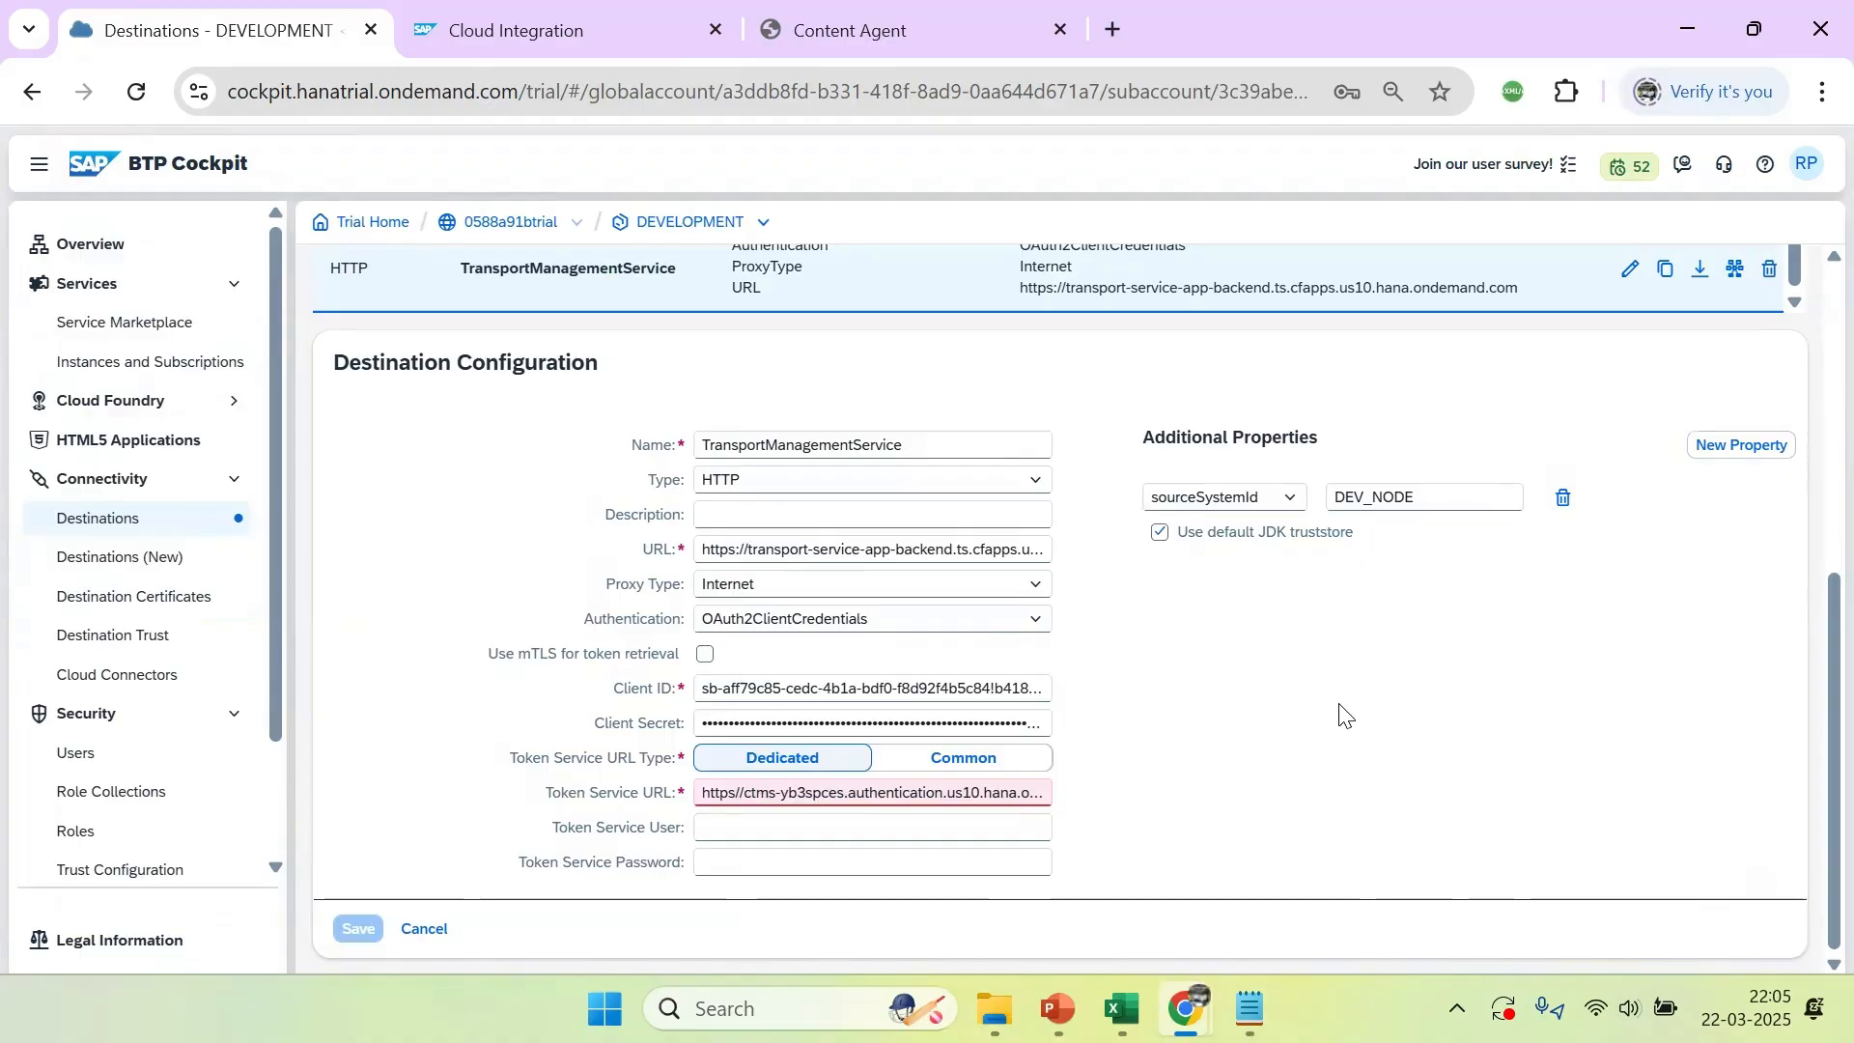
left_click(782, 827)
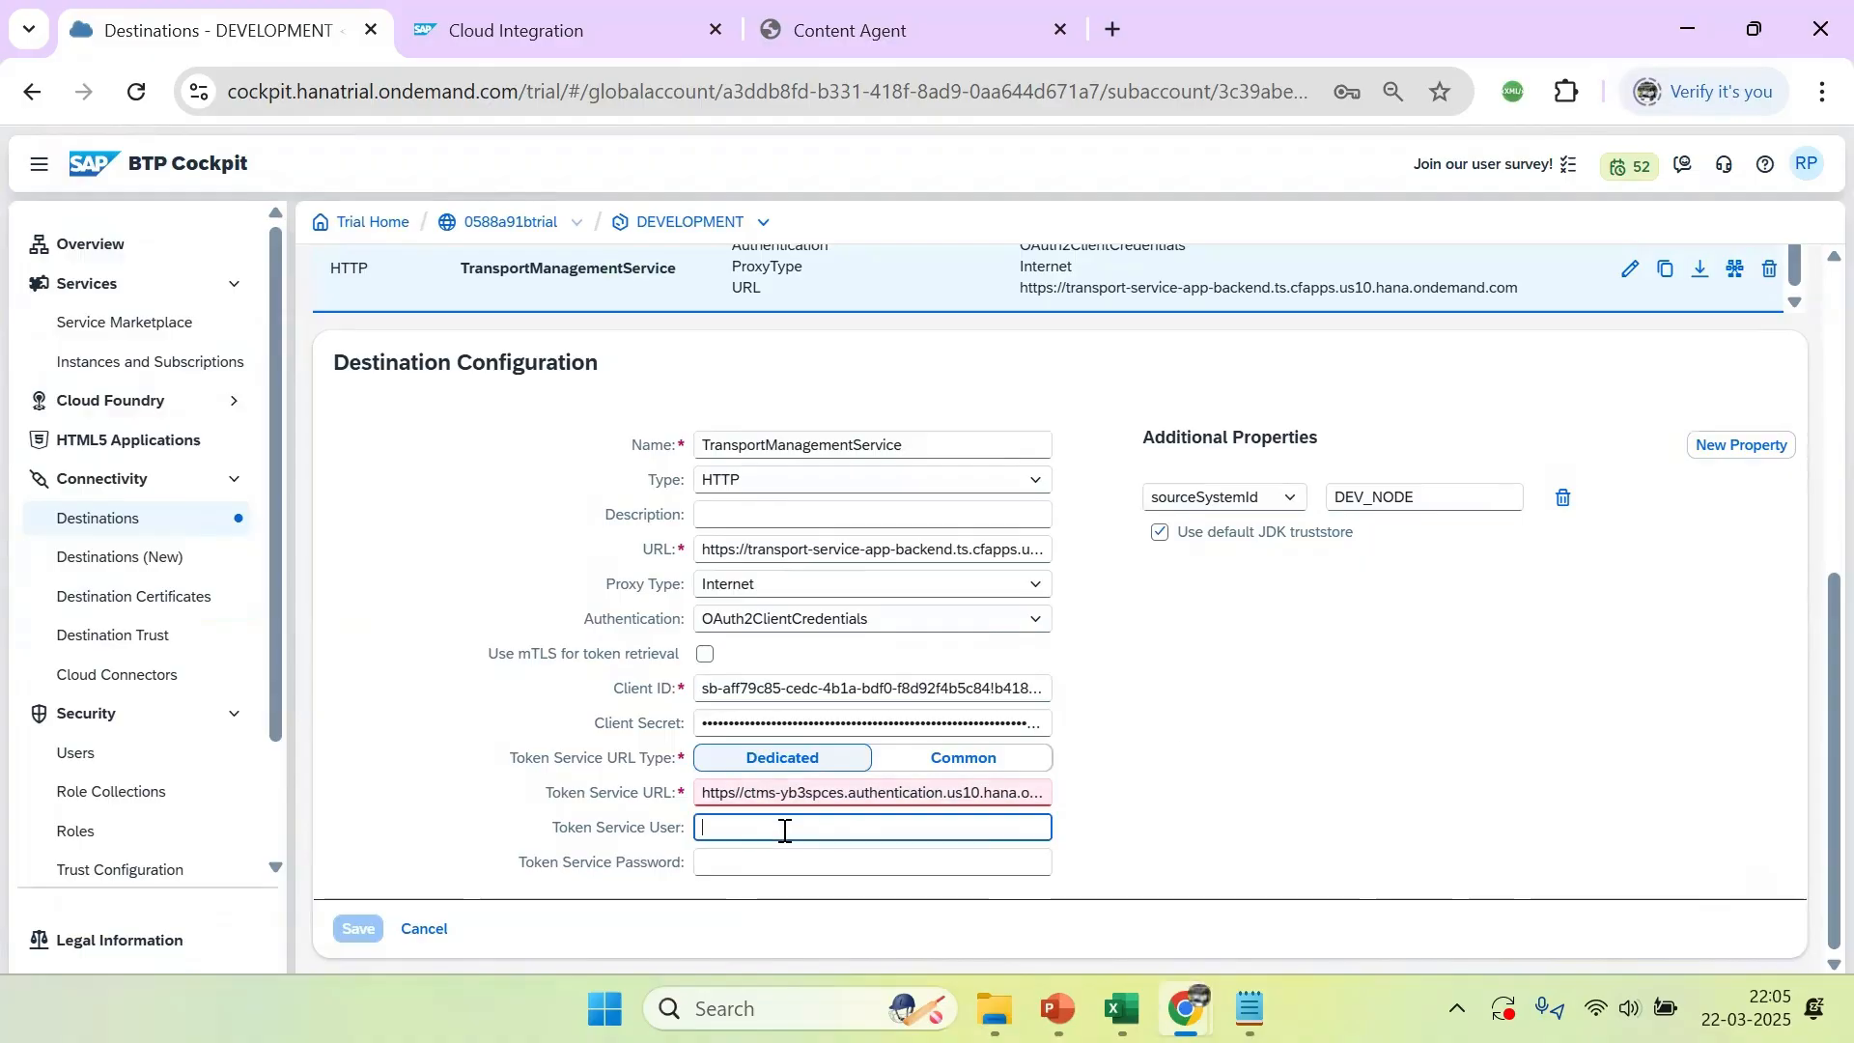
left_click(702, 793)
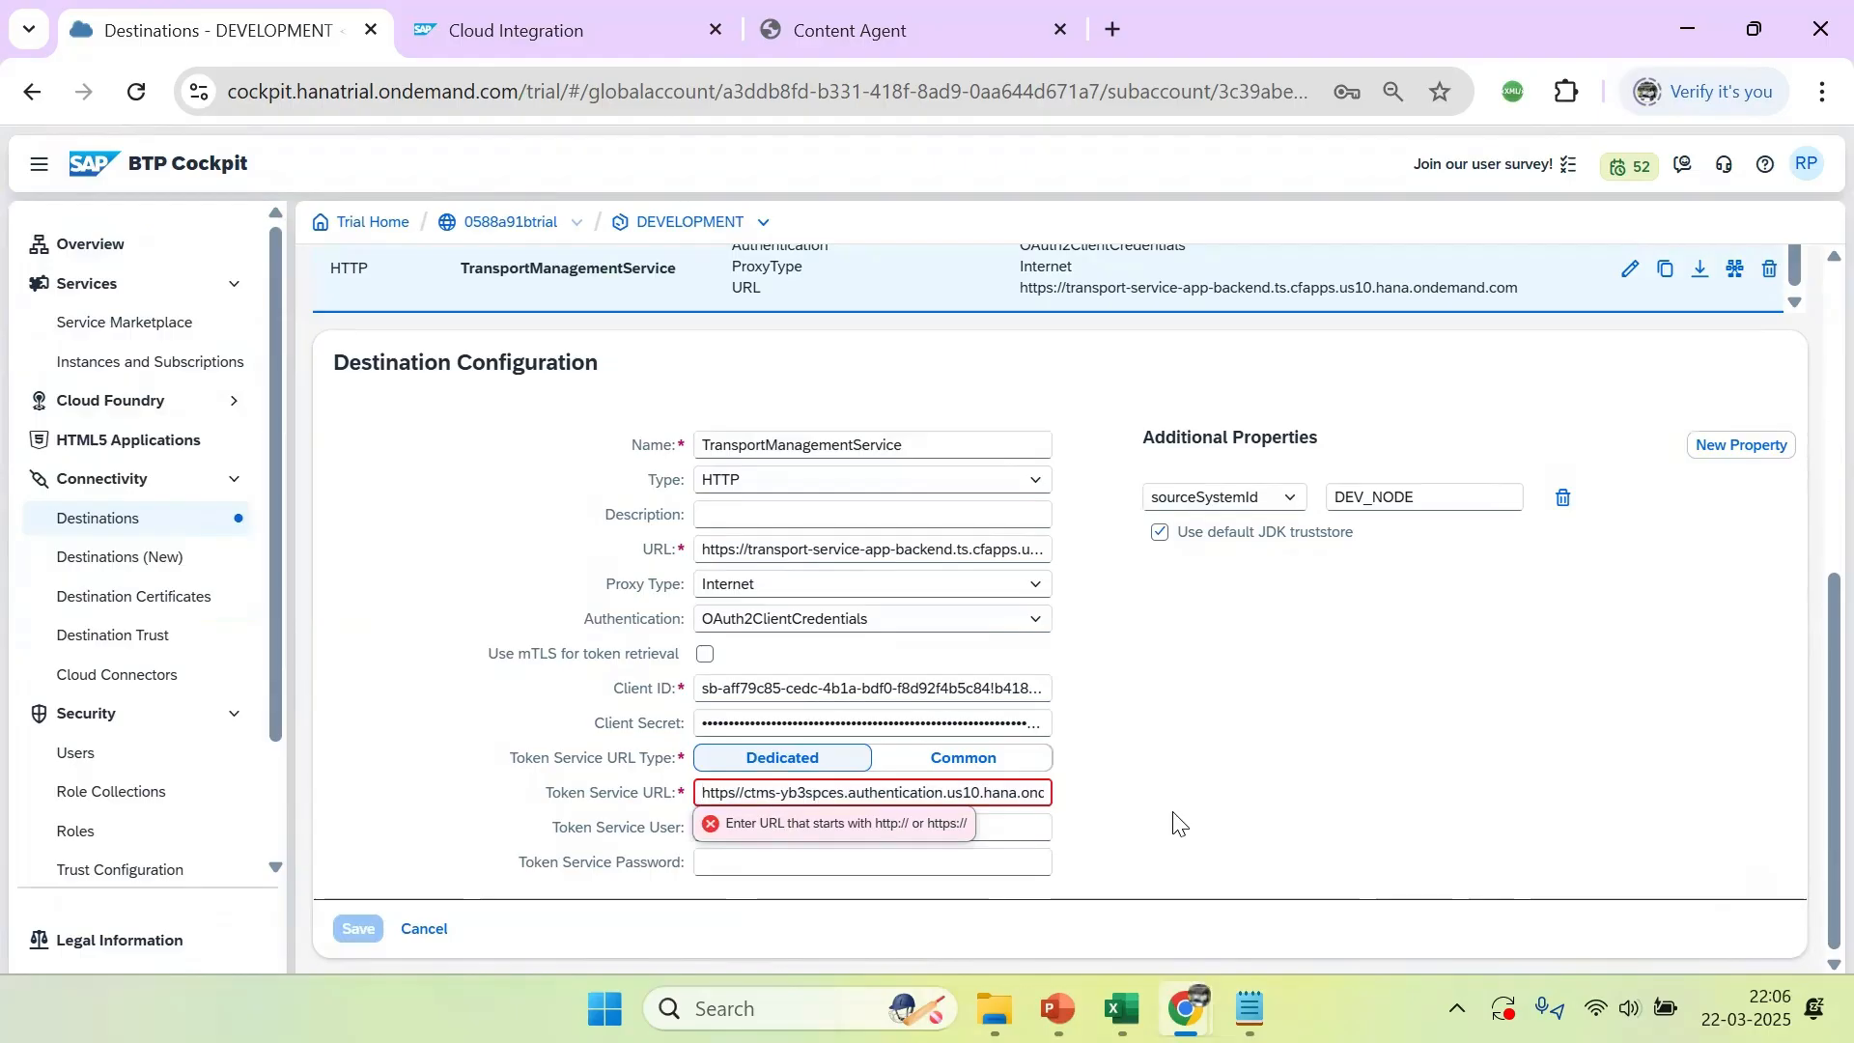
left_click(1261, 819)
key("alt+Tab")
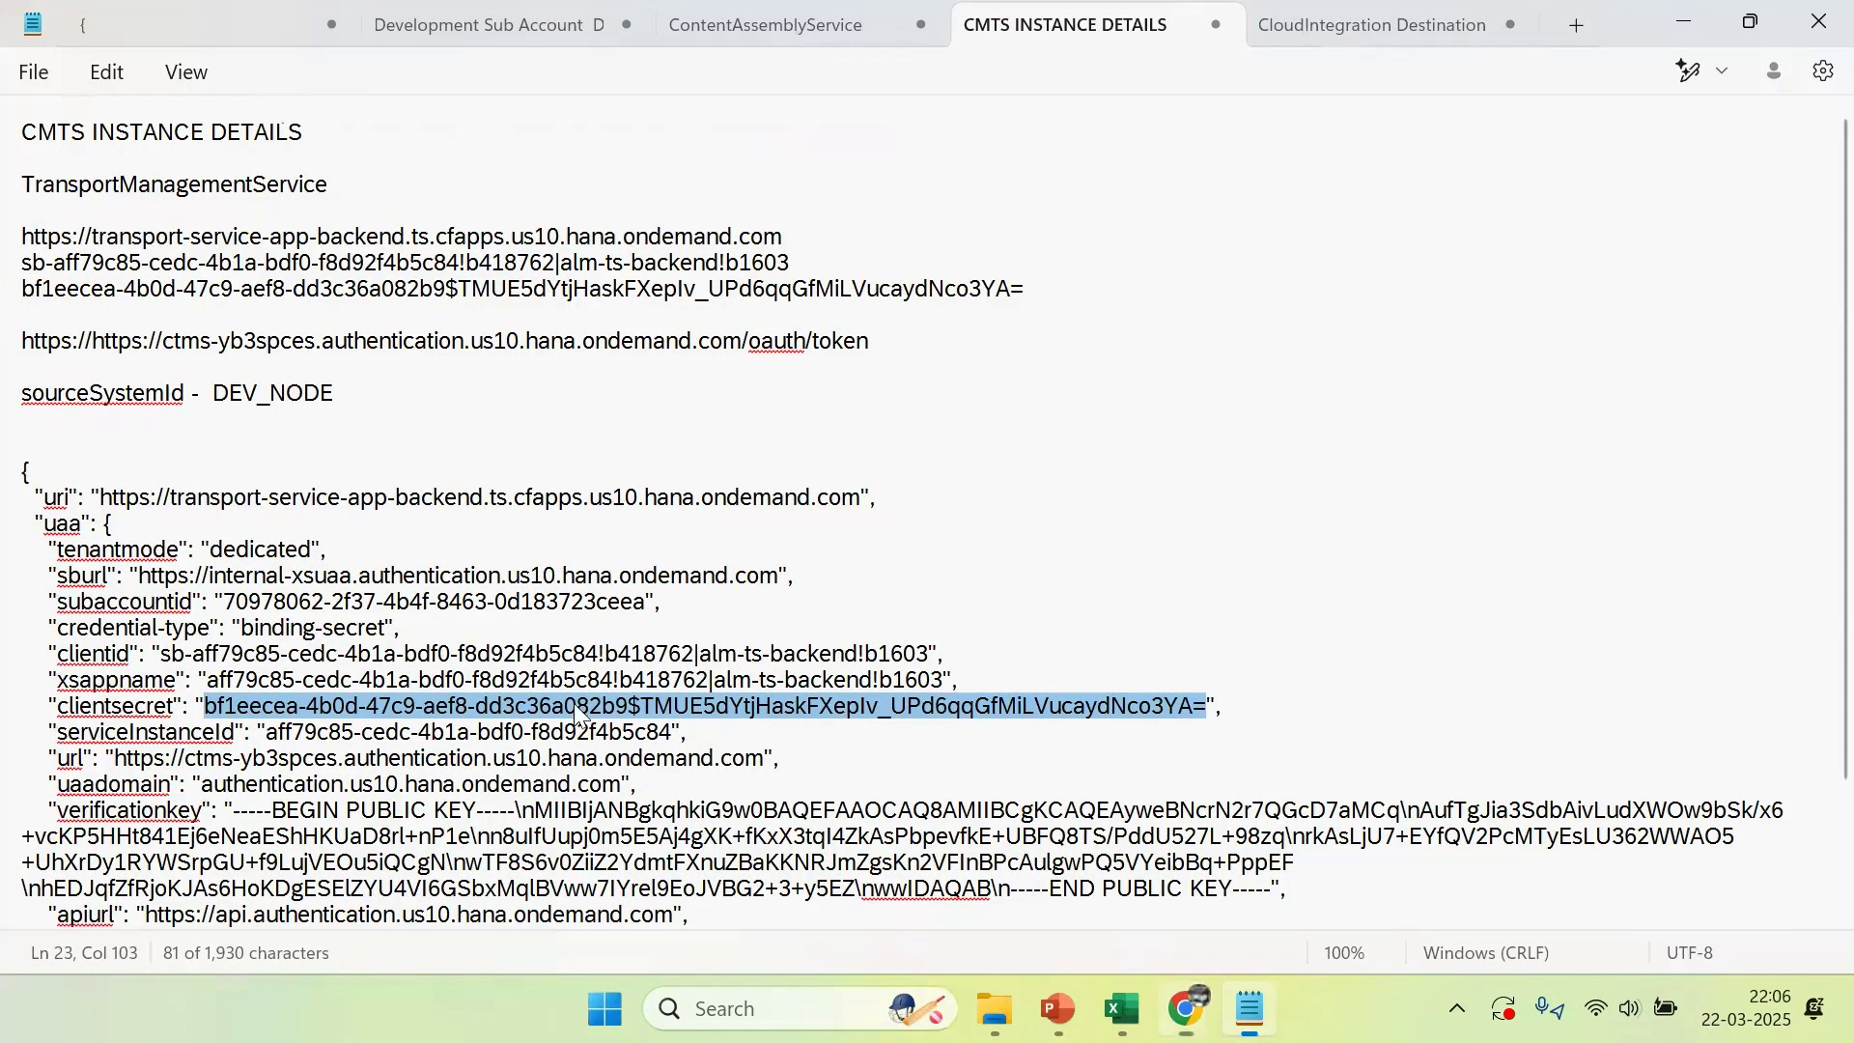
left_click(155, 343)
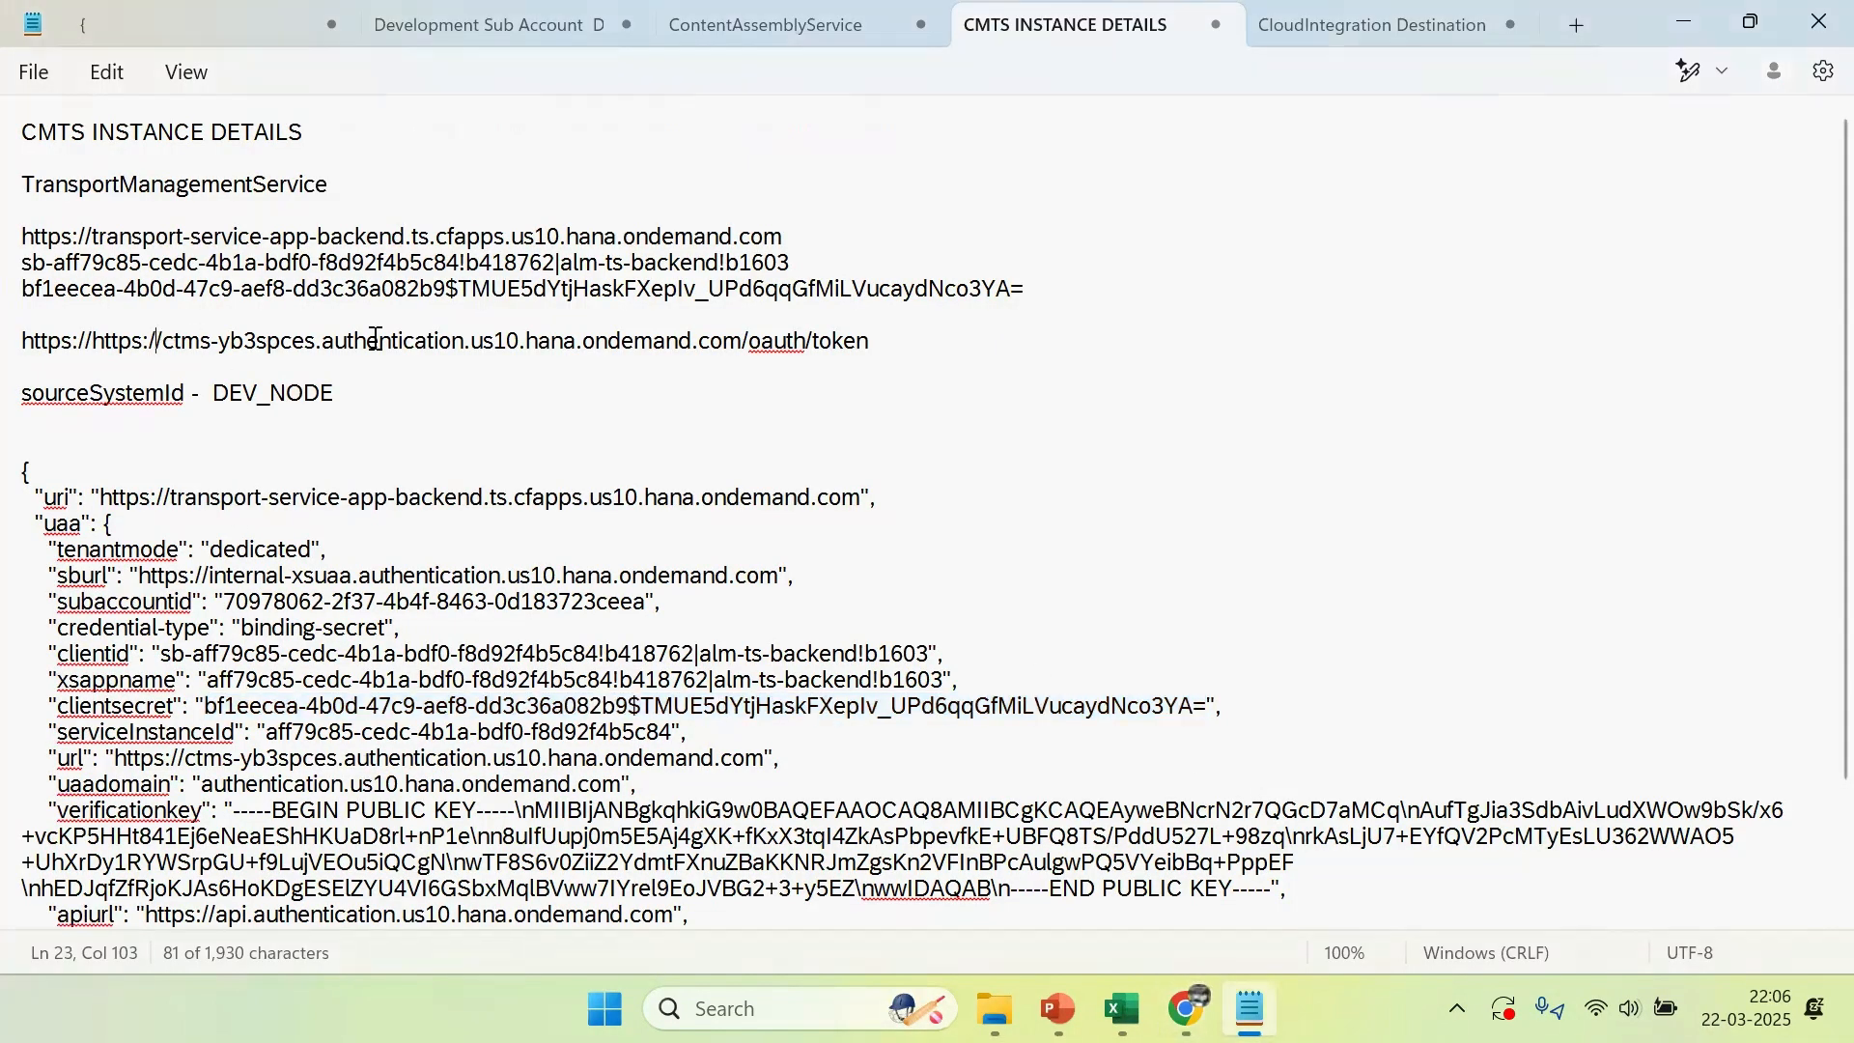
left_click_drag(872, 340, 16, 355)
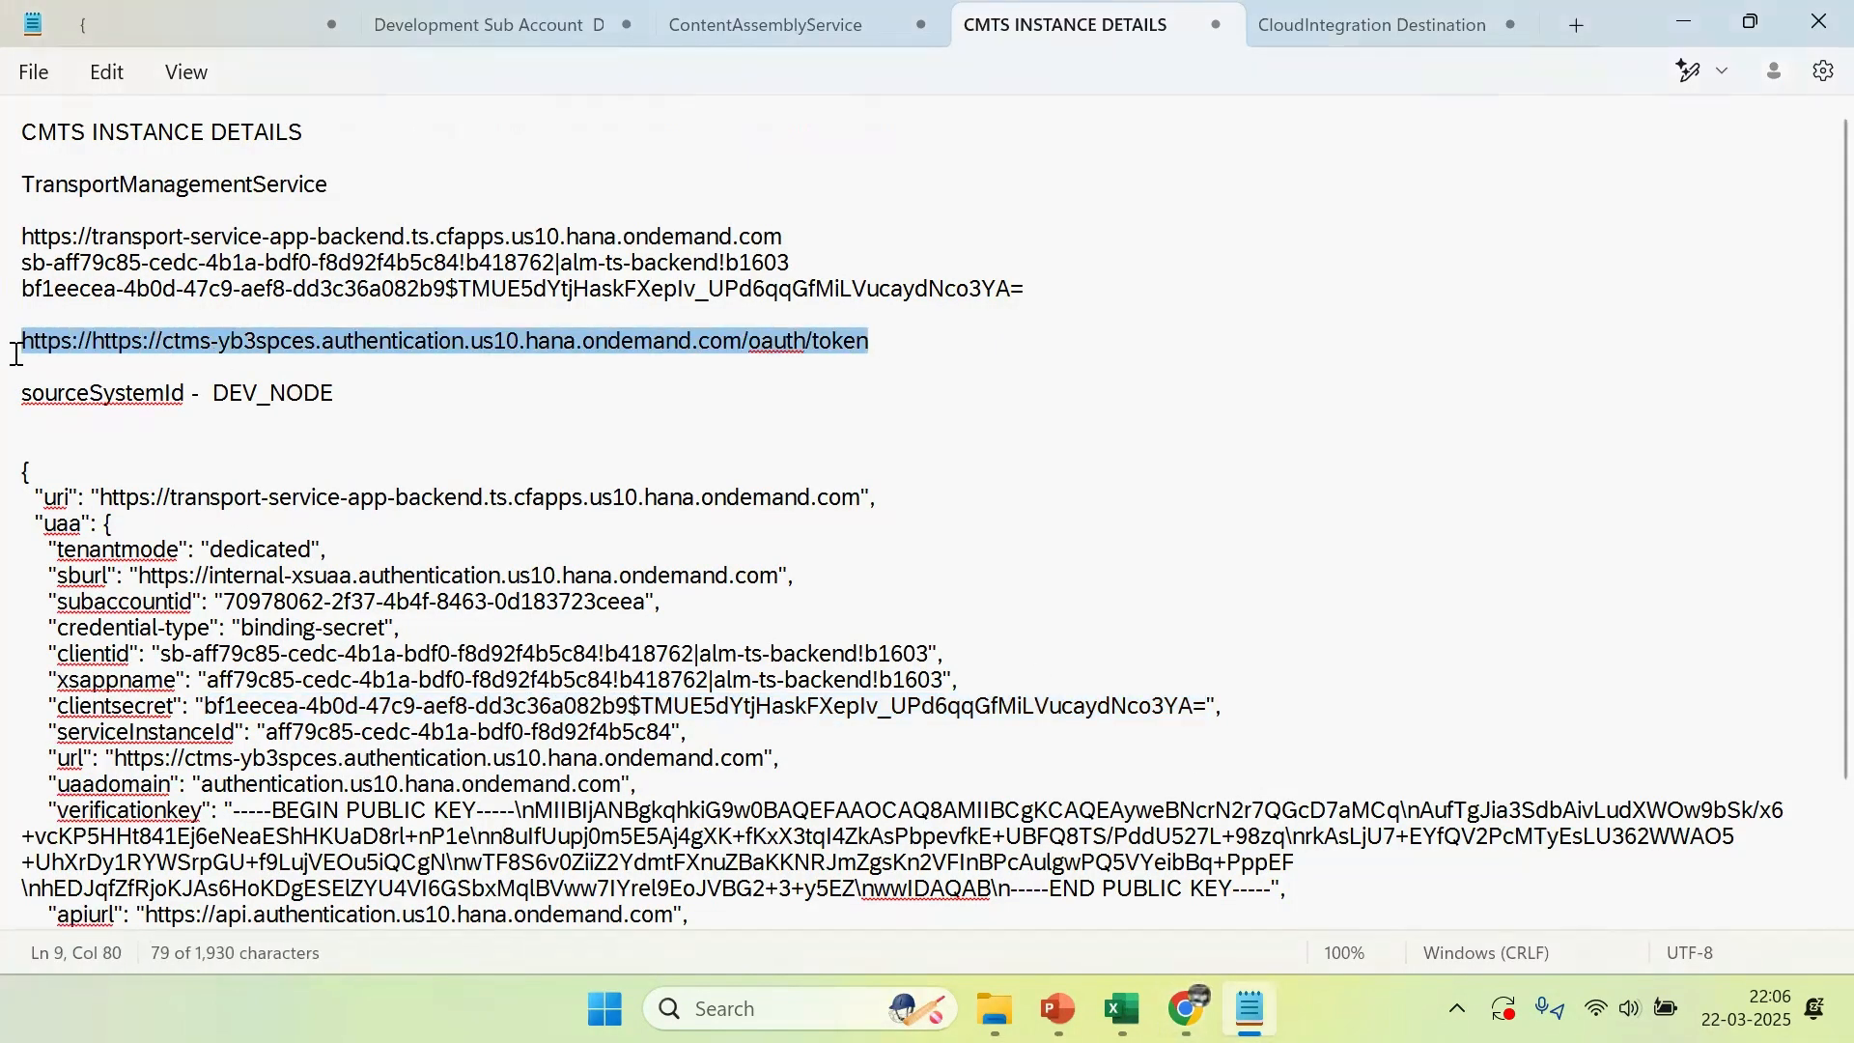
left_click(98, 354)
key("shift+End")
key("shift+Left")
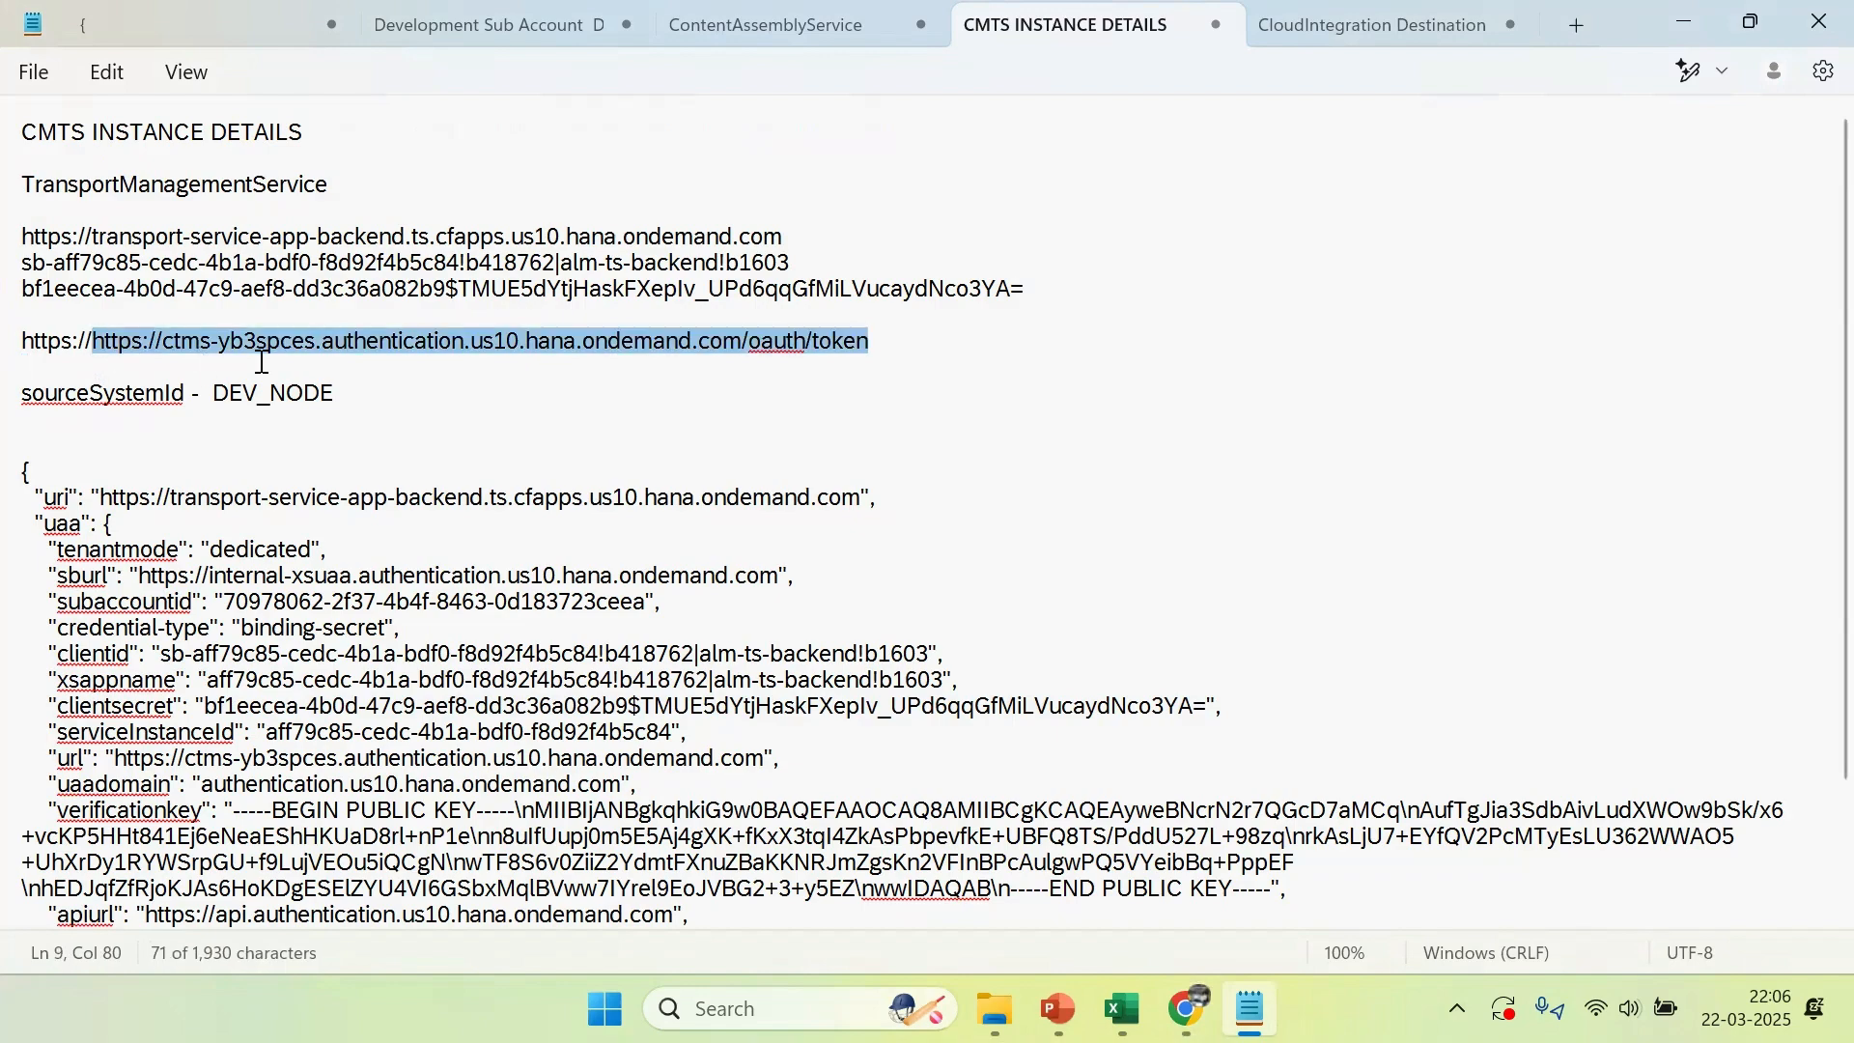
key("alt+Tab")
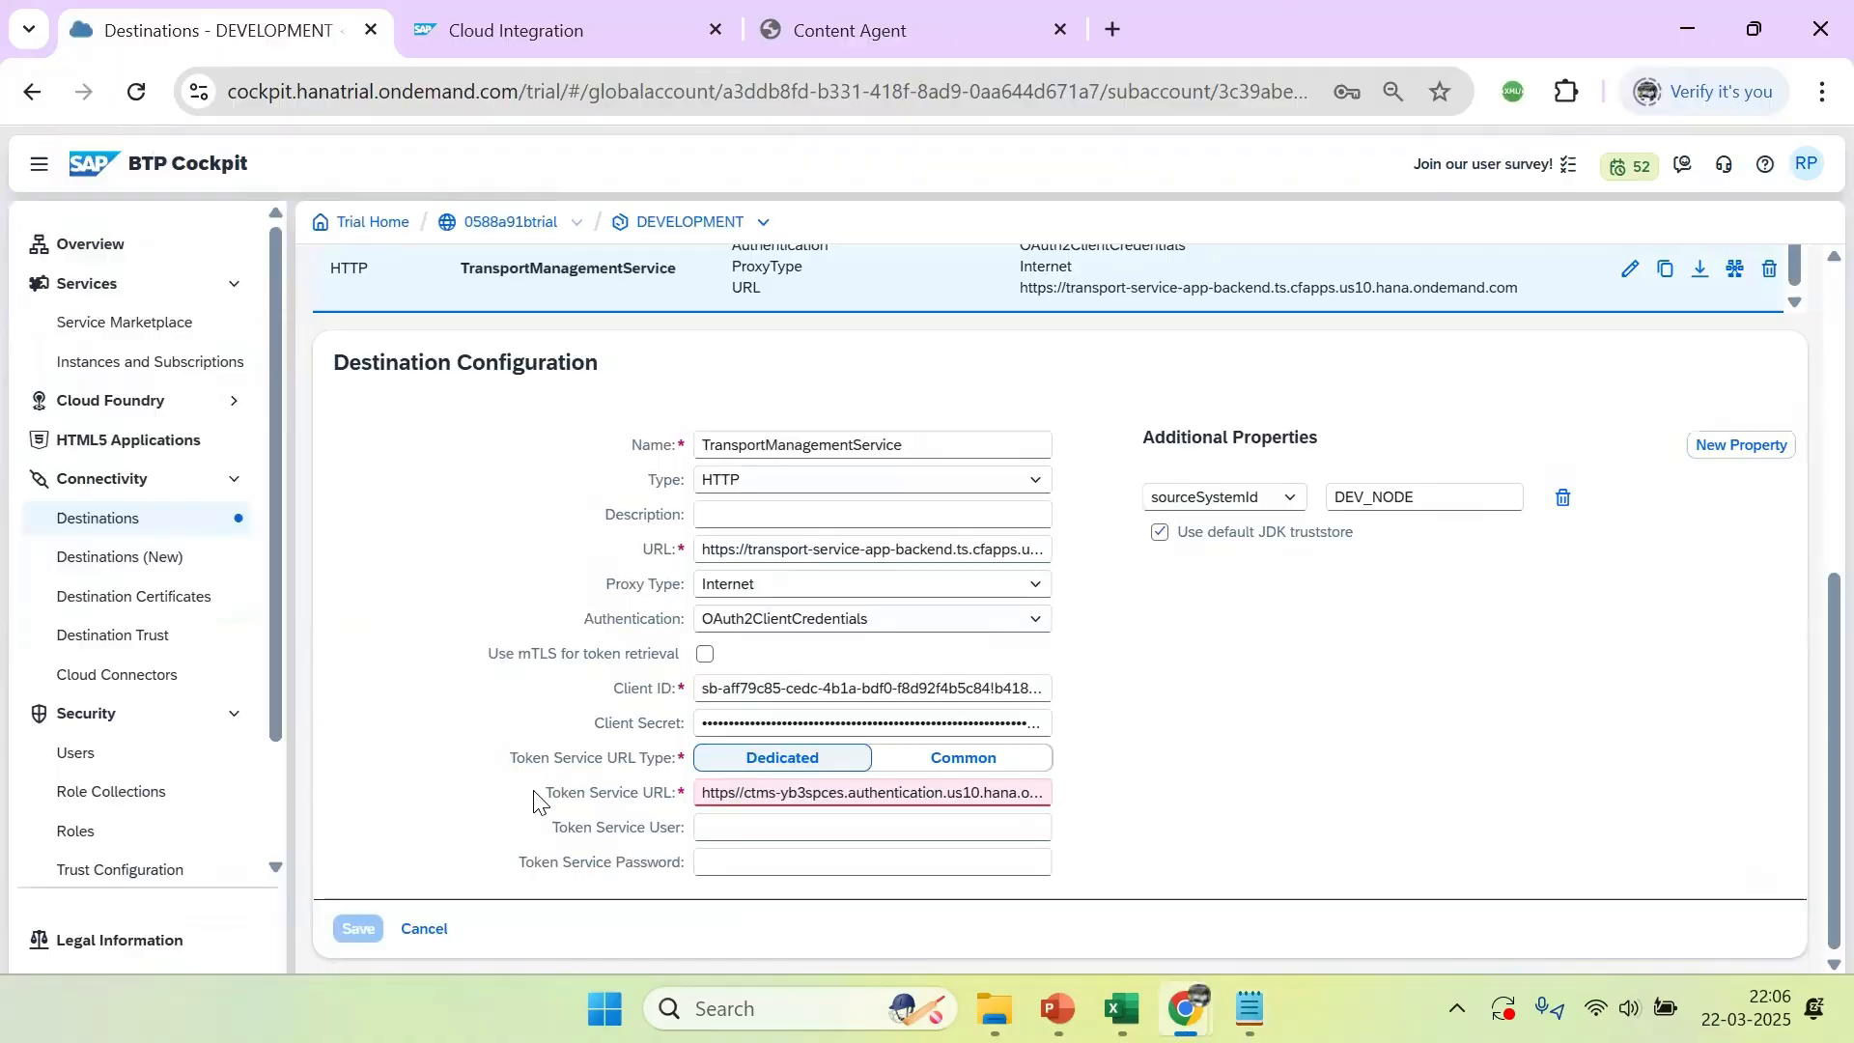
left_click(742, 795)
key("ctrl+a")
key("BackSpace")
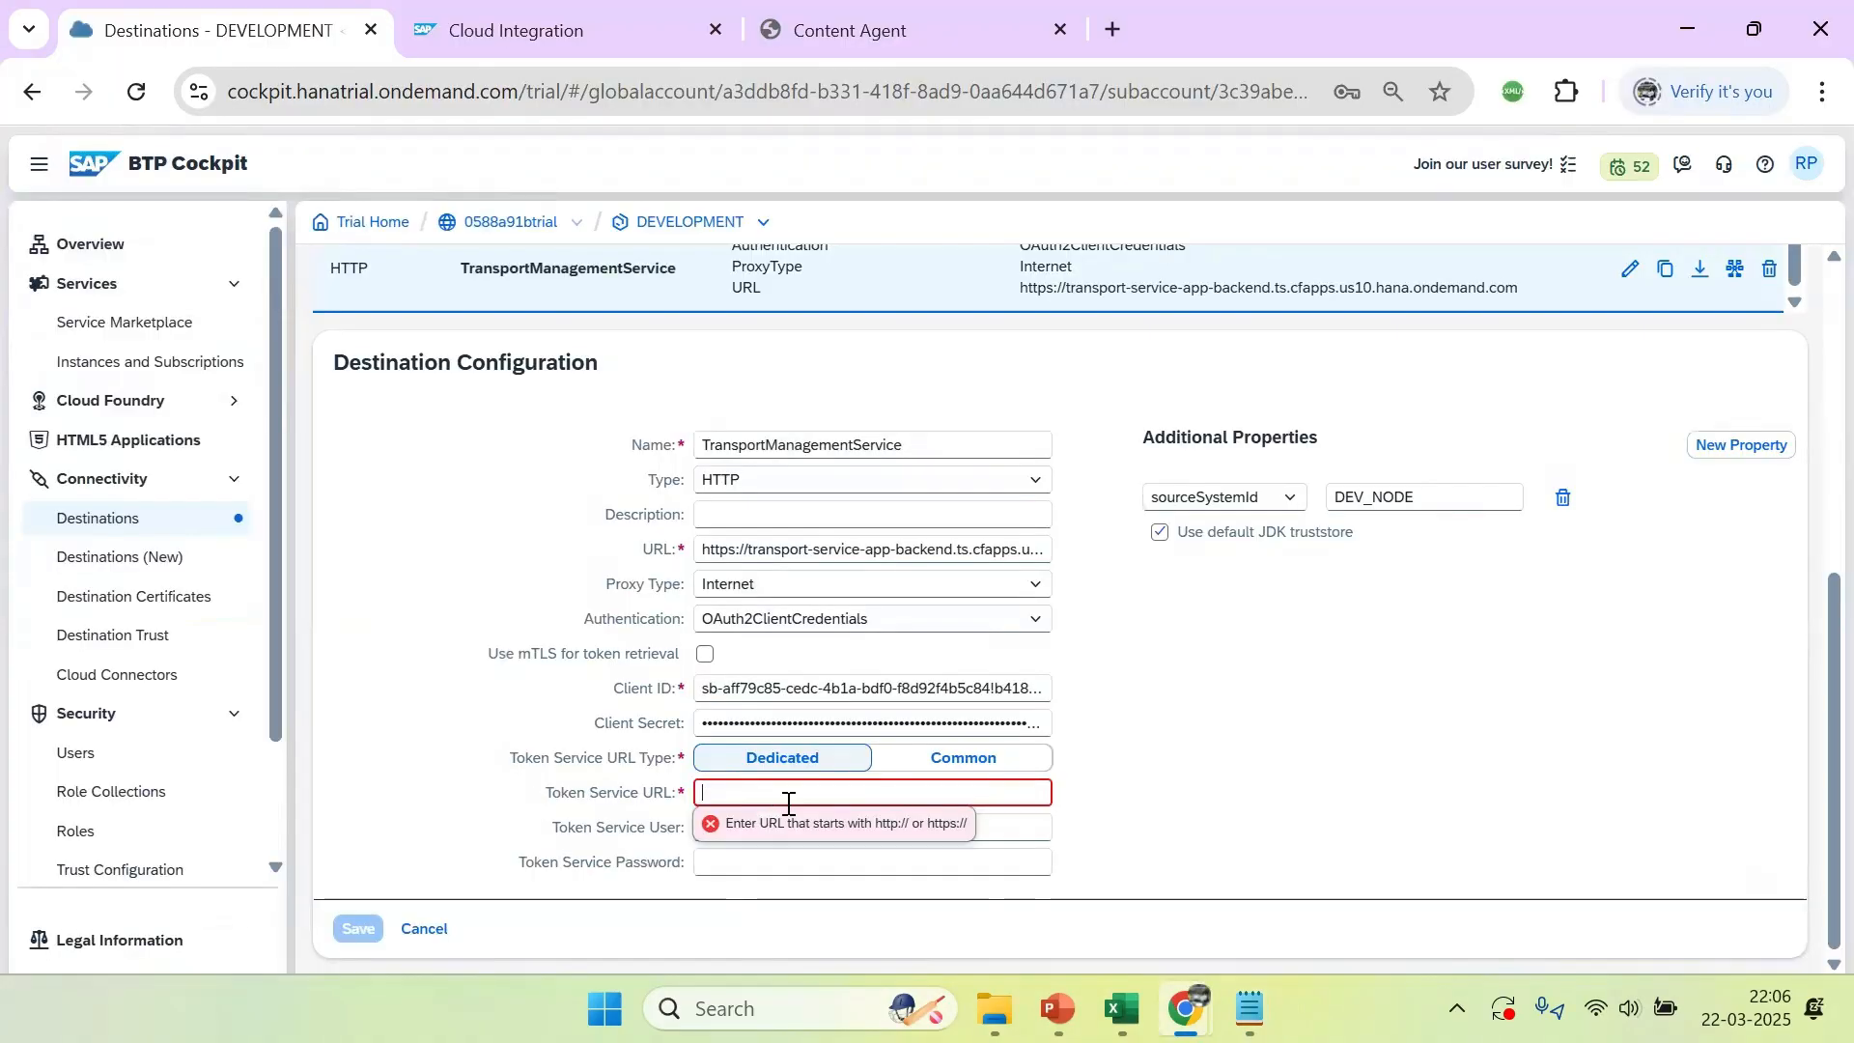
key("ctrl+v")
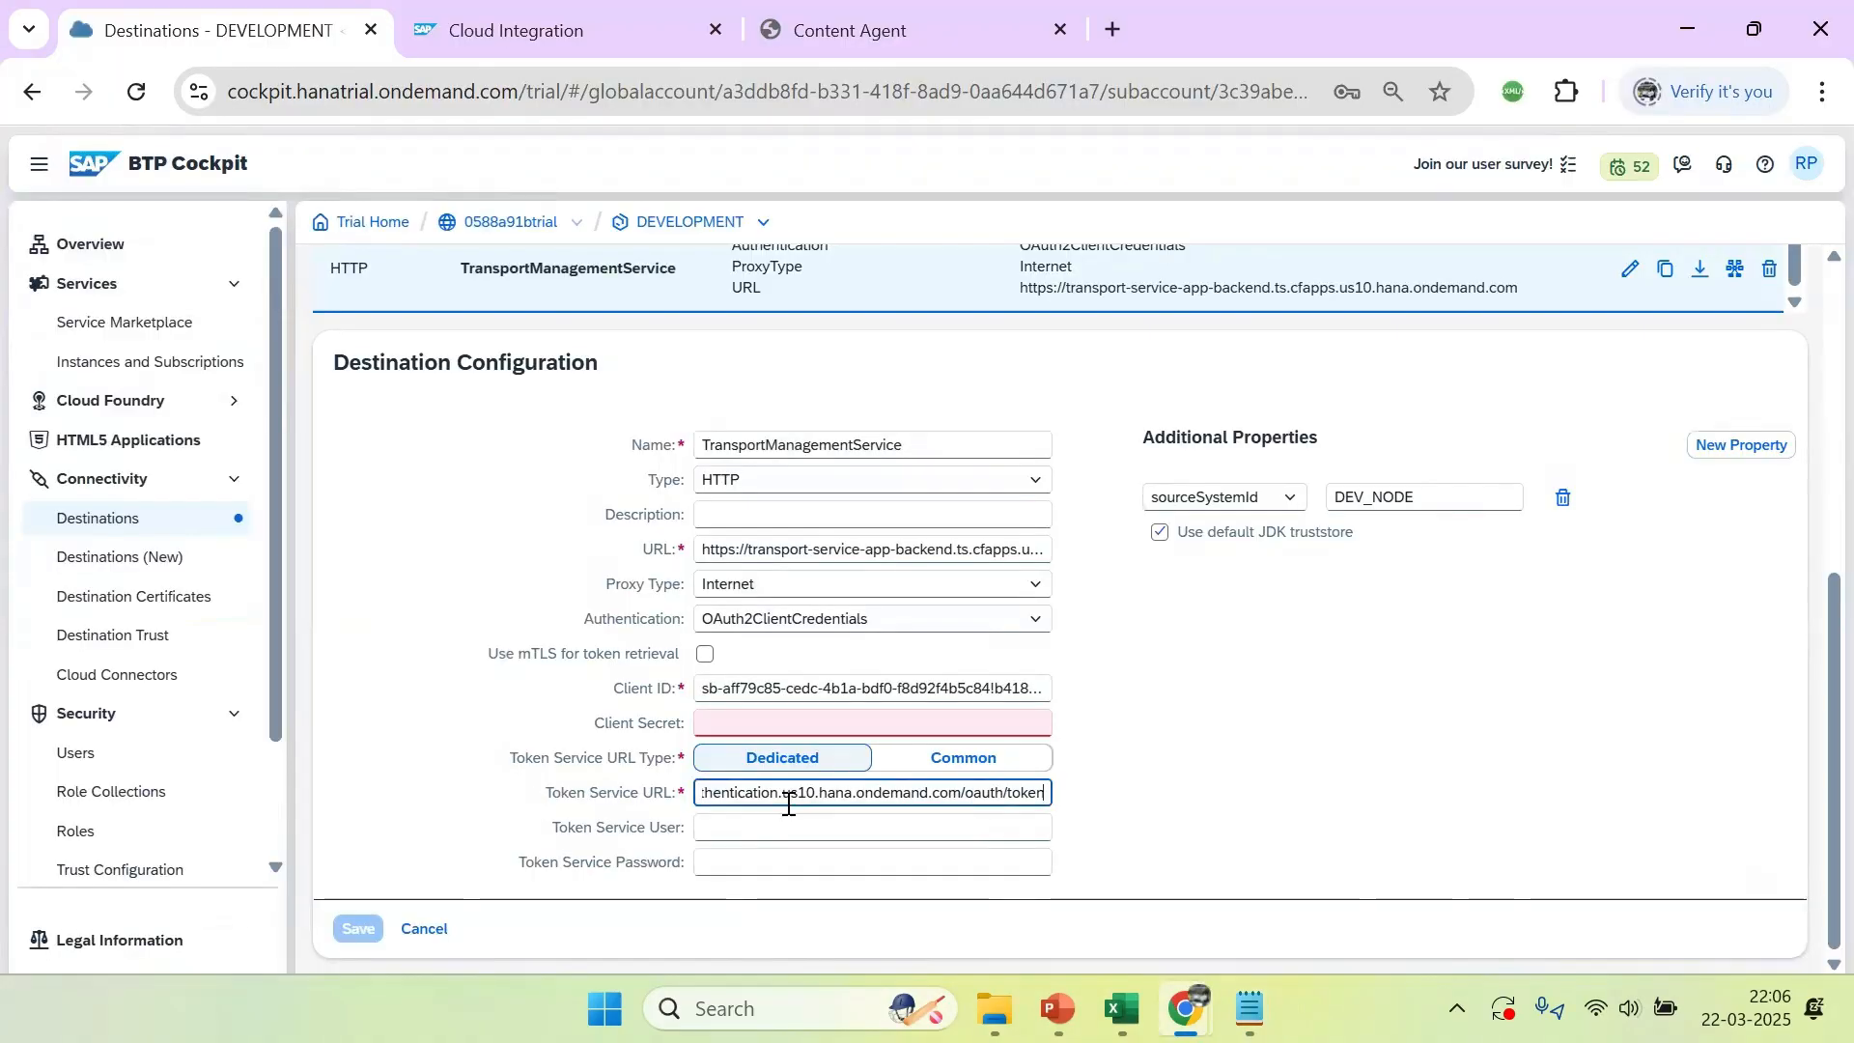
Copy the client secret from the notes again and paste it into the emptied Client Secret of TransportManagementService
left_click(737, 722)
key("alt+Tab")
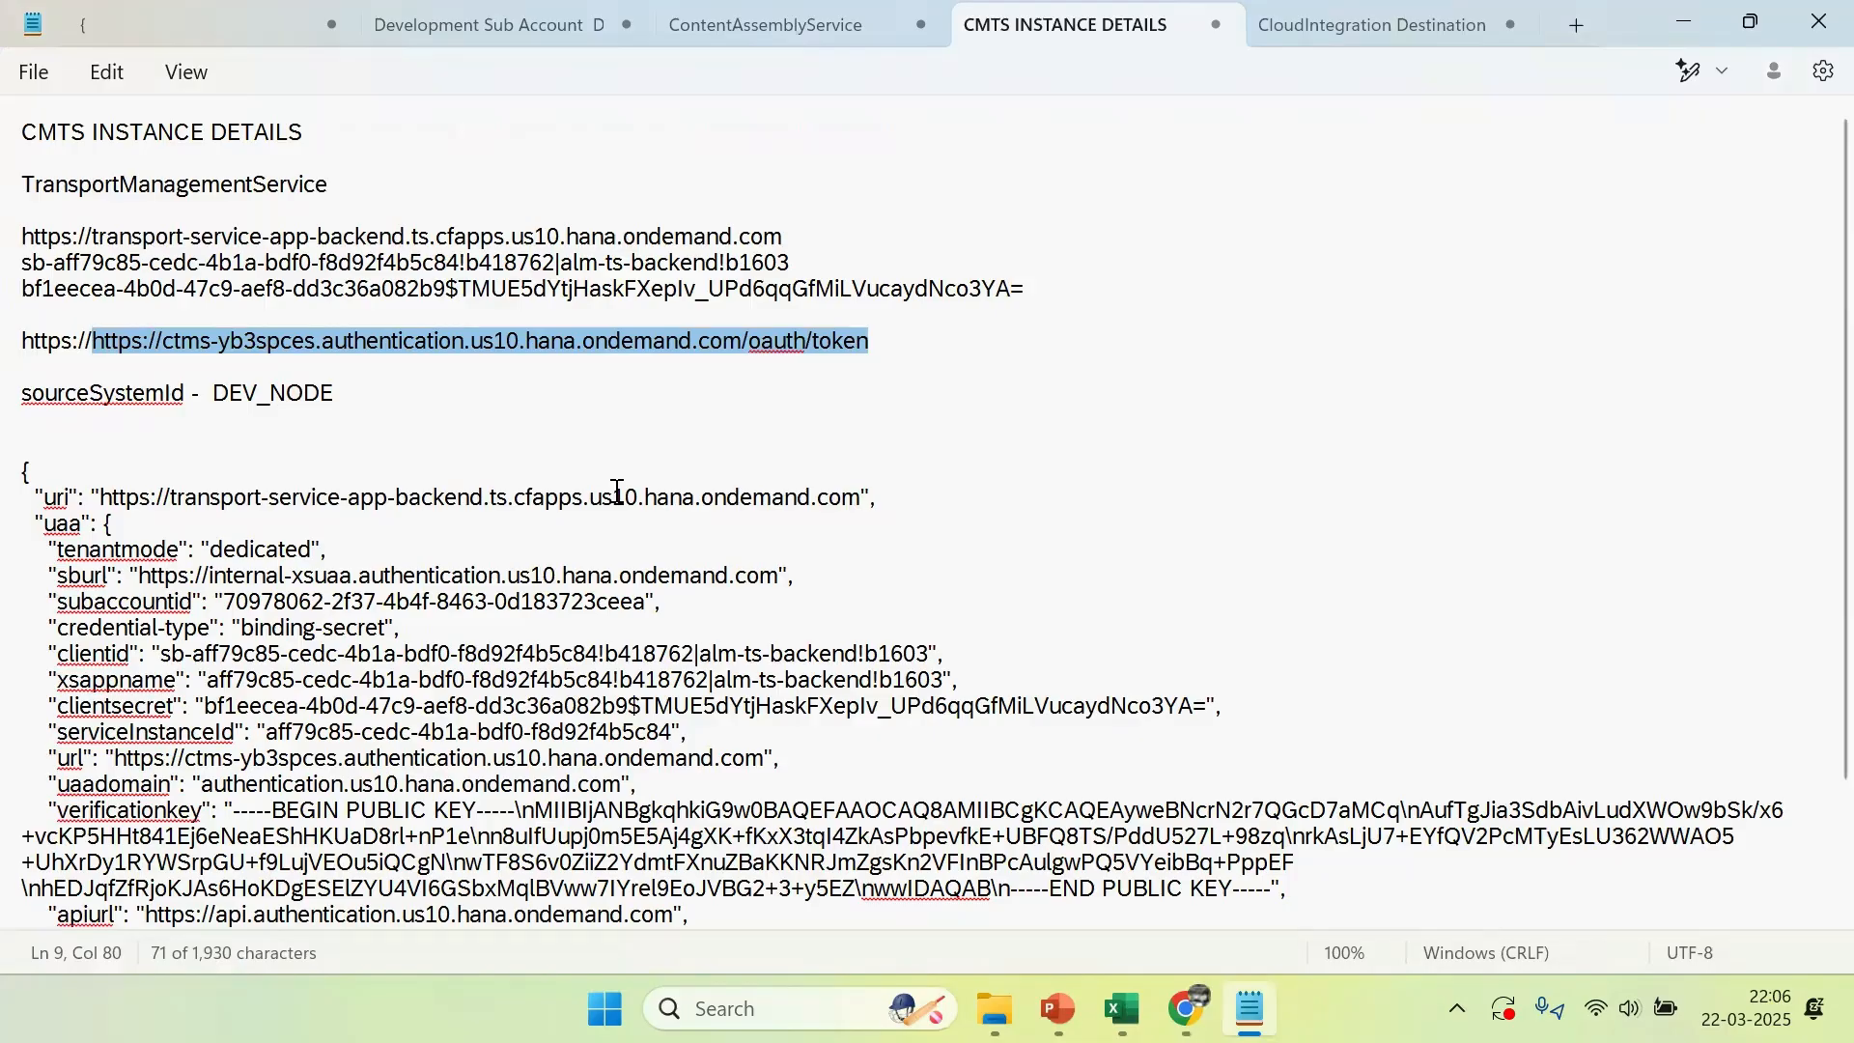
left_click(243, 393)
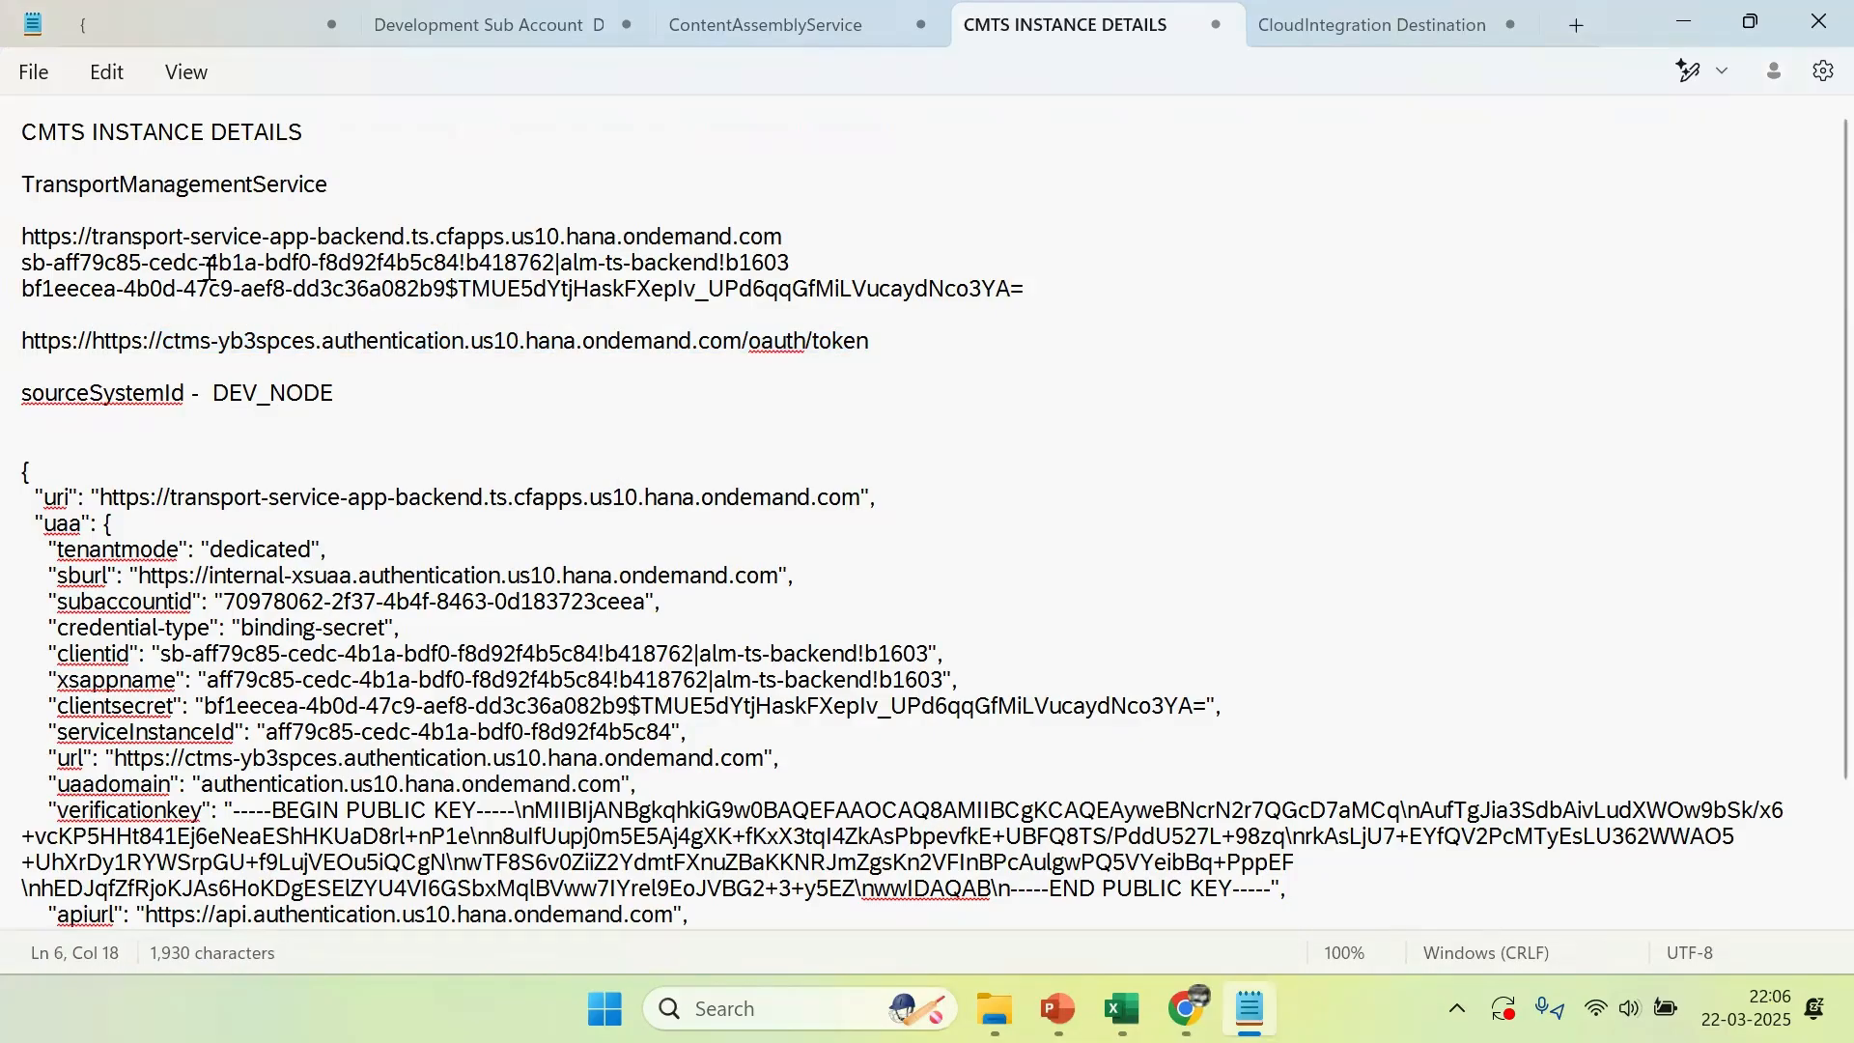
left_click_drag(1016, 289, 15, 277)
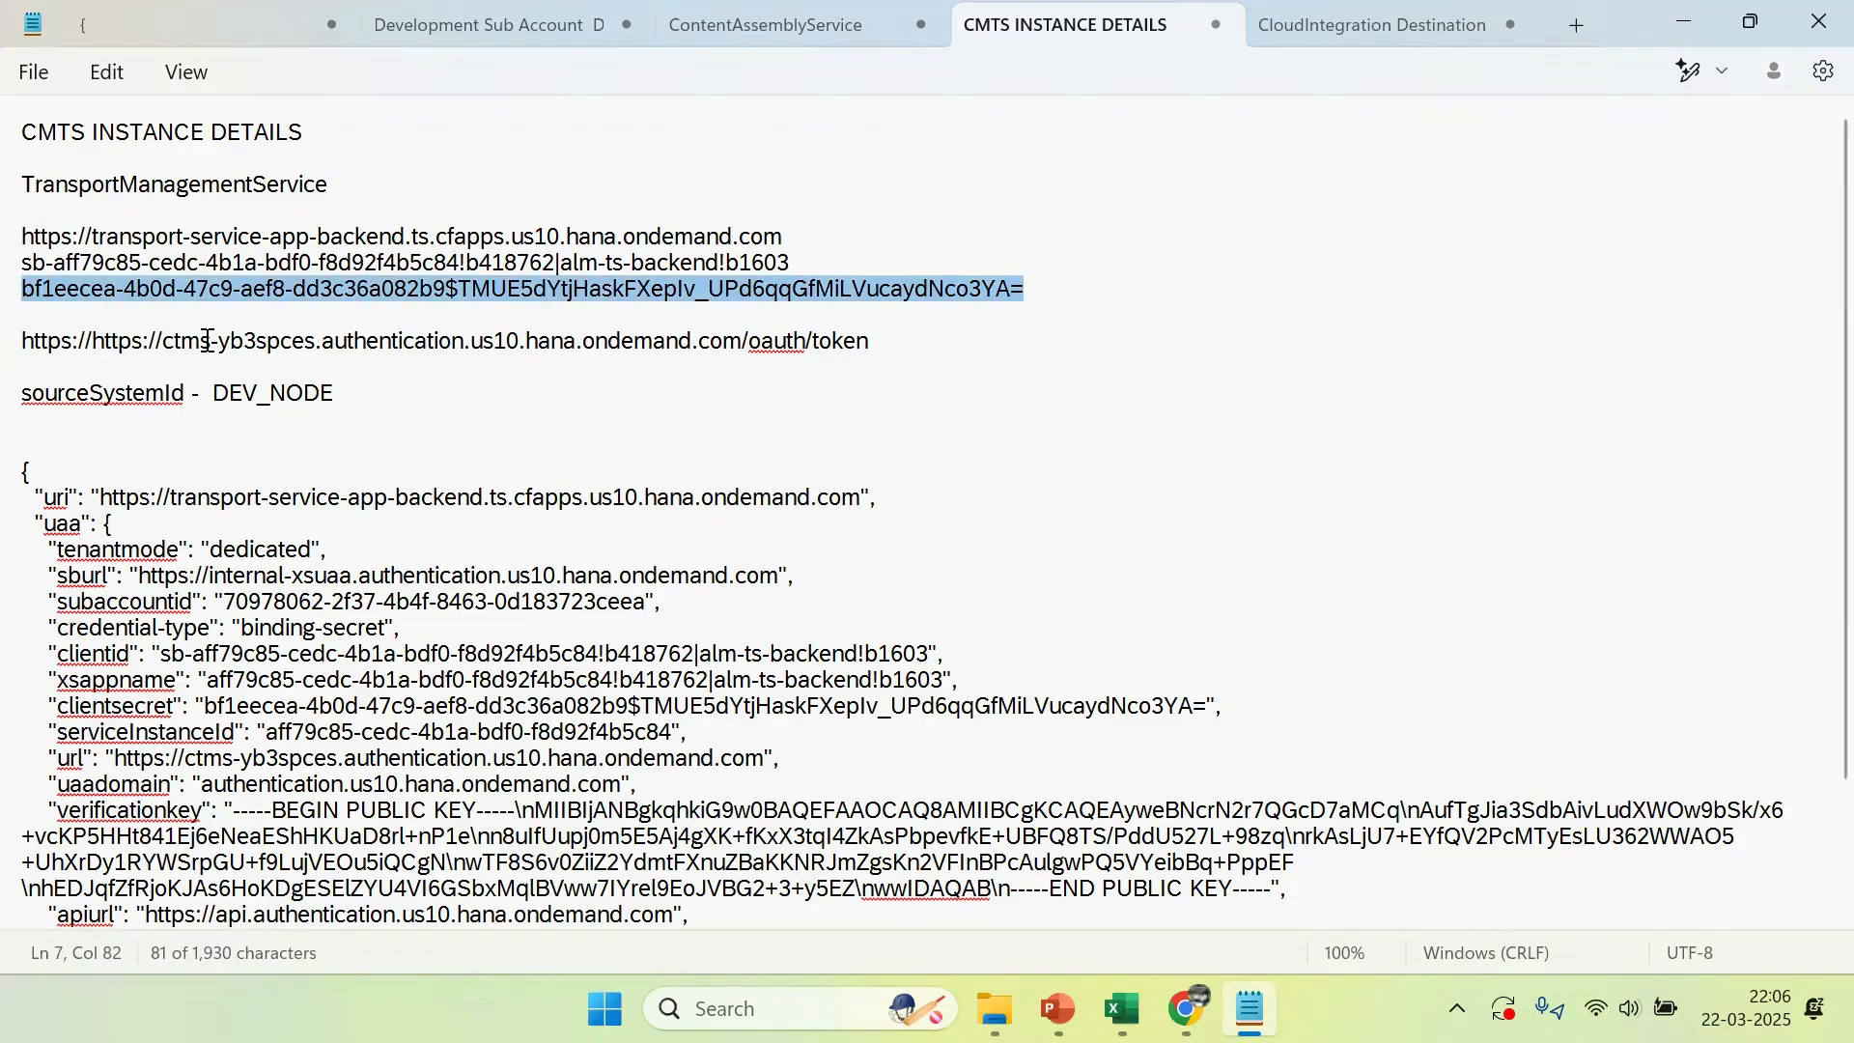
key("alt+Tab")
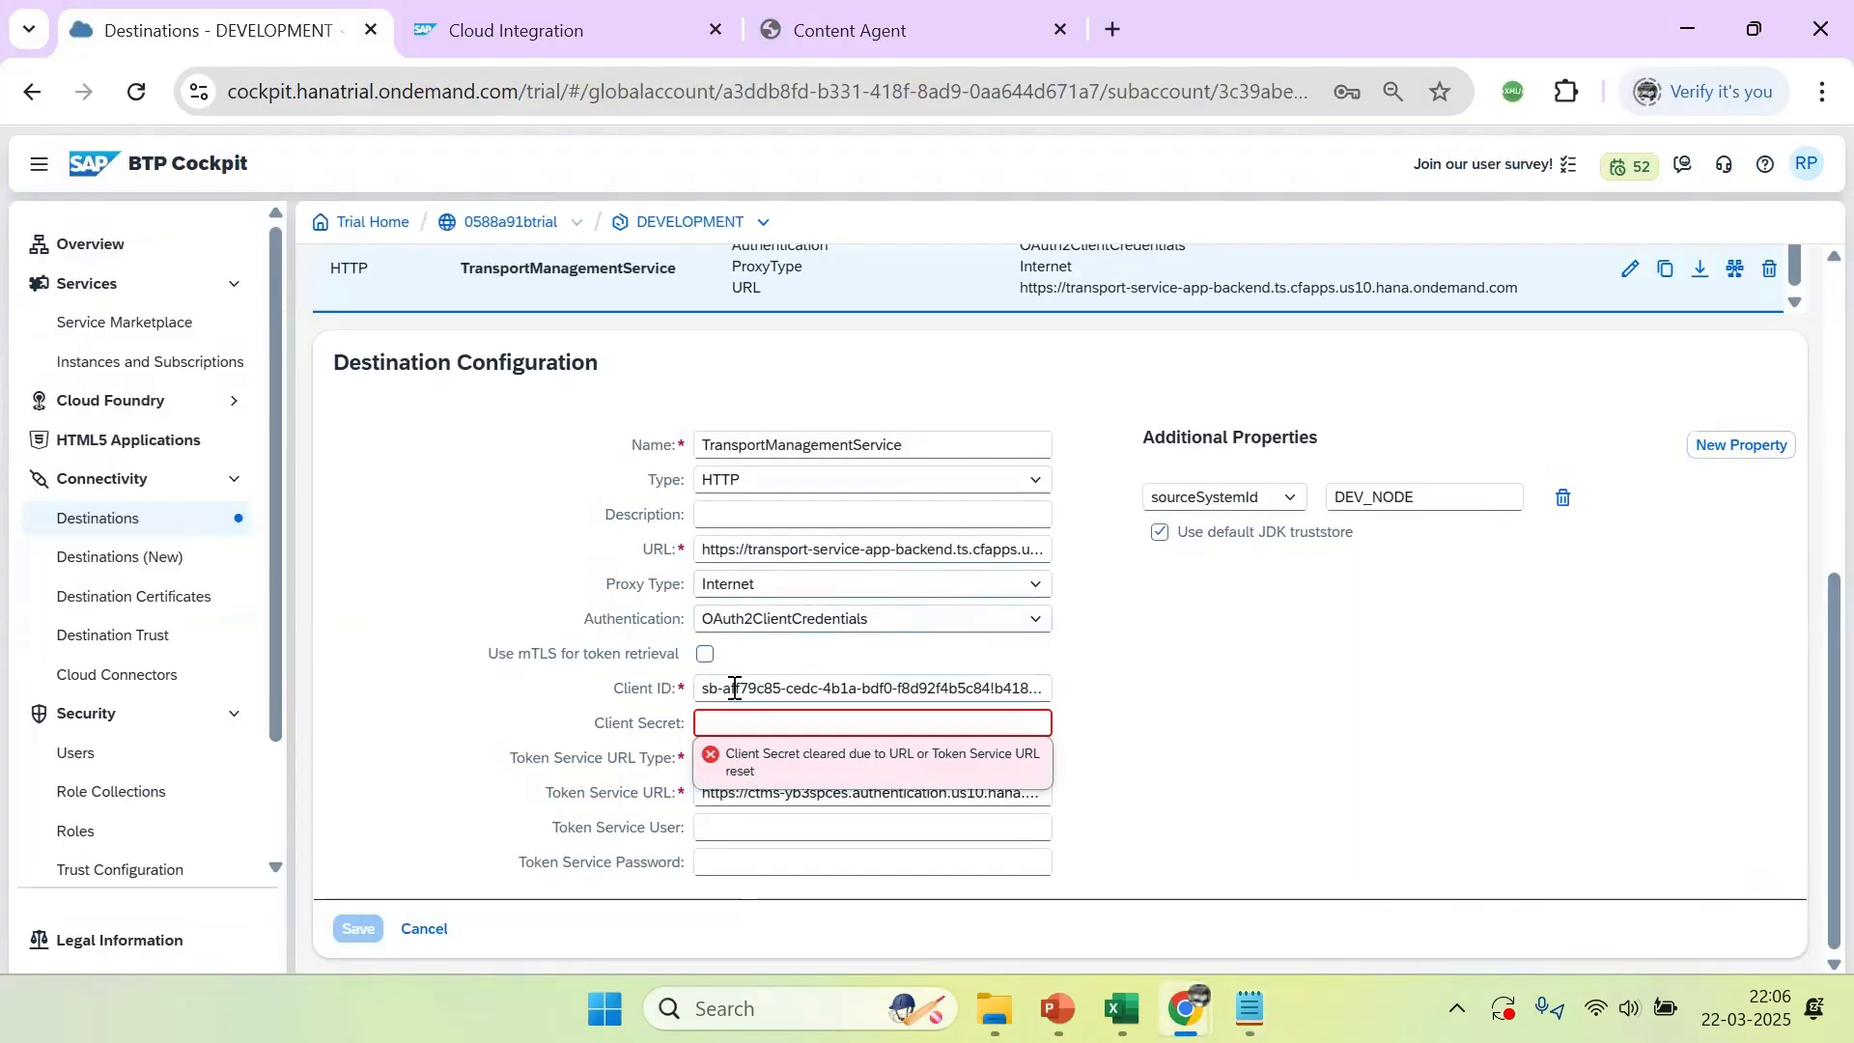
key("ctrl+v")
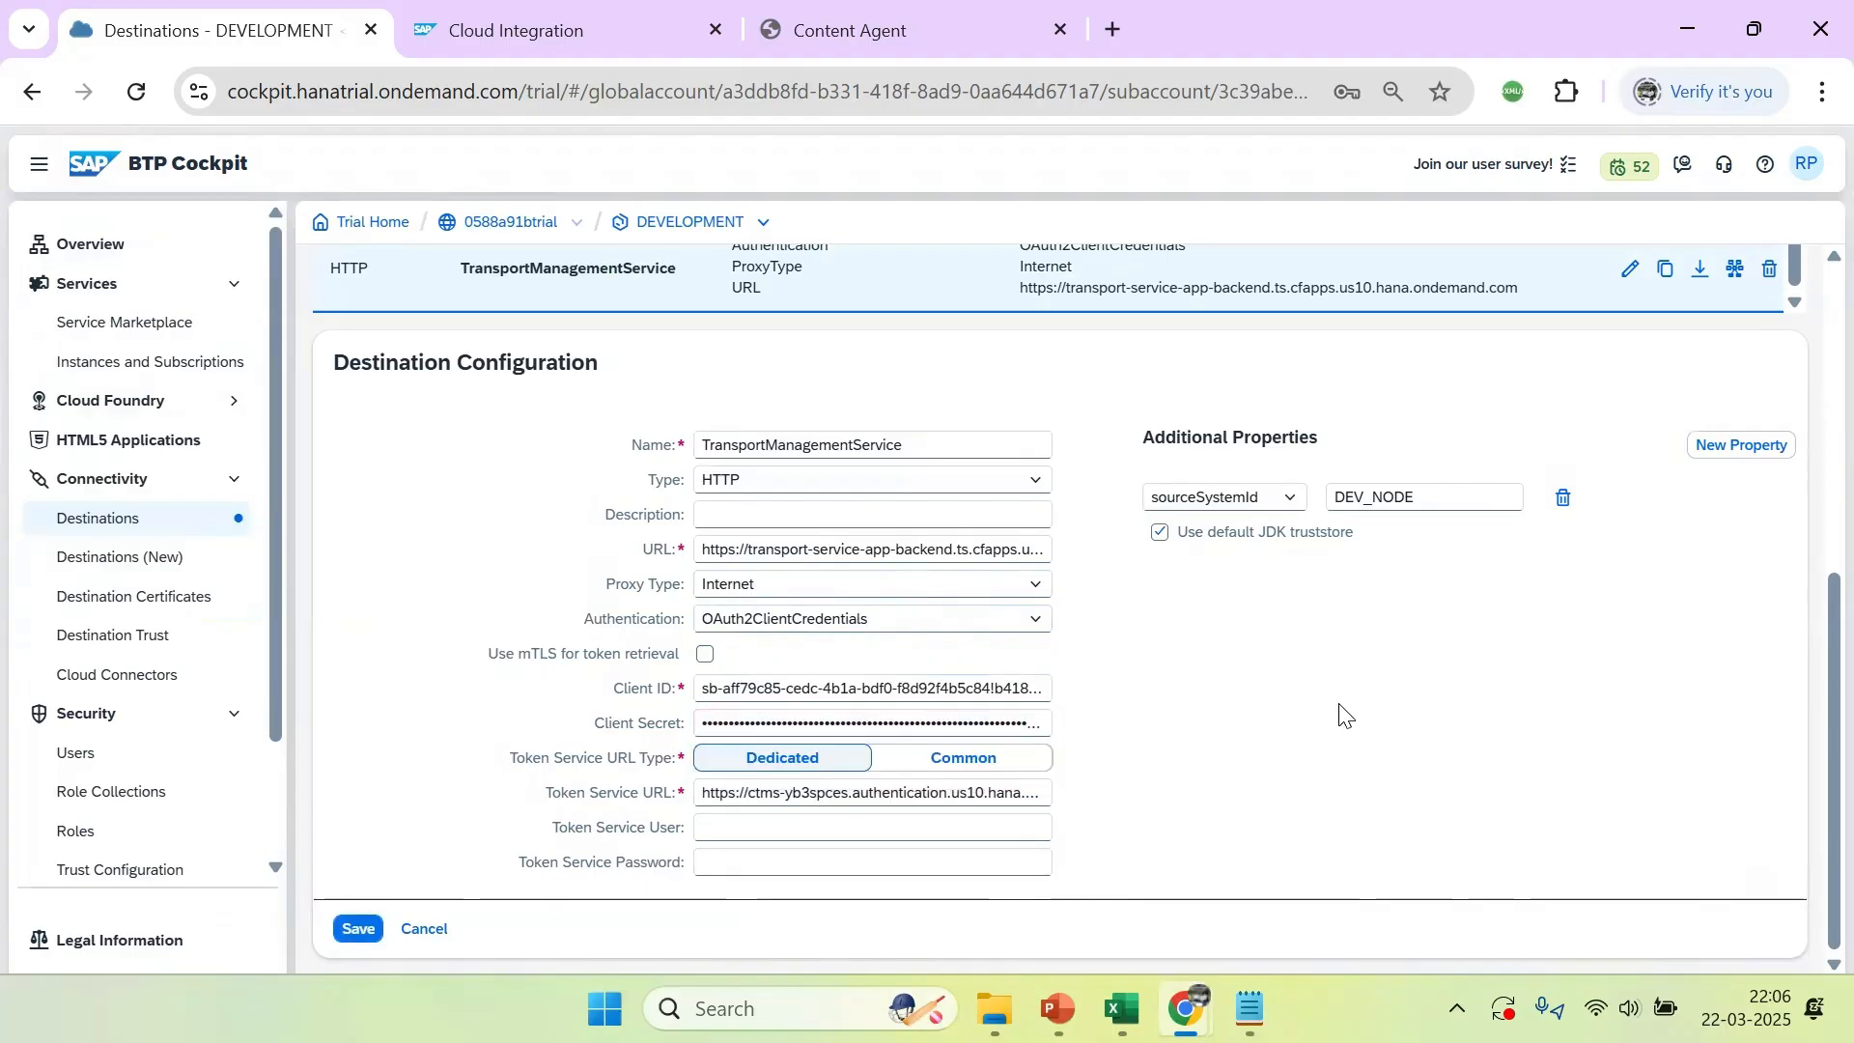
Save the TransportManagementService destination and check its connection
left_click(362, 932)
left_click(633, 932)
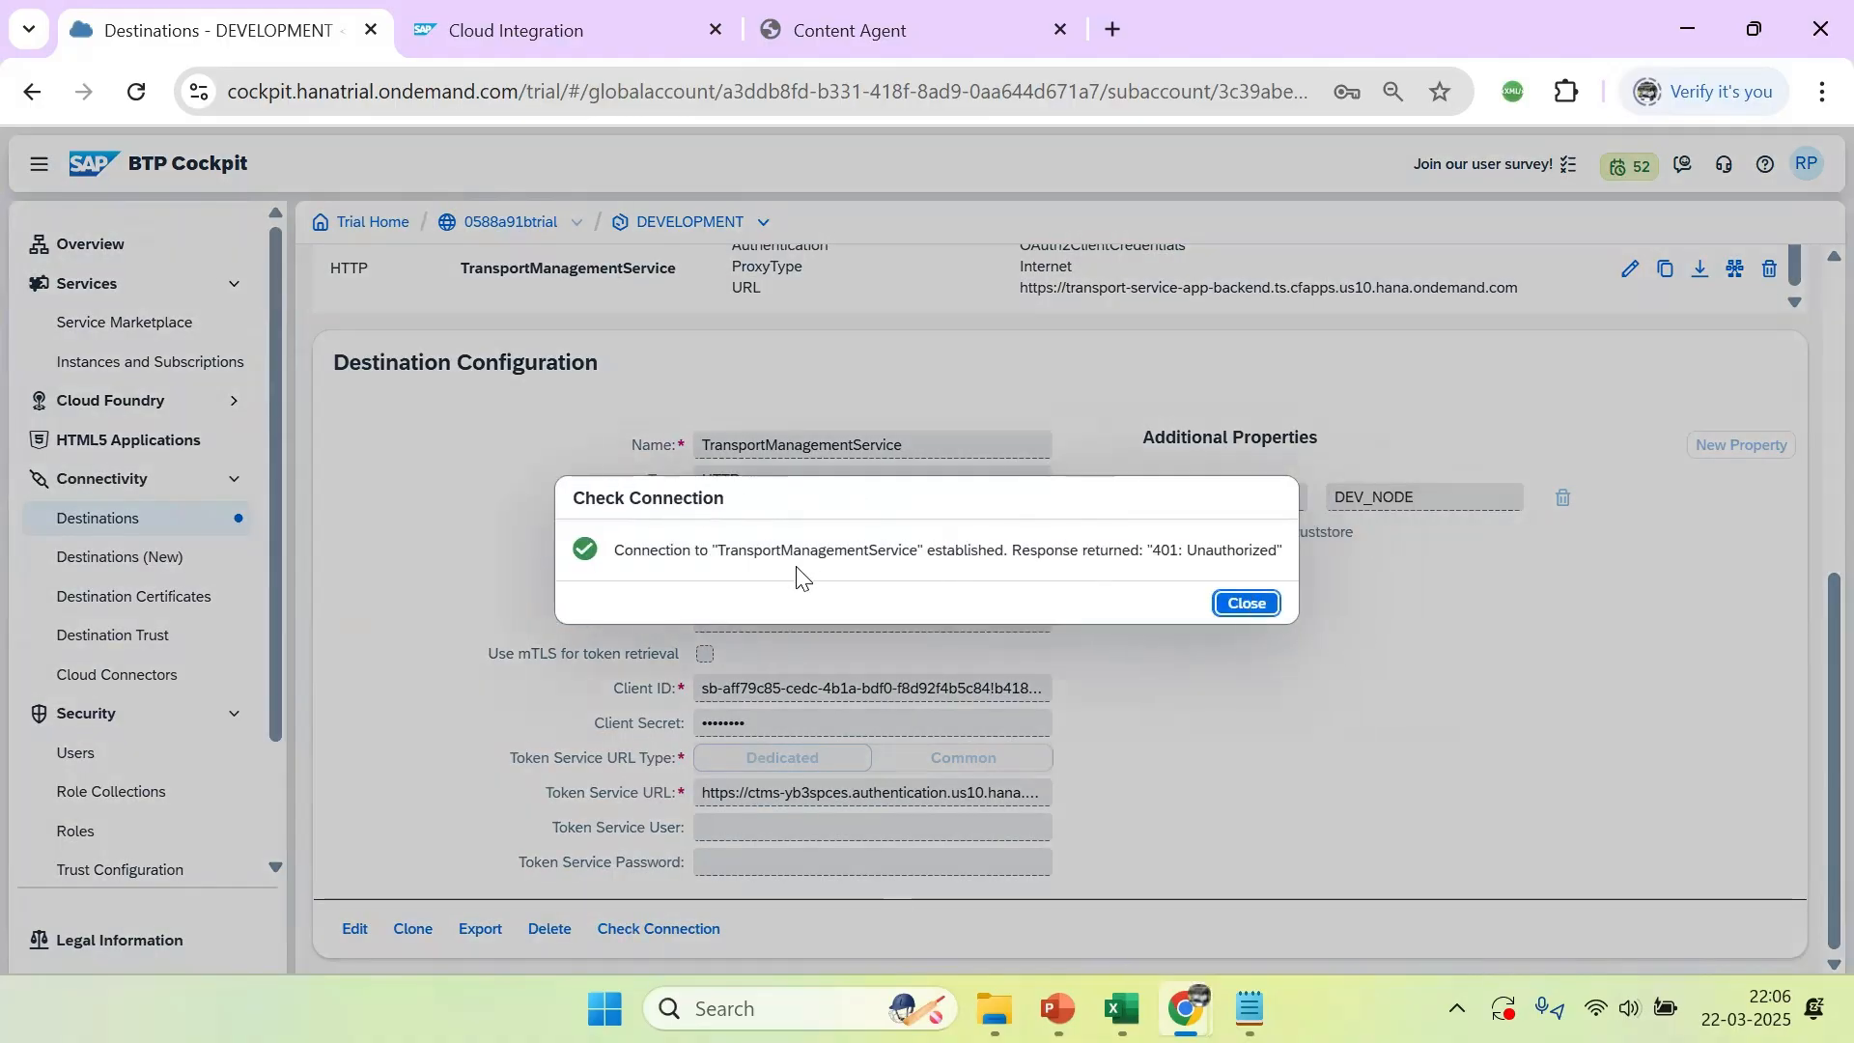
left_click(1238, 605)
Return to the Integration Suite transport settings and rerun the configuration check for Transport Management Service
left_click(537, 38)
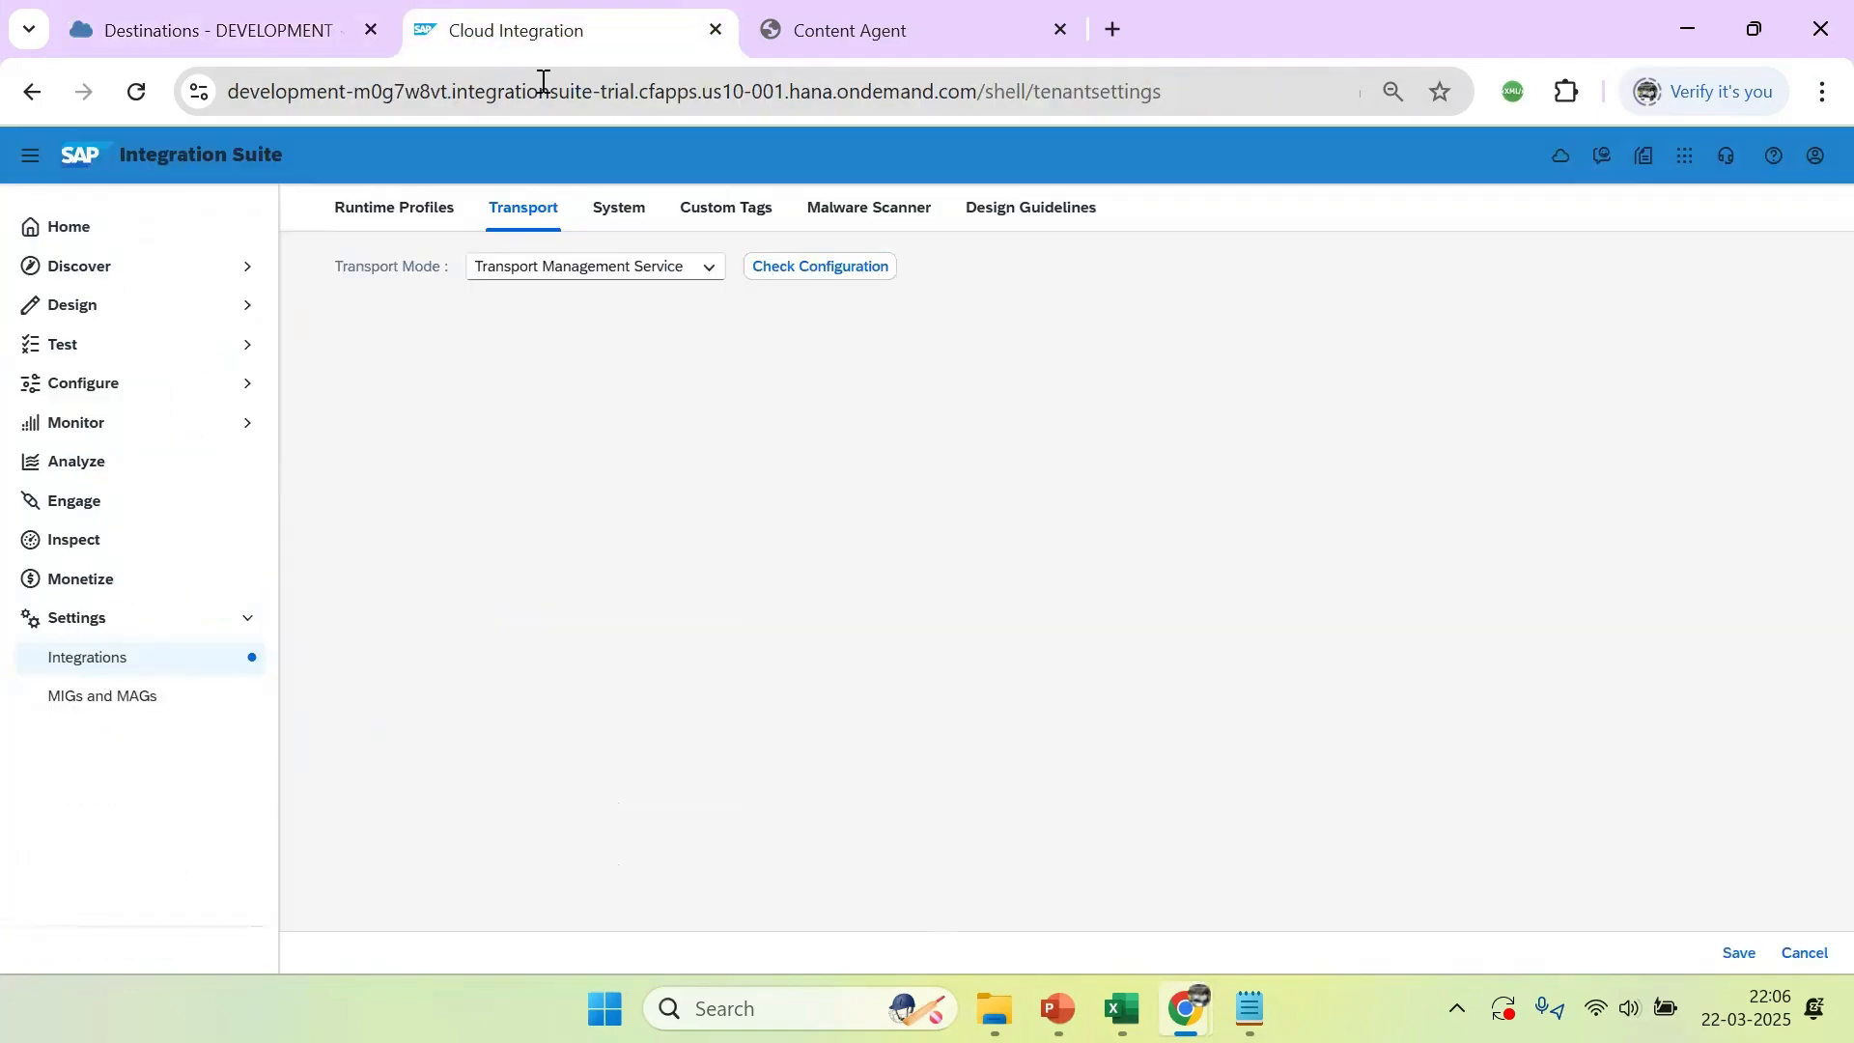
left_click(827, 275)
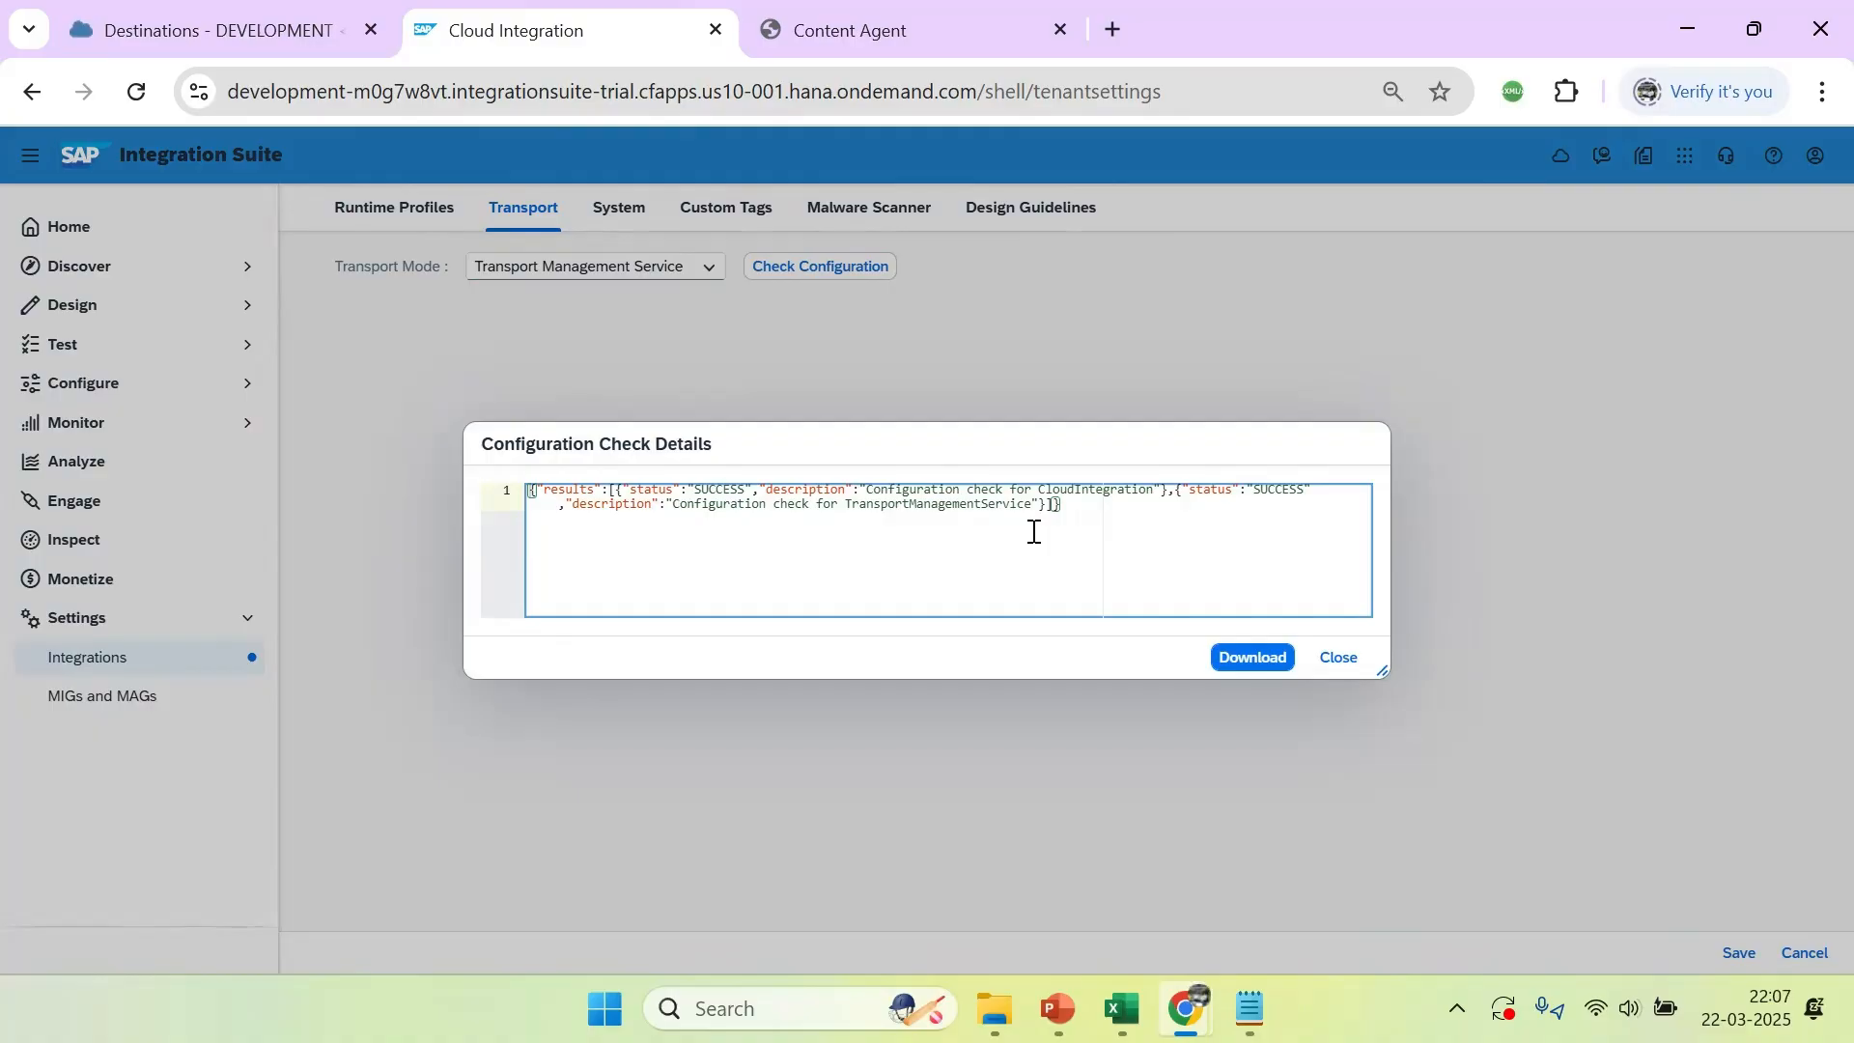
left_click(1338, 660)
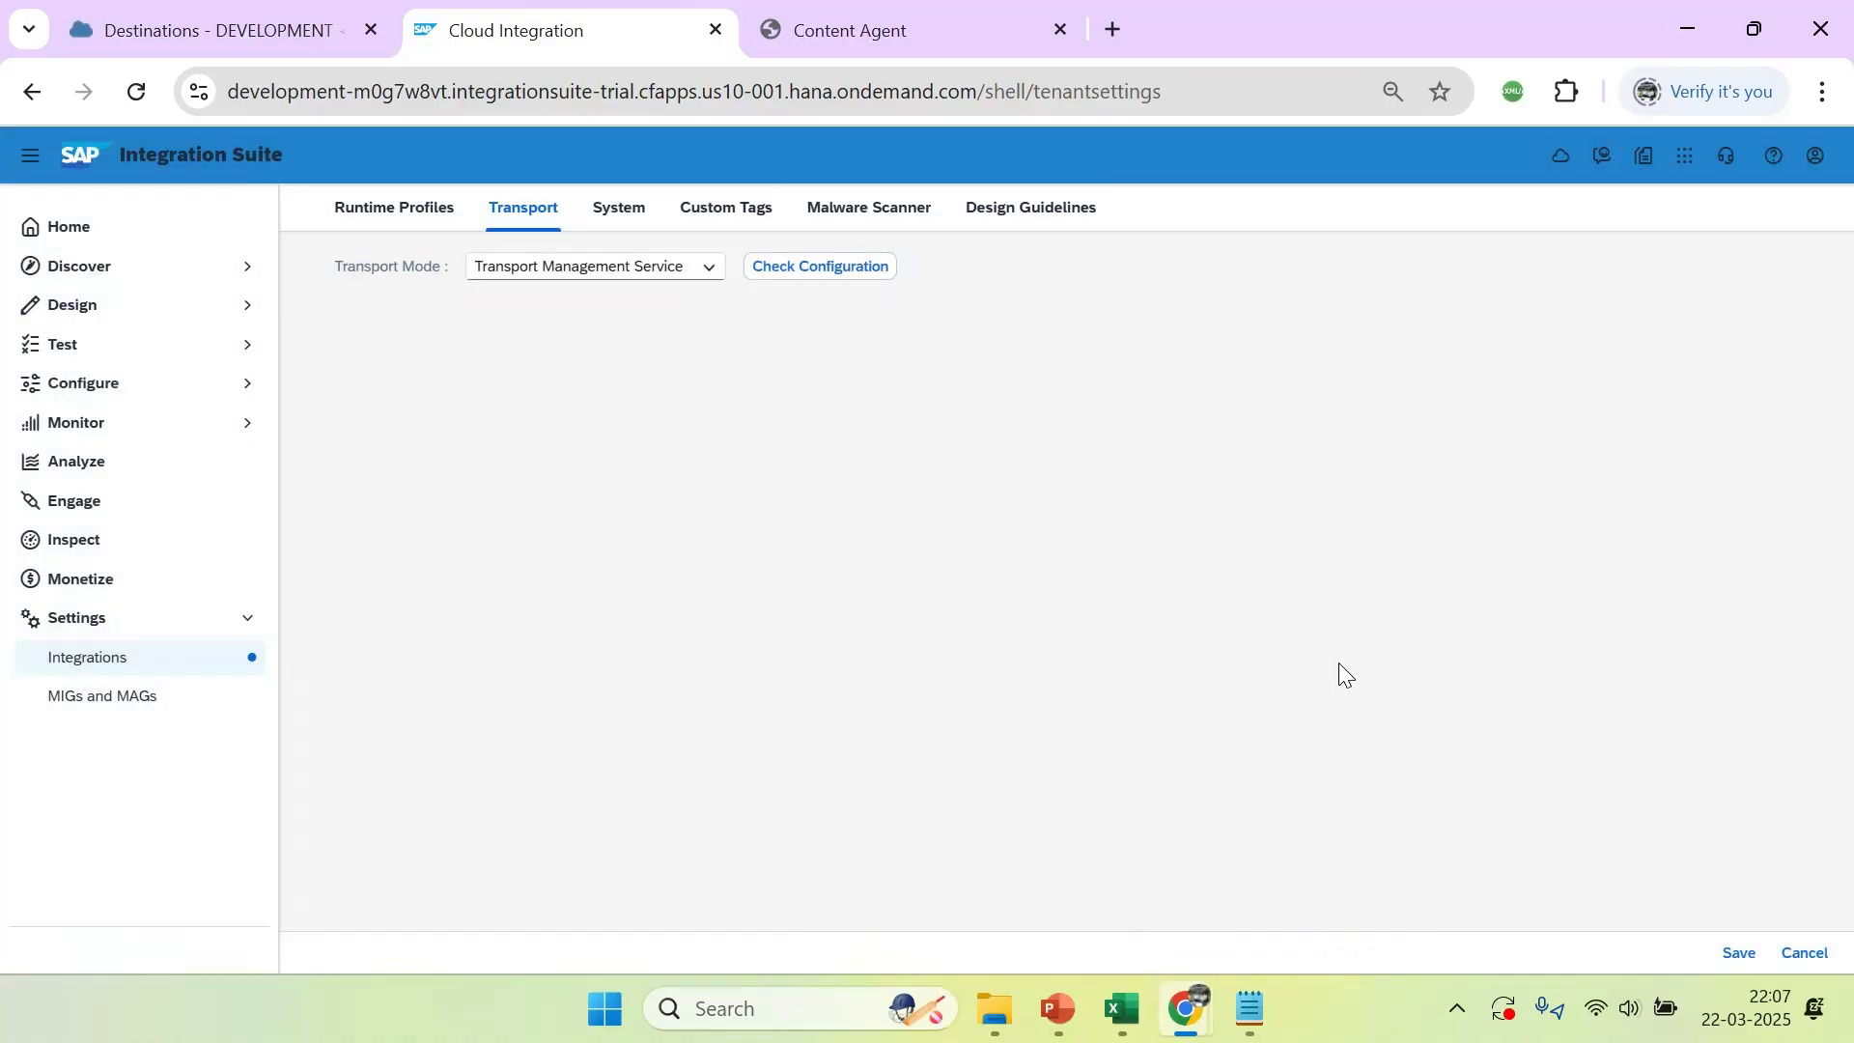
Switch to Content Agent Service, reload the page, set the browser zoom to 80%, and examine the whole Overview
left_click(875, 38)
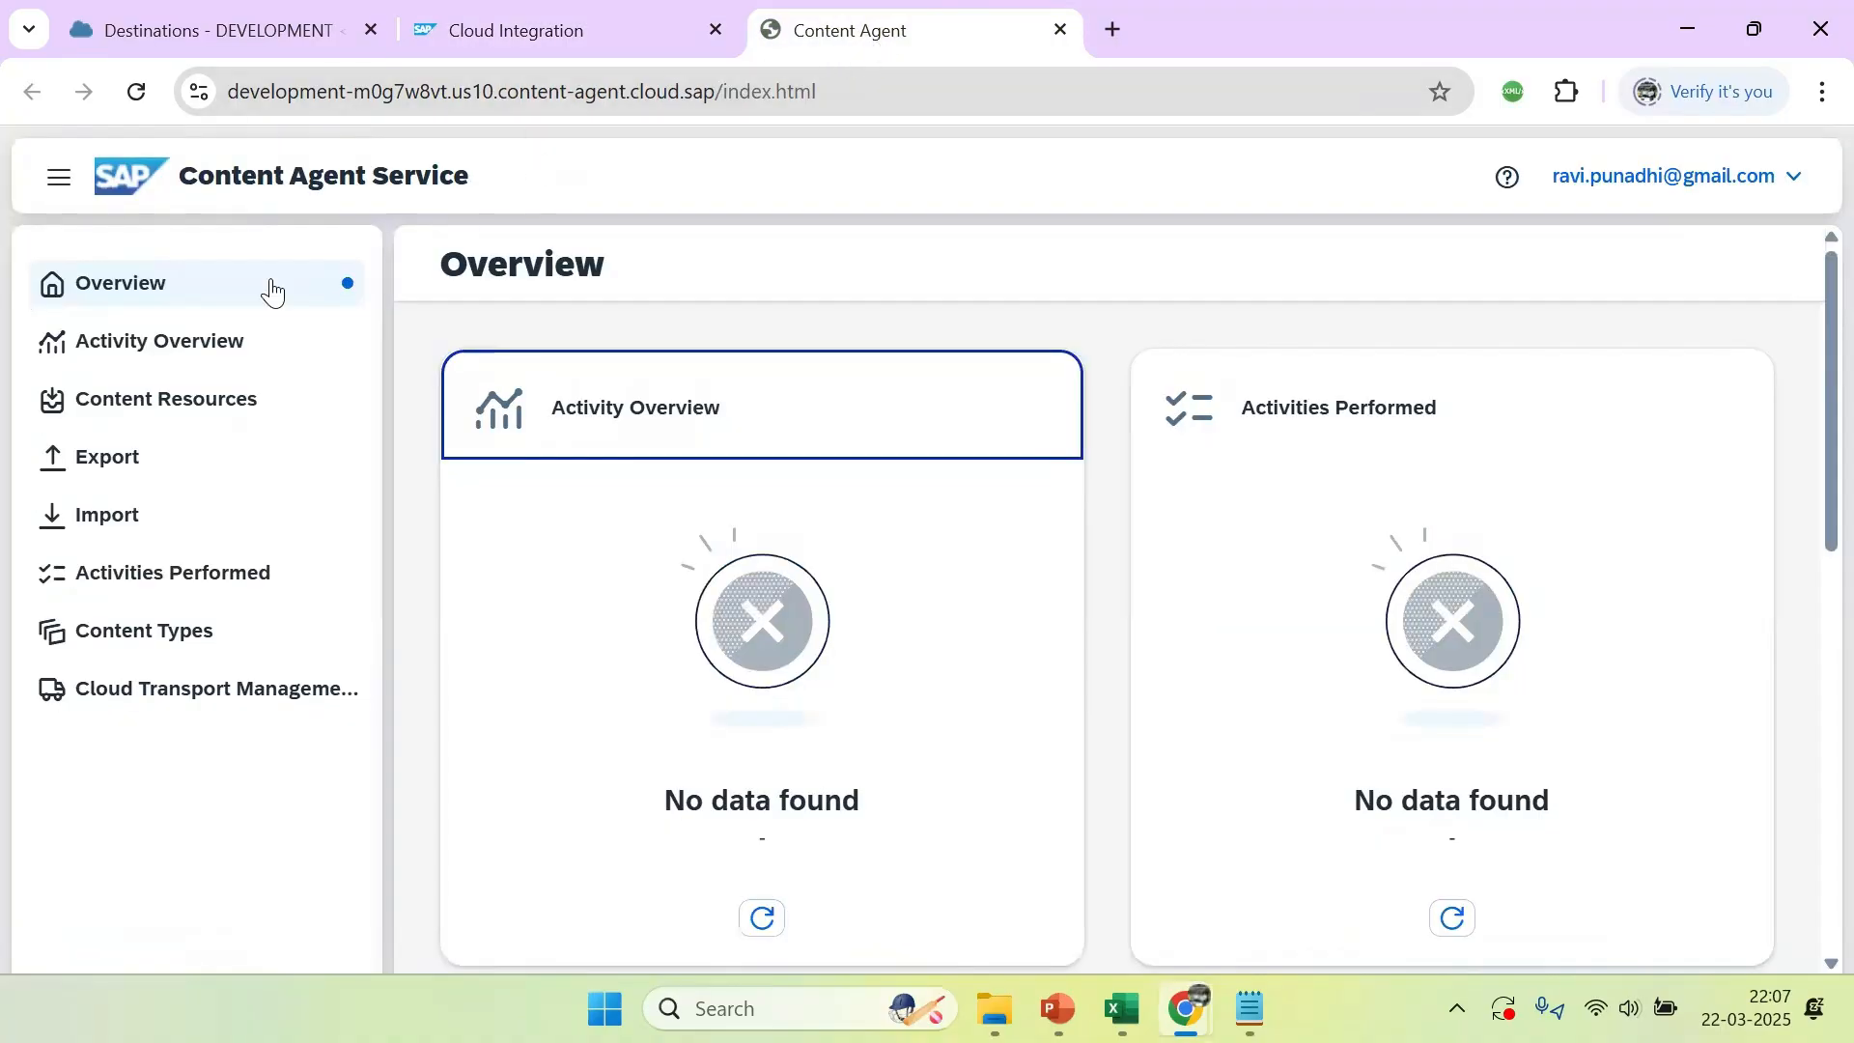
left_click(138, 93)
left_click(1817, 100)
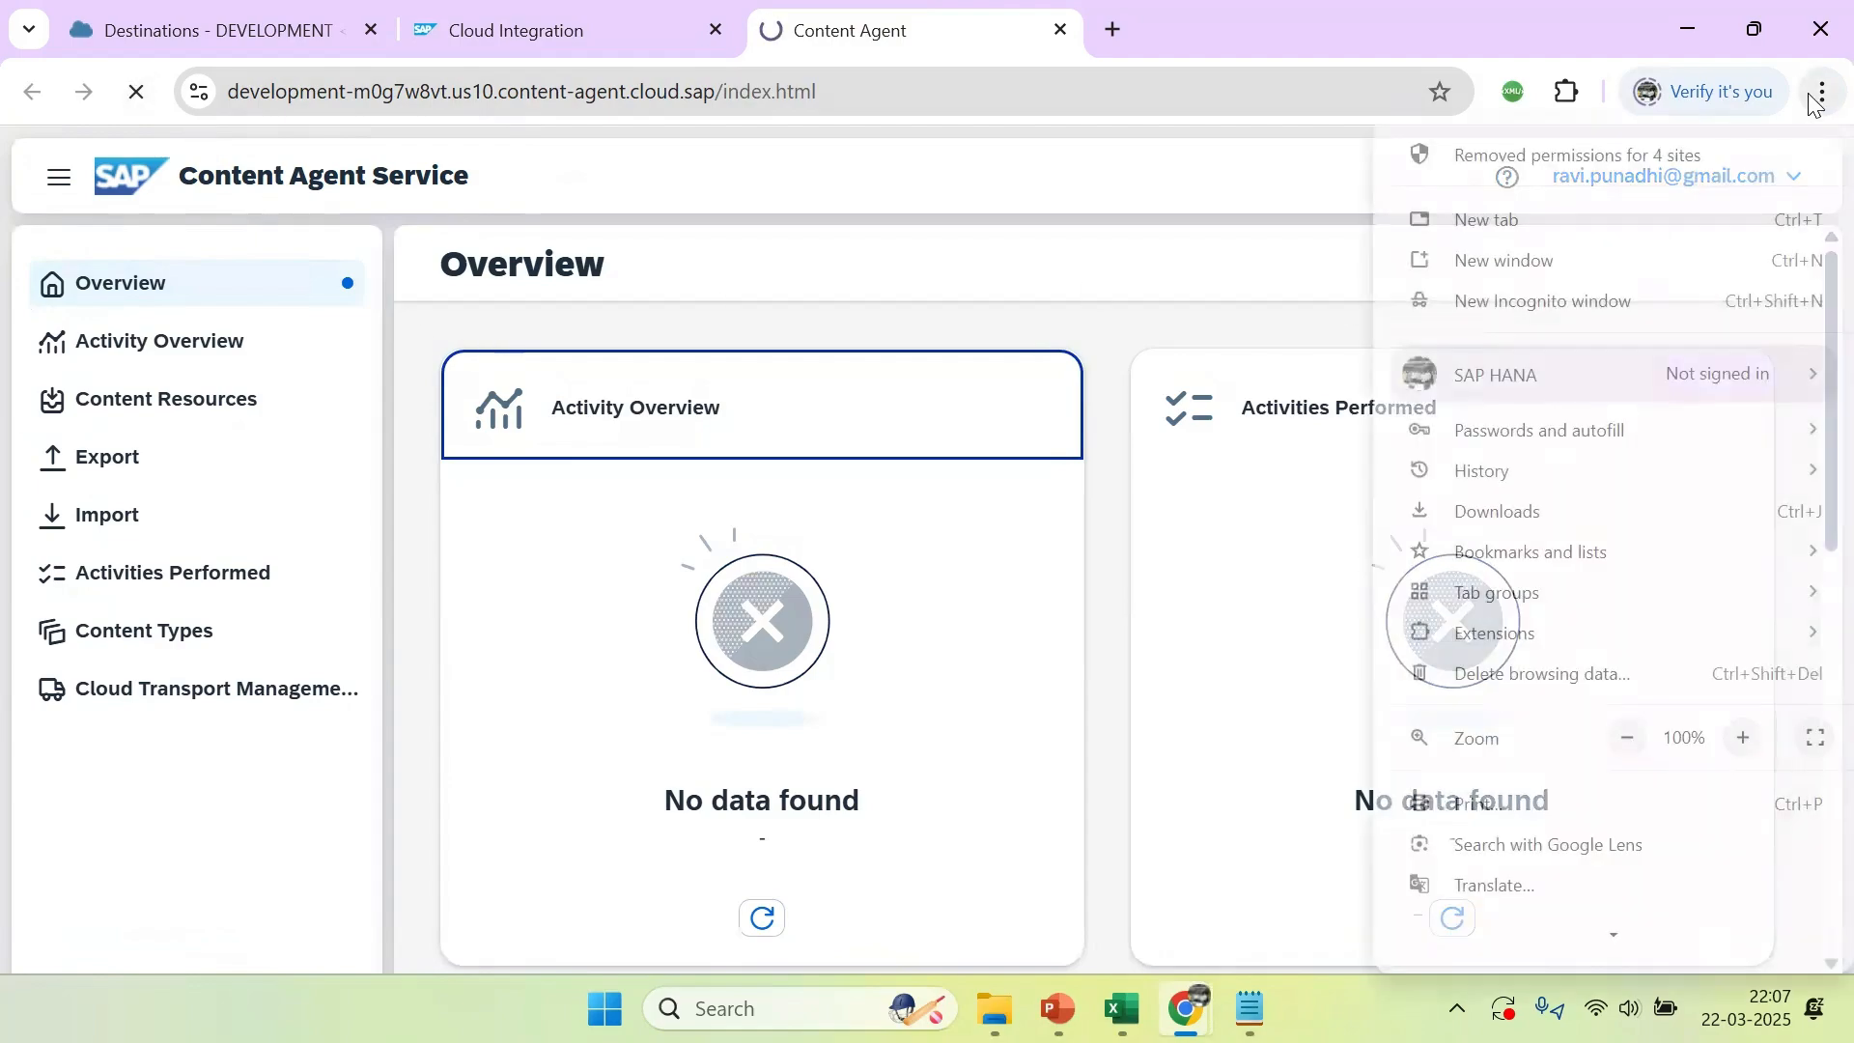
left_click(1626, 736)
left_click(1626, 736)
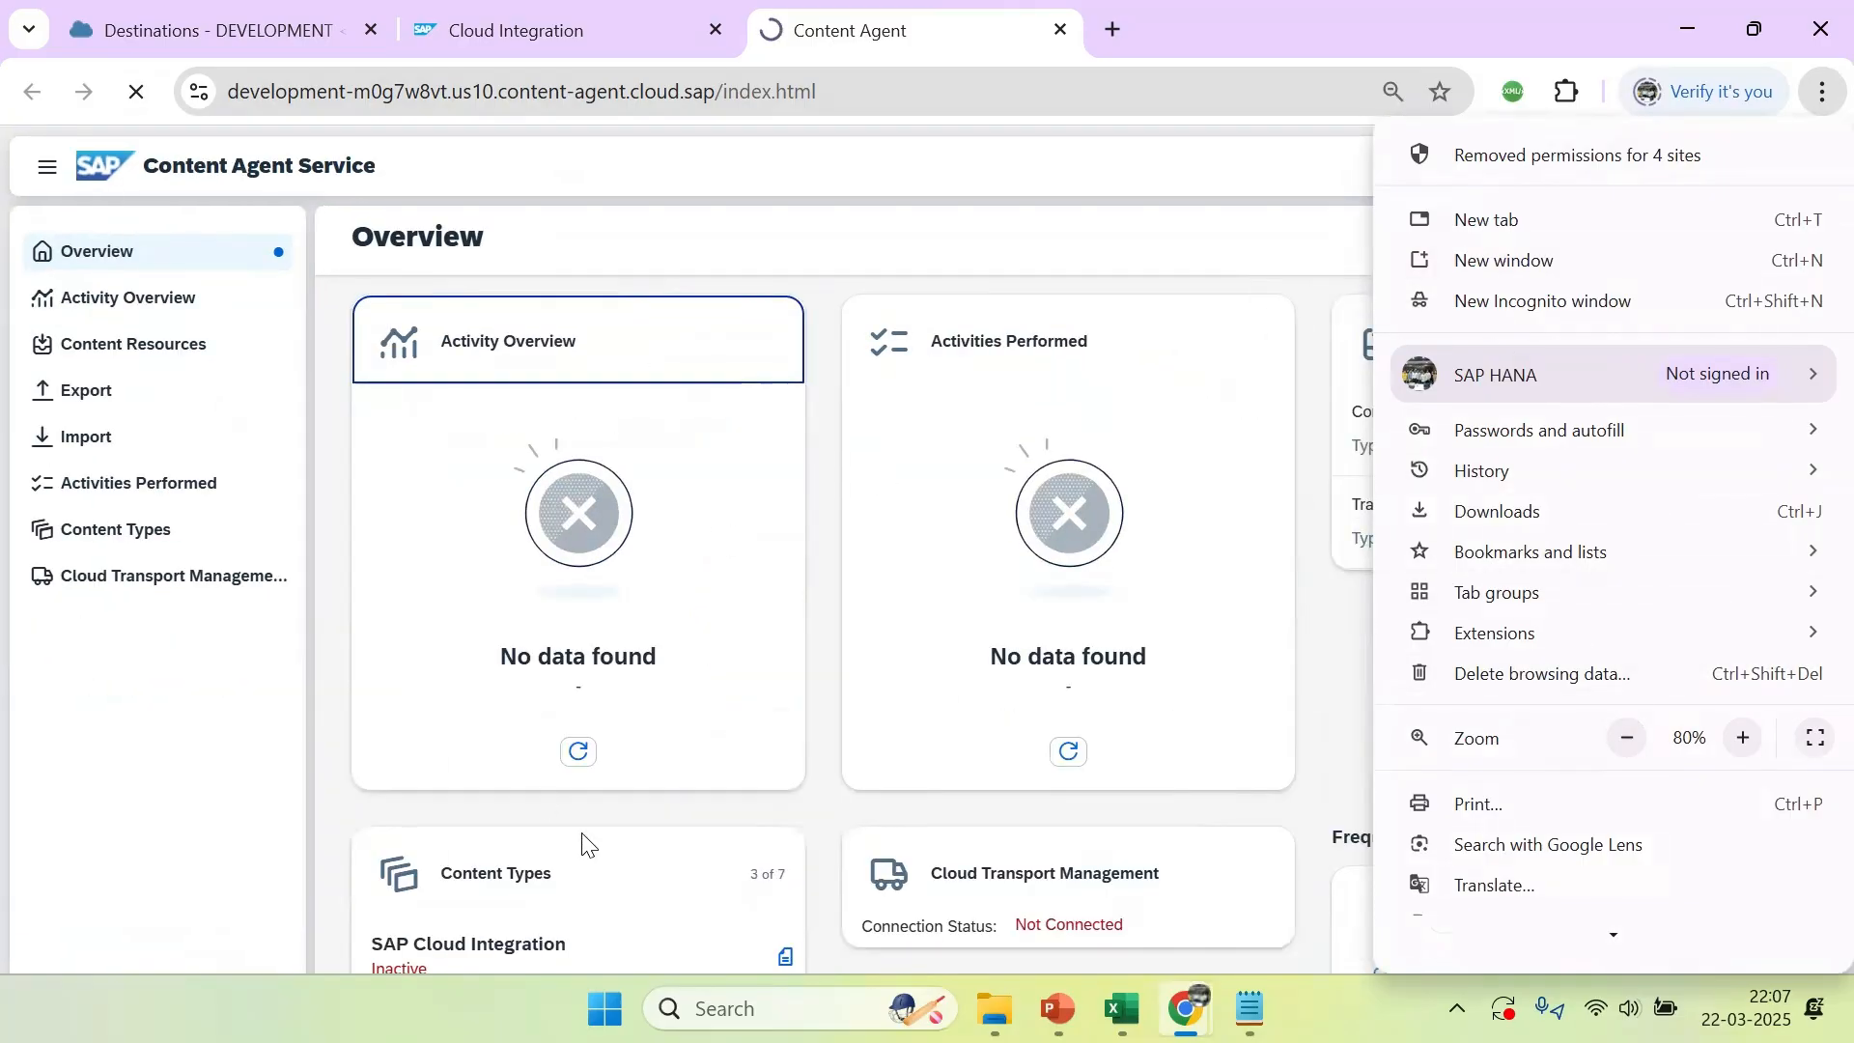
left_click(340, 804)
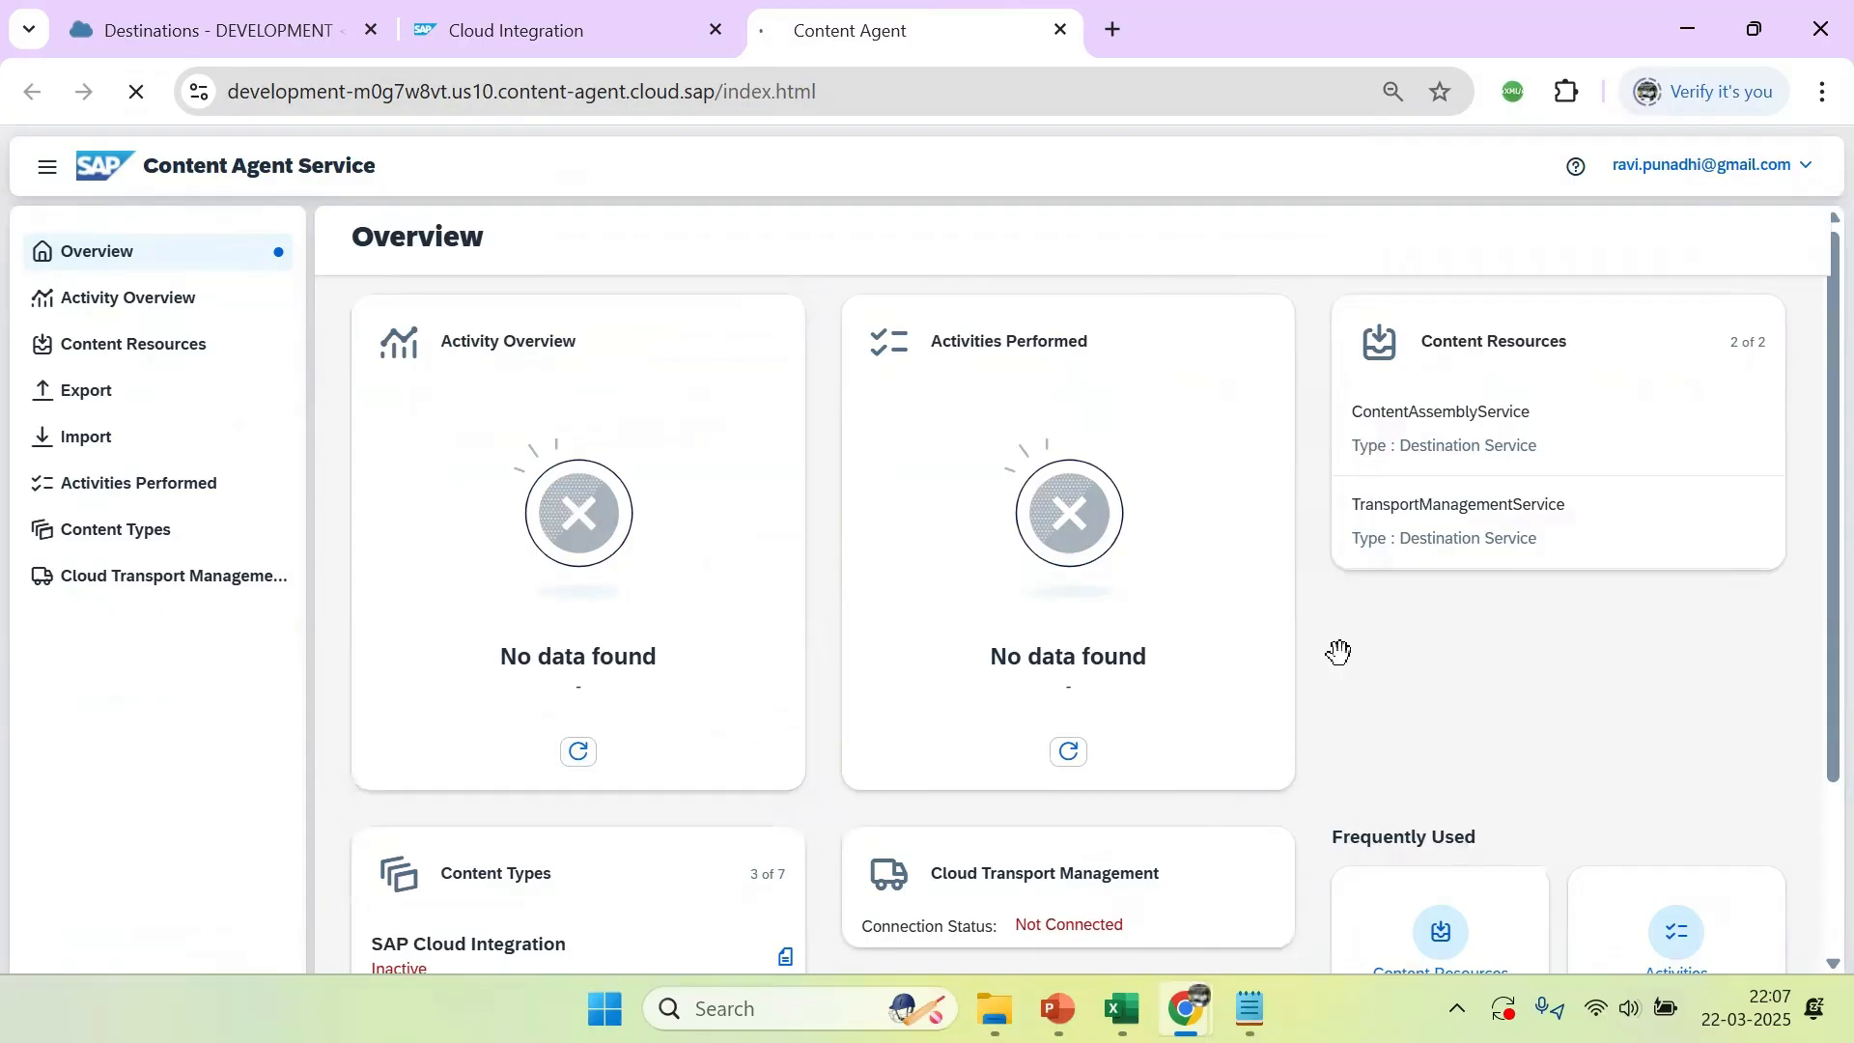
scroll(1367, 652, "down", 2)
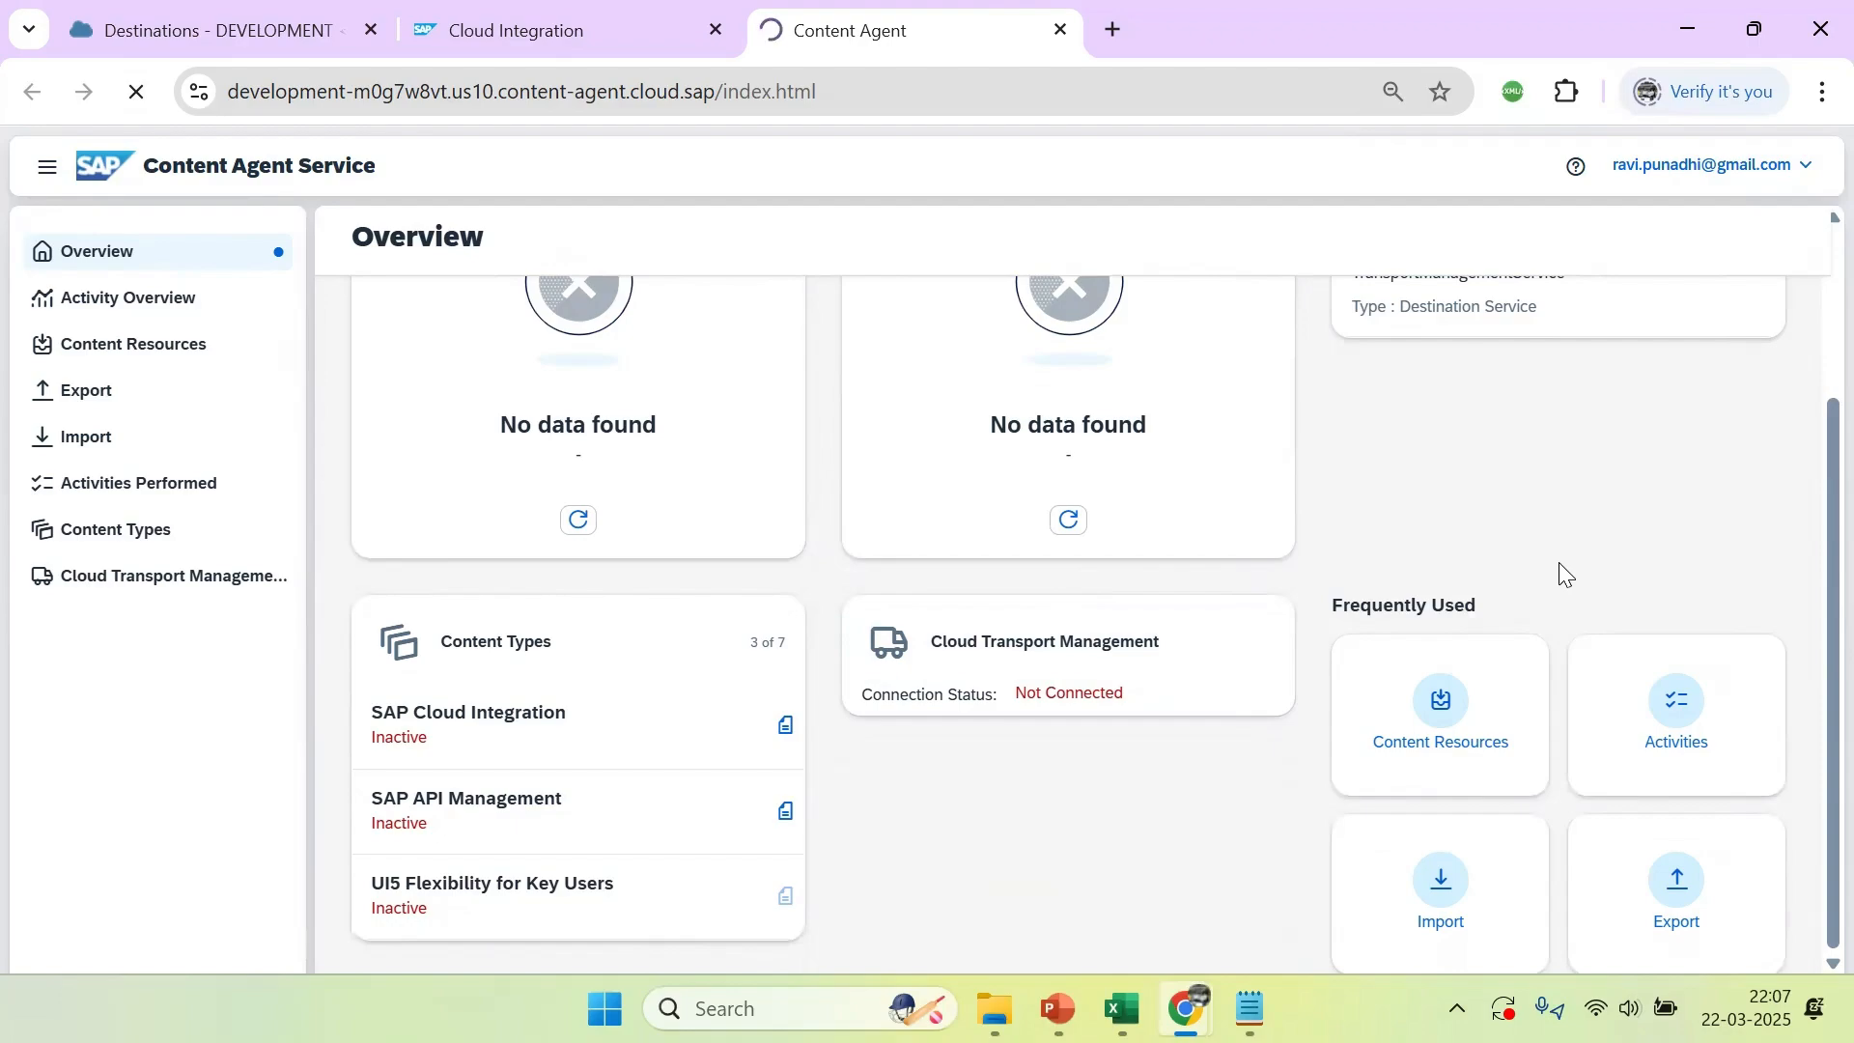
scroll(1811, 432, "up", 1)
scroll(1811, 432, "up", 2)
Switch to the SAP CPI4 presentation in PowerPoint and review the slides explaining the transport landscape, Content Agent service and content
mouse_move(1058, 1011)
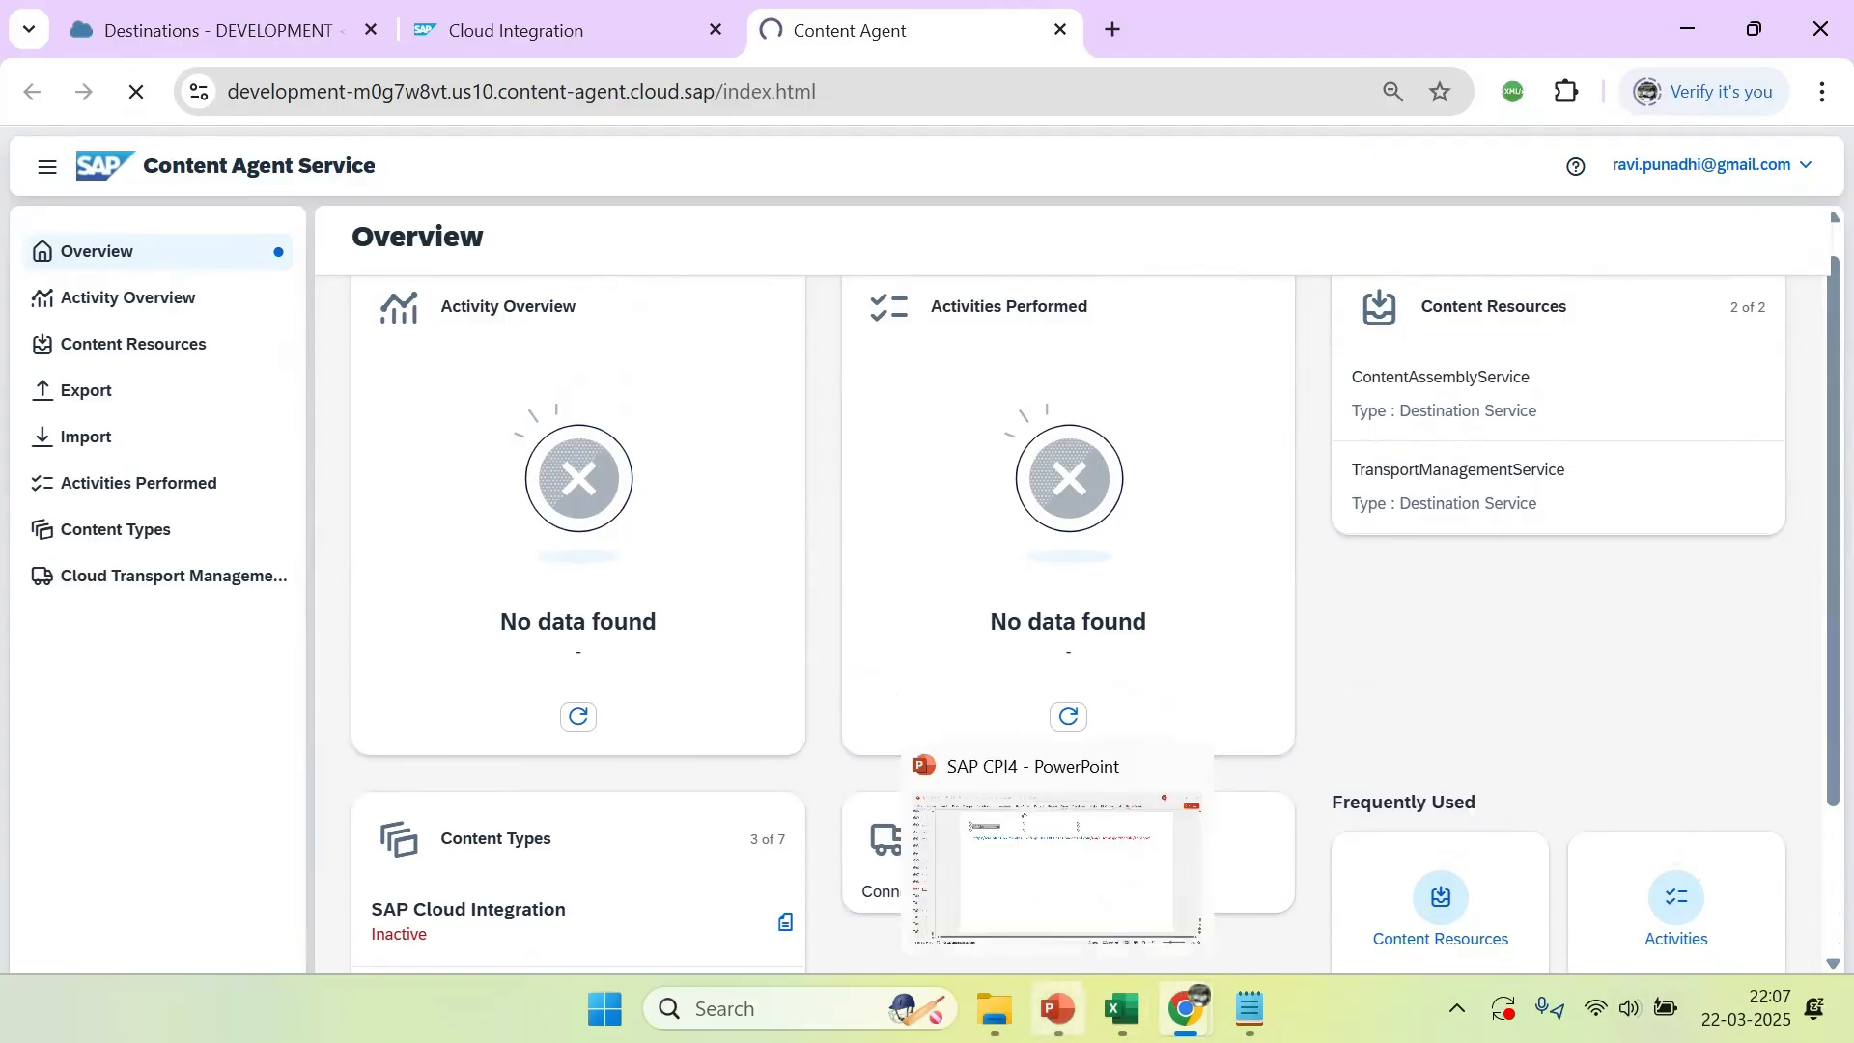
left_click(1043, 874)
scroll(1038, 811, "up", 2)
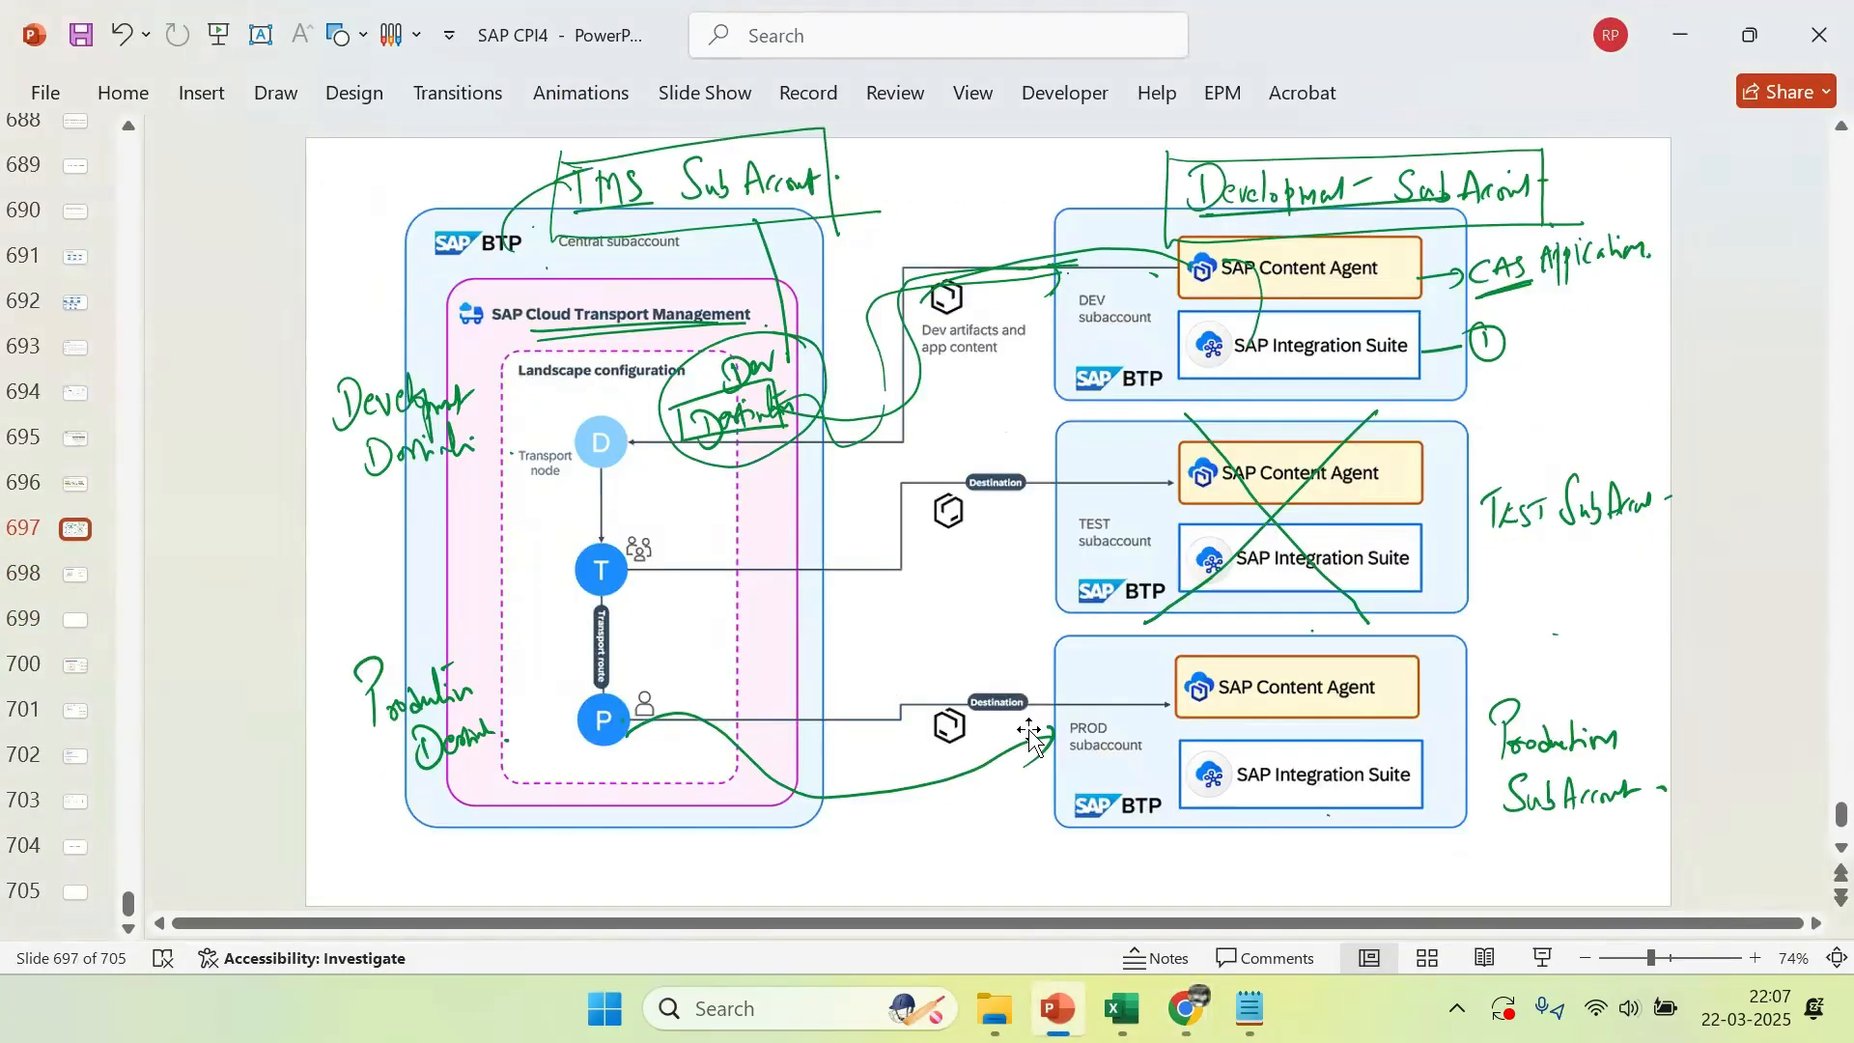
scroll(1030, 739, "up", 3)
scroll(1029, 739, "up", 1)
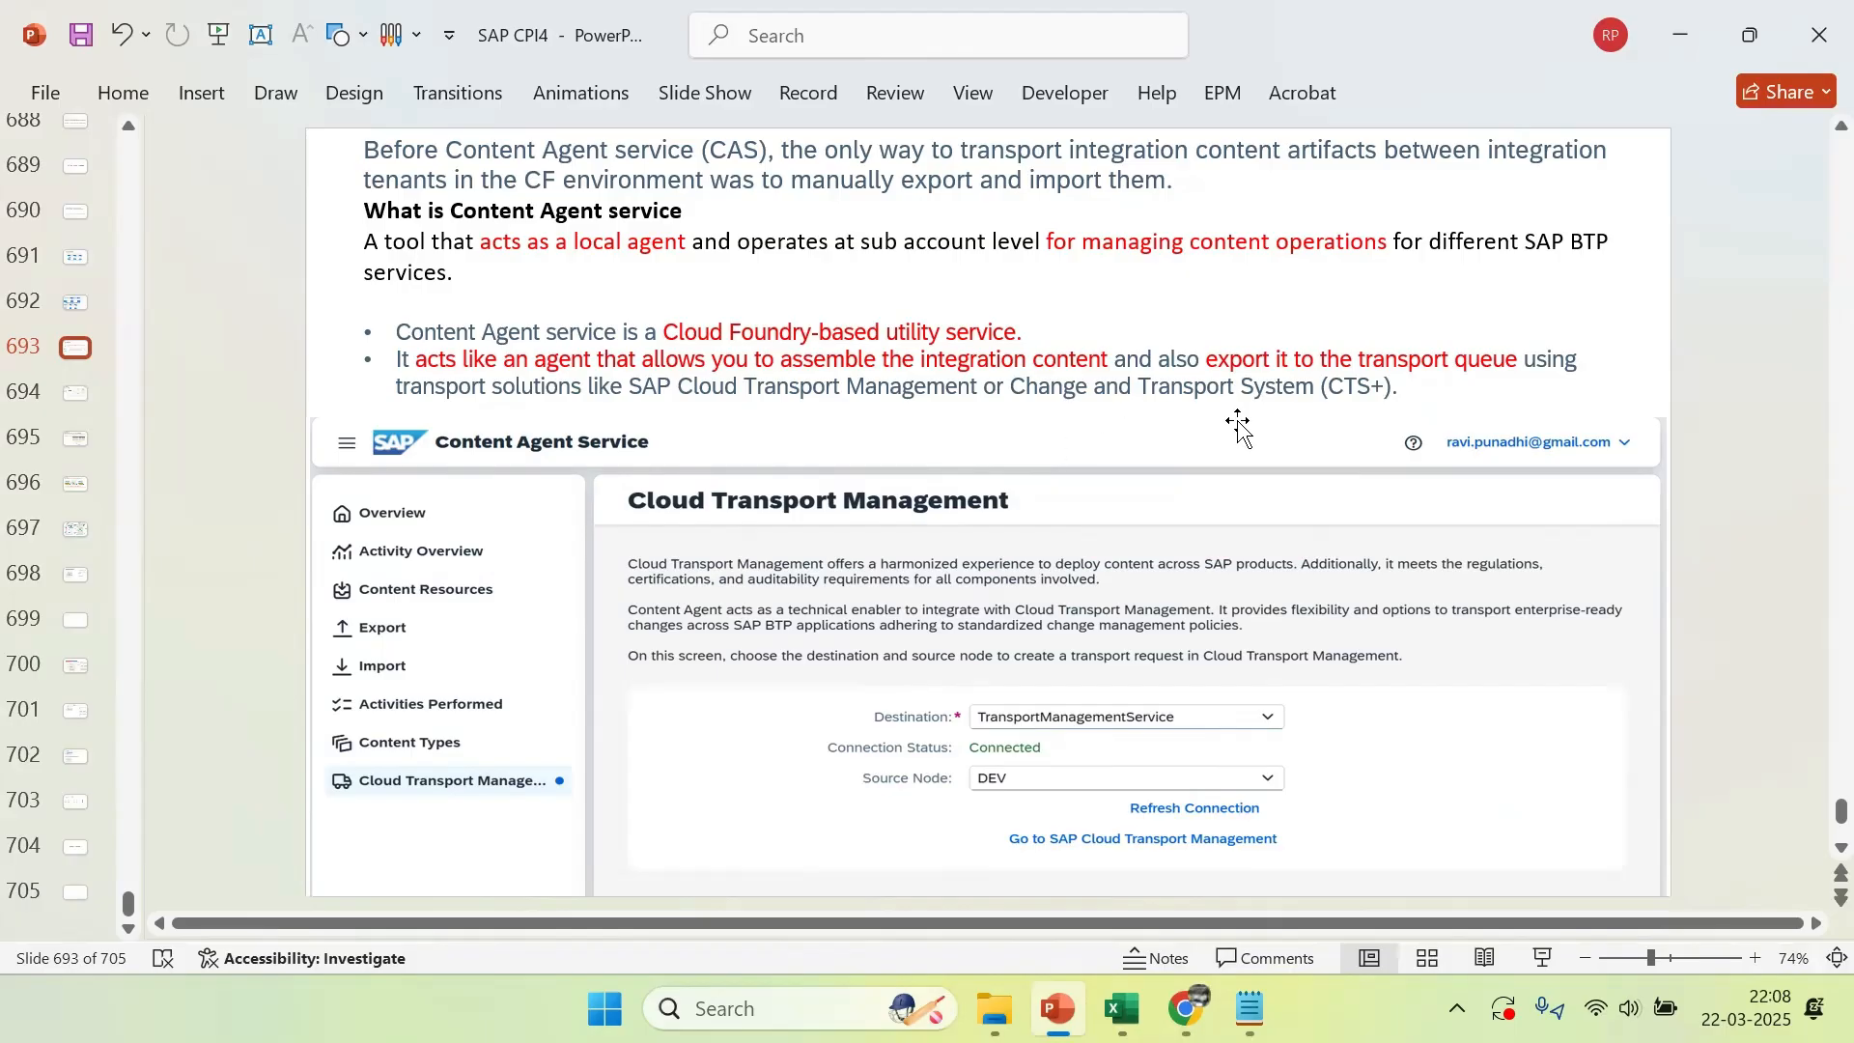
scroll(1239, 425, "down", 1)
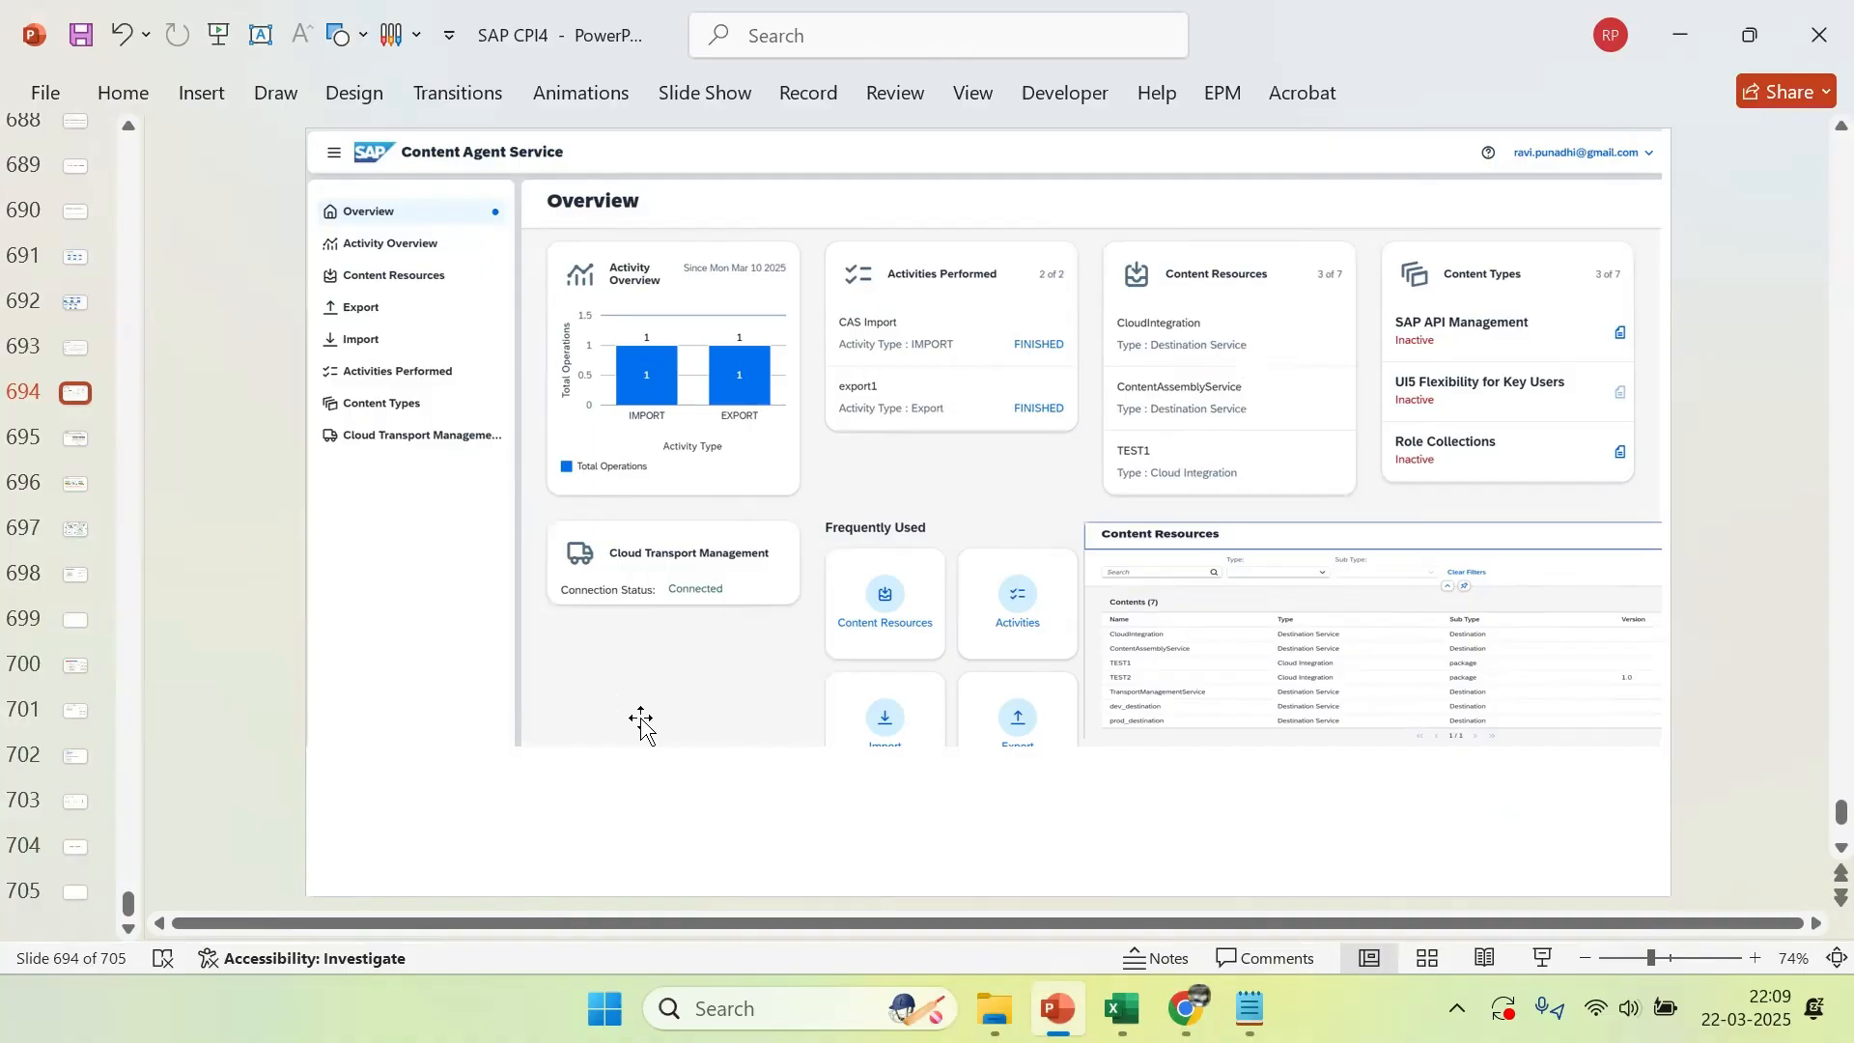
scroll(1688, 676, "down", 1)
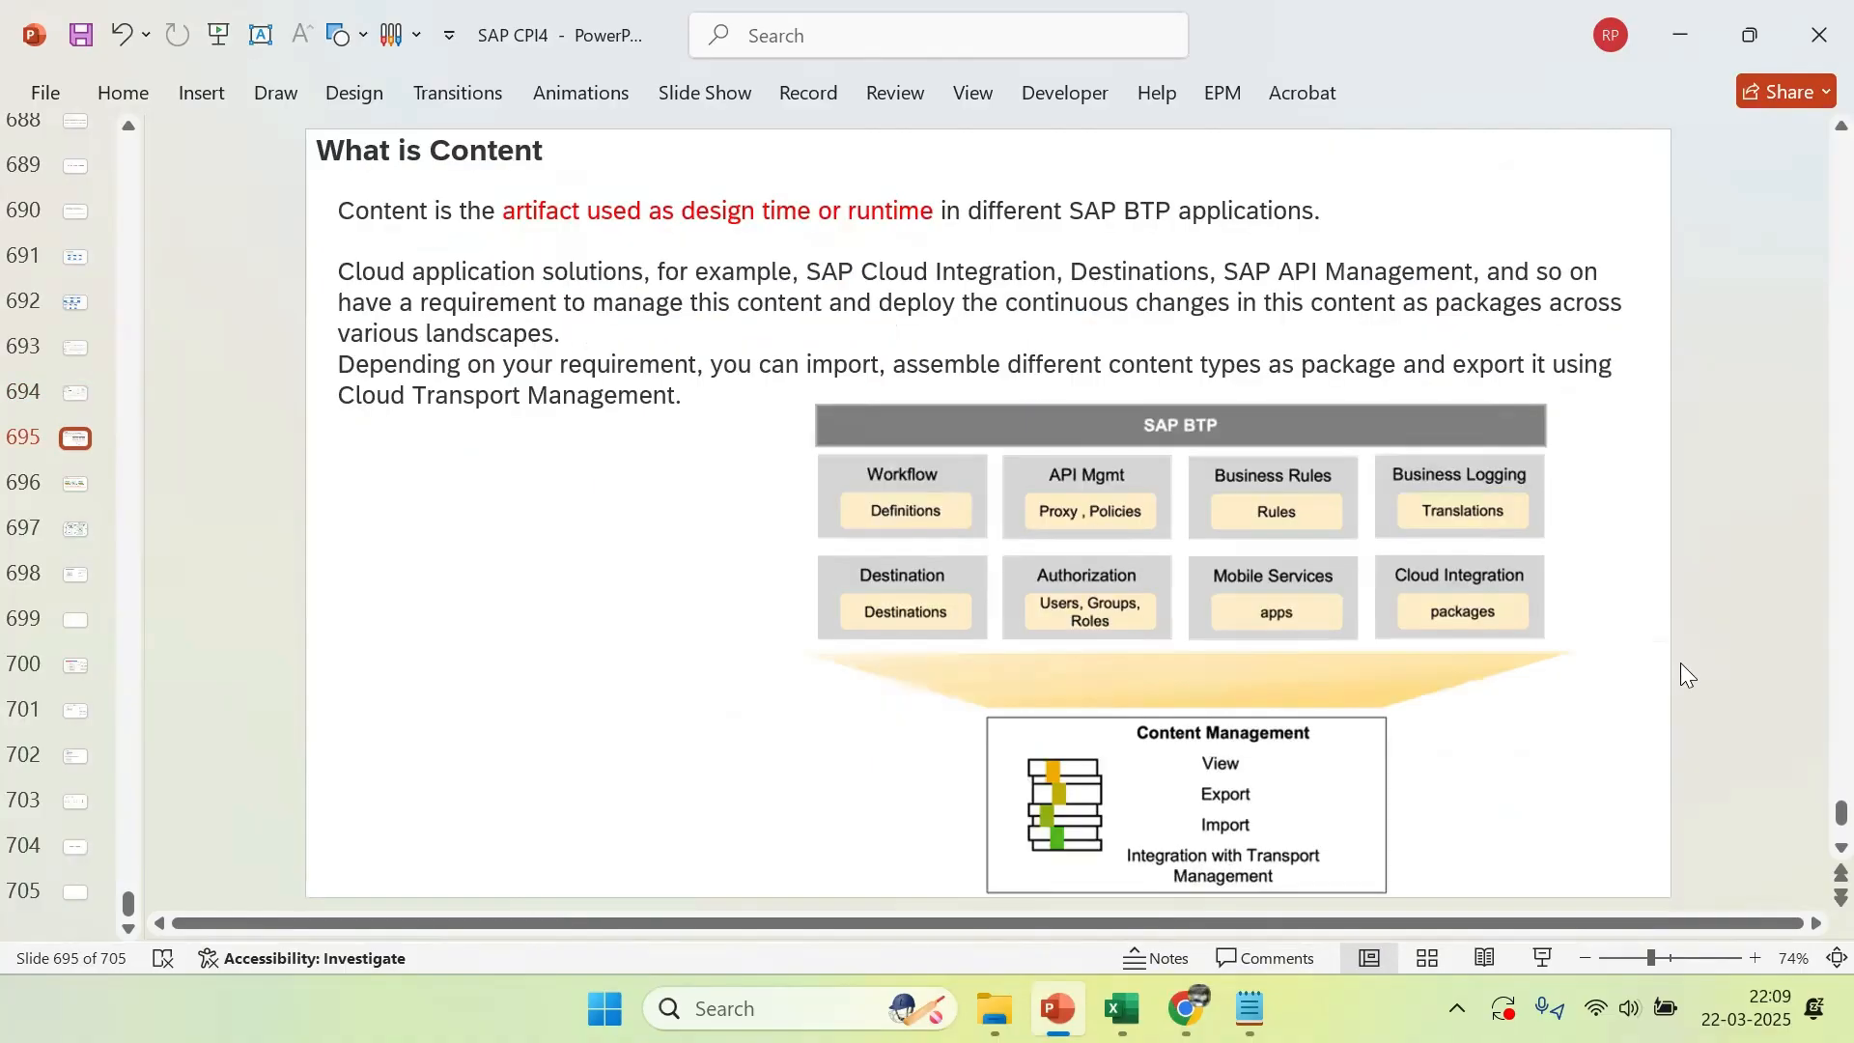